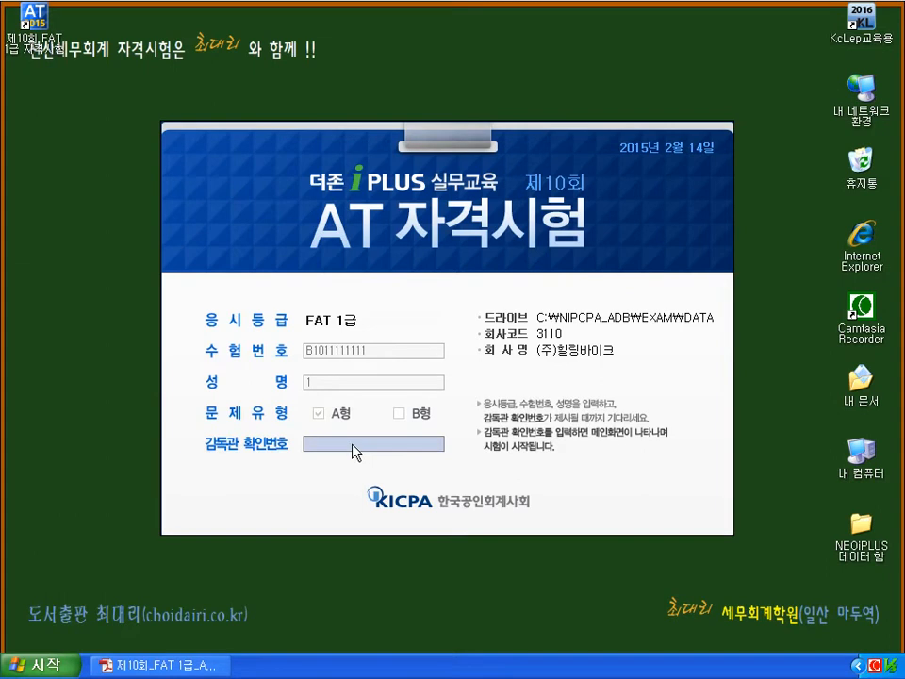
- Launch the FAT 1급 exam for company 3110 with the supervisor code and bring up the question PDF
{"action": "left_click", "coordinate": [353, 444]}
{"action": "type", "text": "u3"}
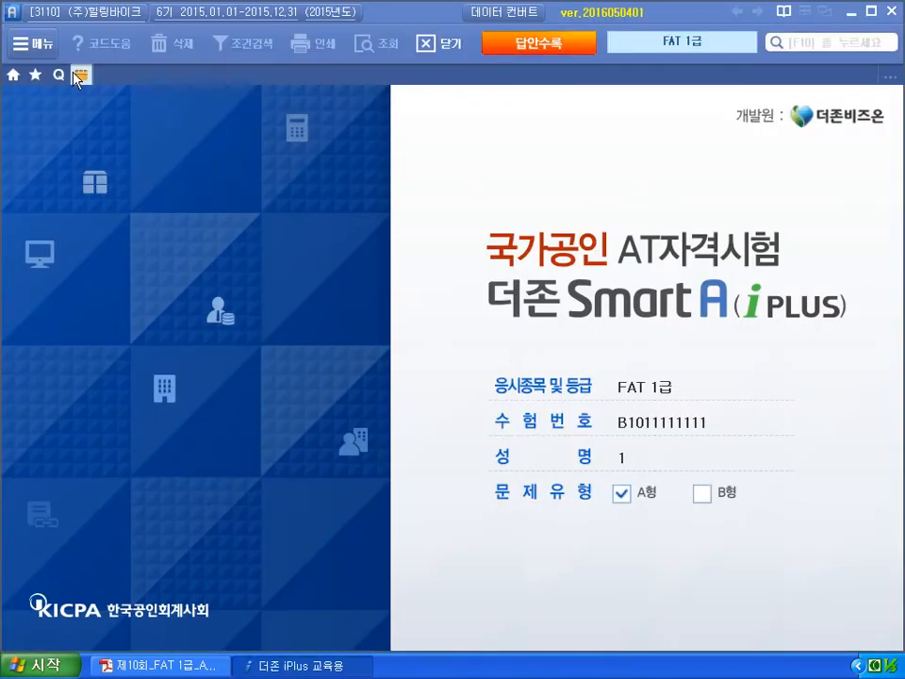
{"action": "left_click", "coordinate": [78, 74]}
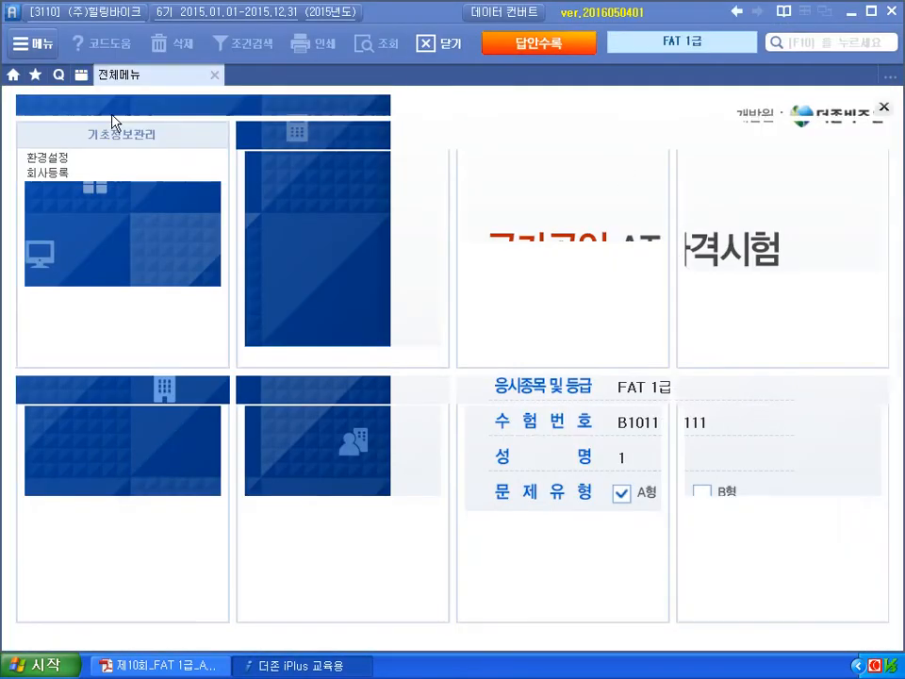
{"action": "left_click", "coordinate": [200, 660]}
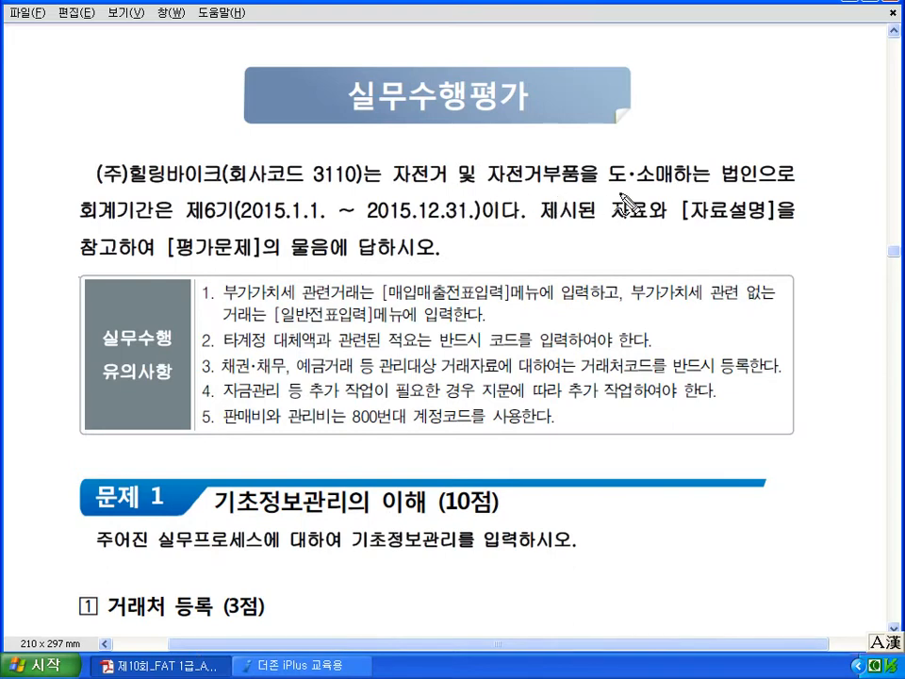
{"action": "left_click_drag", "start_coordinate": [608, 191], "coordinate": [657, 191]}
{"action": "mouse_move", "coordinate": [749, 189]}
{"action": "left_mouse_down"}
{"action": "mouse_move", "coordinate": [740, 151]}
{"action": "mouse_move", "coordinate": [746, 195]}
{"action": "left_mouse_up"}
{"action": "left_click_drag", "start_coordinate": [247, 222], "coordinate": [294, 229]}
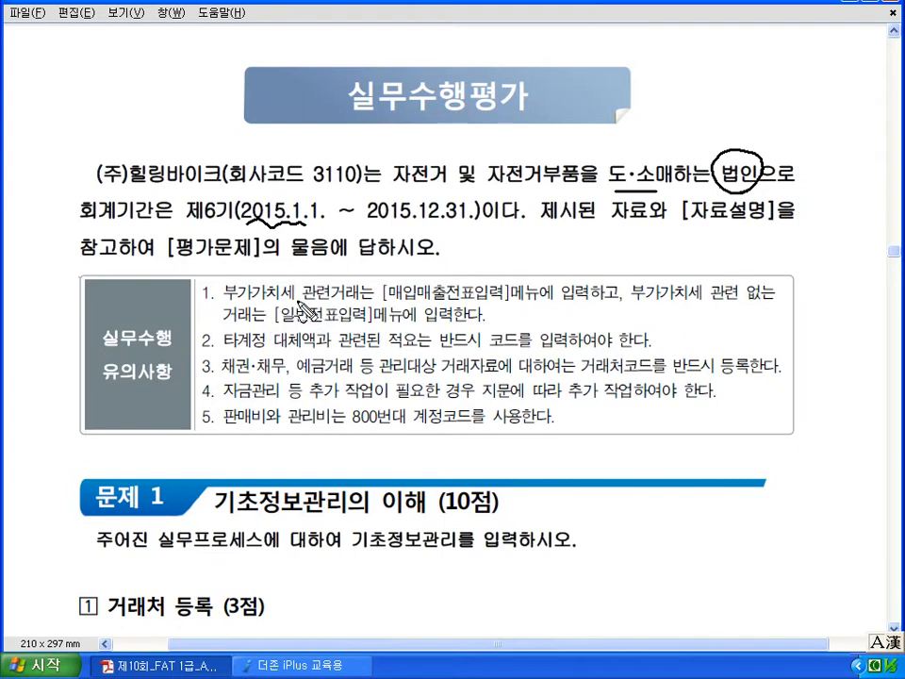
{"action": "mouse_move", "coordinate": [394, 303]}
{"action": "left_mouse_down"}
{"action": "mouse_move", "coordinate": [572, 301]}
{"action": "mouse_move", "coordinate": [569, 289]}
{"action": "mouse_move", "coordinate": [587, 283]}
{"action": "left_mouse_up"}
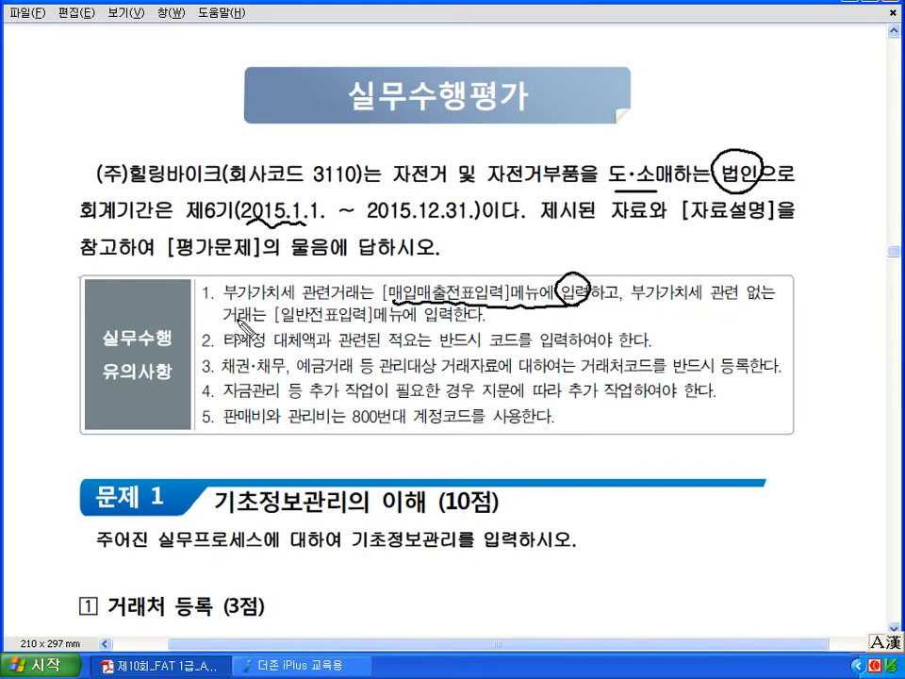
{"action": "left_click_drag", "start_coordinate": [278, 326], "coordinate": [372, 321]}
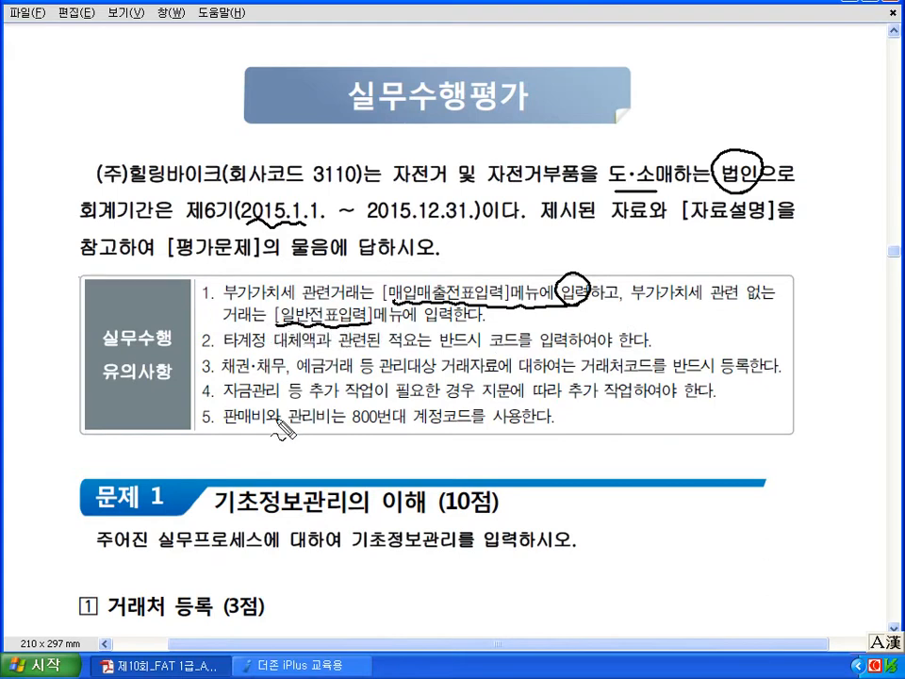
{"action": "mouse_move", "coordinate": [179, 508]}
{"action": "left_mouse_down"}
{"action": "mouse_move", "coordinate": [125, 518]}
{"action": "mouse_move", "coordinate": [172, 500]}
{"action": "left_mouse_up"}
{"action": "mouse_move", "coordinate": [316, 296]}
{"action": "left_mouse_down"}
{"action": "mouse_move", "coordinate": [176, 452]}
{"action": "mouse_move", "coordinate": [189, 450]}
{"action": "left_mouse_up"}
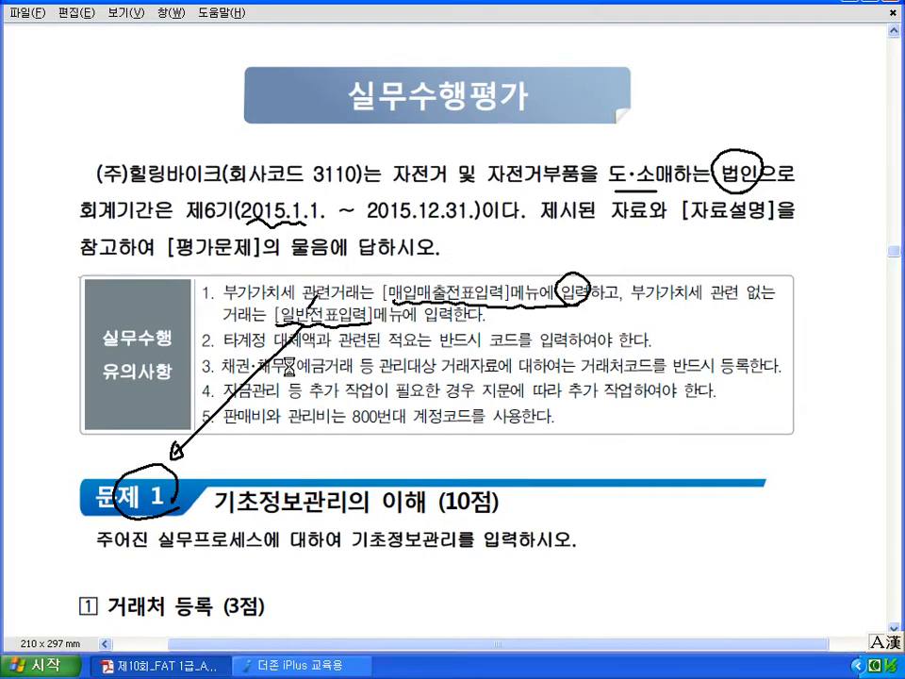
{"action": "key", "text": "Escape"}
{"action": "key", "text": "ctrl+shift+d"}
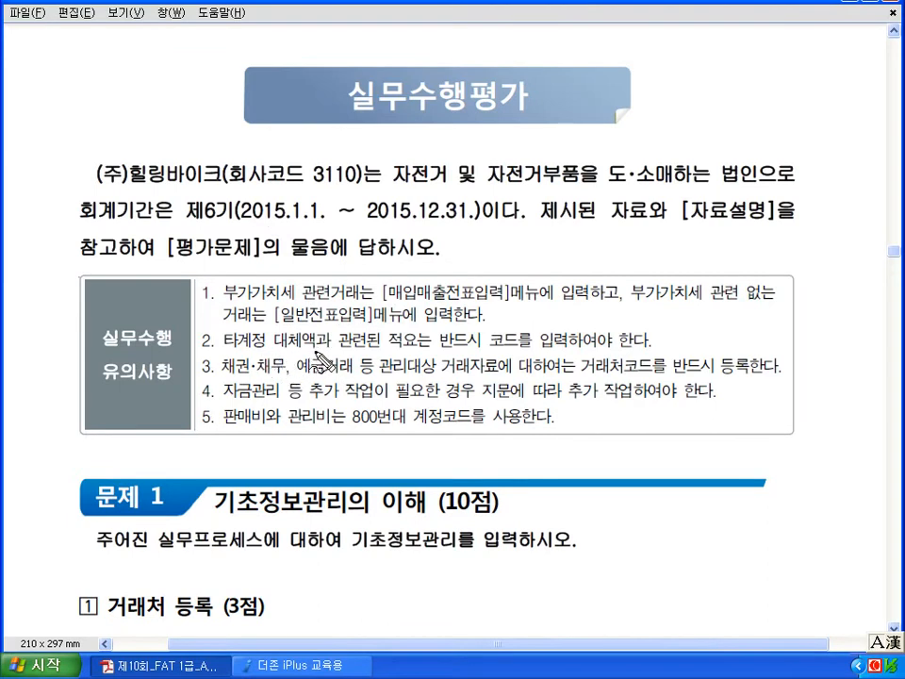
{"action": "left_click_drag", "start_coordinate": [499, 328], "coordinate": [507, 351]}
{"action": "left_click_drag", "start_coordinate": [226, 347], "coordinate": [299, 352]}
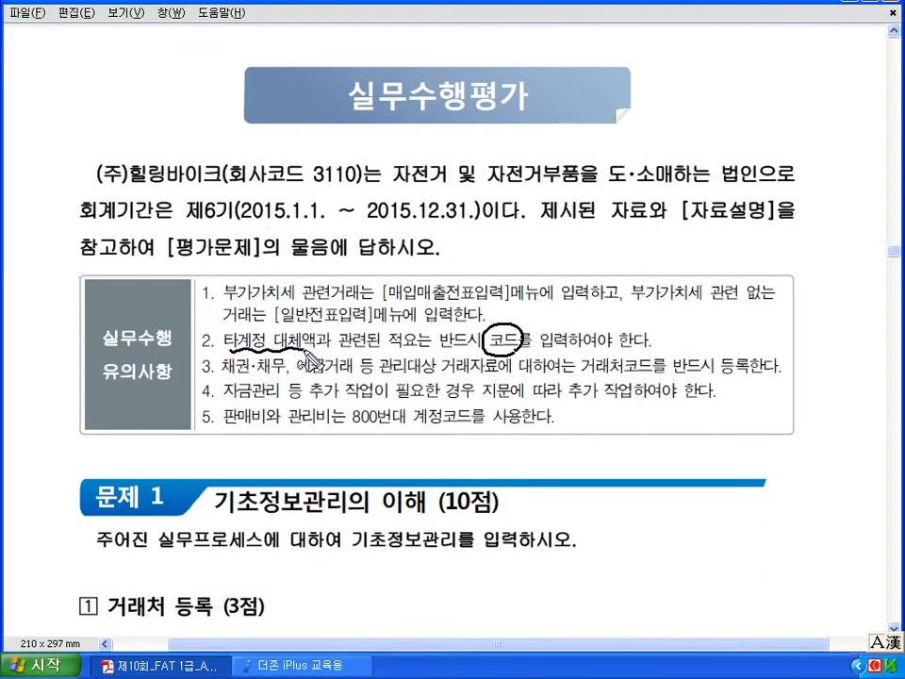
{"action": "left_click_drag", "start_coordinate": [224, 379], "coordinate": [350, 378]}
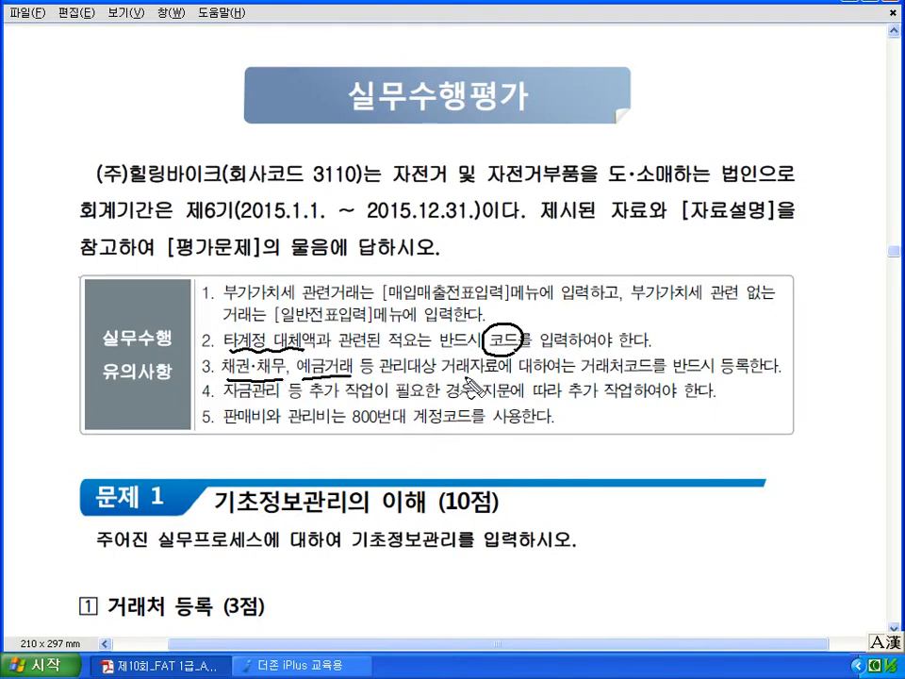
{"action": "left_click_drag", "start_coordinate": [580, 380], "coordinate": [652, 384]}
{"action": "mouse_move", "coordinate": [737, 351]}
{"action": "left_mouse_down"}
{"action": "mouse_move", "coordinate": [730, 375]}
{"action": "mouse_move", "coordinate": [739, 386]}
{"action": "left_mouse_up"}
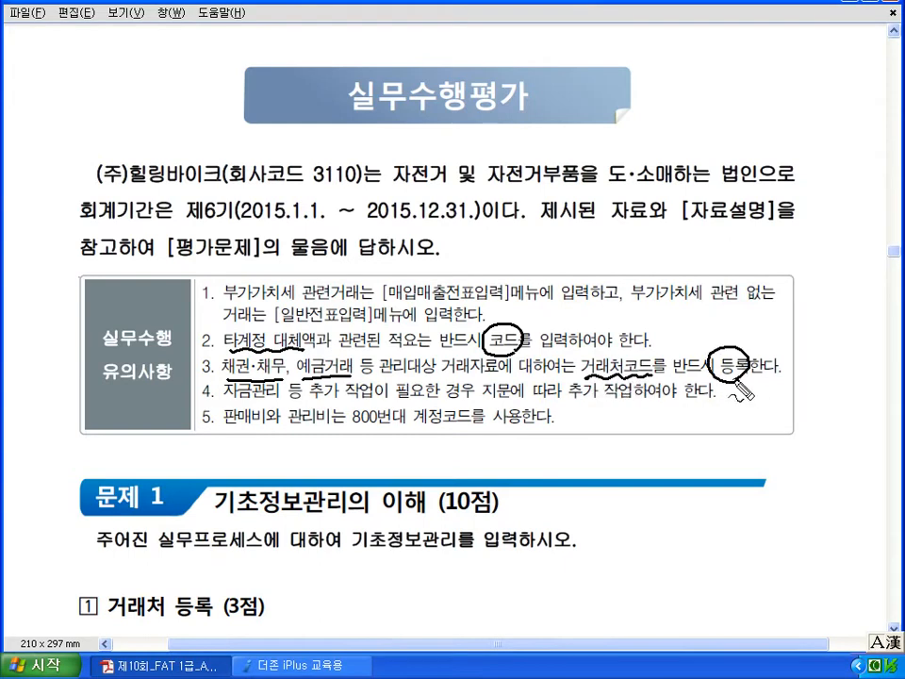
{"action": "left_click_drag", "start_coordinate": [243, 403], "coordinate": [281, 403]}
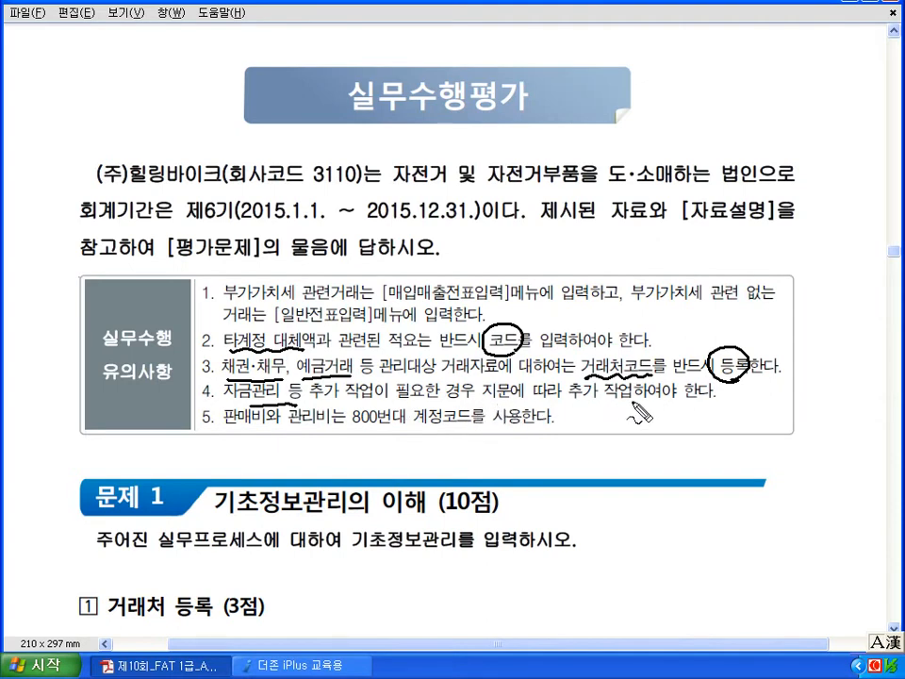
{"action": "left_click_drag", "start_coordinate": [226, 426], "coordinate": [332, 430]}
{"action": "mouse_move", "coordinate": [386, 420]}
{"action": "left_mouse_down"}
{"action": "mouse_move", "coordinate": [368, 412]}
{"action": "mouse_move", "coordinate": [390, 430]}
{"action": "left_mouse_up"}
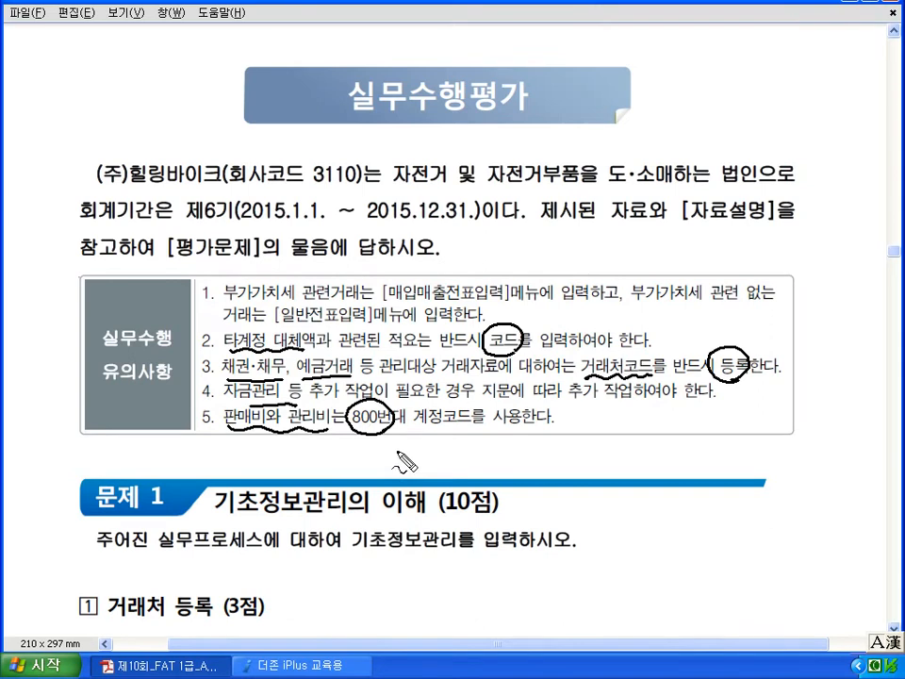
{"action": "key", "text": "Escape"}
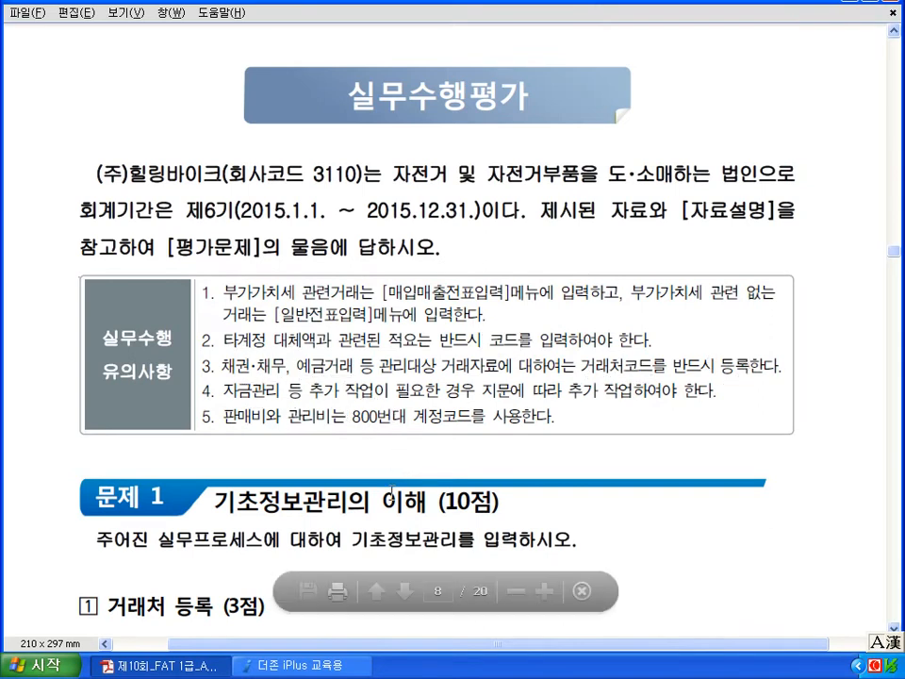
- Scroll to the 거래처 등록 question and mark the supplier name, 전자세금계산서, 거래처등록 and the invoice's supplier block
{"action": "scroll", "coordinate": [339, 499], "scroll_direction": "up", "scroll_amount": 1}
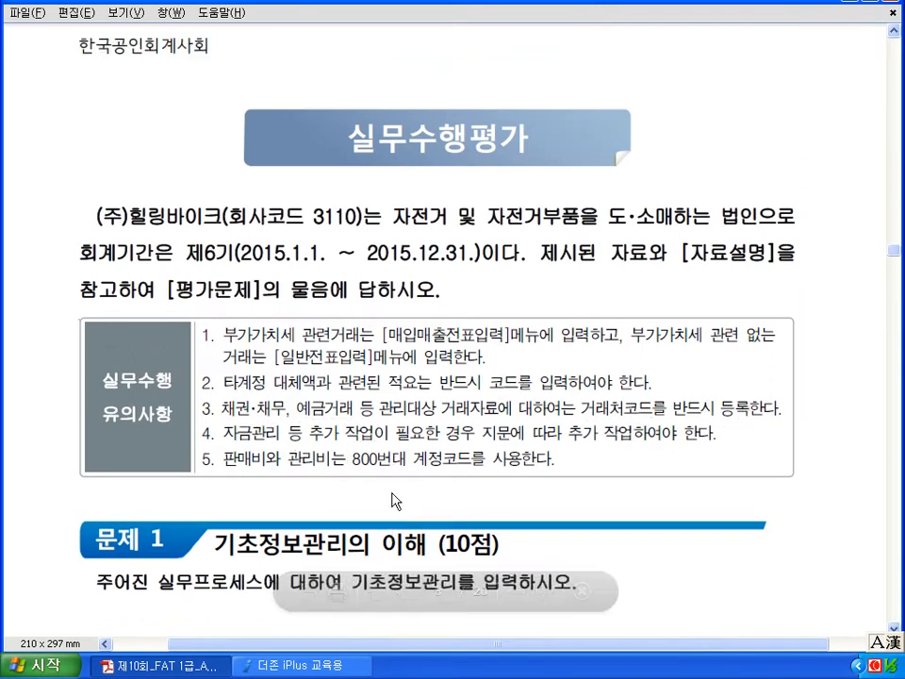
{"action": "scroll", "coordinate": [390, 491], "scroll_direction": "down", "scroll_amount": 5}
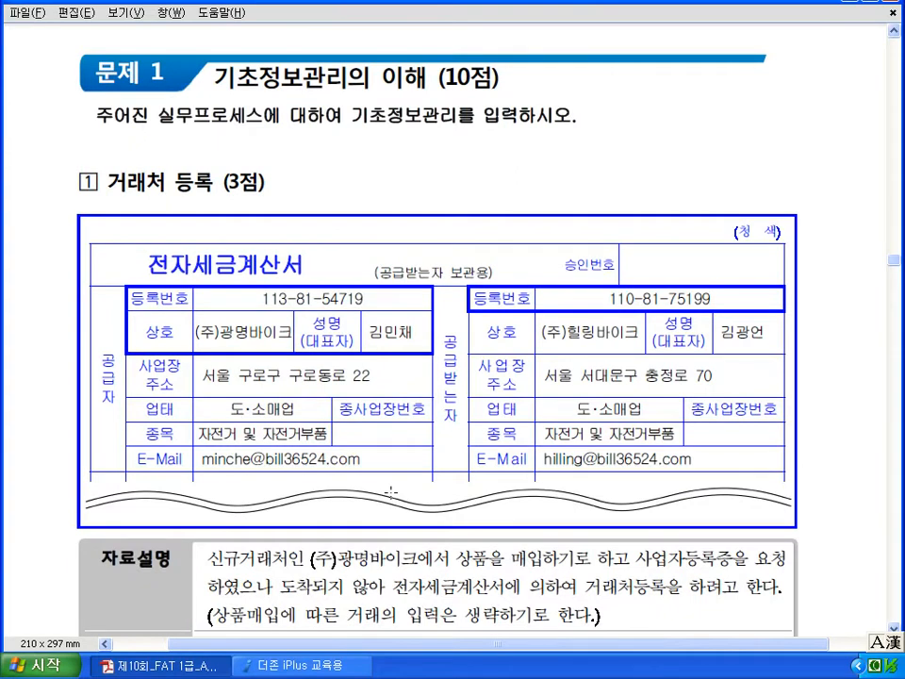
{"action": "scroll", "coordinate": [390, 491], "scroll_direction": "down", "scroll_amount": 3}
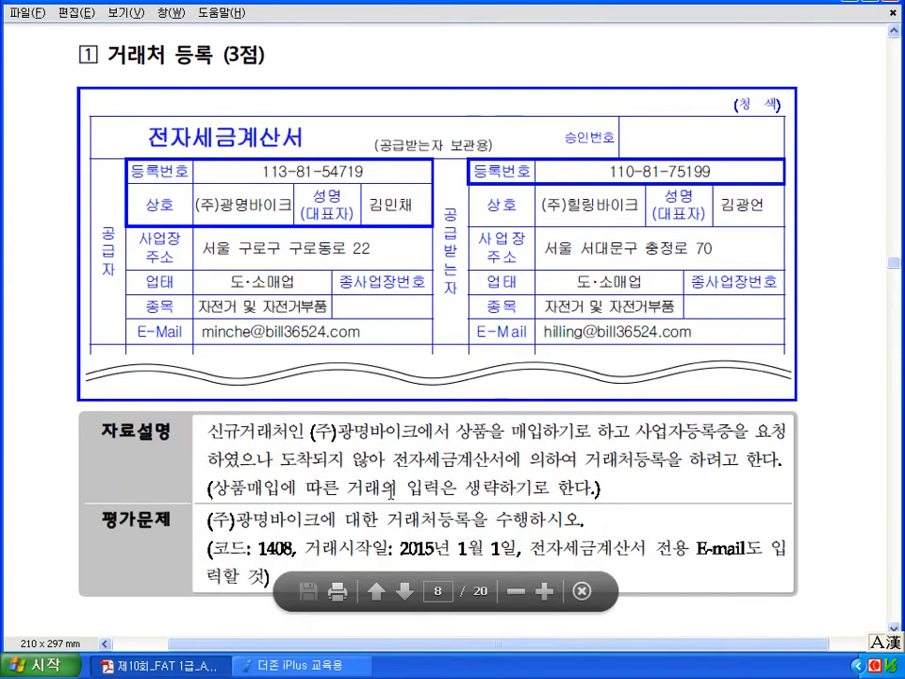
{"action": "scroll", "coordinate": [391, 490], "scroll_direction": "down", "scroll_amount": 1}
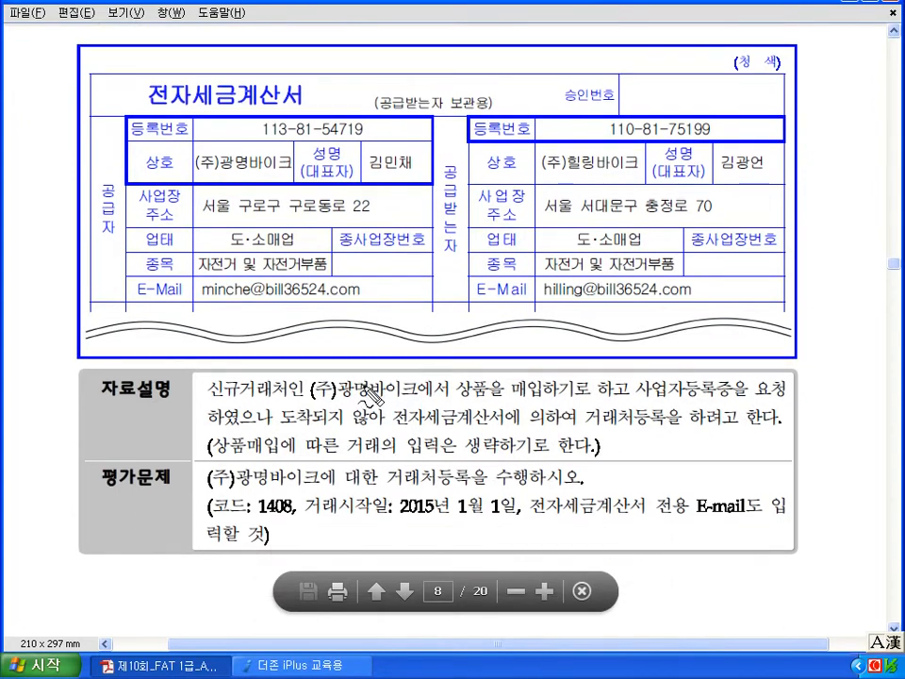
{"action": "left_click_drag", "start_coordinate": [315, 399], "coordinate": [408, 400]}
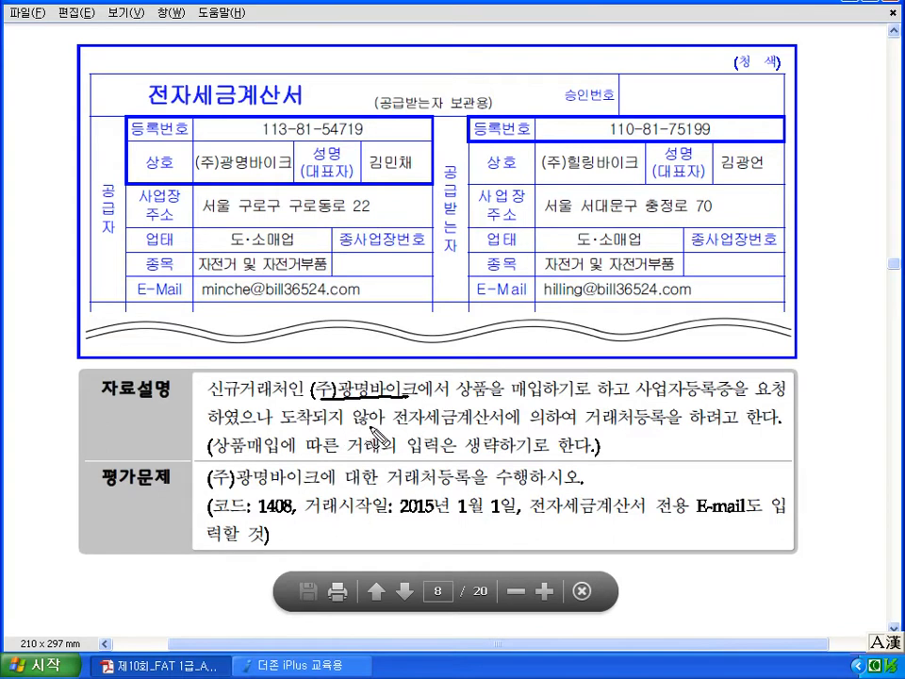
{"action": "left_click_drag", "start_coordinate": [394, 426], "coordinate": [490, 431]}
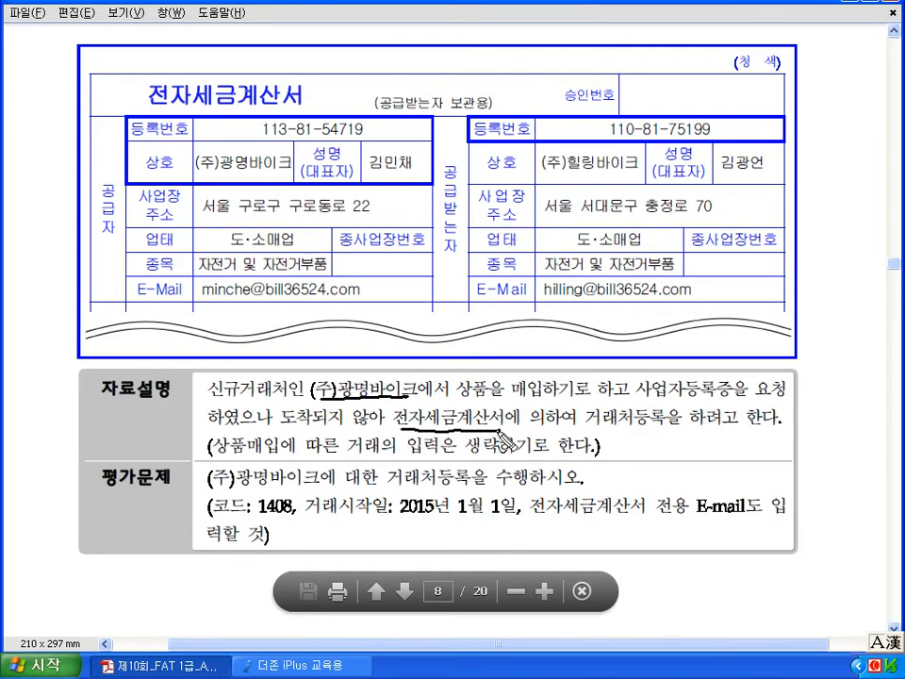
{"action": "left_click_drag", "start_coordinate": [601, 432], "coordinate": [680, 431]}
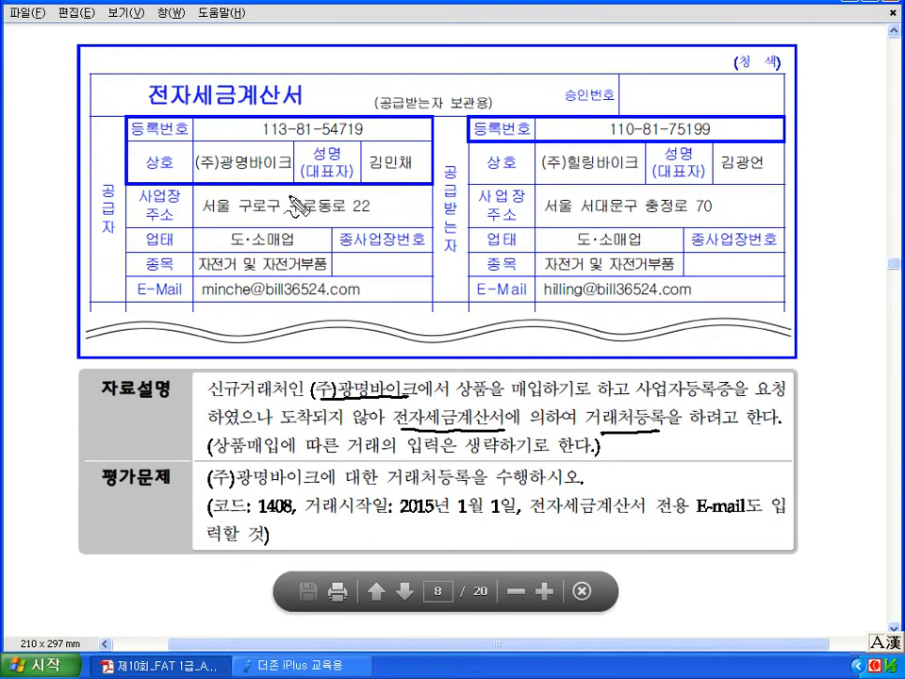
{"action": "mouse_move", "coordinate": [358, 303]}
{"action": "left_mouse_down"}
{"action": "mouse_move", "coordinate": [156, 265]}
{"action": "mouse_move", "coordinate": [252, 117]}
{"action": "mouse_move", "coordinate": [366, 302]}
{"action": "left_mouse_up"}
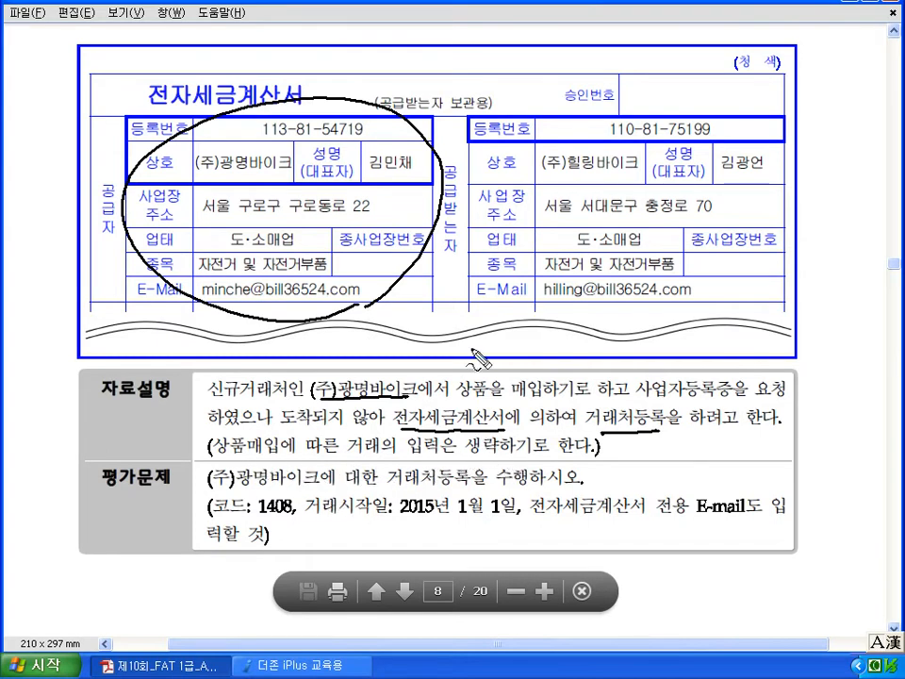
{"action": "mouse_move", "coordinate": [444, 317]}
{"action": "left_mouse_down"}
{"action": "mouse_move", "coordinate": [446, 352]}
{"action": "mouse_move", "coordinate": [453, 340]}
{"action": "mouse_move", "coordinate": [471, 352]}
{"action": "left_mouse_up"}
{"action": "left_click_drag", "start_coordinate": [470, 337], "coordinate": [483, 349]}
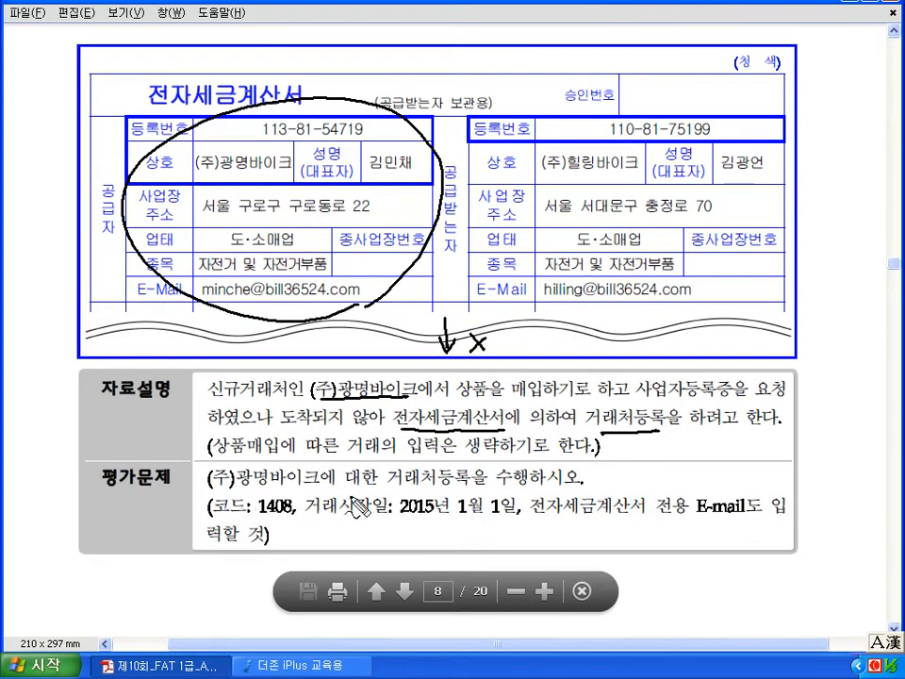
- Underline code 1408, start date 2015년 1월 1일 and the e-mail requirement, then clear the pen marks
{"action": "left_click_drag", "start_coordinate": [209, 517], "coordinate": [294, 516]}
{"action": "left_click_drag", "start_coordinate": [398, 517], "coordinate": [517, 516]}
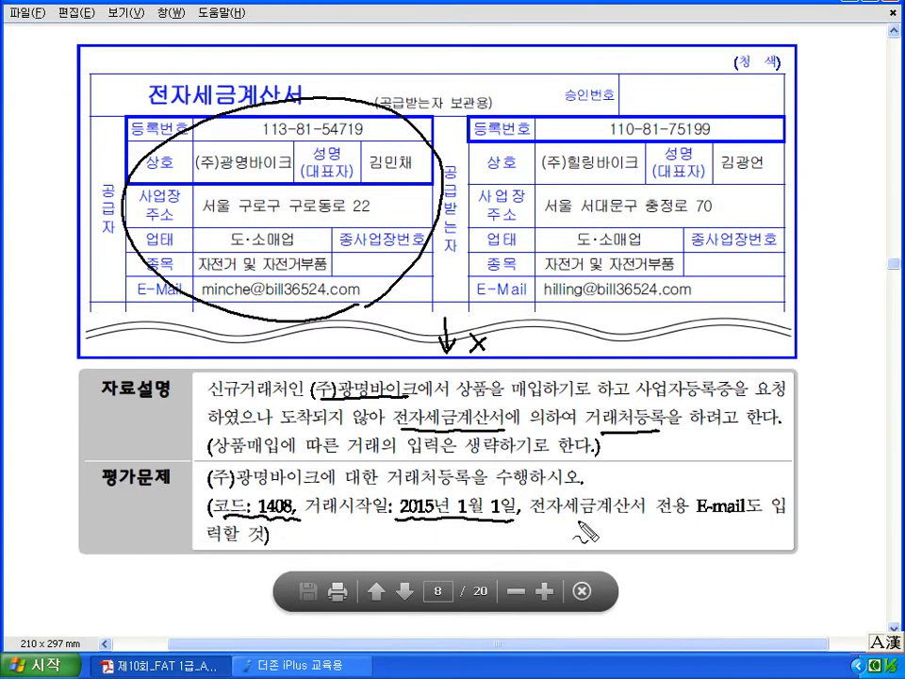
{"action": "left_click_drag", "start_coordinate": [686, 523], "coordinate": [744, 518]}
{"action": "mouse_move", "coordinate": [247, 313]}
{"action": "left_mouse_down"}
{"action": "mouse_move", "coordinate": [351, 305]}
{"action": "mouse_move", "coordinate": [379, 290]}
{"action": "mouse_move", "coordinate": [274, 276]}
{"action": "mouse_move", "coordinate": [202, 281]}
{"action": "mouse_move", "coordinate": [196, 297]}
{"action": "left_mouse_up"}
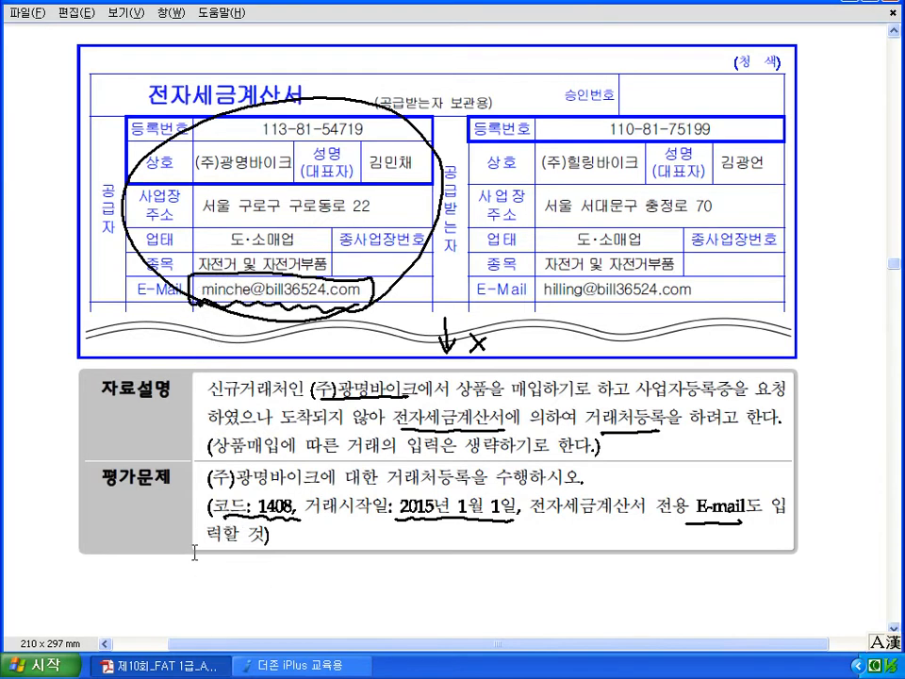
{"action": "key", "text": "Escape"}
- Register customer code 01408 as (주)광명바이크 with its business registration number
{"action": "key", "text": "alt+Tab"}
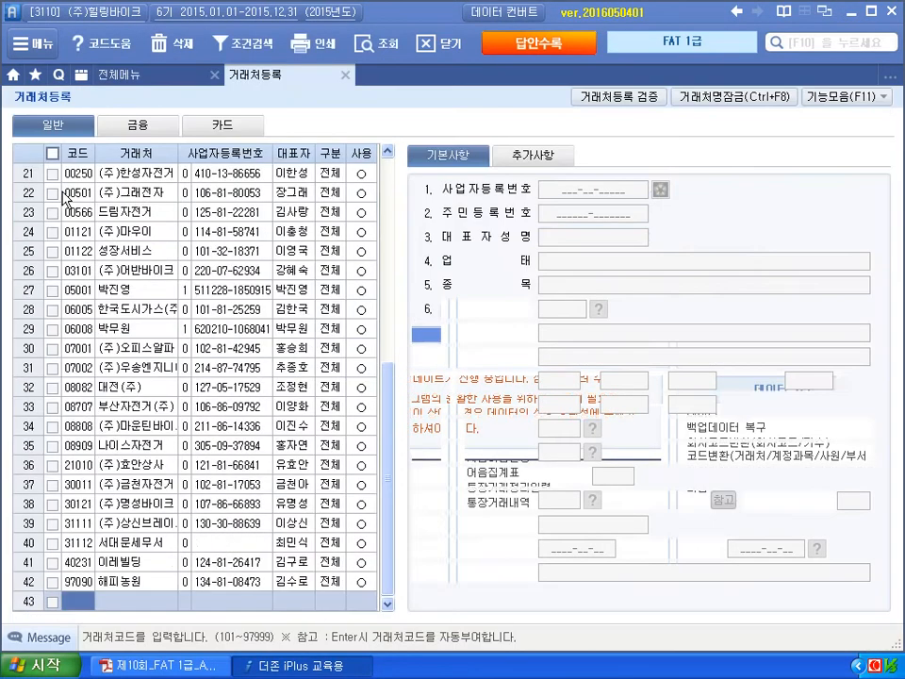
{"action": "type", "text": "1408"}
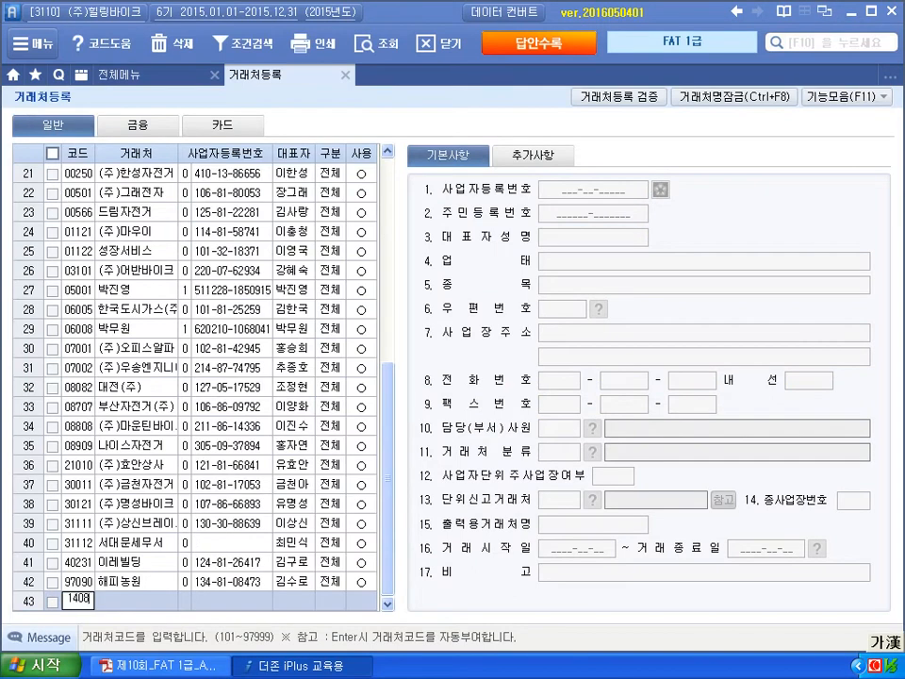
{"action": "key", "text": "Return"}
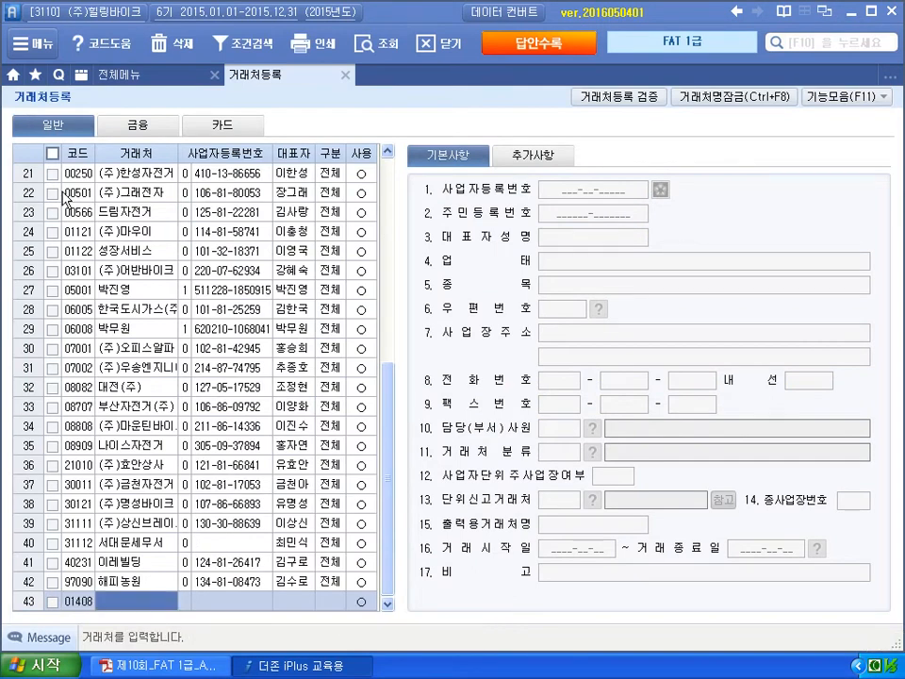
{"action": "type", "text": "(주)광명바"}
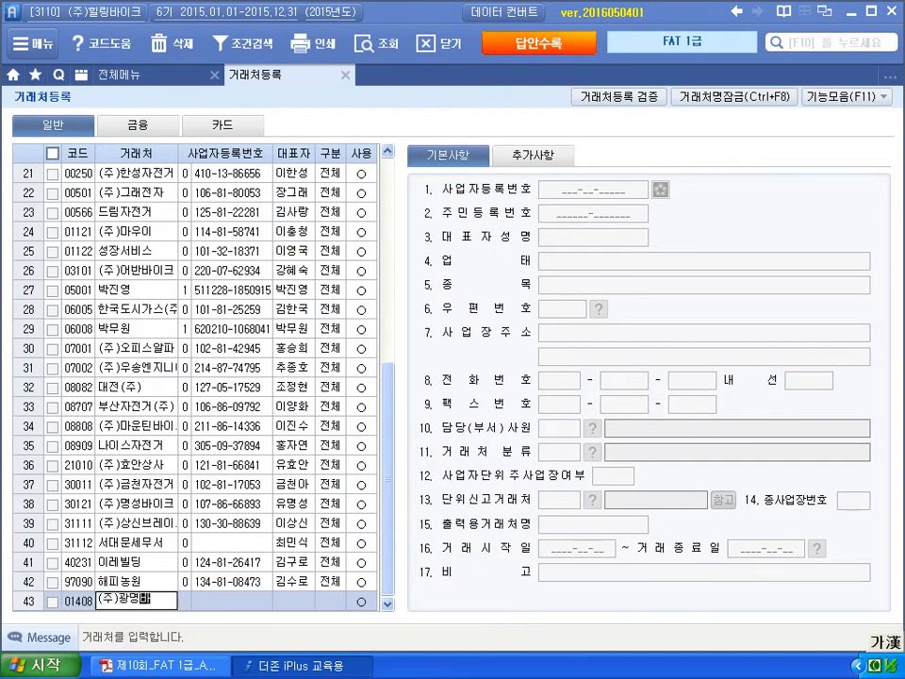
{"action": "type", "text": "이크"}
{"action": "key", "text": "Return"}
{"action": "key", "text": "Return"}
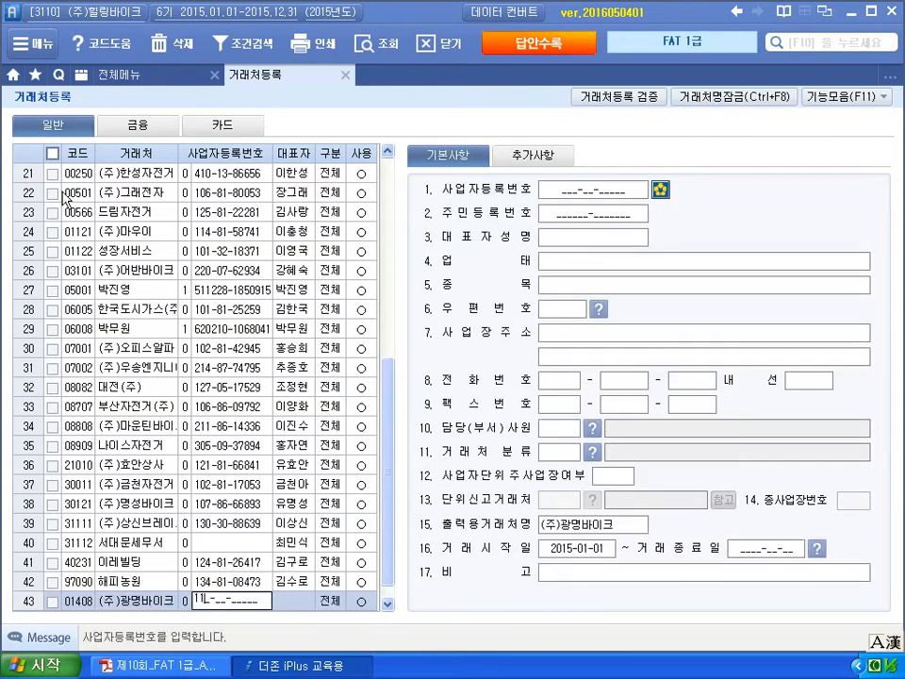
{"action": "key", "text": "Return"}
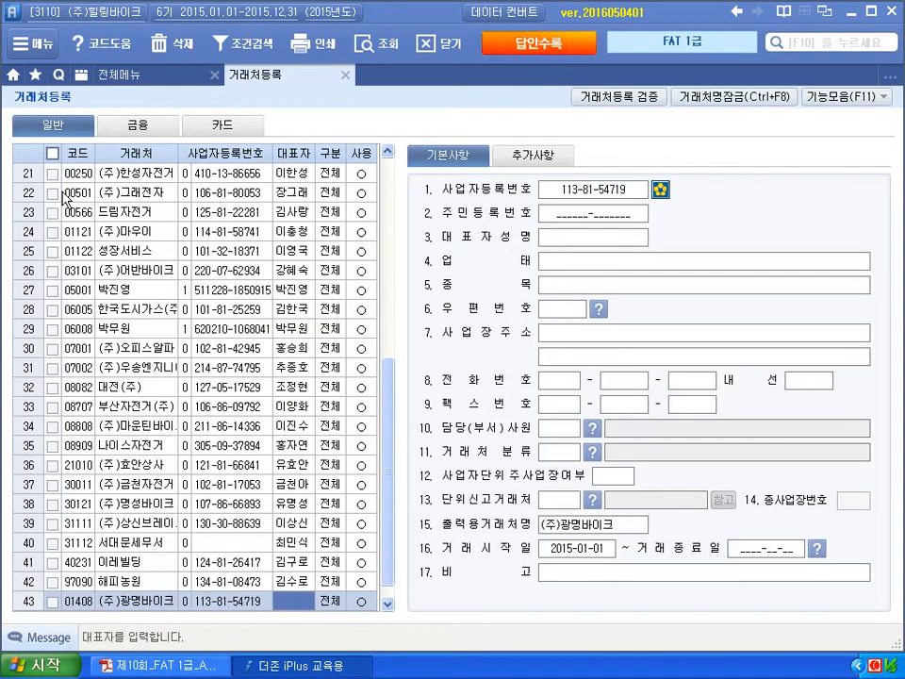
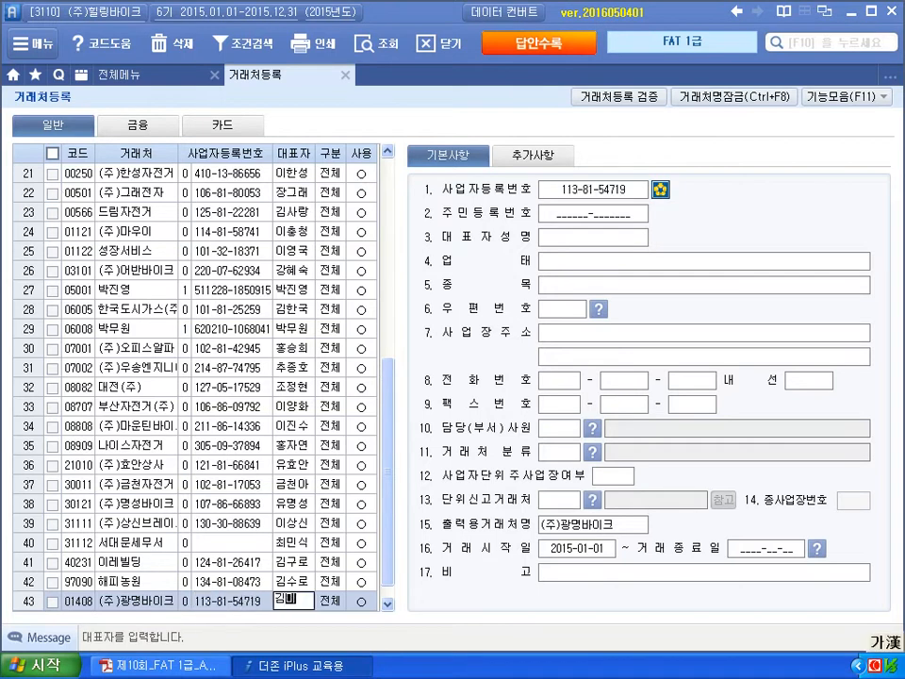
- Enter the representative, business type 도소매업, item 자전거 및 자전거부품 and the business address
{"action": "key", "text": "Return"}
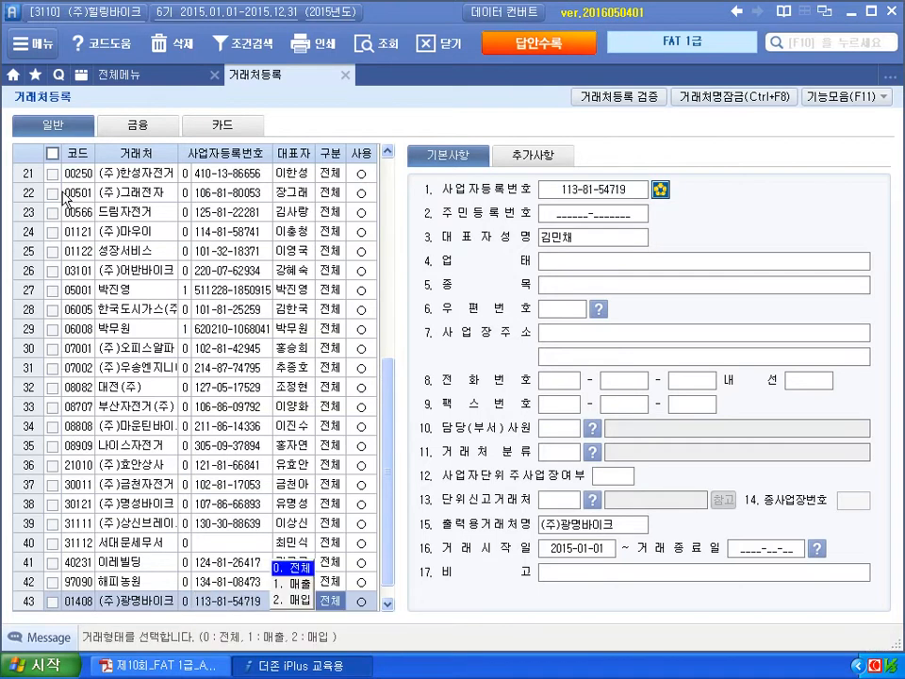
{"action": "key", "text": "Return"}
{"action": "key", "text": "Return"}
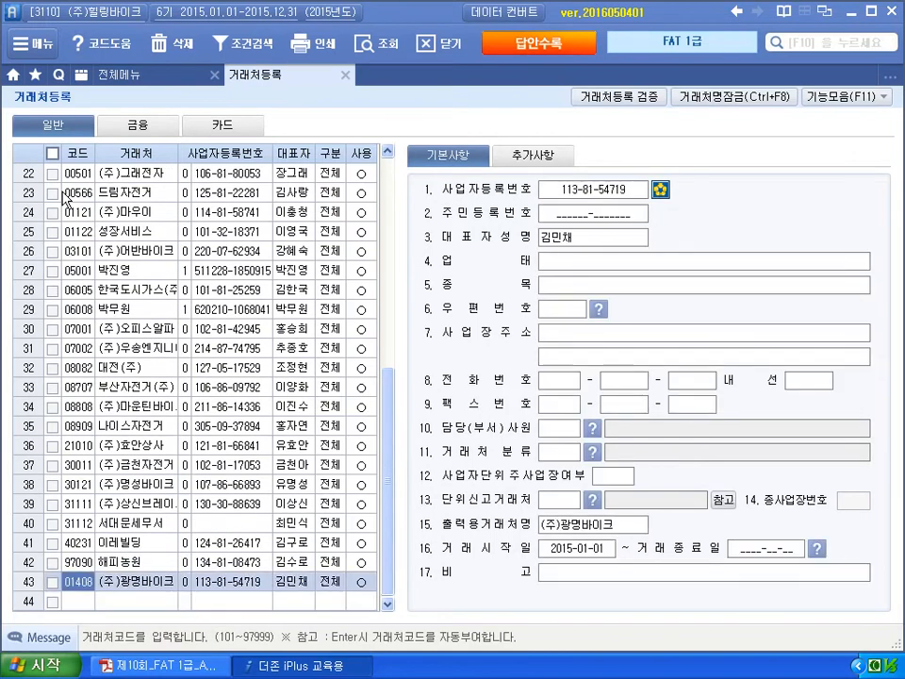
{"action": "key", "text": "Return"}
{"action": "key", "text": "Return"}
{"action": "key", "text": "Return"}
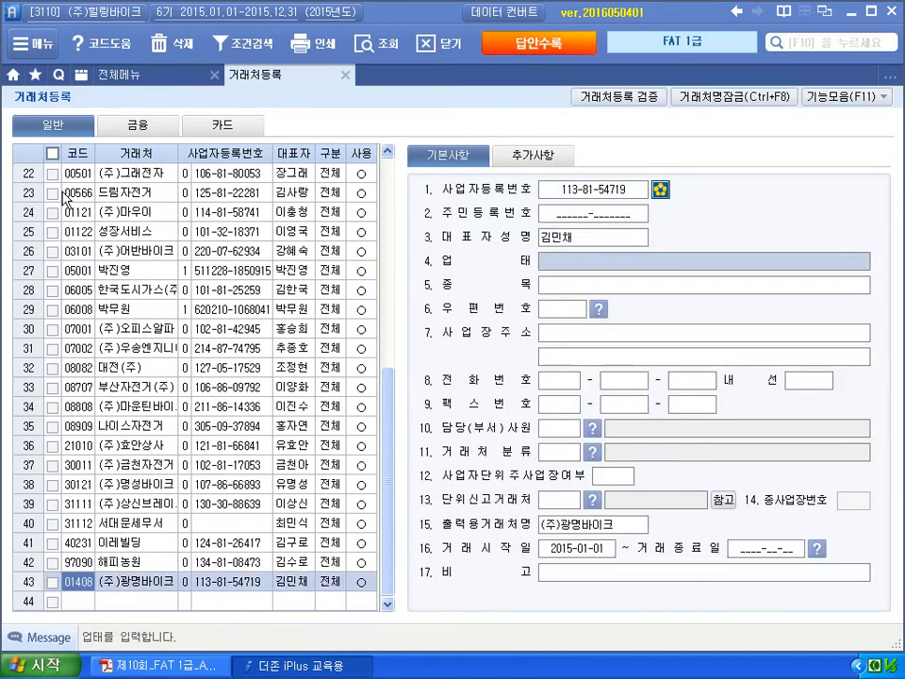
{"action": "type", "text": "도소"}
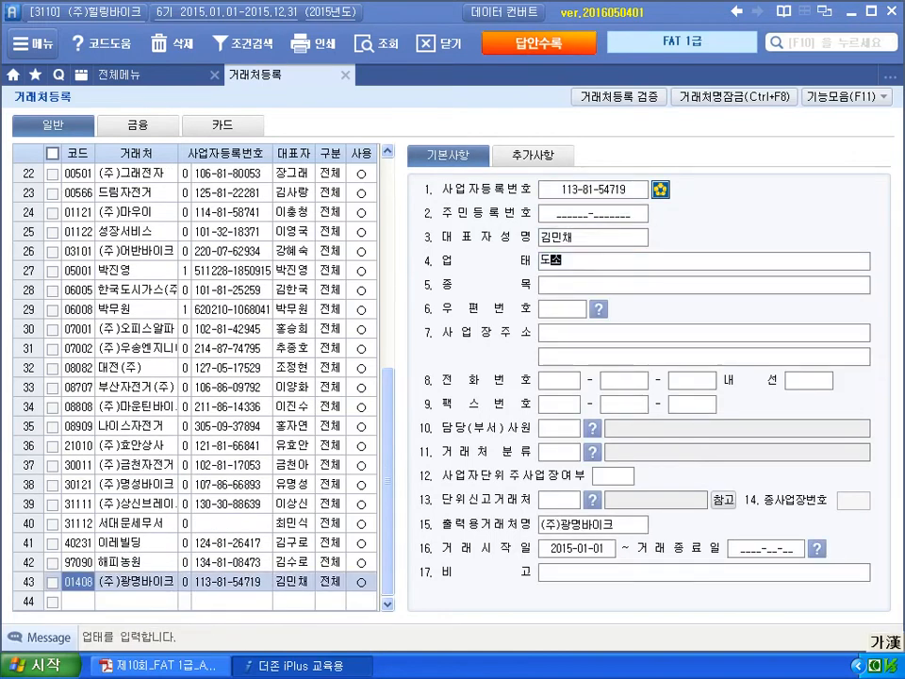
{"action": "type", "text": "매업"}
{"action": "key", "text": "Return"}
{"action": "type", "text": "자세"}
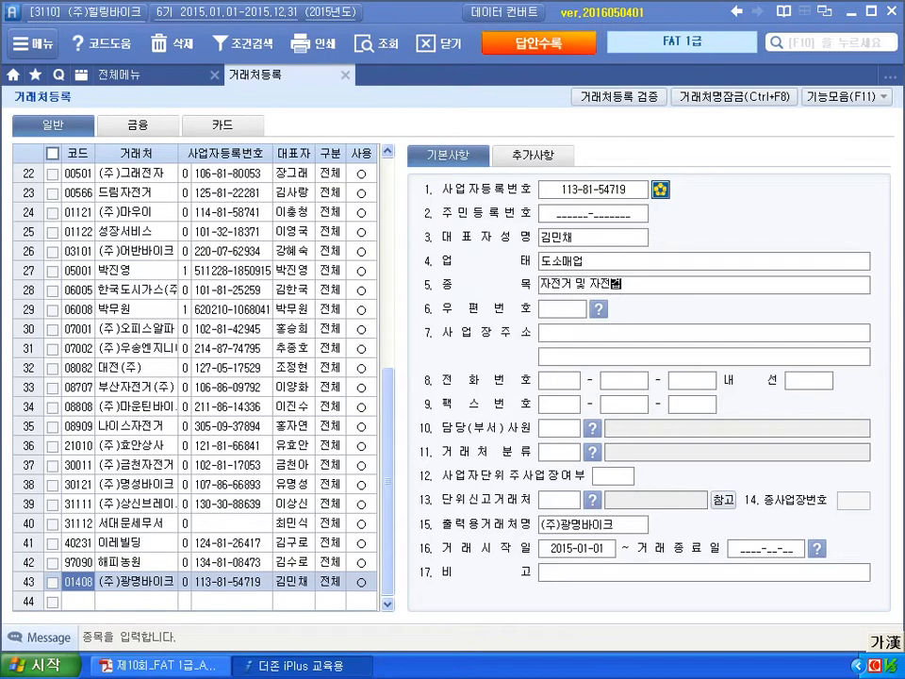
{"action": "type", "text": "거 및 자전거부품"}
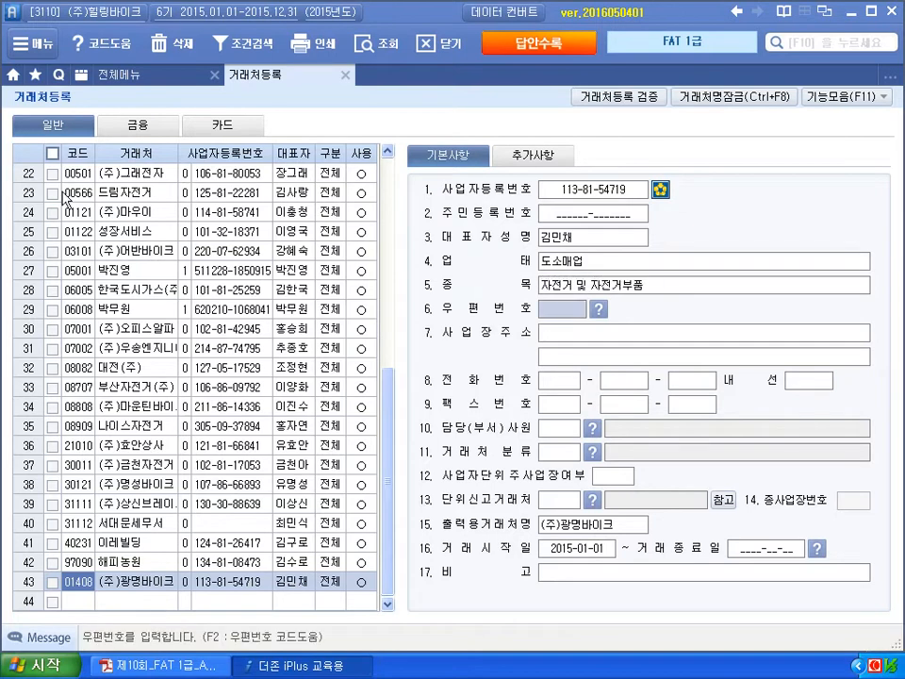
{"action": "key", "text": "Return"}
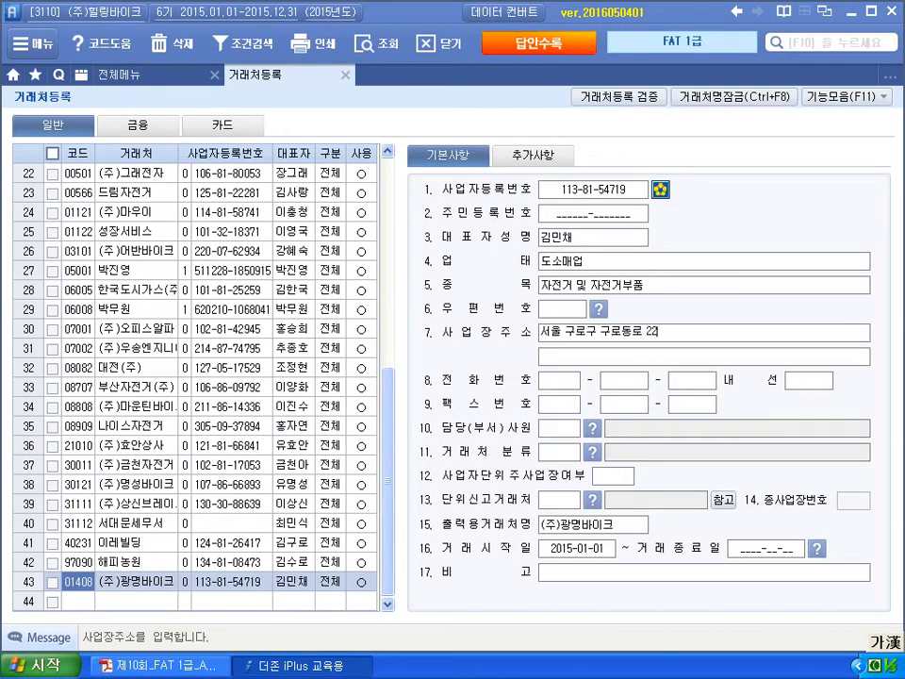
{"action": "key", "text": "Return"}
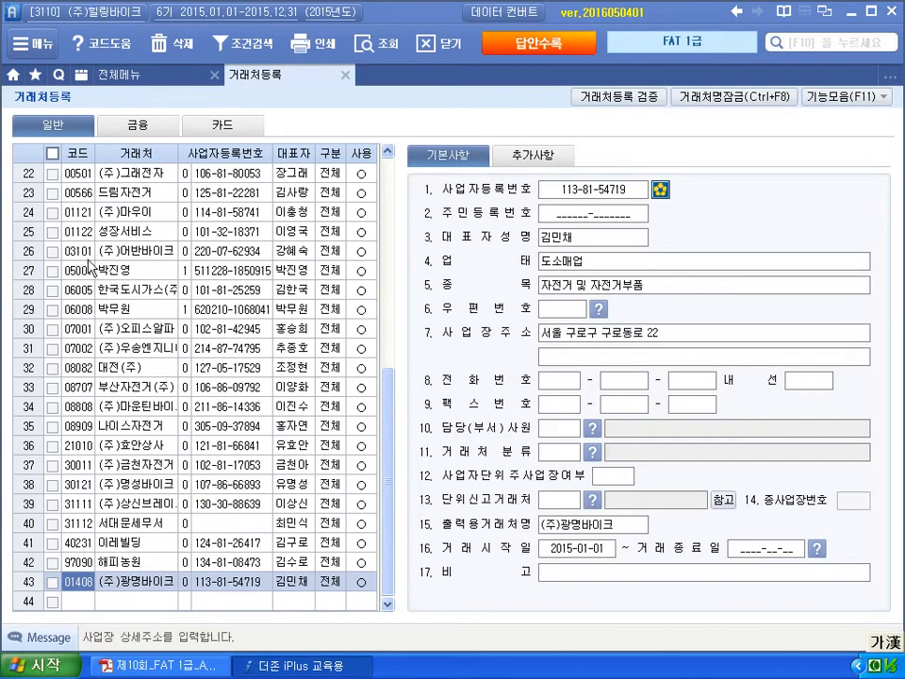
{"action": "left_click", "coordinate": [578, 552]}
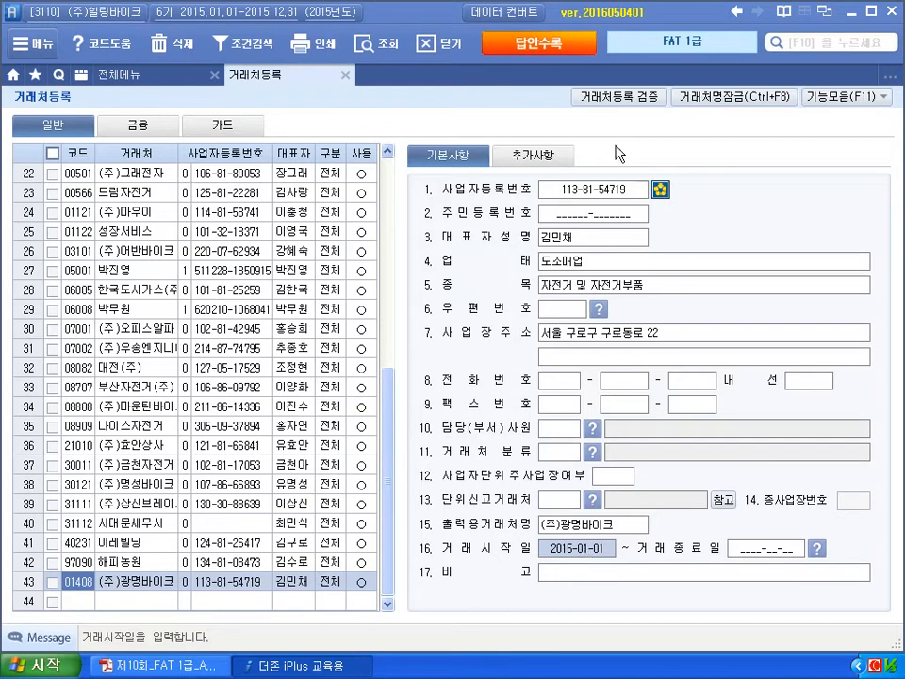
- On the 추가사항 tab, enter the contact's e-mail ID with the bill36524.com domain
{"action": "left_click", "coordinate": [544, 162]}
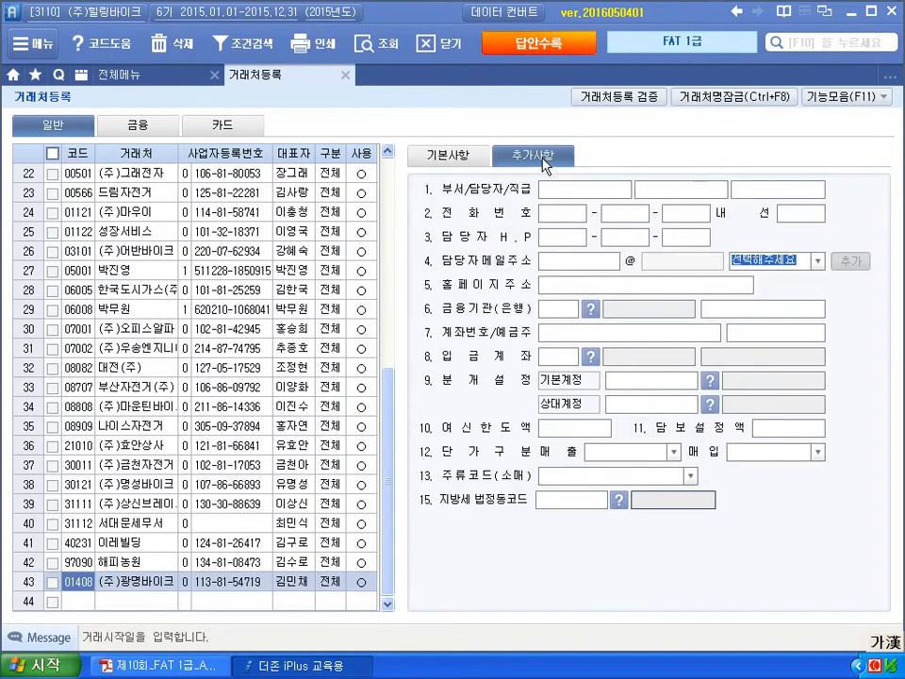
{"action": "left_click", "coordinate": [583, 274]}
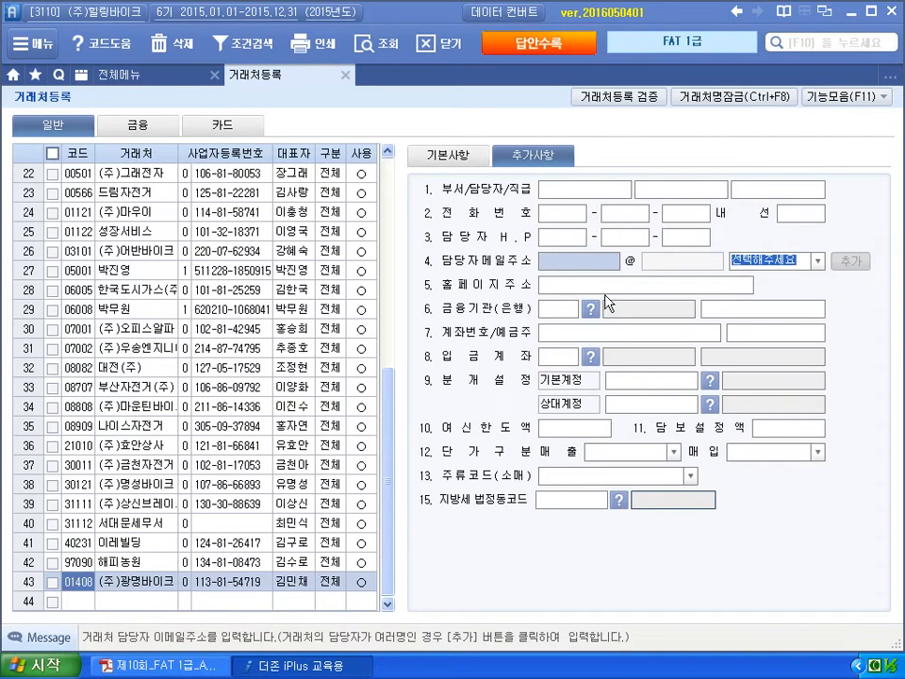
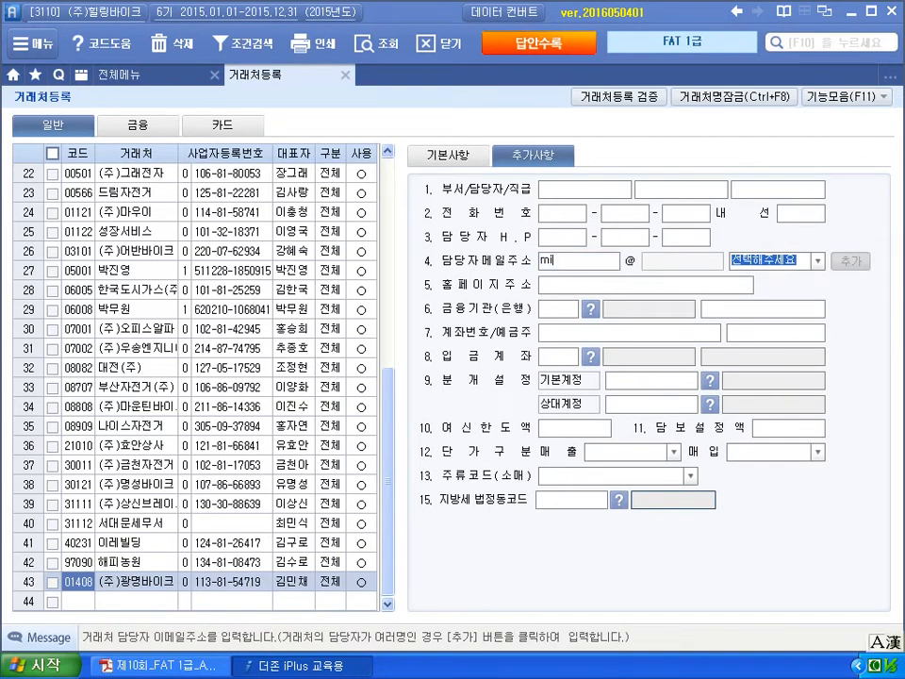
{"action": "left_click", "coordinate": [774, 260]}
{"action": "left_click", "coordinate": [766, 292]}
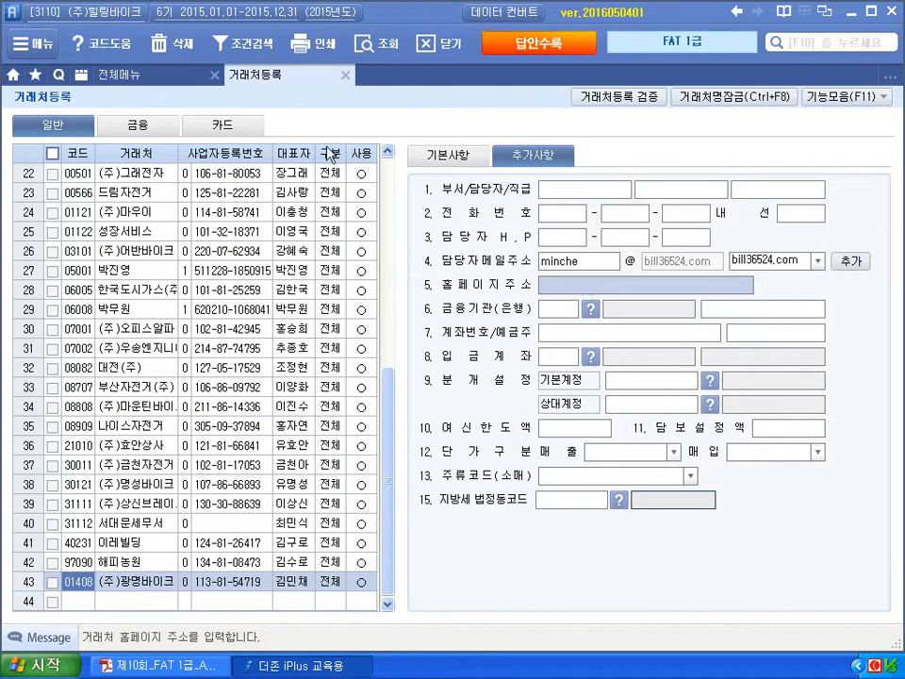
- Close 거래처등록 and read the task renaming account 136 선납세금 to 선납법인세
{"action": "left_click", "coordinate": [347, 87]}
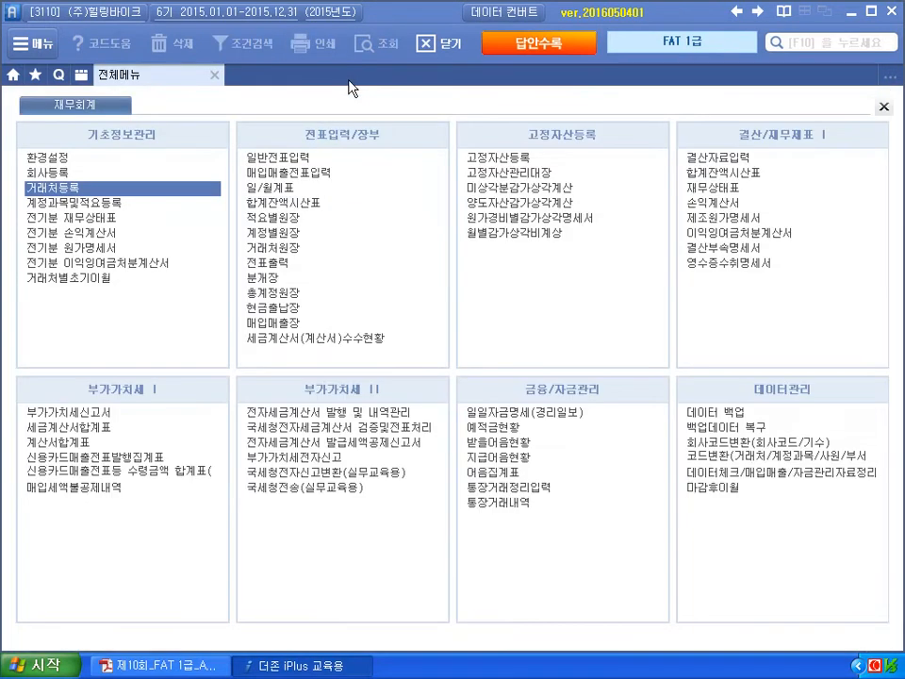
{"action": "key", "text": "alt+Tab"}
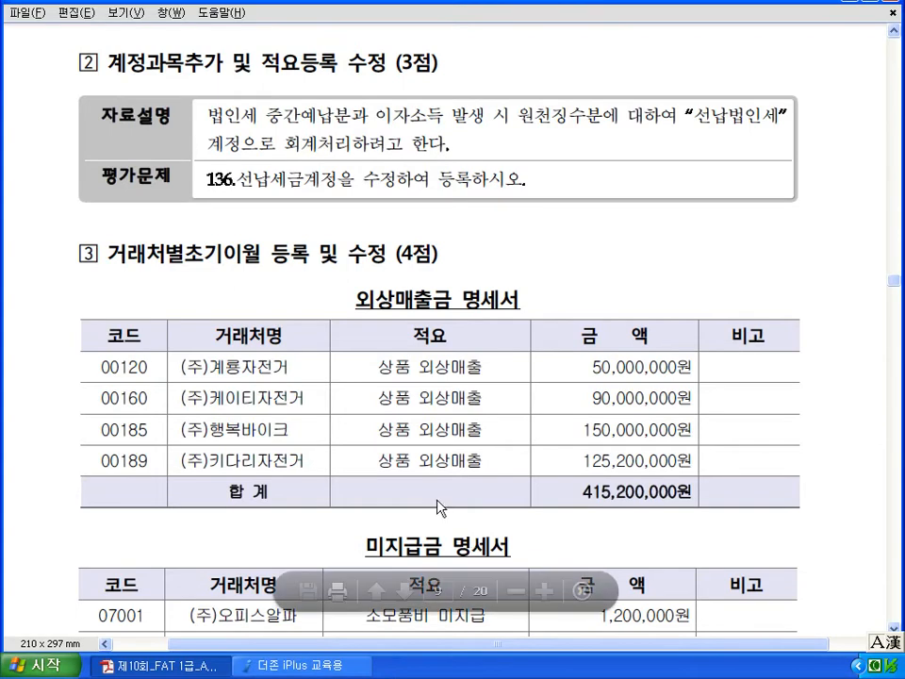
{"action": "left_click_drag", "start_coordinate": [209, 194], "coordinate": [303, 189]}
{"action": "key", "text": "Escape"}
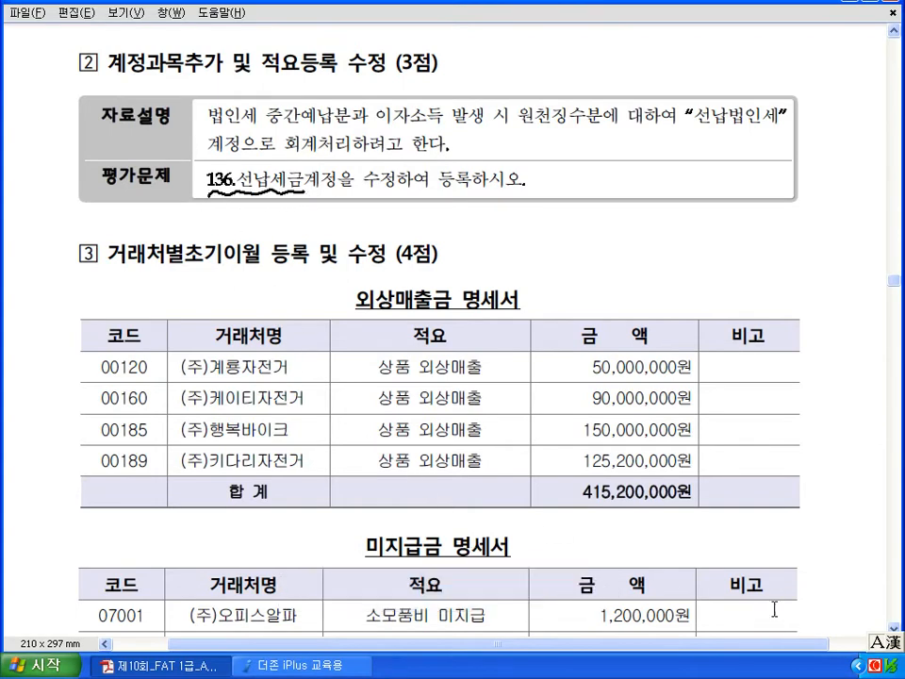
{"action": "left_click", "coordinate": [363, 672]}
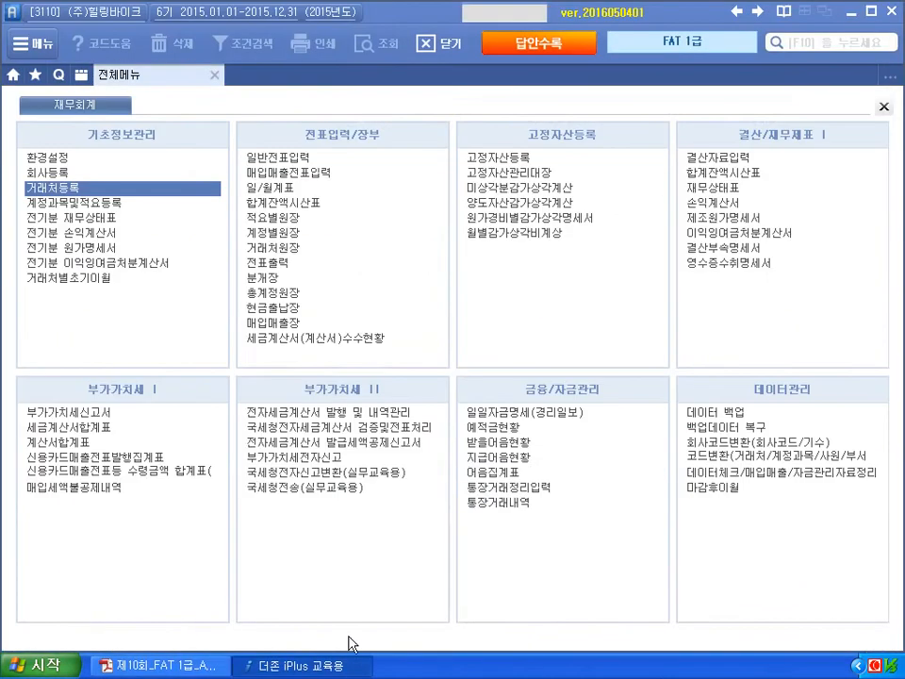
- In 계정과목및적요등록, jump to code 136 and retype its name as 선납법인세
{"action": "left_click", "coordinate": [108, 204]}
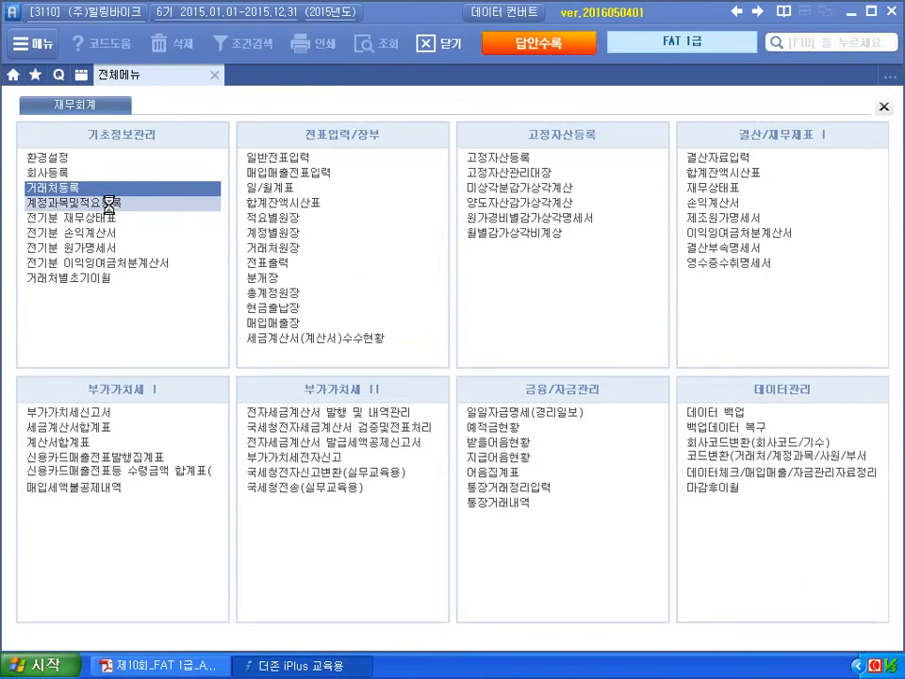
{"action": "type", "text": "136"}
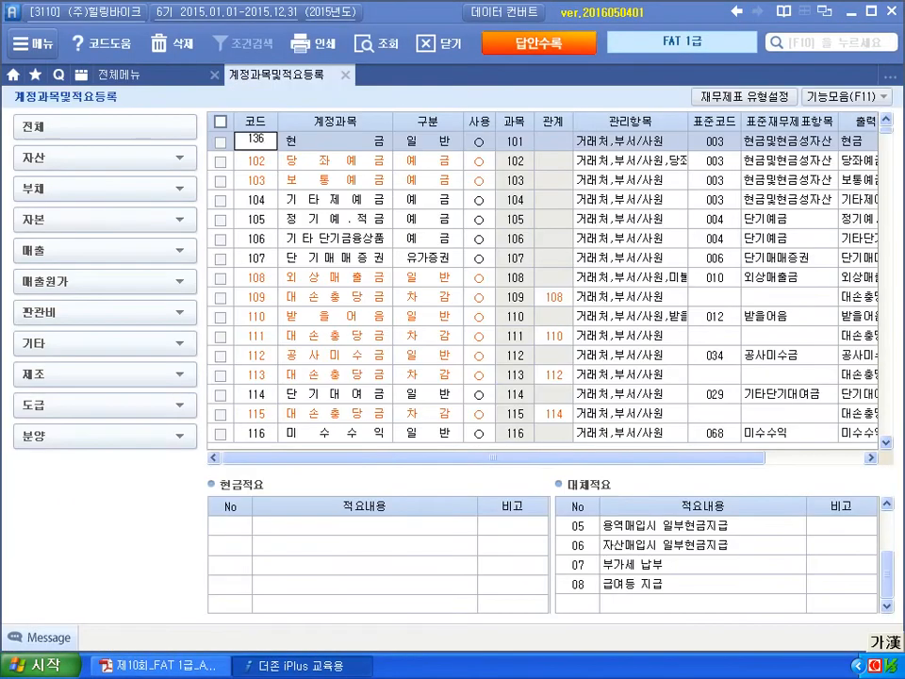
{"action": "key", "text": "Return"}
{"action": "scroll", "coordinate": [396, 424], "scroll_direction": "down", "scroll_amount": 3}
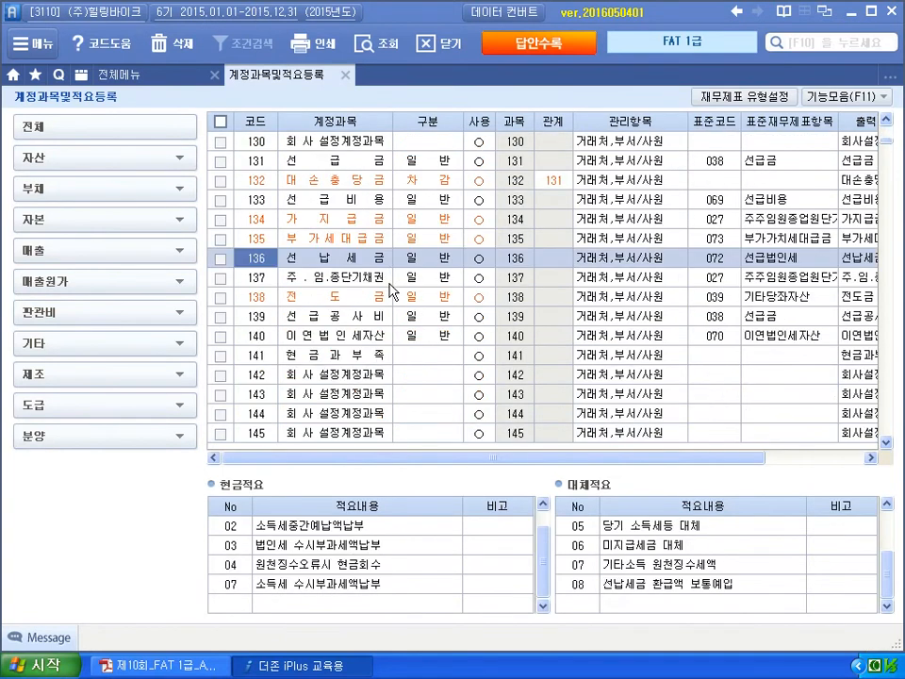
{"action": "key", "text": "Down"}
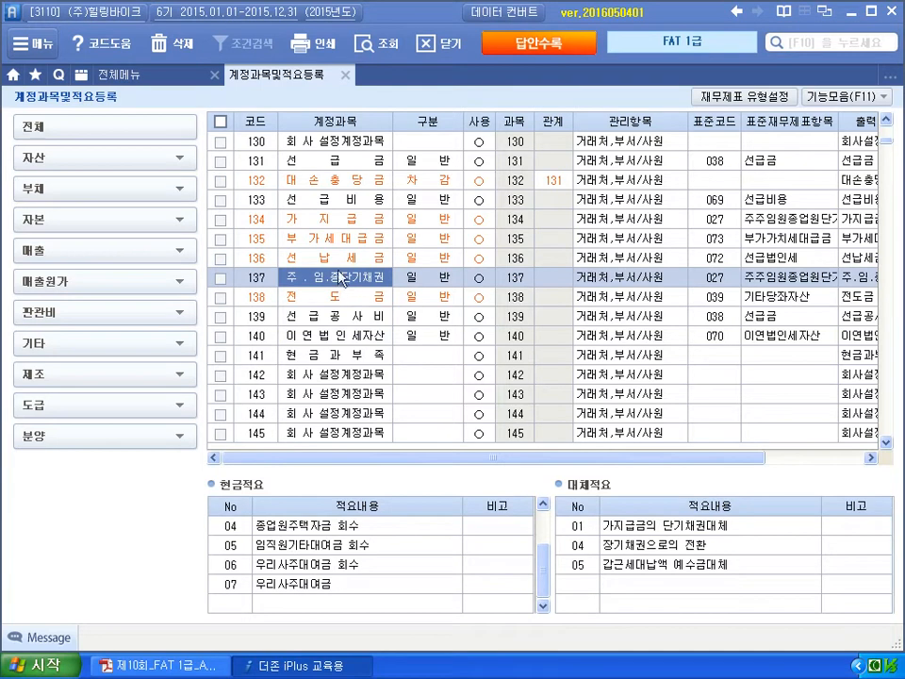
{"action": "left_click", "coordinate": [344, 265]}
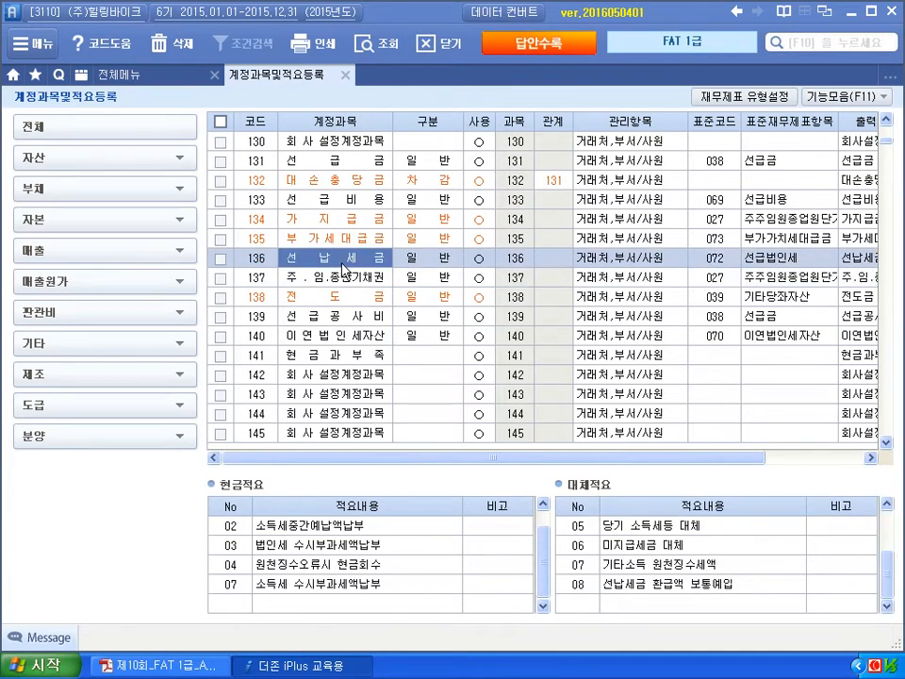
{"action": "left_click", "coordinate": [299, 294]}
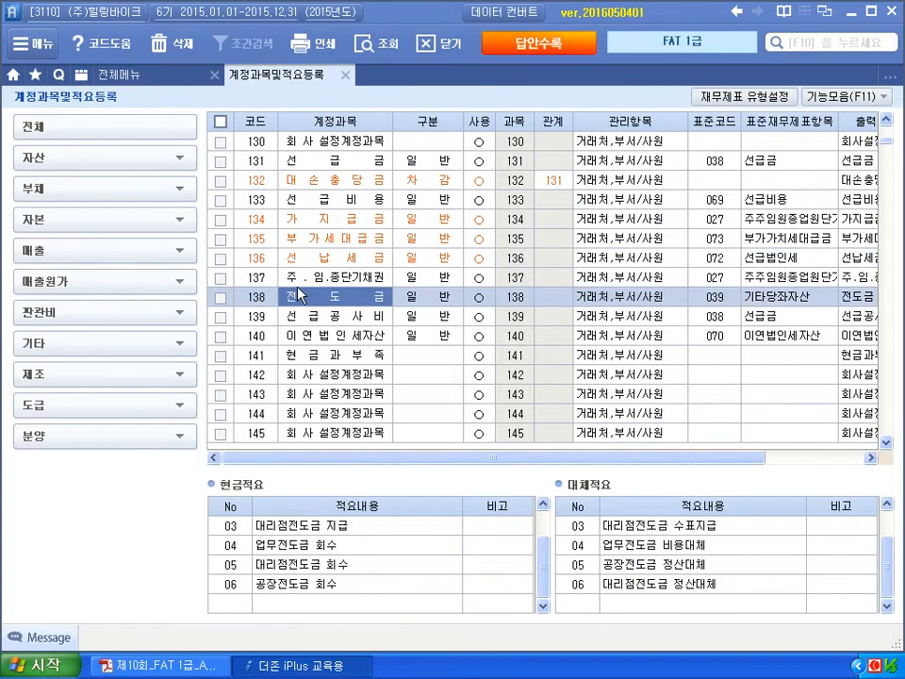
{"action": "left_click", "coordinate": [306, 262]}
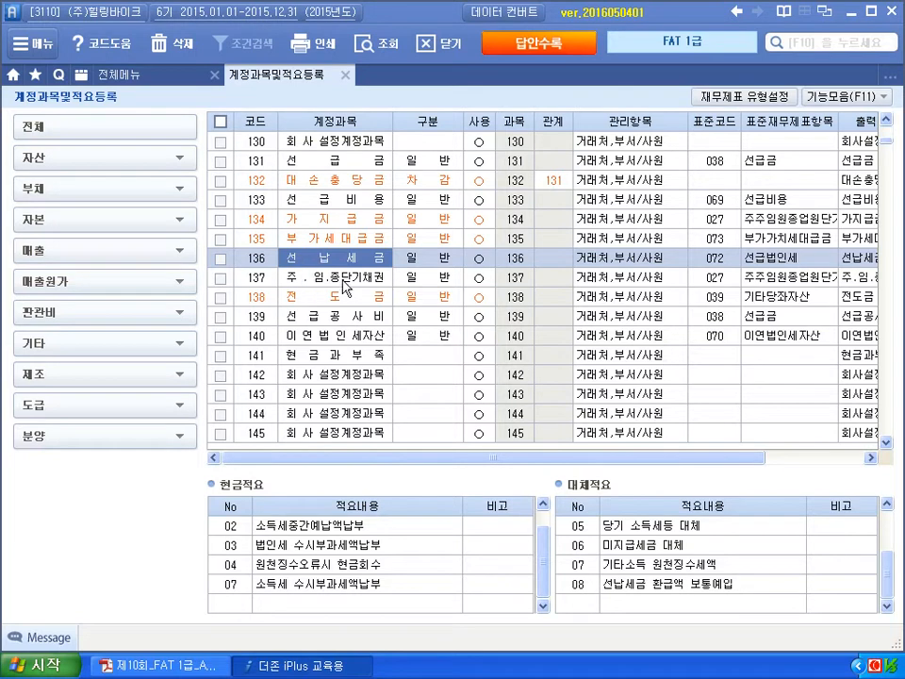
{"action": "type", "text": "선ㅇ"}
{"action": "type", "text": "급"}
{"action": "type", "text": "비ㅇ"}
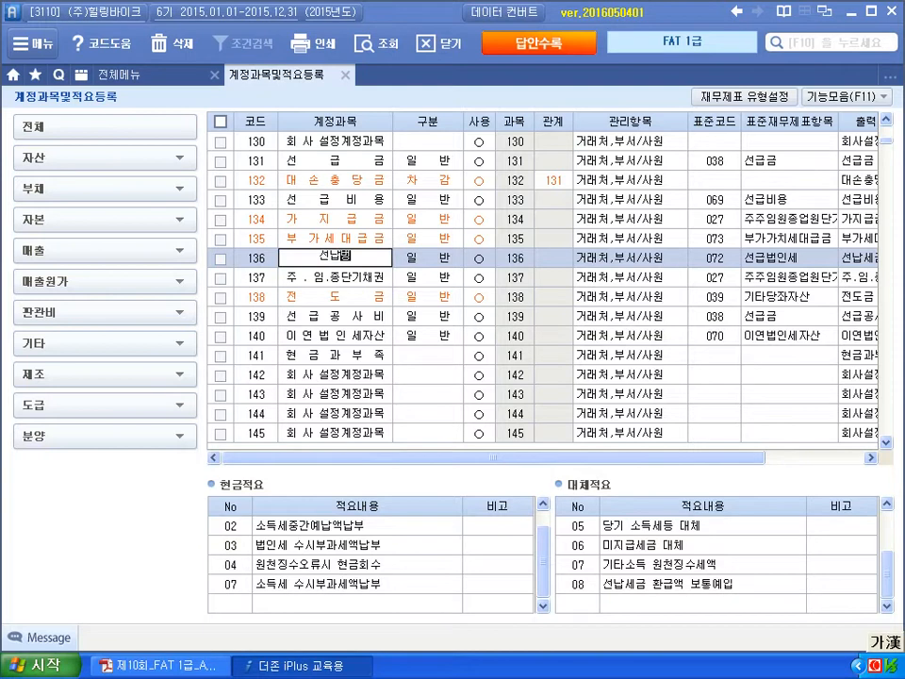
{"action": "key", "text": "BackSpace"}
{"action": "key", "text": "BackSpace"}
{"action": "type", "text": "법인세"}
{"action": "key", "text": "Return"}
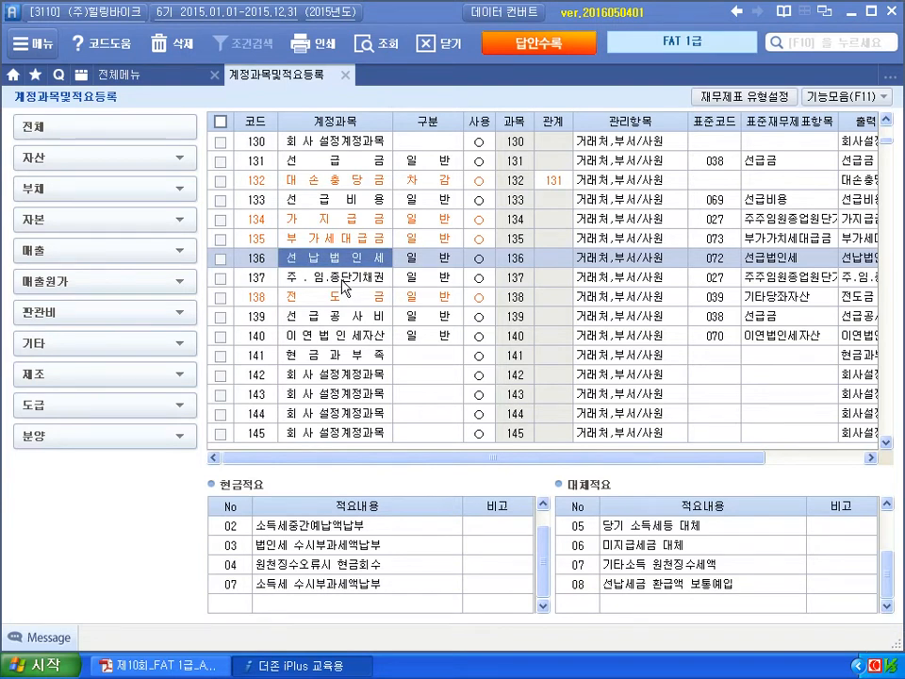
- Close the account screen, check the exam PDF, and open 거래처별초기이월 for question 3
{"action": "left_click", "coordinate": [346, 75]}
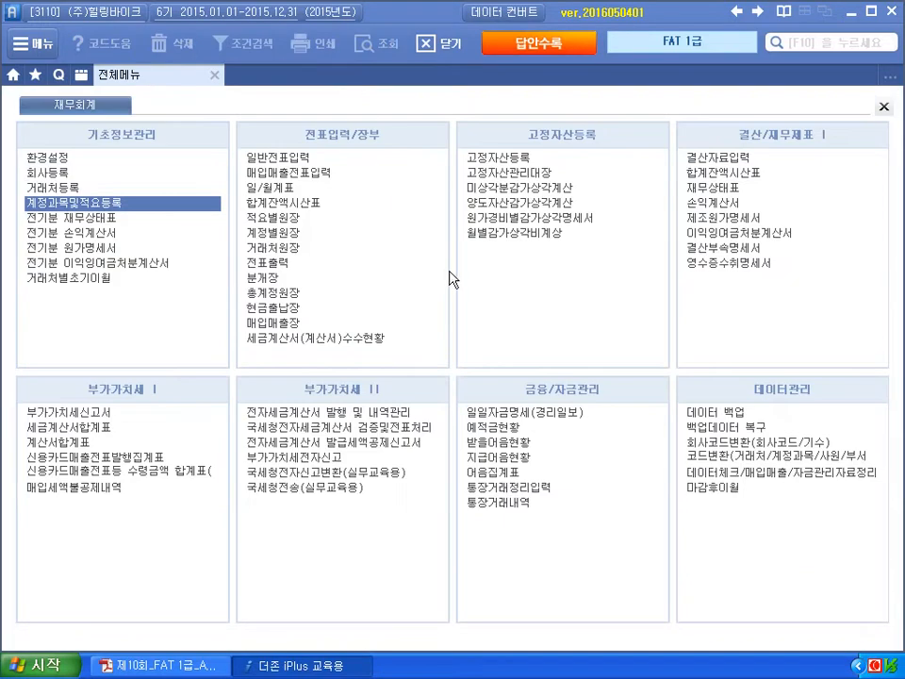
{"action": "key", "text": "alt+Tab"}
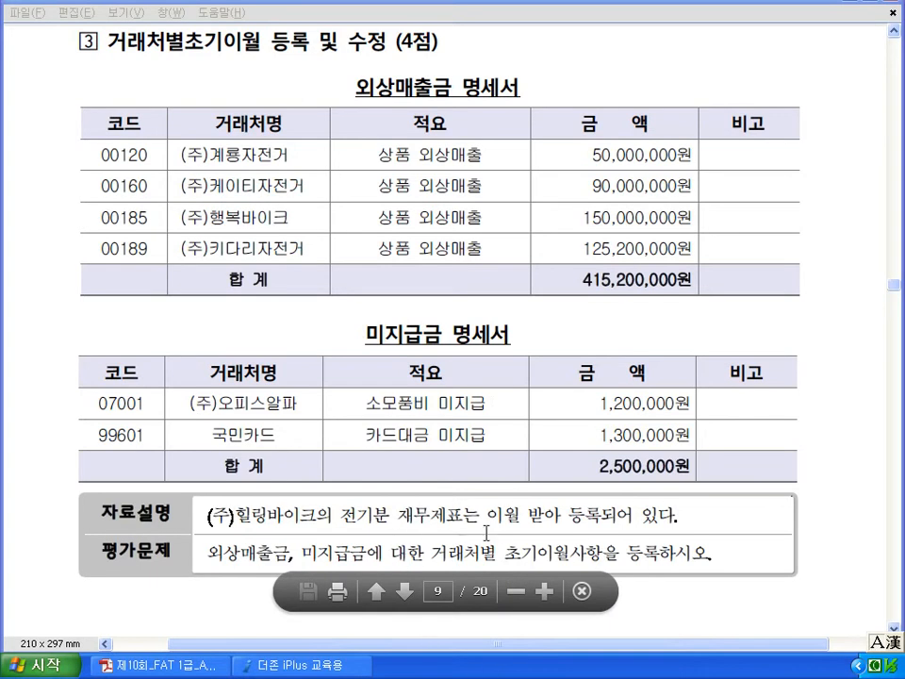
{"action": "left_click", "coordinate": [316, 665]}
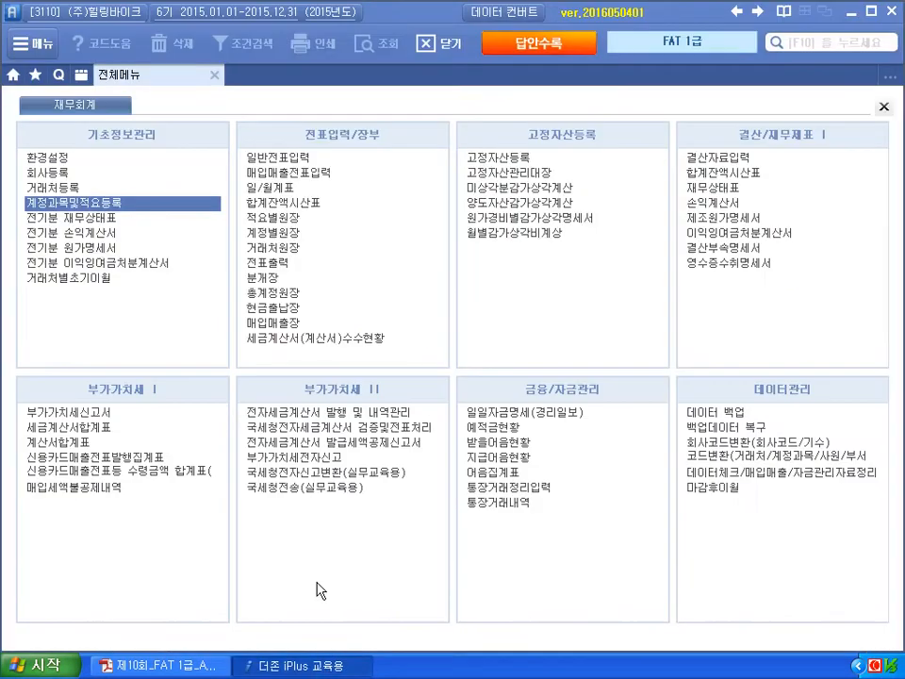
{"action": "left_click", "coordinate": [81, 278]}
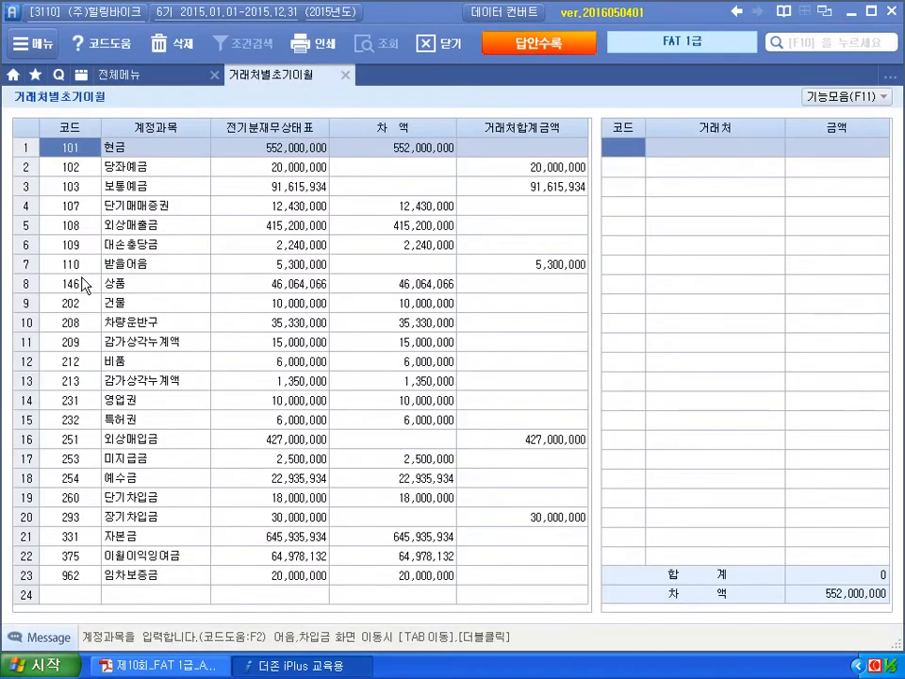
- For 108 외상매출금, enter (주)계룡자전거 at 50,000,000 and (주)케이티자전거 at 90,000,000
{"action": "left_click", "coordinate": [66, 226]}
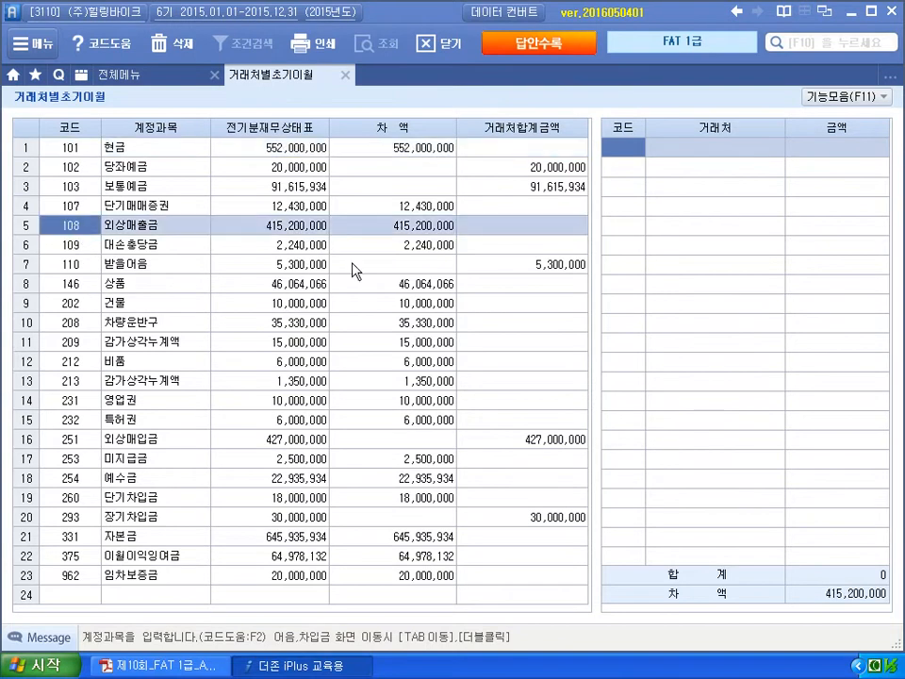
{"action": "left_click", "coordinate": [634, 166]}
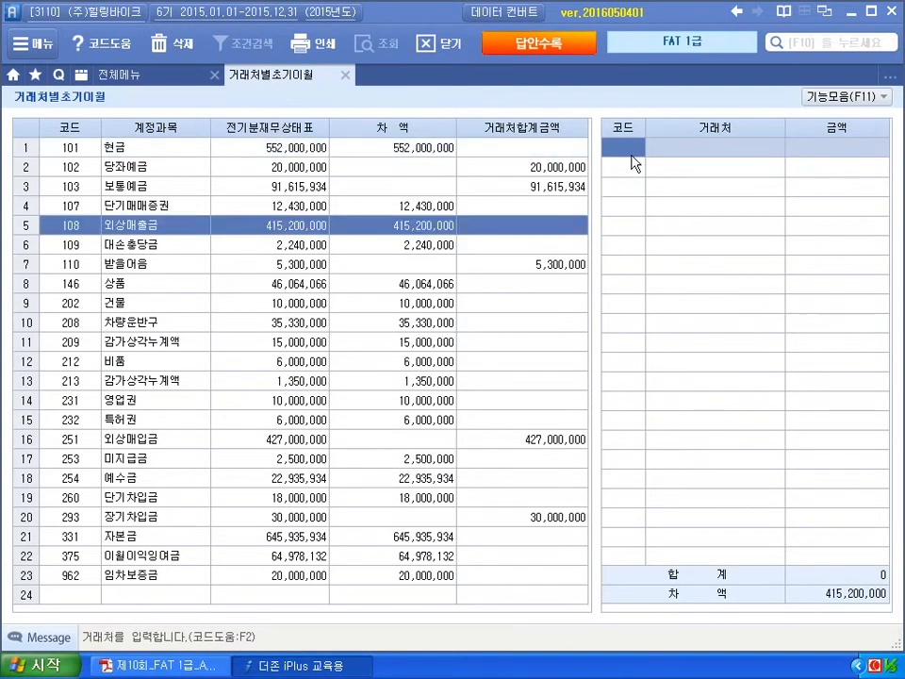
{"action": "key", "text": "F2"}
{"action": "type", "text": "계룡"}
{"action": "key", "text": "BackSpace"}
{"action": "key", "text": "BackSpace"}
{"action": "key", "text": "BackSpace"}
{"action": "type", "text": "룡"}
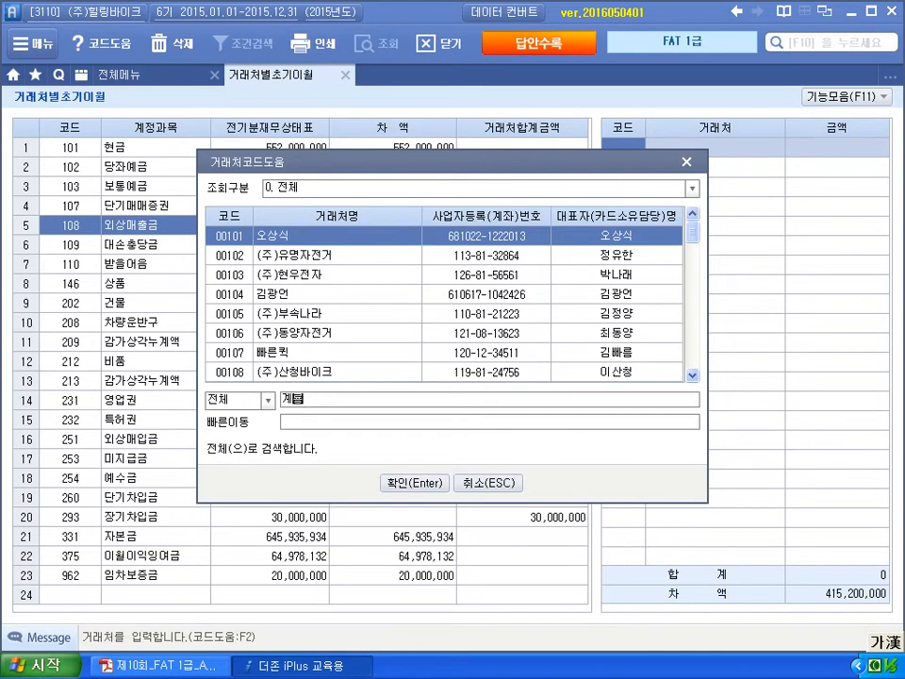
{"action": "key", "text": "Return"}
{"action": "key", "text": "Return"}
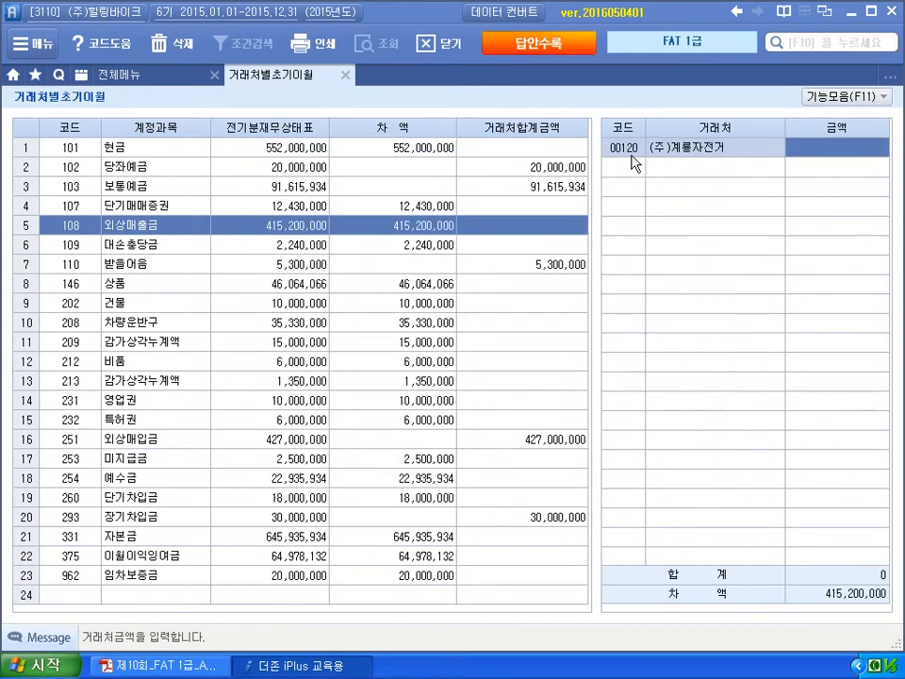
{"action": "type", "text": "50000000"}
{"action": "key", "text": "Return"}
{"action": "type", "text": "165"}
{"action": "key", "text": "Return"}
{"action": "type", "text": "90000000"}
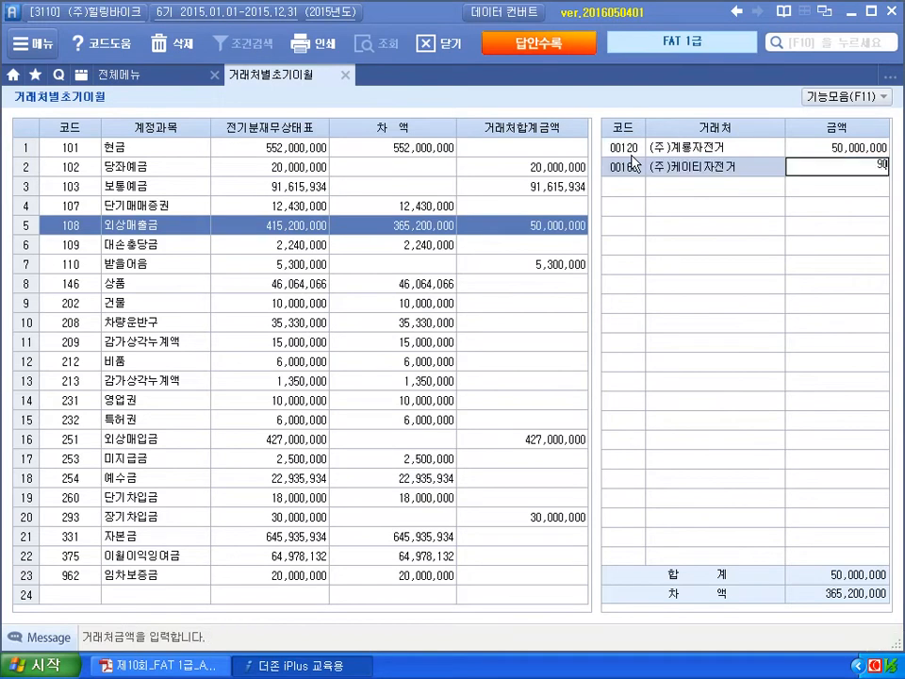
{"action": "key", "text": "Return"}
- Add (주)행복바이크 at 150,000,000 and (주)키다리자전거 at 125,200,000, bringing the difference to 0
{"action": "type", "text": "185"}
{"action": "key", "text": "Return"}
{"action": "type", "text": "150000000"}
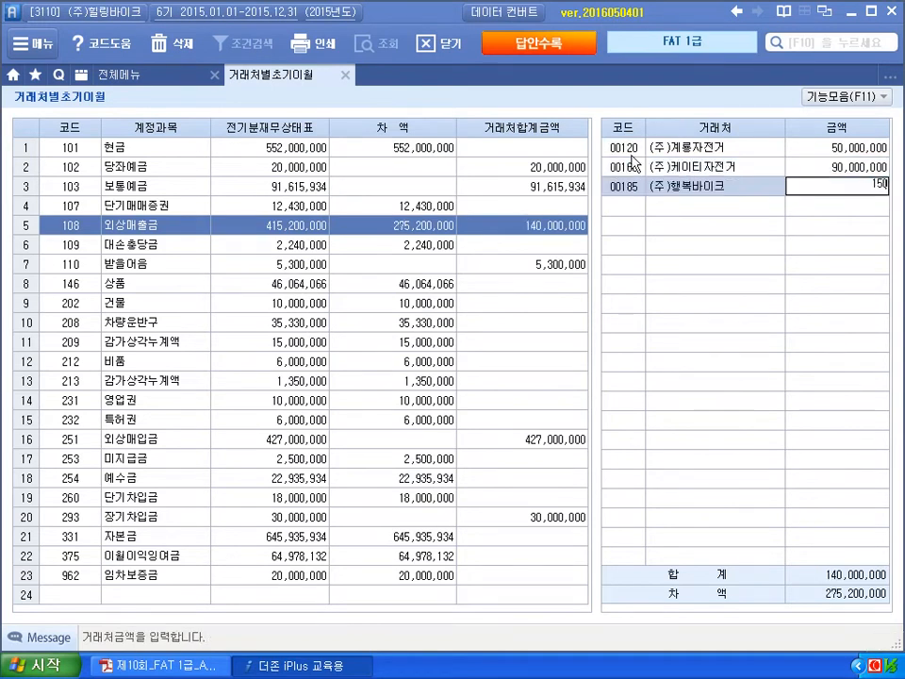
{"action": "key", "text": "Return"}
{"action": "type", "text": "189"}
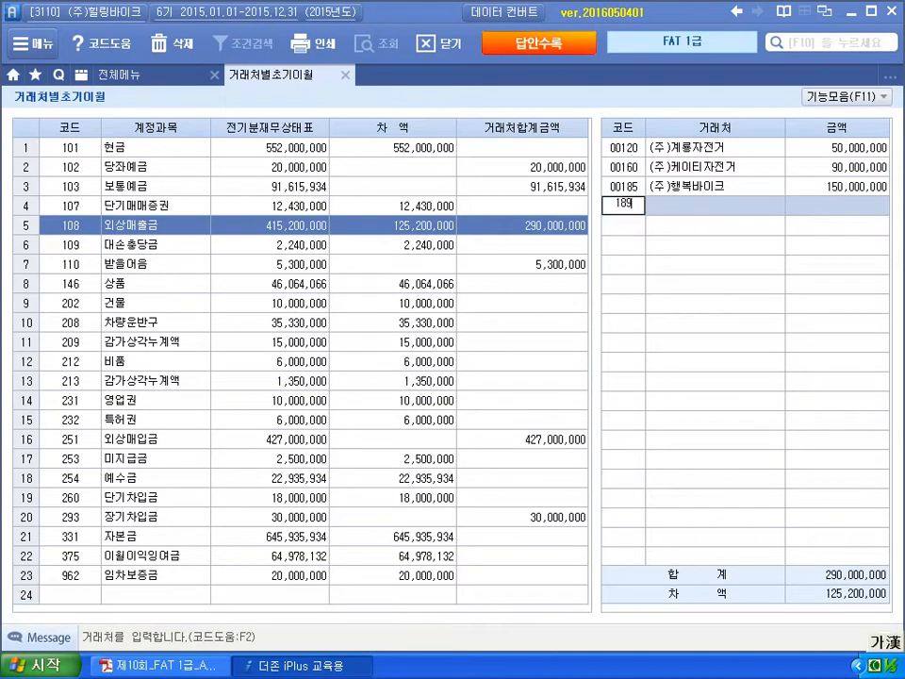
{"action": "key", "text": "Return"}
{"action": "type", "text": "125,200,000"}
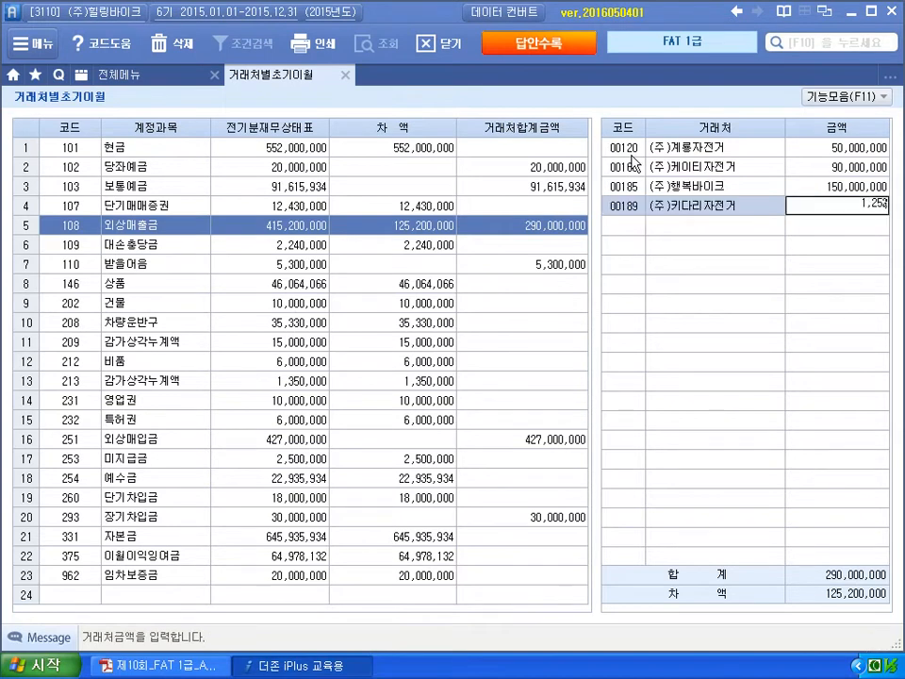
{"action": "key", "text": "Return"}
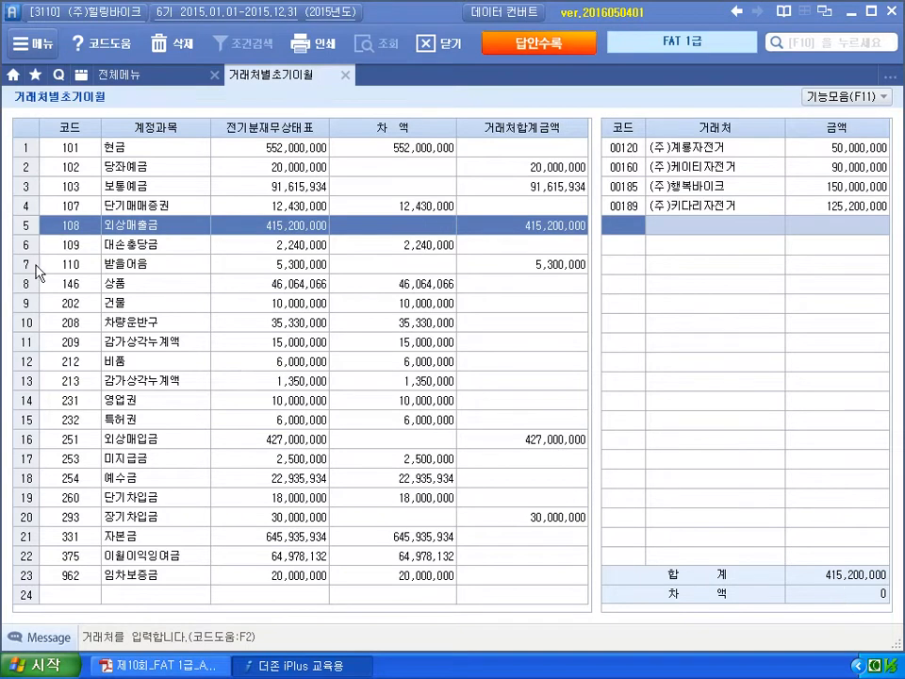
- For 253 미지급금, enter 07001 (주)오피스알파 at 1,200,000 and 99601 국민카드 at 1,300,000, then close
{"action": "left_click", "coordinate": [96, 458]}
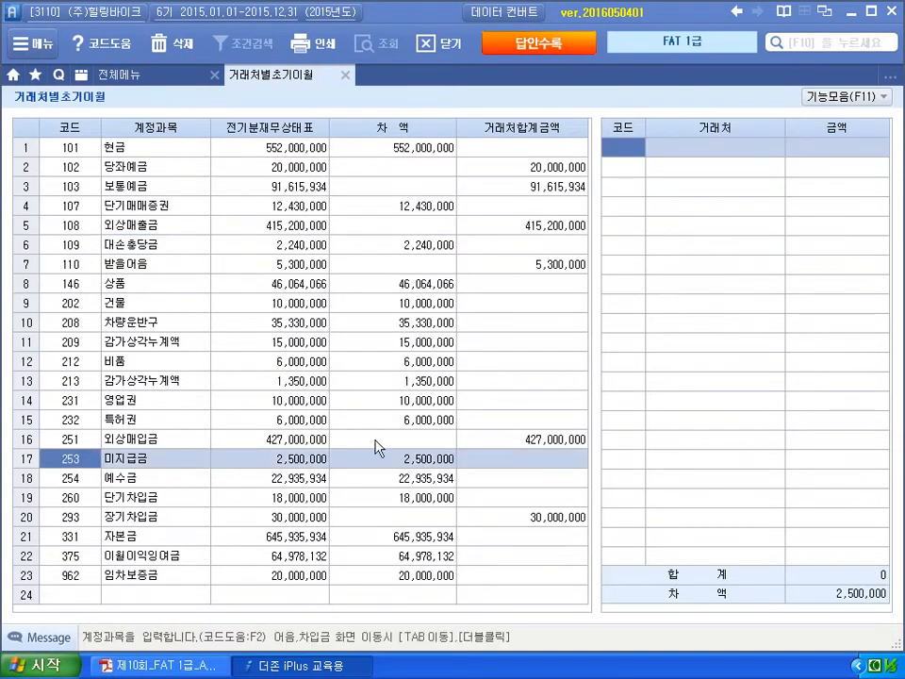
{"action": "left_click", "coordinate": [623, 151]}
{"action": "type", "text": "07001"}
{"action": "key", "text": "Return"}
{"action": "type", "text": "1200000"}
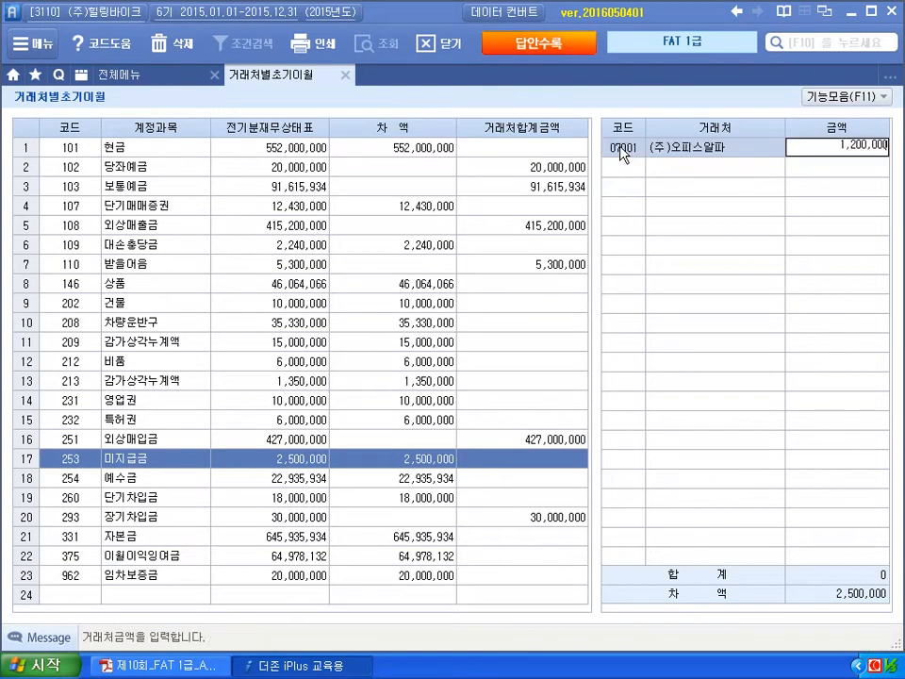
{"action": "key", "text": "Return"}
{"action": "type", "text": "99601"}
{"action": "key", "text": "Return"}
{"action": "type", "text": "1300000"}
{"action": "key", "text": "Return"}
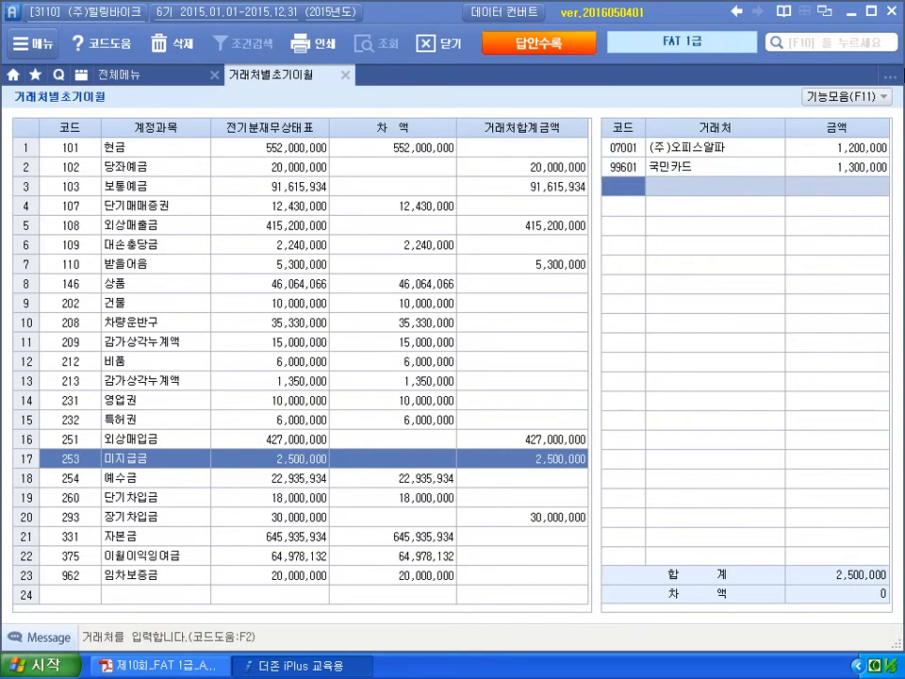
{"action": "left_click", "coordinate": [345, 75]}
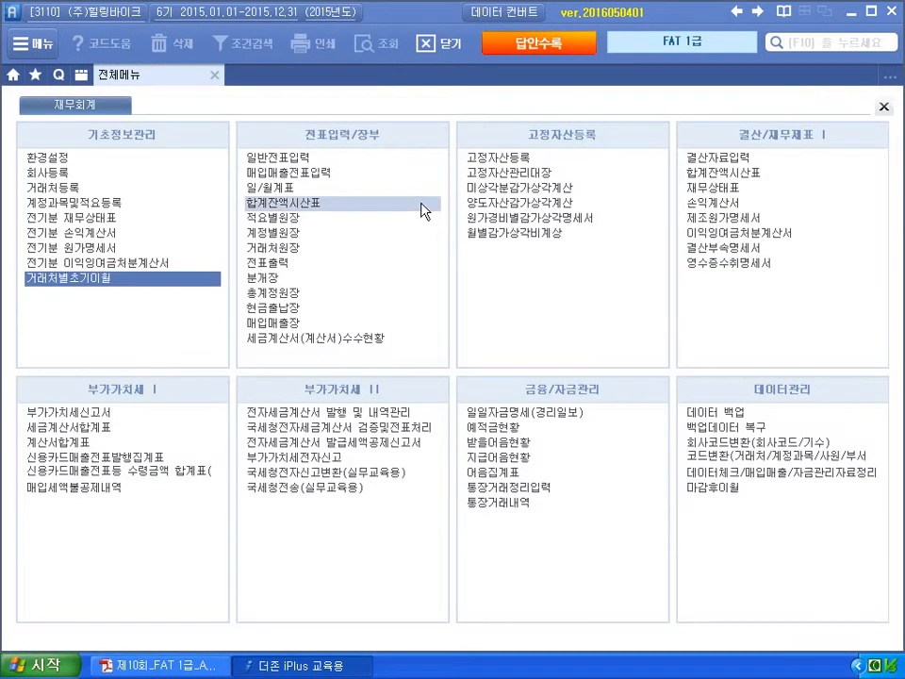
- In the PDF, mark question 2's date 01-05, the 5,000,000 amount and 외상매입금, then clear marks
{"action": "key", "text": "alt+Tab"}
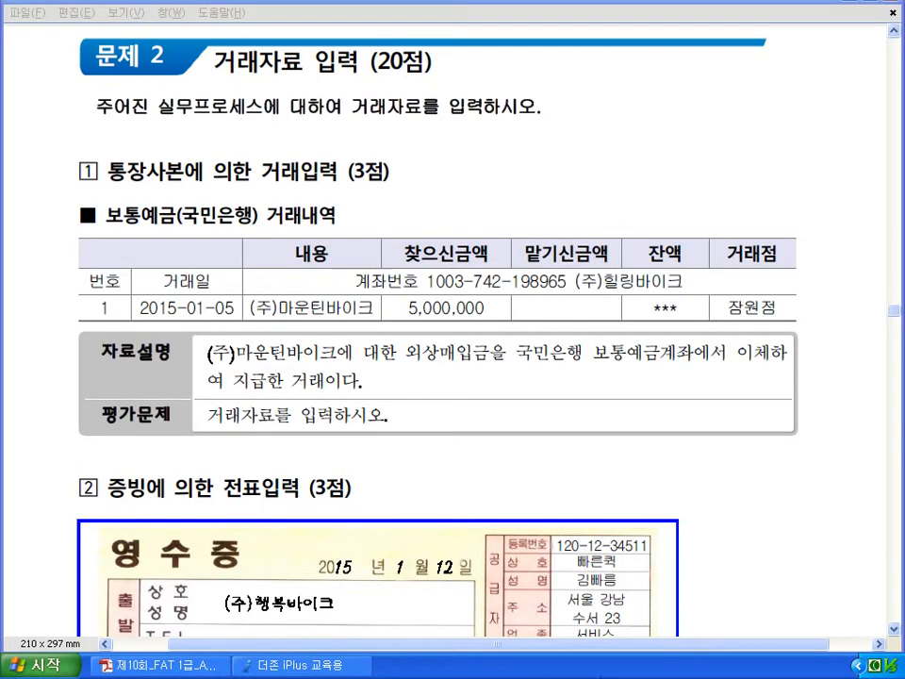
{"action": "key", "text": "ctrl+shift+d"}
{"action": "mouse_move", "coordinate": [237, 313]}
{"action": "left_mouse_down"}
{"action": "mouse_move", "coordinate": [229, 326]}
{"action": "mouse_move", "coordinate": [202, 304]}
{"action": "mouse_move", "coordinate": [181, 313]}
{"action": "left_mouse_up"}
{"action": "left_click_drag", "start_coordinate": [405, 322], "coordinate": [472, 323]}
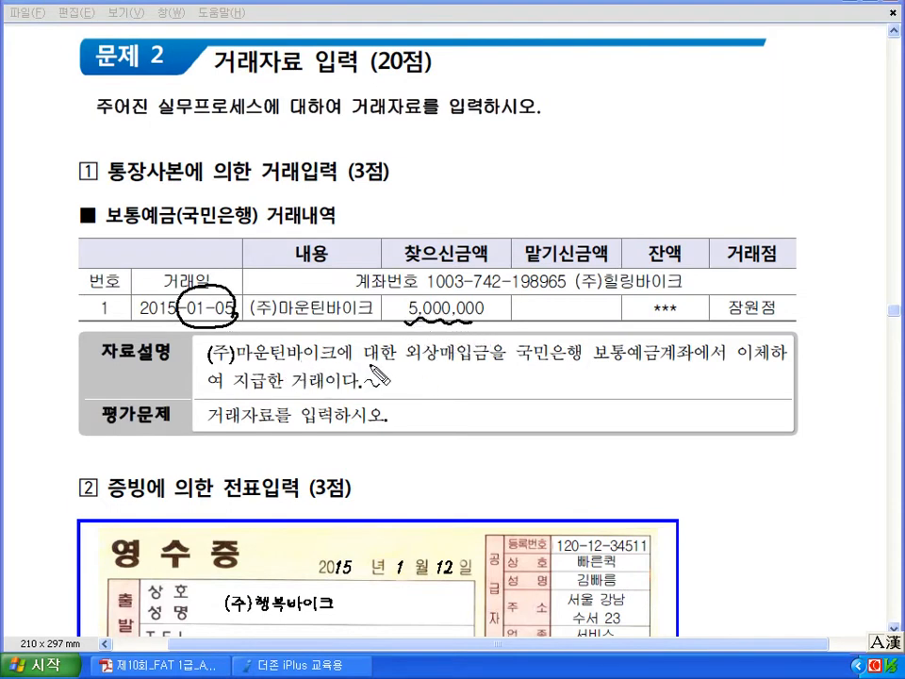
{"action": "left_click_drag", "start_coordinate": [411, 370], "coordinate": [481, 370]}
{"action": "key", "text": "Escape"}
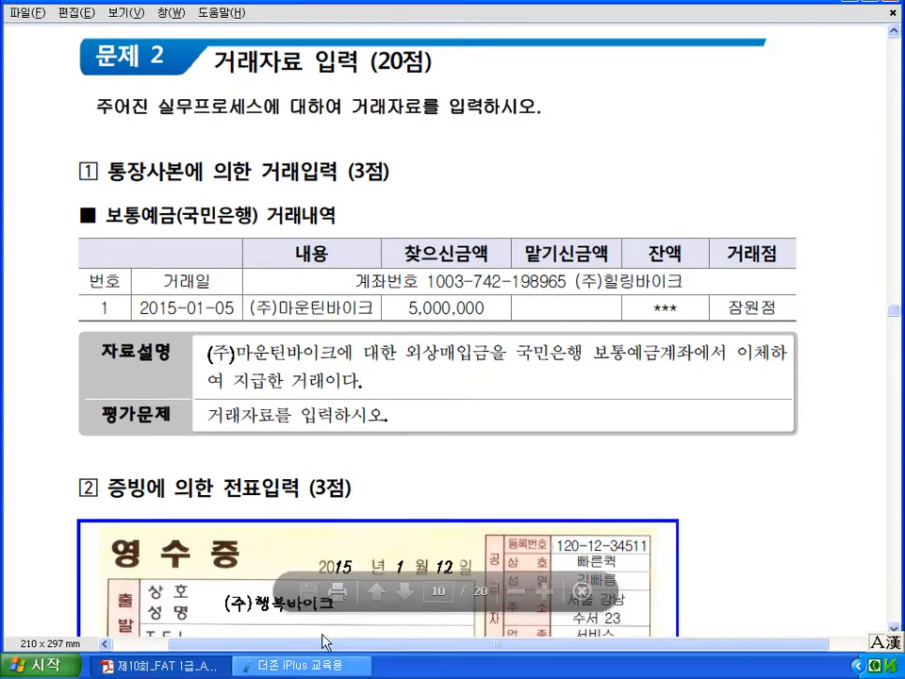
- Open 일반전표입력 in the accounting program and set the voucher date to 01월 05일
{"action": "left_click", "coordinate": [302, 665]}
{"action": "left_click", "coordinate": [287, 162]}
{"action": "type", "text": "1"}
{"action": "key", "text": "Return"}
{"action": "type", "text": "5"}
{"action": "key", "text": "Return"}
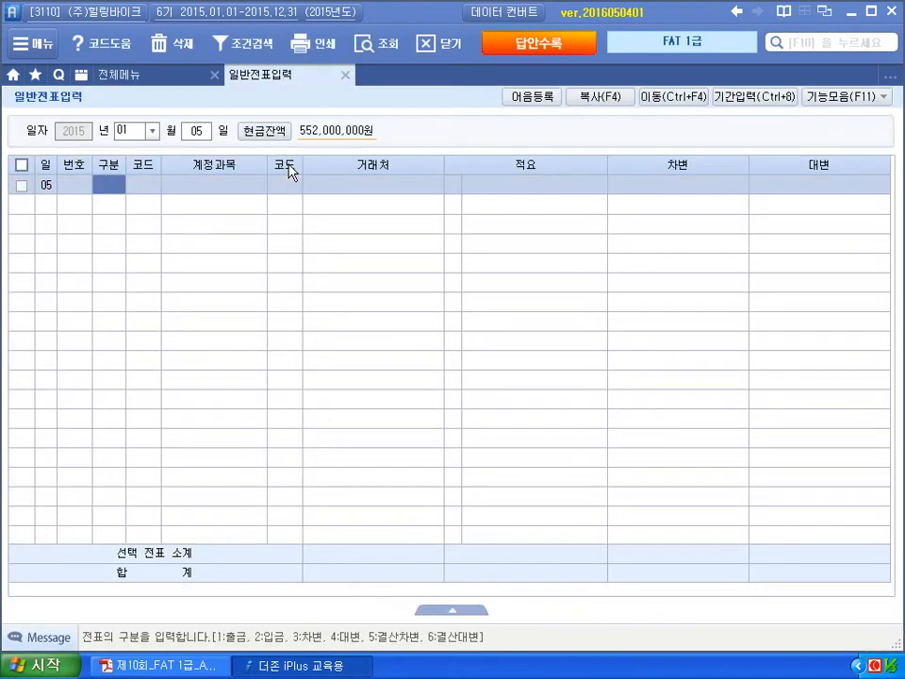
- List the January vouchers, briefly switching to a January–December range and back
{"action": "left_click", "coordinate": [193, 133]}
{"action": "key", "text": "BackSpace"}
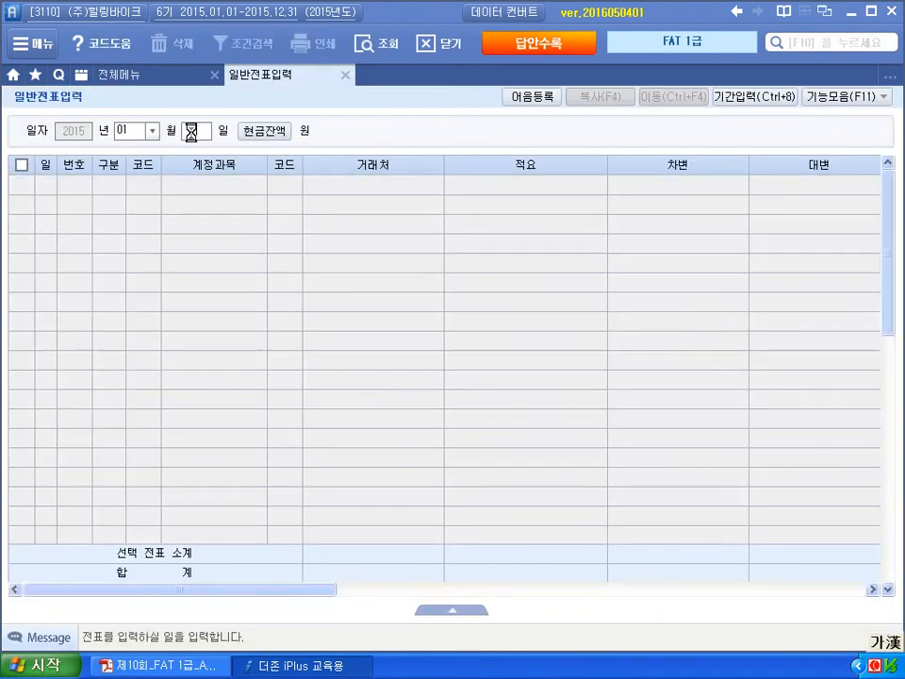
{"action": "key", "text": "Return"}
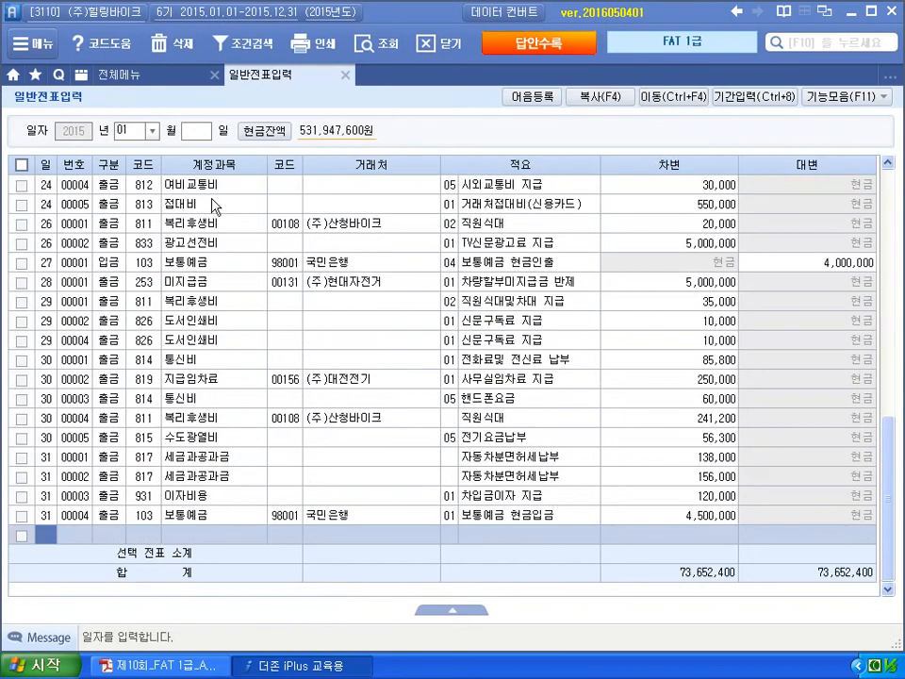
{"action": "left_click", "coordinate": [195, 135]}
{"action": "type", "text": "5"}
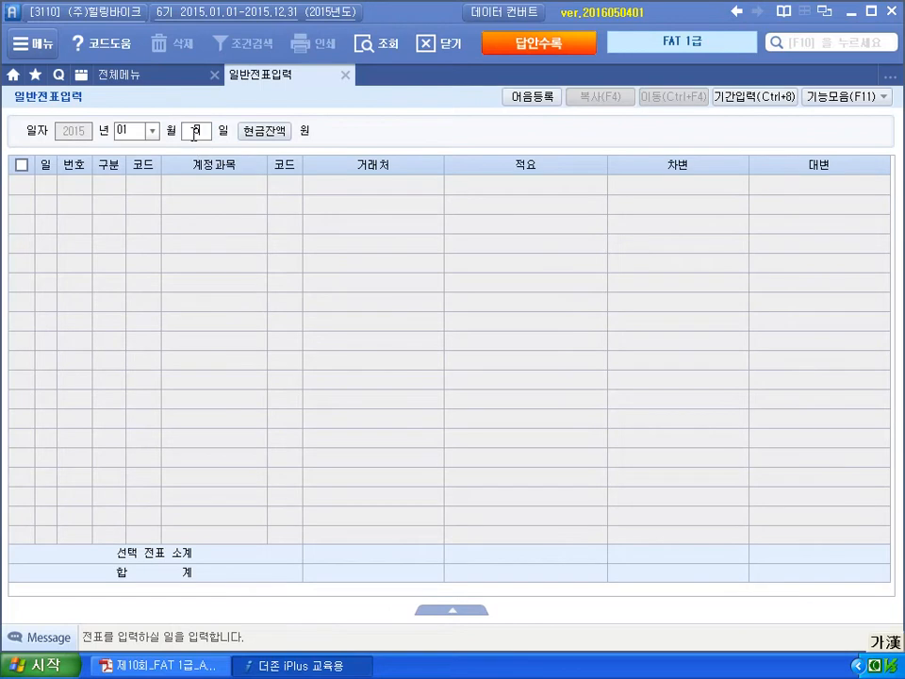
{"action": "key", "text": "Return"}
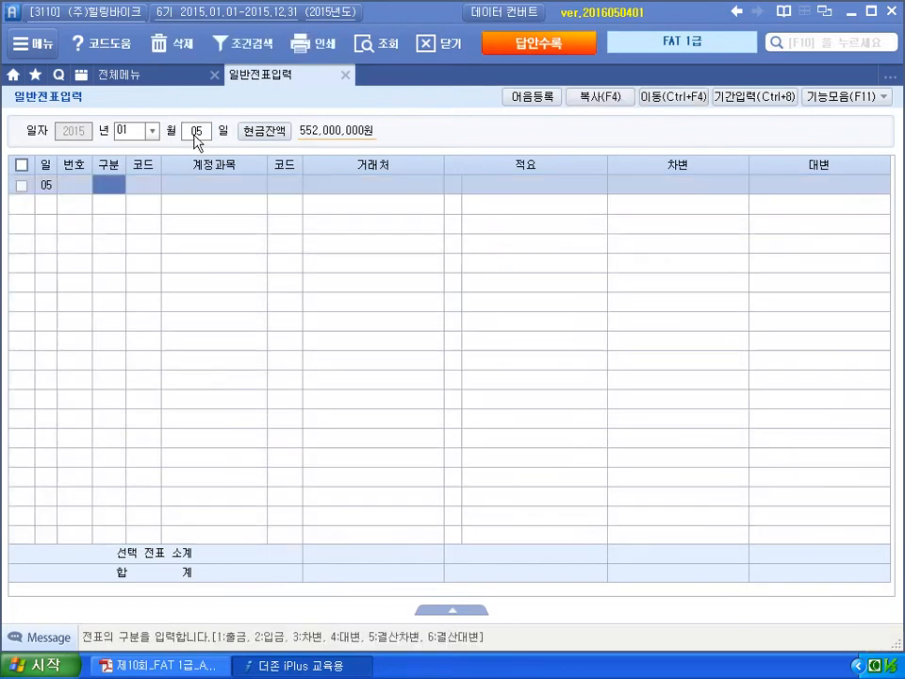
{"action": "left_click", "coordinate": [749, 98]}
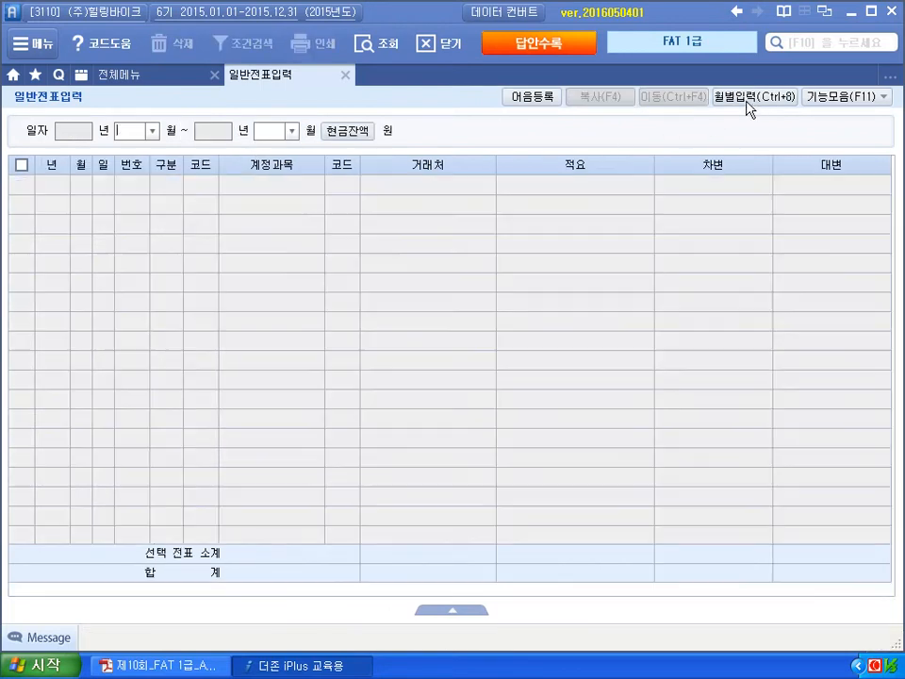
{"action": "type", "text": "1"}
{"action": "key", "text": "Return"}
{"action": "type", "text": "12"}
{"action": "key", "text": "Return"}
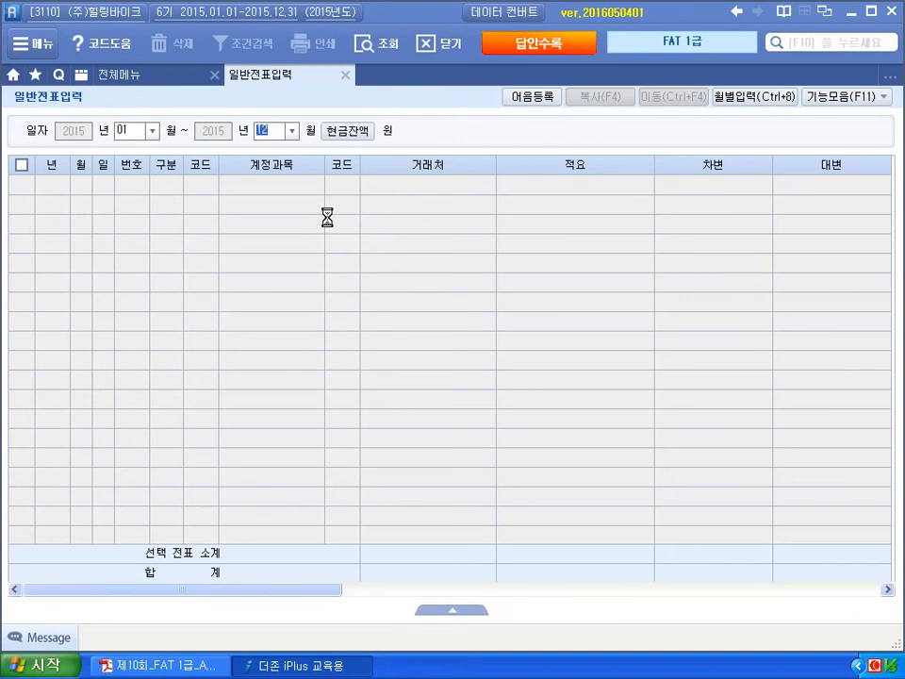
{"action": "left_click", "coordinate": [751, 96]}
{"action": "key", "text": "Return"}
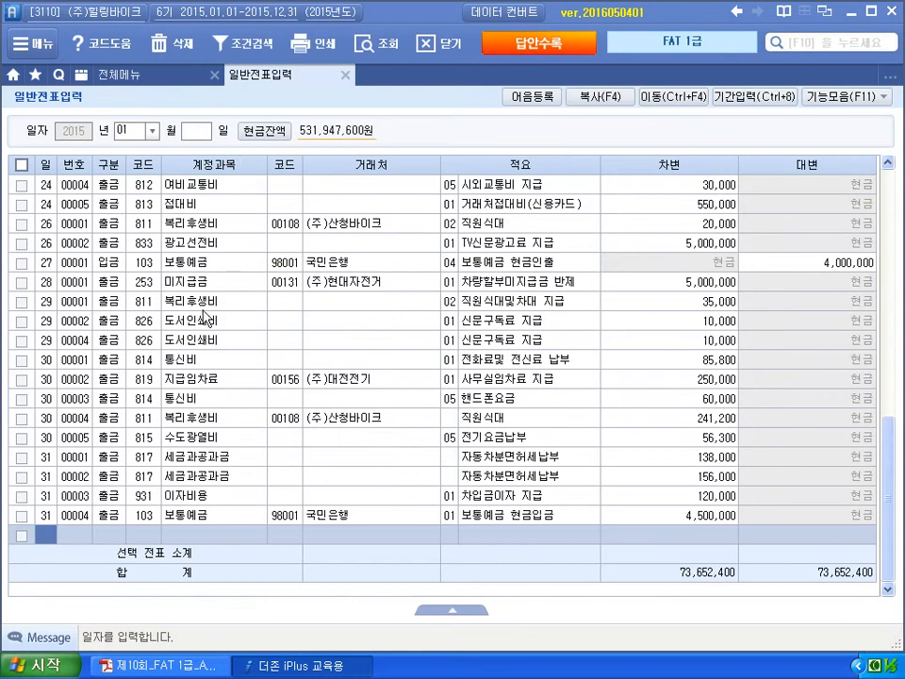
- Date the new voucher January 5 (day 05)
{"action": "left_click", "coordinate": [200, 133]}
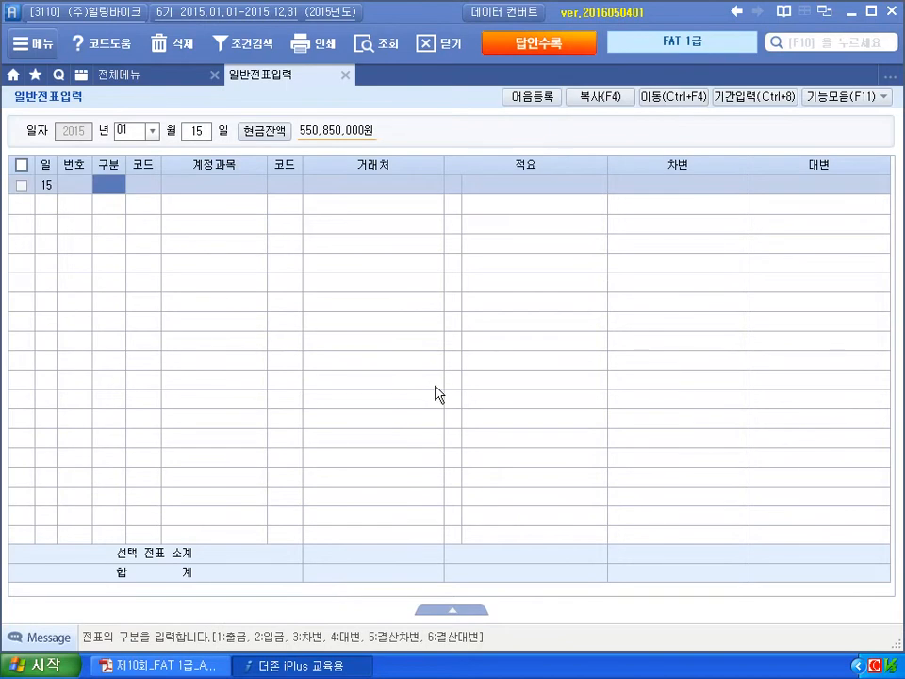
{"action": "left_click", "coordinate": [197, 135]}
{"action": "type", "text": "05"}
{"action": "key", "text": "Return"}
- Debit 251 외상매입금 5,000,000 with partner (주)마운틴바이크
{"action": "type", "text": "3"}
{"action": "key", "text": "Return"}
{"action": "type", "text": "251"}
{"action": "key", "text": "Return"}
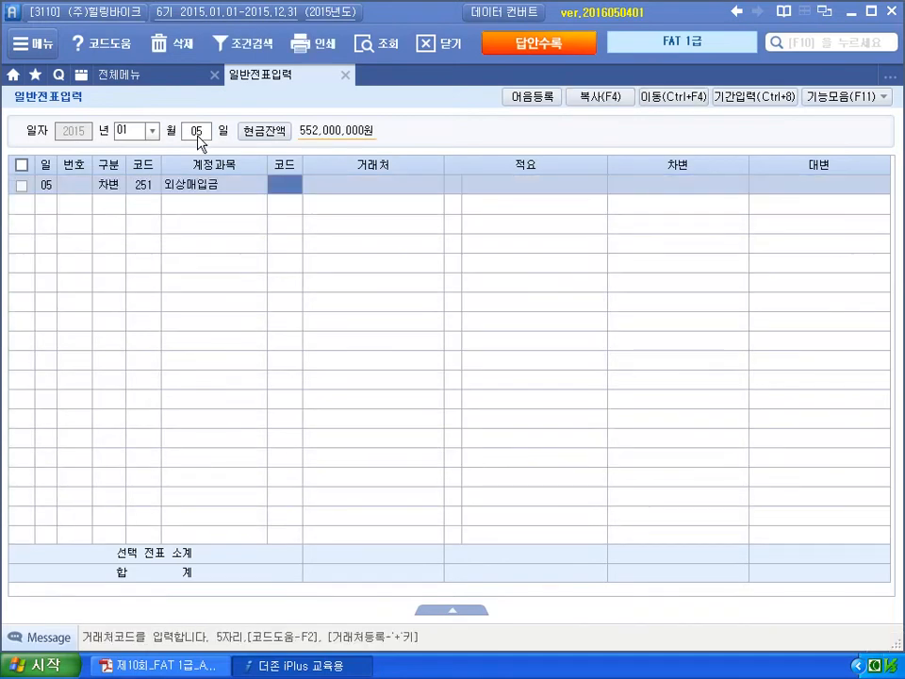
{"action": "type", "text": "마운틴"}
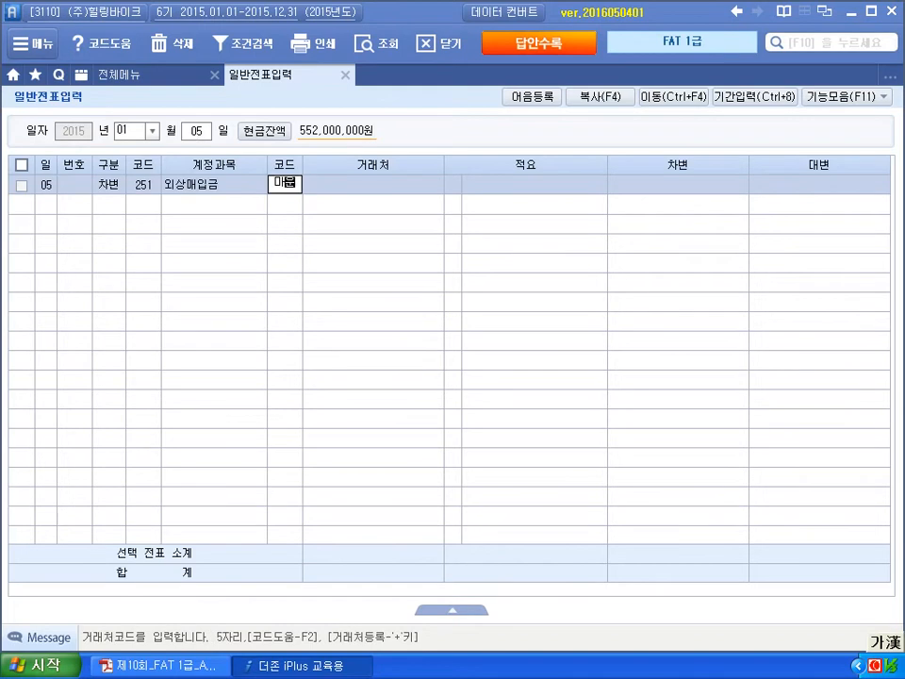
{"action": "key", "text": "Return"}
{"action": "key", "text": "Return"}
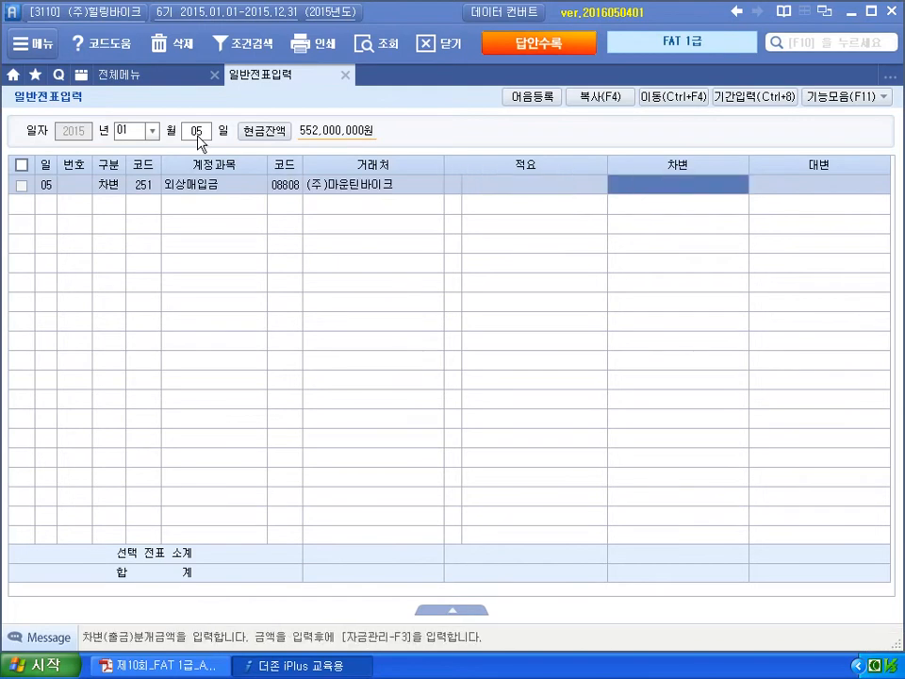
{"action": "type", "text": "5,000,000"}
{"action": "key", "text": "Return"}
{"action": "type", "text": "3"}
- Credit 103 보통예금 5,000,000 with partner 국민은행, then return to the exam PDF
{"action": "key", "text": "Return"}
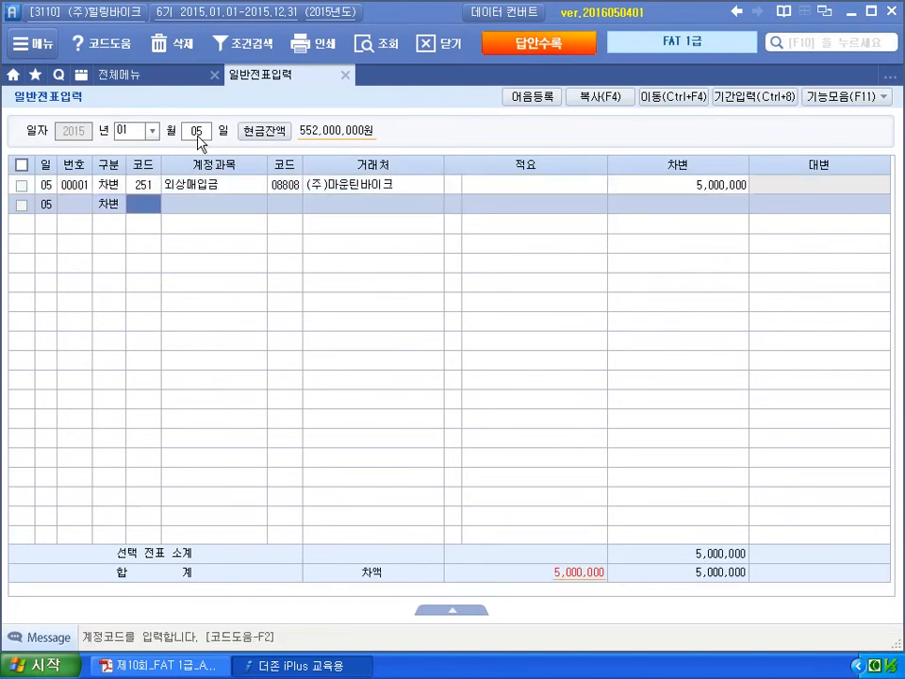
{"action": "key", "text": "Left"}
{"action": "type", "text": "4"}
{"action": "key", "text": "Return"}
{"action": "type", "text": "103"}
{"action": "key", "text": "Return"}
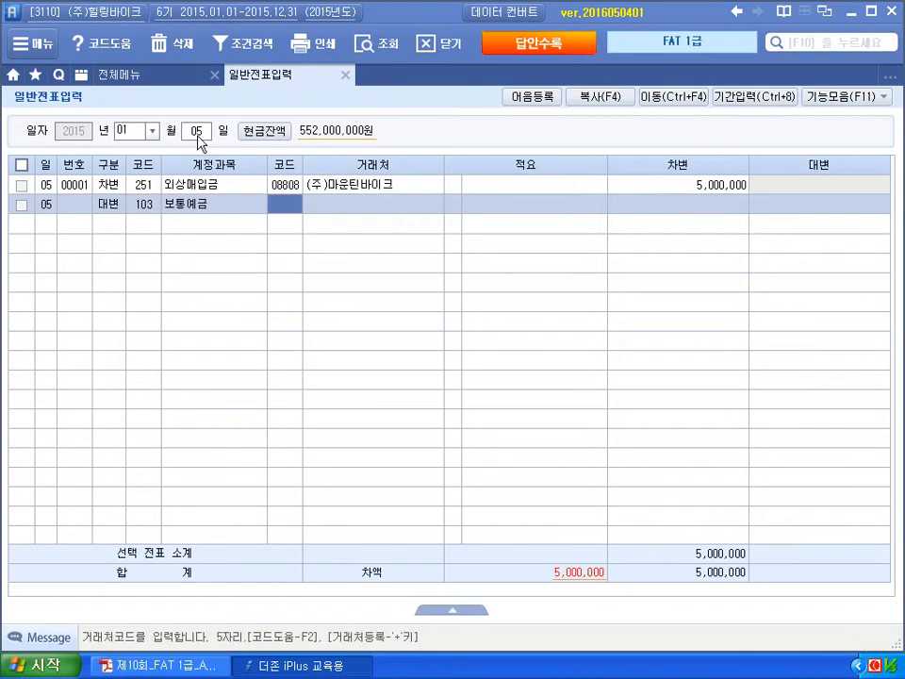
{"action": "type", "text": "국민"}
{"action": "key", "text": "Return"}
{"action": "key", "text": "Return"}
{"action": "key", "text": "Return"}
{"action": "type", "text": "5000000"}
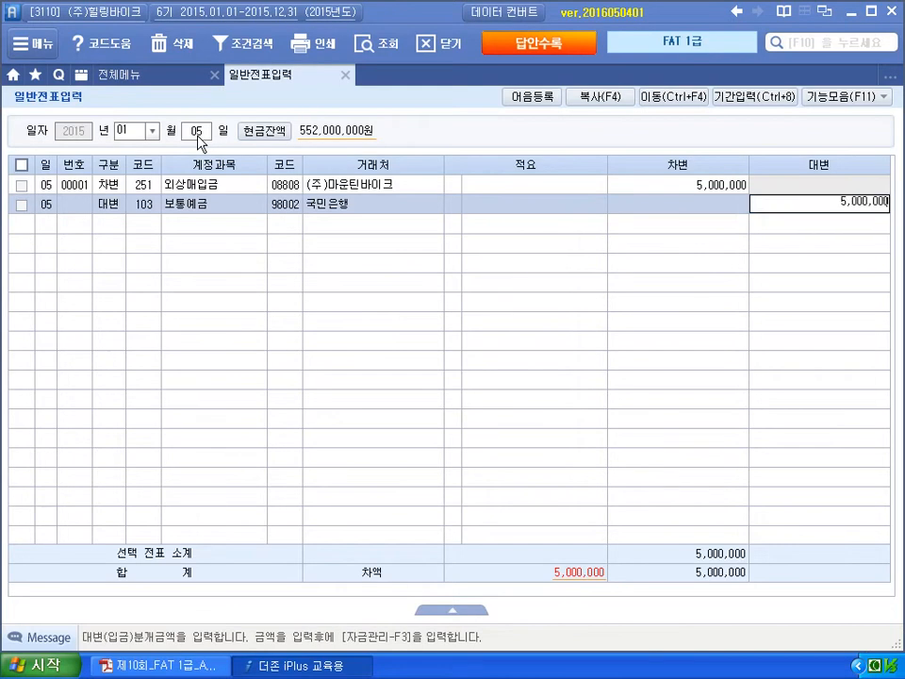
{"action": "key", "text": "Return"}
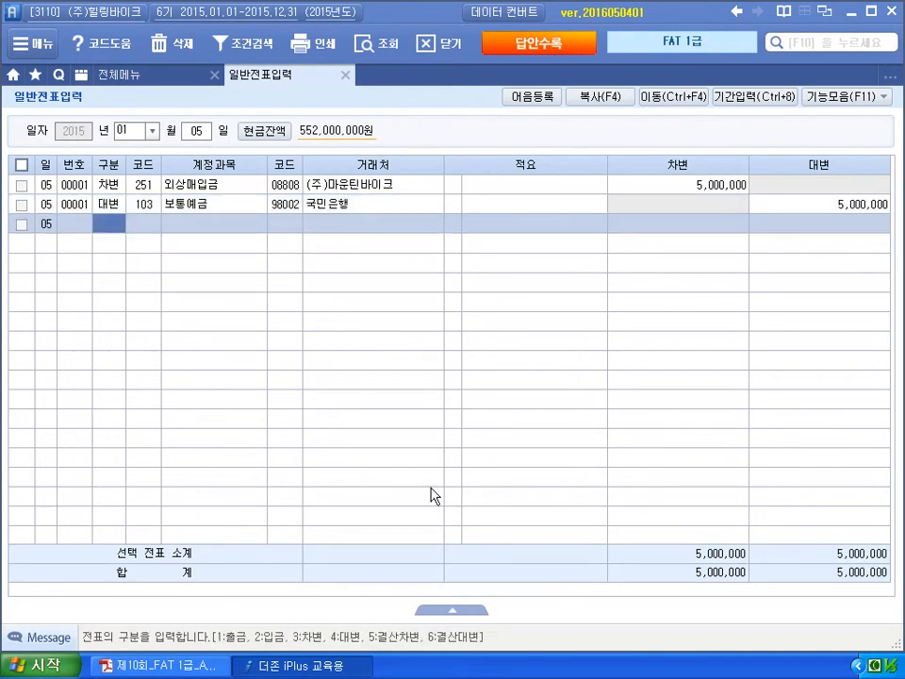
{"action": "key", "text": "alt+Tab"}
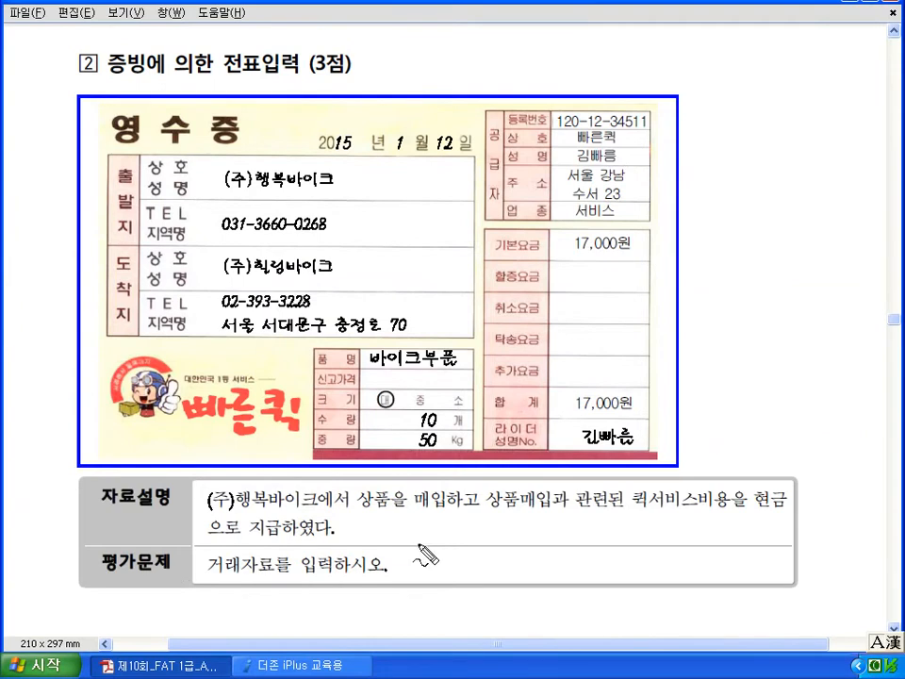
{"action": "left_click_drag", "start_coordinate": [229, 512], "coordinate": [271, 512]}
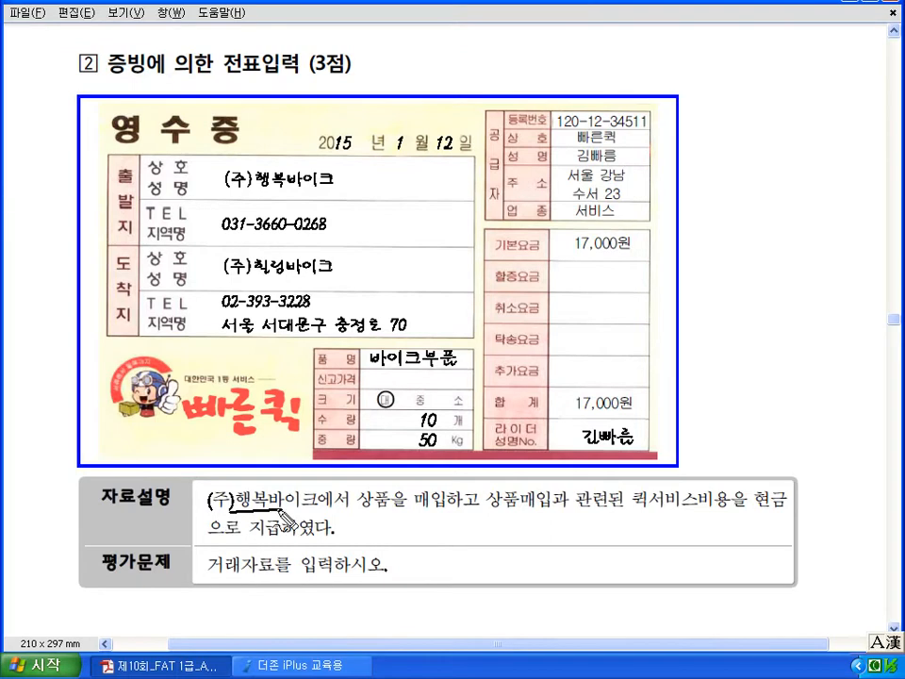
{"action": "left_click_drag", "start_coordinate": [440, 492], "coordinate": [446, 516]}
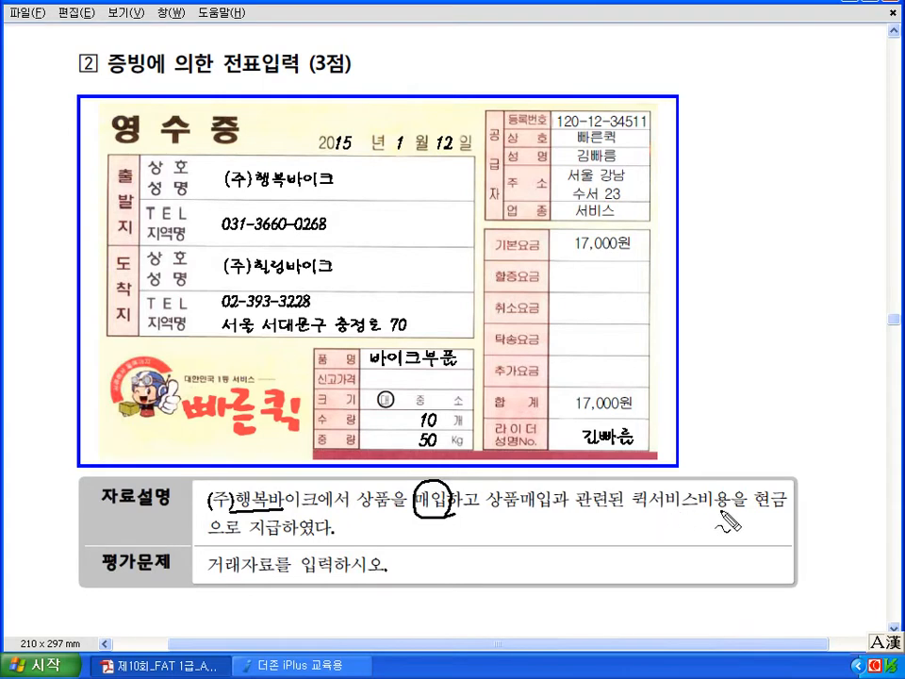
{"action": "mouse_move", "coordinate": [646, 530]}
{"action": "left_mouse_down"}
{"action": "mouse_move", "coordinate": [693, 544]}
{"action": "mouse_move", "coordinate": [744, 534]}
{"action": "left_mouse_up"}
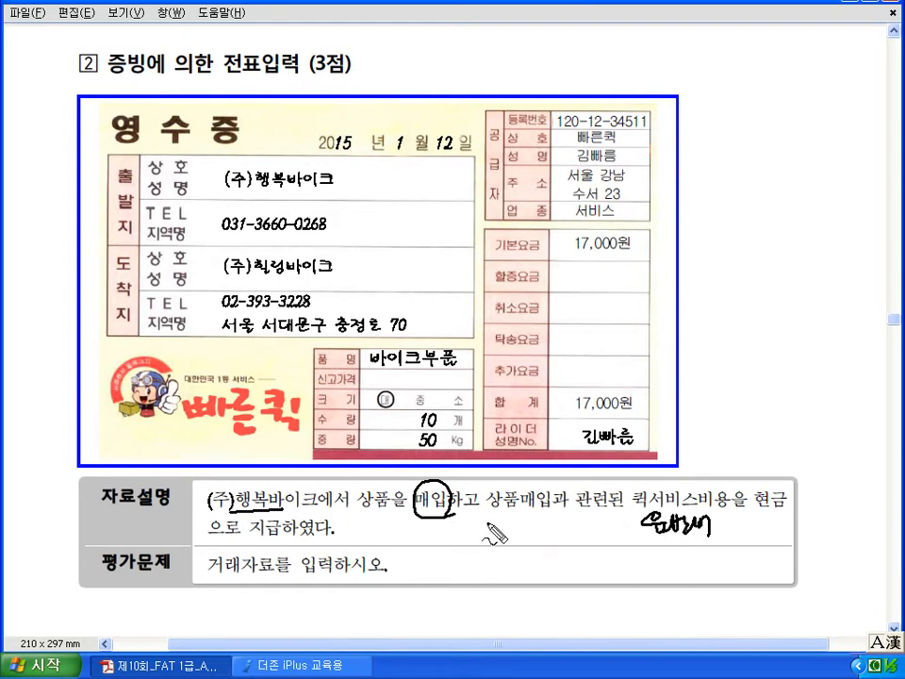
{"action": "mouse_move", "coordinate": [638, 407]}
{"action": "left_mouse_down"}
{"action": "mouse_move", "coordinate": [556, 413]}
{"action": "mouse_move", "coordinate": [636, 415]}
{"action": "left_mouse_up"}
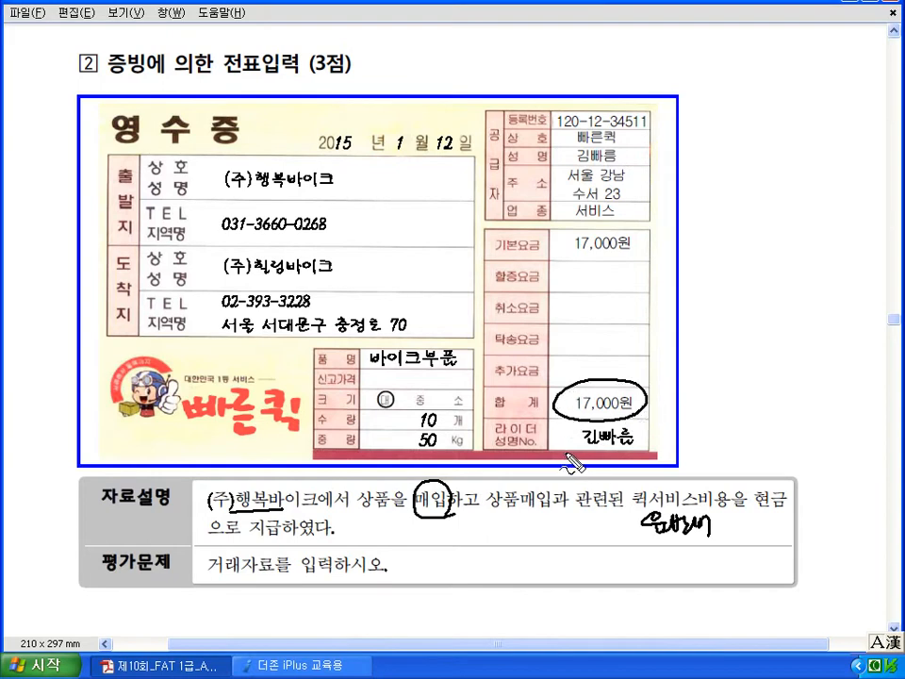
{"action": "left_click_drag", "start_coordinate": [754, 510], "coordinate": [788, 508]}
{"action": "key", "text": "Escape"}
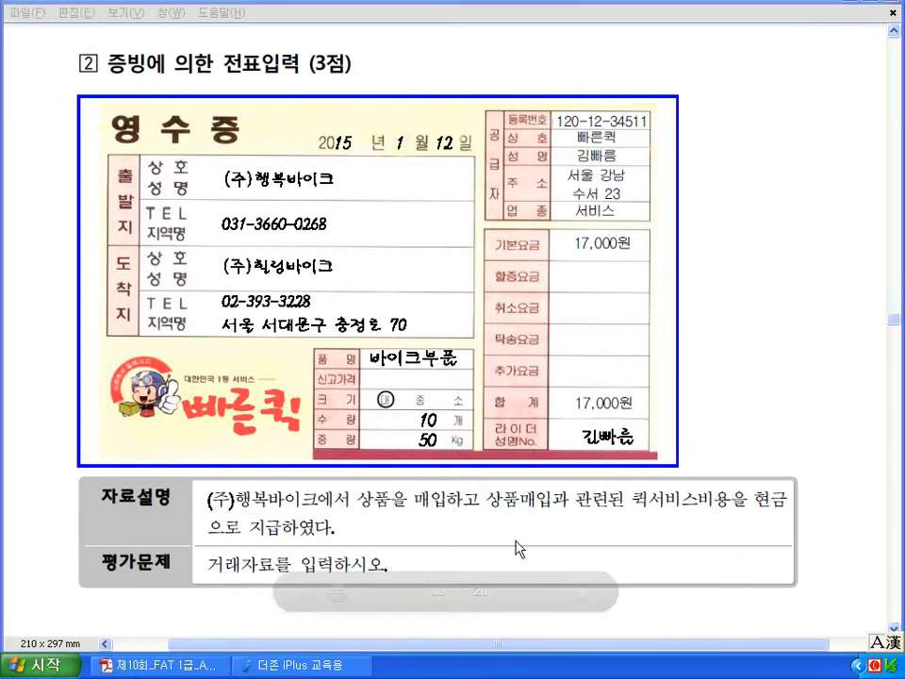
- On Jan 12, credit 101 현금 17,000 and debit 146 상품 17,000, then return to the PDF
{"action": "left_click", "coordinate": [330, 670]}
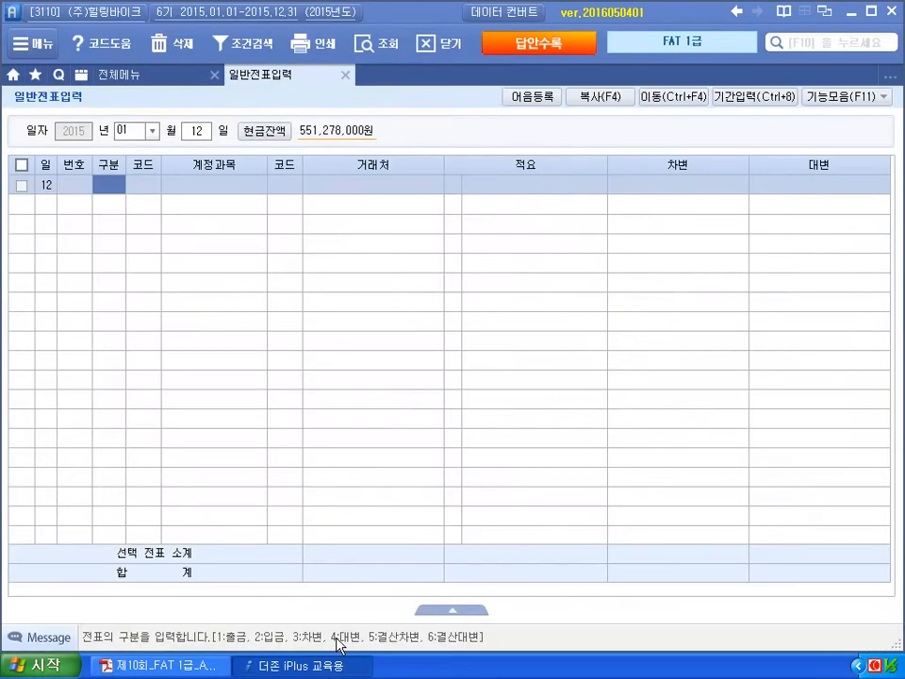
{"action": "type", "text": "4"}
{"action": "key", "text": "Return"}
{"action": "type", "text": "101"}
{"action": "key", "text": "Return"}
{"action": "key", "text": "Return"}
{"action": "key", "text": "Return"}
{"action": "type", "text": "170000"}
{"action": "key", "text": "Return"}
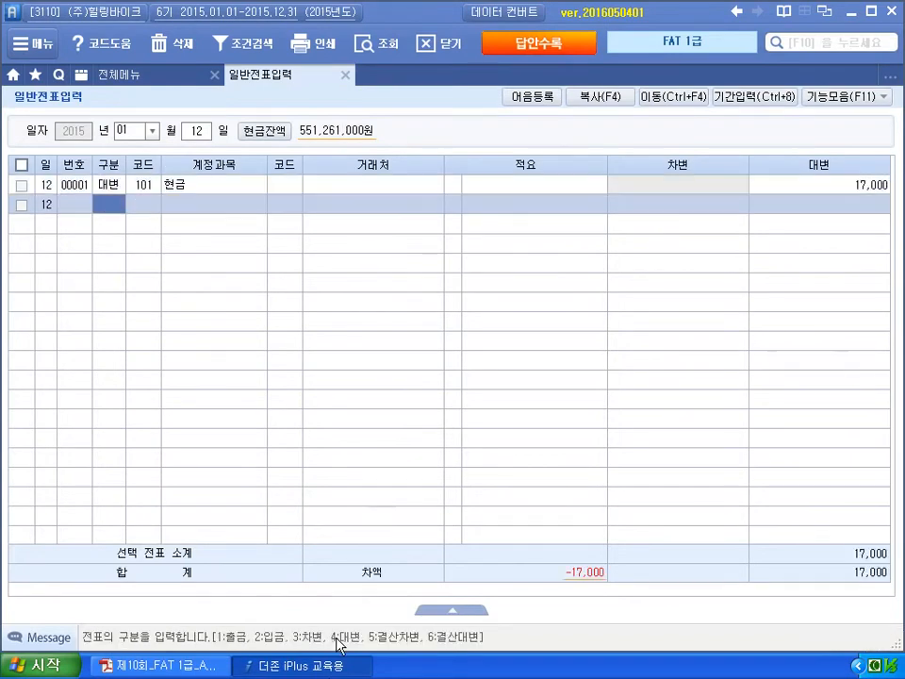
{"action": "type", "text": "3"}
{"action": "key", "text": "Return"}
{"action": "type", "text": "146"}
{"action": "key", "text": "Return"}
{"action": "key", "text": "Return"}
{"action": "key", "text": "Return"}
{"action": "type", "text": "1"}
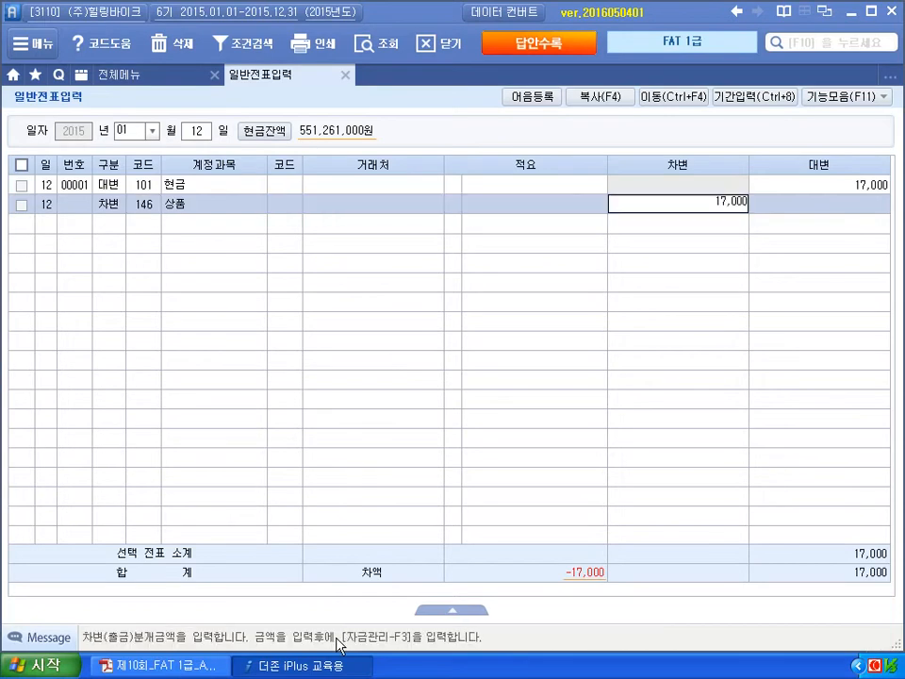
{"action": "key", "text": "Return"}
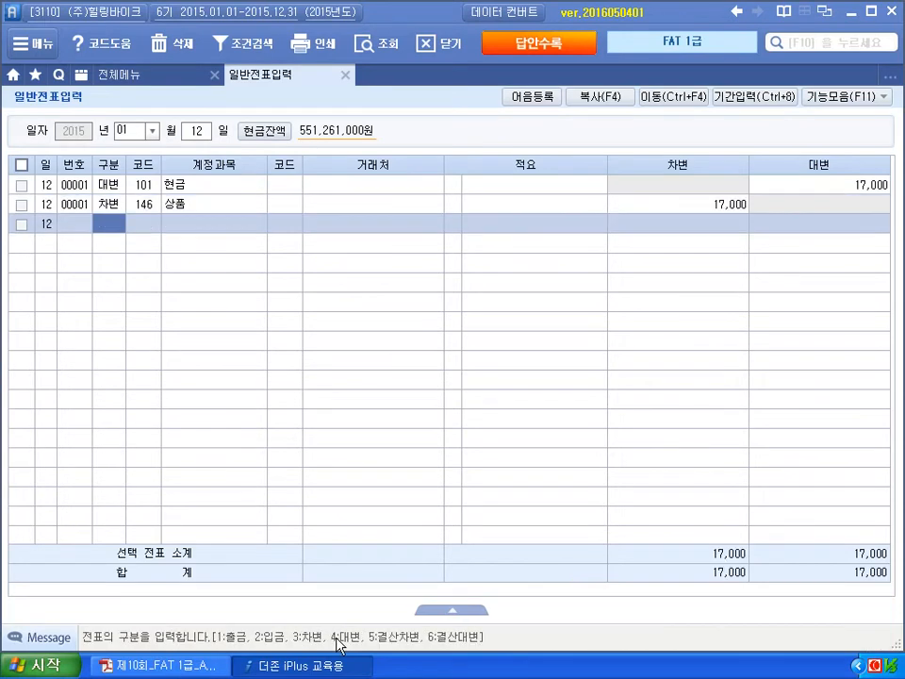
{"action": "key", "text": "alt+Tab"}
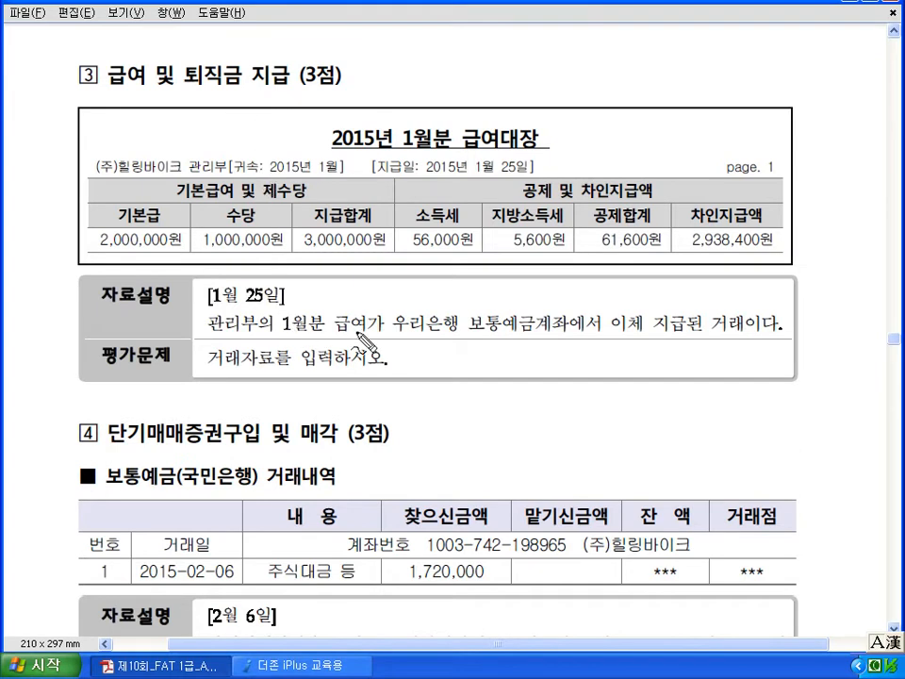
- Mark up the payroll problem: cross out the heading word, underline 1월분 and 보통예금계좌, write 급여 and 예금
{"action": "left_click_drag", "start_coordinate": [236, 52], "coordinate": [192, 96]}
{"action": "left_click_drag", "start_coordinate": [191, 54], "coordinate": [236, 100]}
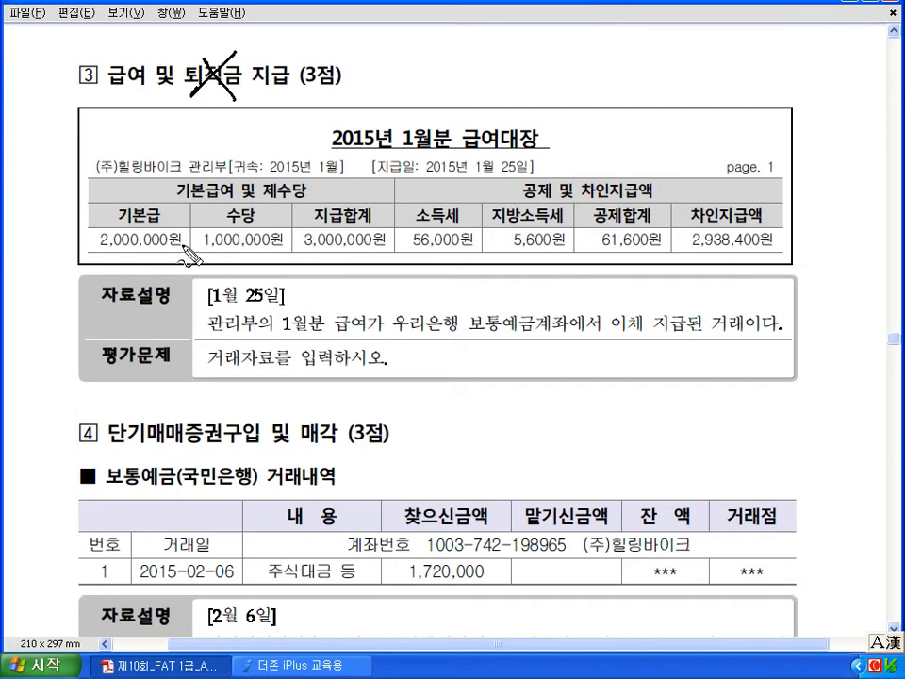
{"action": "left_click_drag", "start_coordinate": [283, 337], "coordinate": [325, 337]}
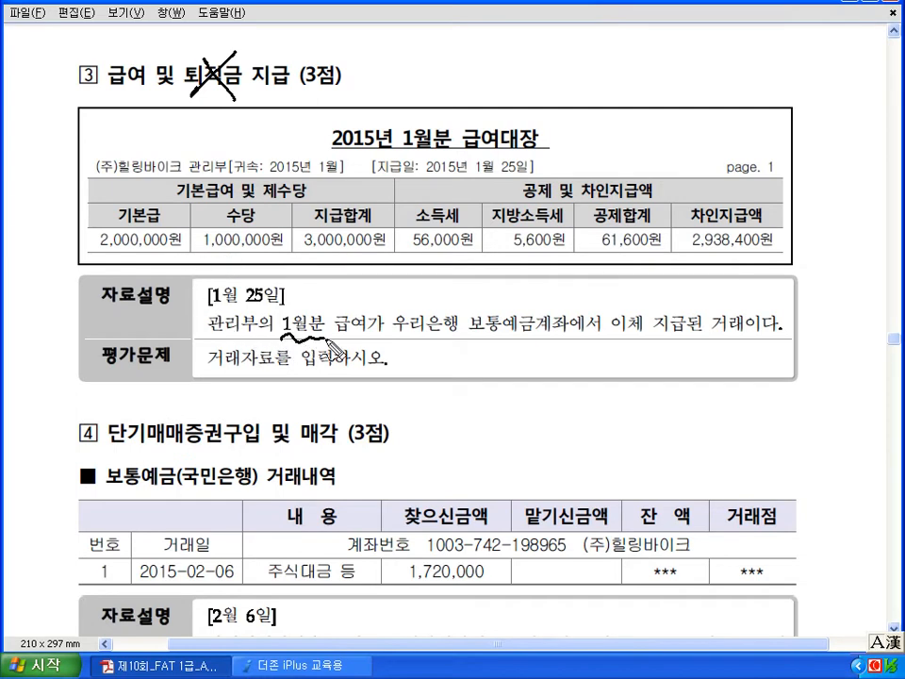
{"action": "left_click_drag", "start_coordinate": [471, 337], "coordinate": [576, 341]}
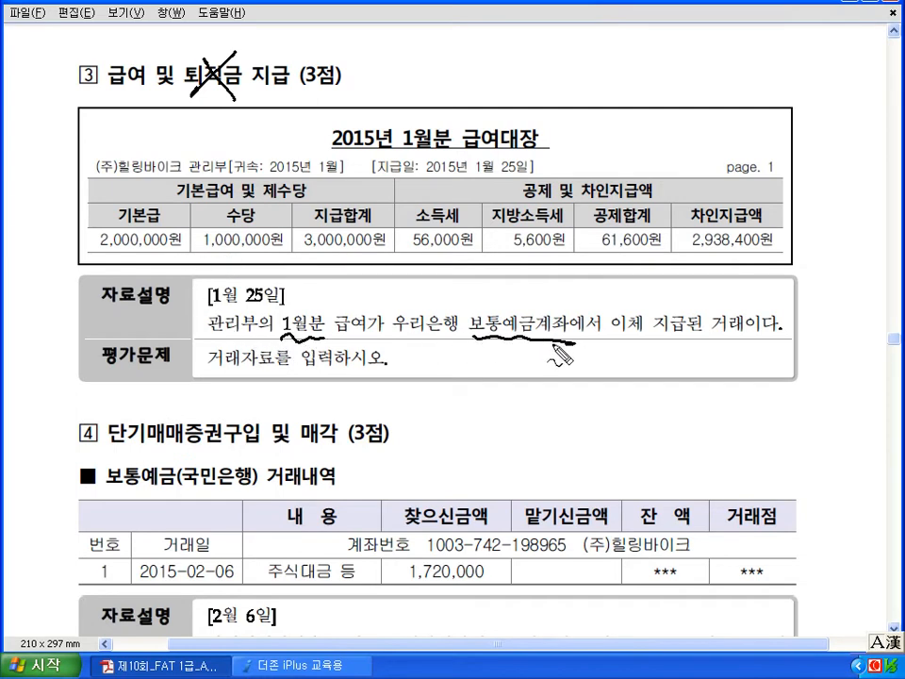
{"action": "mouse_move", "coordinate": [523, 367]}
{"action": "left_mouse_down"}
{"action": "mouse_move", "coordinate": [524, 397]}
{"action": "mouse_move", "coordinate": [571, 374]}
{"action": "mouse_move", "coordinate": [580, 387]}
{"action": "mouse_move", "coordinate": [611, 384]}
{"action": "left_mouse_up"}
{"action": "left_click_drag", "start_coordinate": [416, 371], "coordinate": [421, 379]}
{"action": "left_click_drag", "start_coordinate": [410, 381], "coordinate": [433, 379]}
{"action": "left_click_drag", "start_coordinate": [423, 383], "coordinate": [430, 400]}
{"action": "left_click_drag", "start_coordinate": [422, 400], "coordinate": [441, 385]}
{"action": "left_click_drag", "start_coordinate": [446, 387], "coordinate": [456, 385]}
{"action": "left_click_drag", "start_coordinate": [456, 379], "coordinate": [457, 405]}
{"action": "left_click_drag", "start_coordinate": [548, 422], "coordinate": [546, 421]}
{"action": "left_click_drag", "start_coordinate": [552, 418], "coordinate": [558, 416]}
{"action": "mouse_move", "coordinate": [565, 413]}
{"action": "left_mouse_down"}
{"action": "mouse_move", "coordinate": [565, 426]}
{"action": "mouse_move", "coordinate": [580, 408]}
{"action": "left_mouse_up"}
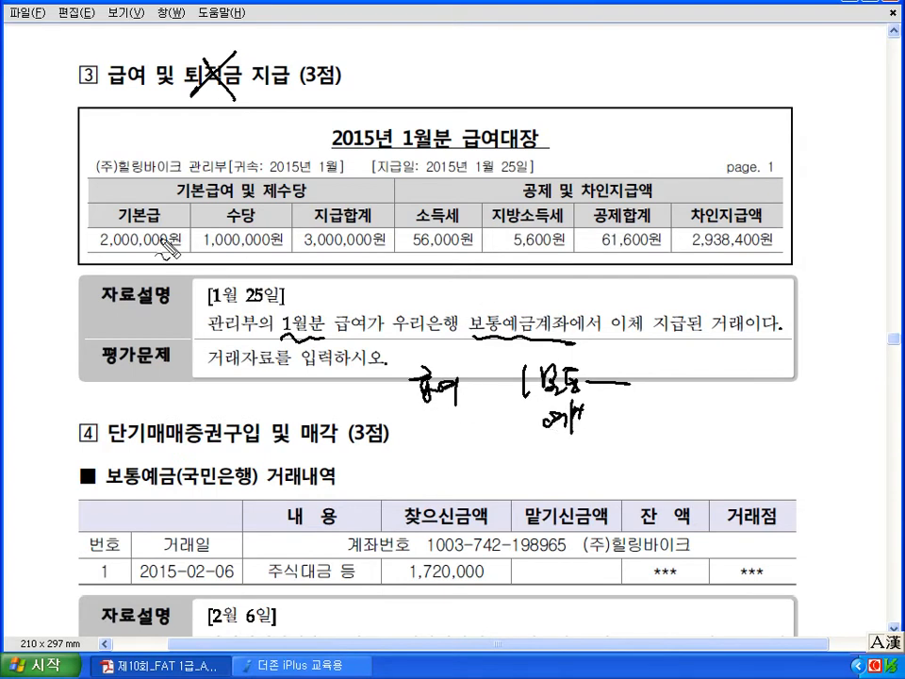
- Circle the 3,000,000원 pay and 61,600원 deductions, underline 2,938,400원 net pay, then clear the ink
{"action": "mouse_move", "coordinate": [347, 198]}
{"action": "left_mouse_down"}
{"action": "mouse_move", "coordinate": [311, 260]}
{"action": "mouse_move", "coordinate": [375, 266]}
{"action": "left_mouse_up"}
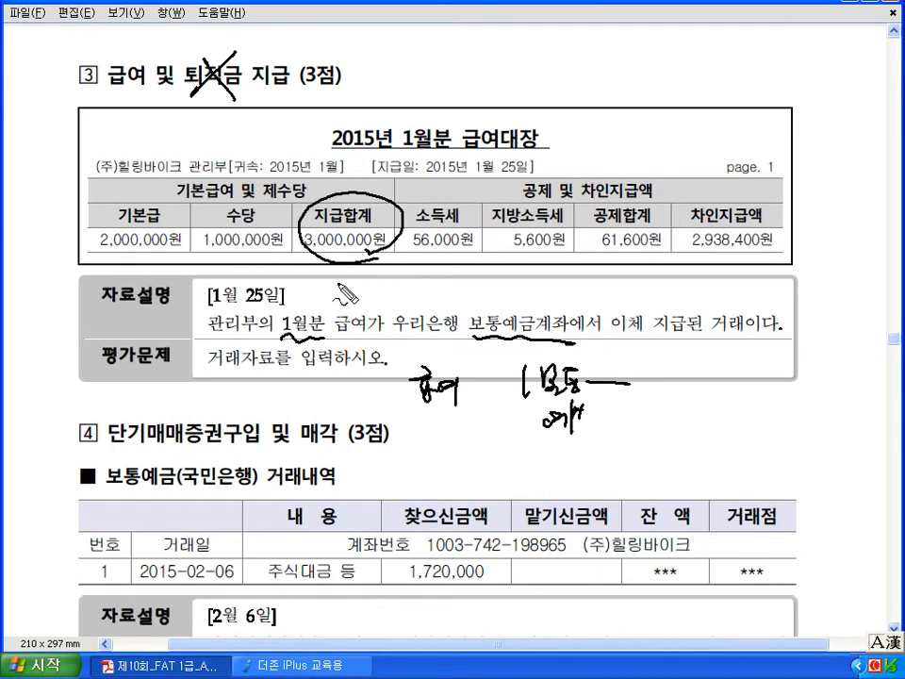
{"action": "left_click_drag", "start_coordinate": [304, 279], "coordinate": [350, 297]}
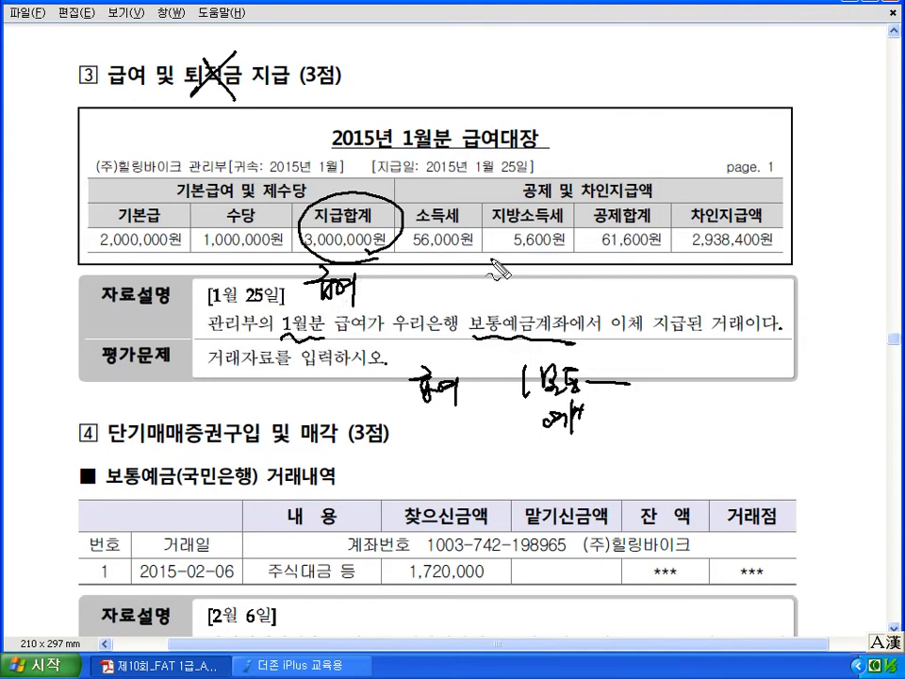
{"action": "left_click_drag", "start_coordinate": [454, 242], "coordinate": [526, 256]}
{"action": "mouse_move", "coordinate": [660, 209]}
{"action": "left_mouse_down"}
{"action": "mouse_move", "coordinate": [613, 257]}
{"action": "mouse_move", "coordinate": [663, 213]}
{"action": "left_mouse_up"}
{"action": "left_click_drag", "start_coordinate": [693, 251], "coordinate": [771, 250]}
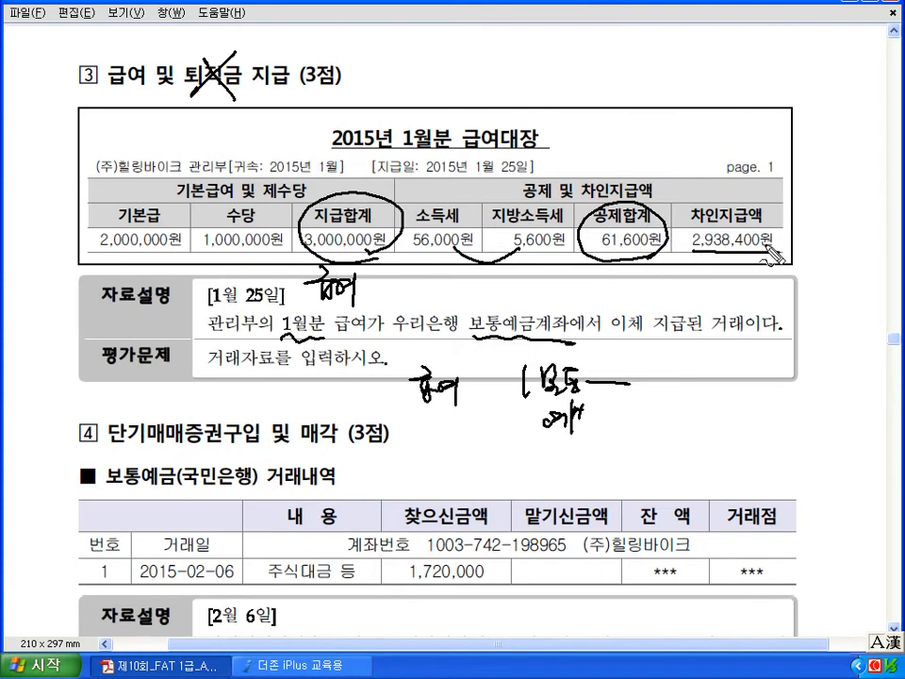
{"action": "key", "text": "Escape"}
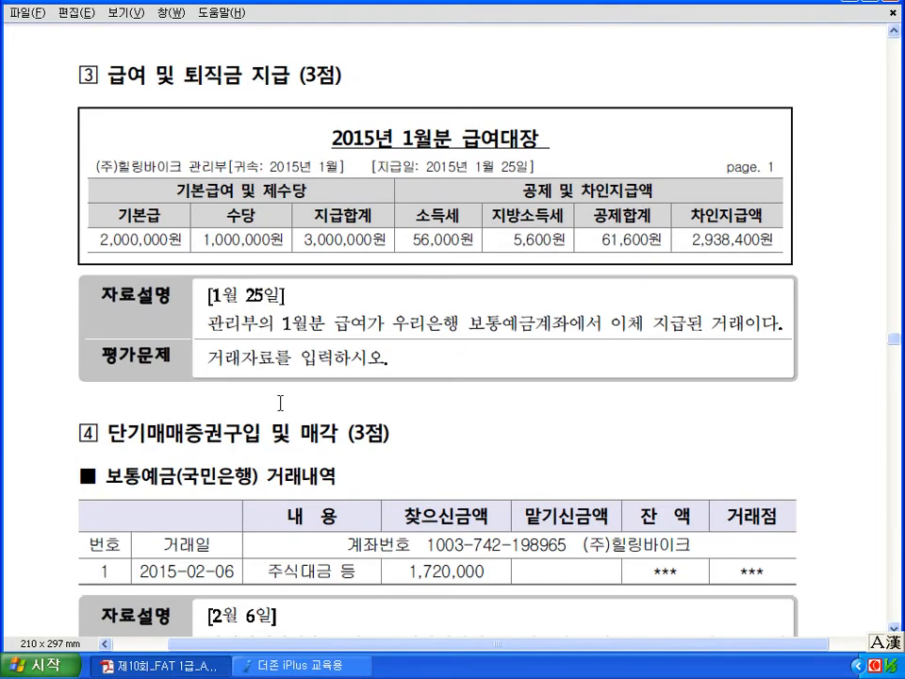
{"action": "left_click", "coordinate": [294, 667]}
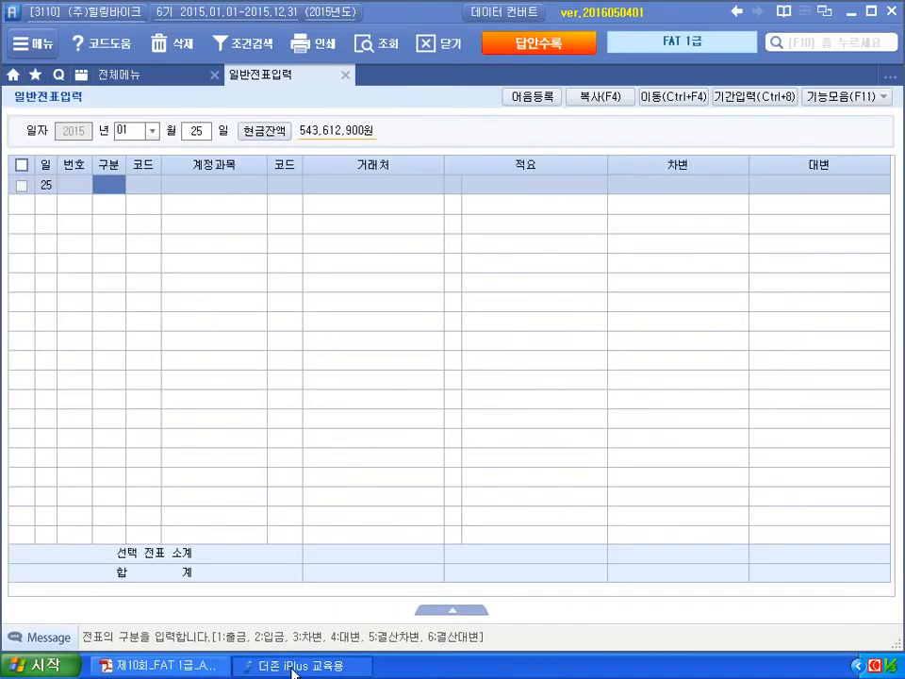
- Debit 801 급여 3,000,000 and credit 254 예수금 61,600
{"action": "type", "text": "3"}
{"action": "key", "text": "Return"}
{"action": "type", "text": "801"}
{"action": "key", "text": "Return"}
{"action": "key", "text": "Return"}
{"action": "key", "text": "Return"}
{"action": "key", "text": "Return"}
{"action": "type", "text": "3000000"}
{"action": "key", "text": "Return"}
{"action": "type", "text": "4"}
{"action": "key", "text": "Return"}
{"action": "type", "text": "254"}
{"action": "key", "text": "Return"}
{"action": "key", "text": "Return"}
{"action": "key", "text": "Return"}
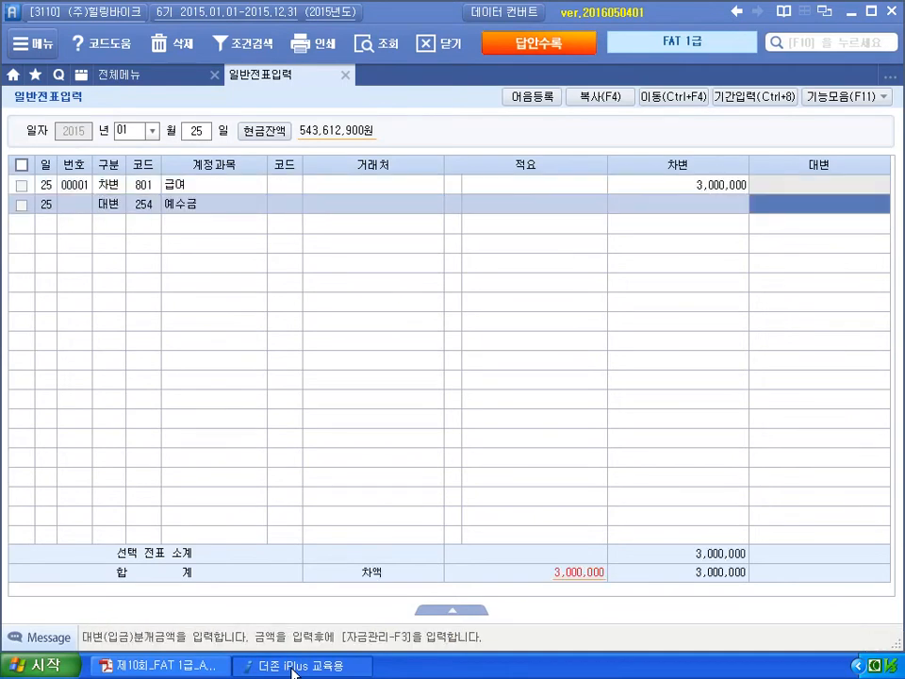
{"action": "type", "text": "618"}
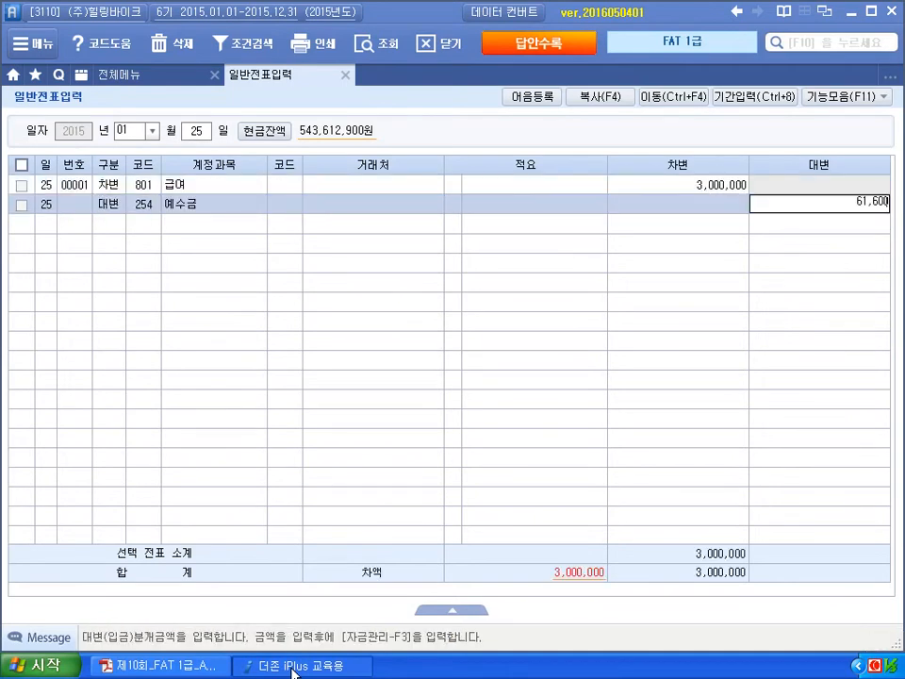
{"action": "key", "text": "Return"}
- Credit 103 보통예금 2,938,400 with partner 우리은행, then return to the exam PDF
{"action": "type", "text": "4"}
{"action": "key", "text": "Return"}
{"action": "type", "text": "4"}
{"action": "type", "text": "03"}
{"action": "key", "text": "Return"}
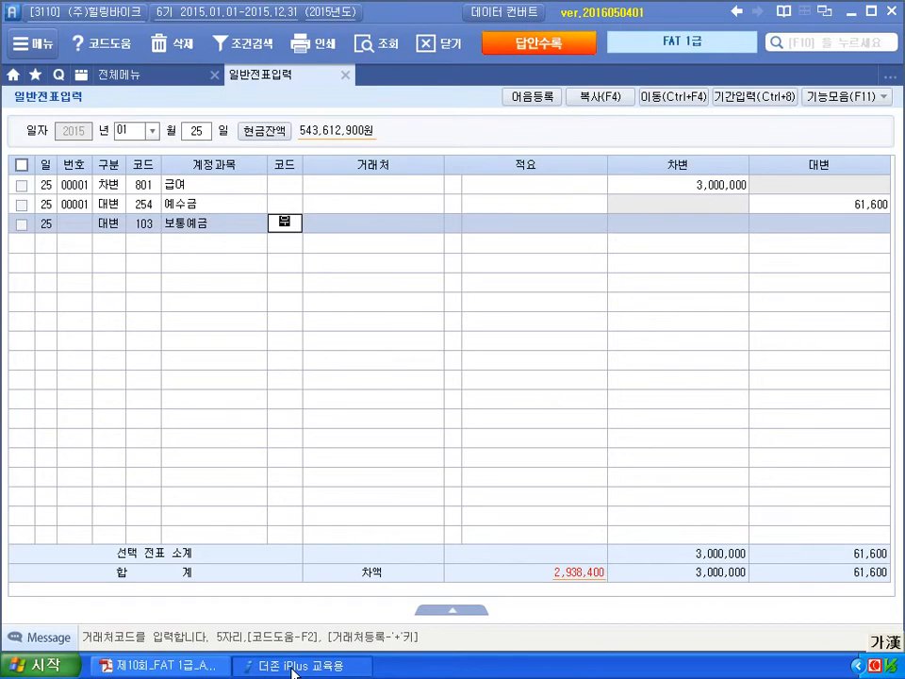
{"action": "type", "text": "우리"}
{"action": "key", "text": "Return"}
{"action": "key", "text": "Return"}
{"action": "key", "text": "Return"}
{"action": "key", "text": "Return"}
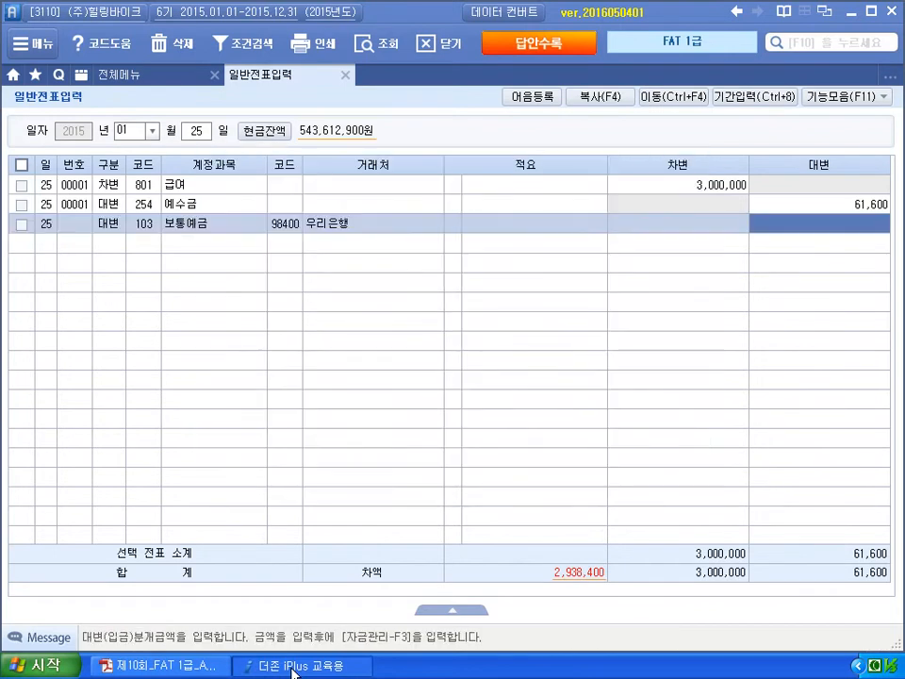
{"action": "type", "text": "38,400"}
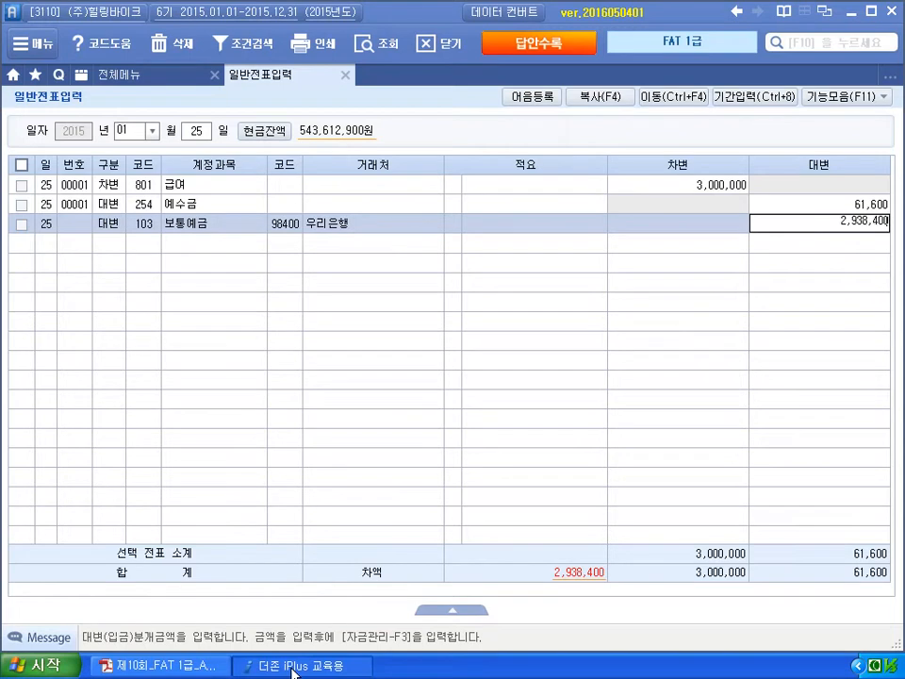
{"action": "key", "text": "Return"}
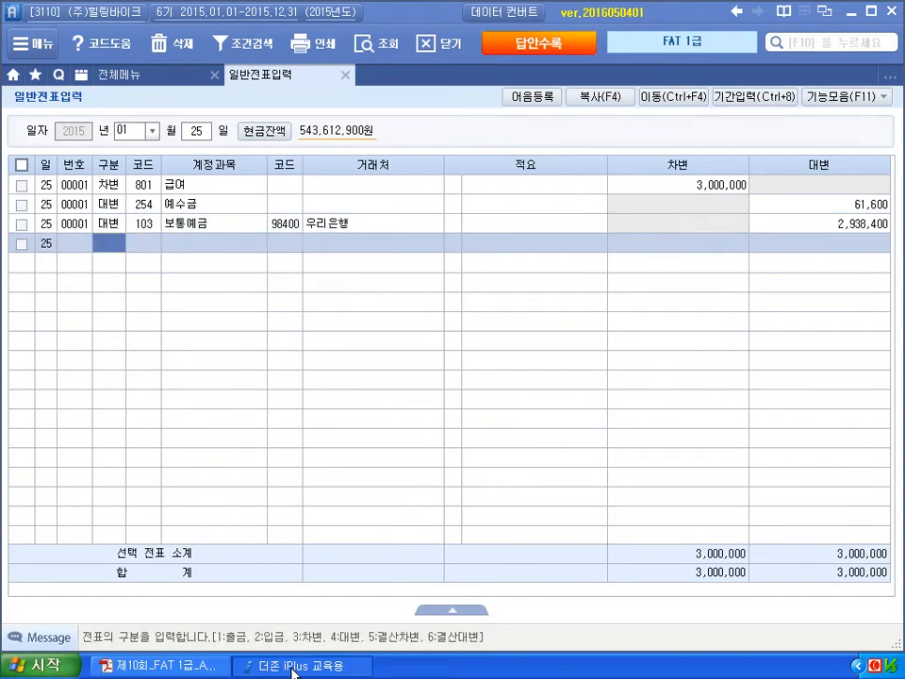
{"action": "left_click", "coordinate": [203, 665]}
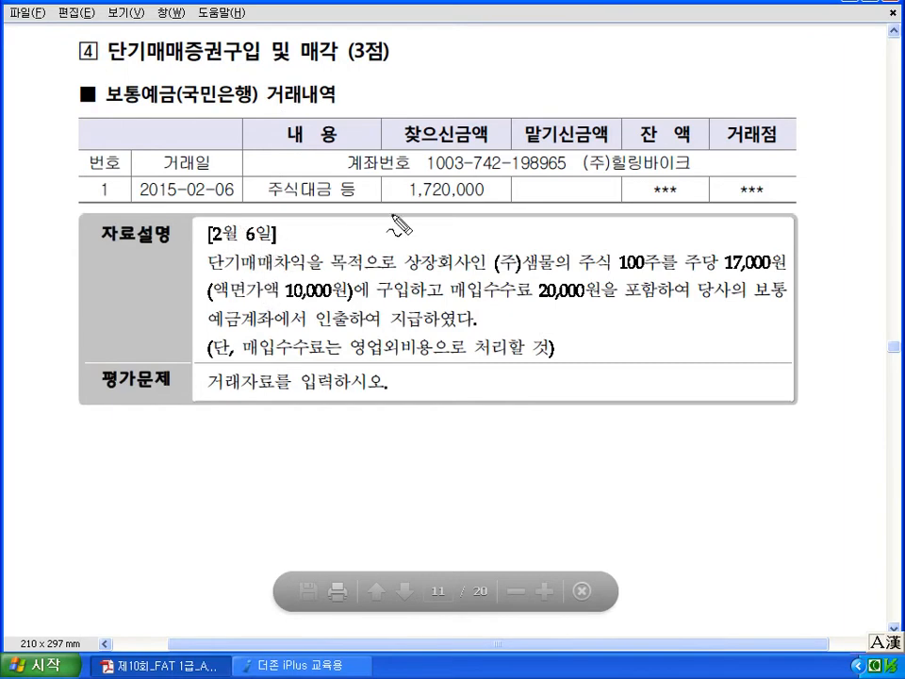
- Ink the Feb 6 problem: cross out 10,000, underline the 20,000 fee and 영업외비용, circle 보통 and 1,720,000
{"action": "mouse_move", "coordinate": [407, 204]}
{"action": "left_mouse_down"}
{"action": "mouse_move", "coordinate": [483, 206]}
{"action": "mouse_move", "coordinate": [483, 222]}
{"action": "left_mouse_up"}
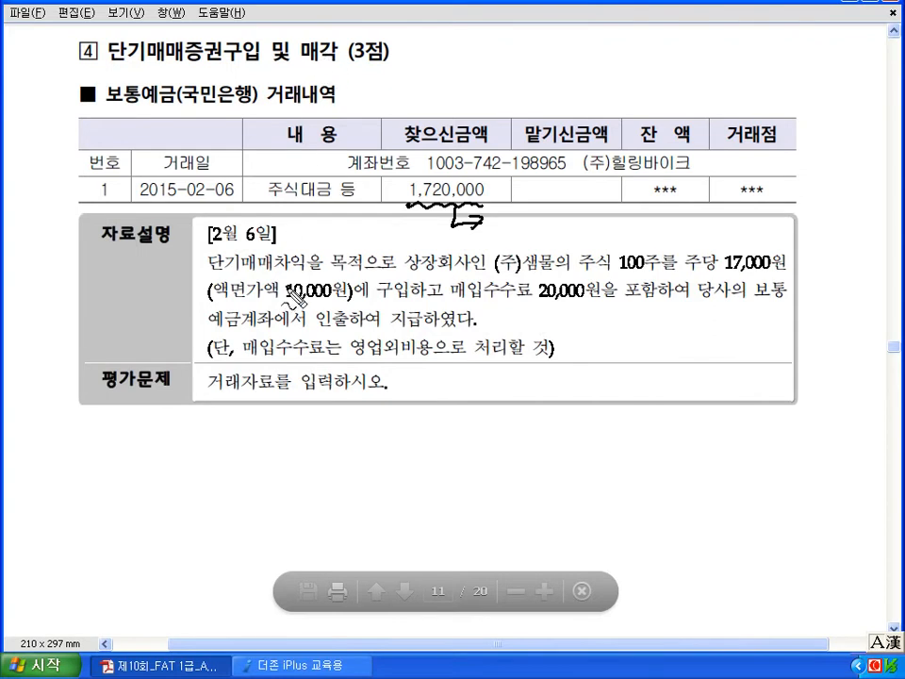
{"action": "left_click_drag", "start_coordinate": [240, 59], "coordinate": [303, 64]}
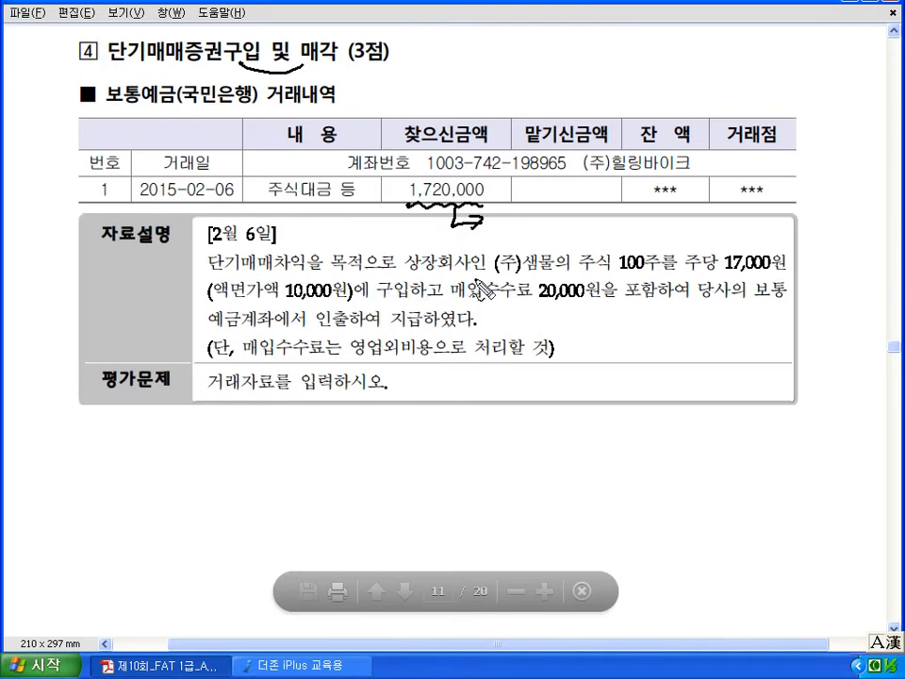
{"action": "mouse_move", "coordinate": [604, 293]}
{"action": "left_mouse_down"}
{"action": "mouse_move", "coordinate": [697, 277]}
{"action": "mouse_move", "coordinate": [788, 279]}
{"action": "left_mouse_up"}
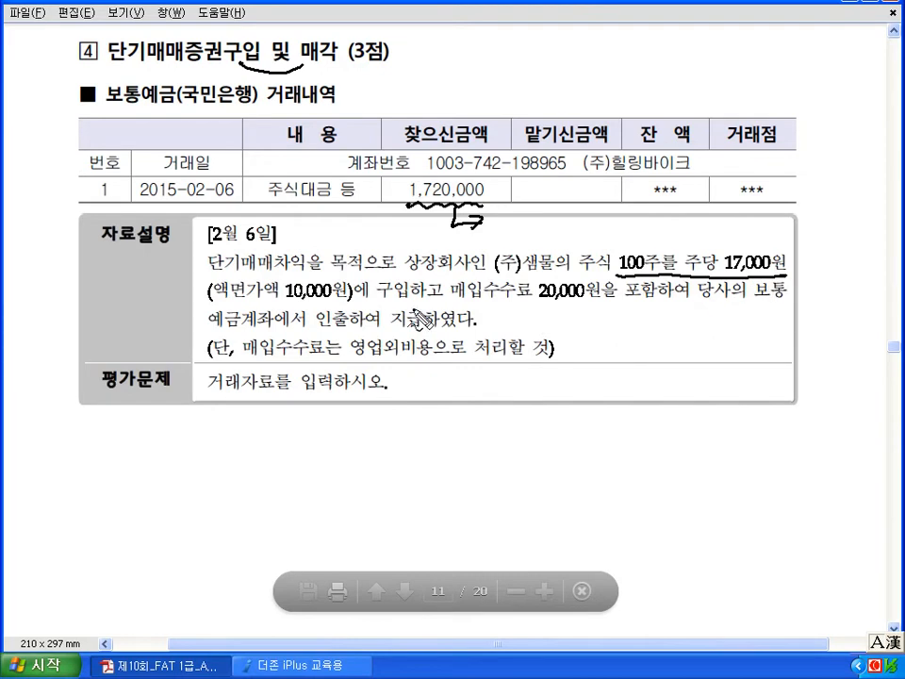
{"action": "left_click_drag", "start_coordinate": [292, 301], "coordinate": [330, 281]}
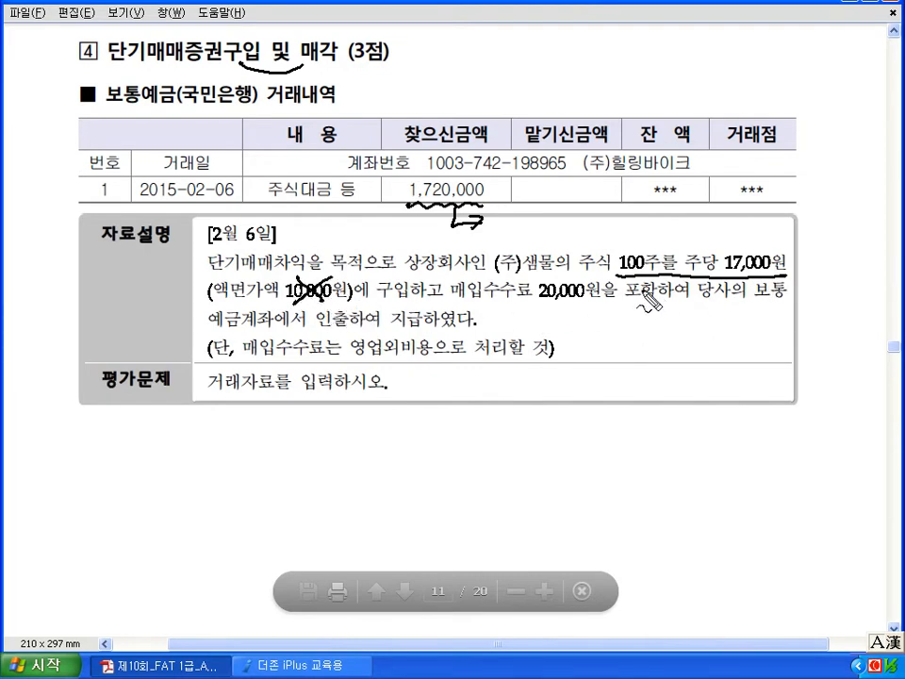
{"action": "left_click_drag", "start_coordinate": [461, 304], "coordinate": [579, 312]}
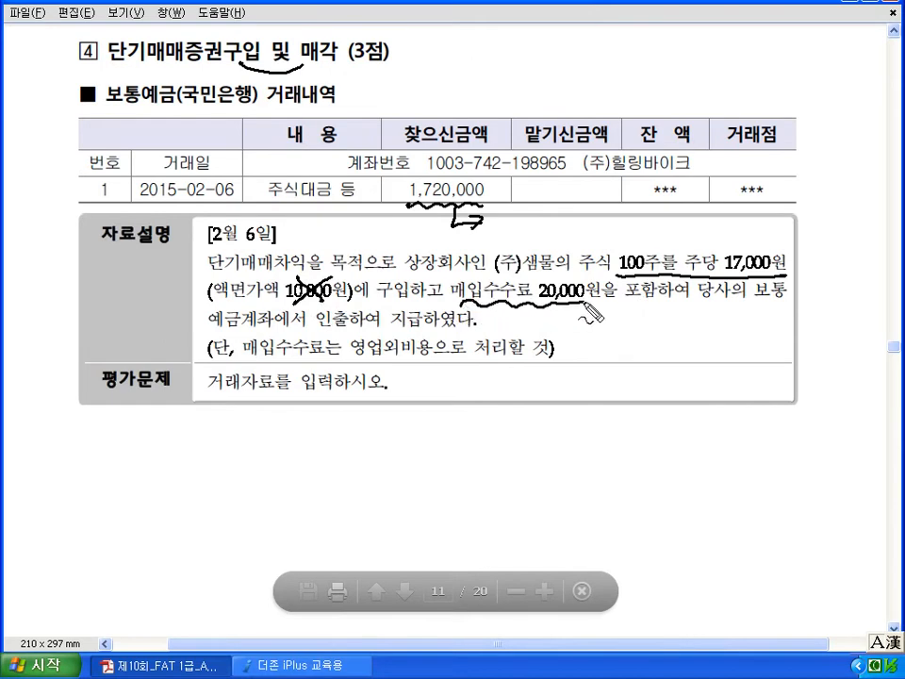
{"action": "left_click_drag", "start_coordinate": [352, 360], "coordinate": [424, 368]}
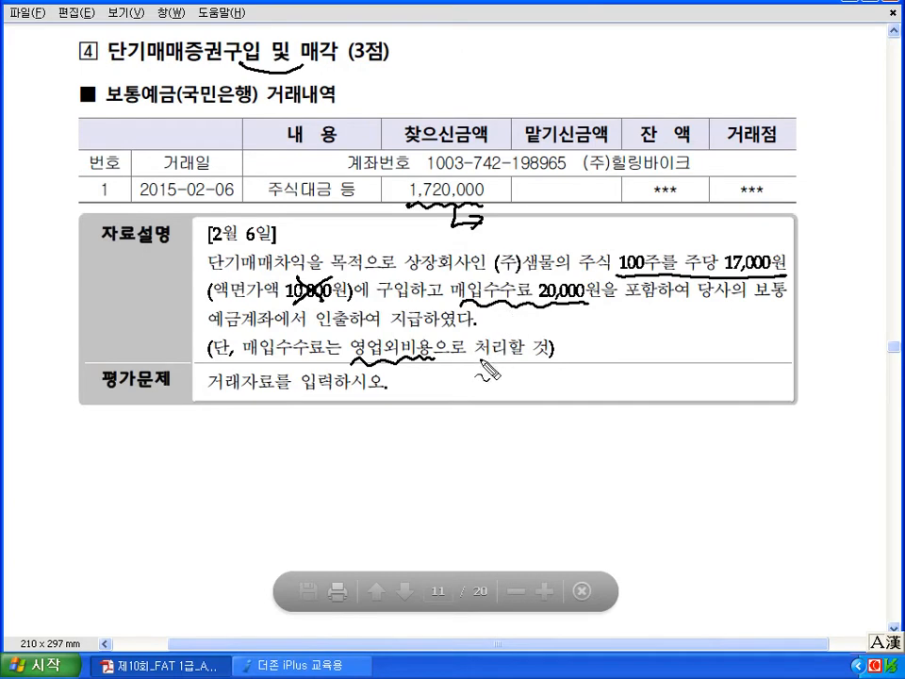
{"action": "left_click_drag", "start_coordinate": [672, 305], "coordinate": [686, 307]}
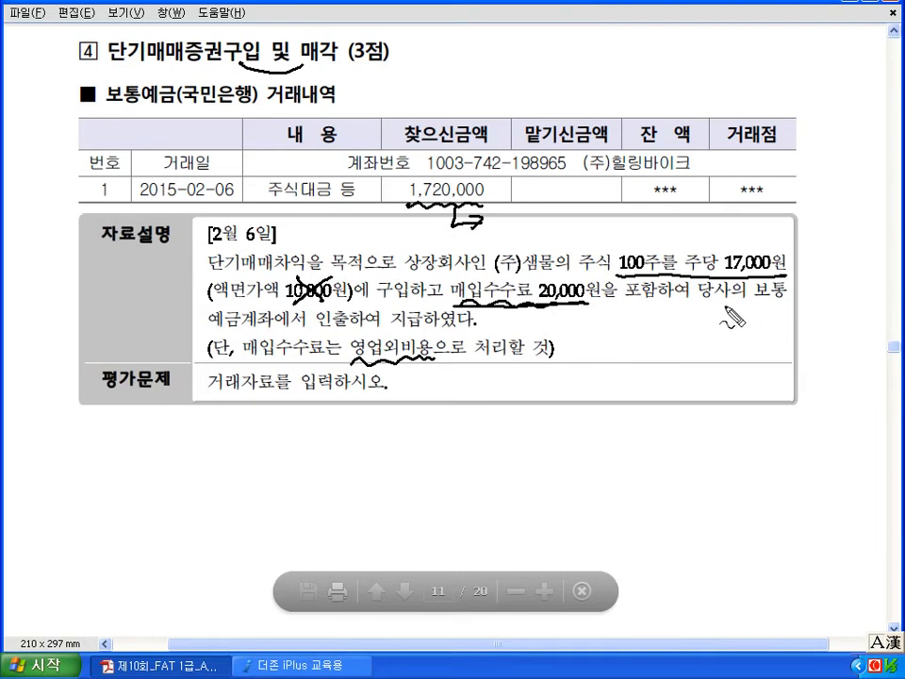
{"action": "left_click_drag", "start_coordinate": [774, 307], "coordinate": [776, 310]}
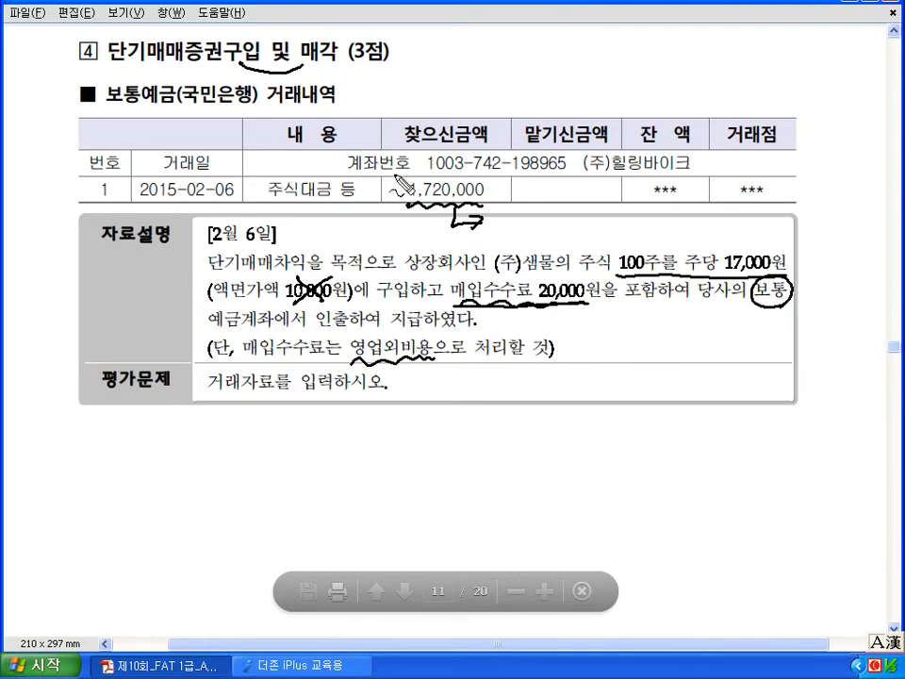
{"action": "mouse_move", "coordinate": [442, 173]}
{"action": "left_mouse_down"}
{"action": "mouse_move", "coordinate": [429, 179]}
{"action": "mouse_move", "coordinate": [492, 198]}
{"action": "left_mouse_up"}
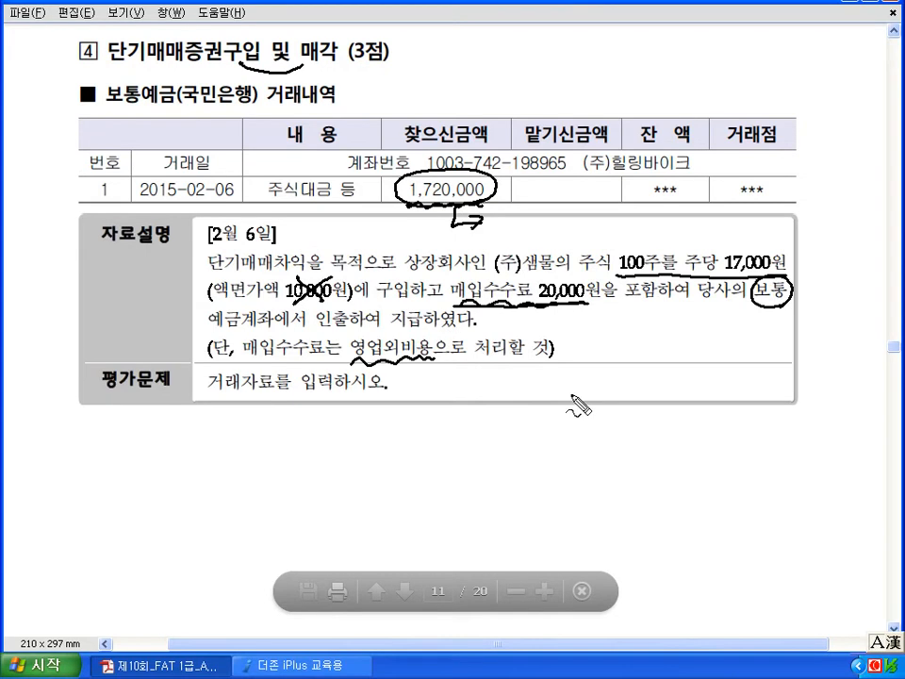
{"action": "key", "text": "Escape"}
- Debit 107 단기매매증권 1,700,000 on the Feb 6 voucher
{"action": "left_click", "coordinate": [354, 650]}
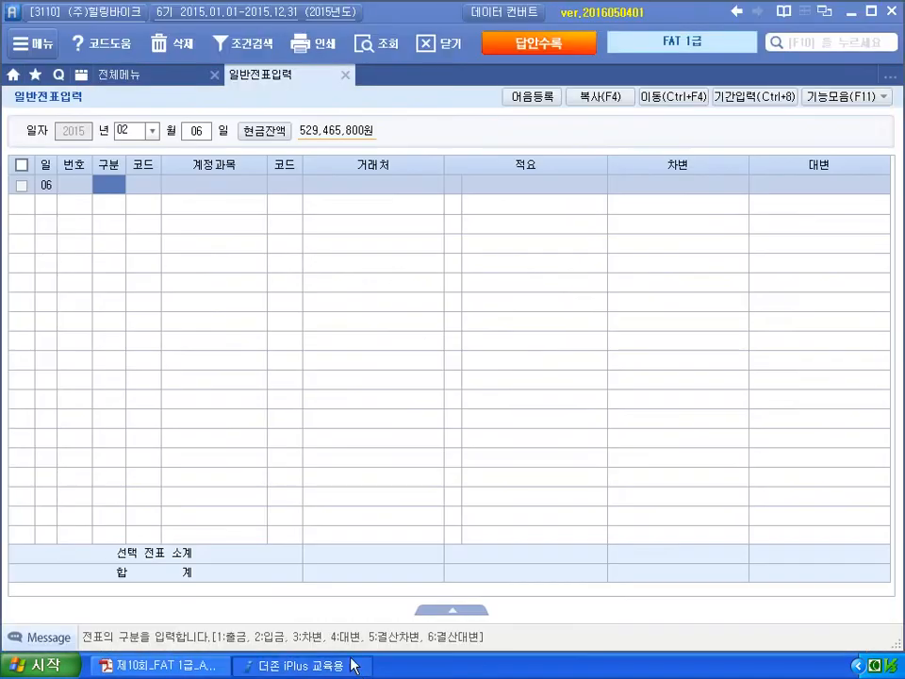
{"action": "type", "text": "3"}
{"action": "key", "text": "Return"}
{"action": "type", "text": "107"}
{"action": "key", "text": "Return"}
{"action": "key", "text": "Return"}
{"action": "key", "text": "Return"}
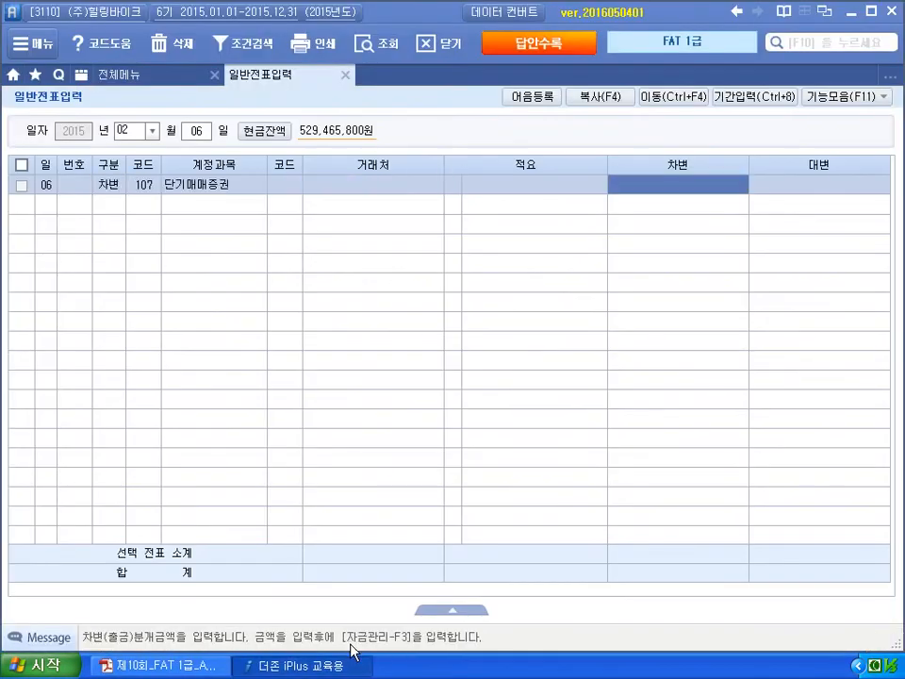
{"action": "type", "text": "1,700,000"}
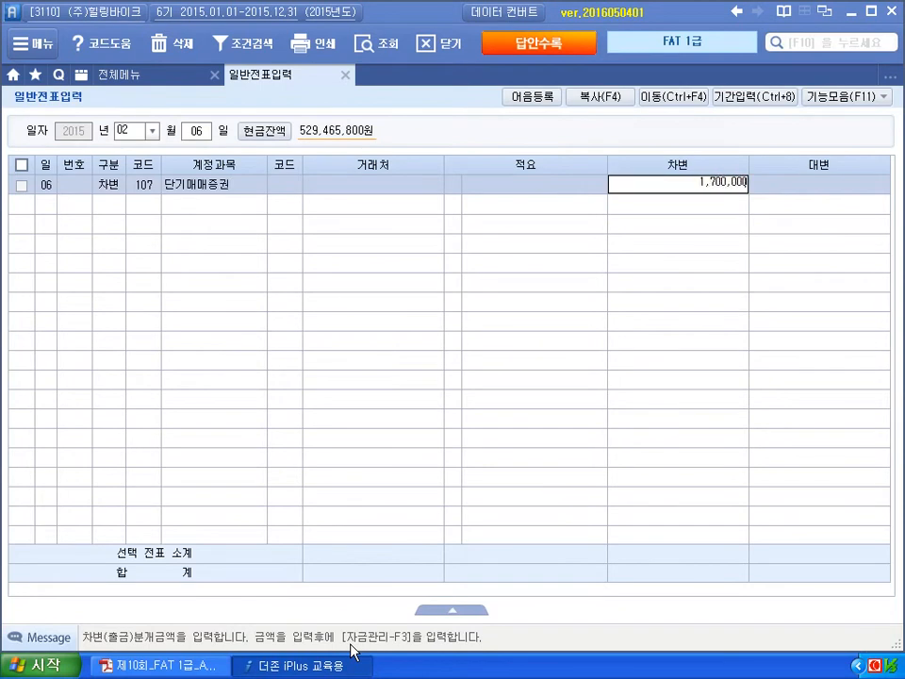
{"action": "key", "text": "Return"}
- Add a 20,000 debit to 945 지급수수료, found through the account code search
{"action": "type", "text": "3"}
{"action": "key", "text": "Return"}
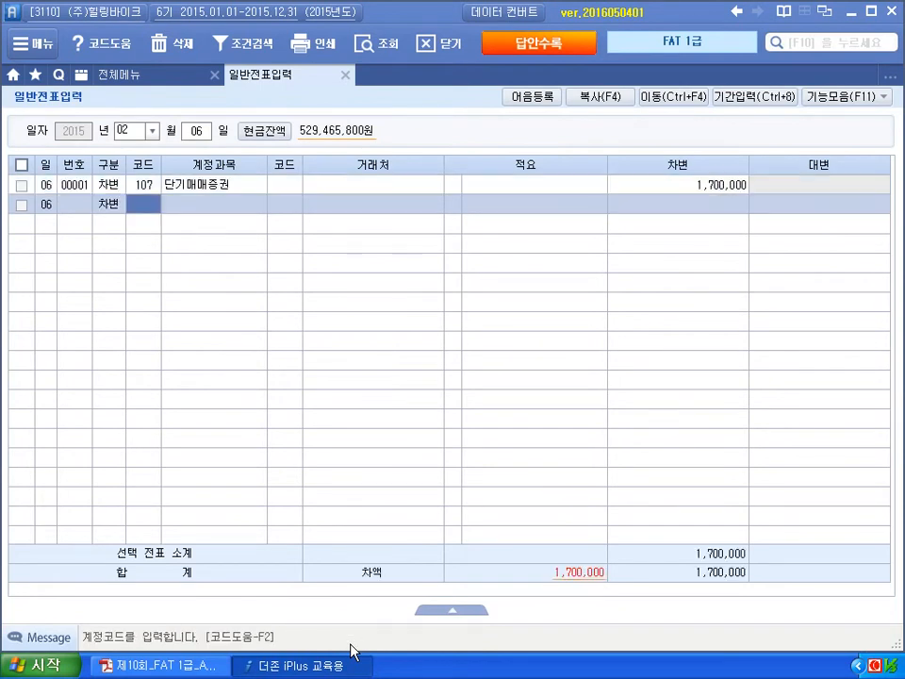
{"action": "type", "text": "직"}
{"action": "key", "text": "Return"}
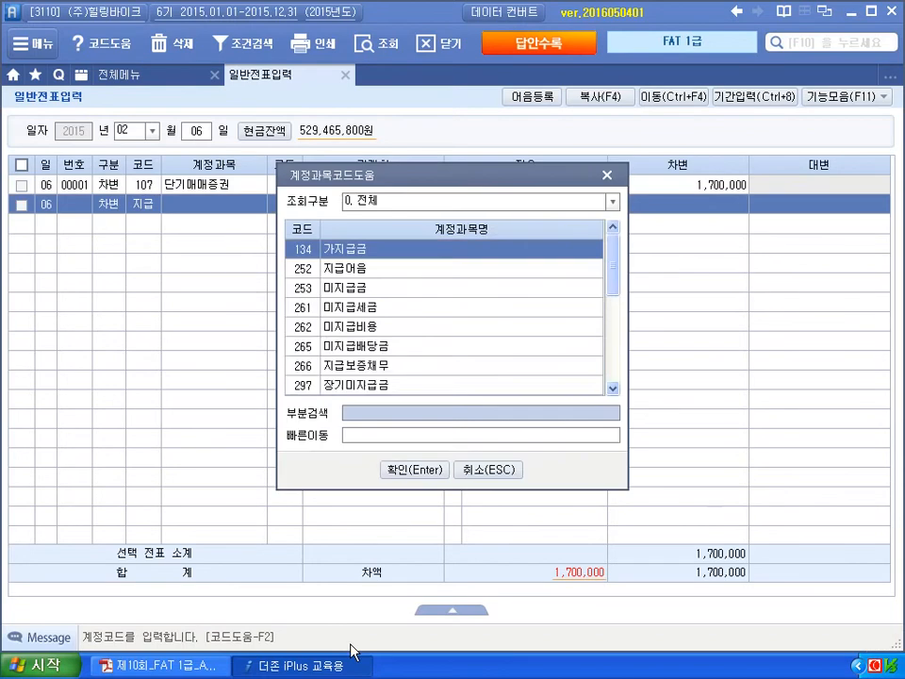
{"action": "key", "text": "Page_Down"}
{"action": "key", "text": "Page_Down"}
{"action": "key", "text": "Return"}
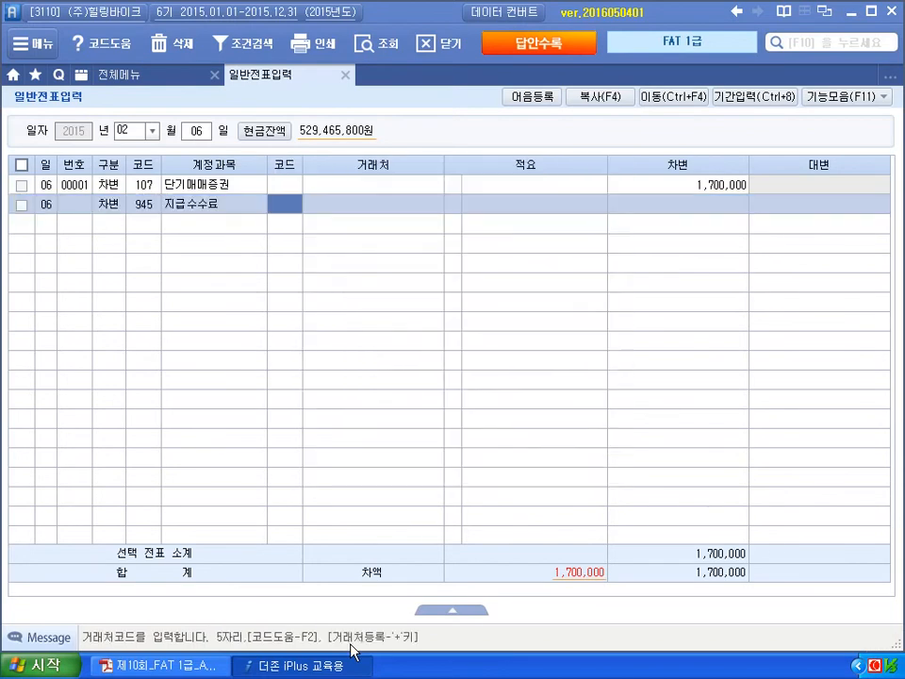
{"action": "key", "text": "Return"}
{"action": "key", "text": "Return"}
{"action": "key", "text": "Return"}
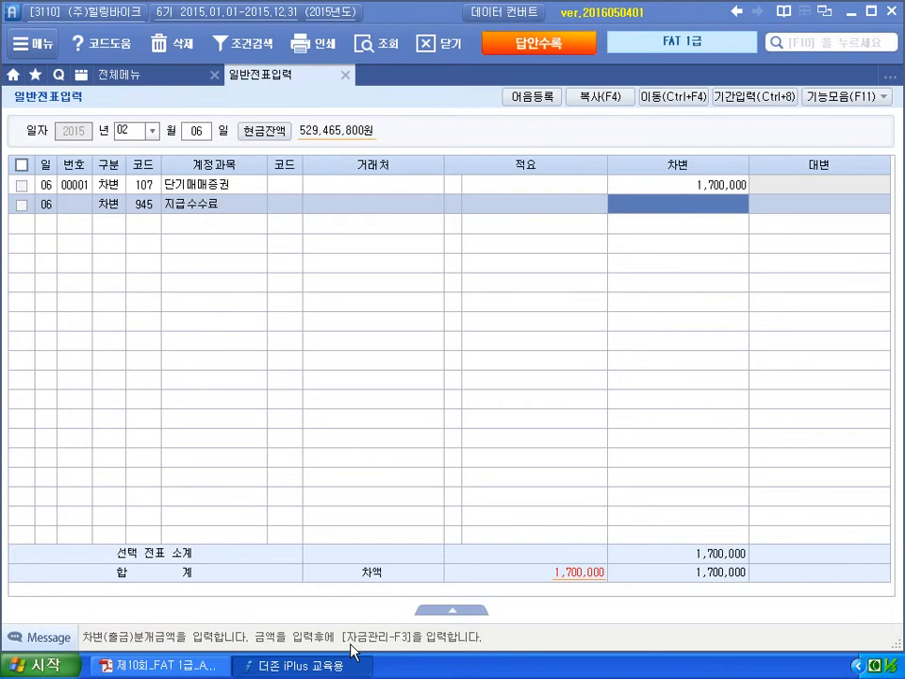
{"action": "type", "text": "20,000"}
{"action": "key", "text": "Return"}
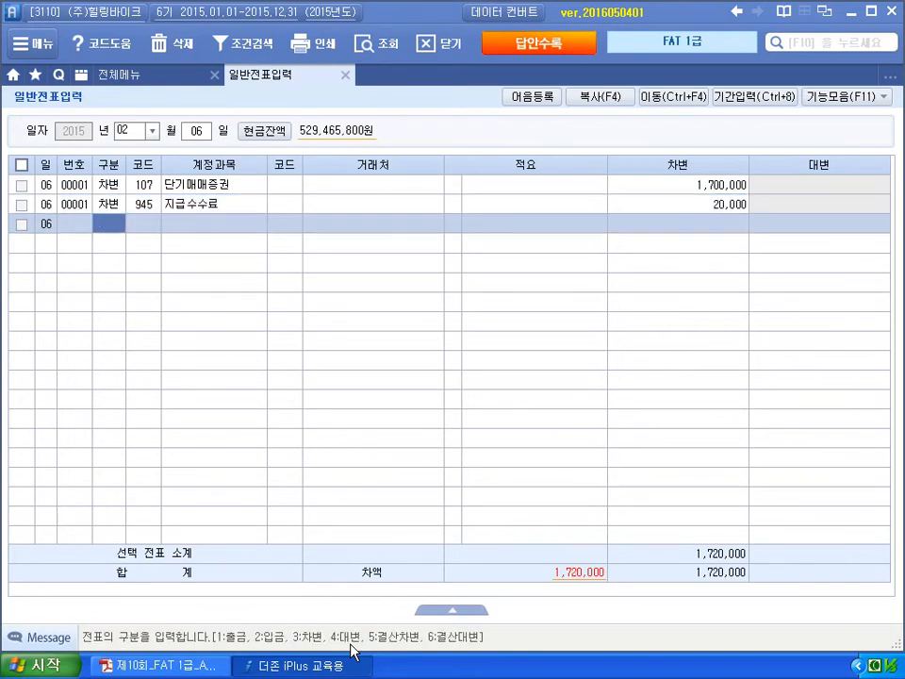
- Credit 103 보통예금 1,720,000 with partner 국민은행, then return to the exam PDF
{"action": "type", "text": "4103"}
{"action": "key", "text": "Return"}
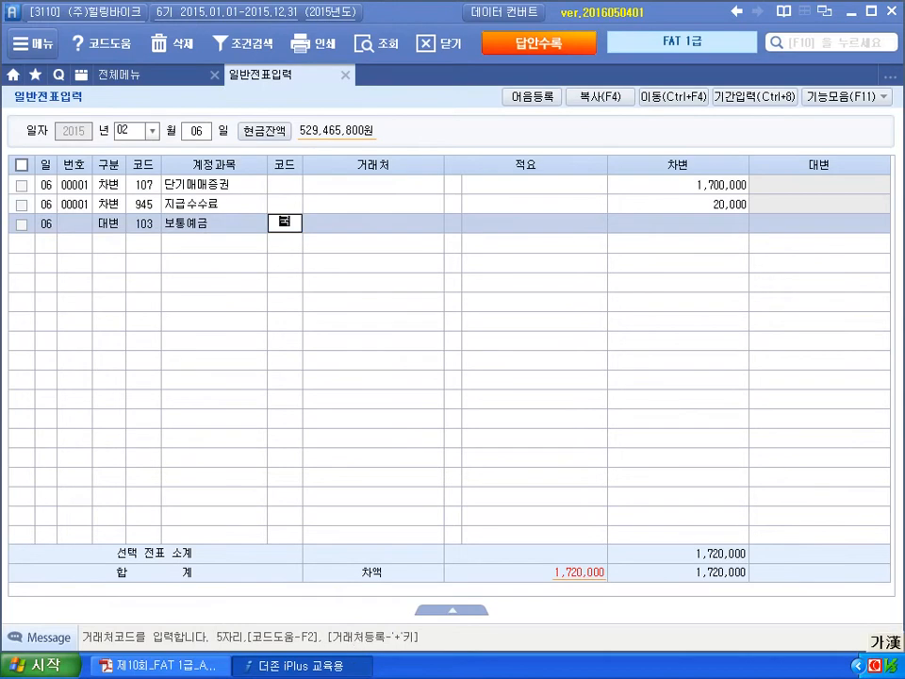
{"action": "type", "text": "국민"}
{"action": "key", "text": "Return"}
{"action": "key", "text": "Return"}
{"action": "key", "text": "Return"}
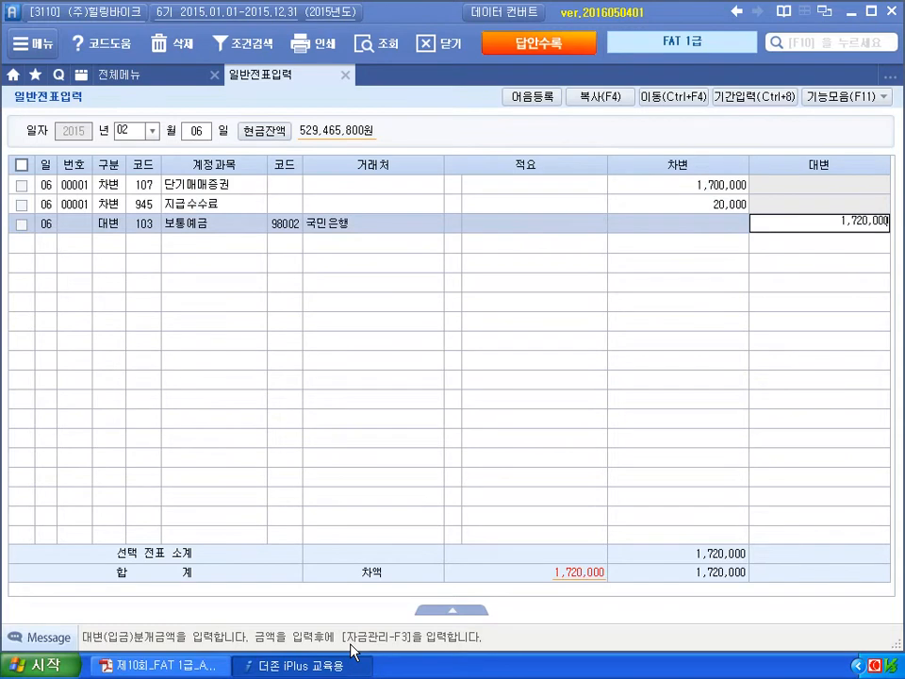
{"action": "key", "text": "Return"}
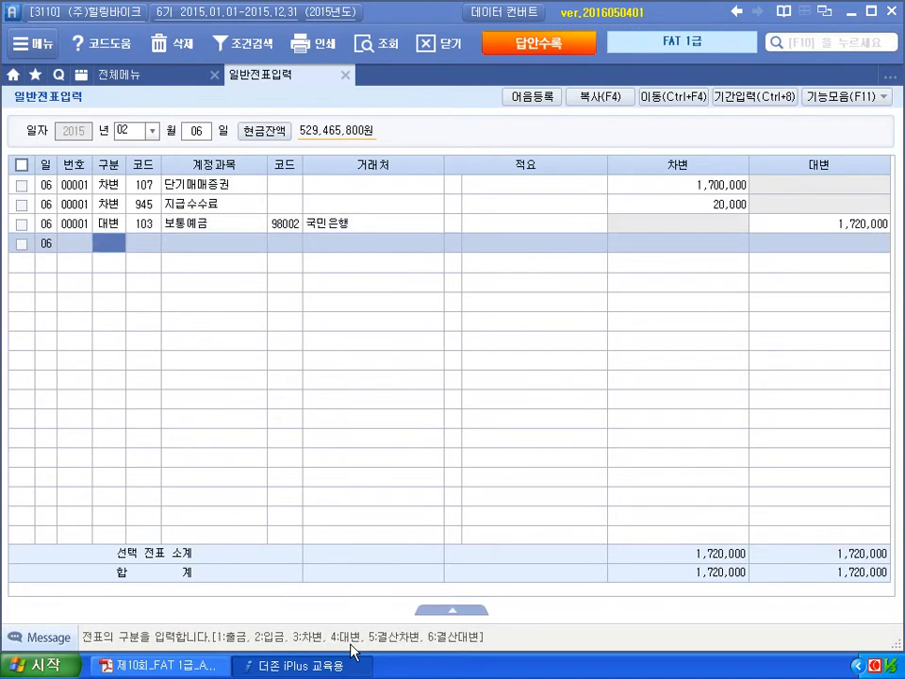
{"action": "left_click", "coordinate": [352, 665]}
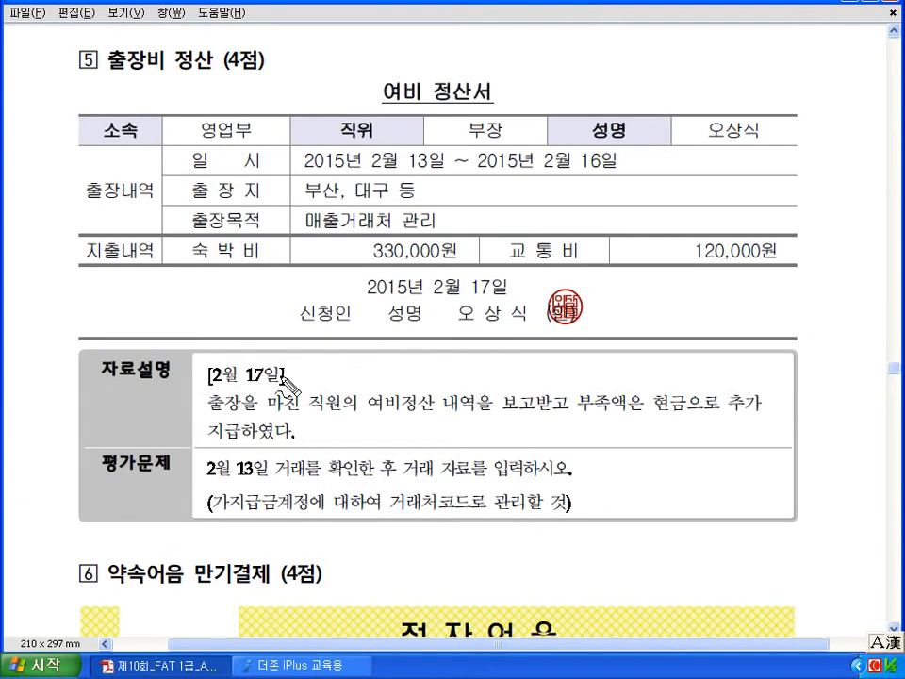
- Circle the date 17 and underline the extra cash payment wording with a cash note
{"action": "mouse_move", "coordinate": [278, 364]}
{"action": "left_mouse_down"}
{"action": "mouse_move", "coordinate": [258, 388]}
{"action": "mouse_move", "coordinate": [282, 373]}
{"action": "left_mouse_up"}
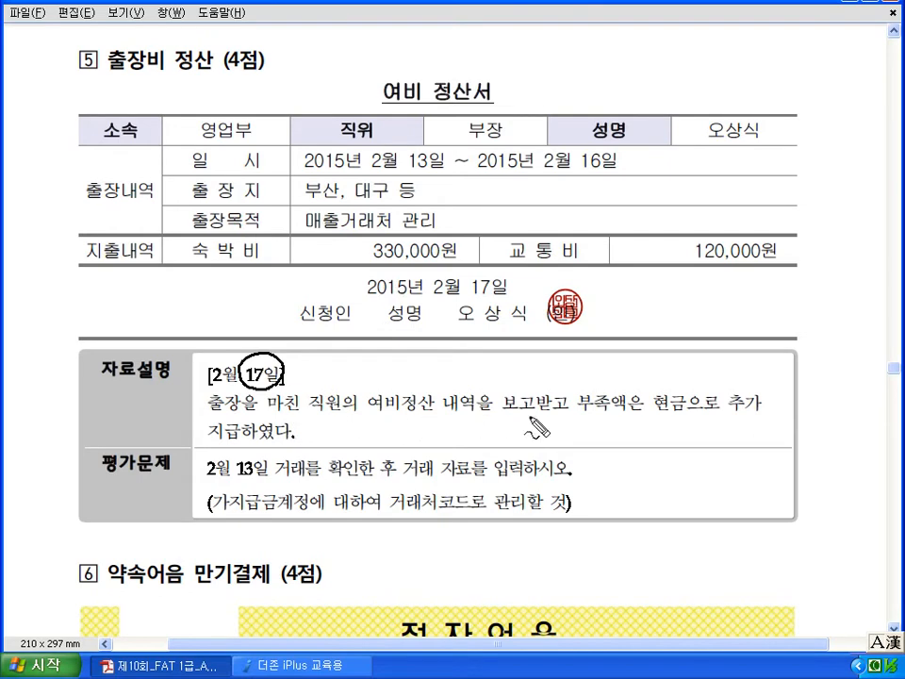
{"action": "left_click_drag", "start_coordinate": [653, 412], "coordinate": [757, 410]}
{"action": "mouse_move", "coordinate": [639, 429]}
{"action": "left_mouse_down"}
{"action": "mouse_move", "coordinate": [638, 456]}
{"action": "mouse_move", "coordinate": [658, 443]}
{"action": "mouse_move", "coordinate": [716, 439]}
{"action": "mouse_move", "coordinate": [709, 449]}
{"action": "left_mouse_up"}
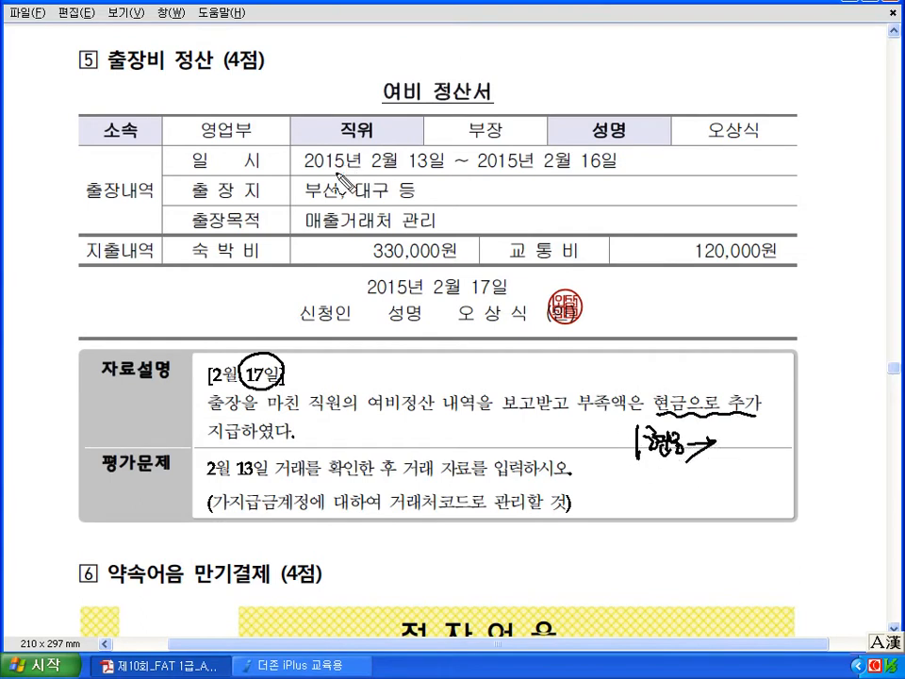
{"action": "left_click_drag", "start_coordinate": [433, 192], "coordinate": [447, 186]}
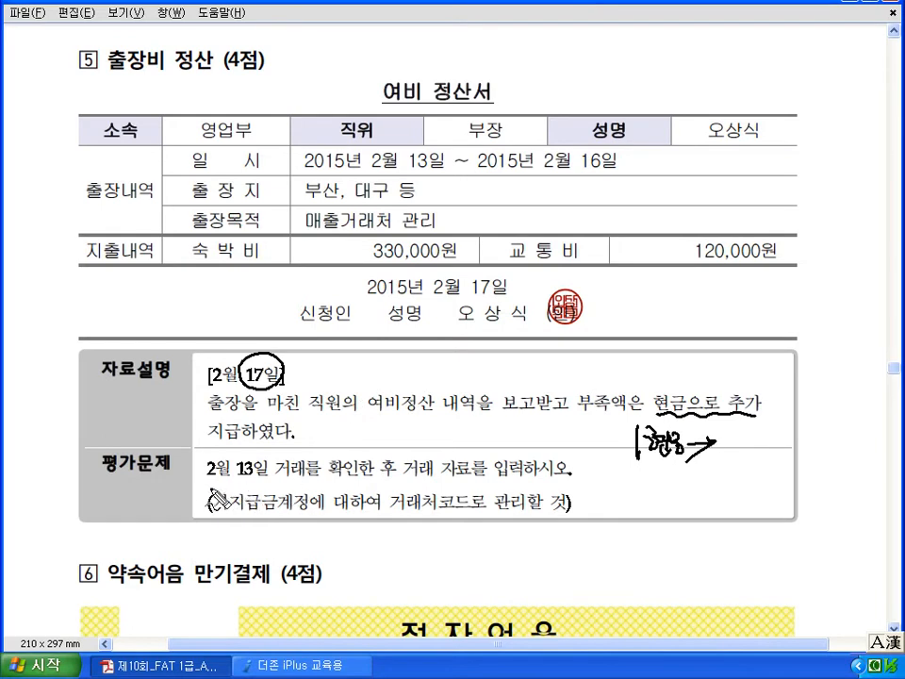
- Underline 2월 13일 and sketch the 가지급금/여비/현금 journal entry beside the question
{"action": "left_click_drag", "start_coordinate": [203, 477], "coordinate": [267, 478]}
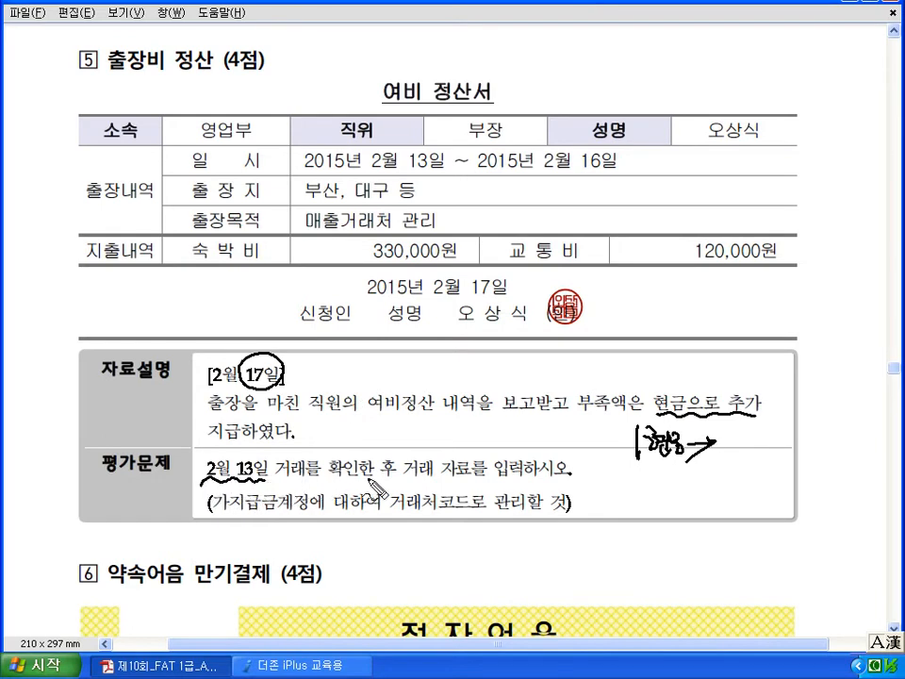
{"action": "mouse_move", "coordinate": [563, 345]}
{"action": "left_mouse_down"}
{"action": "mouse_move", "coordinate": [564, 381]}
{"action": "mouse_move", "coordinate": [586, 359]}
{"action": "mouse_move", "coordinate": [592, 383]}
{"action": "mouse_move", "coordinate": [610, 369]}
{"action": "left_mouse_up"}
{"action": "mouse_move", "coordinate": [441, 354]}
{"action": "left_mouse_down"}
{"action": "mouse_move", "coordinate": [470, 369]}
{"action": "mouse_move", "coordinate": [514, 363]}
{"action": "mouse_move", "coordinate": [522, 372]}
{"action": "mouse_move", "coordinate": [506, 392]}
{"action": "mouse_move", "coordinate": [644, 510]}
{"action": "left_mouse_up"}
{"action": "mouse_move", "coordinate": [640, 498]}
{"action": "left_mouse_down"}
{"action": "mouse_move", "coordinate": [646, 506]}
{"action": "mouse_move", "coordinate": [628, 513]}
{"action": "left_mouse_up"}
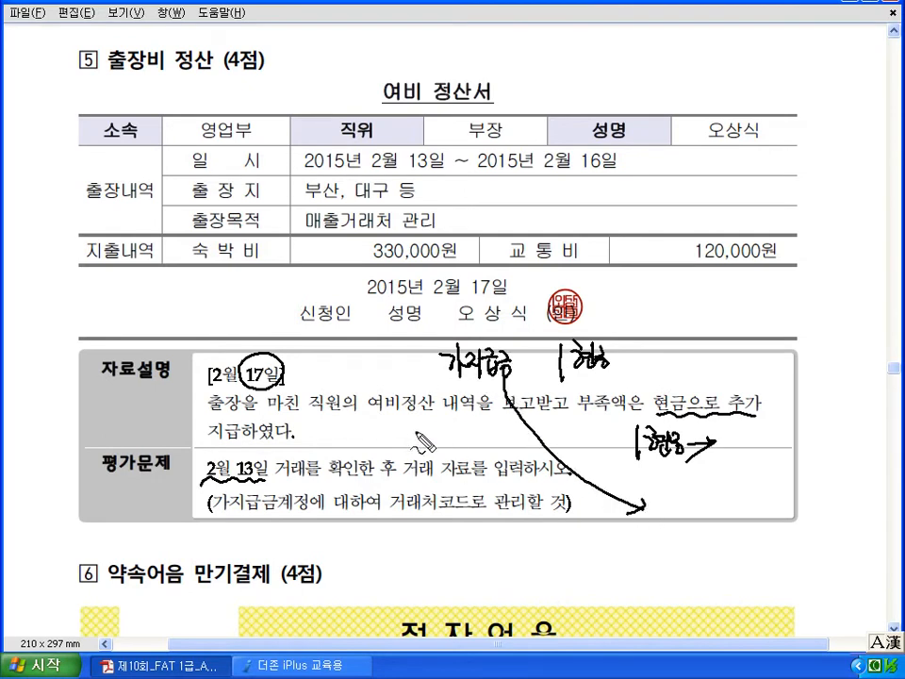
{"action": "left_click_drag", "start_coordinate": [412, 426], "coordinate": [456, 447]}
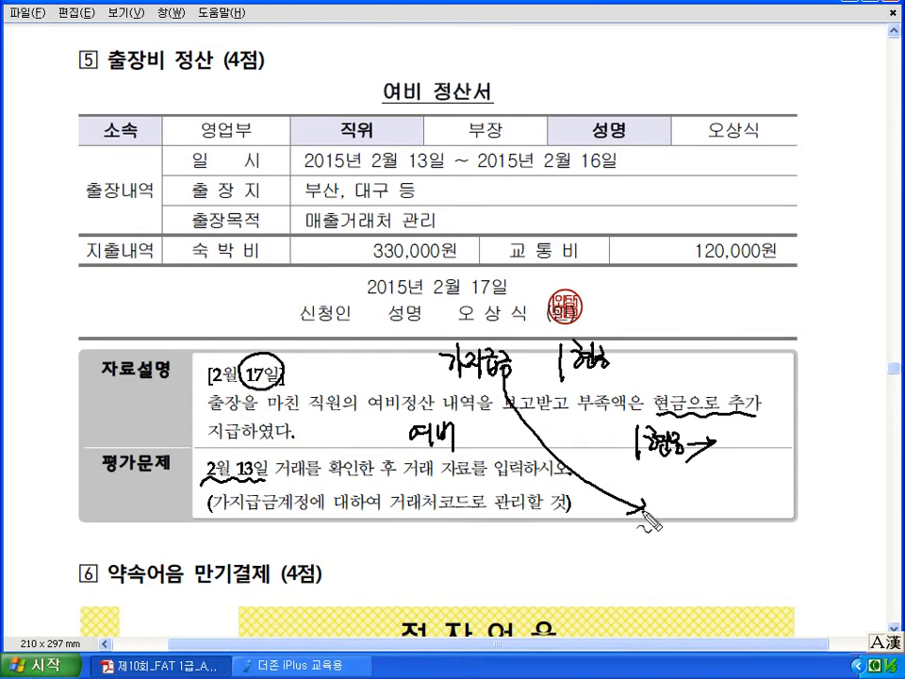
{"action": "left_click_drag", "start_coordinate": [667, 463], "coordinate": [754, 463]}
{"action": "left_click_drag", "start_coordinate": [618, 485], "coordinate": [617, 530]}
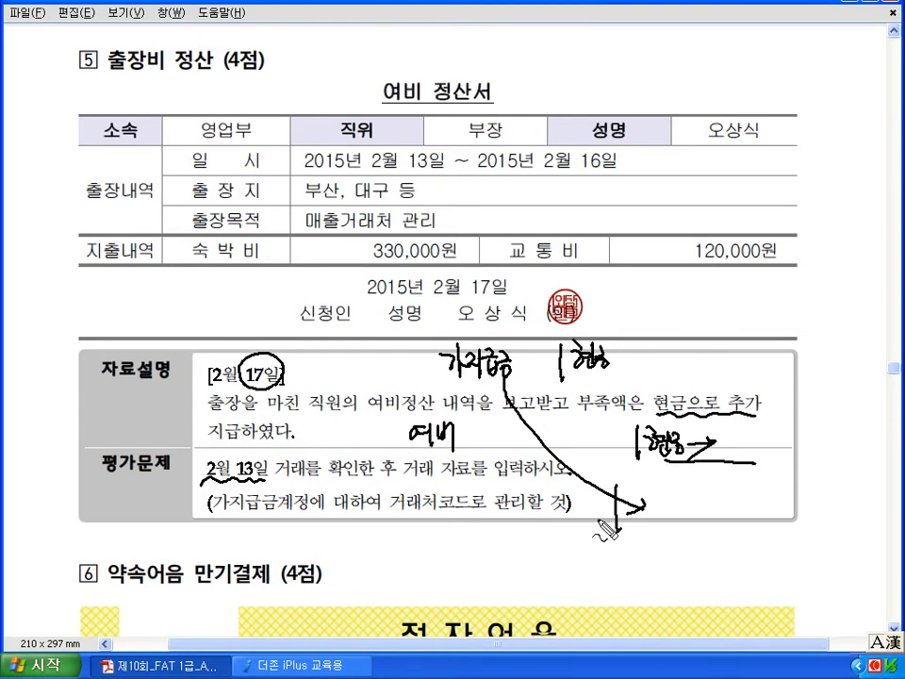
- Underline the 가지급금계정 instruction and circle 거래처코드 and 2월 13일
{"action": "left_click_drag", "start_coordinate": [210, 514], "coordinate": [297, 510]}
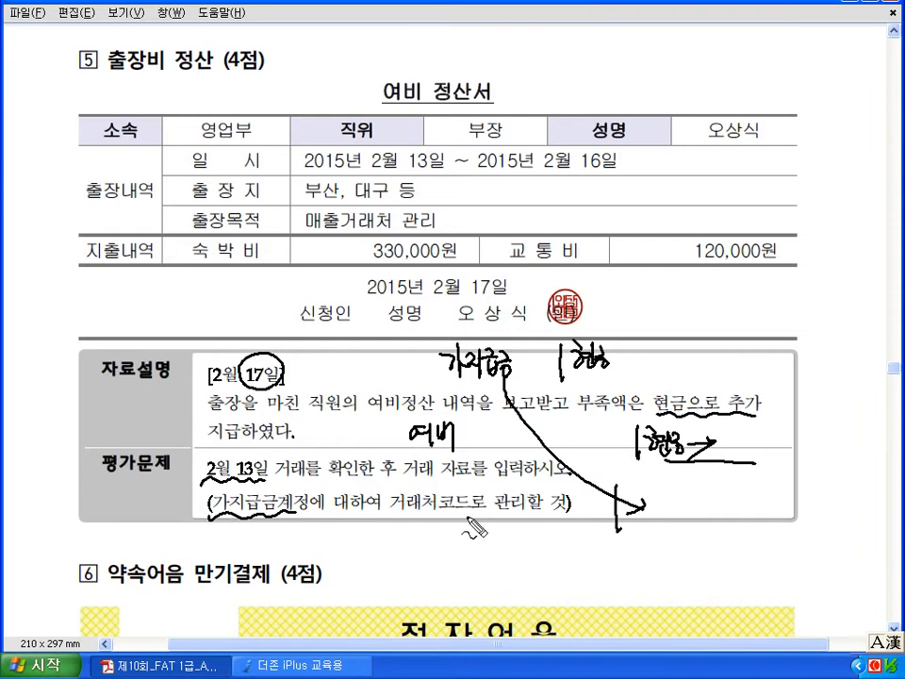
{"action": "left_click_drag", "start_coordinate": [401, 498], "coordinate": [467, 523]}
{"action": "mouse_move", "coordinate": [264, 488]}
{"action": "left_mouse_down"}
{"action": "mouse_move", "coordinate": [198, 464]}
{"action": "mouse_move", "coordinate": [266, 492]}
{"action": "left_mouse_up"}
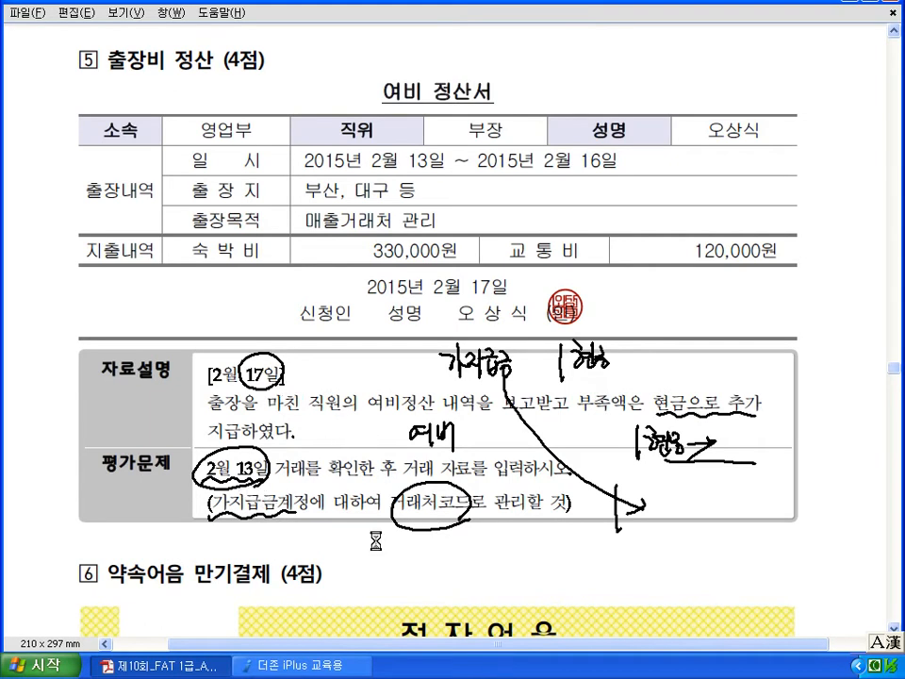
{"action": "left_click", "coordinate": [288, 665]}
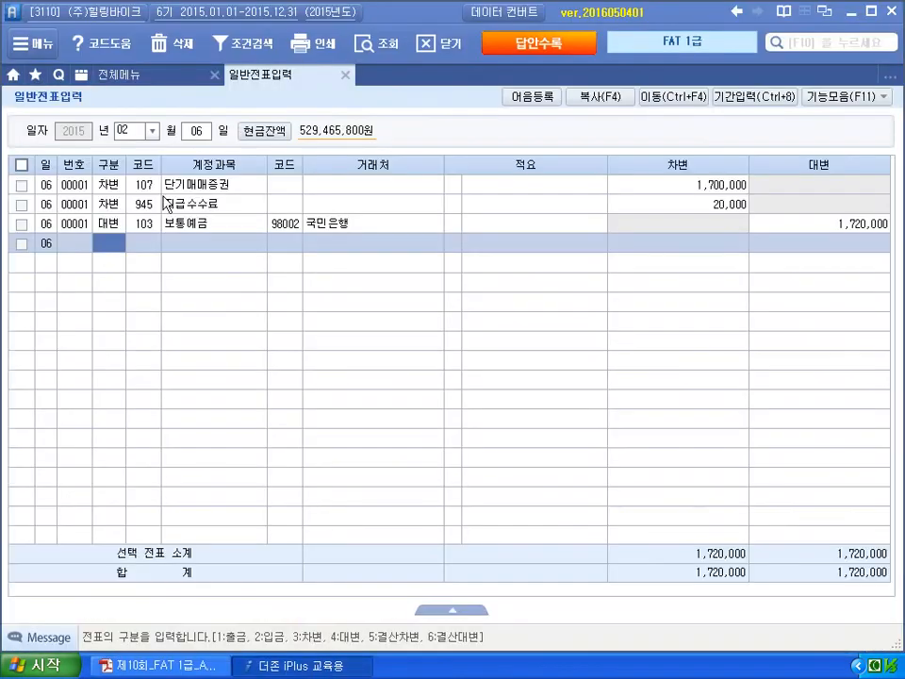
- Bring up the Feb 13 vouchers to check the 400,000 가지급금 advance
{"action": "left_click", "coordinate": [196, 132]}
{"action": "type", "text": "13"}
{"action": "key", "text": "Return"}
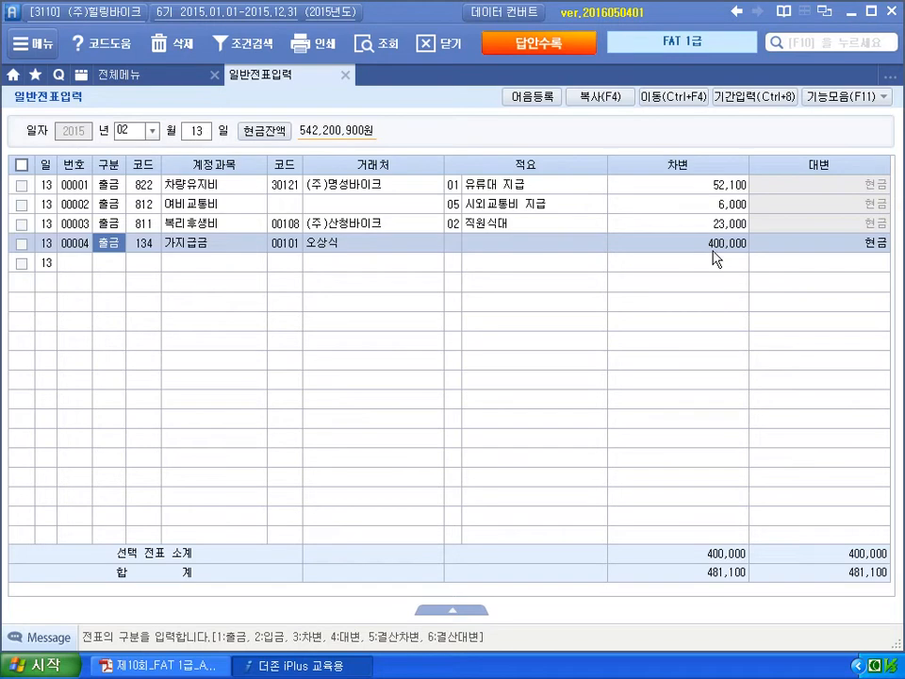
- Change the voucher date to 02월 17일 for the settlement entry
{"action": "left_click", "coordinate": [196, 132]}
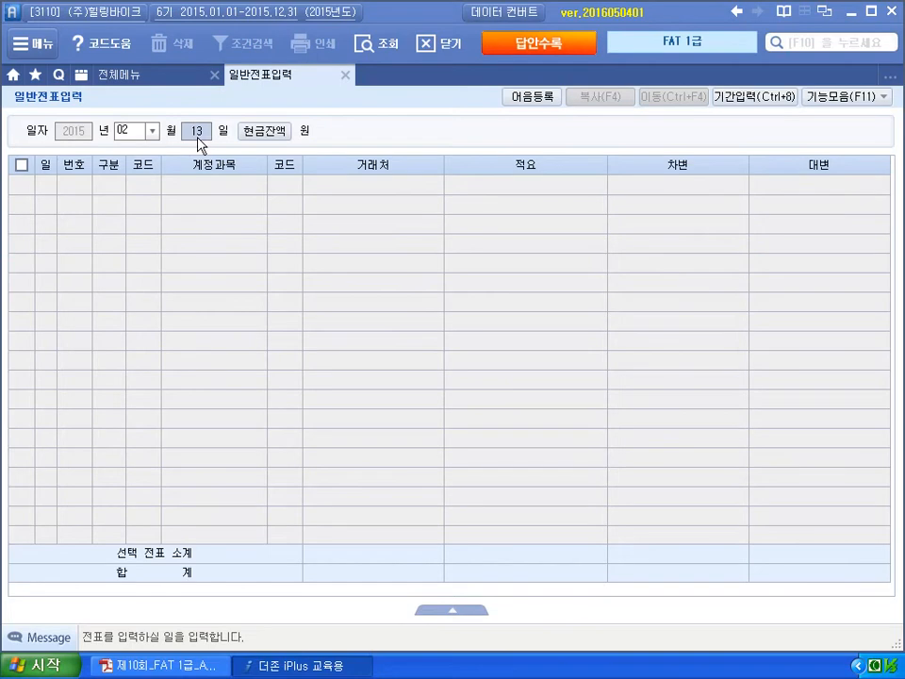
{"action": "type", "text": "17"}
{"action": "key", "text": "Return"}
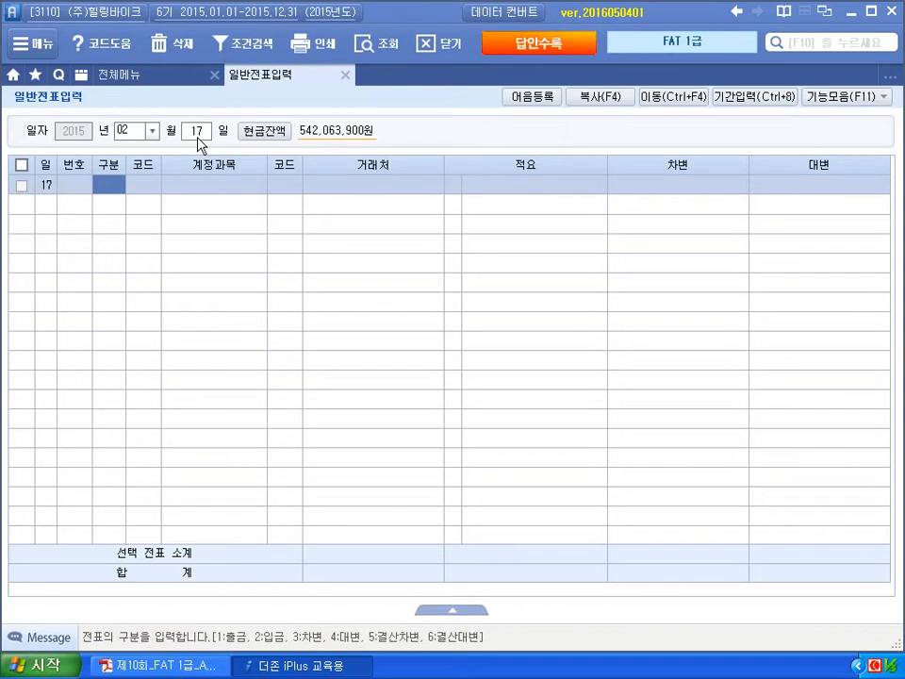
- Add a 대변 가지급금 (134) row for the employee partner, amount keyed as 4,400,000
{"action": "type", "text": "4"}
{"action": "key", "text": "Return"}
{"action": "type", "text": "134"}
{"action": "key", "text": "Return"}
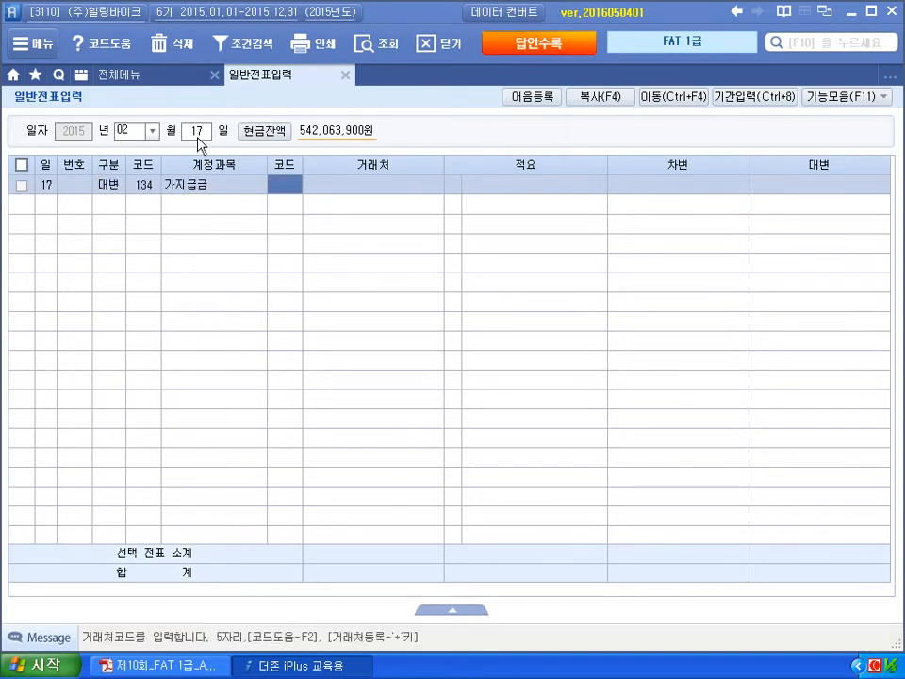
{"action": "type", "text": "오상"}
{"action": "key", "text": "Return"}
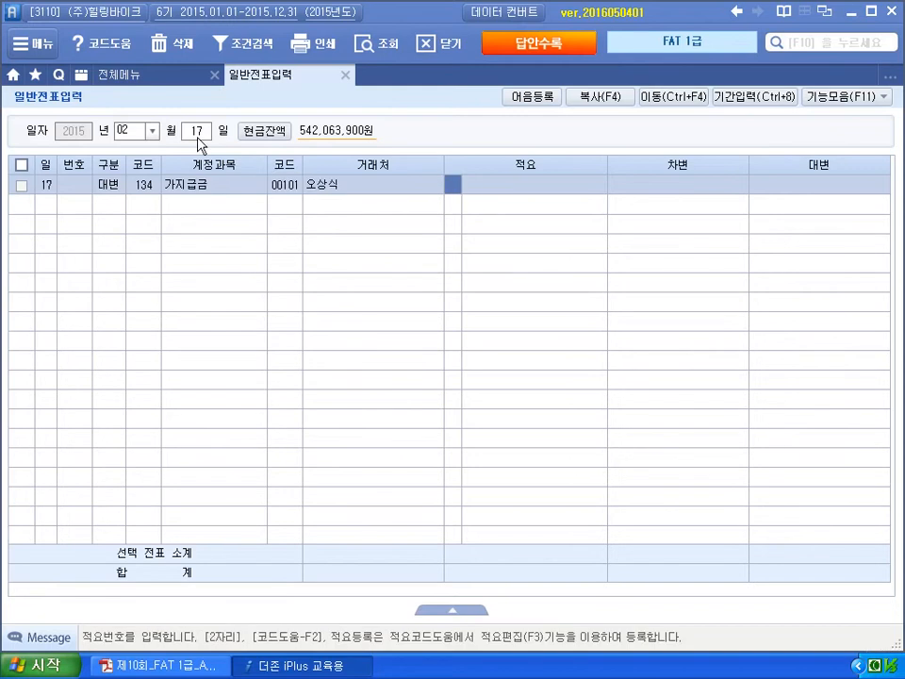
{"action": "key", "text": "Return"}
{"action": "type", "text": "4400000"}
{"action": "key", "text": "Return"}
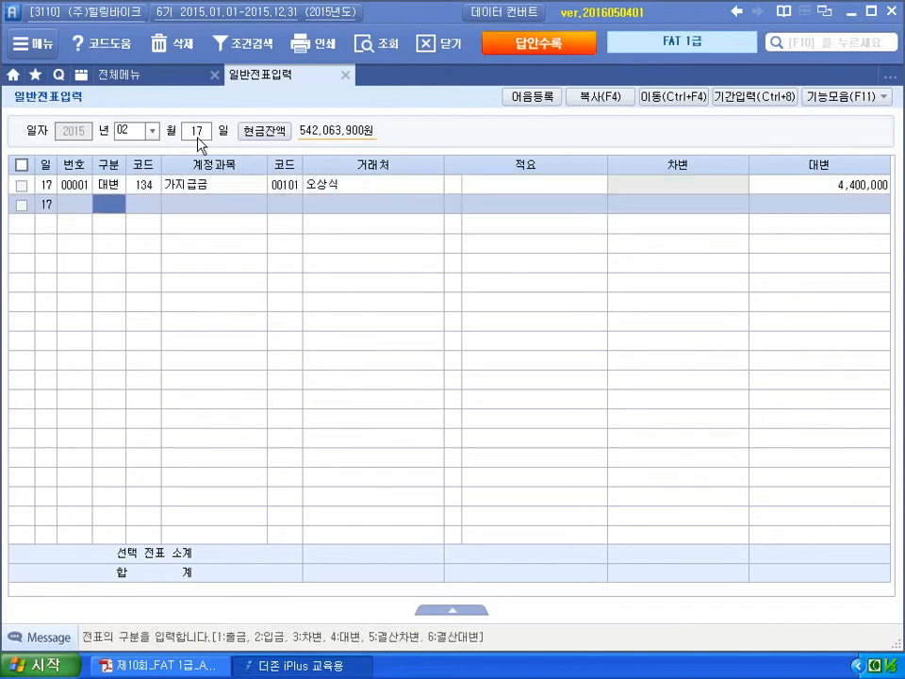
- Add a 차변 여비교통비 (812) row of 450,000 after checking the exam amounts
{"action": "type", "text": "3"}
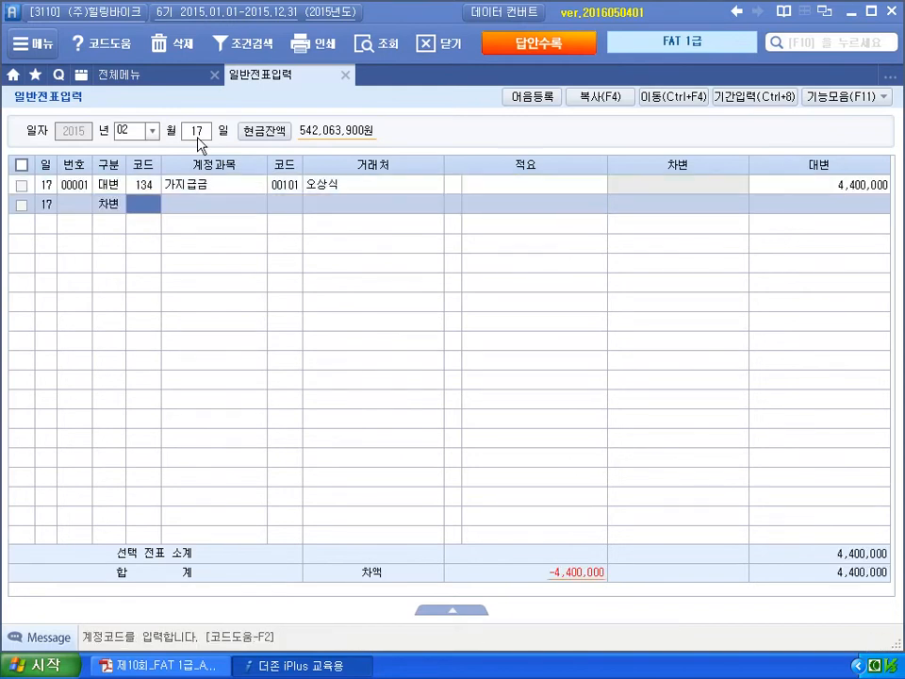
{"action": "type", "text": "812"}
{"action": "key", "text": "Return"}
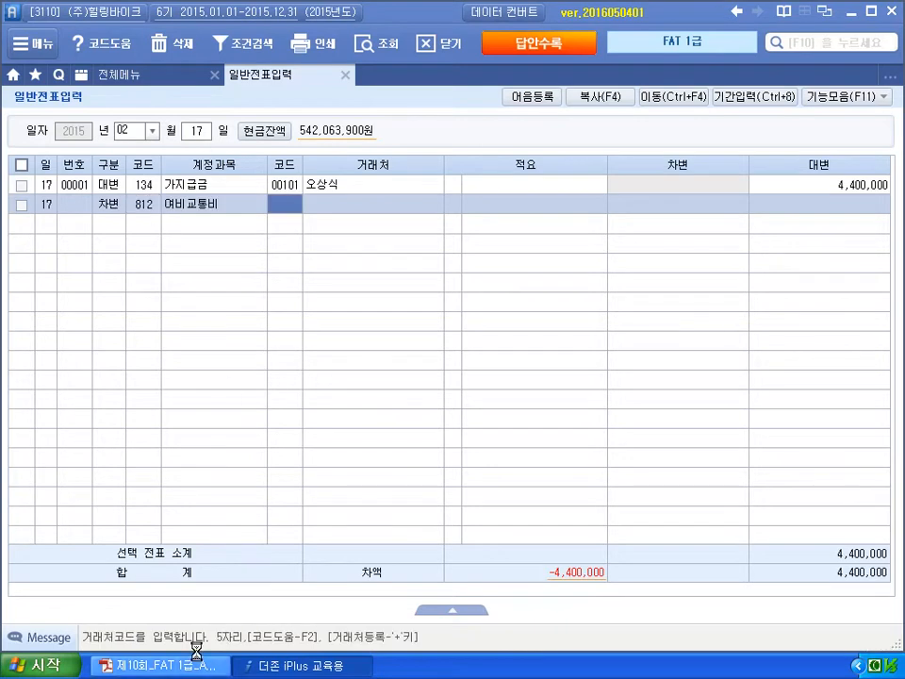
{"action": "left_click", "coordinate": [198, 655]}
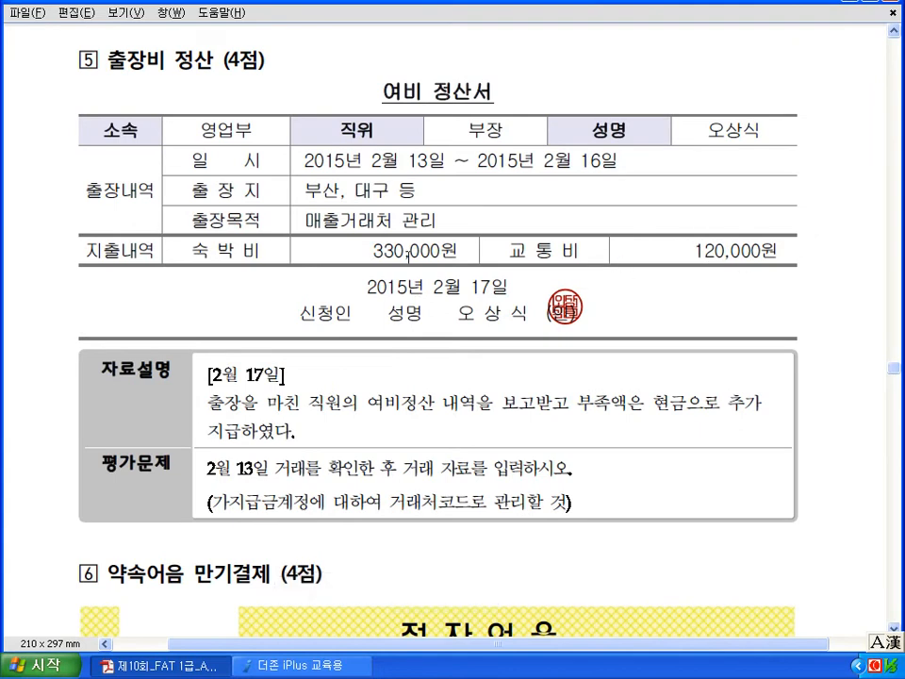
{"action": "left_click", "coordinate": [319, 667]}
{"action": "key", "text": "Return"}
{"action": "key", "text": "Return"}
{"action": "key", "text": "Return"}
{"action": "key", "text": "Return"}
{"action": "type", "text": "4"}
{"action": "key", "text": "Return"}
- Correct the 가지급금 credit from 4,400,000 to 400,000
{"action": "key", "text": "Up"}
{"action": "key", "text": "Up"}
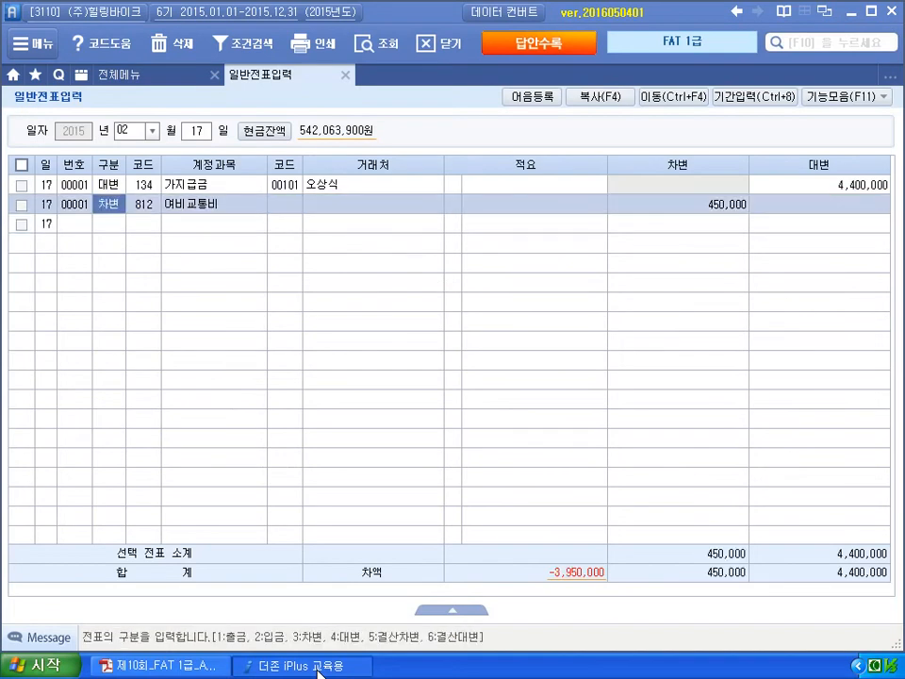
{"action": "key", "text": "Return"}
{"action": "key", "text": "Return"}
{"action": "key", "text": "Return"}
{"action": "key", "text": "Return"}
{"action": "key", "text": "Return"}
{"action": "key", "text": "Return"}
{"action": "key", "text": "Return"}
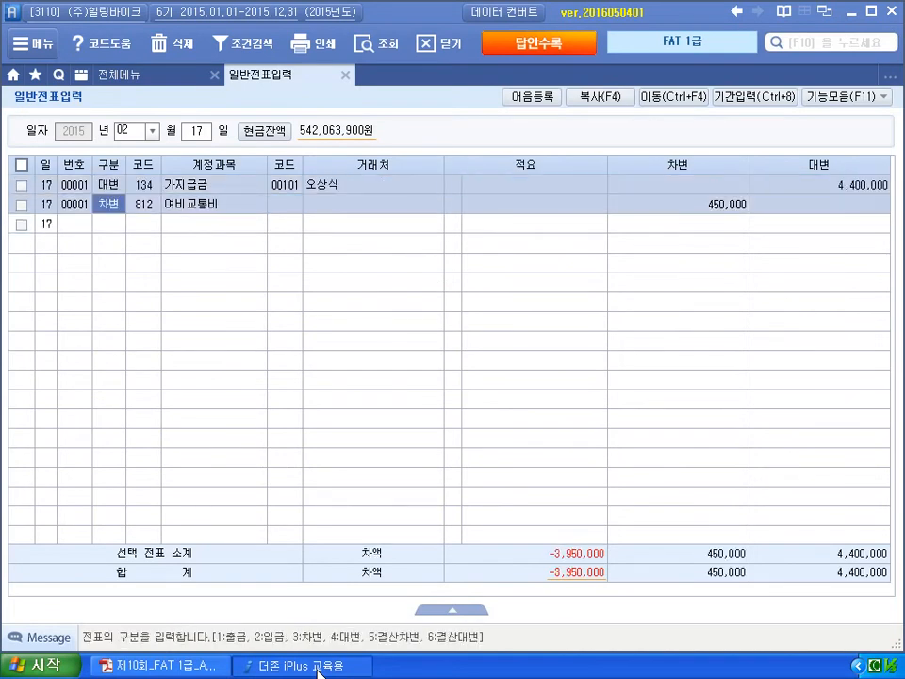
{"action": "key", "text": "Up"}
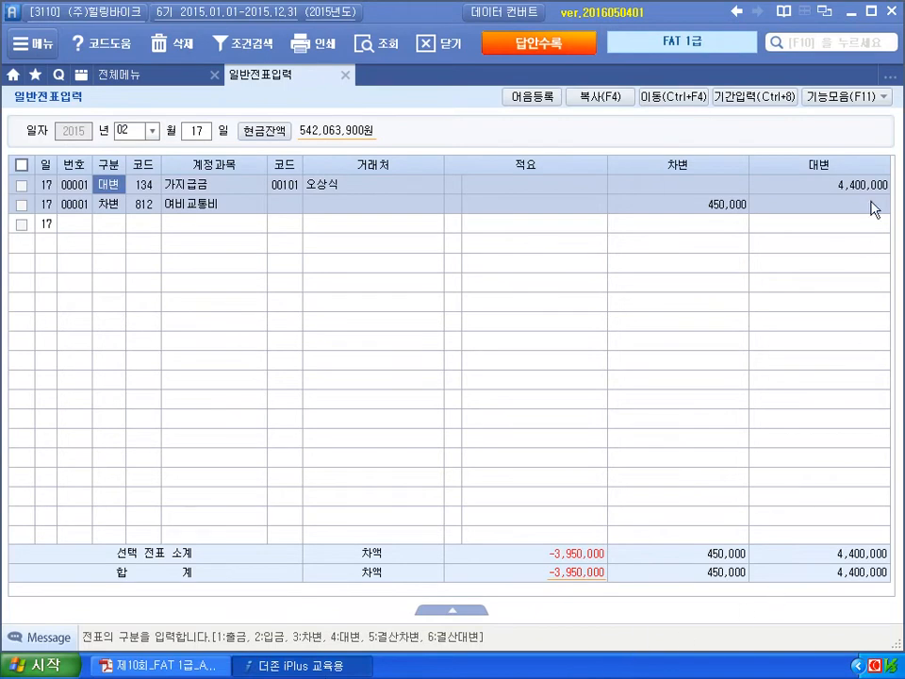
{"action": "left_click", "coordinate": [868, 187]}
{"action": "type", "text": "400,000"}
{"action": "key", "text": "Return"}
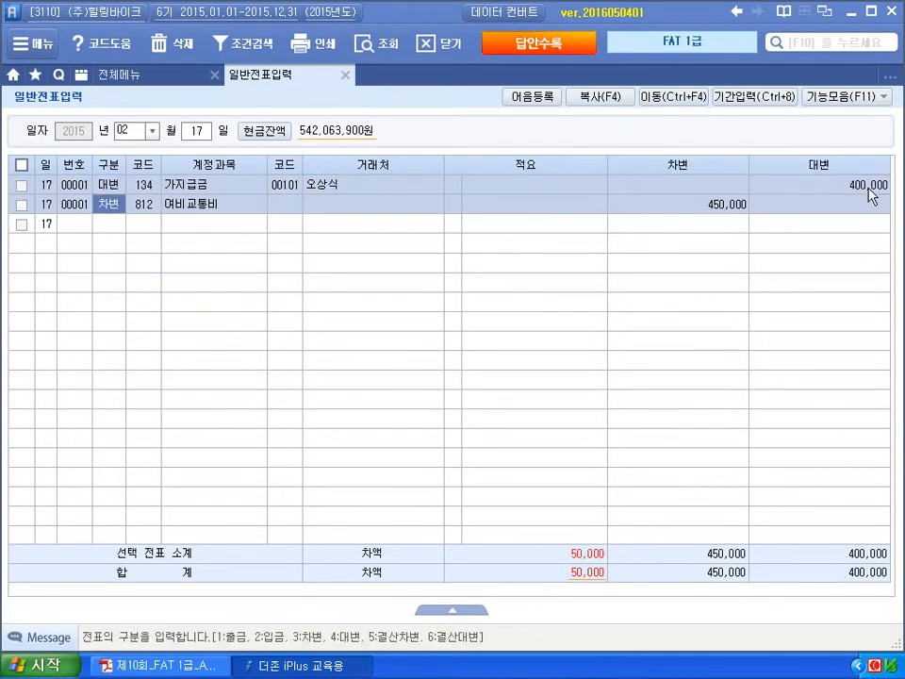
- Add a 대변 현금 (101) row of 50,000 to balance the voucher
{"action": "key", "text": "Down"}
{"action": "type", "text": "4"}
{"action": "key", "text": "Return"}
{"action": "type", "text": "101"}
{"action": "key", "text": "Return"}
{"action": "key", "text": "Return"}
{"action": "key", "text": "Return"}
{"action": "key", "text": "Return"}
{"action": "type", "text": "5"}
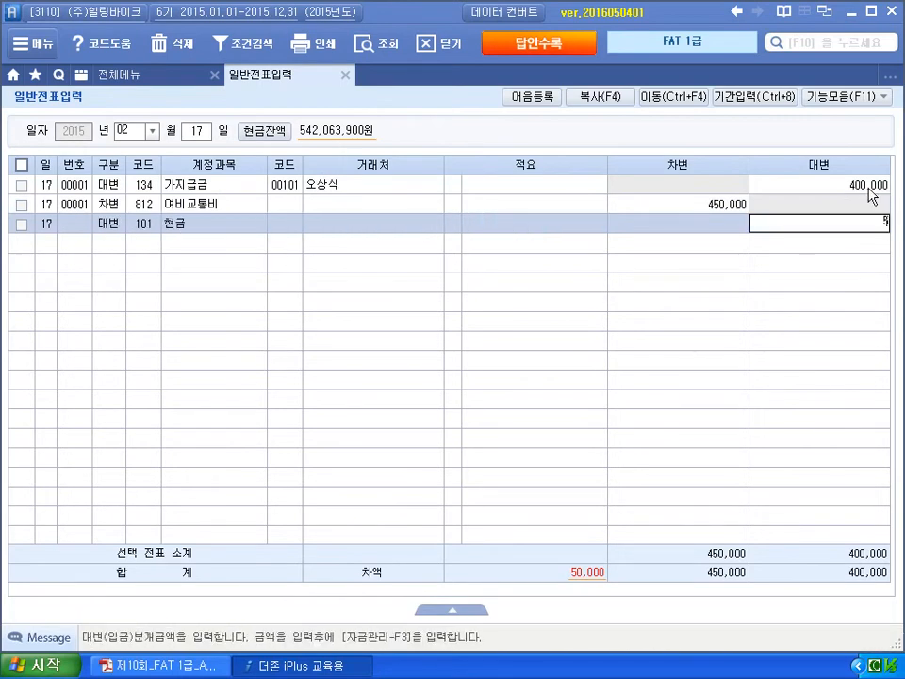
{"action": "key", "text": "Return"}
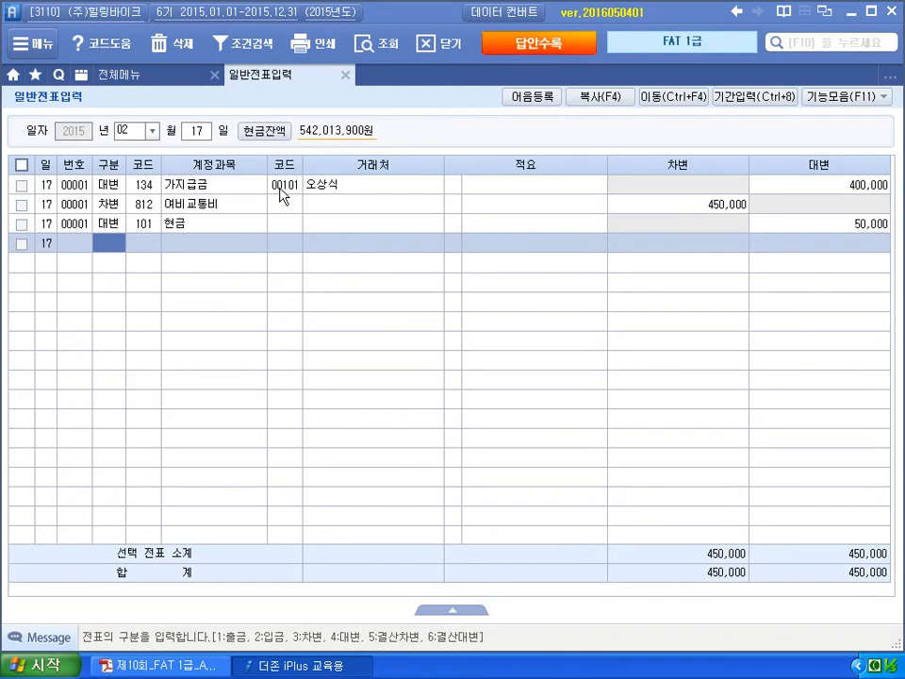
{"action": "left_click", "coordinate": [279, 188]}
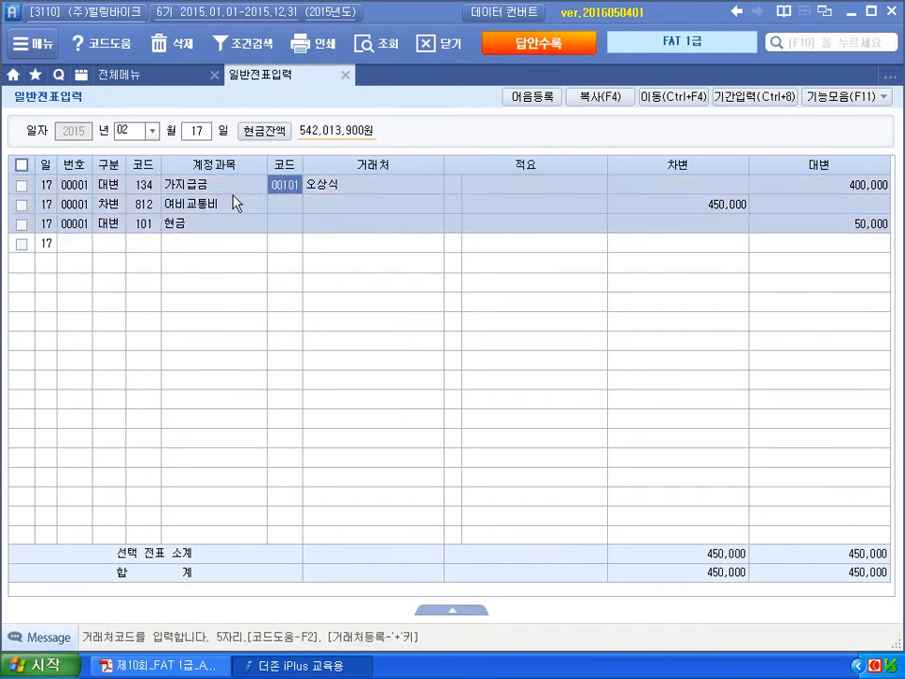
{"action": "left_click", "coordinate": [195, 135]}
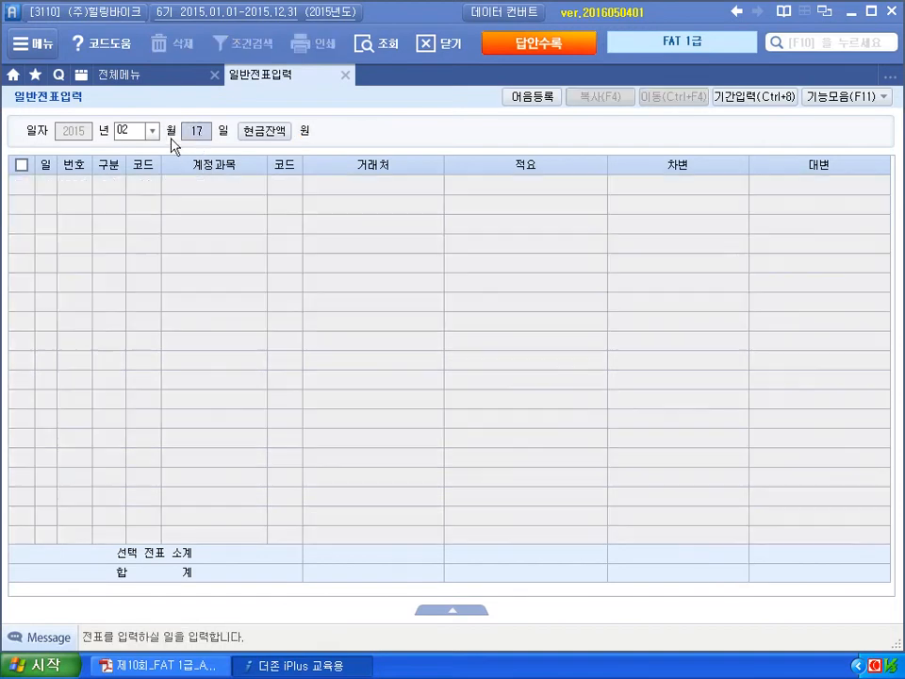
{"action": "type", "text": "13"}
{"action": "key", "text": "Return"}
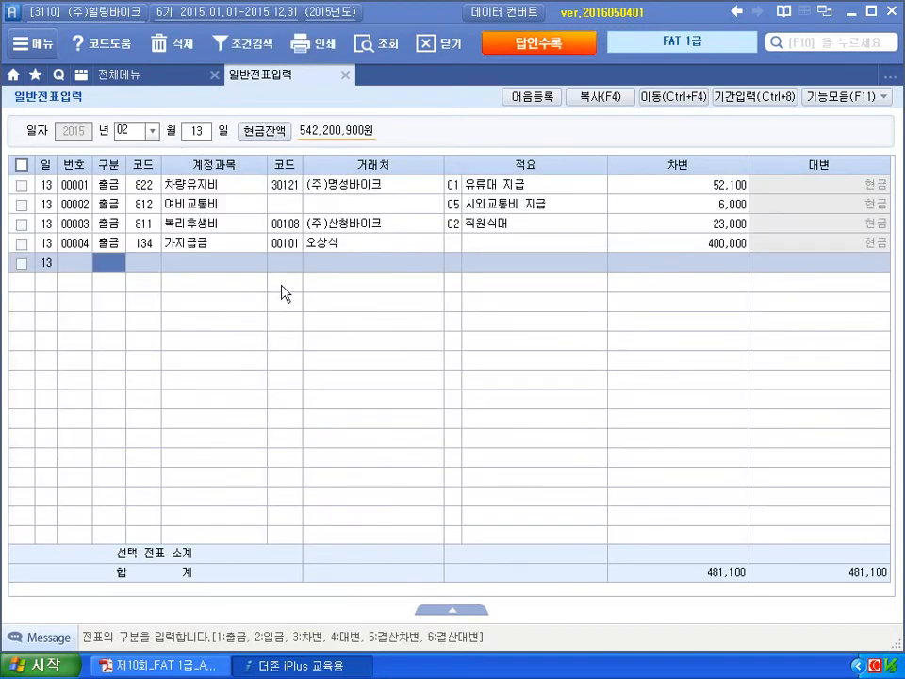
{"action": "left_click", "coordinate": [287, 244]}
{"action": "left_click", "coordinate": [202, 132]}
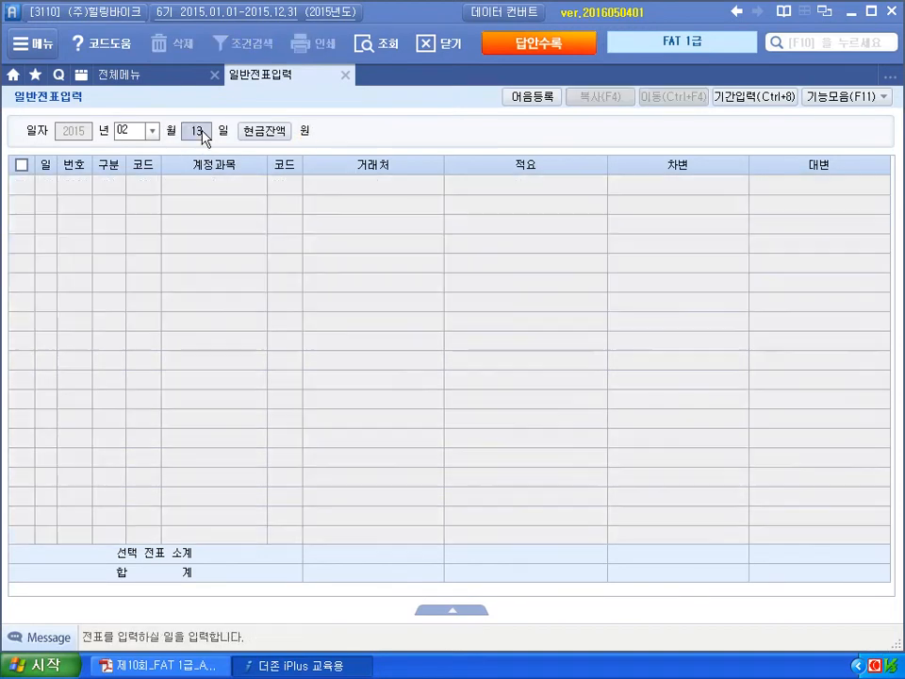
{"action": "type", "text": "15"}
{"action": "key", "text": "Return"}
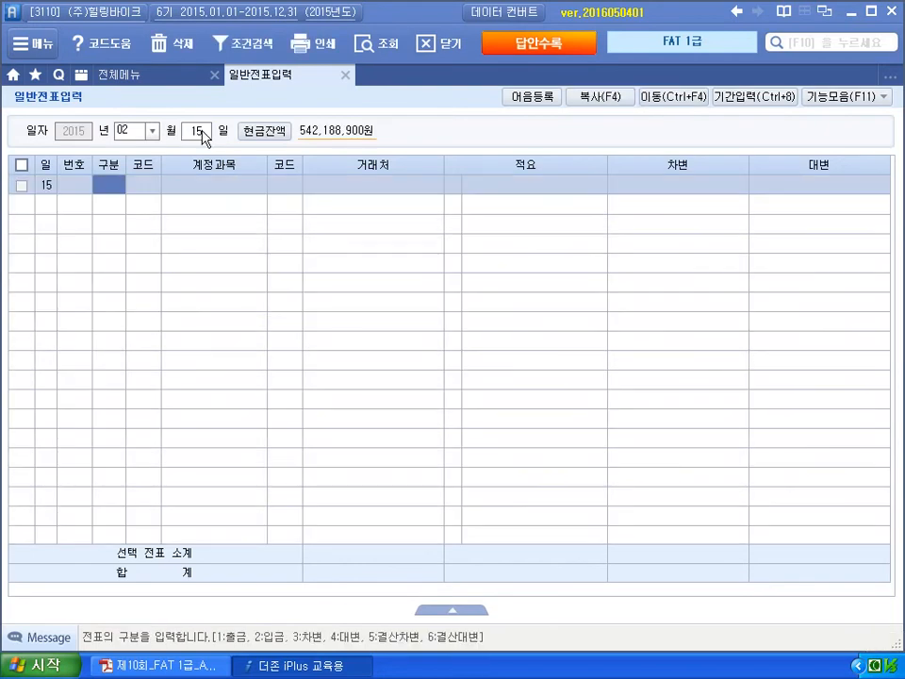
{"action": "left_click", "coordinate": [202, 132]}
{"action": "type", "text": "17"}
{"action": "key", "text": "Return"}
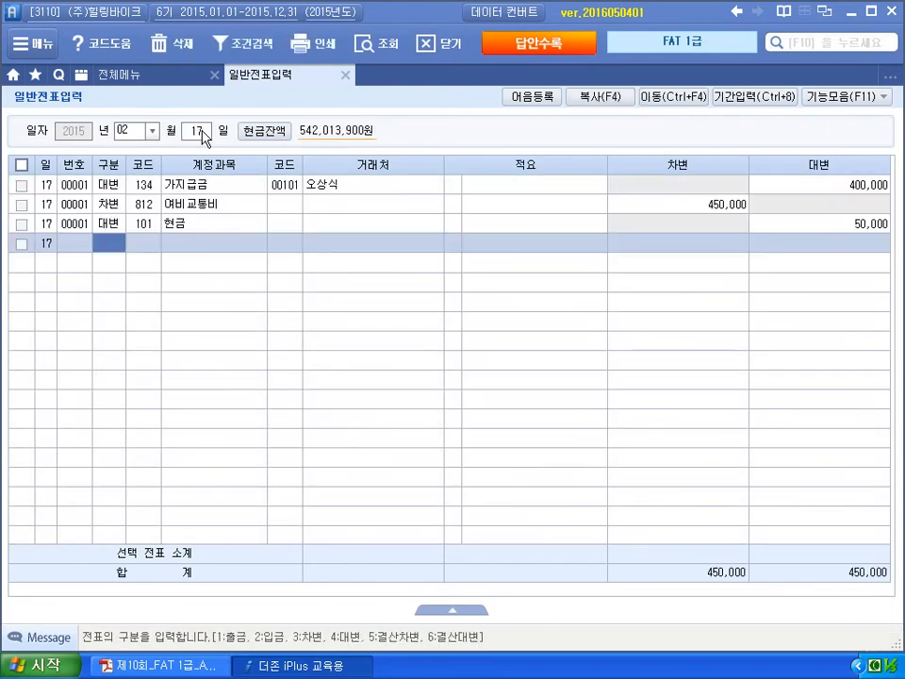
{"action": "left_click", "coordinate": [292, 187]}
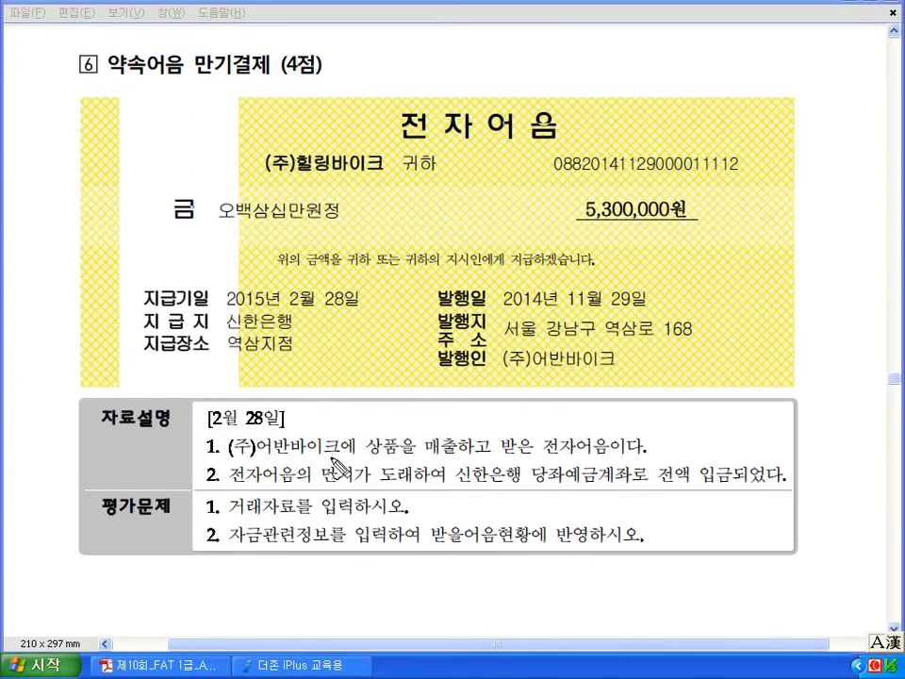
{"action": "left_click_drag", "start_coordinate": [543, 459], "coordinate": [605, 456]}
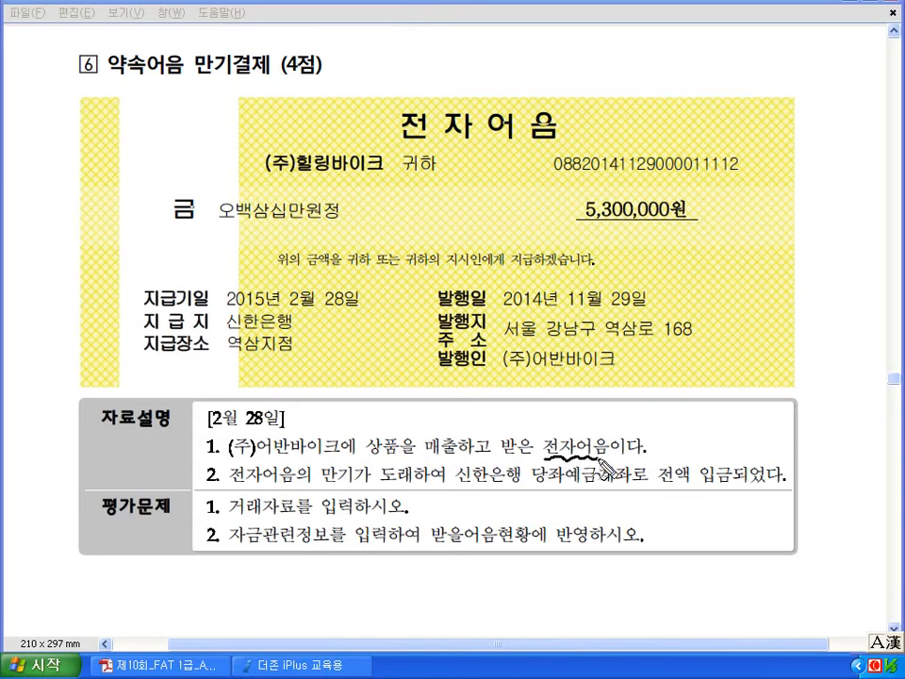
{"action": "mouse_move", "coordinate": [406, 415]}
{"action": "left_mouse_down"}
{"action": "mouse_move", "coordinate": [398, 396]}
{"action": "mouse_move", "coordinate": [424, 403]}
{"action": "mouse_move", "coordinate": [441, 422]}
{"action": "mouse_move", "coordinate": [499, 404]}
{"action": "mouse_move", "coordinate": [513, 420]}
{"action": "left_mouse_up"}
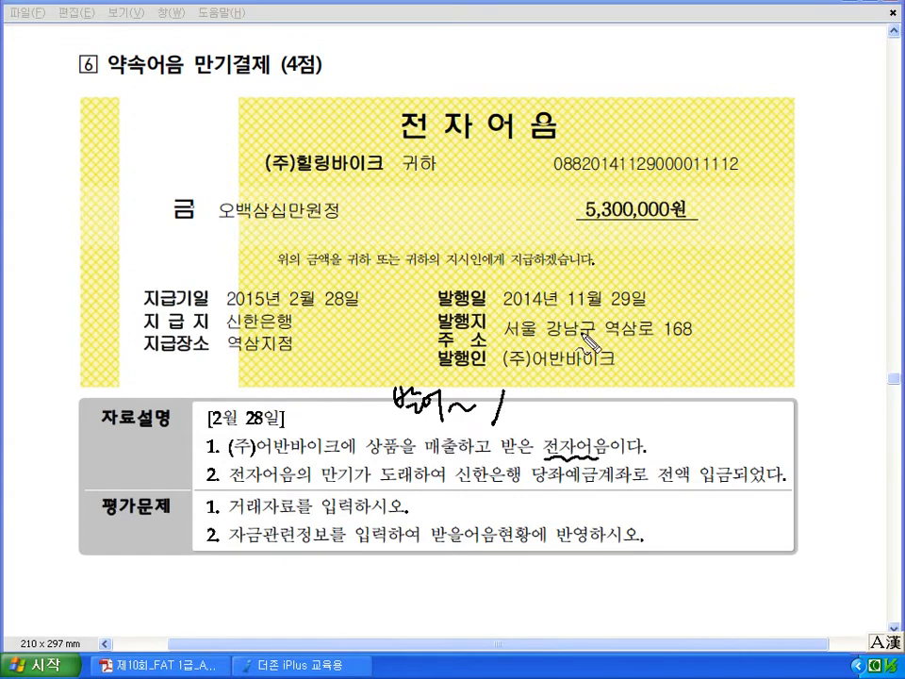
{"action": "left_click_drag", "start_coordinate": [565, 311], "coordinate": [646, 307]}
{"action": "left_click_drag", "start_coordinate": [414, 421], "coordinate": [449, 417]}
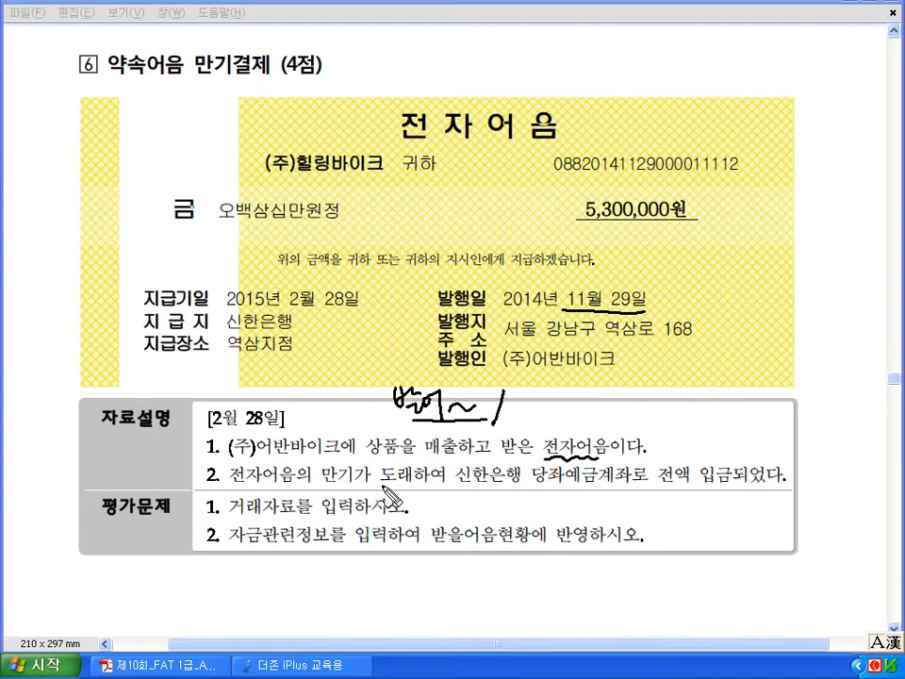
{"action": "mouse_move", "coordinate": [350, 306]}
{"action": "left_mouse_down"}
{"action": "mouse_move", "coordinate": [300, 319]}
{"action": "mouse_move", "coordinate": [348, 275]}
{"action": "mouse_move", "coordinate": [353, 307]}
{"action": "left_mouse_up"}
{"action": "mouse_move", "coordinate": [463, 424]}
{"action": "left_mouse_down"}
{"action": "mouse_move", "coordinate": [490, 475]}
{"action": "mouse_move", "coordinate": [571, 512]}
{"action": "left_mouse_up"}
{"action": "mouse_move", "coordinate": [566, 500]}
{"action": "left_mouse_down"}
{"action": "mouse_move", "coordinate": [573, 511]}
{"action": "mouse_move", "coordinate": [561, 515]}
{"action": "left_mouse_up"}
{"action": "left_click_drag", "start_coordinate": [499, 495], "coordinate": [500, 524]}
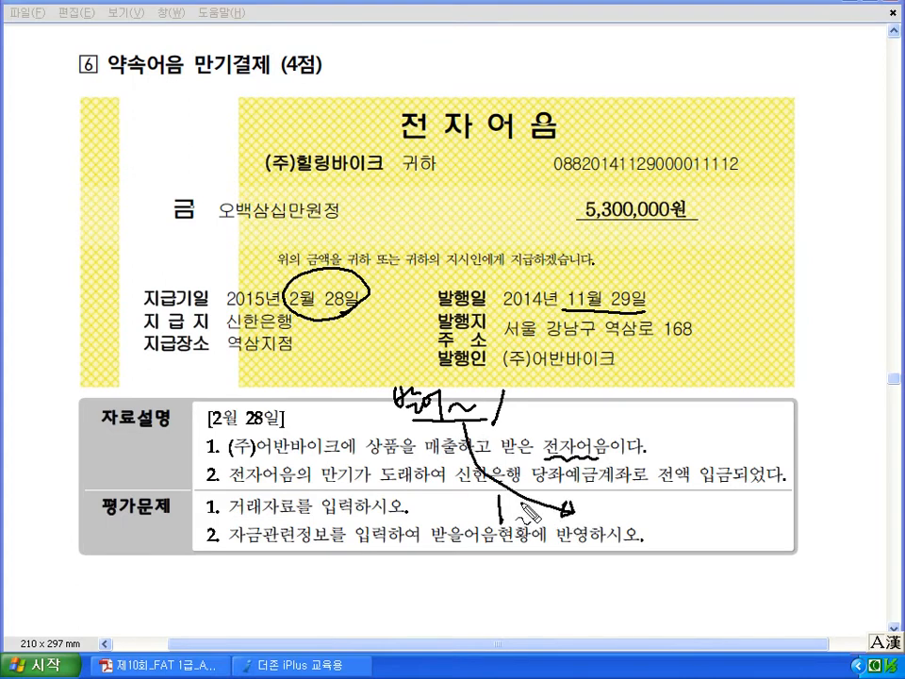
{"action": "left_click_drag", "start_coordinate": [558, 485], "coordinate": [627, 484]}
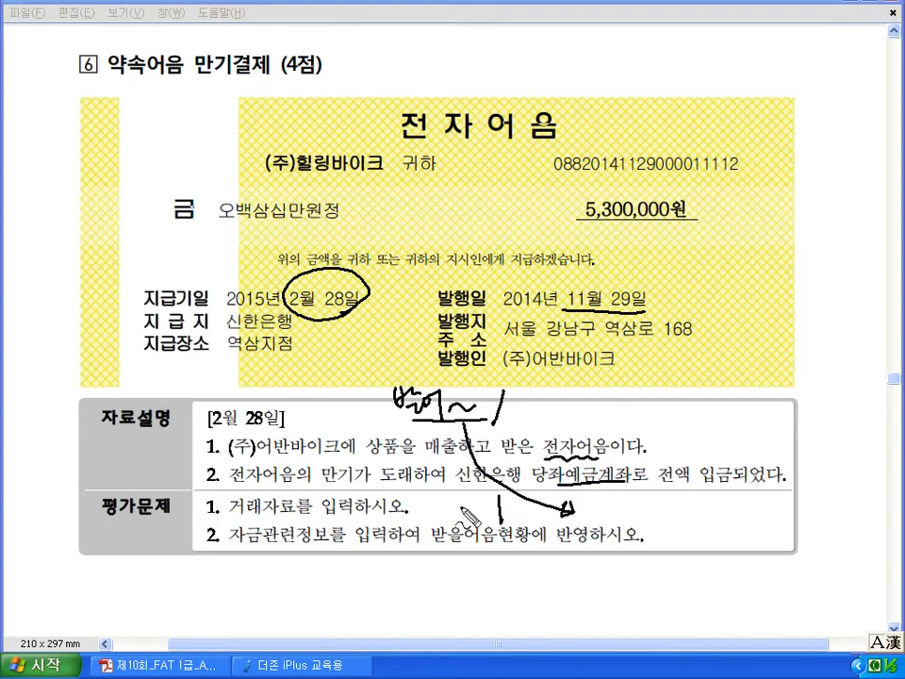
{"action": "mouse_move", "coordinate": [426, 503]}
{"action": "left_mouse_down"}
{"action": "mouse_move", "coordinate": [435, 517]}
{"action": "mouse_move", "coordinate": [465, 514]}
{"action": "left_mouse_up"}
{"action": "left_click_drag", "start_coordinate": [459, 519], "coordinate": [468, 516]}
{"action": "mouse_move", "coordinate": [471, 498]}
{"action": "left_mouse_down"}
{"action": "mouse_move", "coordinate": [472, 522]}
{"action": "mouse_move", "coordinate": [480, 515]}
{"action": "left_mouse_up"}
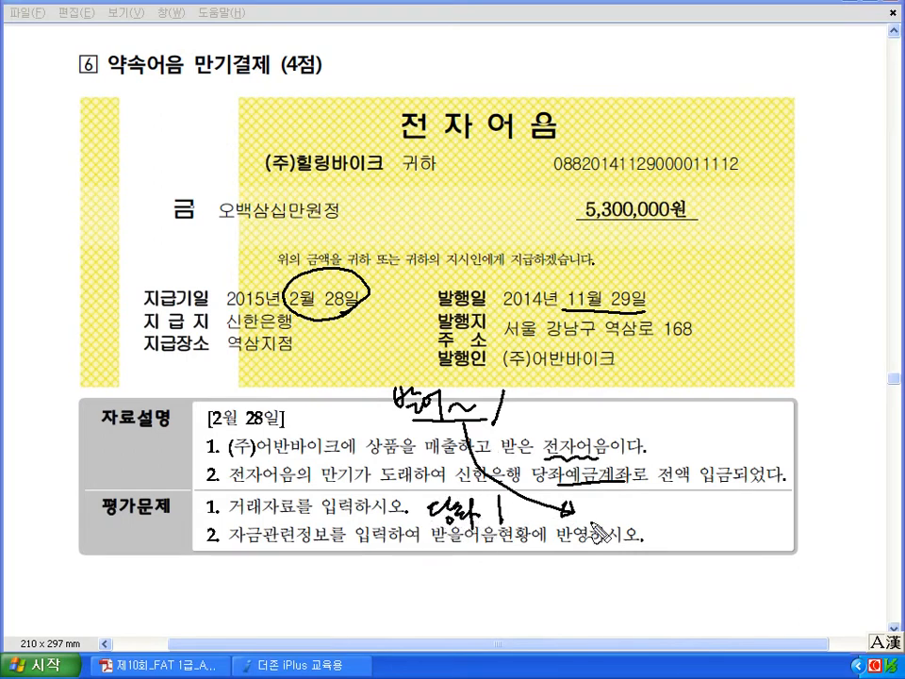
{"action": "left_click_drag", "start_coordinate": [443, 549], "coordinate": [514, 546]}
{"action": "left_click_drag", "start_coordinate": [231, 543], "coordinate": [321, 543]}
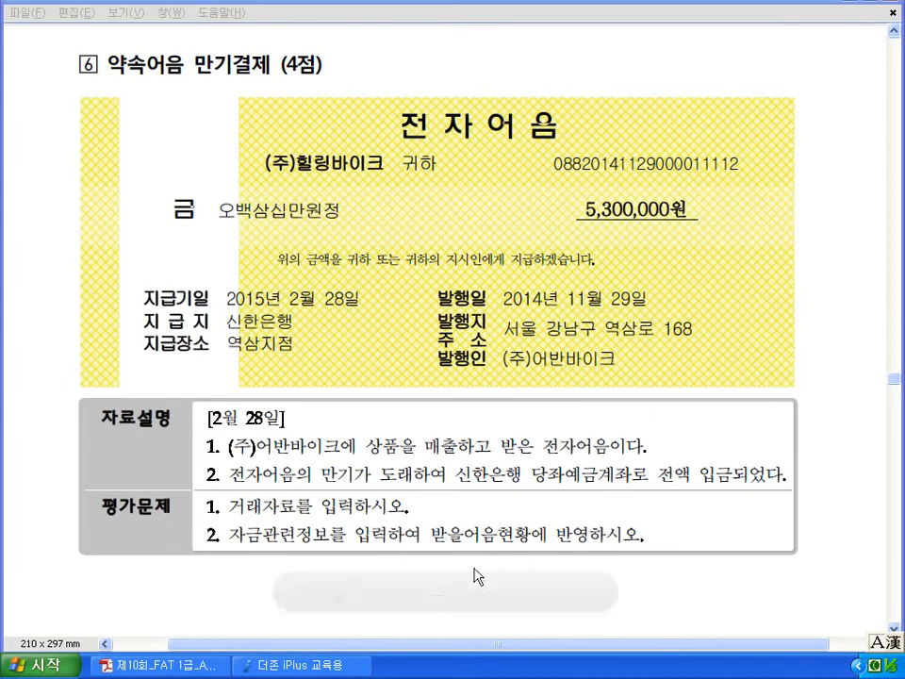
{"action": "key", "text": "alt+Tab"}
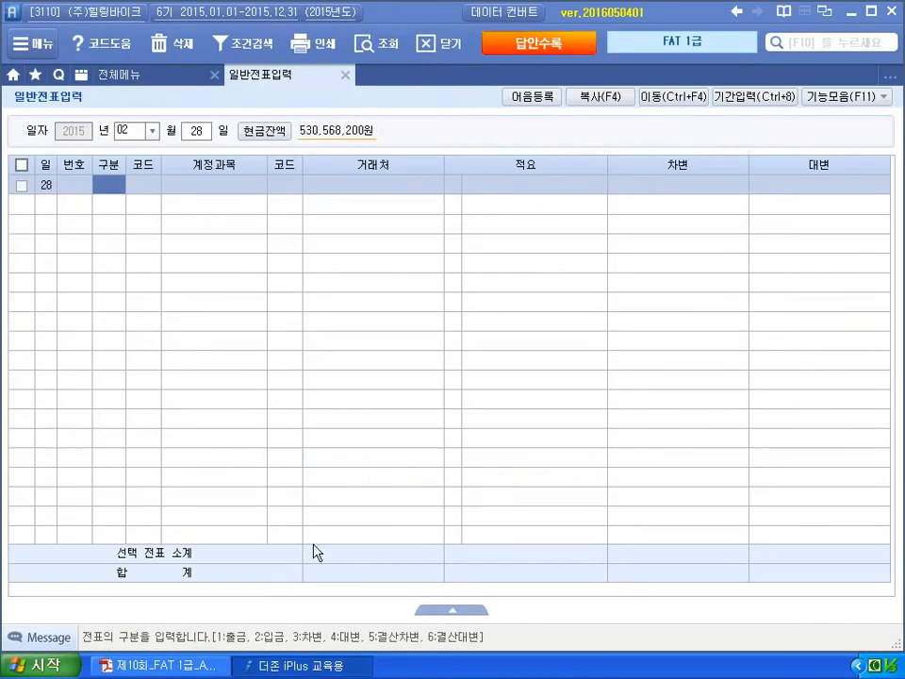
- Add a 대변 받을어음 (110) row with partner (주)어반바이크
{"action": "type", "text": "4"}
{"action": "key", "text": "Return"}
{"action": "type", "text": "110"}
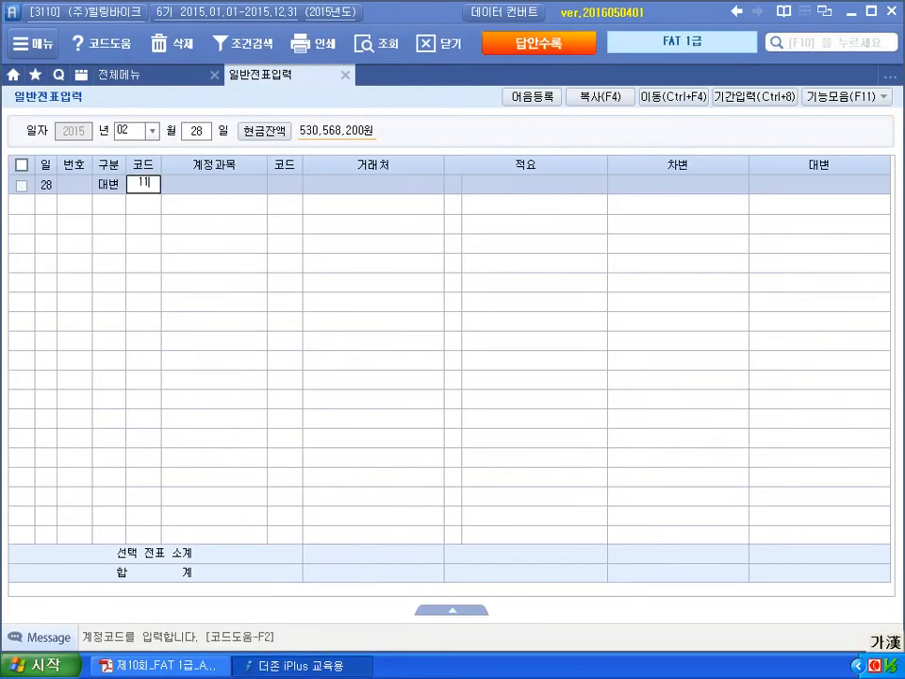
{"action": "key", "text": "Return"}
{"action": "type", "text": "미래"}
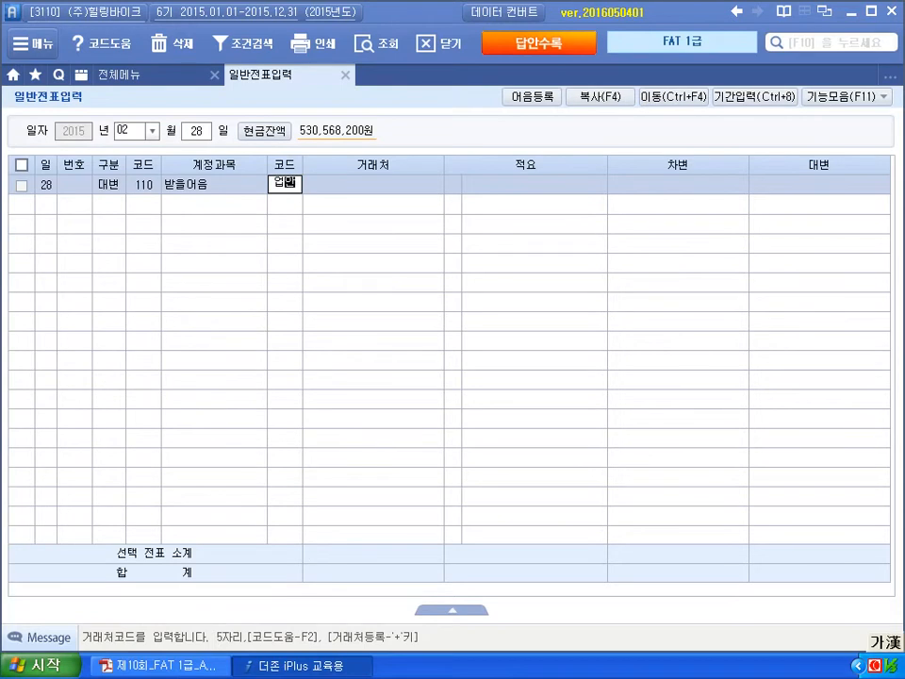
{"action": "key", "text": "Return"}
{"action": "key", "text": "Left"}
{"action": "type", "text": "어반"}
{"action": "key", "text": "Return"}
{"action": "key", "text": "Return"}
{"action": "key", "text": "Return"}
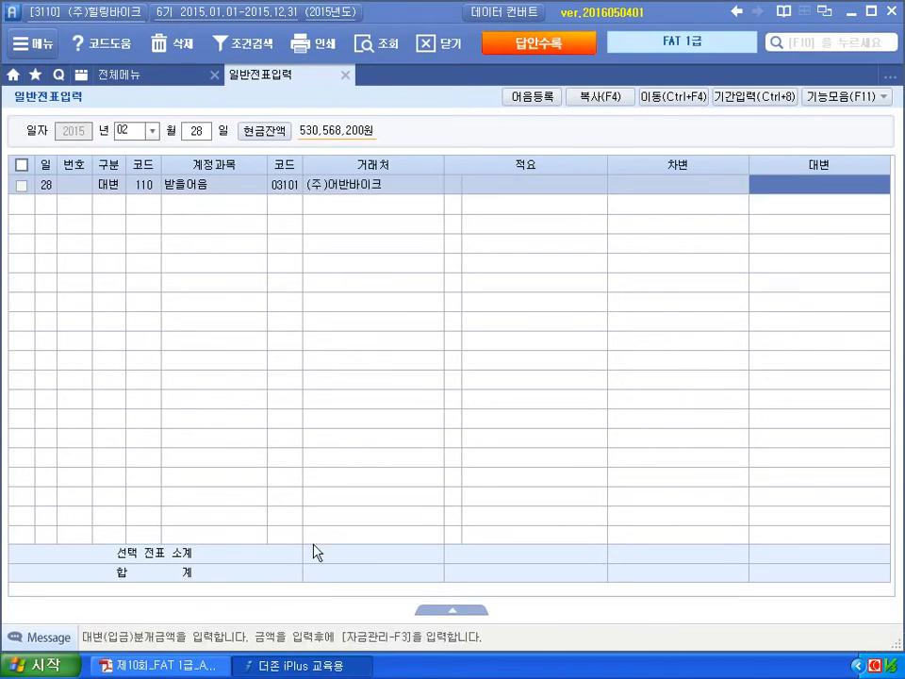
- Enter 5,300,000 as the 받을어음 credit amount, checked against the exam
{"action": "left_click", "coordinate": [201, 665]}
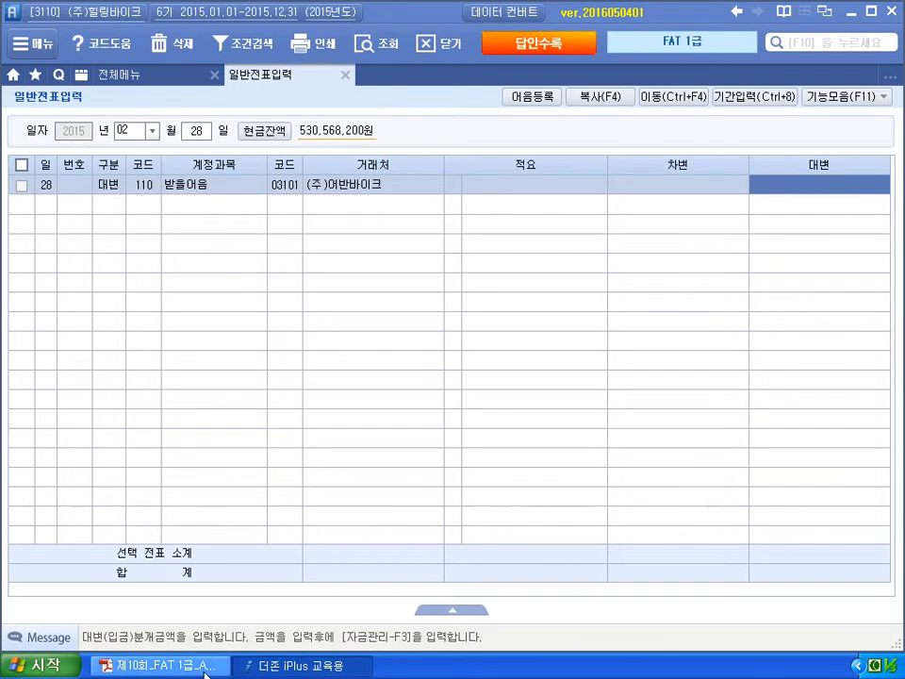
{"action": "left_click", "coordinate": [299, 664]}
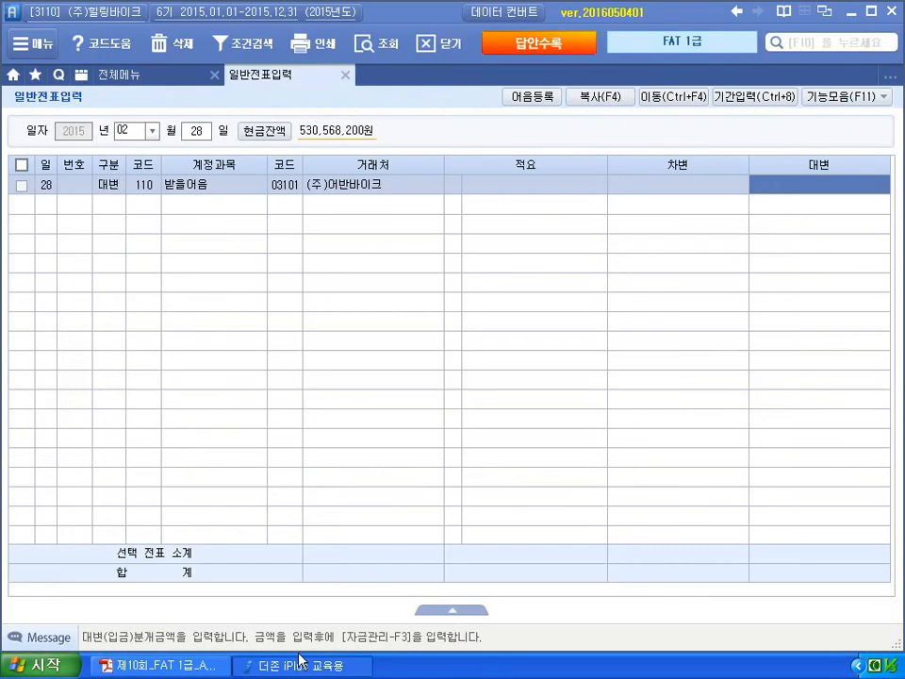
{"action": "type", "text": "5,300,000"}
{"action": "key", "text": "Return"}
- Add a 차변 당좌예금 (102) row at 신한은행 for 5,300,000
{"action": "type", "text": "3"}
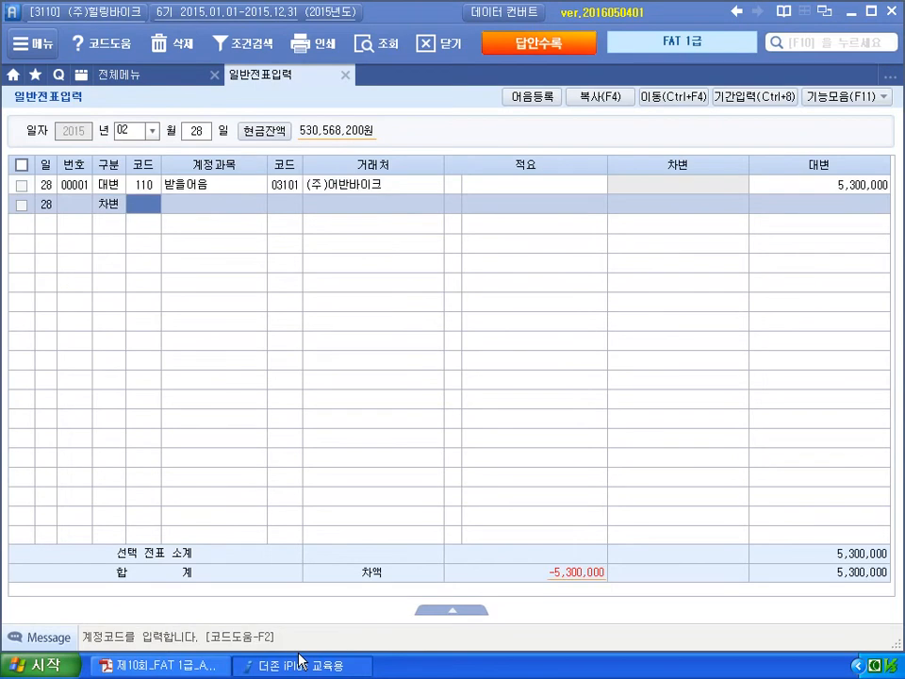
{"action": "type", "text": "102"}
{"action": "key", "text": "Return"}
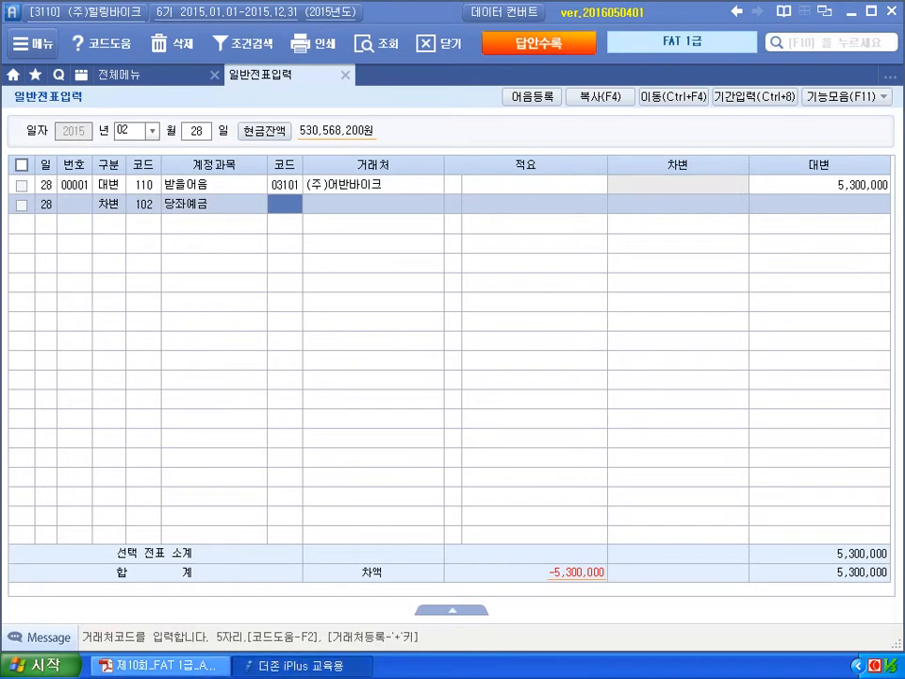
{"action": "left_click", "coordinate": [207, 666]}
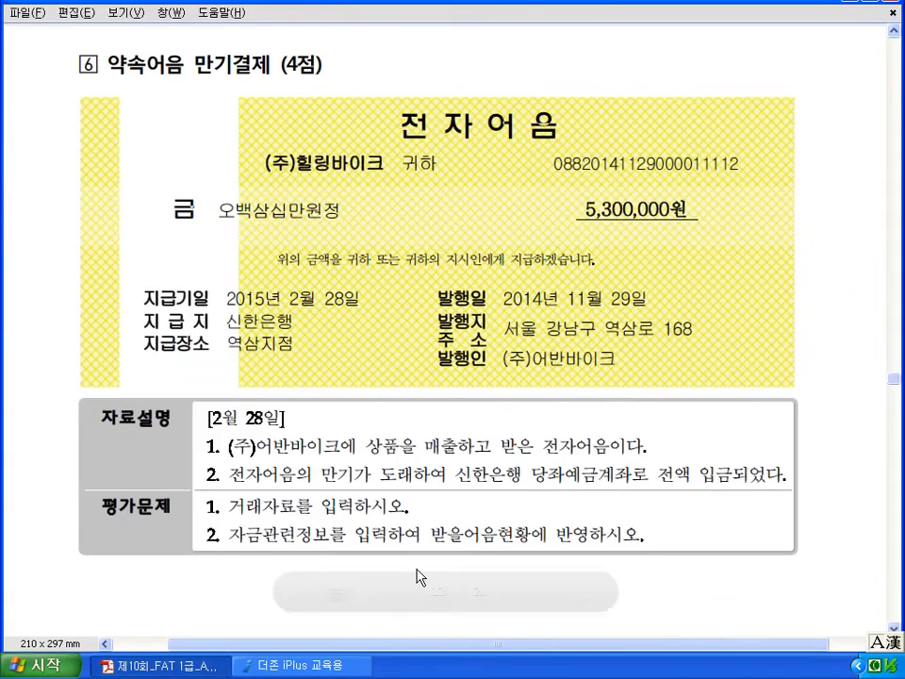
{"action": "left_click", "coordinate": [339, 669]}
{"action": "type", "text": "신한"}
{"action": "key", "text": "Return"}
{"action": "key", "text": "Return"}
{"action": "key", "text": "Return"}
{"action": "type", "text": "5300000"}
{"action": "key", "text": "Return"}
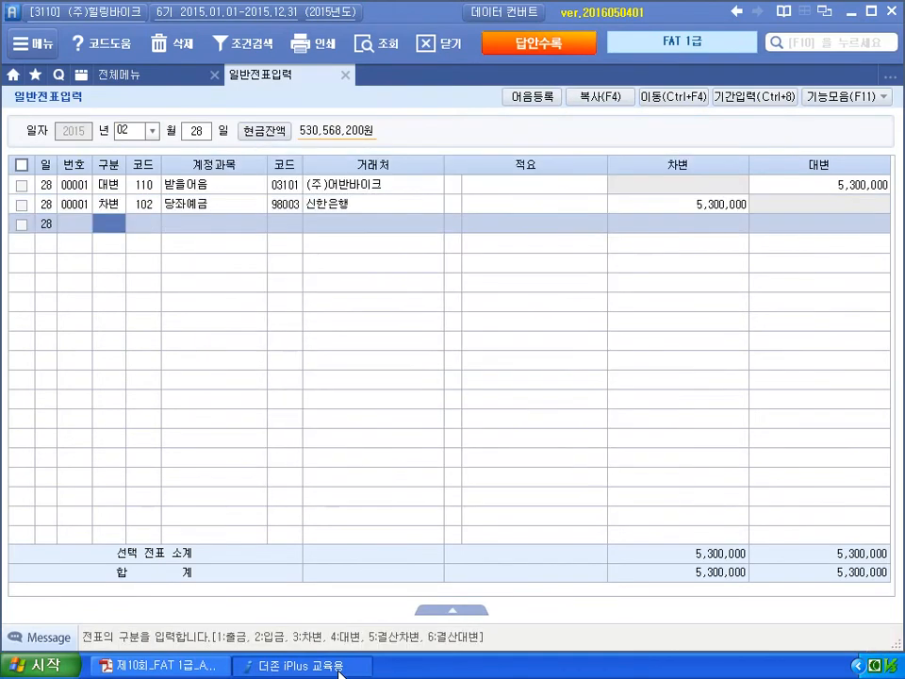
{"action": "left_click", "coordinate": [453, 186]}
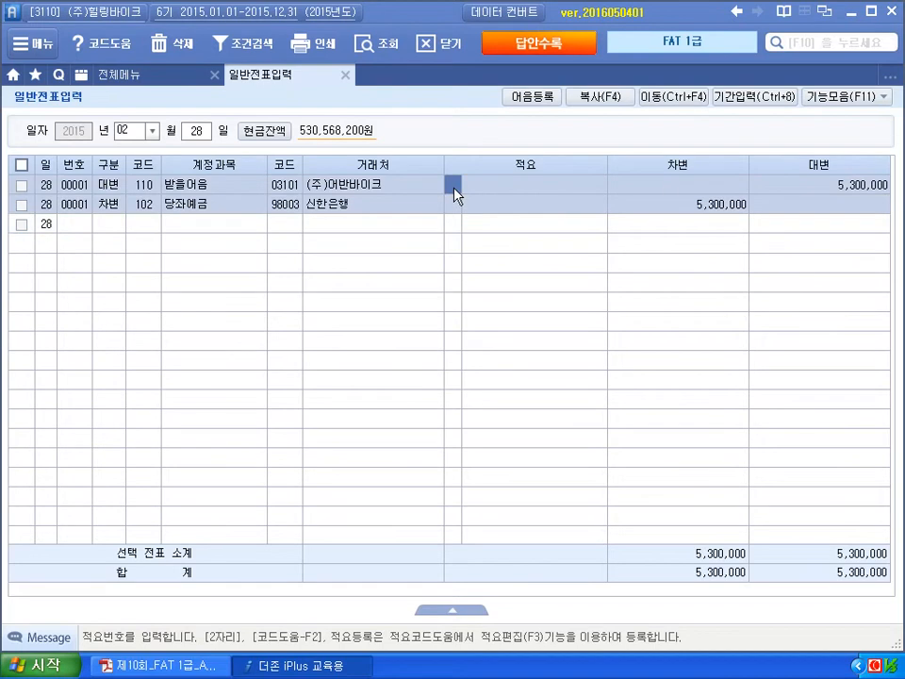
- In 자금관리, mark the 어반바이크 bill maturing 2015-02-28 as 4 (만기)
{"action": "left_click", "coordinate": [837, 99]}
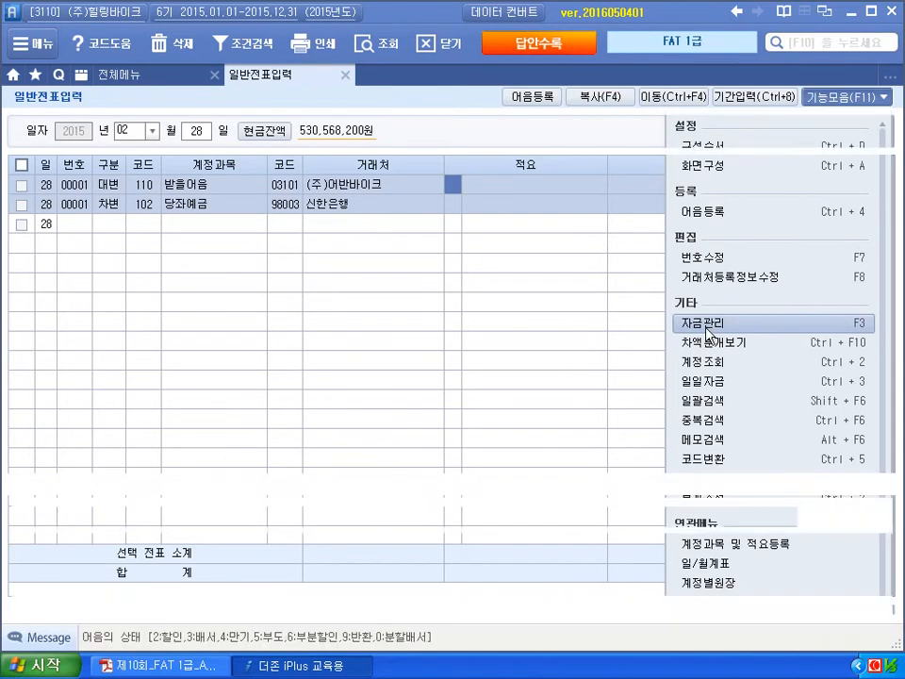
{"action": "left_click", "coordinate": [709, 326]}
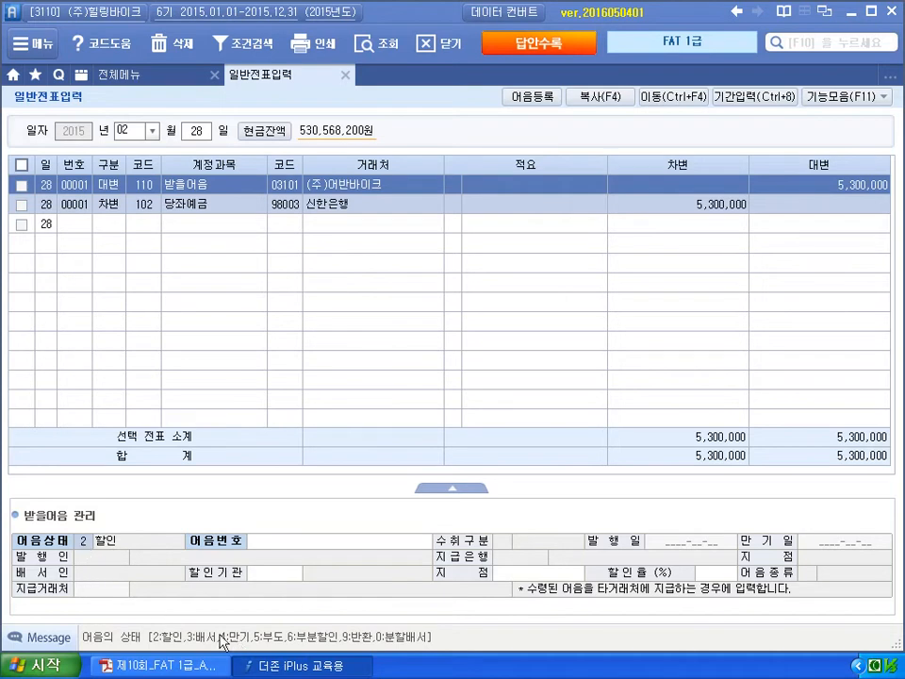
{"action": "type", "text": "4"}
{"action": "key", "text": "Return"}
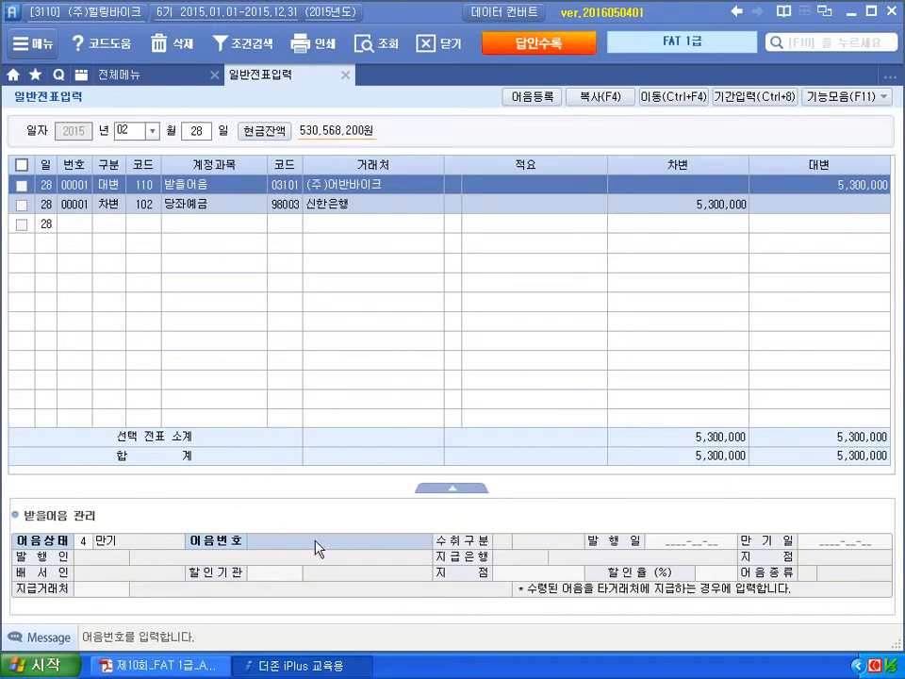
{"action": "key", "text": "F2"}
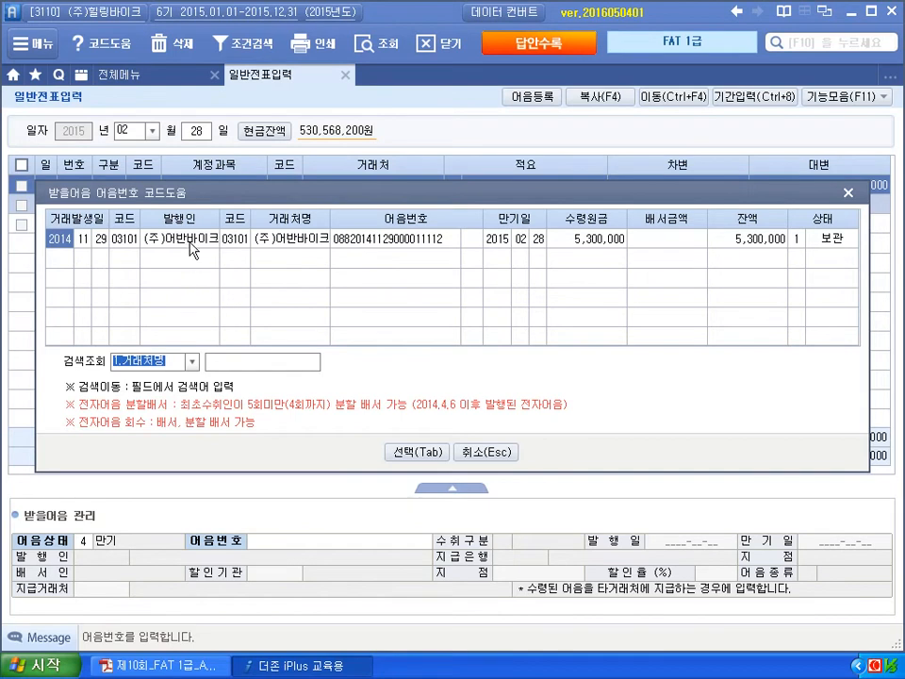
{"action": "left_click", "coordinate": [418, 451]}
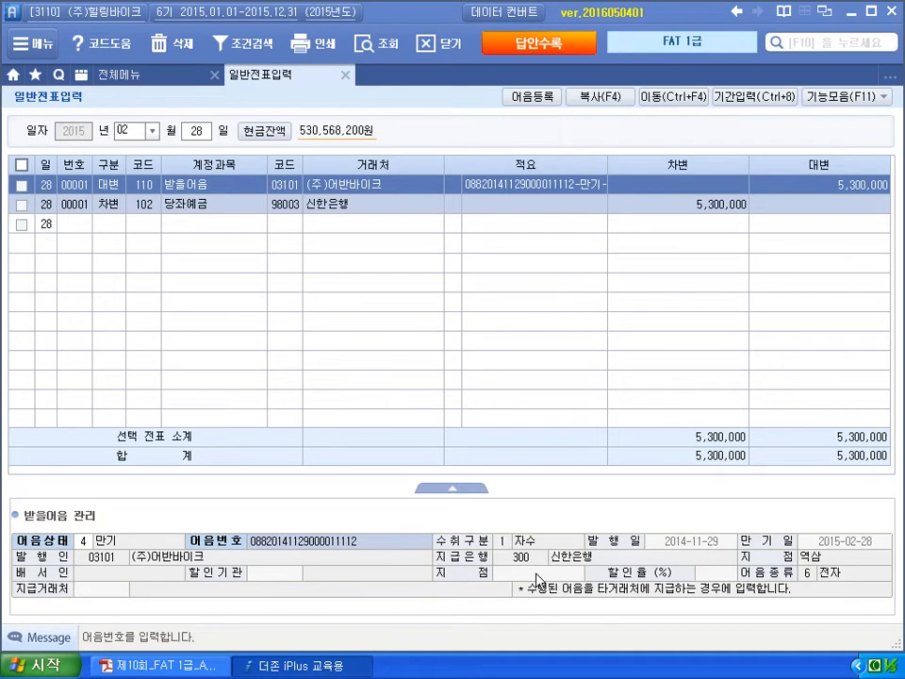
- Confirm the bill details, close 일반전표입력, and bring up exam 문제 3
{"action": "key", "text": "Return"}
{"action": "key", "text": "Return"}
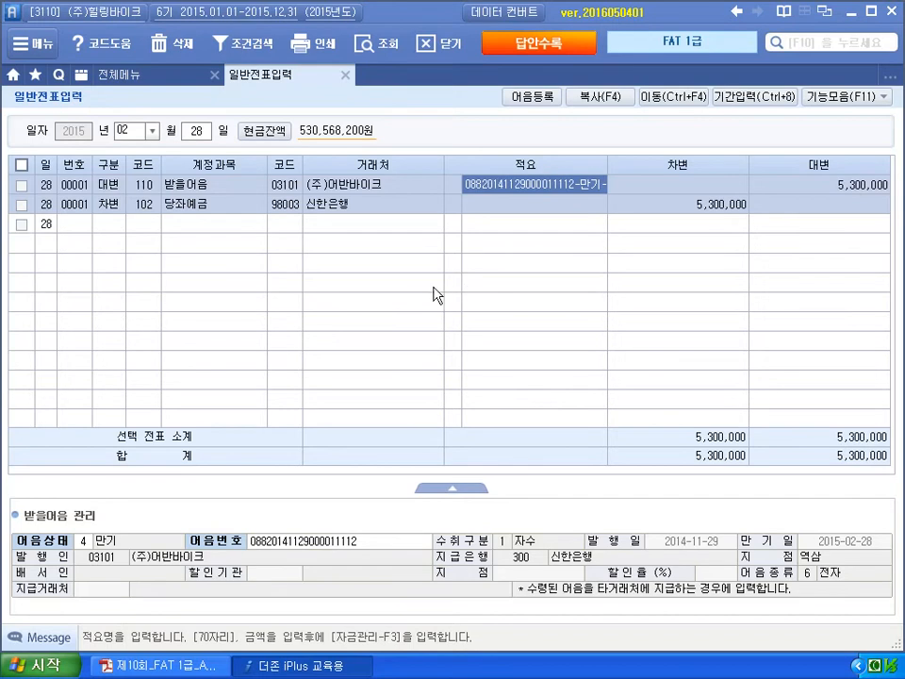
{"action": "key", "text": "Return"}
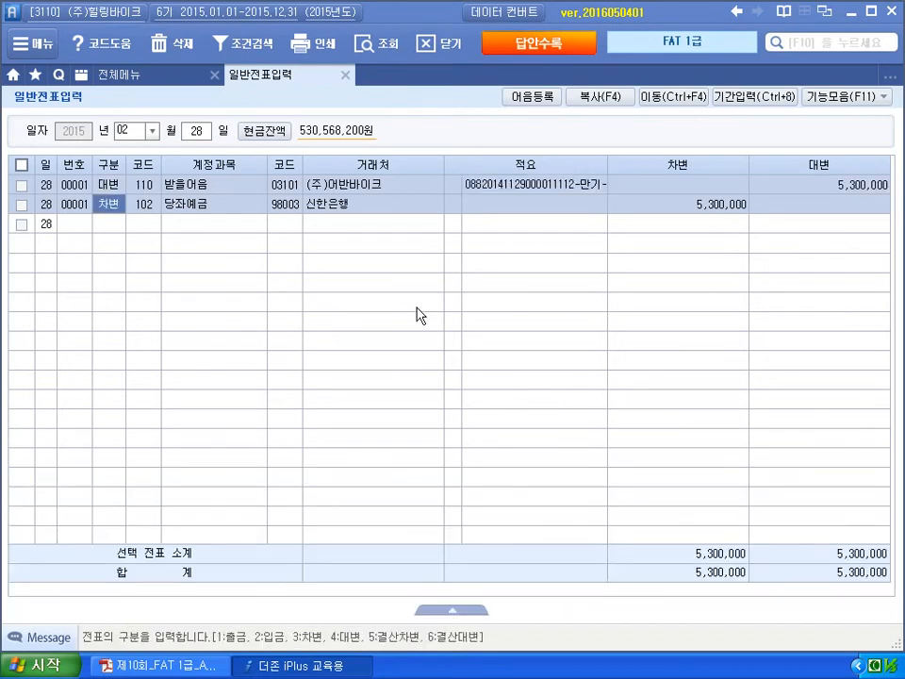
{"action": "left_click", "coordinate": [345, 75]}
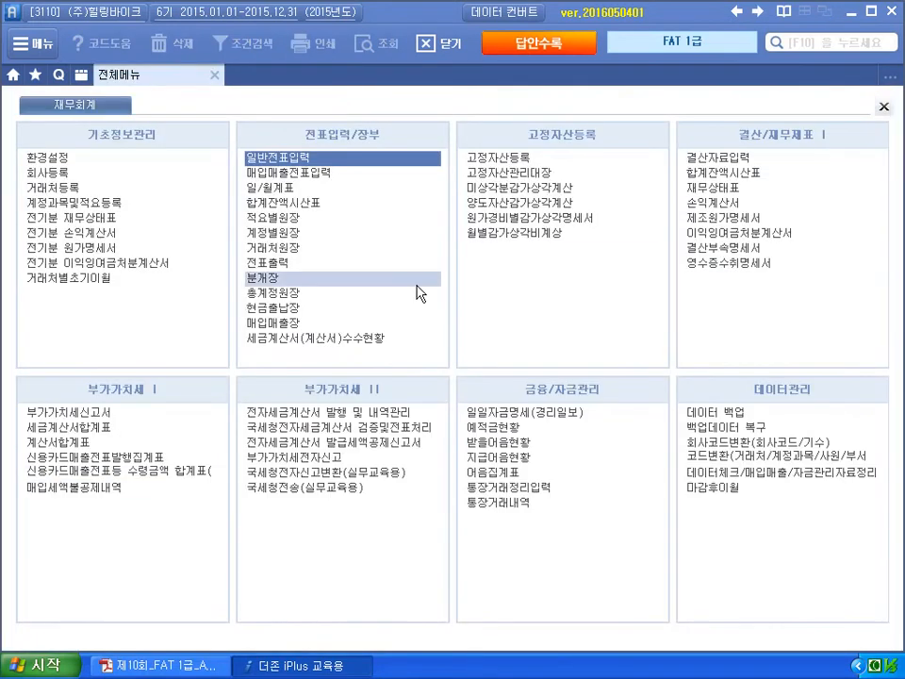
{"action": "key", "text": "alt+Tab"}
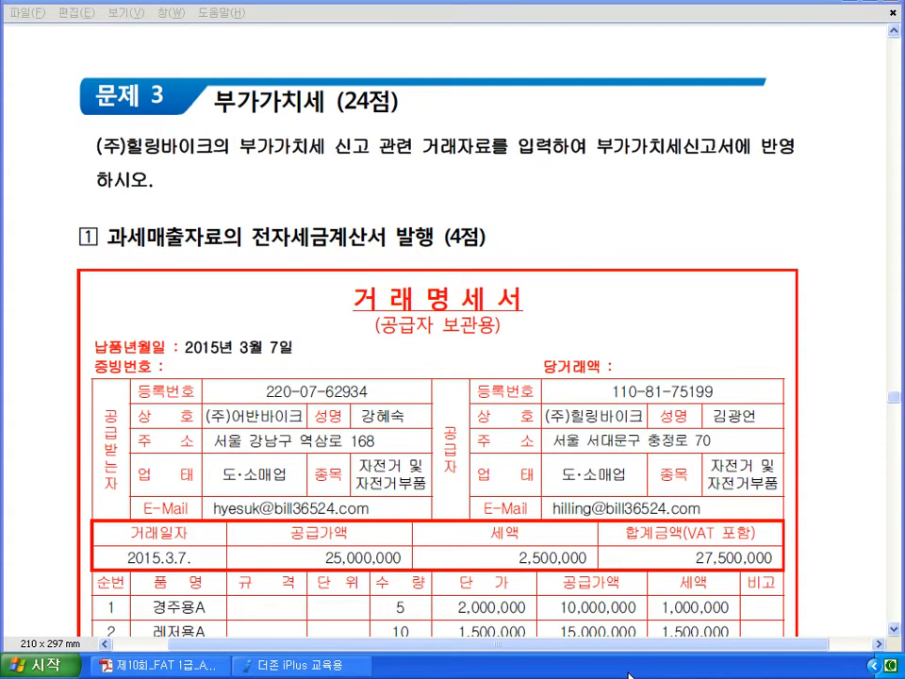
{"action": "scroll", "coordinate": [591, 202], "scroll_direction": "down", "scroll_amount": 3}
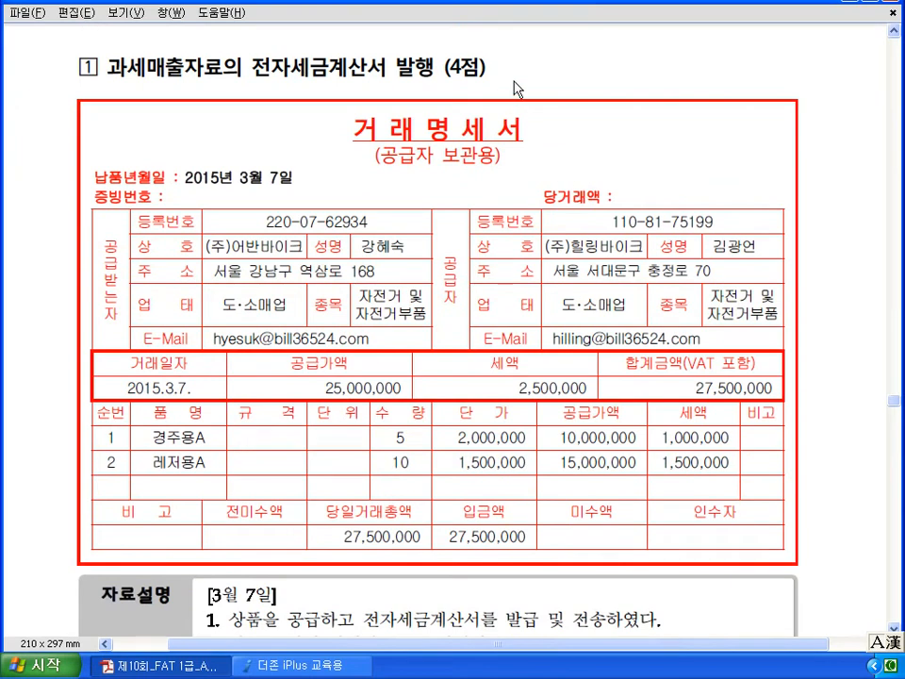
{"action": "scroll", "coordinate": [522, 70], "scroll_direction": "down", "scroll_amount": 2}
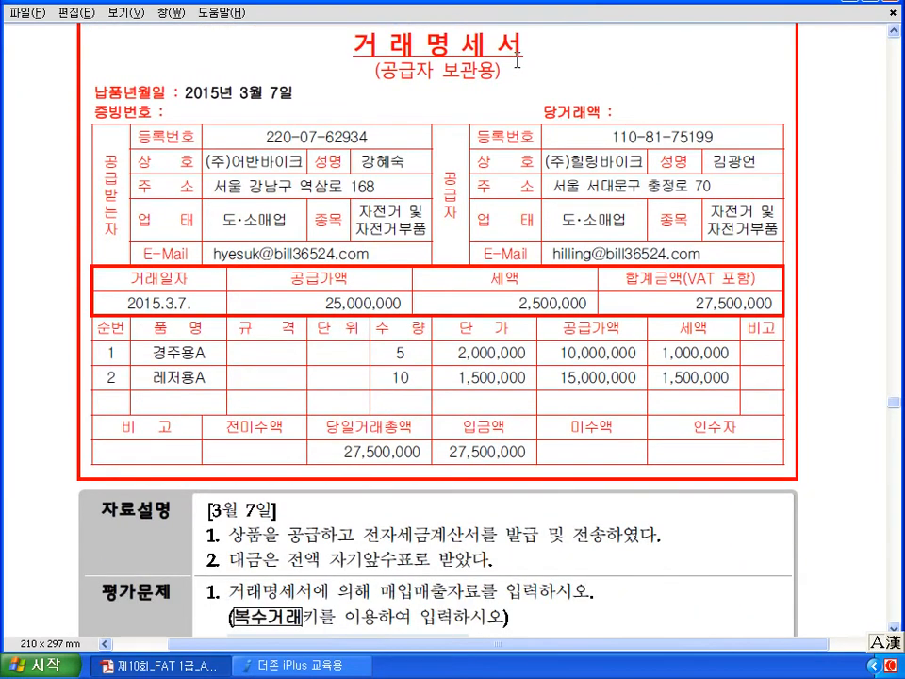
{"action": "scroll", "coordinate": [517, 60], "scroll_direction": "down", "scroll_amount": 2}
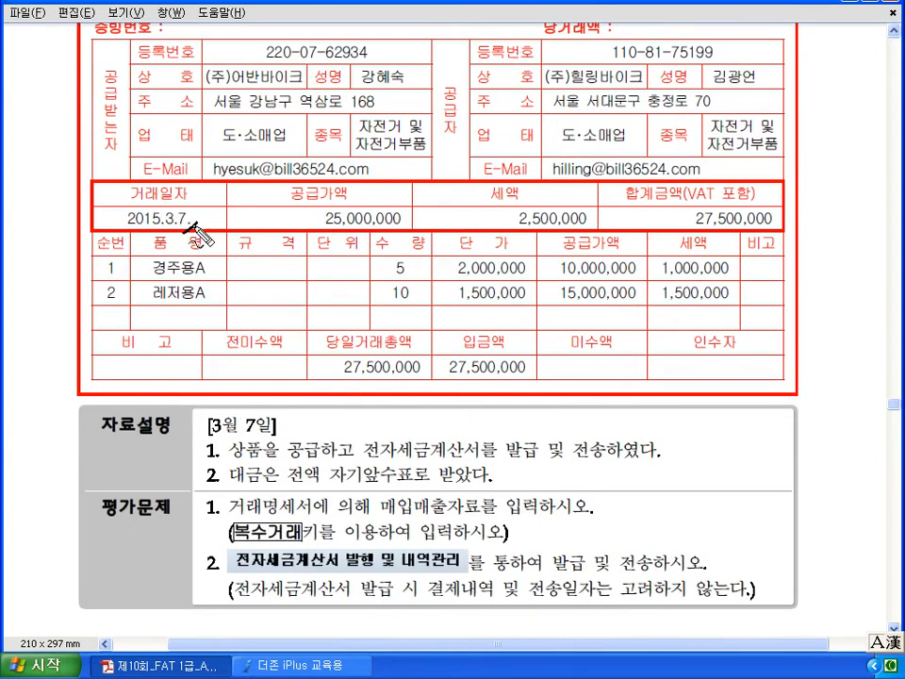
{"action": "left_click_drag", "start_coordinate": [179, 195], "coordinate": [189, 226]}
{"action": "left_click_drag", "start_coordinate": [215, 436], "coordinate": [256, 435]}
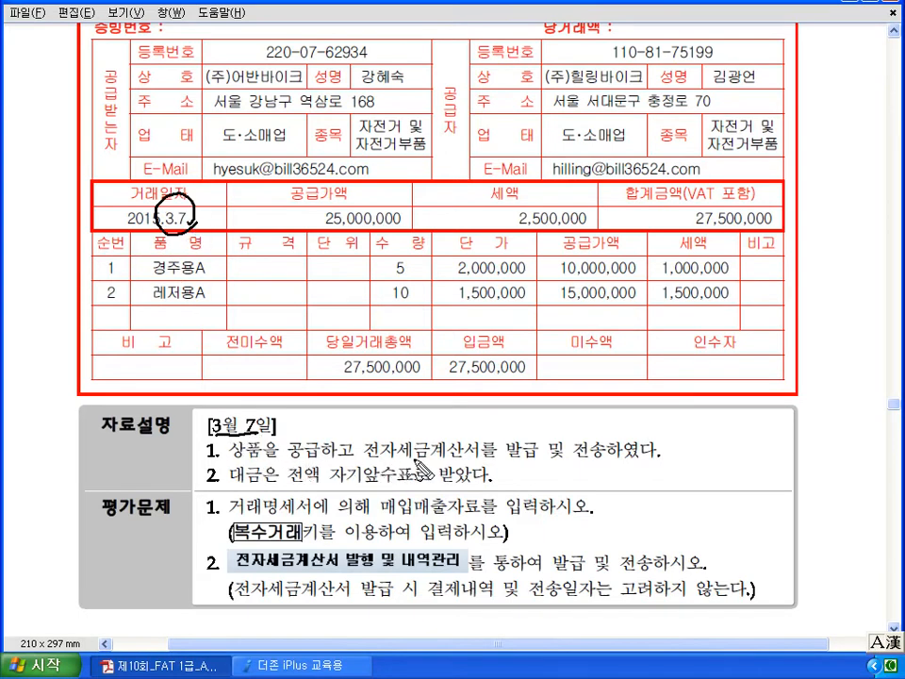
{"action": "mouse_move", "coordinate": [528, 460]}
{"action": "left_mouse_down"}
{"action": "mouse_move", "coordinate": [523, 431]}
{"action": "mouse_move", "coordinate": [541, 477]}
{"action": "mouse_move", "coordinate": [524, 394]}
{"action": "mouse_move", "coordinate": [535, 405]}
{"action": "left_mouse_up"}
{"action": "mouse_move", "coordinate": [582, 471]}
{"action": "left_mouse_down"}
{"action": "mouse_move", "coordinate": [600, 474]}
{"action": "mouse_move", "coordinate": [606, 452]}
{"action": "mouse_move", "coordinate": [666, 424]}
{"action": "mouse_move", "coordinate": [649, 430]}
{"action": "left_mouse_up"}
{"action": "left_click_drag", "start_coordinate": [289, 486], "coordinate": [396, 490]}
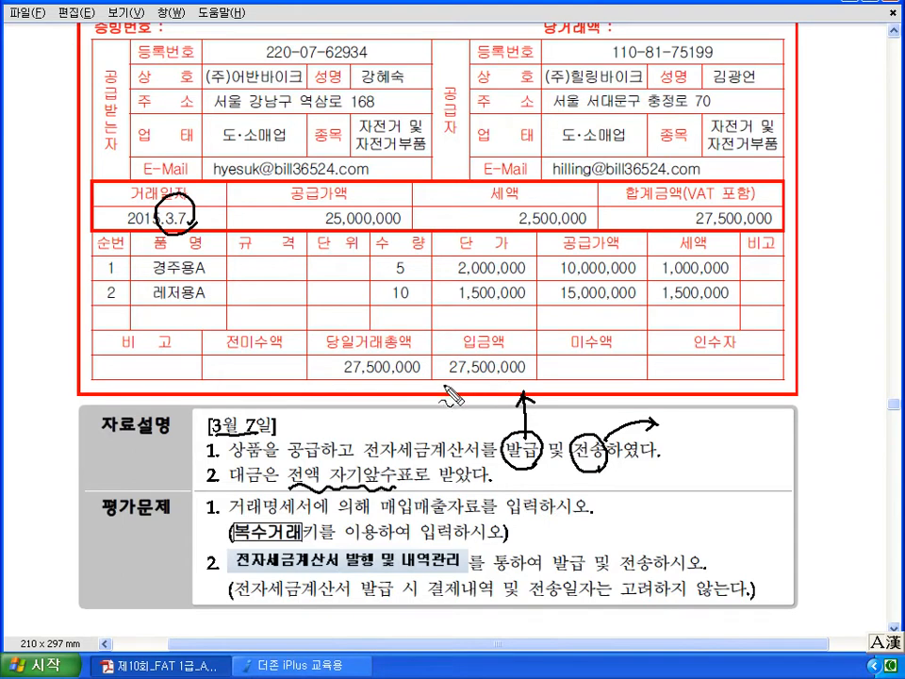
{"action": "left_click_drag", "start_coordinate": [442, 373], "coordinate": [446, 378]}
{"action": "mouse_move", "coordinate": [439, 384]}
{"action": "left_mouse_down"}
{"action": "mouse_move", "coordinate": [453, 380]}
{"action": "mouse_move", "coordinate": [448, 389]}
{"action": "left_mouse_up"}
{"action": "mouse_move", "coordinate": [451, 387]}
{"action": "left_mouse_down"}
{"action": "mouse_move", "coordinate": [459, 383]}
{"action": "mouse_move", "coordinate": [458, 394]}
{"action": "left_mouse_up"}
{"action": "mouse_move", "coordinate": [458, 388]}
{"action": "left_mouse_down"}
{"action": "mouse_move", "coordinate": [466, 381]}
{"action": "mouse_move", "coordinate": [471, 391]}
{"action": "left_mouse_up"}
{"action": "left_click_drag", "start_coordinate": [475, 394], "coordinate": [479, 399]}
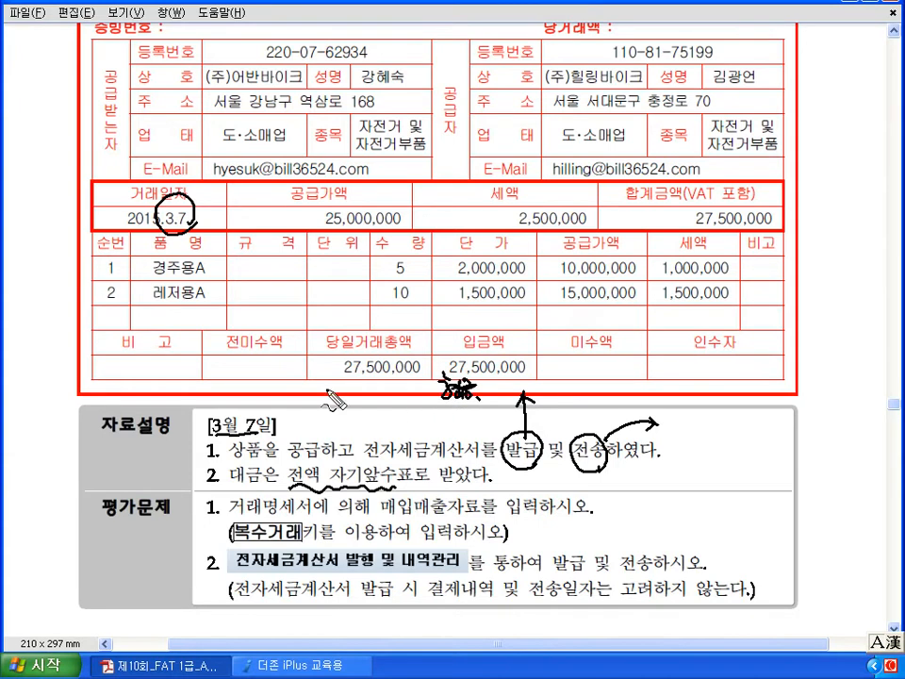
{"action": "left_click_drag", "start_coordinate": [269, 374], "coordinate": [335, 407]}
{"action": "mouse_move", "coordinate": [406, 240]}
{"action": "left_mouse_down"}
{"action": "mouse_move", "coordinate": [415, 213]}
{"action": "mouse_move", "coordinate": [420, 231]}
{"action": "left_mouse_up"}
{"action": "mouse_move", "coordinate": [580, 243]}
{"action": "left_mouse_down"}
{"action": "mouse_move", "coordinate": [558, 205]}
{"action": "mouse_move", "coordinate": [598, 226]}
{"action": "left_mouse_up"}
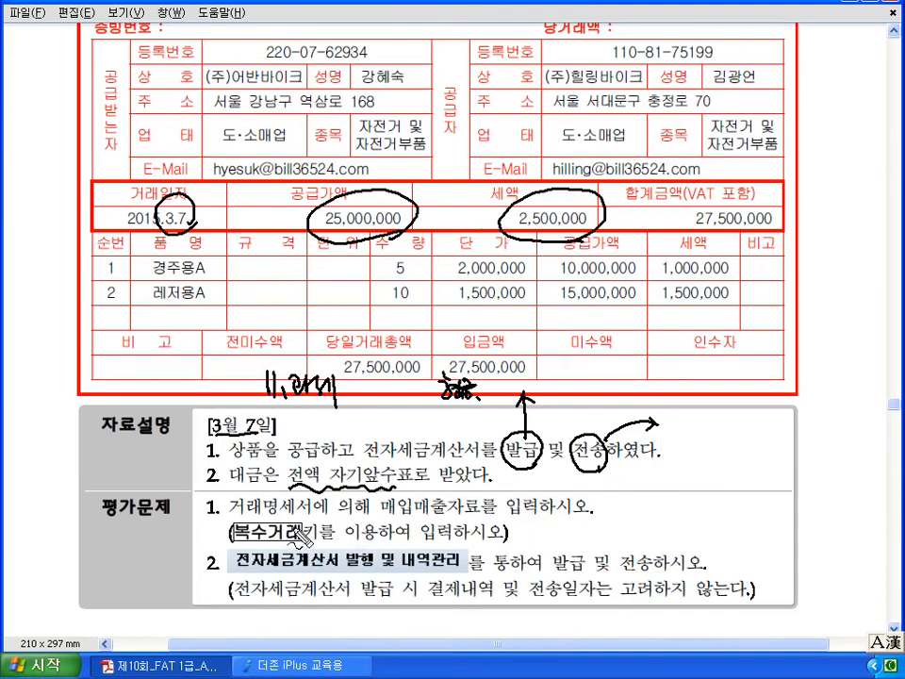
{"action": "left_click_drag", "start_coordinate": [406, 520], "coordinate": [459, 519]}
{"action": "mouse_move", "coordinate": [302, 545]}
{"action": "left_mouse_down"}
{"action": "mouse_move", "coordinate": [242, 549]}
{"action": "mouse_move", "coordinate": [228, 530]}
{"action": "mouse_move", "coordinate": [287, 520]}
{"action": "left_mouse_up"}
{"action": "left_click_drag", "start_coordinate": [142, 263], "coordinate": [141, 297]}
{"action": "left_click_drag", "start_coordinate": [216, 270], "coordinate": [218, 297]}
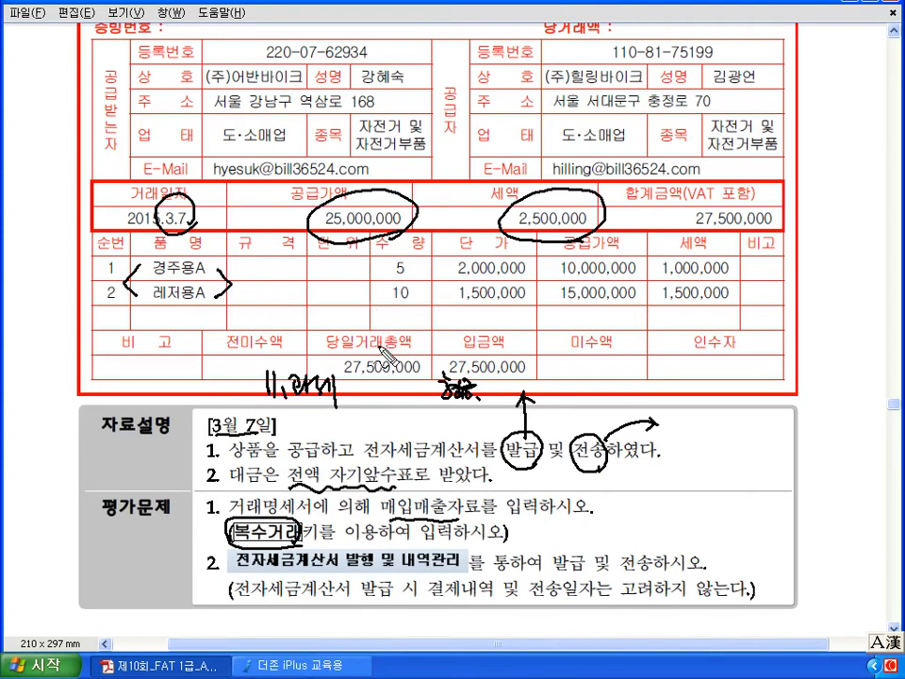
{"action": "mouse_move", "coordinate": [220, 567]}
{"action": "left_mouse_down"}
{"action": "mouse_move", "coordinate": [229, 586]}
{"action": "mouse_move", "coordinate": [226, 578]}
{"action": "mouse_move", "coordinate": [271, 570]}
{"action": "mouse_move", "coordinate": [469, 570]}
{"action": "left_mouse_up"}
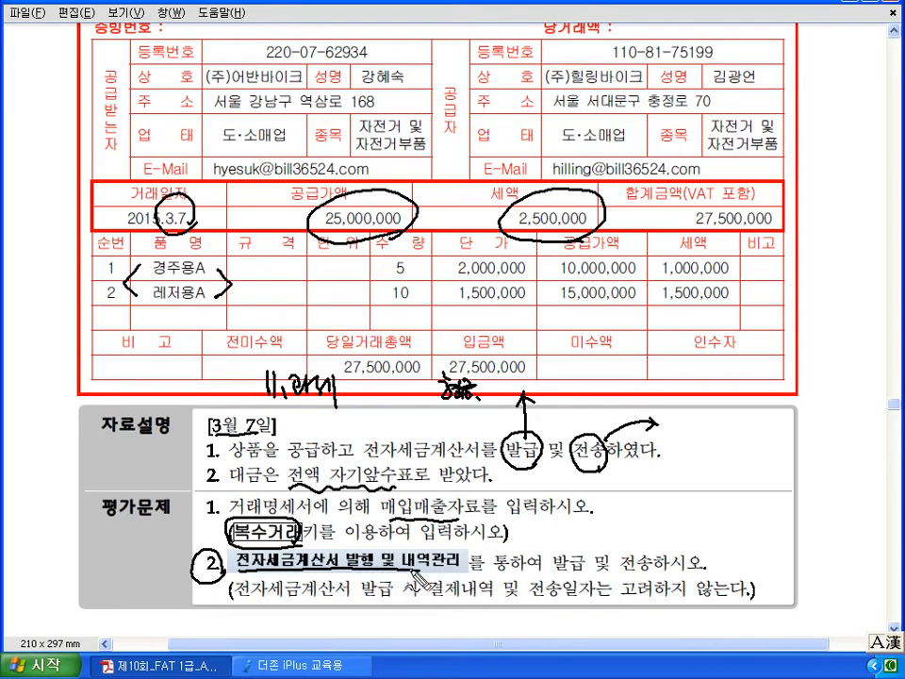
{"action": "mouse_move", "coordinate": [550, 570]}
{"action": "left_mouse_down"}
{"action": "mouse_move", "coordinate": [567, 576]}
{"action": "mouse_move", "coordinate": [564, 520]}
{"action": "left_mouse_up"}
{"action": "mouse_move", "coordinate": [555, 532]}
{"action": "left_mouse_down"}
{"action": "mouse_move", "coordinate": [564, 519]}
{"action": "mouse_move", "coordinate": [593, 527]}
{"action": "mouse_move", "coordinate": [595, 515]}
{"action": "left_mouse_up"}
{"action": "mouse_move", "coordinate": [647, 565]}
{"action": "left_mouse_down"}
{"action": "mouse_move", "coordinate": [626, 553]}
{"action": "mouse_move", "coordinate": [650, 562]}
{"action": "mouse_move", "coordinate": [685, 530]}
{"action": "mouse_move", "coordinate": [682, 539]}
{"action": "mouse_move", "coordinate": [706, 537]}
{"action": "mouse_move", "coordinate": [694, 517]}
{"action": "left_mouse_up"}
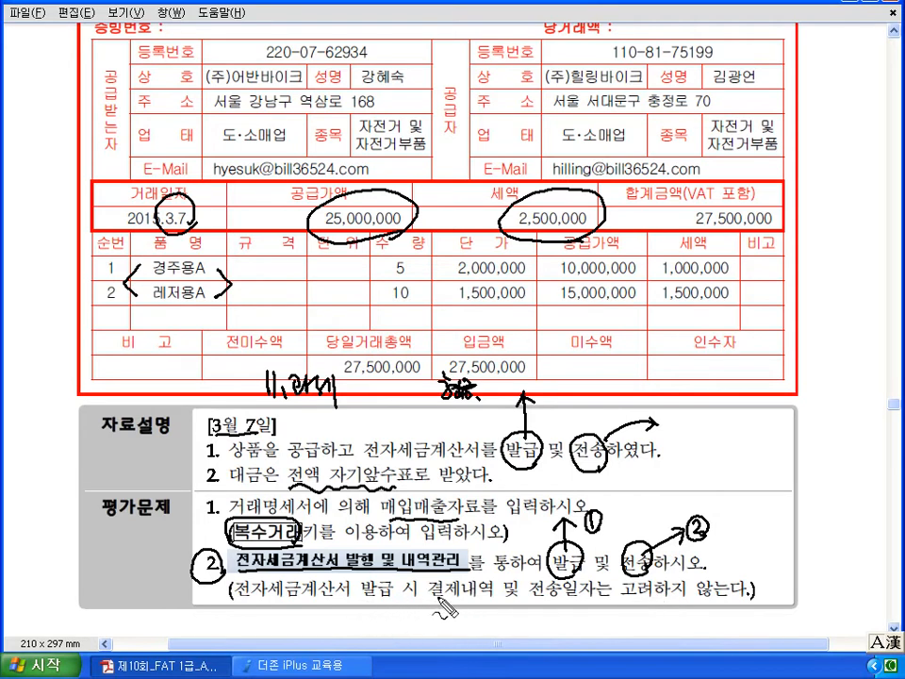
{"action": "left_click_drag", "start_coordinate": [429, 604], "coordinate": [660, 603]}
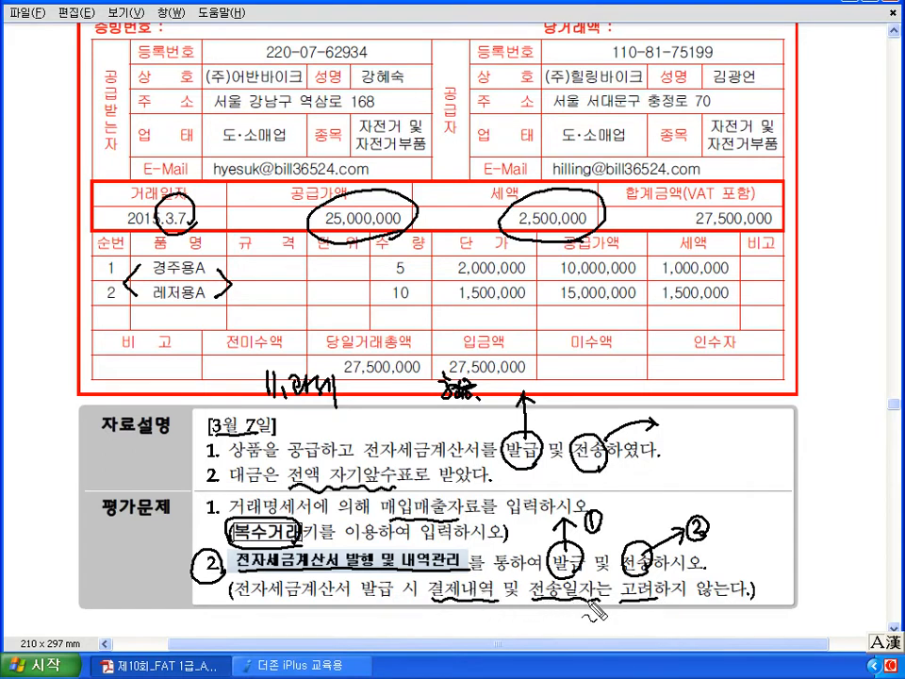
{"action": "left_click_drag", "start_coordinate": [597, 578], "coordinate": [615, 598]}
{"action": "left_click_drag", "start_coordinate": [614, 578], "coordinate": [595, 599]}
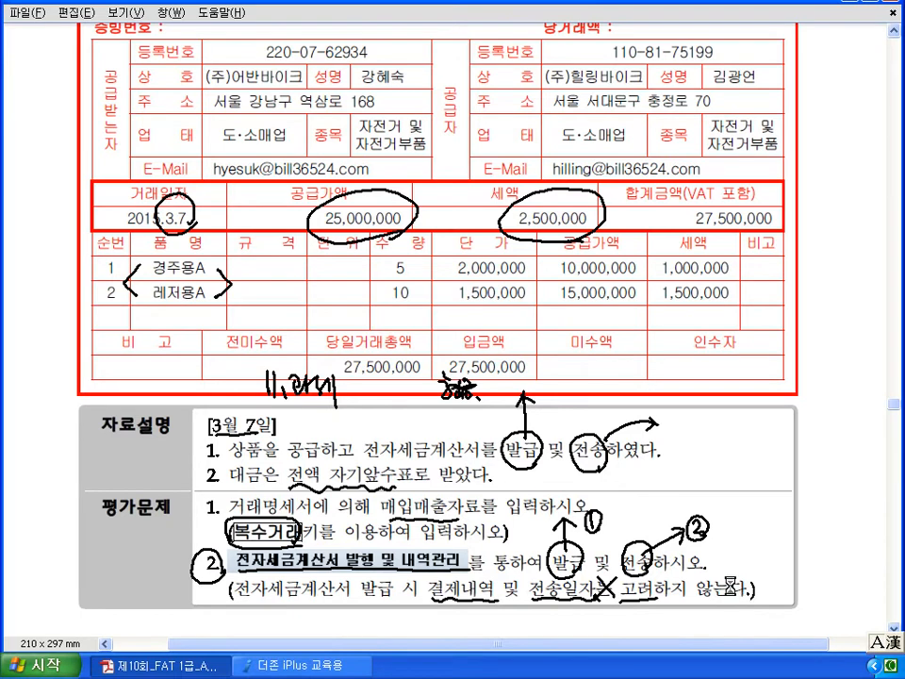
{"action": "key", "text": "Escape"}
{"action": "scroll", "coordinate": [735, 594], "scroll_direction": "up", "scroll_amount": 3}
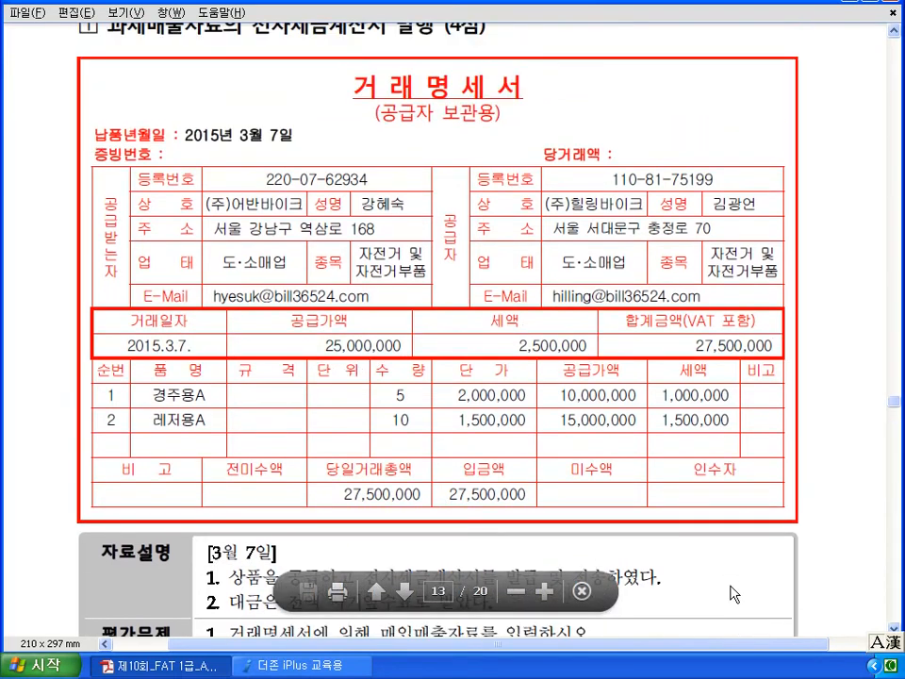
- Open 매입매출전표입력 at 03월 07일 and start a line with type 11 (과세)
{"action": "left_click", "coordinate": [292, 665]}
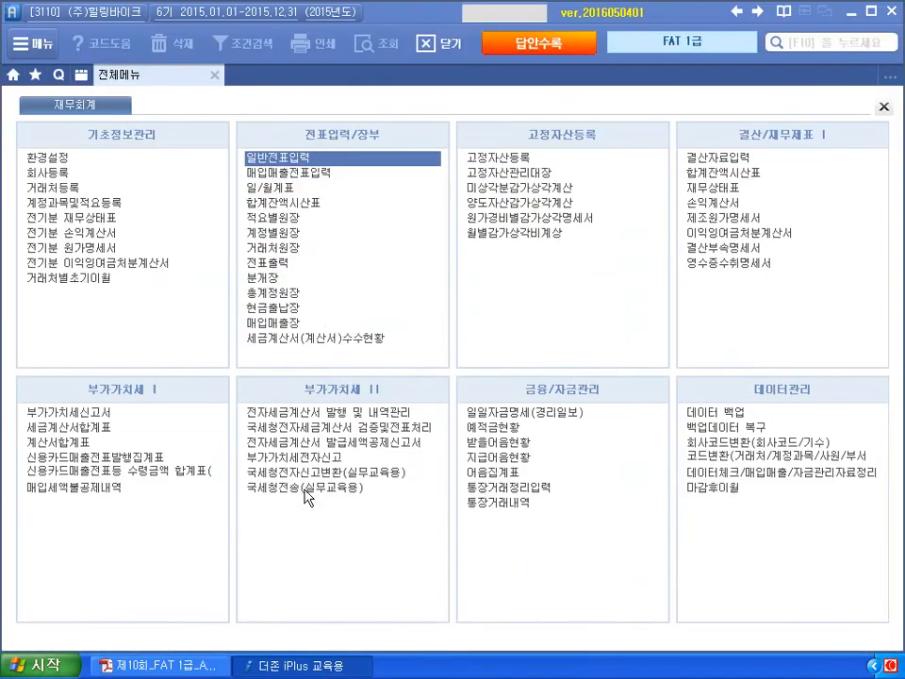
{"action": "left_click", "coordinate": [300, 174]}
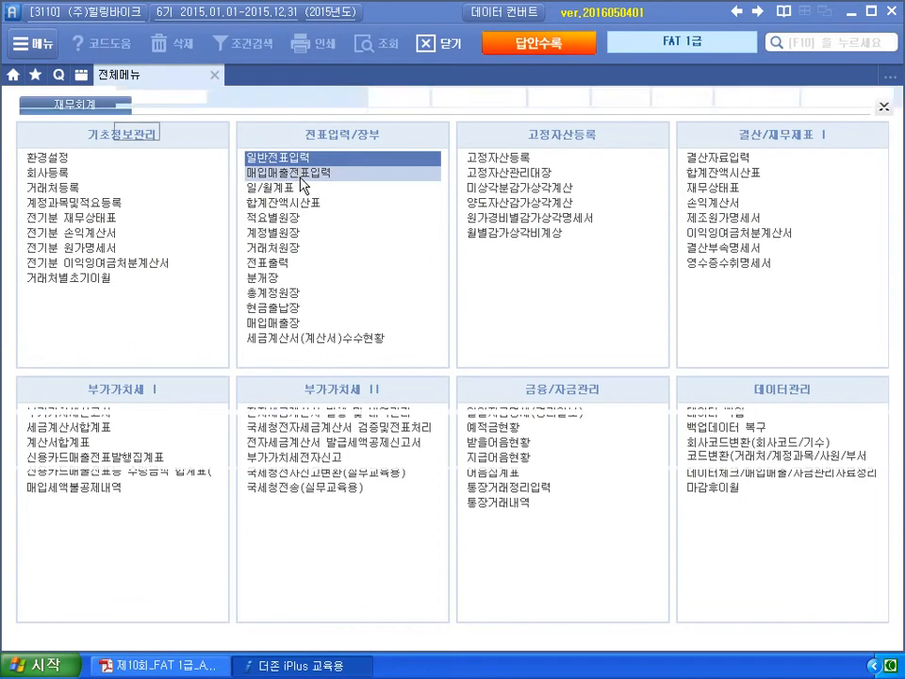
{"action": "key", "text": "Return"}
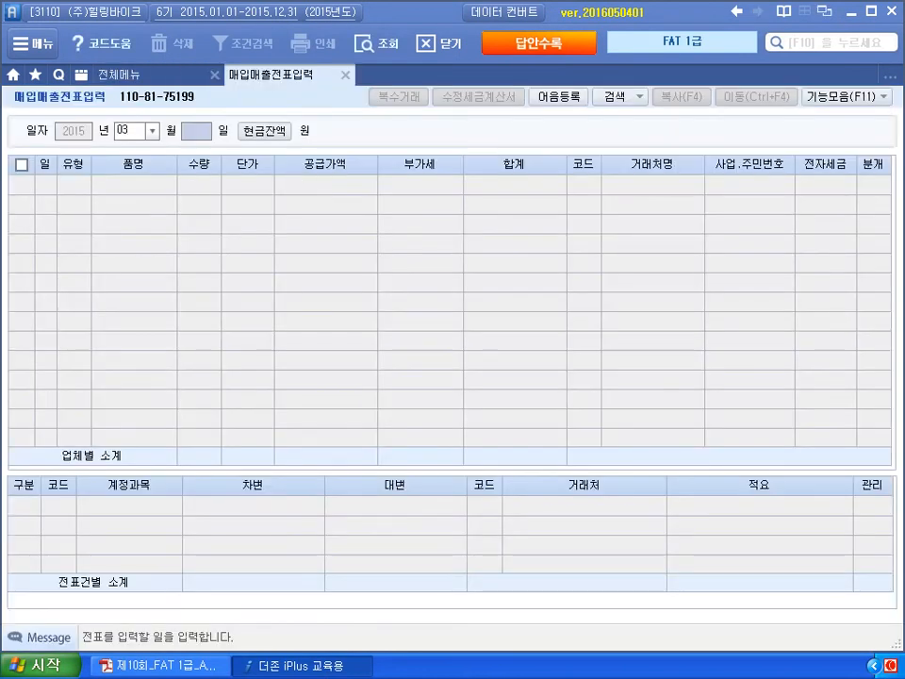
{"action": "key", "text": "Return"}
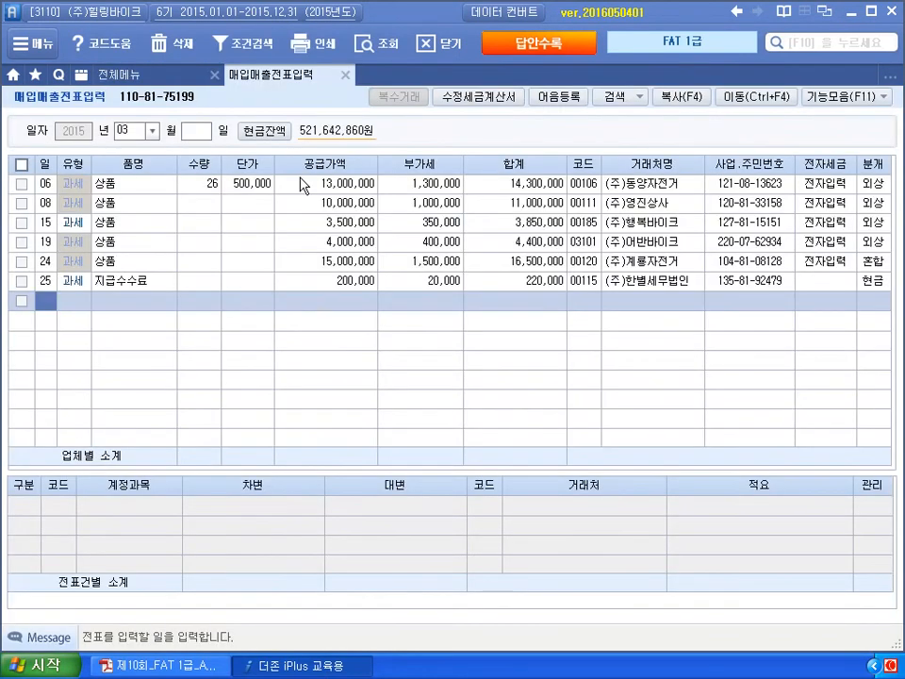
{"action": "left_click", "coordinate": [198, 134]}
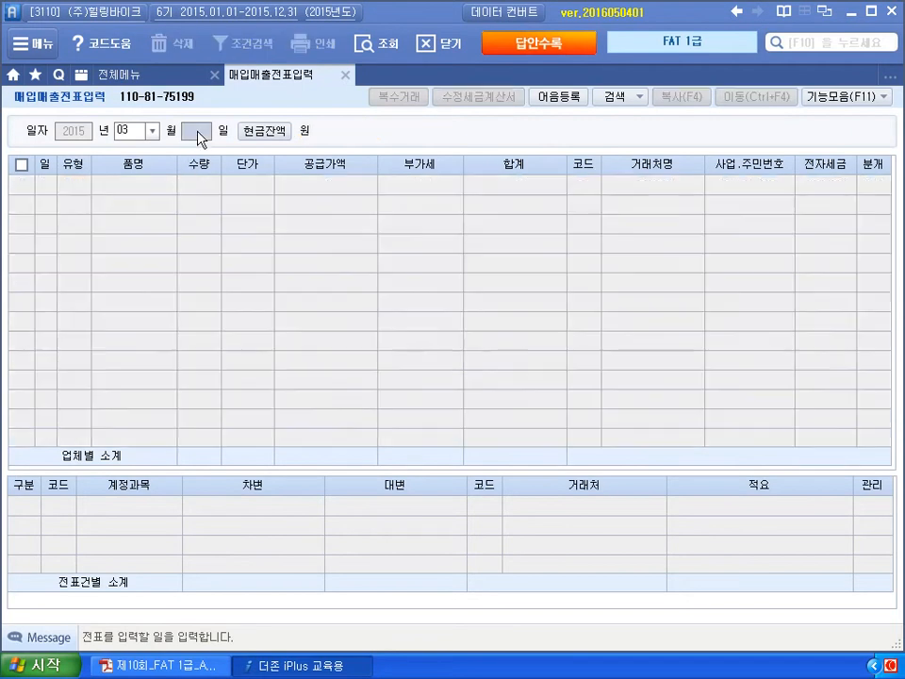
{"action": "type", "text": "7"}
{"action": "key", "text": "Return"}
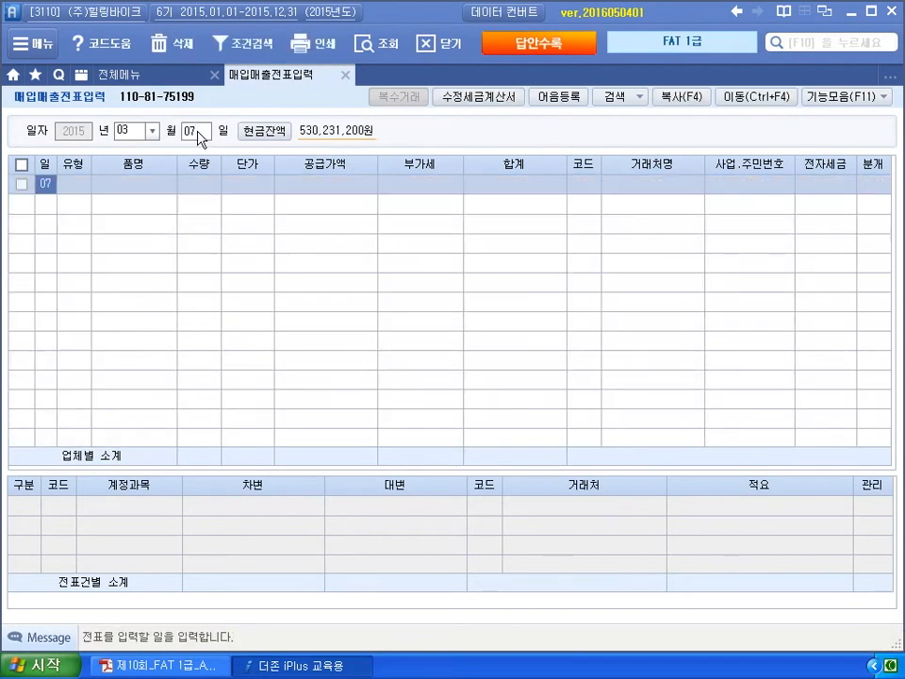
{"action": "key", "text": "Return"}
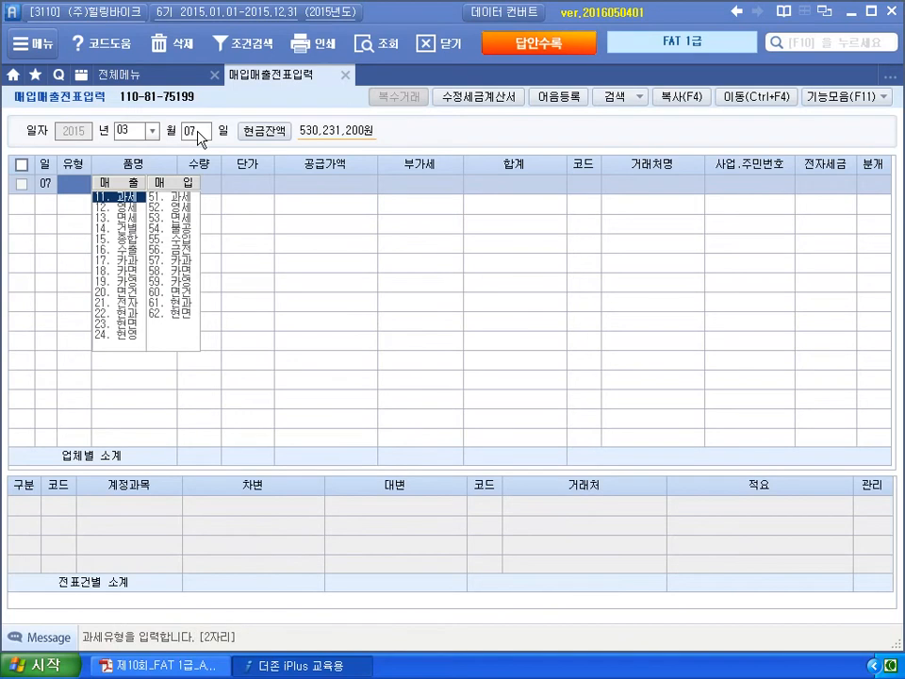
{"action": "type", "text": "11"}
{"action": "key", "text": "Return"}
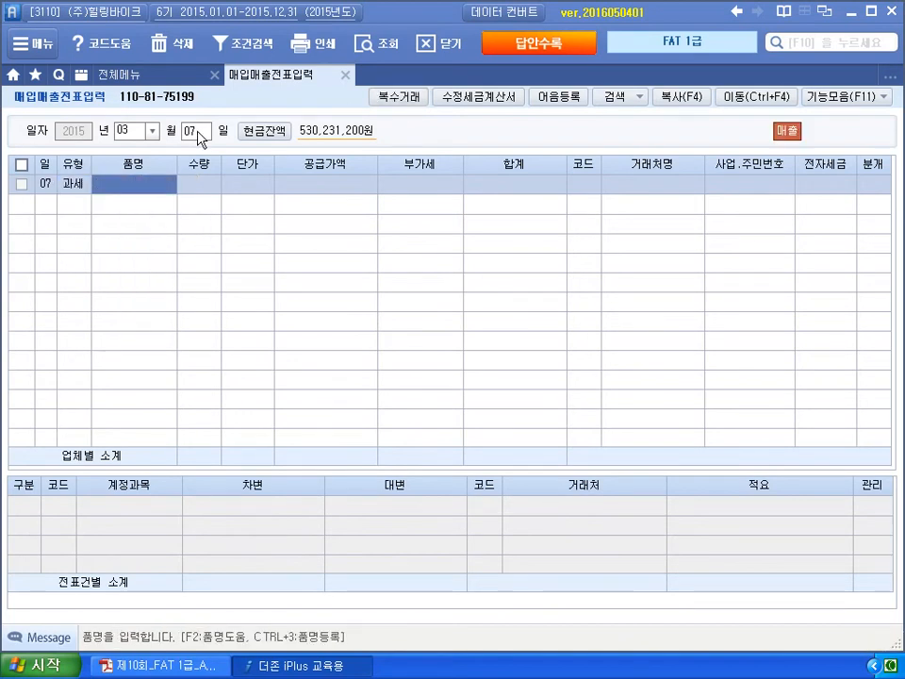
- In 복수거래, enter item 경주용A: quantity 5 at 2,000,000 each
{"action": "left_click", "coordinate": [408, 97]}
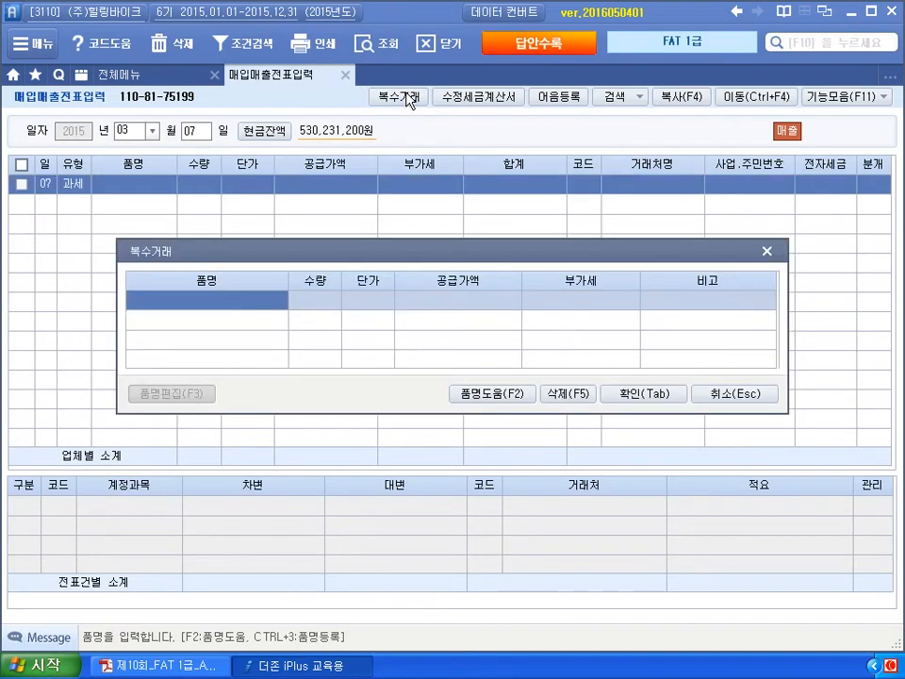
{"action": "type", "text": "경ㅈ주ㅎ"}
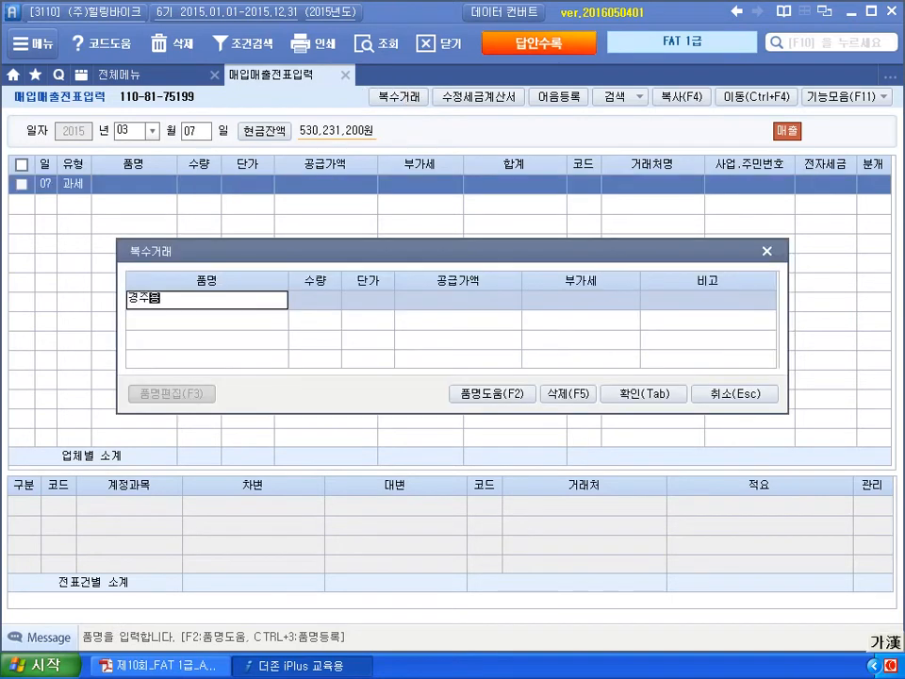
{"action": "key", "text": "Hangul"}
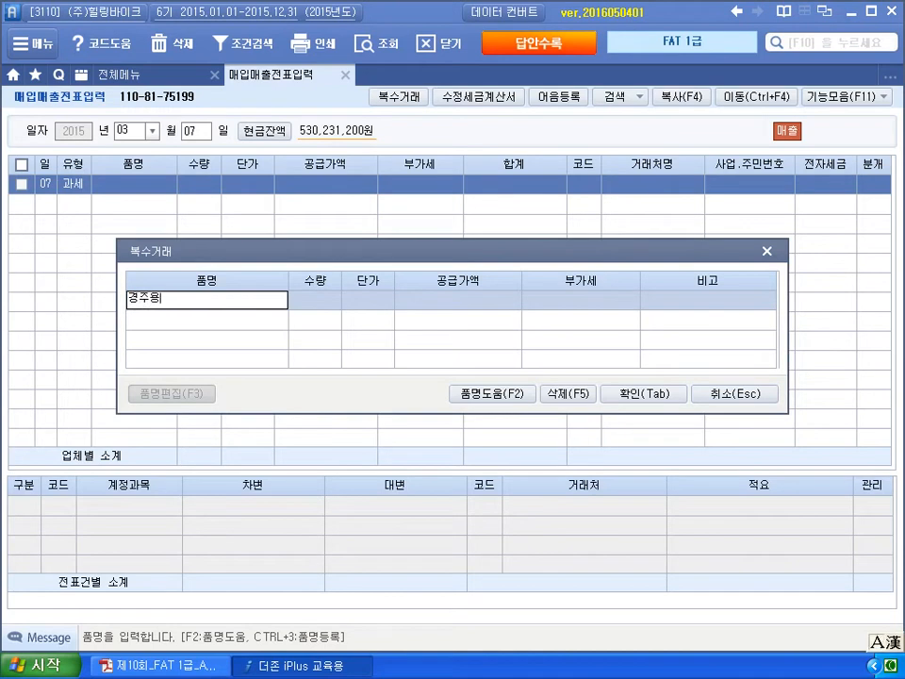
{"action": "key", "text": "Return"}
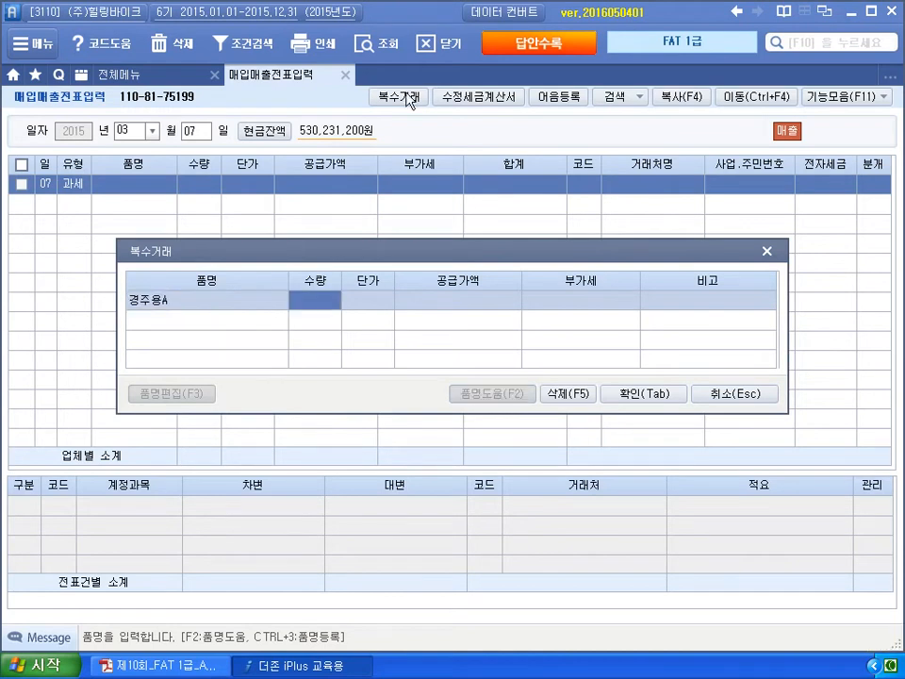
{"action": "type", "text": "5"}
{"action": "key", "text": "Return"}
{"action": "type", "text": "4"}
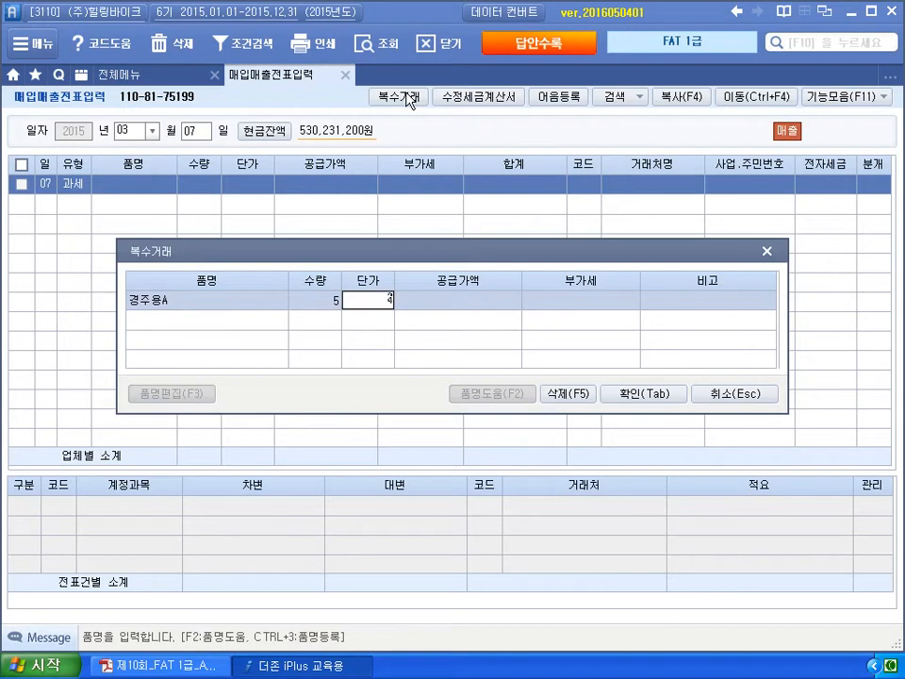
{"action": "key", "text": "Return"}
- Add item 경주용B: quantity 10 at 1,500,000 each, and accept both items
{"action": "key", "text": "Return"}
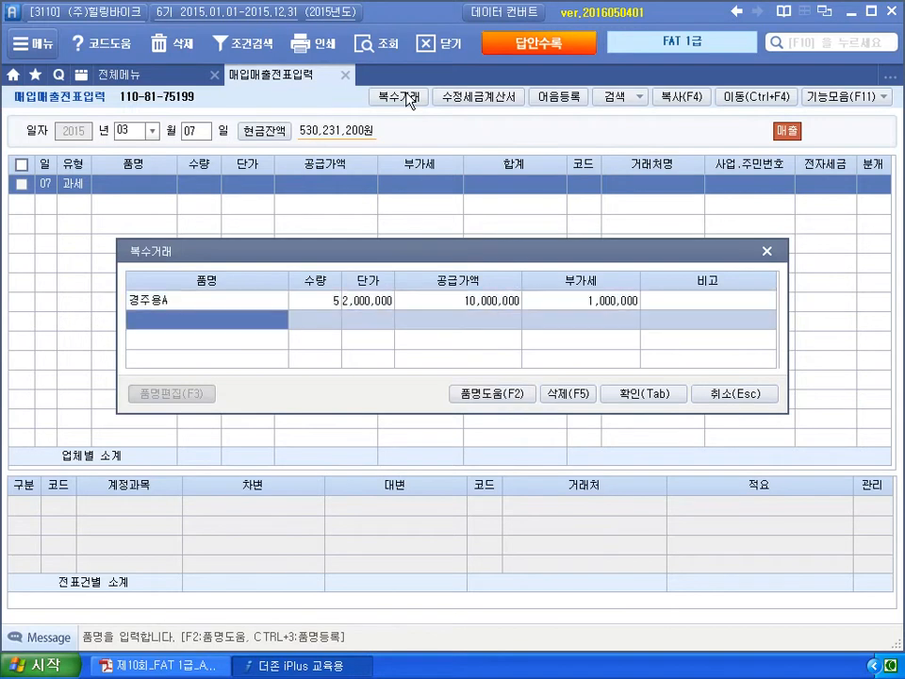
{"action": "type", "text": "경주용"}
{"action": "key", "text": "Hangul"}
{"action": "key", "text": "Return"}
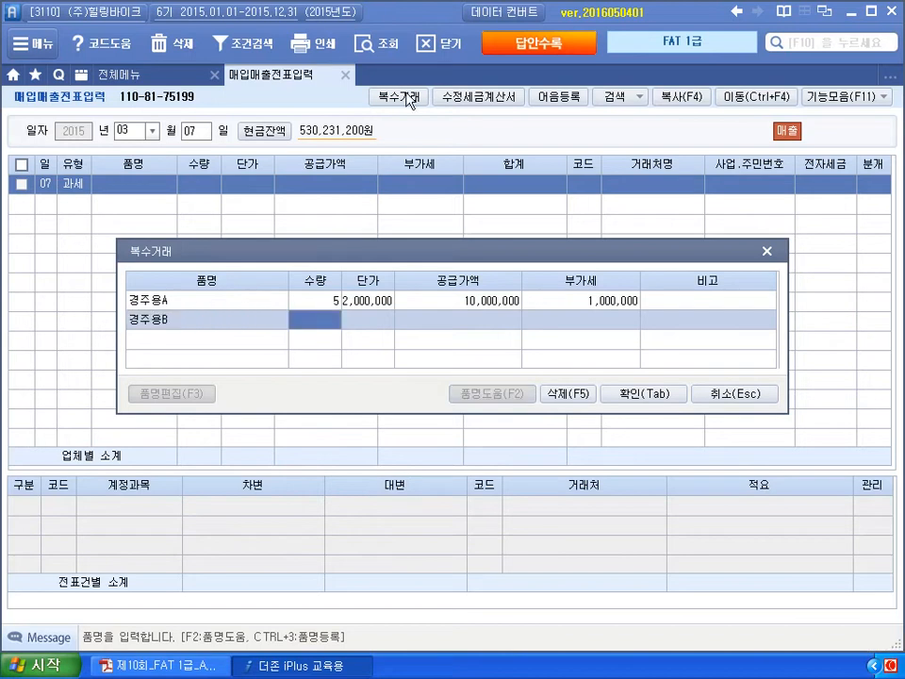
{"action": "type", "text": "10"}
{"action": "key", "text": "Return"}
{"action": "type", "text": "1,5"}
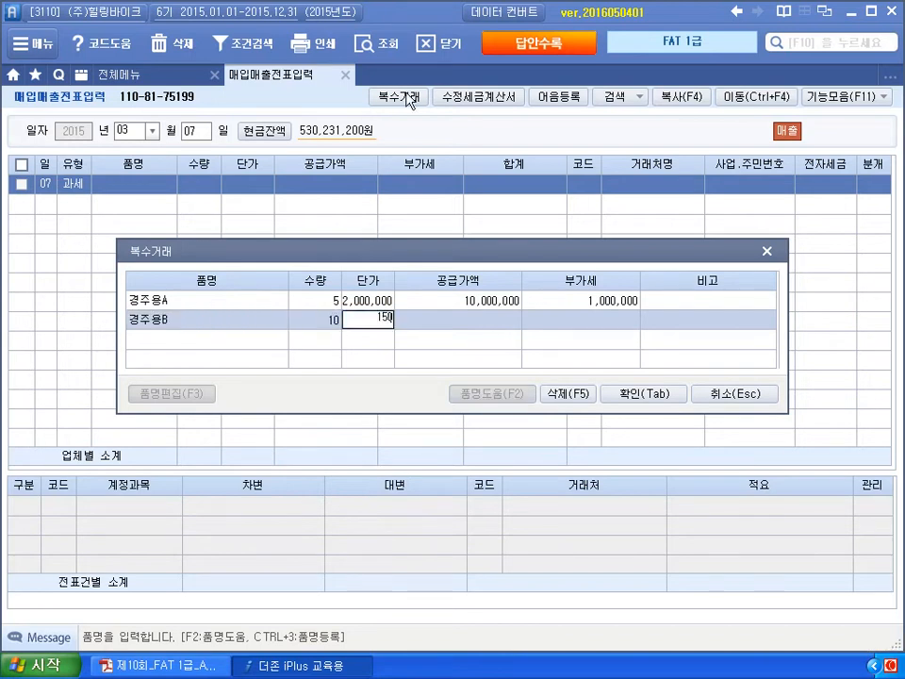
{"action": "type", "text": "00,000"}
{"action": "key", "text": "Return"}
{"action": "key", "text": "Return"}
{"action": "key", "text": "Return"}
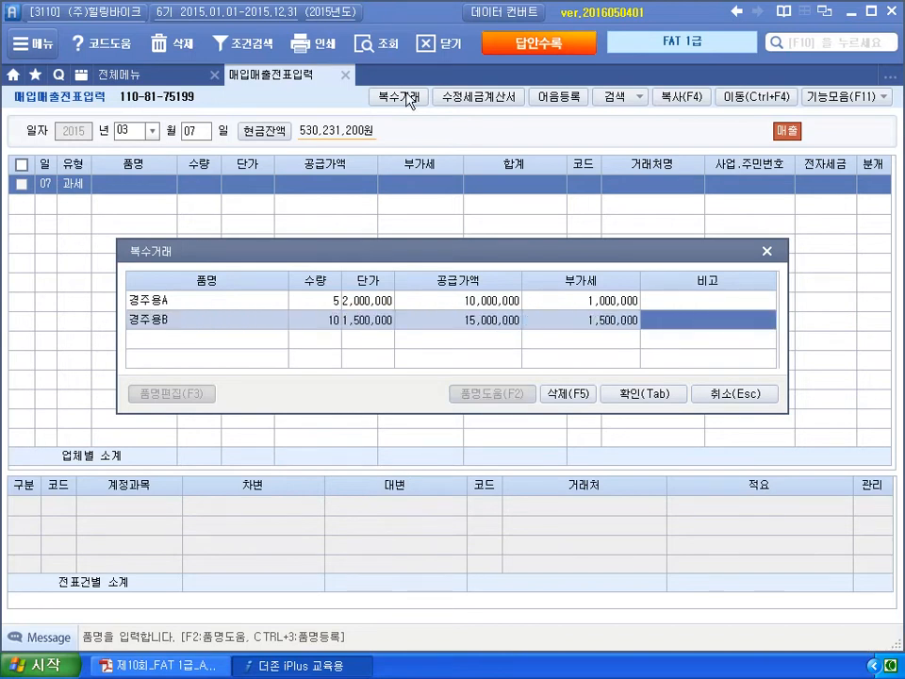
{"action": "left_click", "coordinate": [660, 394]}
- Set the customer to 03101 (주)어반바이크 by searching 어반
{"action": "key", "text": "Return"}
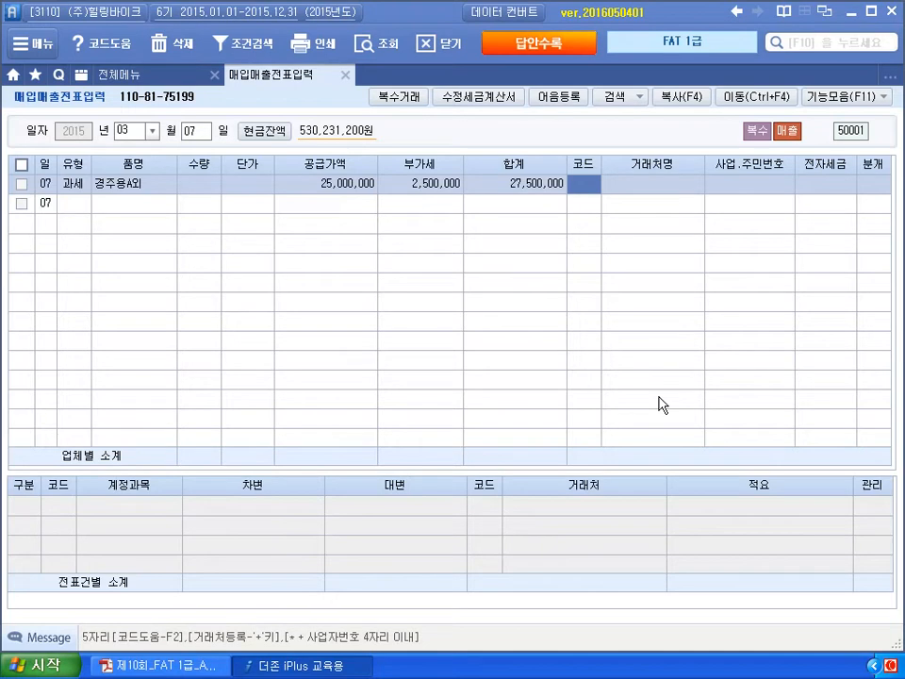
{"action": "type", "text": "djq"}
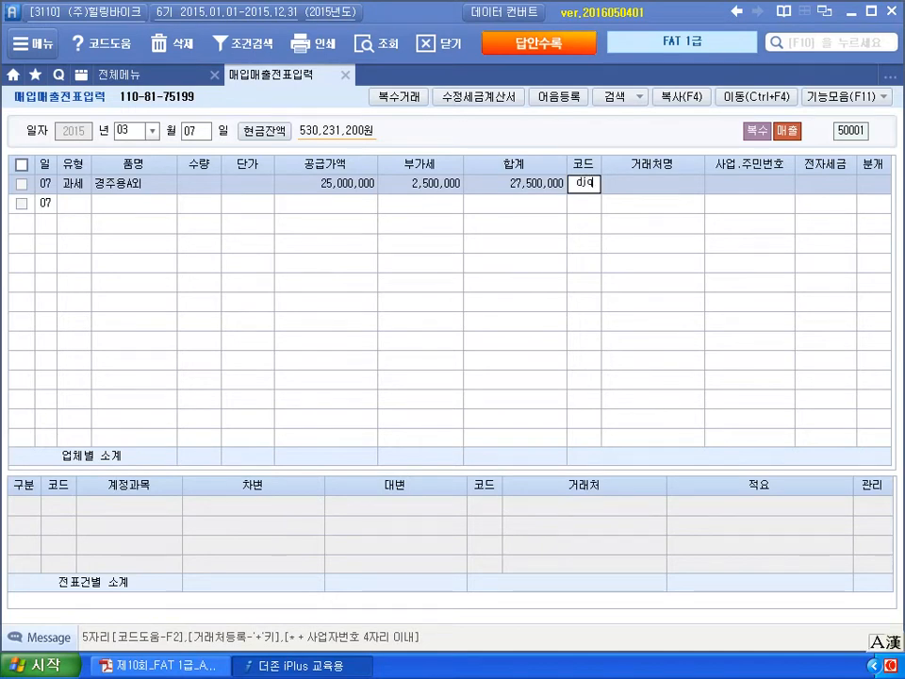
{"action": "type", "text": "ks"}
{"action": "key", "text": "Return"}
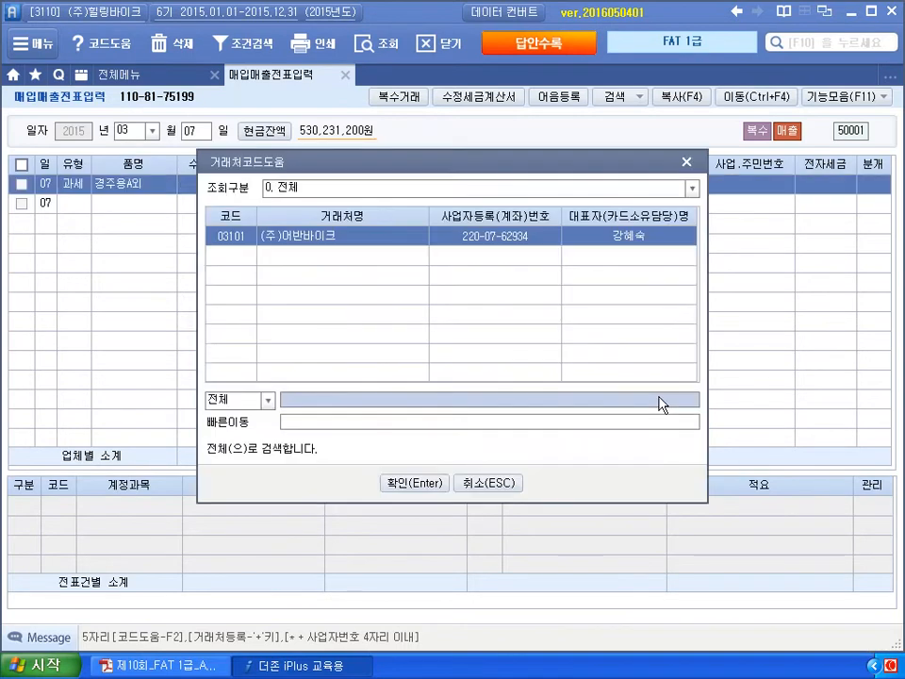
{"action": "key", "text": "Return"}
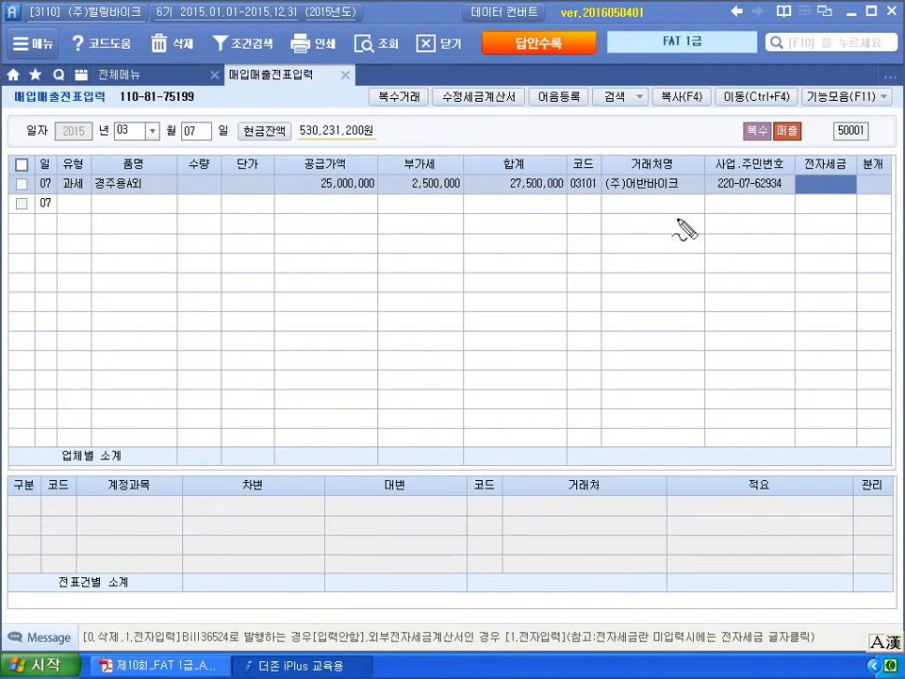
- Leave the 전자세금 field blank and move to the settlement type cell
{"action": "mouse_move", "coordinate": [812, 168]}
{"action": "left_mouse_down"}
{"action": "mouse_move", "coordinate": [842, 187]}
{"action": "mouse_move", "coordinate": [836, 200]}
{"action": "mouse_move", "coordinate": [866, 198]}
{"action": "mouse_move", "coordinate": [856, 198]}
{"action": "left_mouse_up"}
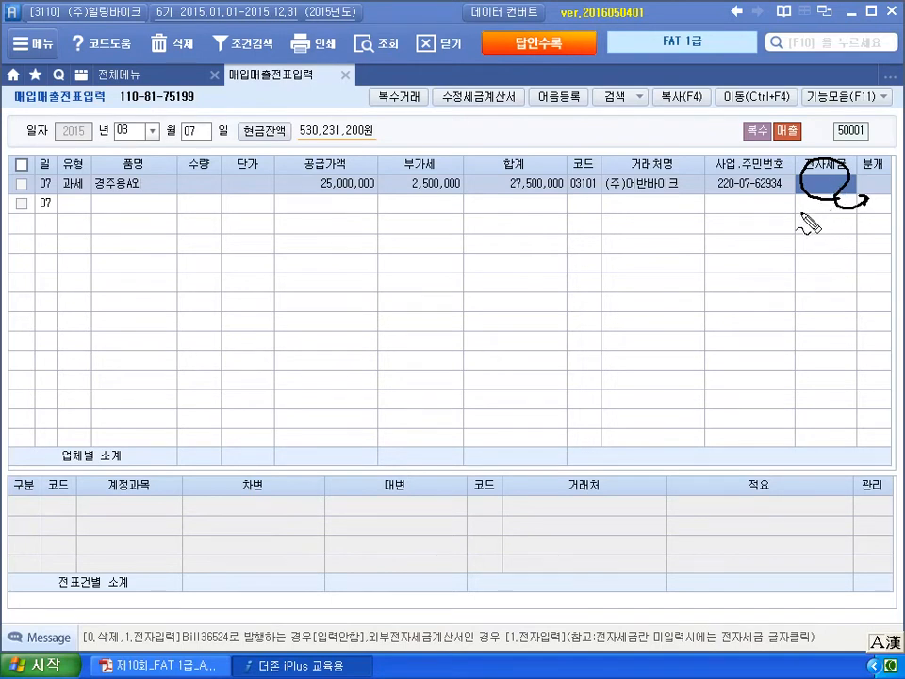
{"action": "mouse_move", "coordinate": [821, 170]}
{"action": "left_mouse_down"}
{"action": "mouse_move", "coordinate": [822, 195]}
{"action": "mouse_move", "coordinate": [834, 196]}
{"action": "left_mouse_up"}
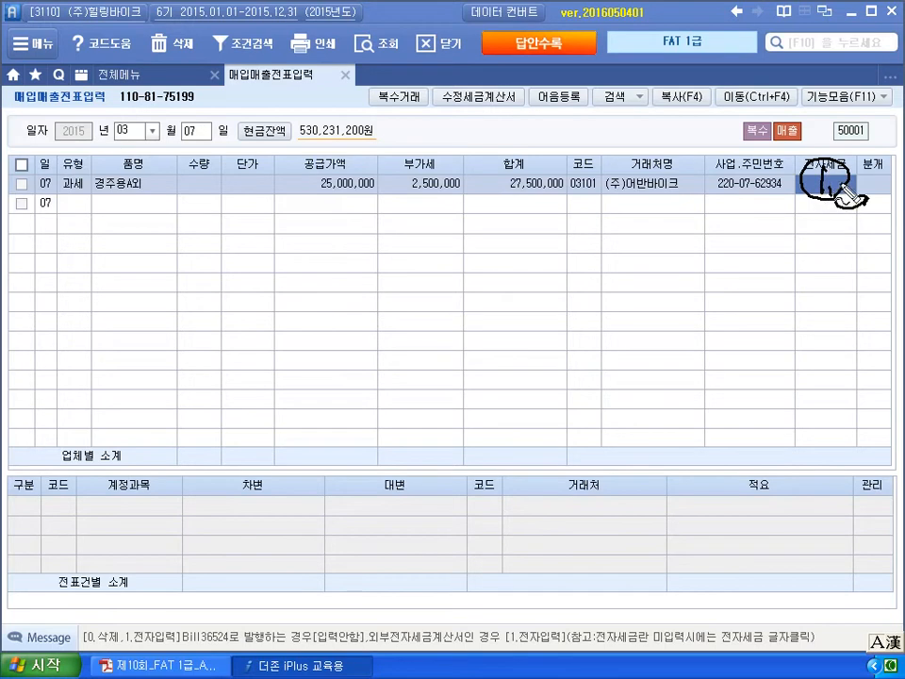
{"action": "key", "text": "Escape"}
{"action": "key", "text": "1"}
{"action": "left_click", "coordinate": [840, 184]}
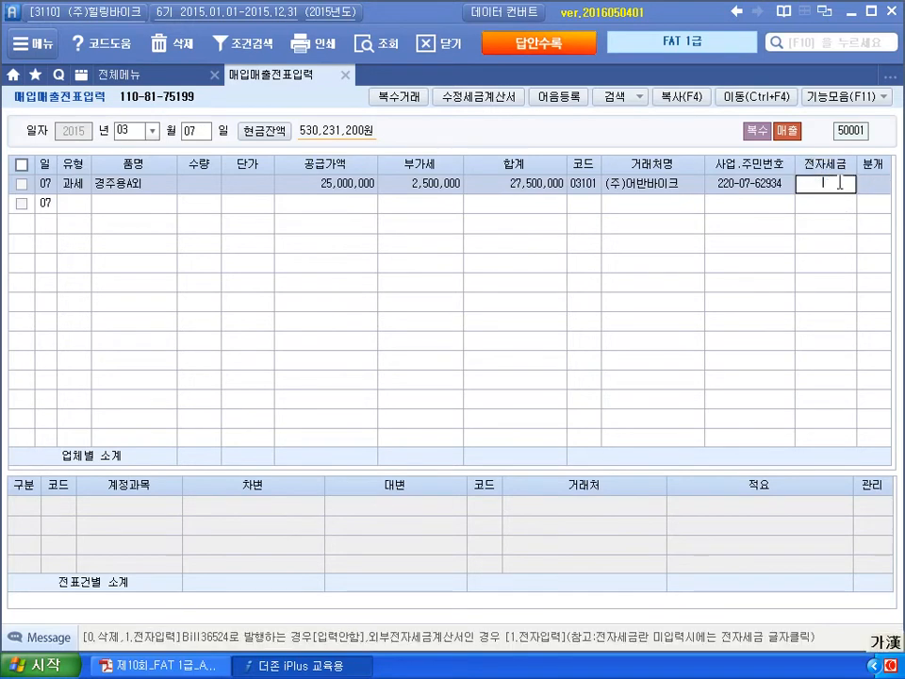
{"action": "key", "text": "0"}
{"action": "key", "text": "Return"}
{"action": "key", "text": "Up"}
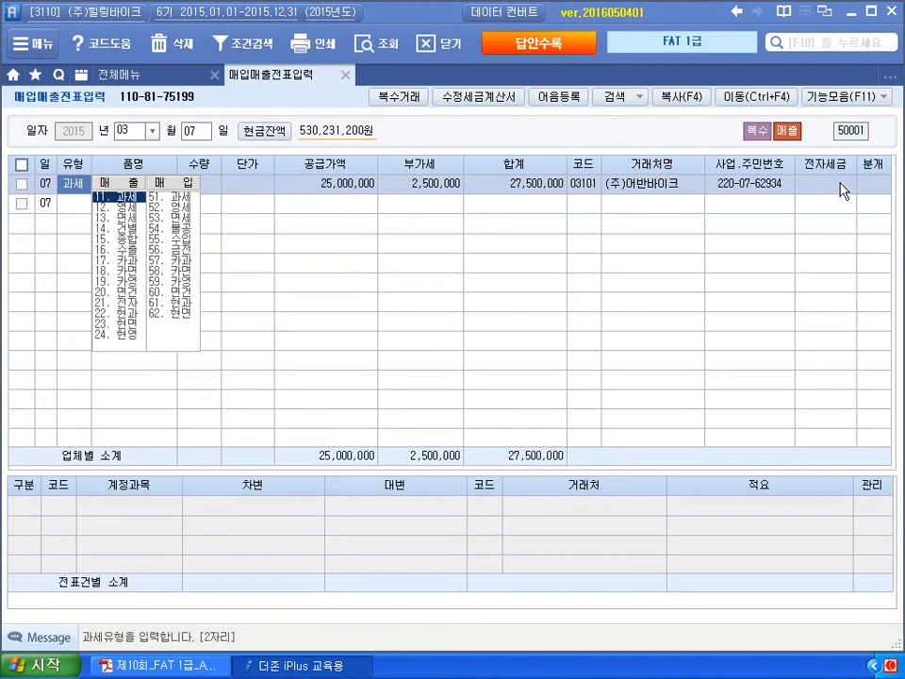
{"action": "left_click", "coordinate": [877, 184]}
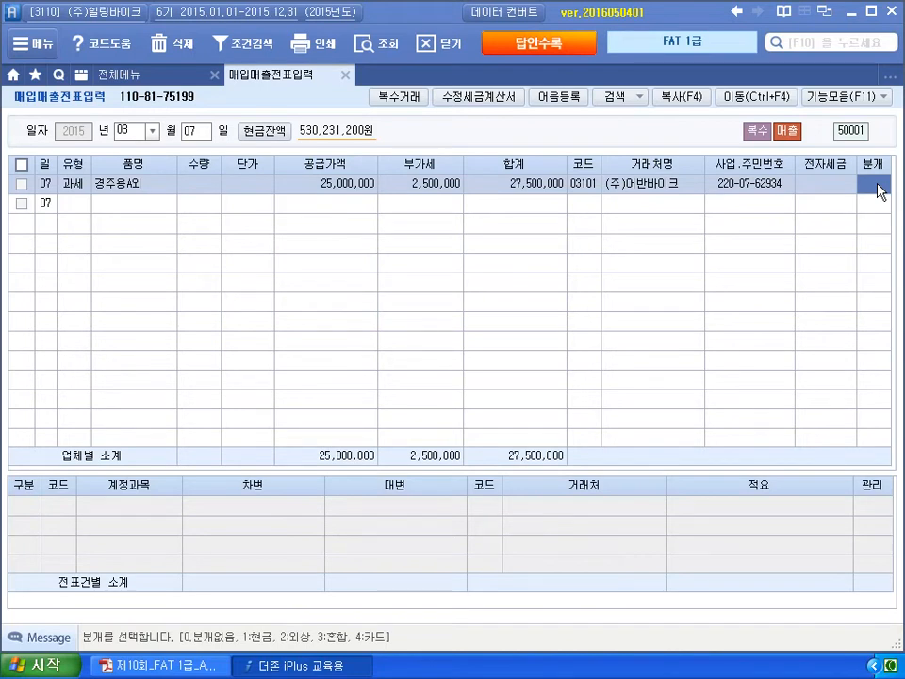
- Settle the March 7 sale as 1 (현금), crediting 상품매출 25,000,000 and 부가세예수금 2,500,000
{"action": "left_click", "coordinate": [216, 666]}
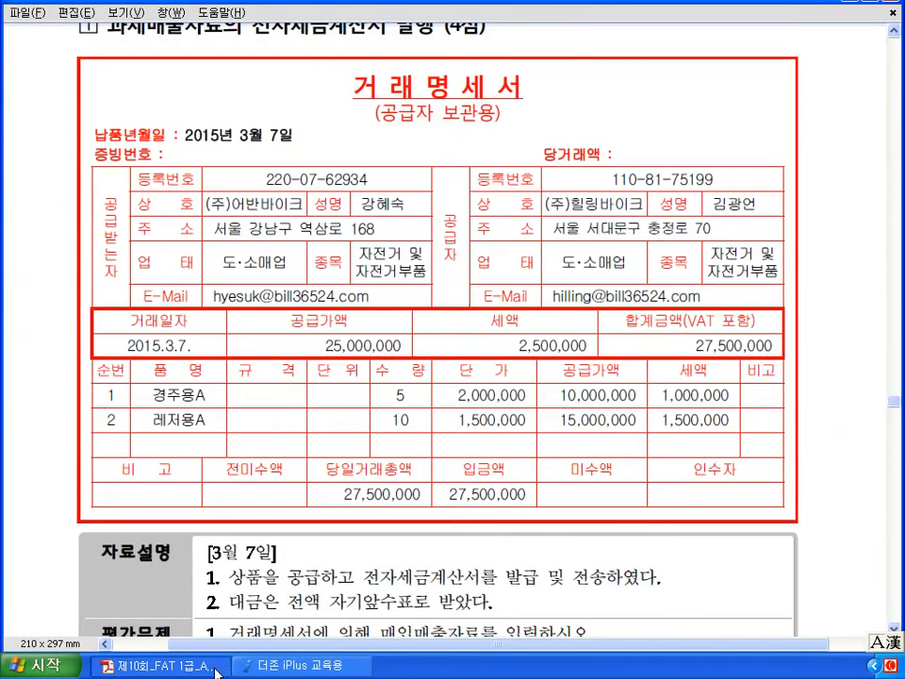
{"action": "scroll", "coordinate": [216, 671], "scroll_direction": "down", "scroll_amount": 4}
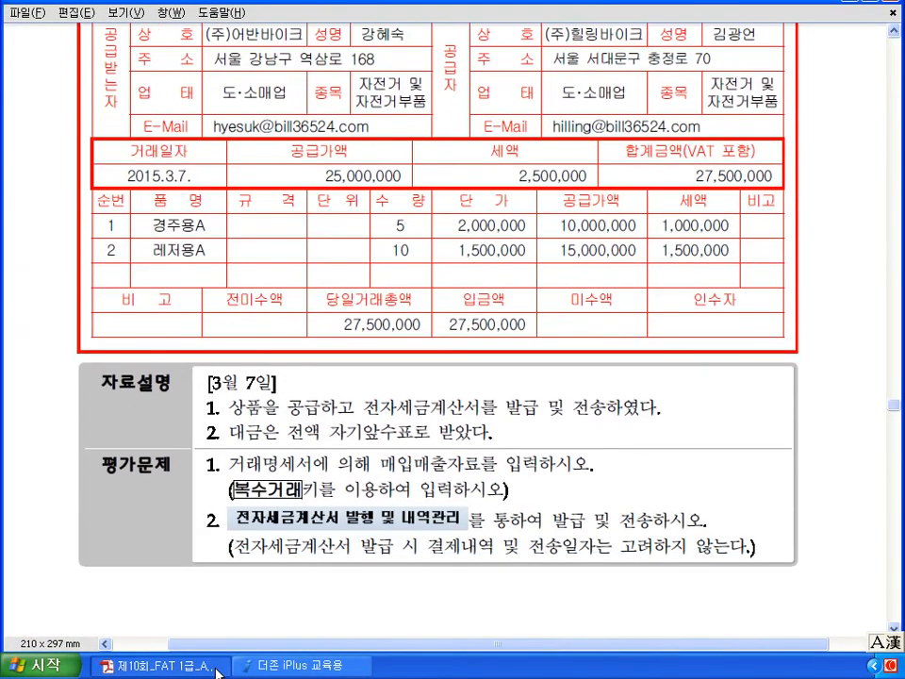
{"action": "scroll", "coordinate": [216, 671], "scroll_direction": "up", "scroll_amount": 4}
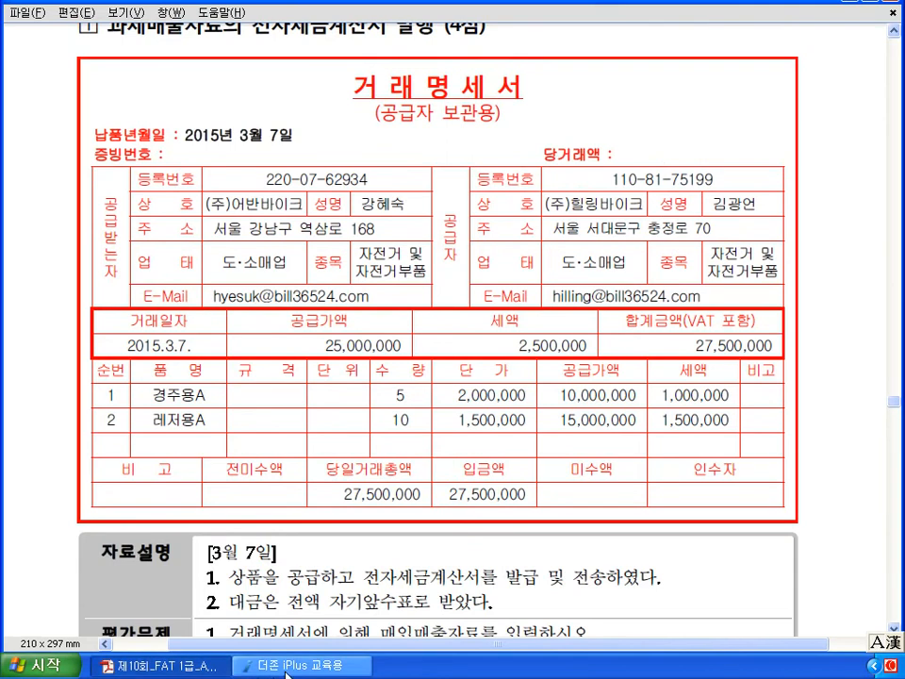
{"action": "left_click", "coordinate": [286, 665]}
{"action": "type", "text": "1"}
{"action": "key", "text": "Return"}
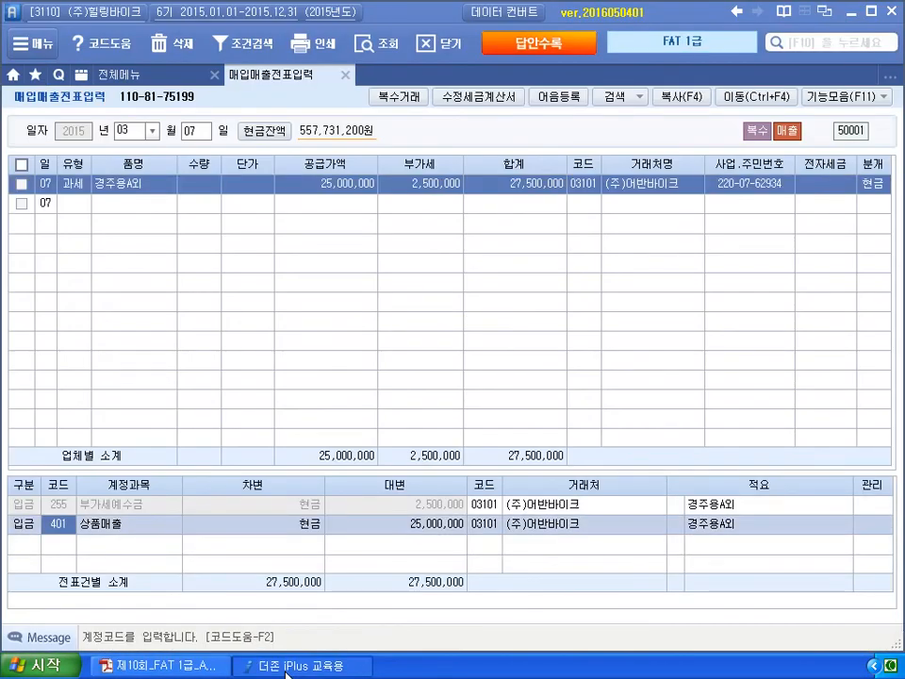
{"action": "key", "text": "Return"}
{"action": "key", "text": "Return"}
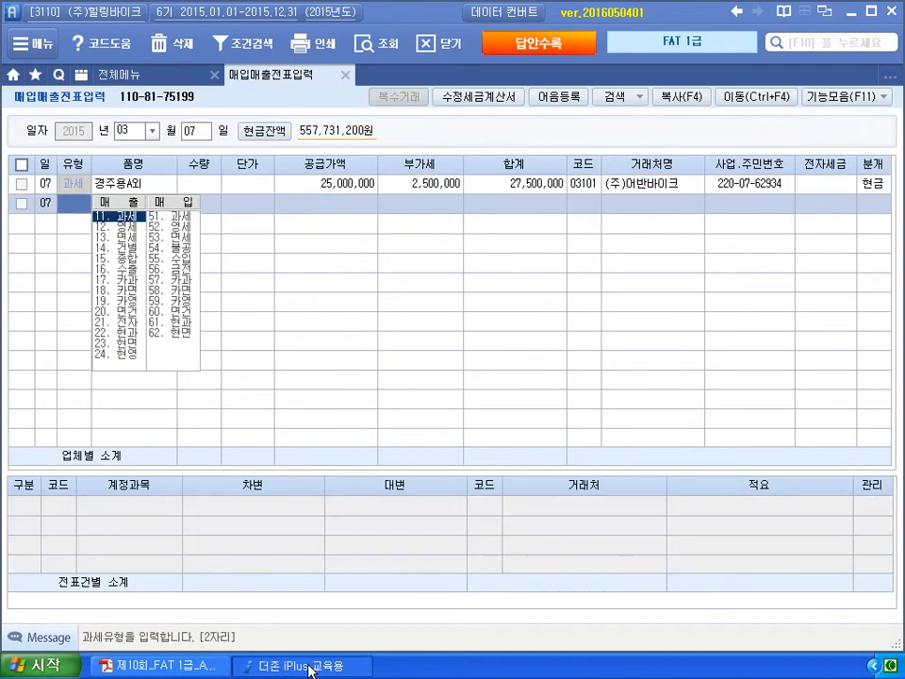
{"action": "left_click", "coordinate": [525, 191]}
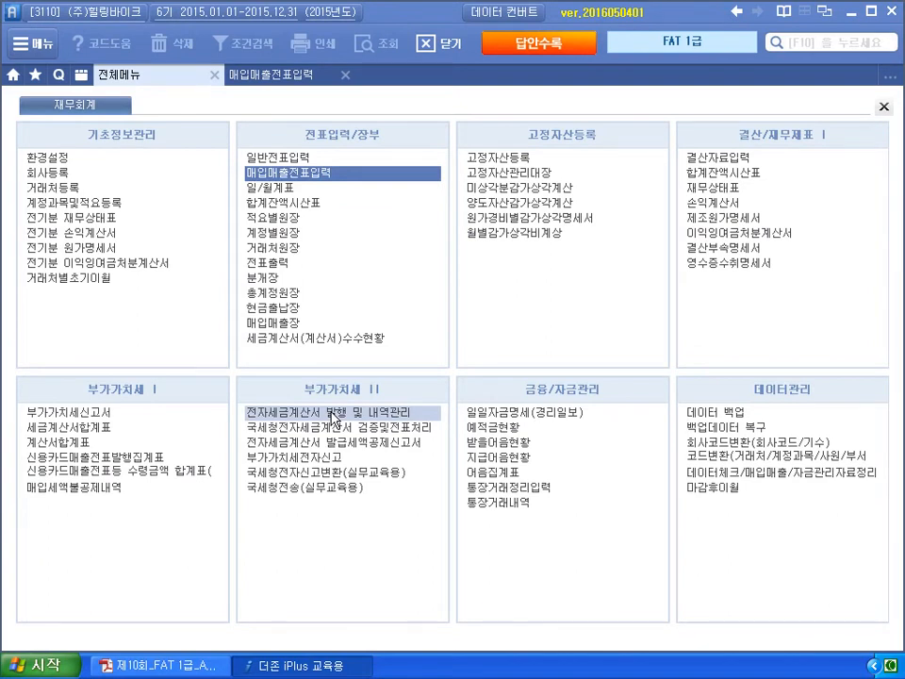
- List 2015-03-07 invoices for customers 처음~끝, showing the 미전송 (주)어반바이크 invoice
{"action": "left_click", "coordinate": [331, 416]}
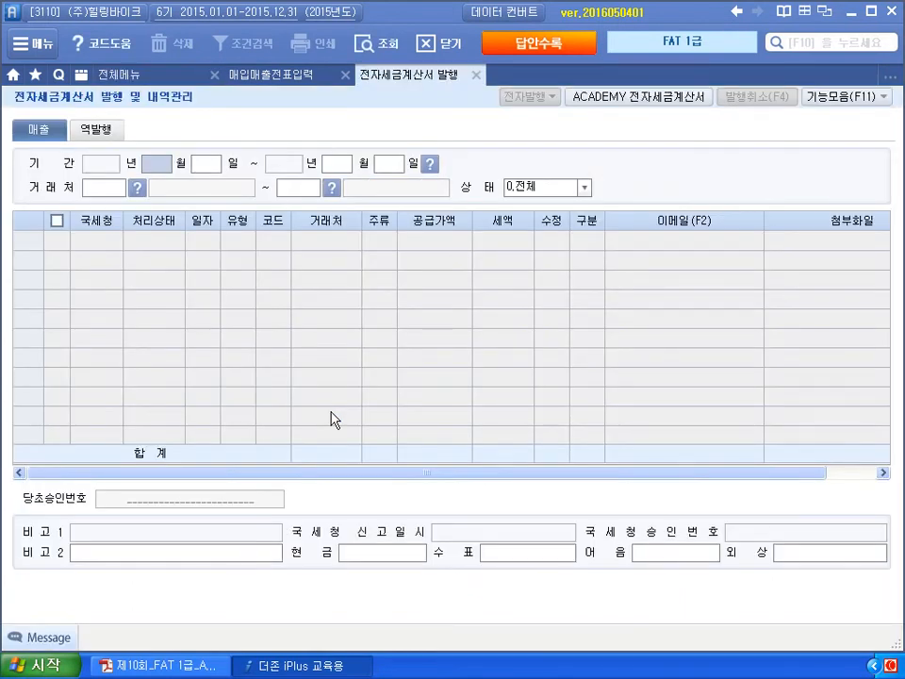
{"action": "type", "text": "03073"}
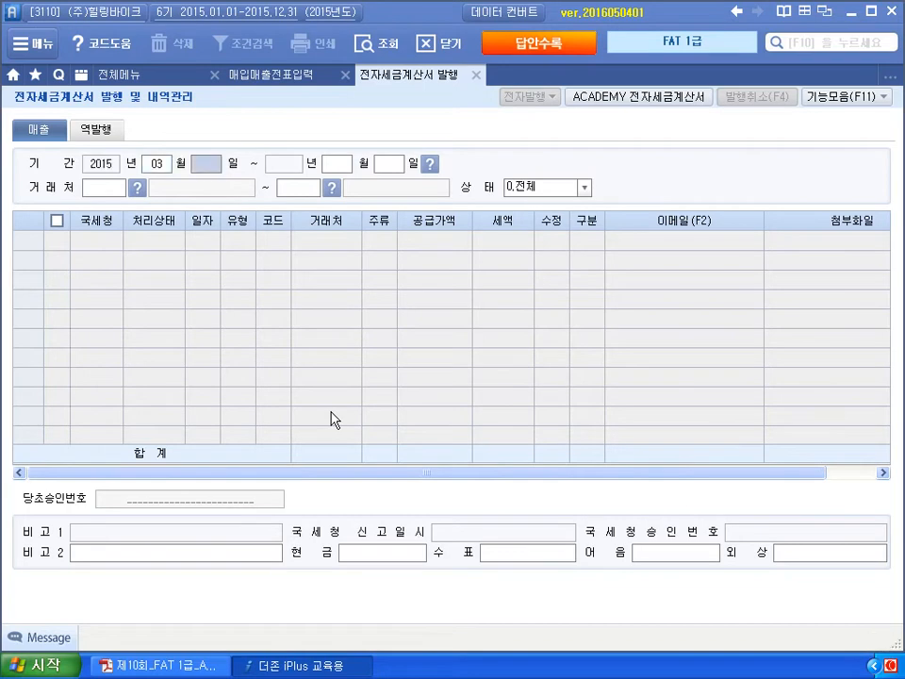
{"action": "key", "text": "Return"}
{"action": "type", "text": "07"}
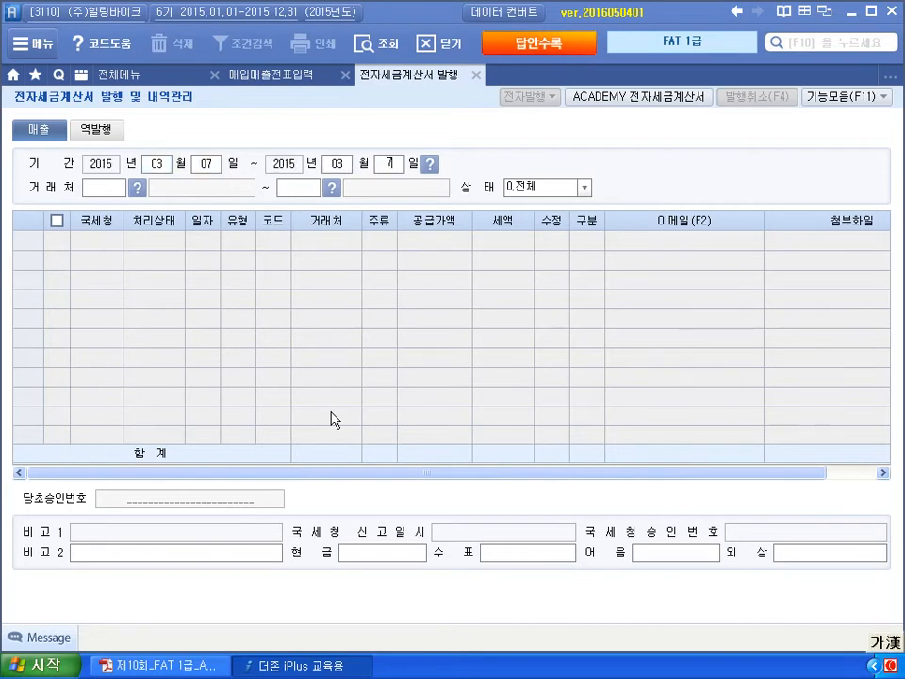
{"action": "key", "text": "Return"}
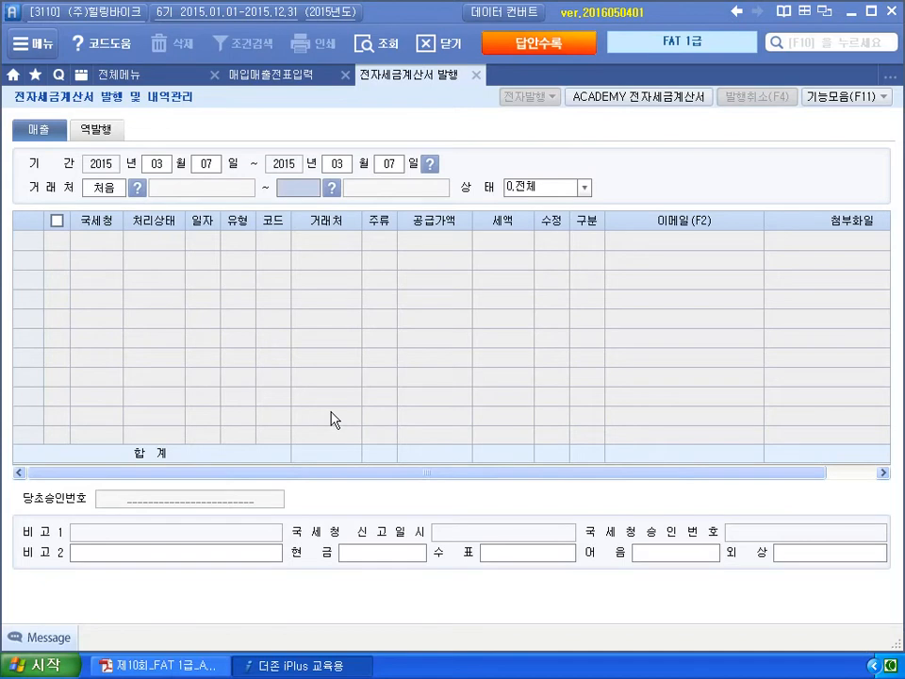
{"action": "key", "text": "Return"}
{"action": "key", "text": "Return"}
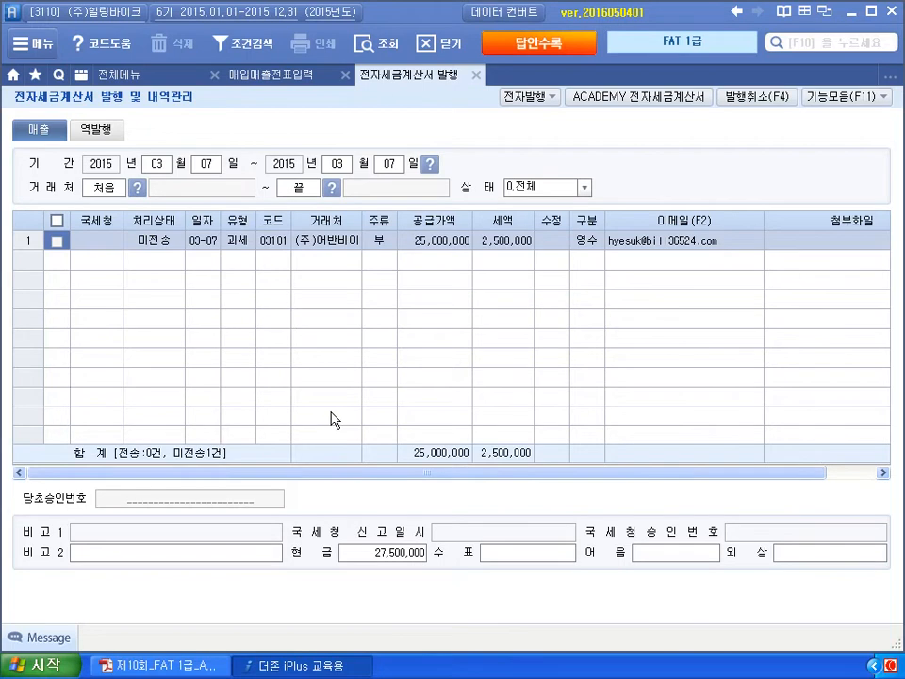
{"action": "key", "text": "ctrl+2"}
- Annotate the invoice list in ink, marking the customer's e-mail field
{"action": "mouse_move", "coordinate": [226, 315]}
{"action": "left_mouse_down"}
{"action": "mouse_move", "coordinate": [226, 345]}
{"action": "mouse_move", "coordinate": [268, 329]}
{"action": "mouse_move", "coordinate": [303, 339]}
{"action": "mouse_move", "coordinate": [338, 332]}
{"action": "mouse_move", "coordinate": [349, 353]}
{"action": "mouse_move", "coordinate": [354, 340]}
{"action": "mouse_move", "coordinate": [379, 326]}
{"action": "mouse_move", "coordinate": [396, 341]}
{"action": "mouse_move", "coordinate": [414, 327]}
{"action": "mouse_move", "coordinate": [509, 319]}
{"action": "mouse_move", "coordinate": [504, 337]}
{"action": "mouse_move", "coordinate": [529, 311]}
{"action": "mouse_move", "coordinate": [541, 340]}
{"action": "left_mouse_up"}
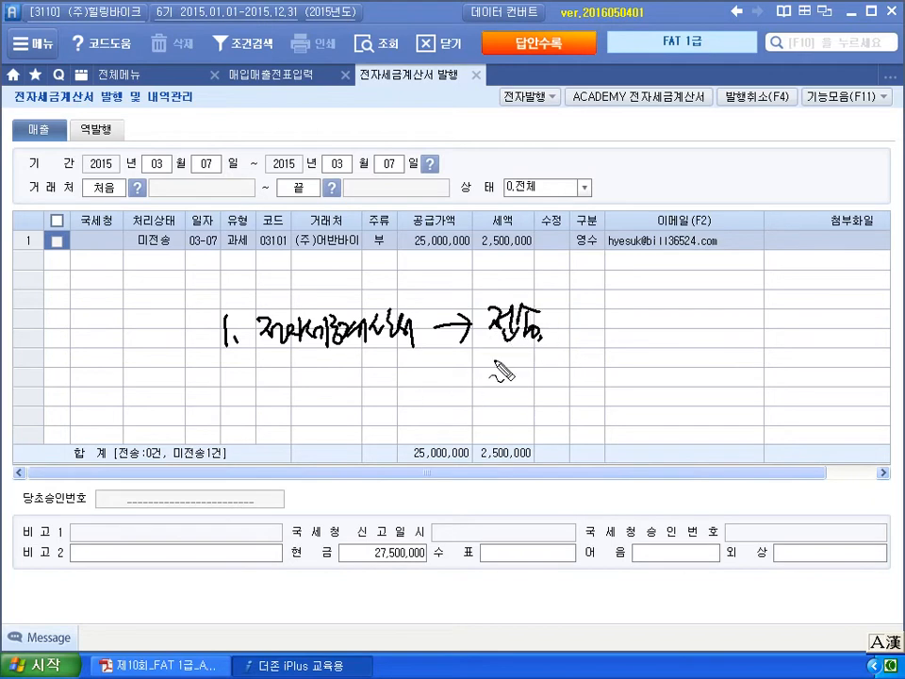
{"action": "mouse_move", "coordinate": [603, 255]}
{"action": "left_mouse_down"}
{"action": "mouse_move", "coordinate": [721, 262]}
{"action": "mouse_move", "coordinate": [734, 236]}
{"action": "mouse_move", "coordinate": [630, 229]}
{"action": "mouse_move", "coordinate": [606, 253]}
{"action": "mouse_move", "coordinate": [648, 287]}
{"action": "left_mouse_up"}
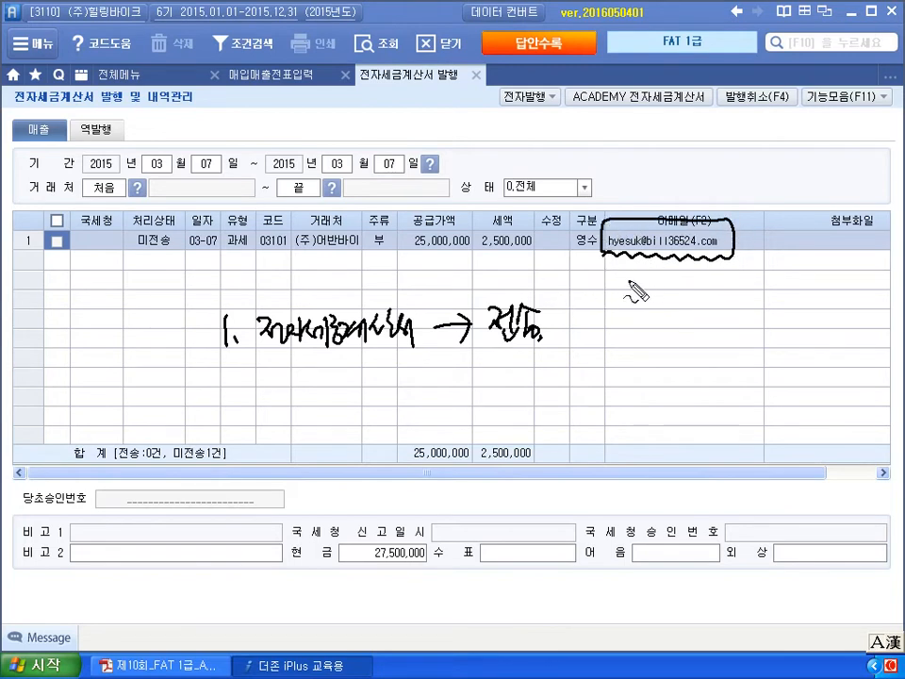
{"action": "mouse_move", "coordinate": [623, 275]}
{"action": "left_mouse_down"}
{"action": "mouse_move", "coordinate": [645, 264]}
{"action": "mouse_move", "coordinate": [648, 282]}
{"action": "left_mouse_up"}
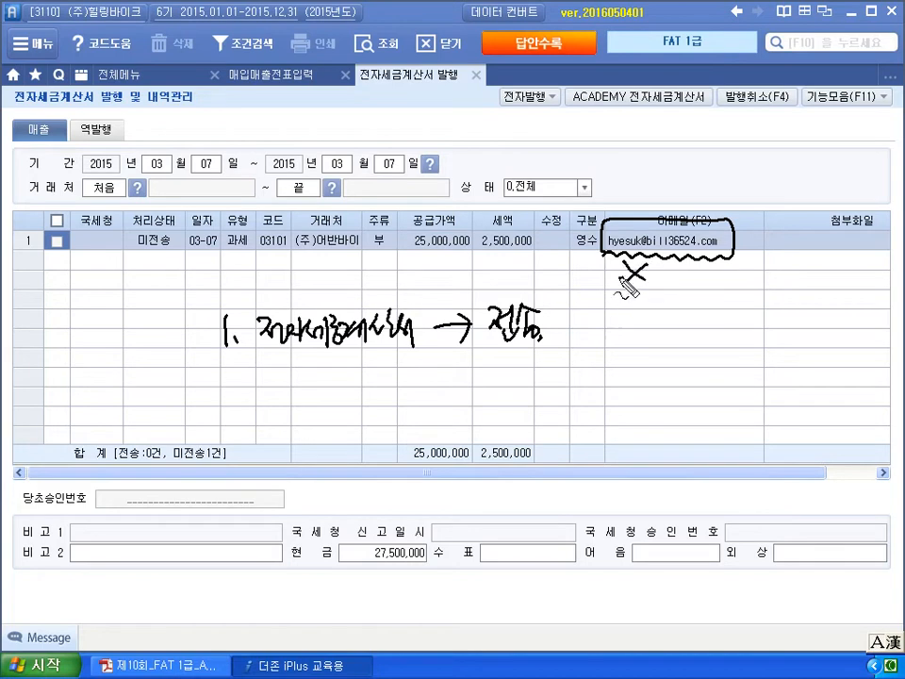
- Clear the ink, tick the March 7 invoice, and launch 전자발행 to reach the login dialog
{"action": "key", "text": "Escape"}
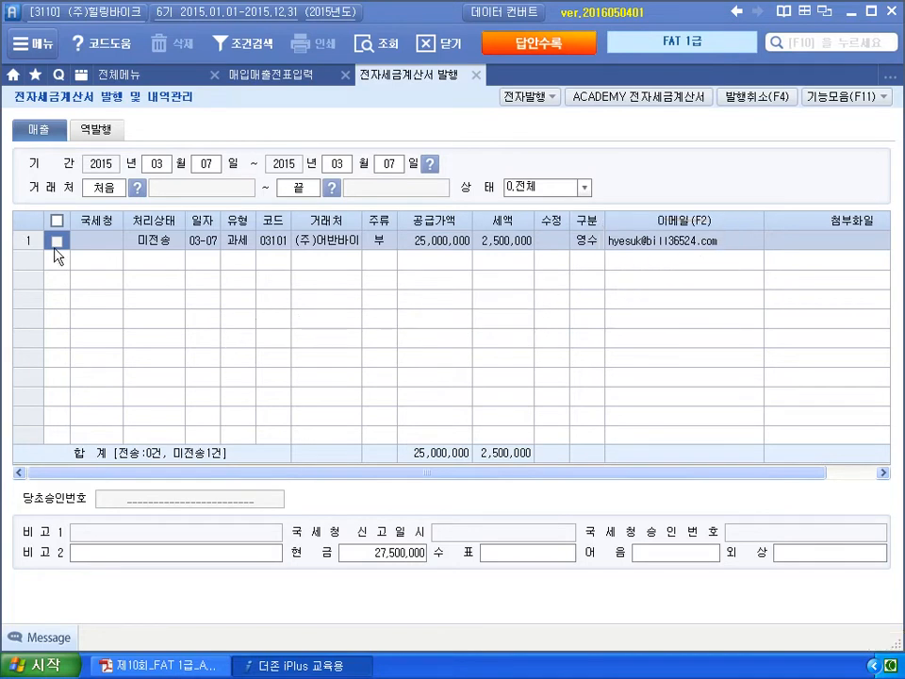
{"action": "left_click", "coordinate": [58, 244]}
{"action": "left_click", "coordinate": [529, 98]}
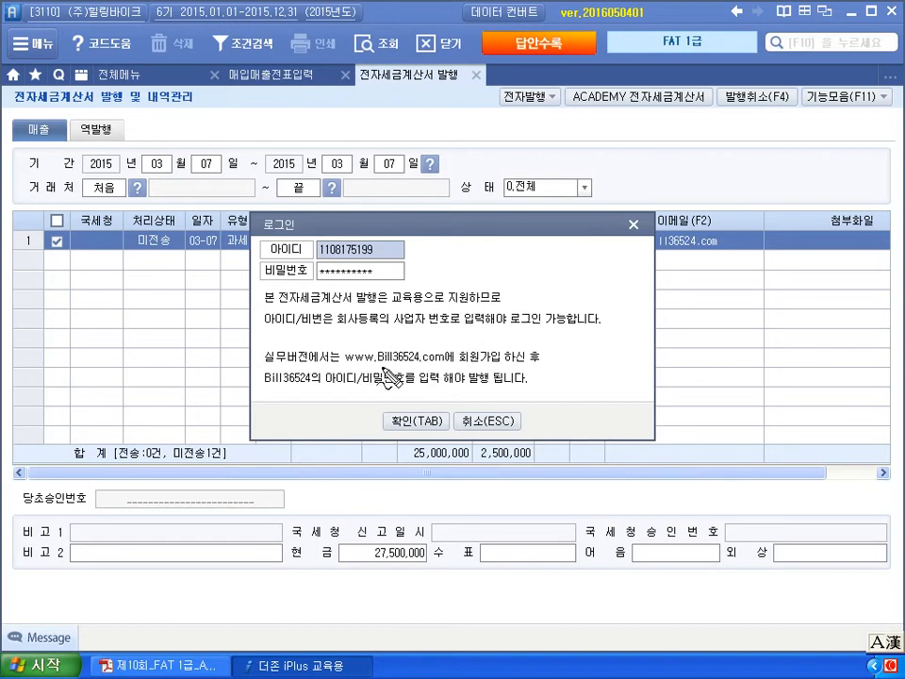
{"action": "left_click_drag", "start_coordinate": [376, 364], "coordinate": [440, 365]}
{"action": "left_click_drag", "start_coordinate": [227, 344], "coordinate": [235, 339]}
{"action": "mouse_move", "coordinate": [185, 264]}
{"action": "left_mouse_down"}
{"action": "mouse_move", "coordinate": [191, 285]}
{"action": "mouse_move", "coordinate": [235, 304]}
{"action": "left_mouse_up"}
{"action": "mouse_move", "coordinate": [373, 281]}
{"action": "left_mouse_down"}
{"action": "mouse_move", "coordinate": [271, 281]}
{"action": "mouse_move", "coordinate": [260, 241]}
{"action": "mouse_move", "coordinate": [394, 237]}
{"action": "mouse_move", "coordinate": [394, 276]}
{"action": "left_mouse_up"}
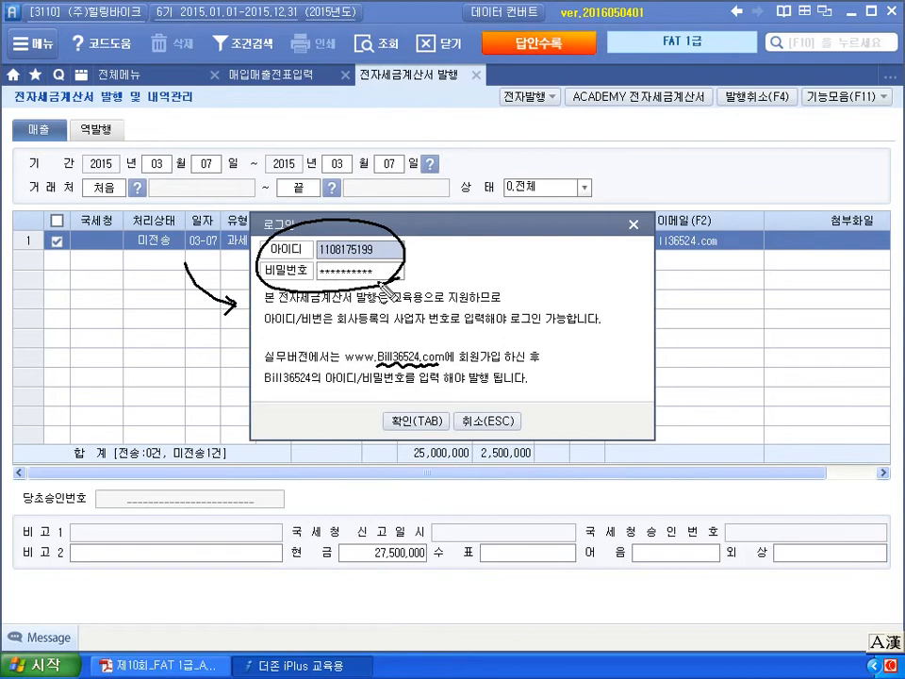
{"action": "mouse_move", "coordinate": [413, 265]}
{"action": "left_mouse_down"}
{"action": "mouse_move", "coordinate": [434, 279]}
{"action": "mouse_move", "coordinate": [402, 262]}
{"action": "left_mouse_up"}
{"action": "left_click_drag", "start_coordinate": [411, 253], "coordinate": [411, 269]}
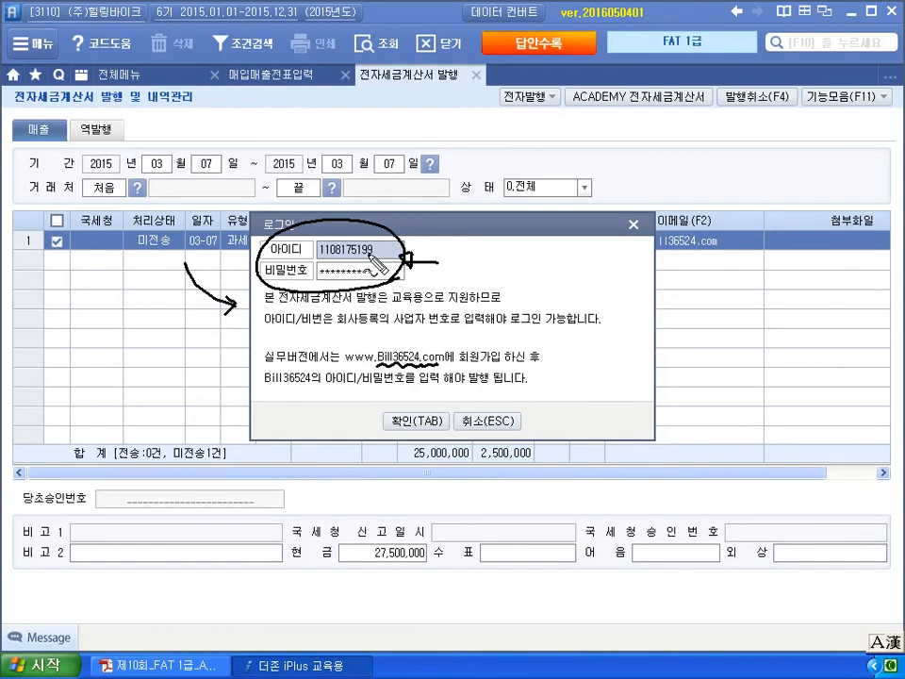
- Log in and issue the March 7 electronic tax invoice for 27,500,000
{"action": "mouse_move", "coordinate": [393, 431]}
{"action": "left_mouse_down"}
{"action": "mouse_move", "coordinate": [424, 430]}
{"action": "mouse_move", "coordinate": [432, 405]}
{"action": "left_mouse_up"}
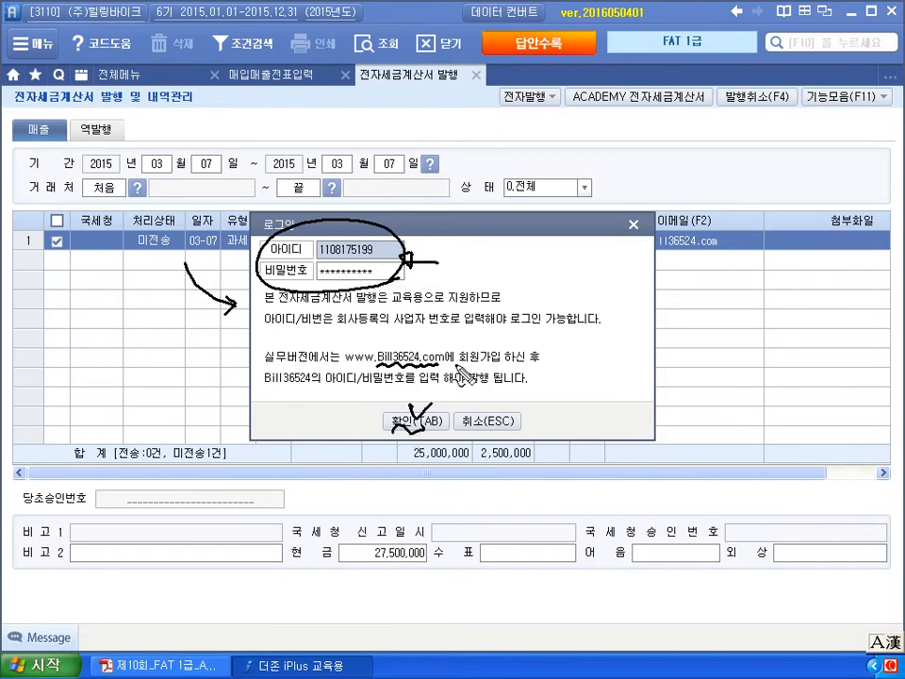
{"action": "left_click", "coordinate": [415, 423]}
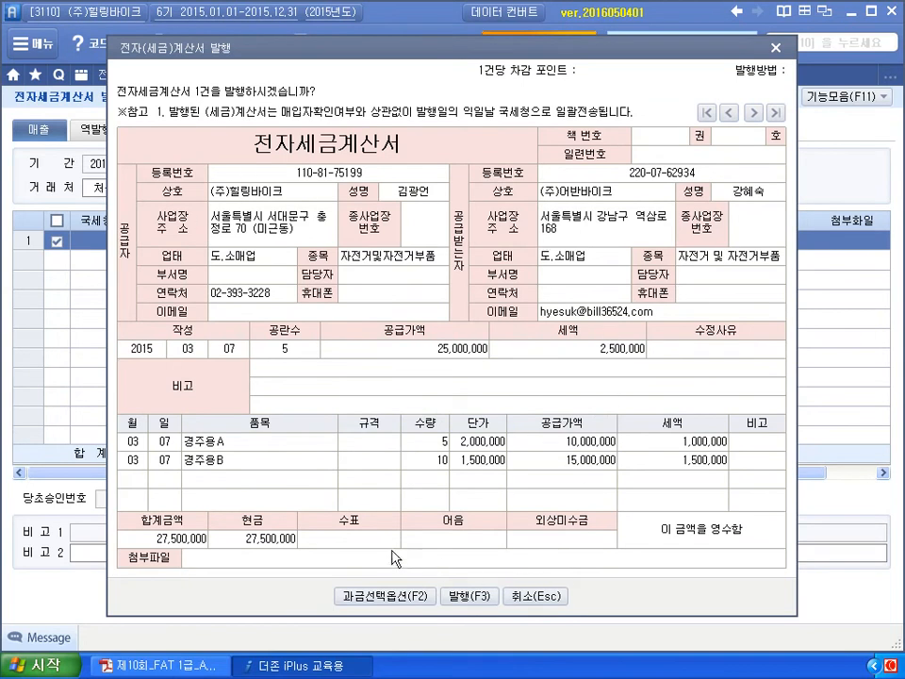
{"action": "left_click", "coordinate": [468, 595]}
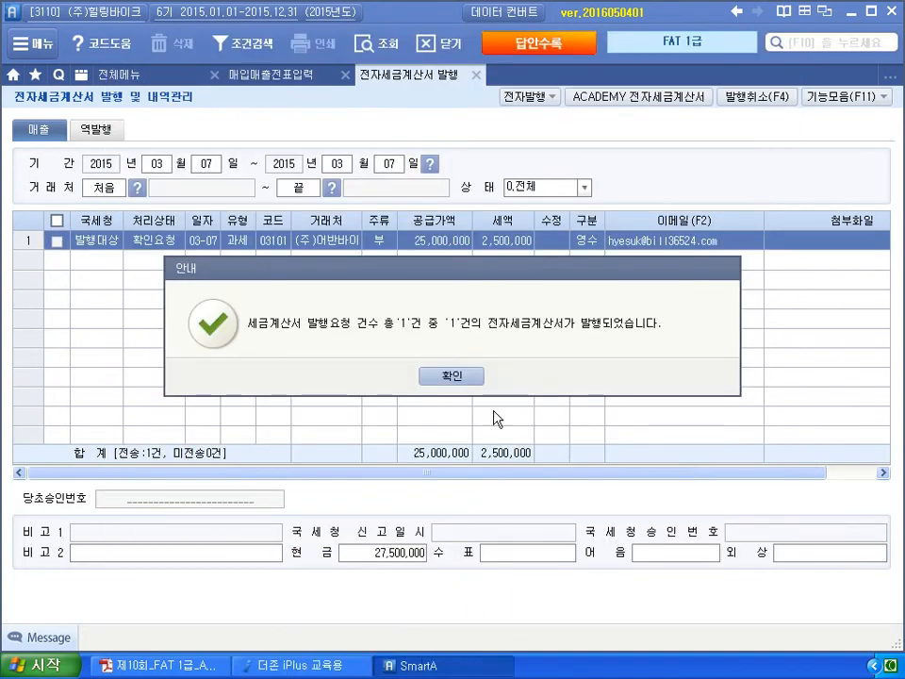
- Dismiss the issuance notice, ink-annotate the 발행대상 status, then open the Bill36524 practice service
{"action": "left_click", "coordinate": [451, 376]}
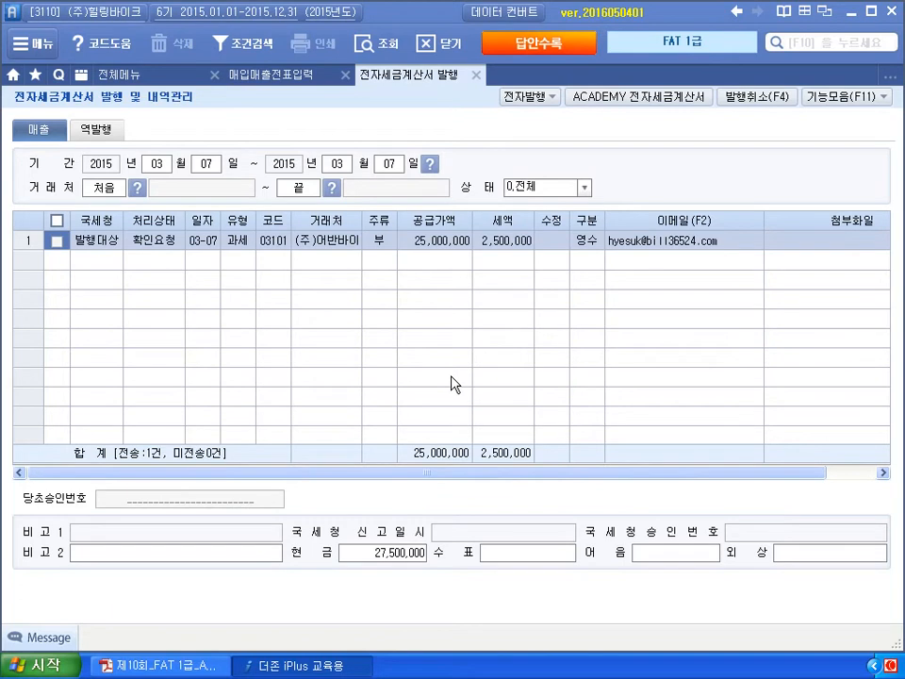
{"action": "mouse_move", "coordinate": [114, 254]}
{"action": "left_mouse_down"}
{"action": "mouse_move", "coordinate": [75, 238]}
{"action": "mouse_move", "coordinate": [104, 225]}
{"action": "mouse_move", "coordinate": [117, 273]}
{"action": "left_mouse_up"}
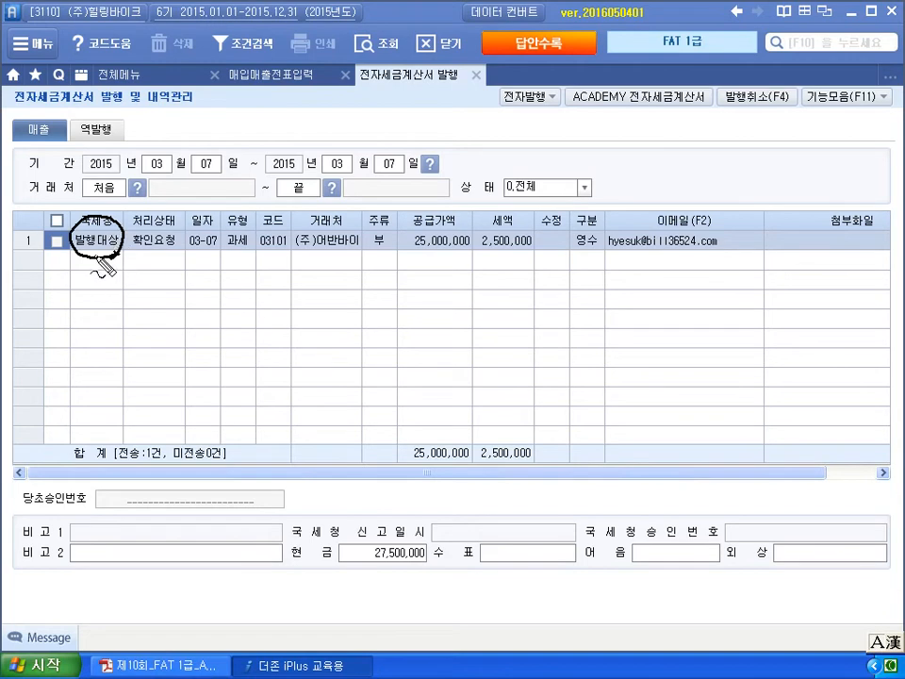
{"action": "mouse_move", "coordinate": [94, 253]}
{"action": "left_mouse_down"}
{"action": "mouse_move", "coordinate": [94, 281]}
{"action": "mouse_move", "coordinate": [110, 292]}
{"action": "mouse_move", "coordinate": [121, 281]}
{"action": "mouse_move", "coordinate": [157, 294]}
{"action": "mouse_move", "coordinate": [112, 277]}
{"action": "mouse_move", "coordinate": [158, 298]}
{"action": "left_mouse_up"}
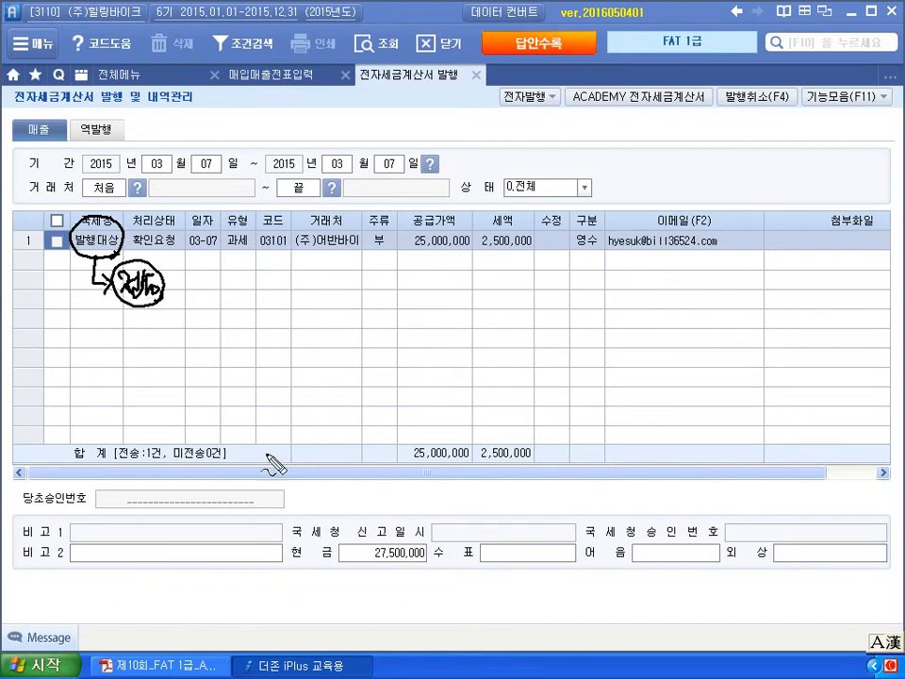
{"action": "key", "text": "Escape"}
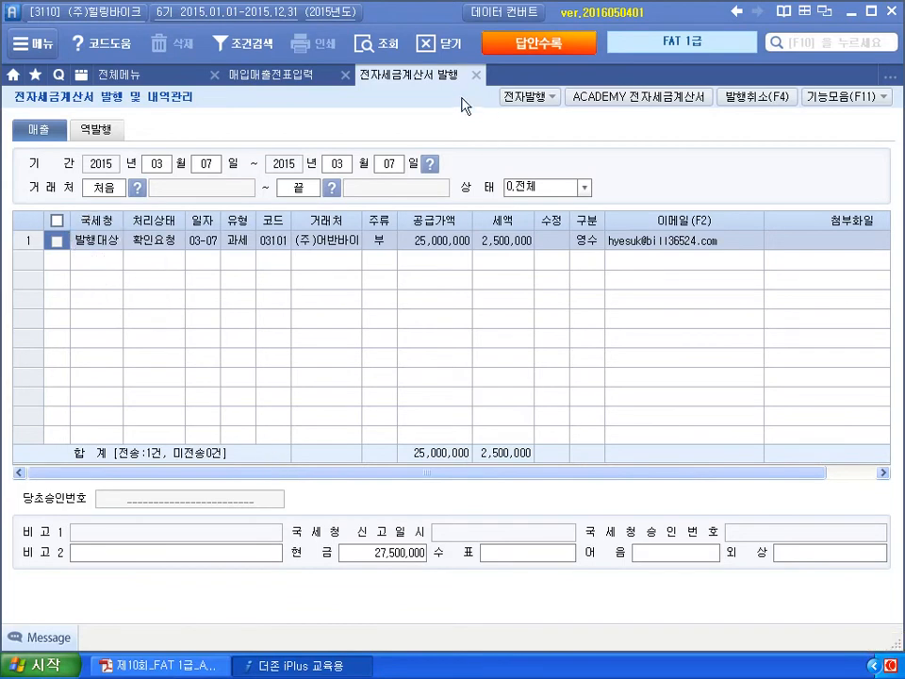
{"action": "left_click", "coordinate": [603, 105]}
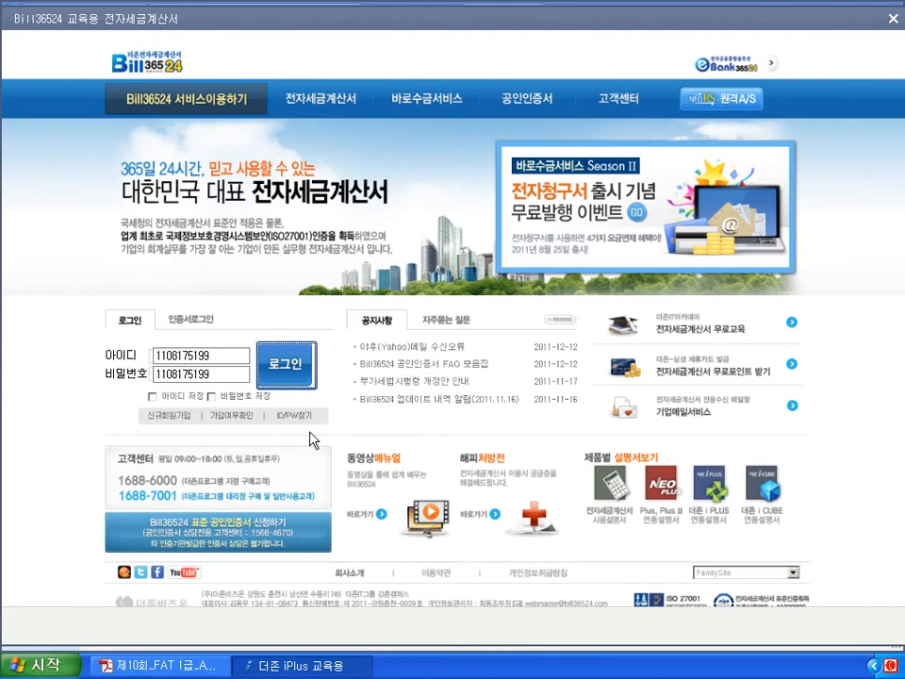
- Handwrite ink notes, including 가상, over the Bill36524 login page's notice list
{"action": "key", "text": "ctrl+shift+d"}
{"action": "left_click_drag", "start_coordinate": [537, 353], "coordinate": [554, 353]}
{"action": "left_click_drag", "start_coordinate": [395, 308], "coordinate": [412, 335]}
{"action": "mouse_move", "coordinate": [423, 301]}
{"action": "left_mouse_down"}
{"action": "mouse_move", "coordinate": [424, 339]}
{"action": "mouse_move", "coordinate": [435, 321]}
{"action": "mouse_move", "coordinate": [439, 328]}
{"action": "left_mouse_up"}
{"action": "mouse_move", "coordinate": [445, 316]}
{"action": "left_mouse_down"}
{"action": "mouse_move", "coordinate": [459, 330]}
{"action": "mouse_move", "coordinate": [449, 330]}
{"action": "left_mouse_up"}
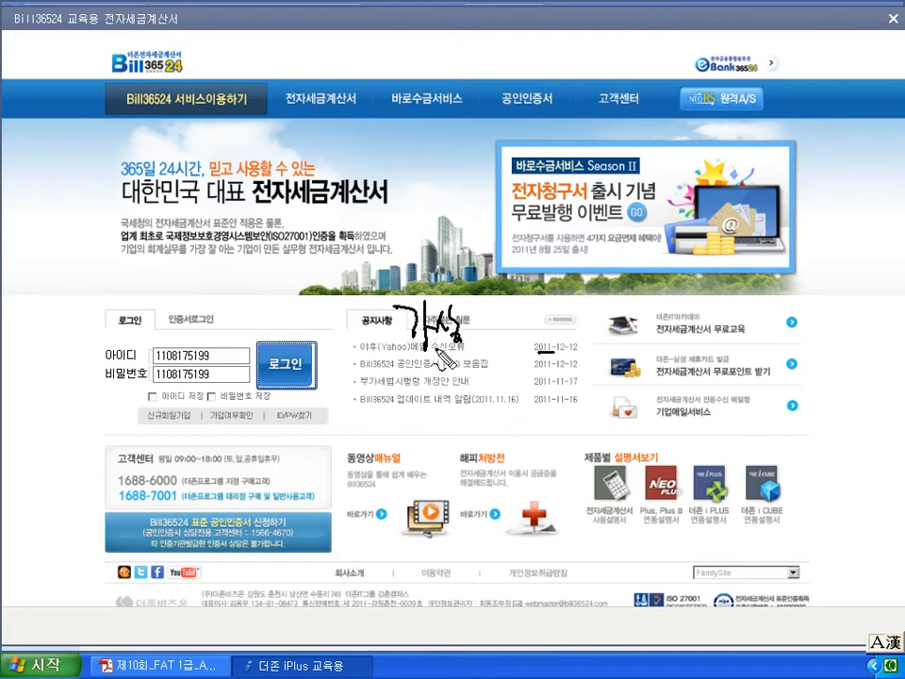
{"action": "left_click_drag", "start_coordinate": [272, 351], "coordinate": [303, 343]}
{"action": "key", "text": "Escape"}
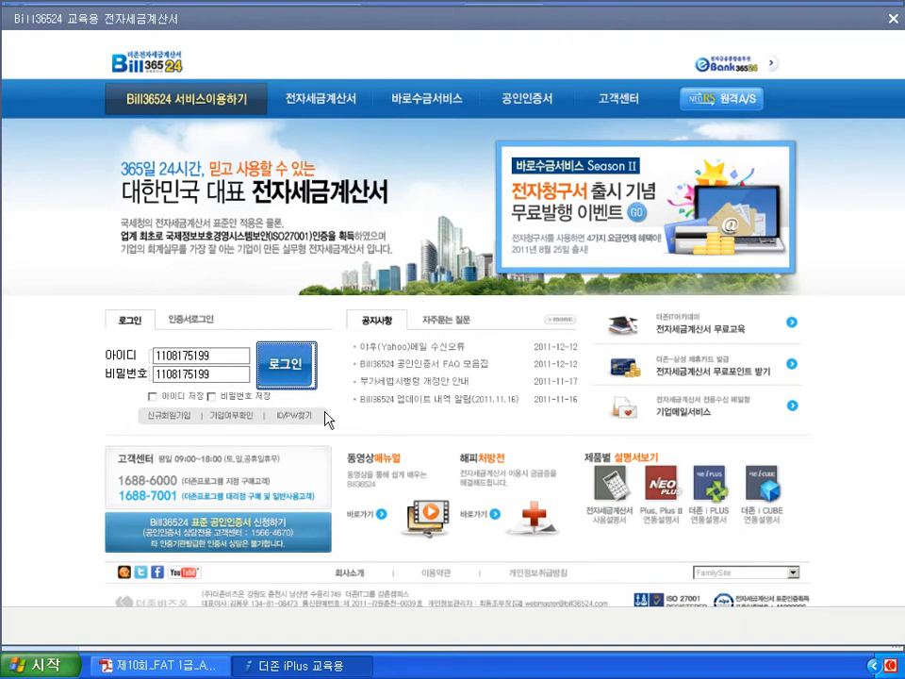
- Log in and list the untransmitted (미전송) March 7 sales invoices, then return to the exam PDF
{"action": "left_click", "coordinate": [284, 372]}
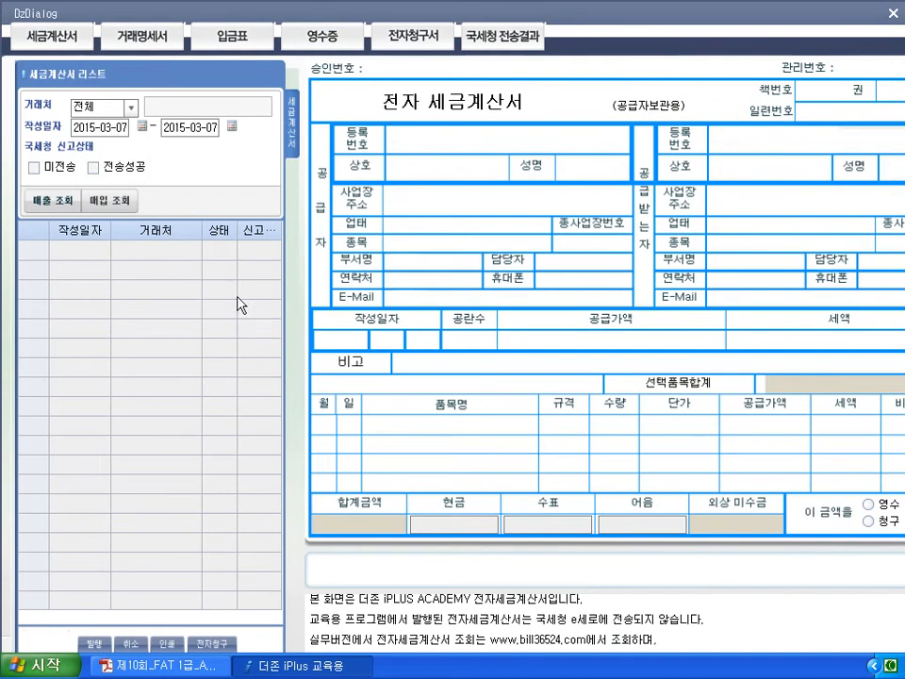
{"action": "left_click", "coordinate": [34, 168]}
{"action": "left_click", "coordinate": [50, 207]}
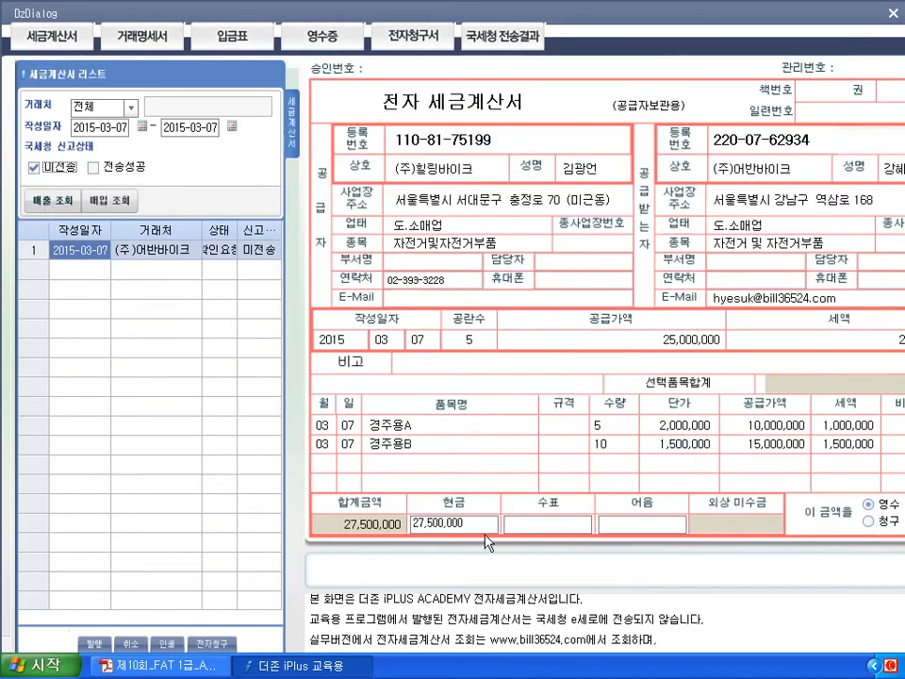
{"action": "left_click", "coordinate": [200, 667]}
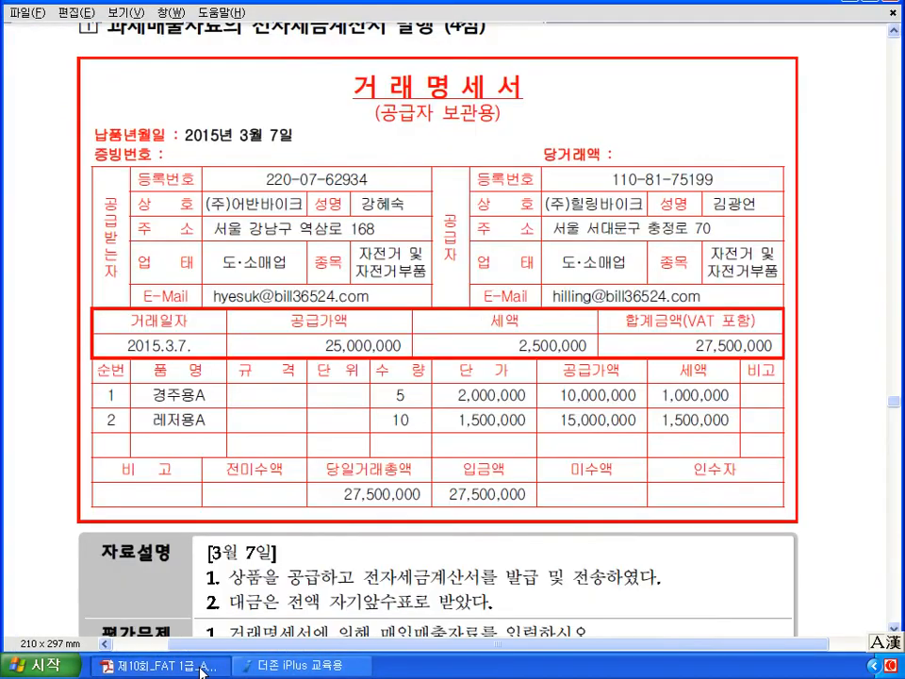
- Read the 평가문제 instructions in the PDF, then go back to the Bill36524 invoice window
{"action": "scroll", "coordinate": [252, 634], "scroll_direction": "down", "scroll_amount": 3}
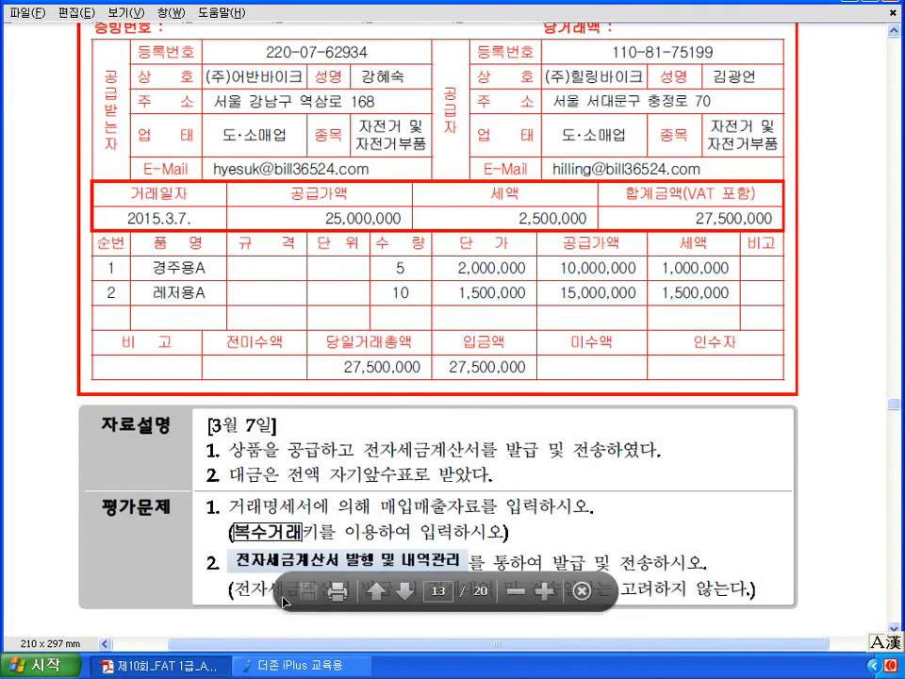
{"action": "scroll", "coordinate": [427, 496], "scroll_direction": "down", "scroll_amount": 3}
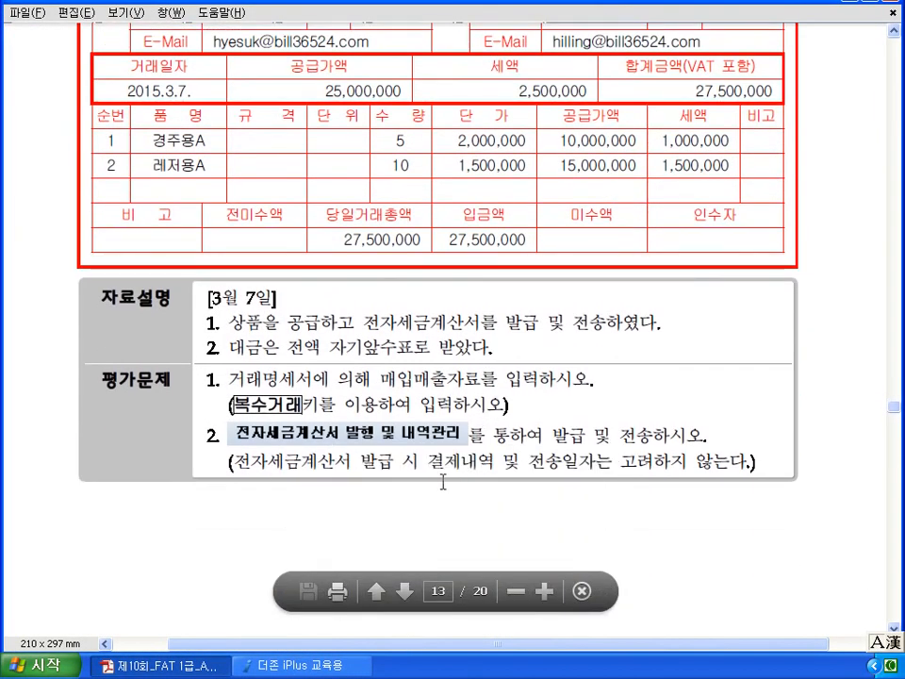
{"action": "left_click", "coordinate": [341, 668]}
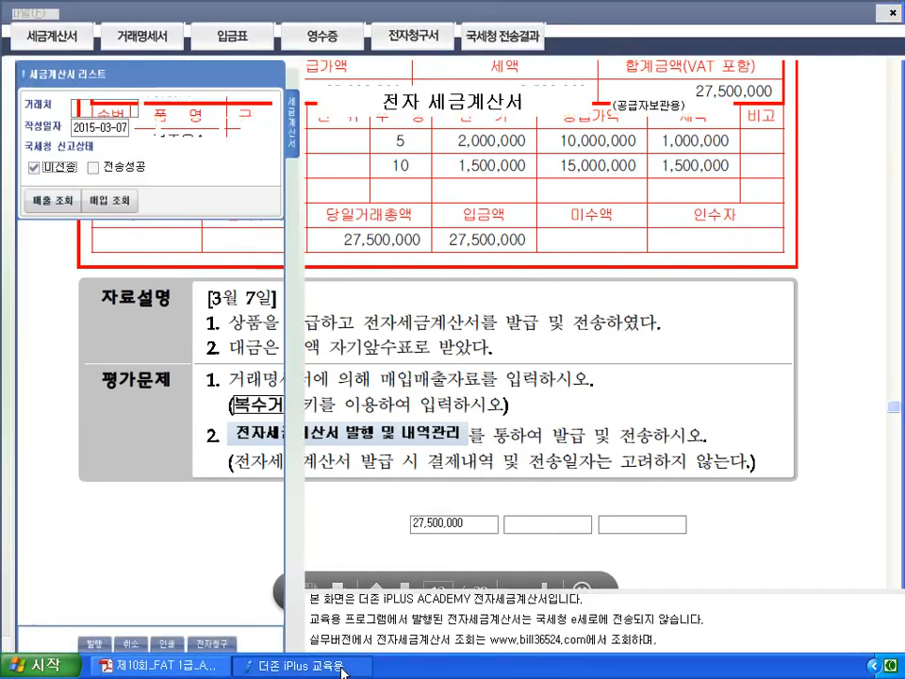
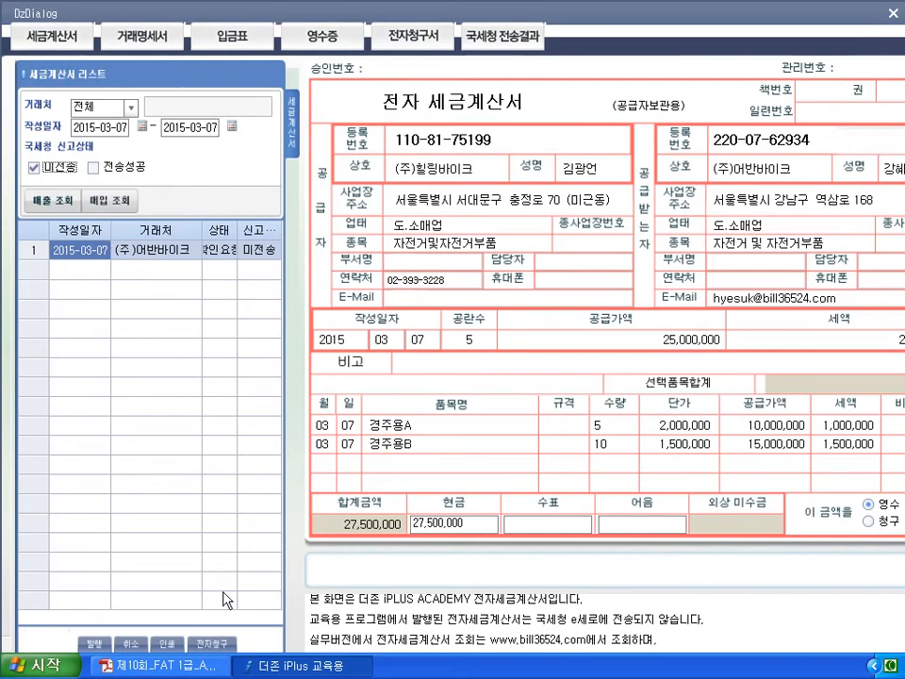
- Issue the March 7 e-tax invoice to (주)어반바이크 and acknowledge the completion notice
{"action": "left_click", "coordinate": [95, 647]}
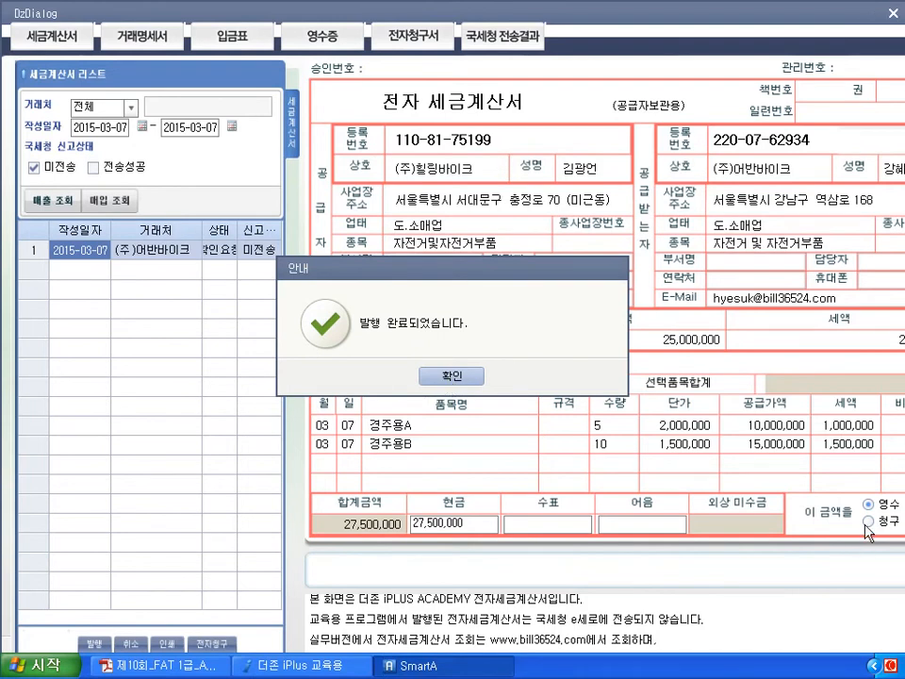
{"action": "left_click", "coordinate": [448, 380]}
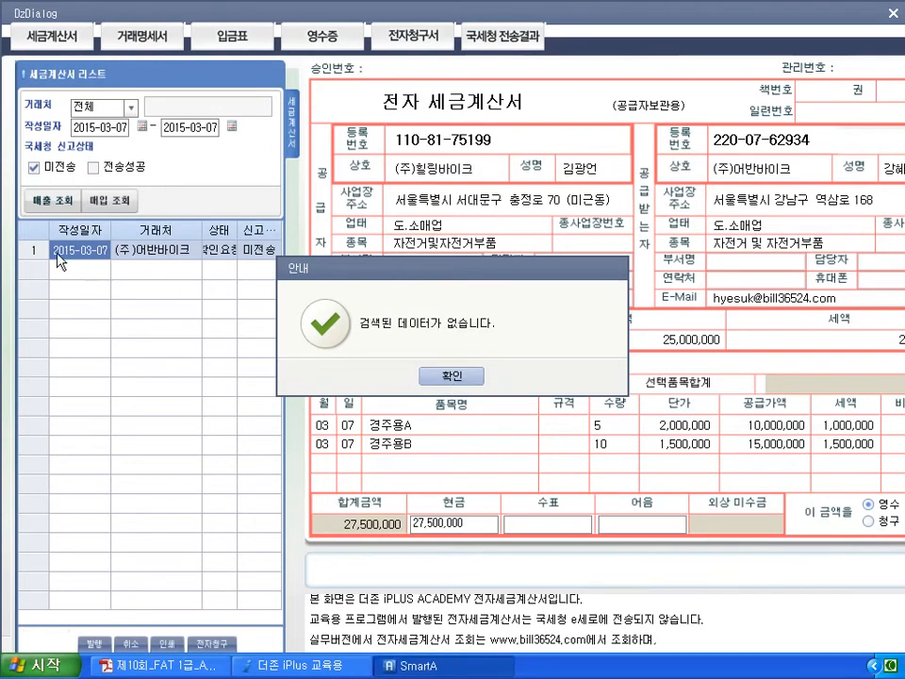
{"action": "left_click", "coordinate": [450, 379]}
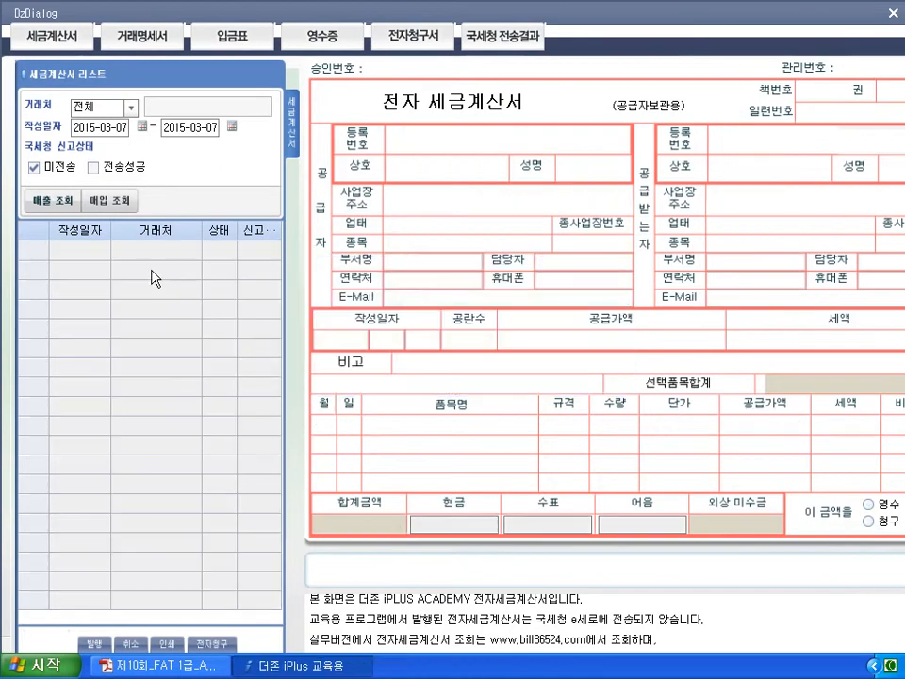
- Re-search unsent sales invoices to confirm none remain, then open the NTS transmission results
{"action": "left_click", "coordinate": [54, 202]}
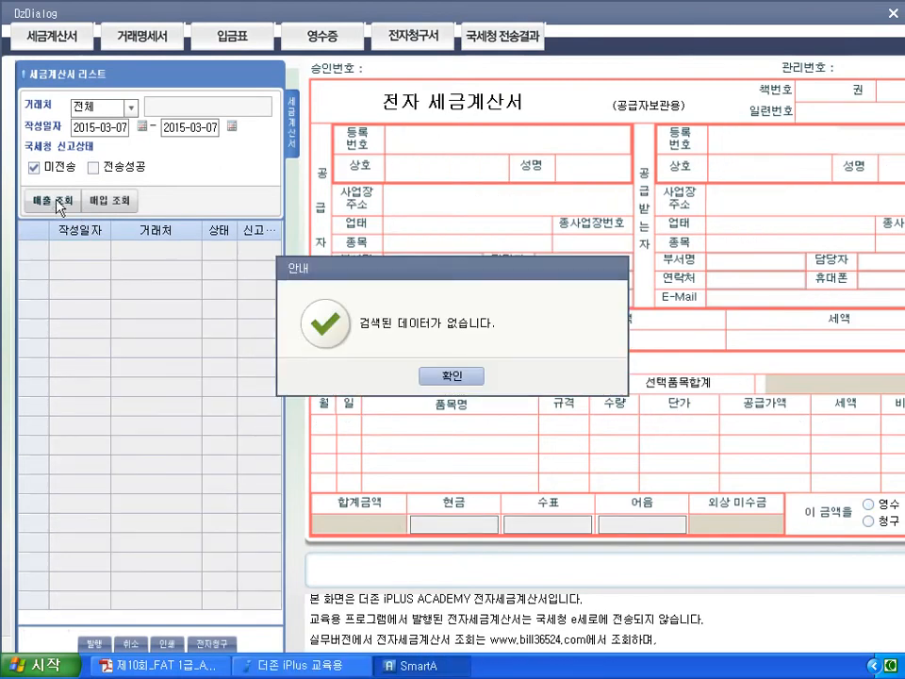
{"action": "left_click", "coordinate": [444, 381]}
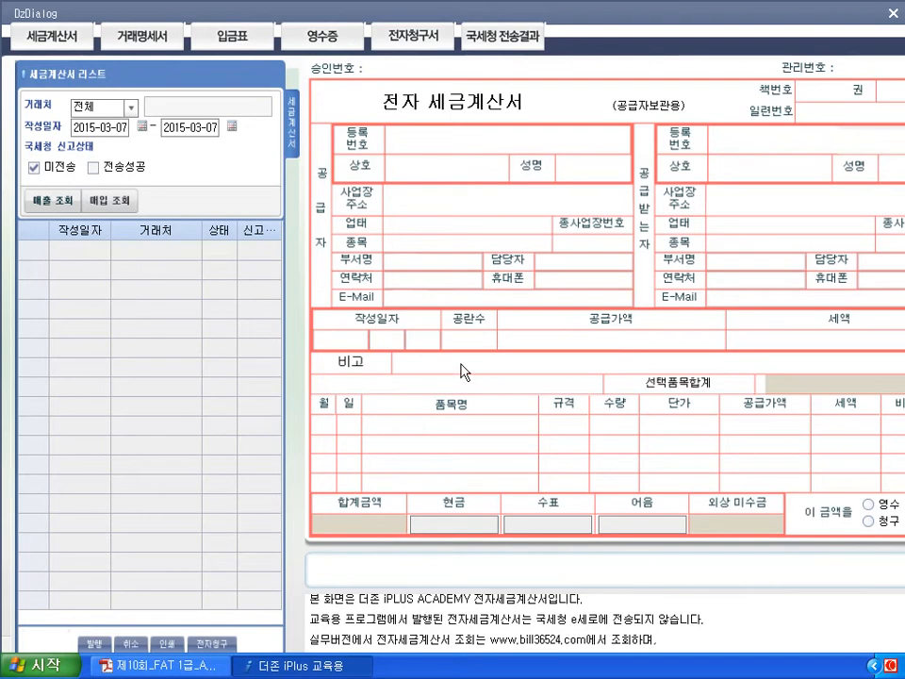
{"action": "left_click", "coordinate": [497, 44]}
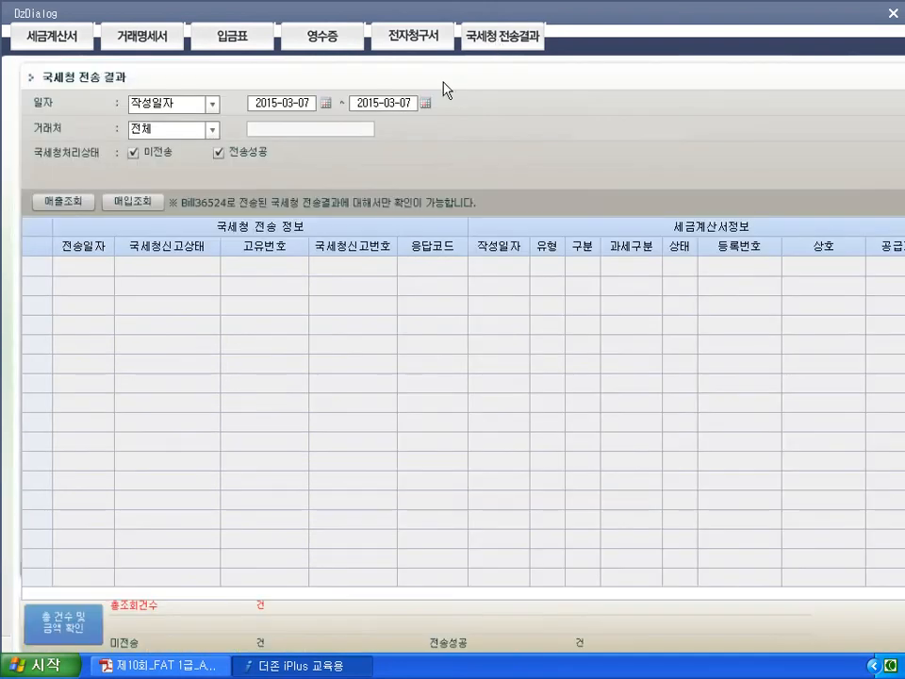
- Confirm the March 7 (주)어반바이크 invoice is listed as 전송성공, then close the results window
{"action": "left_click", "coordinate": [67, 202]}
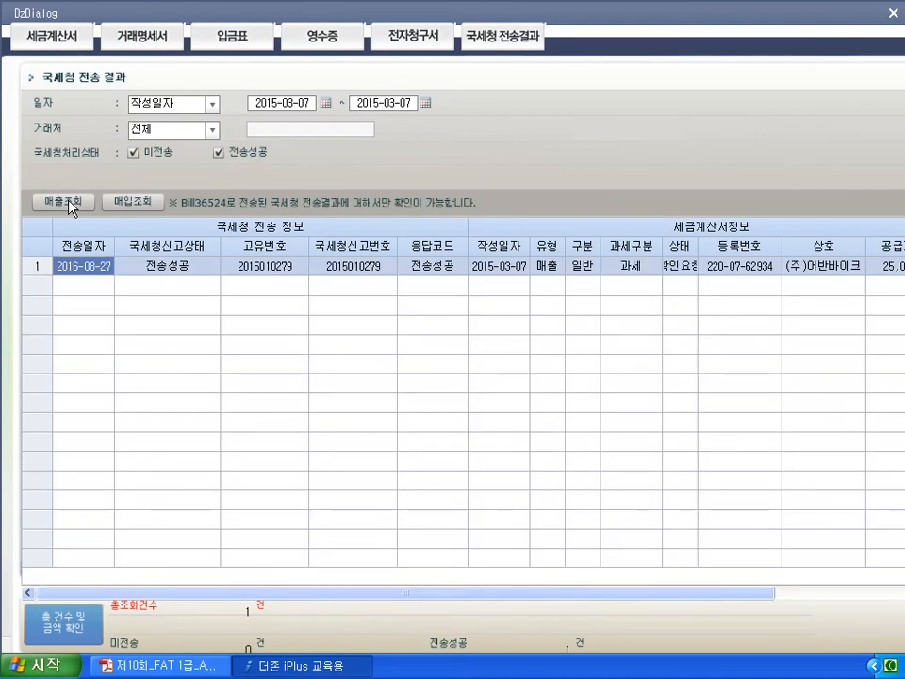
{"action": "mouse_move", "coordinate": [200, 295]}
{"action": "left_mouse_down"}
{"action": "mouse_move", "coordinate": [141, 287]}
{"action": "mouse_move", "coordinate": [216, 272]}
{"action": "left_mouse_up"}
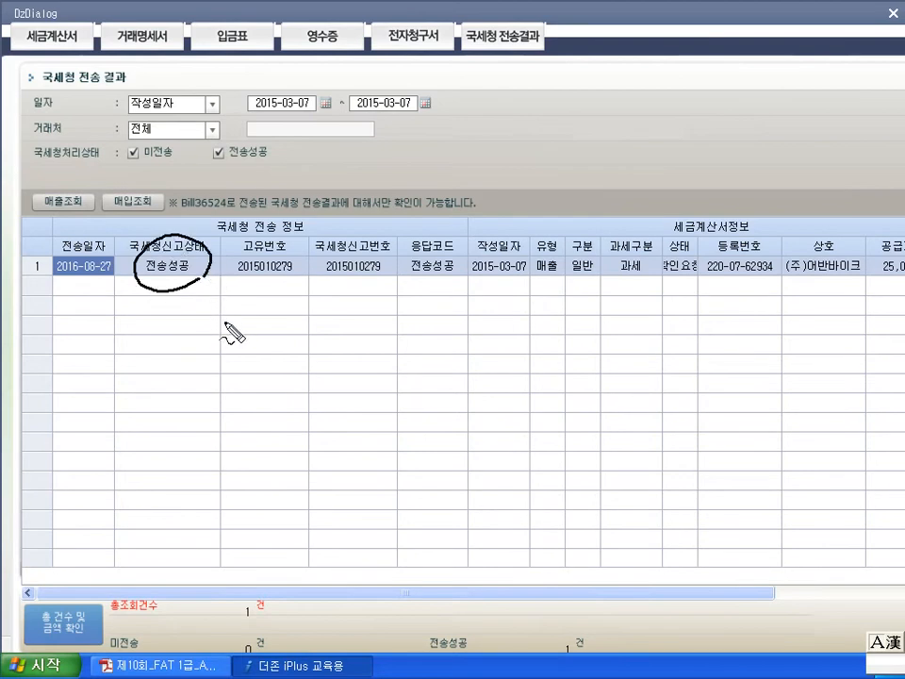
{"action": "mouse_move", "coordinate": [305, 354]}
{"action": "left_mouse_down"}
{"action": "mouse_move", "coordinate": [324, 374]}
{"action": "mouse_move", "coordinate": [405, 323]}
{"action": "mouse_move", "coordinate": [414, 330]}
{"action": "left_mouse_up"}
{"action": "mouse_move", "coordinate": [311, 403]}
{"action": "left_mouse_down"}
{"action": "mouse_move", "coordinate": [326, 415]}
{"action": "mouse_move", "coordinate": [377, 412]}
{"action": "mouse_move", "coordinate": [384, 396]}
{"action": "left_mouse_up"}
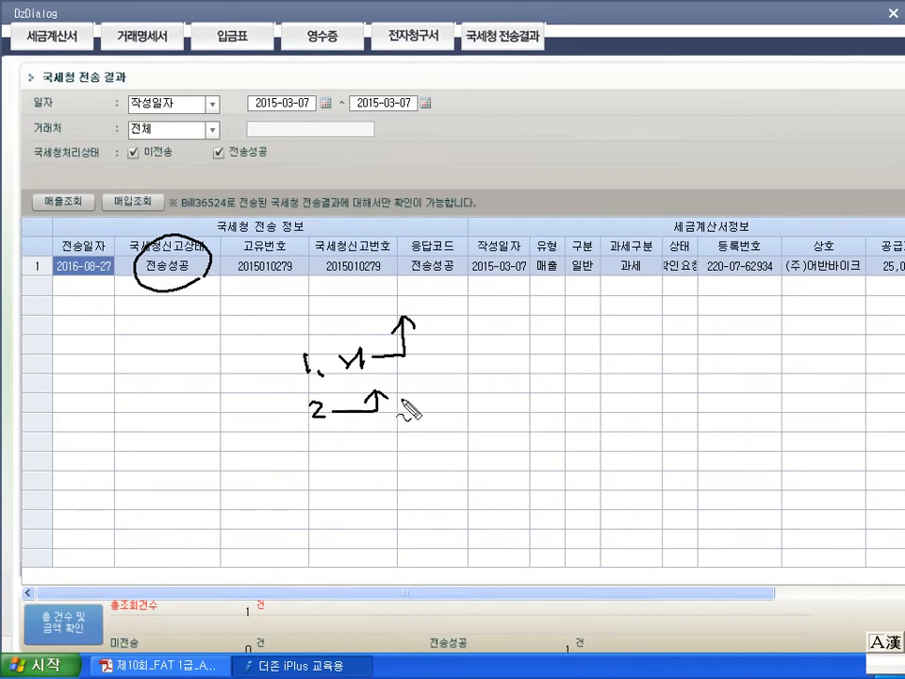
{"action": "key", "text": "Escape"}
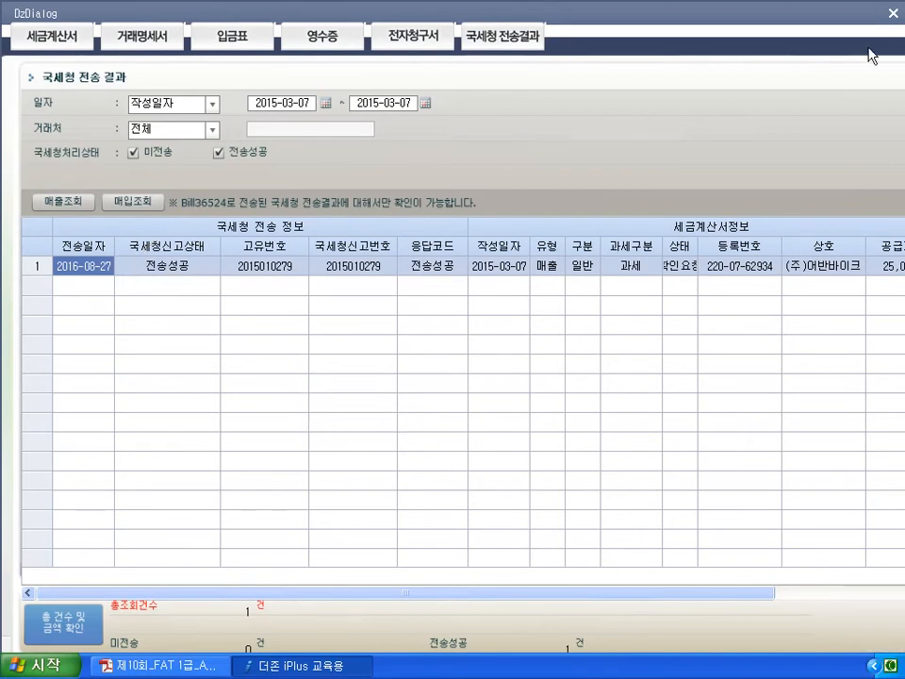
{"action": "left_click", "coordinate": [892, 14]}
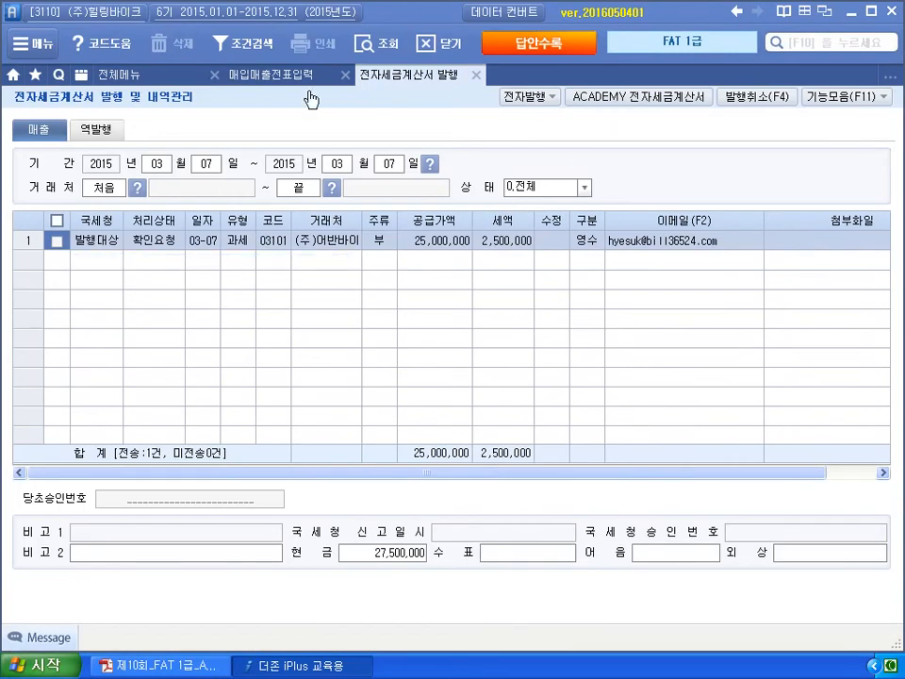
- Refresh the invoice issue list so it reads 전송성공, then close the issue screen
{"action": "left_click", "coordinate": [381, 49]}
{"action": "left_click", "coordinate": [92, 244]}
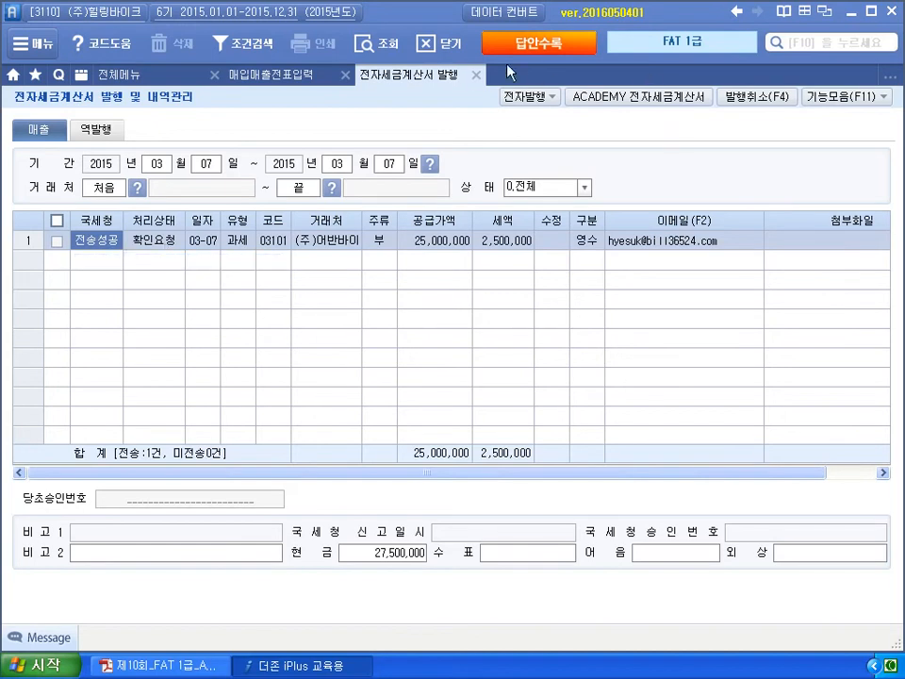
{"action": "left_click", "coordinate": [477, 75]}
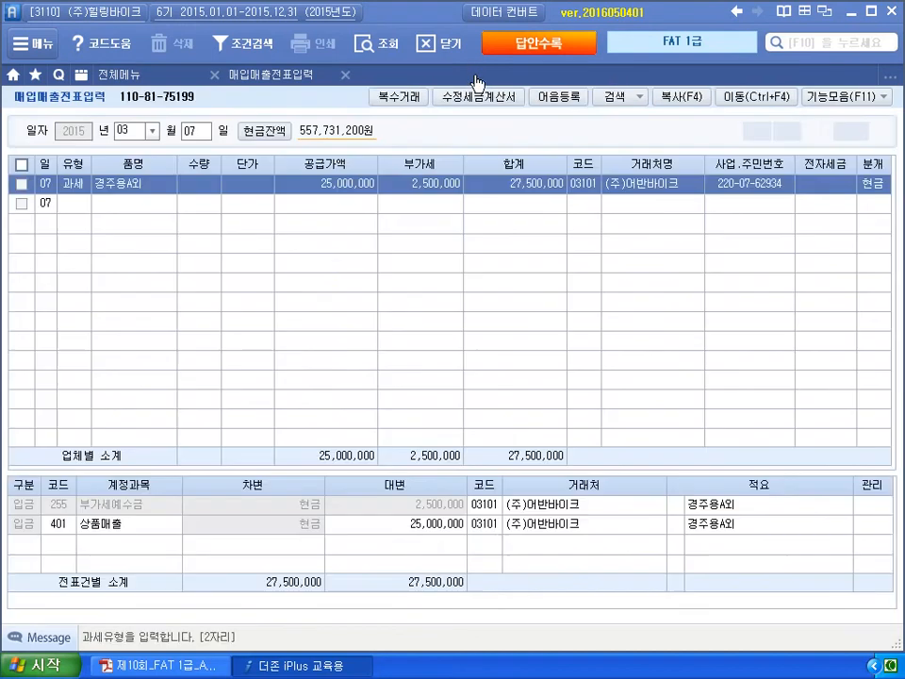
- Reload the vouchers so the March 7 sale shows 전자발행, then bring up the exam PDF
{"action": "left_click", "coordinate": [813, 185]}
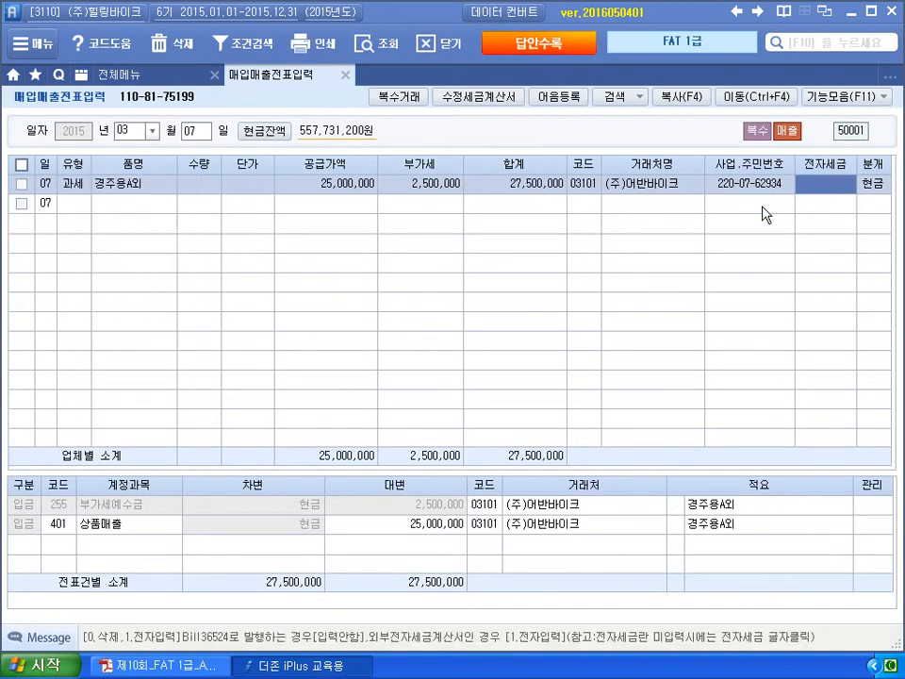
{"action": "left_click", "coordinate": [384, 49]}
{"action": "left_click", "coordinate": [81, 211]}
{"action": "left_click", "coordinate": [213, 667]}
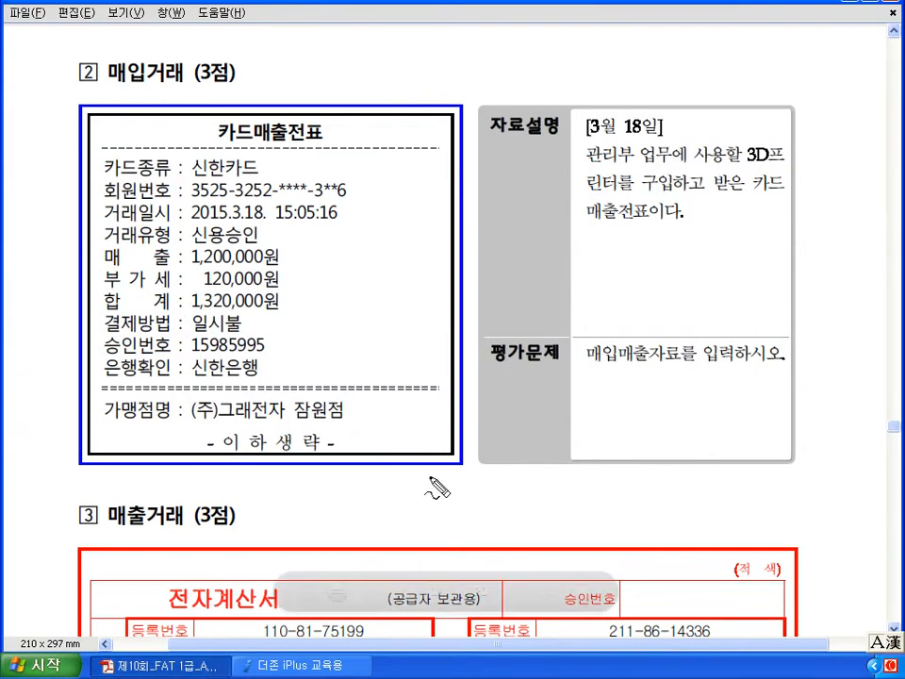
- Mark up the March 18 신한카드 slip: date, amounts, card company, merchant (주)그래전자
{"action": "mouse_move", "coordinate": [654, 146]}
{"action": "left_mouse_down"}
{"action": "mouse_move", "coordinate": [664, 105]}
{"action": "mouse_move", "coordinate": [590, 139]}
{"action": "mouse_move", "coordinate": [680, 141]}
{"action": "mouse_move", "coordinate": [663, 138]}
{"action": "left_mouse_up"}
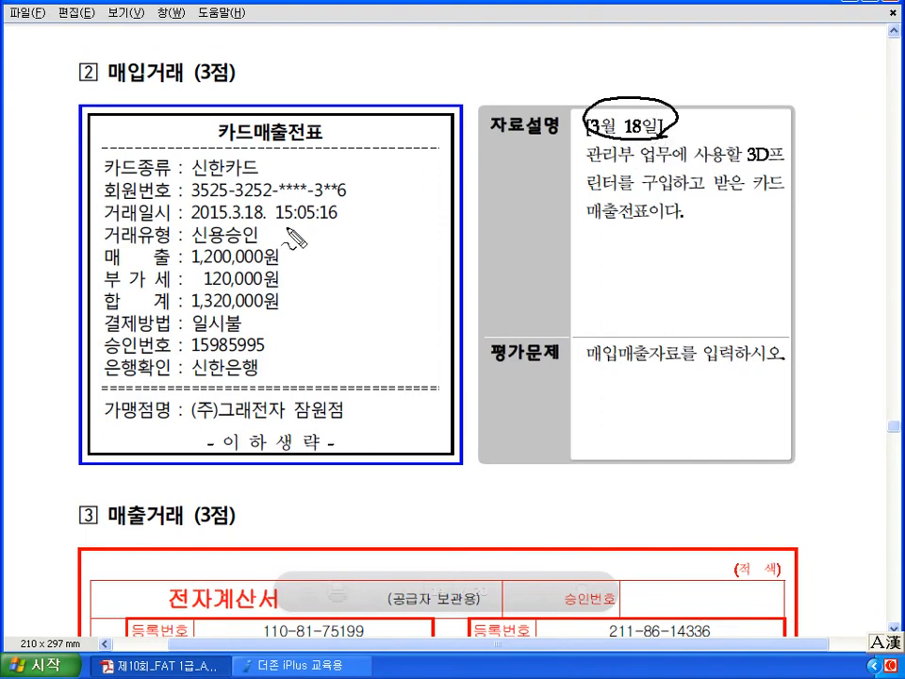
{"action": "mouse_move", "coordinate": [268, 220]}
{"action": "left_mouse_down"}
{"action": "mouse_move", "coordinate": [226, 222]}
{"action": "mouse_move", "coordinate": [262, 202]}
{"action": "mouse_move", "coordinate": [266, 224]}
{"action": "left_mouse_up"}
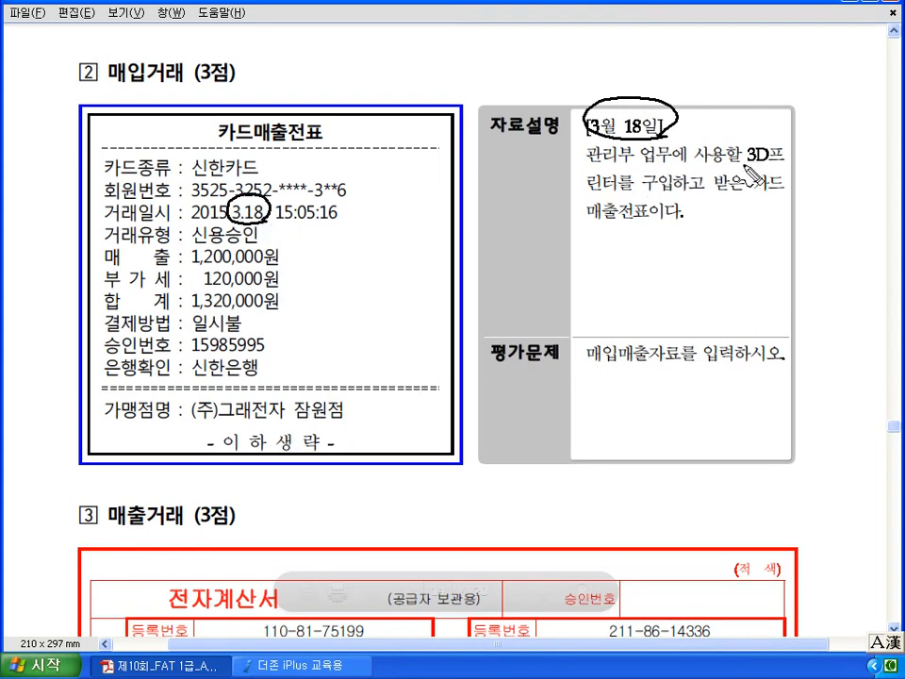
{"action": "mouse_move", "coordinate": [590, 239]}
{"action": "left_mouse_down"}
{"action": "mouse_move", "coordinate": [606, 237]}
{"action": "mouse_move", "coordinate": [630, 259]}
{"action": "left_mouse_up"}
{"action": "left_click_drag", "start_coordinate": [753, 194], "coordinate": [786, 192]}
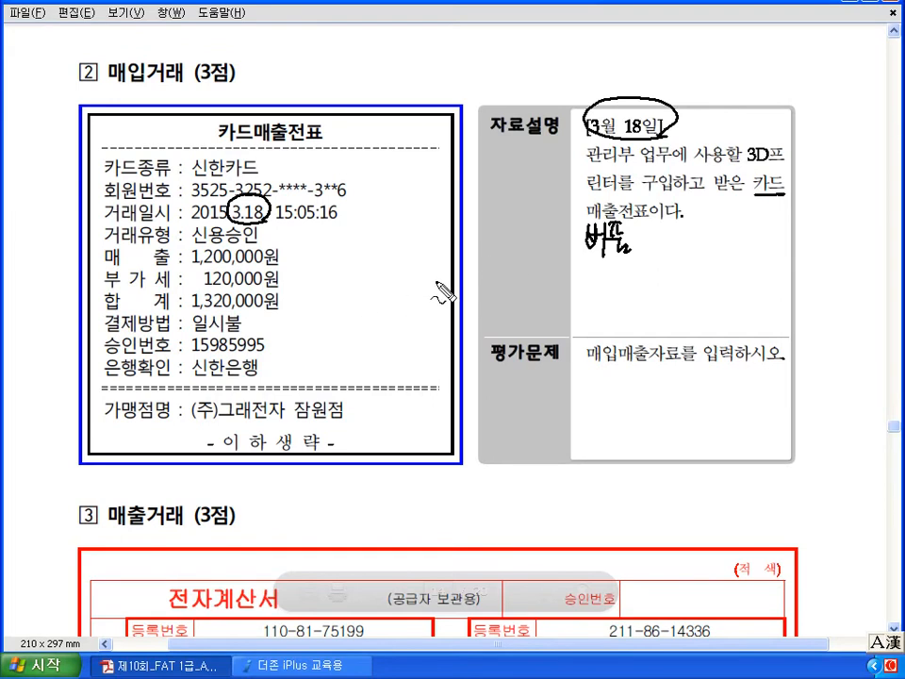
{"action": "left_click_drag", "start_coordinate": [492, 235], "coordinate": [571, 262]}
{"action": "mouse_move", "coordinate": [282, 256]}
{"action": "left_mouse_down"}
{"action": "mouse_move", "coordinate": [299, 269]}
{"action": "mouse_move", "coordinate": [286, 279]}
{"action": "left_mouse_up"}
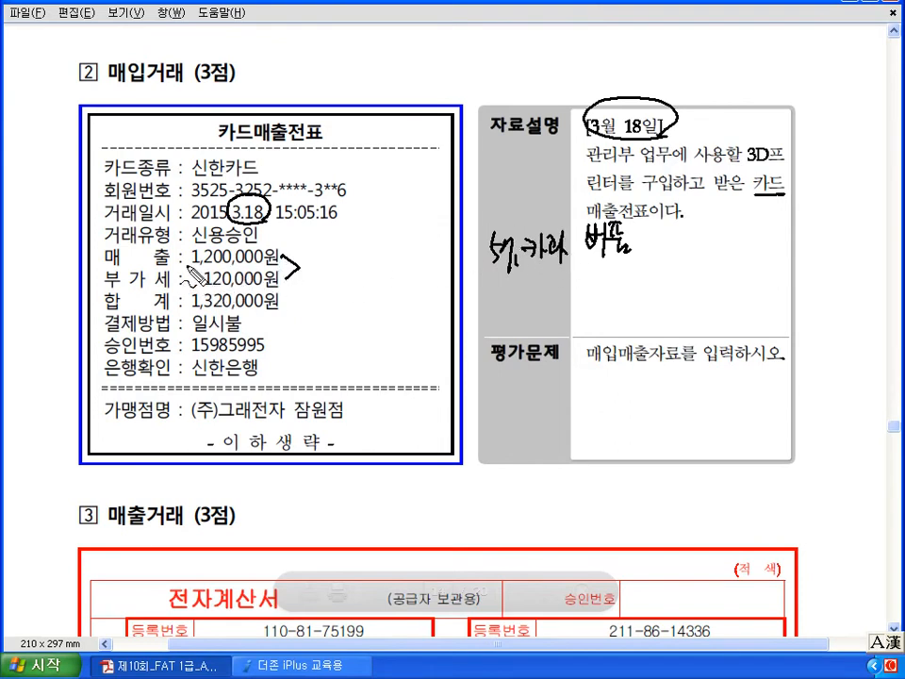
{"action": "left_click_drag", "start_coordinate": [185, 254], "coordinate": [183, 285]}
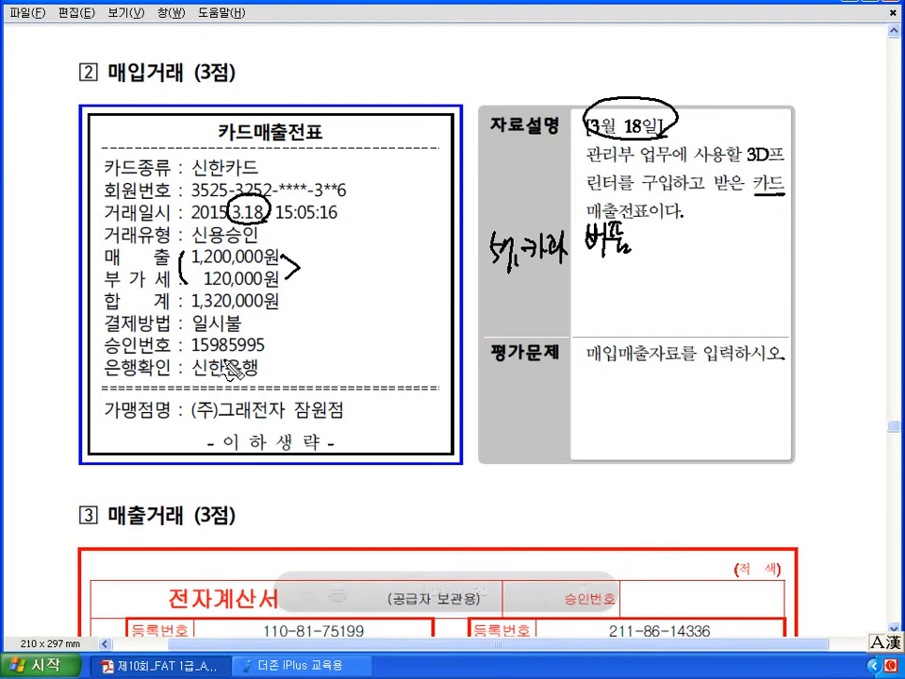
{"action": "mouse_move", "coordinate": [260, 177]}
{"action": "left_mouse_down"}
{"action": "mouse_move", "coordinate": [188, 175]}
{"action": "mouse_move", "coordinate": [218, 149]}
{"action": "mouse_move", "coordinate": [263, 162]}
{"action": "mouse_move", "coordinate": [260, 177]}
{"action": "left_mouse_up"}
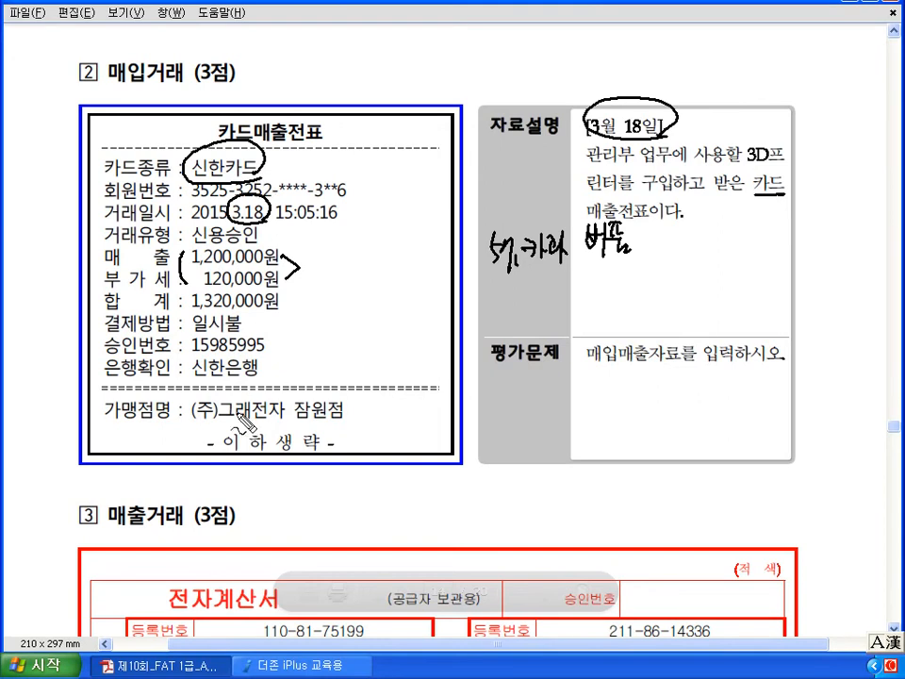
{"action": "left_click_drag", "start_coordinate": [193, 424], "coordinate": [278, 428]}
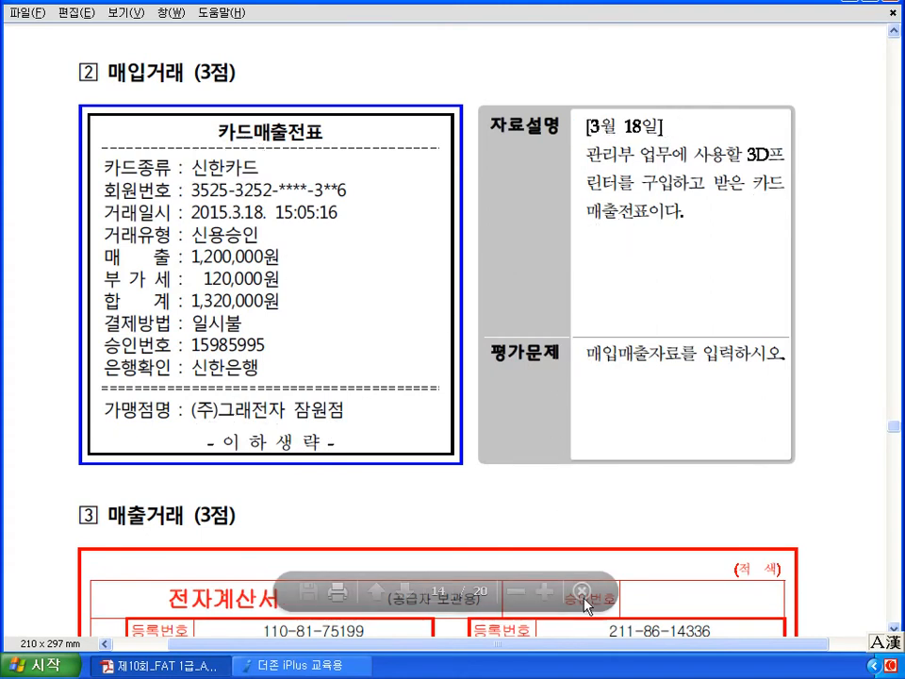
{"action": "left_click", "coordinate": [332, 666]}
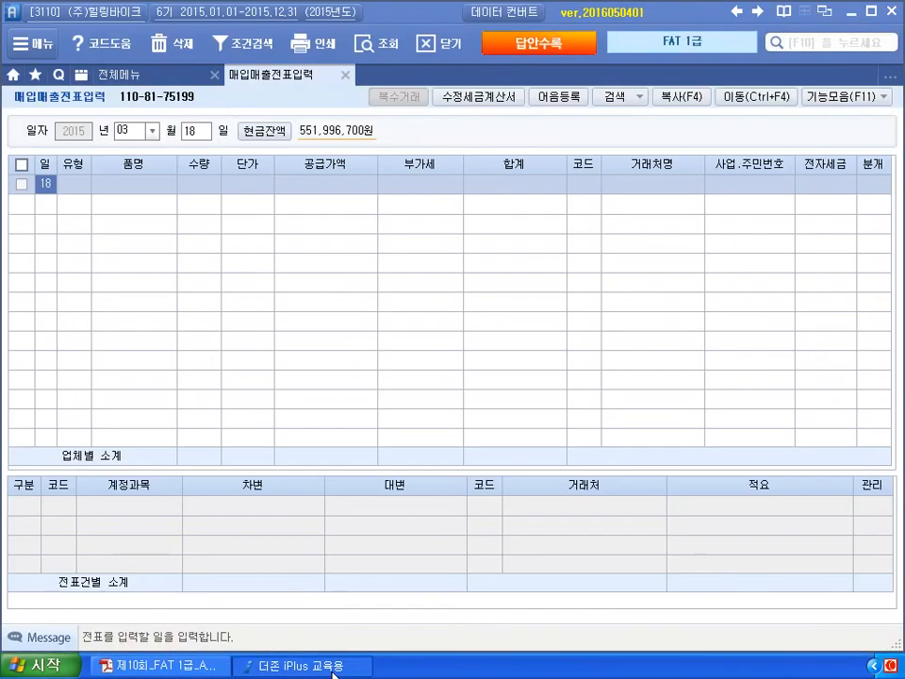
- Start the March 18 entry as type 57 카과 with 신한카드 as the card company
{"action": "key", "text": "Return"}
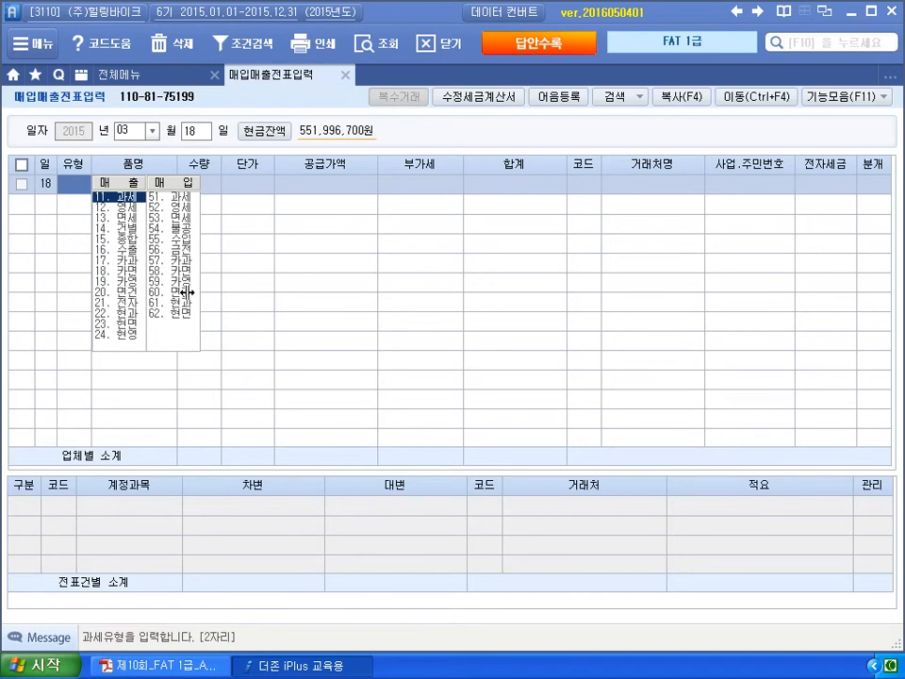
{"action": "type", "text": "57"}
{"action": "key", "text": "Return"}
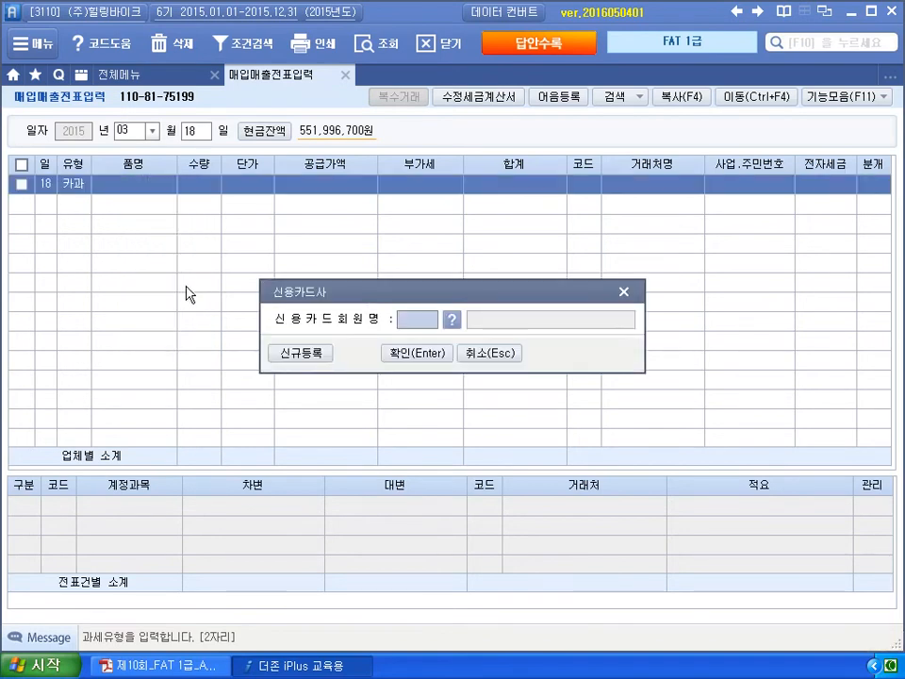
{"action": "left_click", "coordinate": [451, 320]}
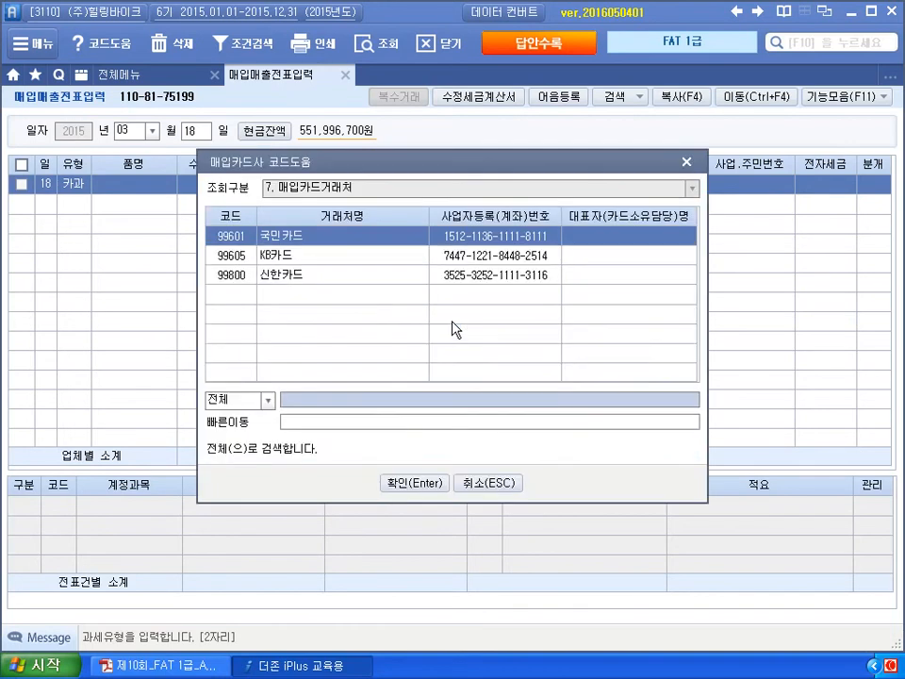
{"action": "left_click", "coordinate": [372, 277]}
{"action": "left_click", "coordinate": [400, 482]}
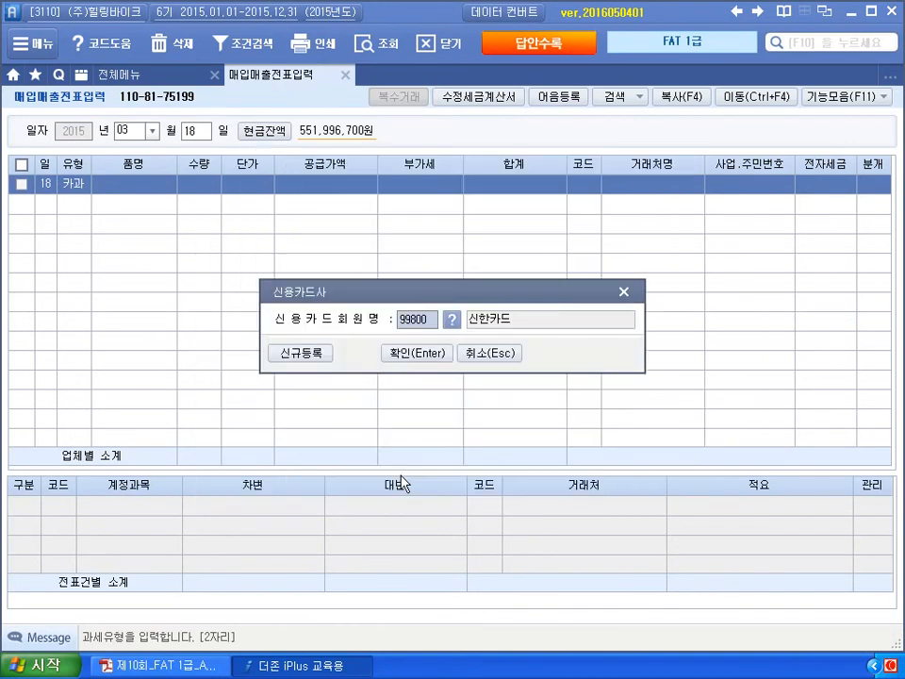
{"action": "key", "text": "Return"}
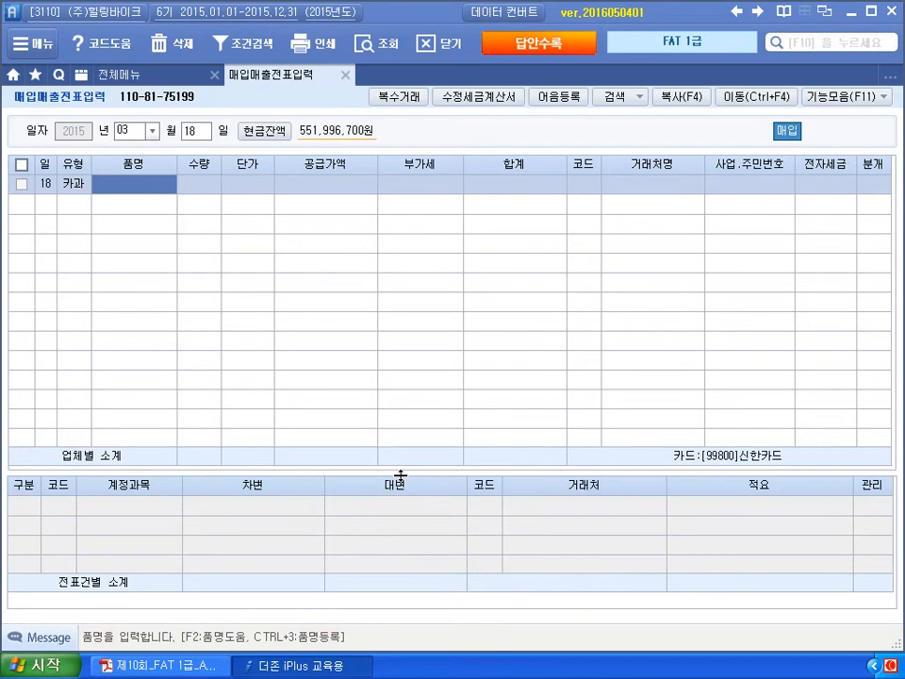
- Enter the item 3D 프린터 with an amount of 1,200,000
{"action": "type", "text": "30 프린터"}
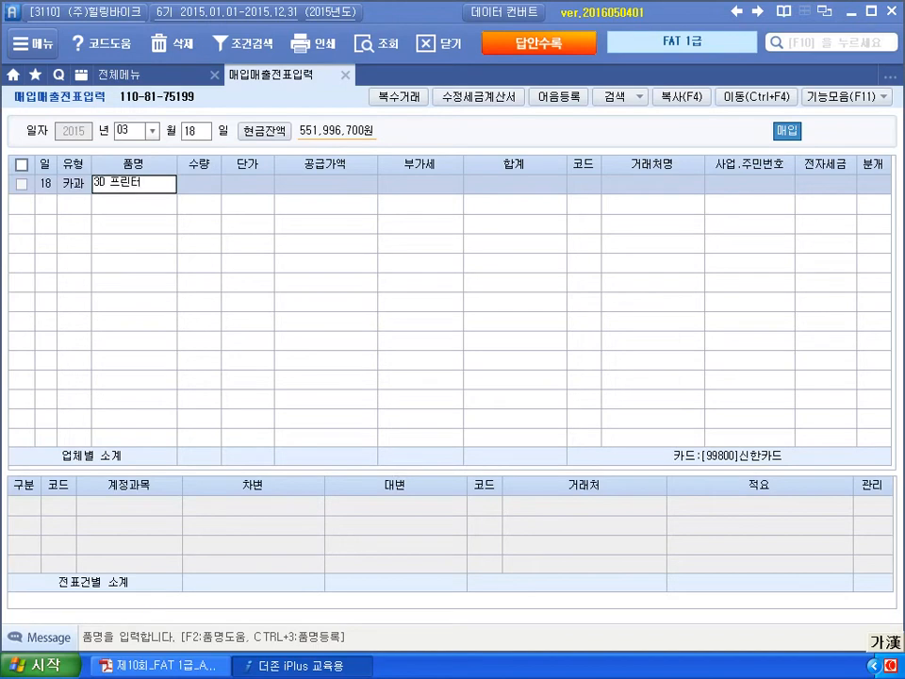
{"action": "key", "text": "Return"}
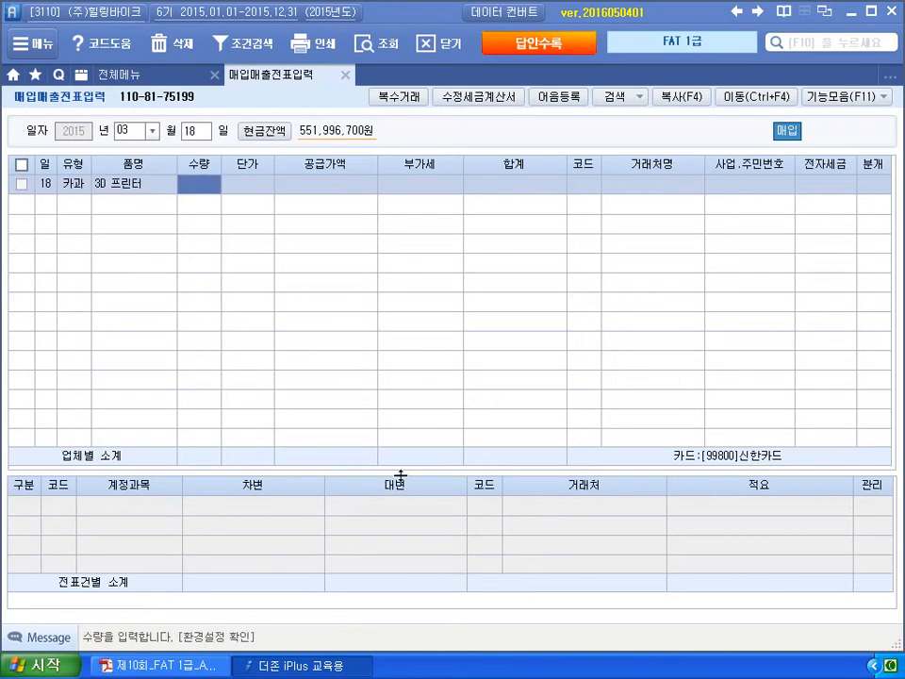
{"action": "key", "text": "Return"}
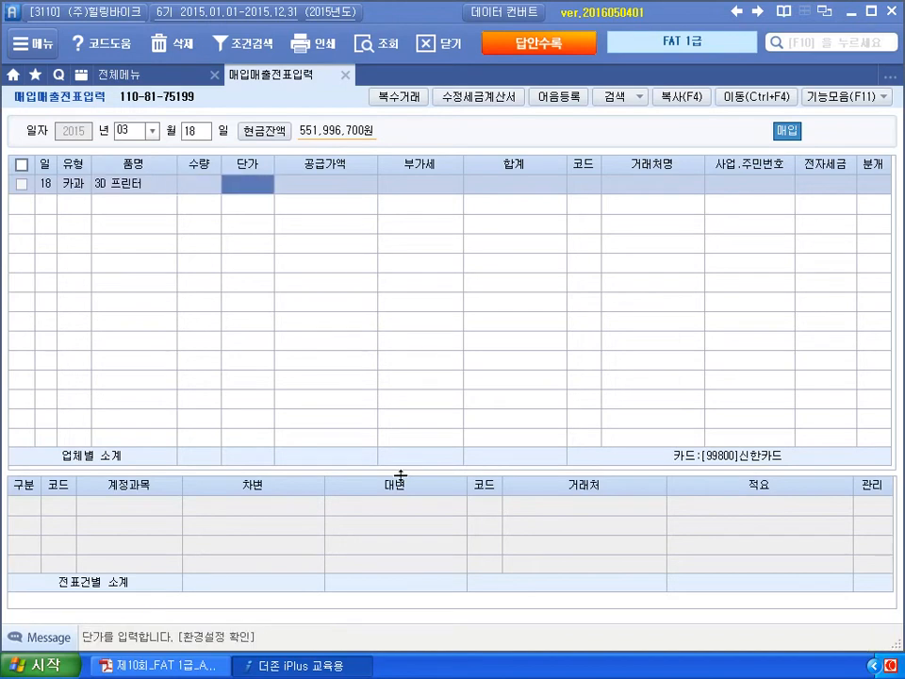
{"action": "key", "text": "Return"}
{"action": "type", "text": "1200000"}
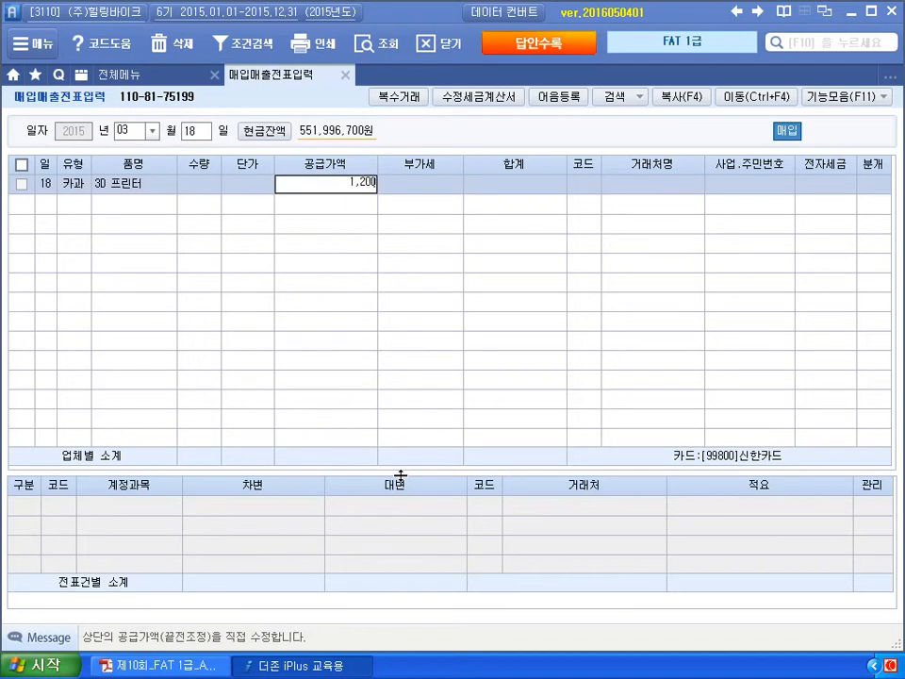
{"action": "key", "text": "Return"}
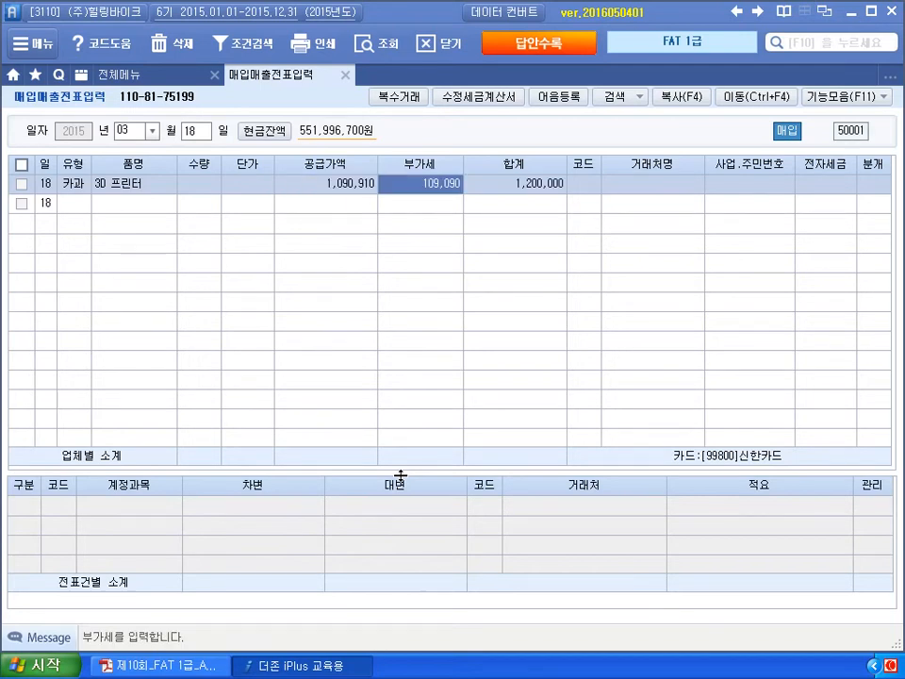
- Set supply amount 1,200,000, VAT 120,000, and supplier (주)그래전자
{"action": "key", "text": "Left"}
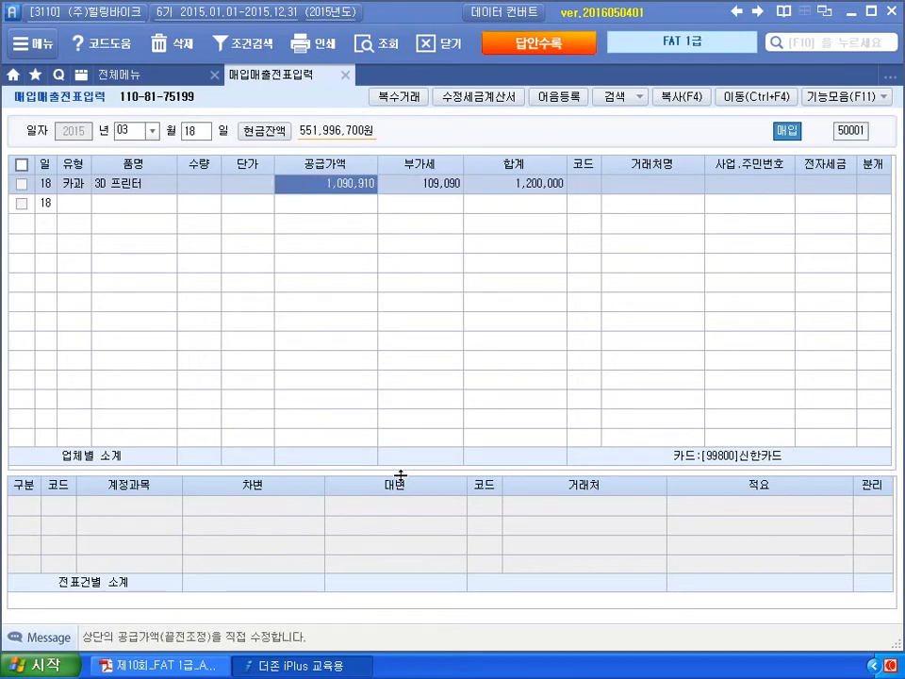
{"action": "type", "text": "1,200,"}
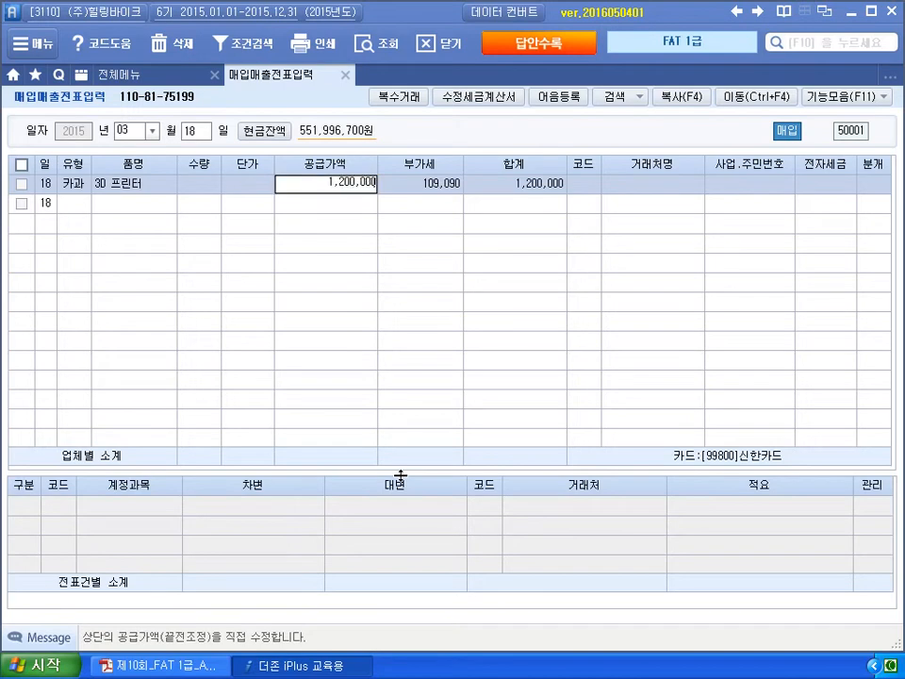
{"action": "type", "text": "000"}
{"action": "key", "text": "Return"}
{"action": "type", "text": "1200000"}
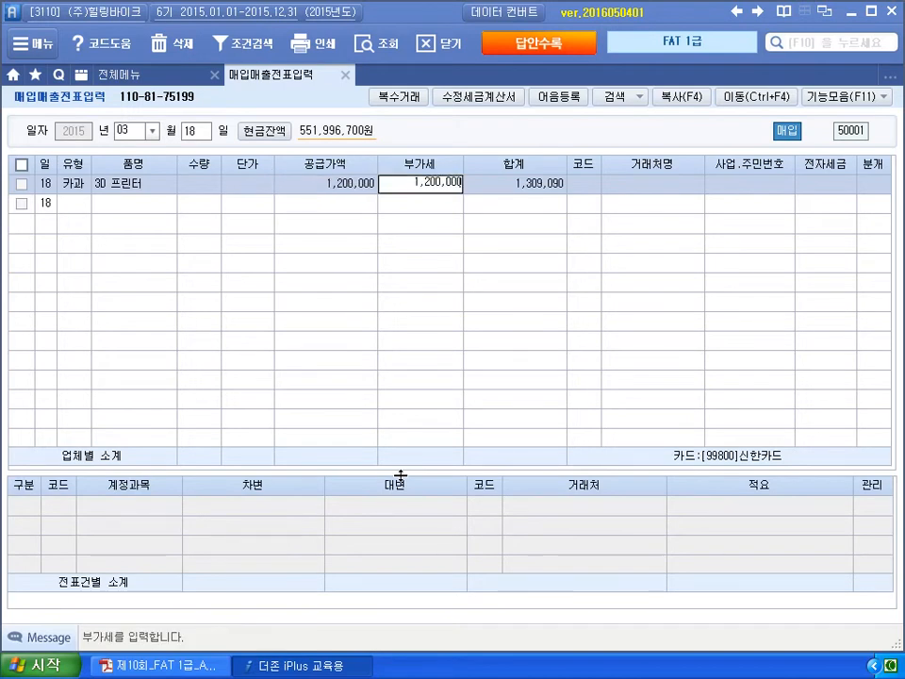
{"action": "key", "text": "Return"}
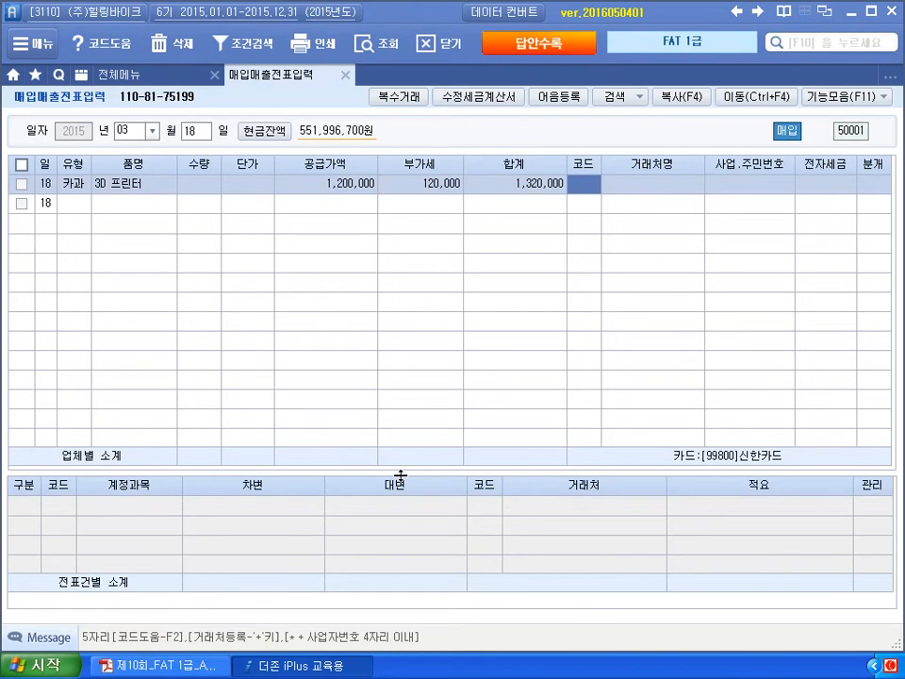
{"action": "type", "text": "그래"}
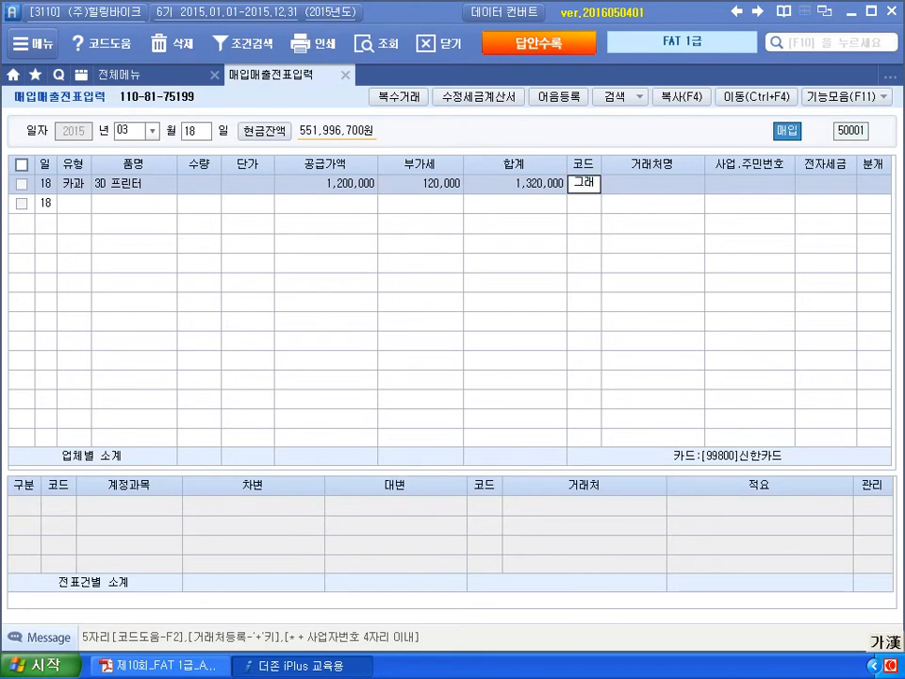
{"action": "key", "text": "Return"}
{"action": "key", "text": "Return"}
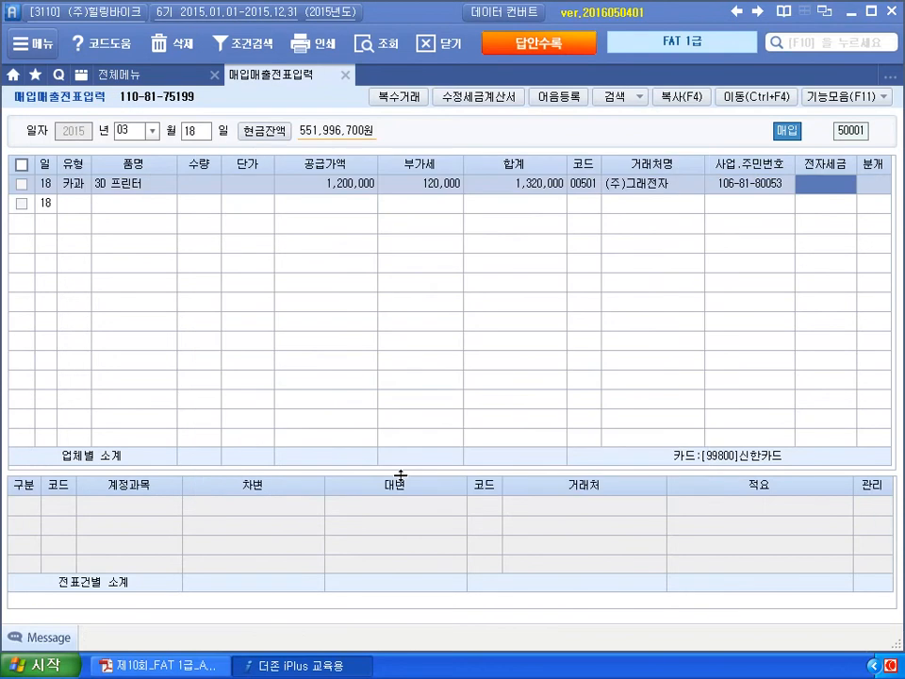
{"action": "key", "text": "Return"}
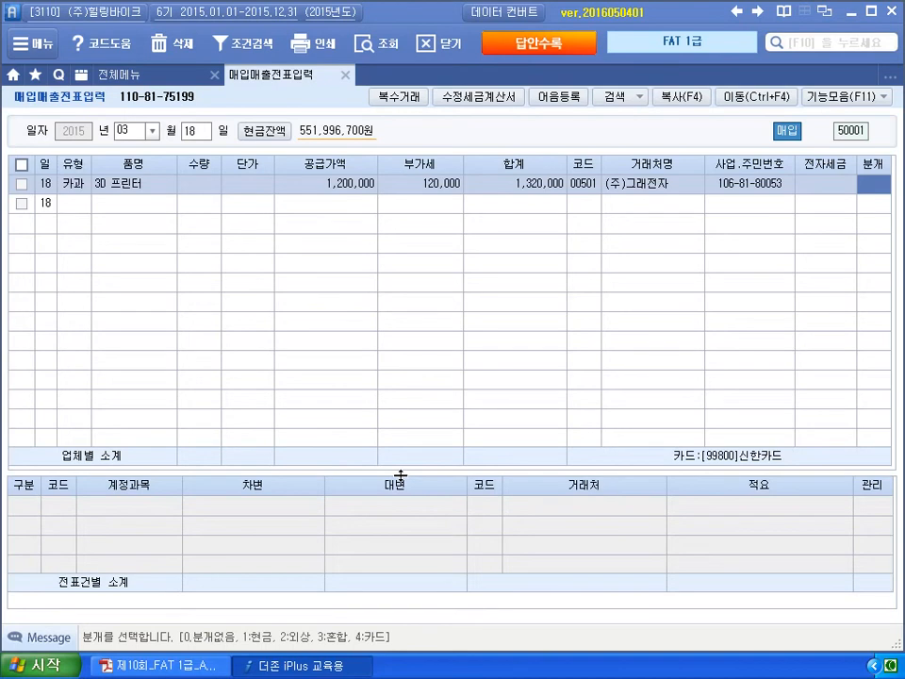
- Journal it as 혼합 (3): debit 212 비품, credit 253 미지급금 1,320,000
{"action": "type", "text": "3"}
{"action": "key", "text": "Return"}
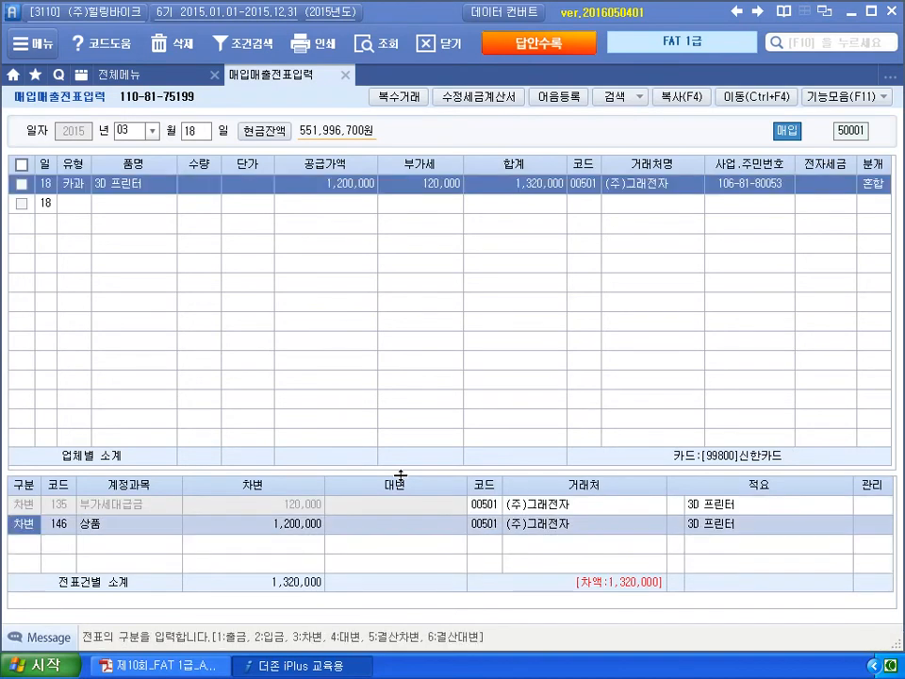
{"action": "key", "text": "Return"}
{"action": "type", "text": "212"}
{"action": "key", "text": "Return"}
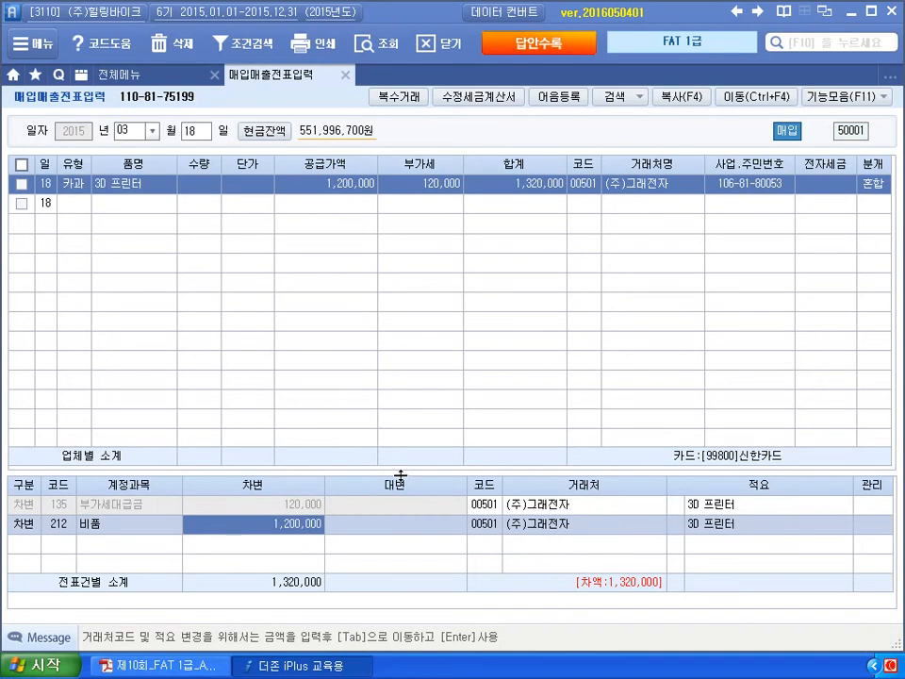
{"action": "key", "text": "Return"}
{"action": "type", "text": "4"}
{"action": "key", "text": "Return"}
{"action": "type", "text": "253"}
{"action": "key", "text": "Return"}
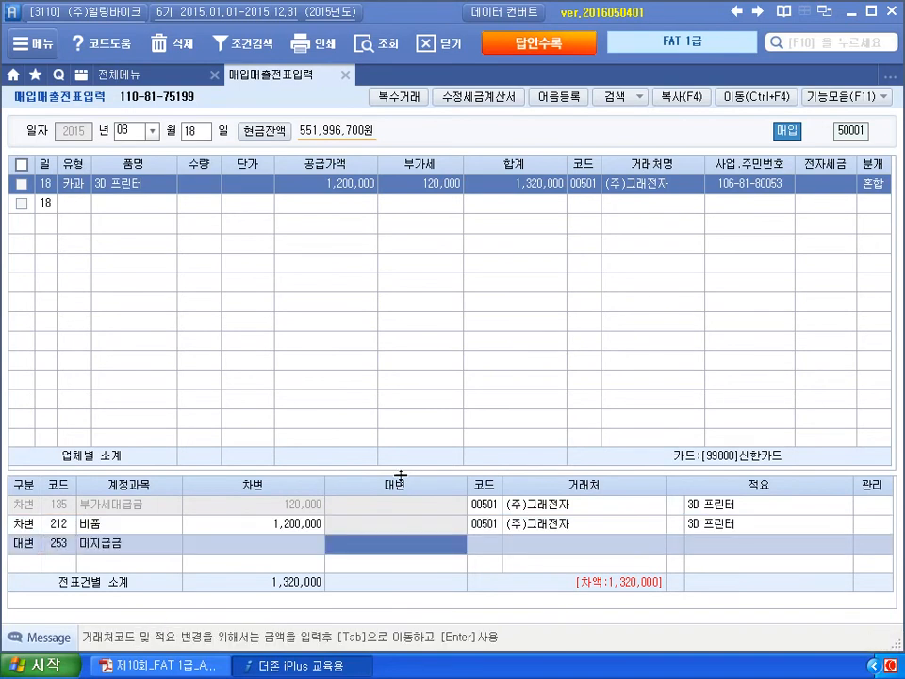
{"action": "type", "text": "1320000"}
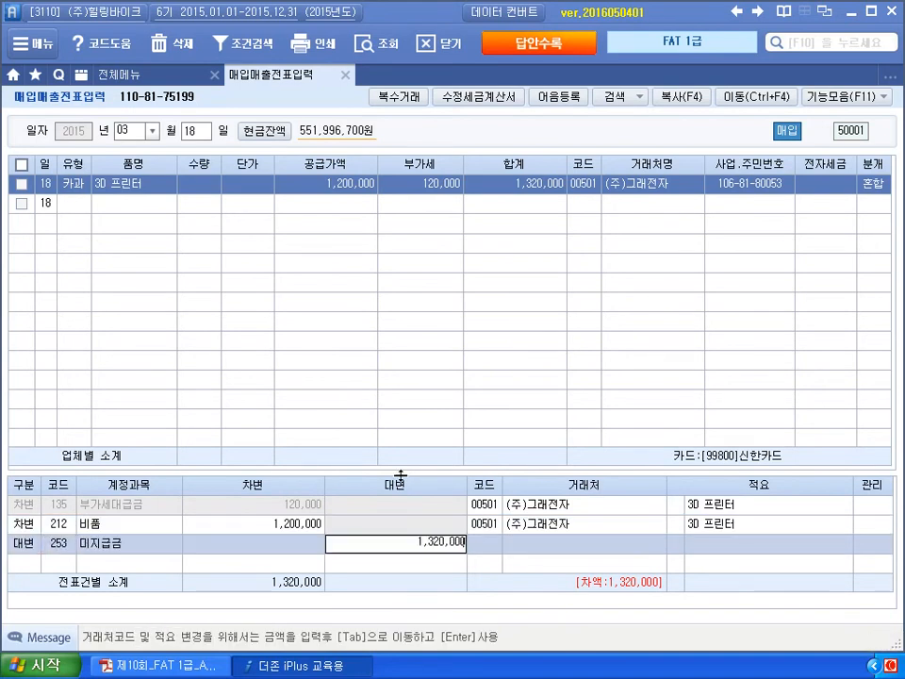
{"action": "key", "text": "Return"}
- Set the 미지급금 credit line's customer to 신한은행
{"action": "key", "text": "Up"}
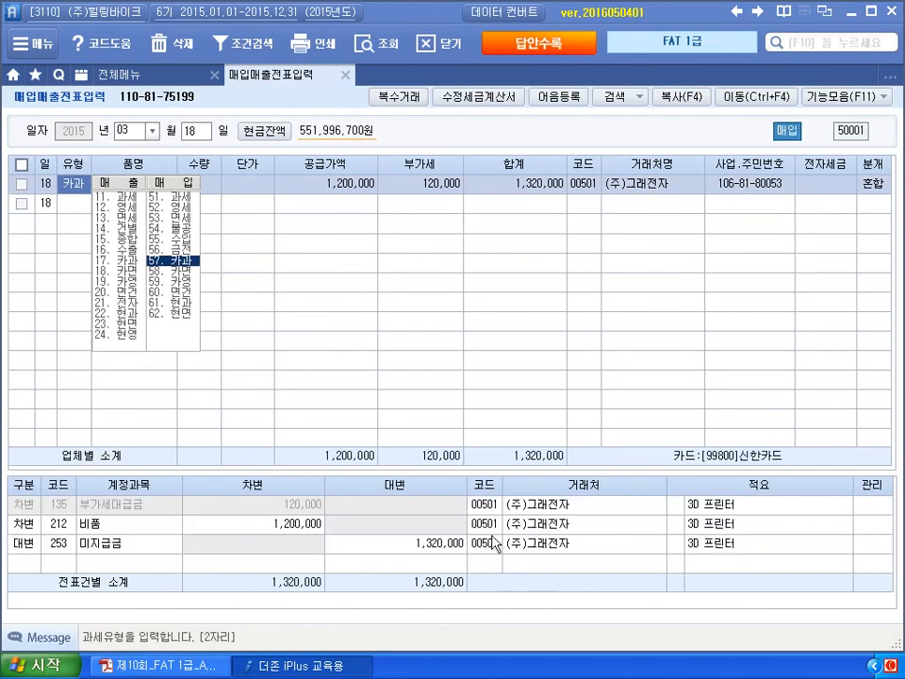
{"action": "left_click", "coordinate": [488, 545]}
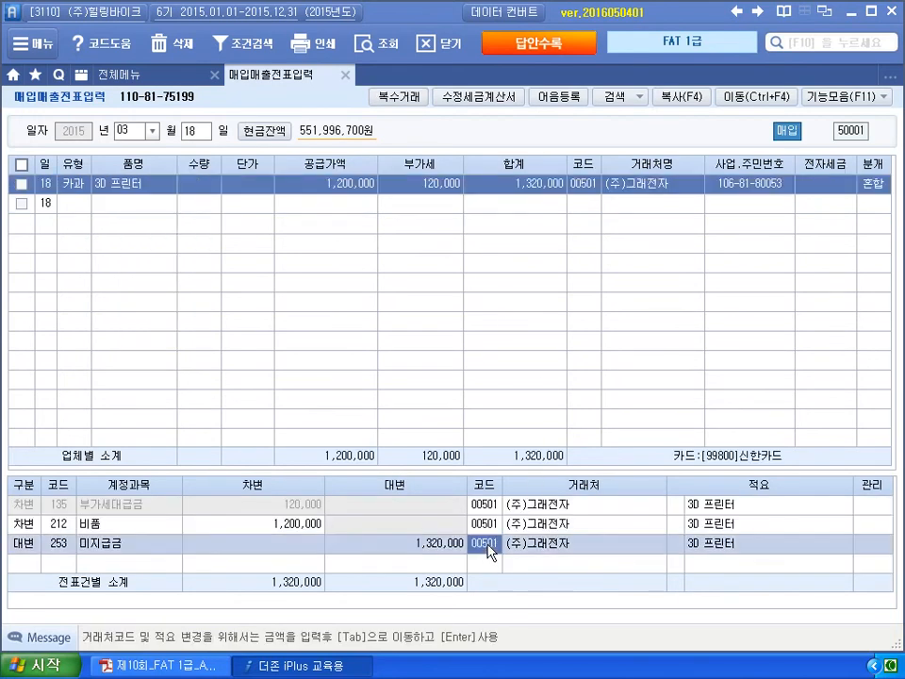
{"action": "key", "text": "F2"}
{"action": "type", "text": "신한"}
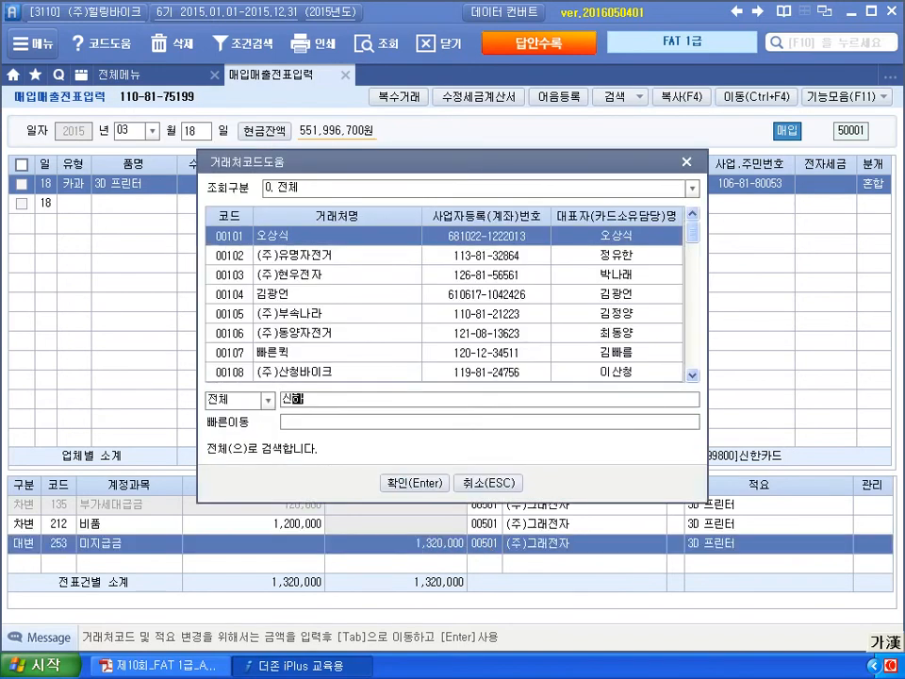
{"action": "key", "text": "Return"}
{"action": "key", "text": "Return"}
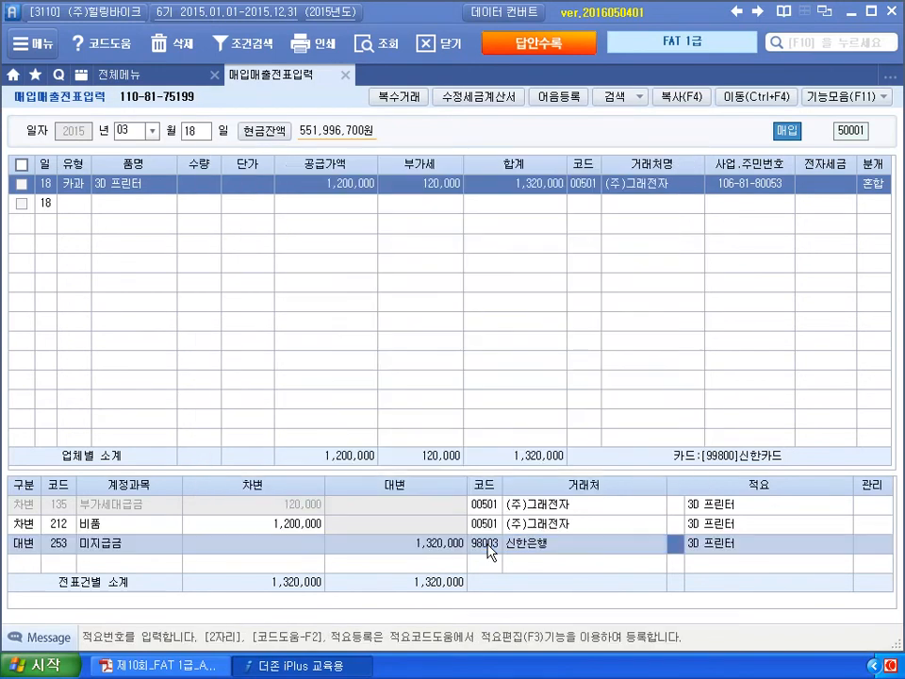
{"action": "key", "text": "Left"}
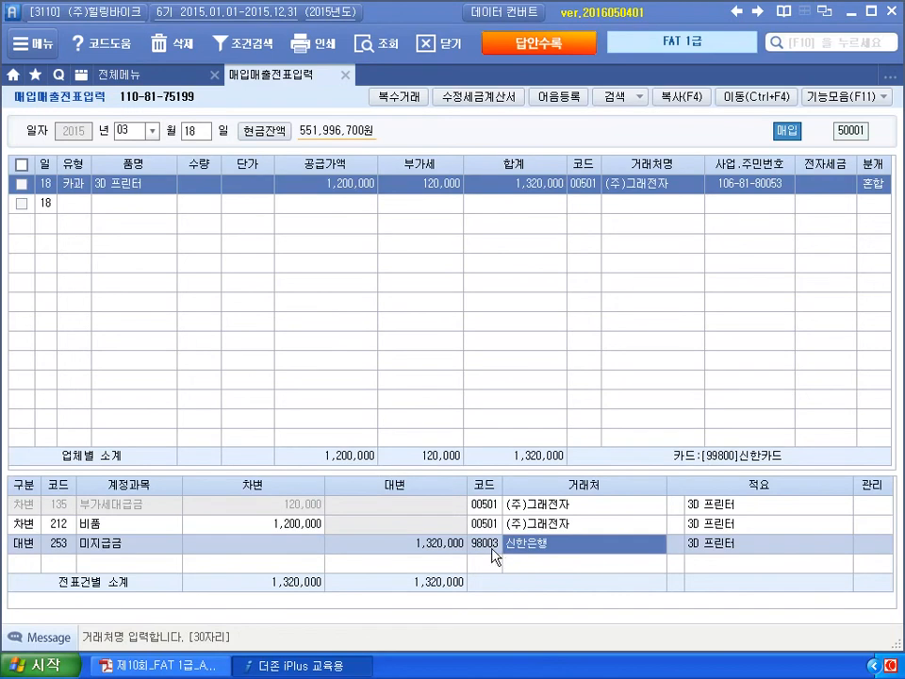
{"action": "key", "text": "Left"}
{"action": "key", "text": "Up"}
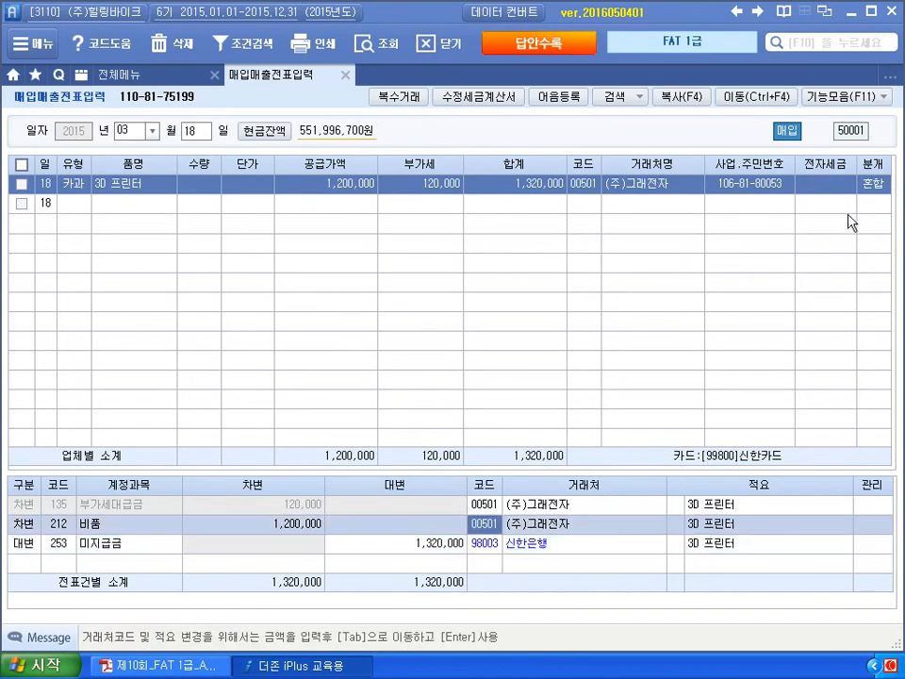
{"action": "left_click", "coordinate": [871, 185]}
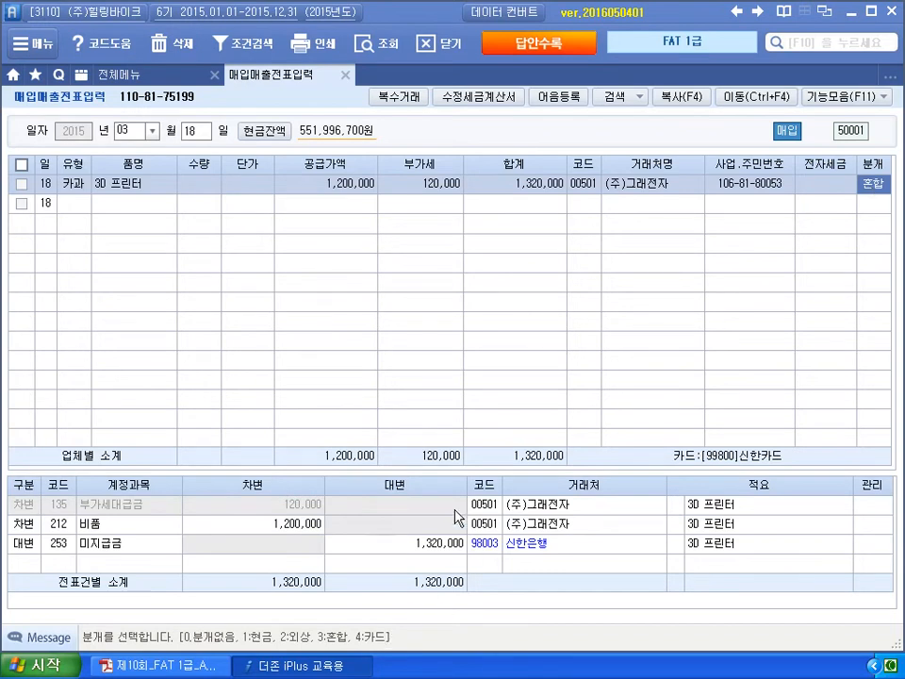
{"action": "type", "text": "4"}
{"action": "key", "text": "Return"}
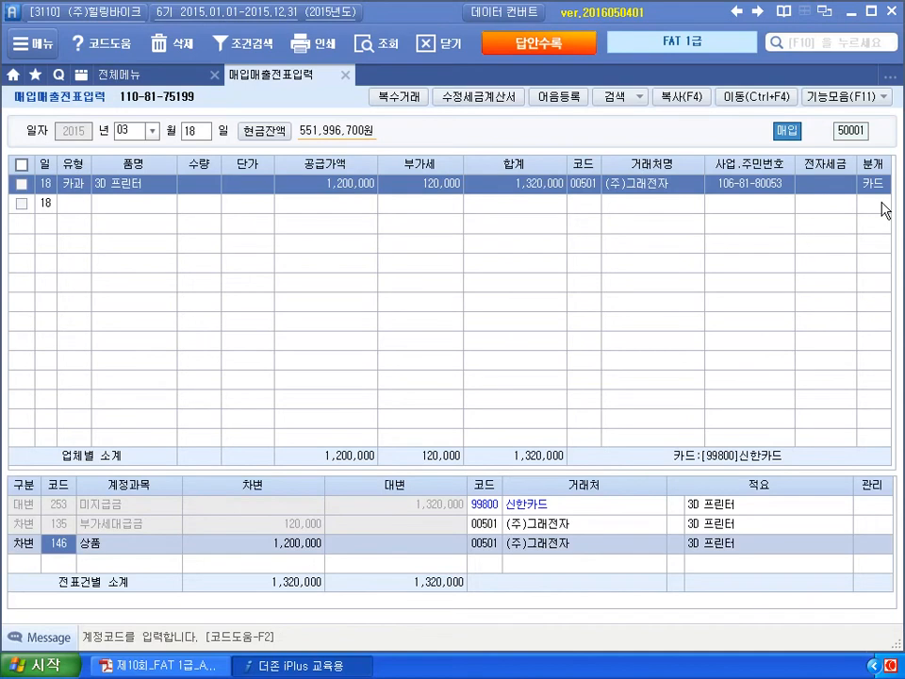
{"action": "key", "text": "ctrl+shift+d"}
{"action": "mouse_move", "coordinate": [82, 195]}
{"action": "left_mouse_down"}
{"action": "mouse_move", "coordinate": [69, 200]}
{"action": "mouse_move", "coordinate": [87, 234]}
{"action": "mouse_move", "coordinate": [182, 277]}
{"action": "mouse_move", "coordinate": [166, 232]}
{"action": "mouse_move", "coordinate": [115, 230]}
{"action": "mouse_move", "coordinate": [147, 254]}
{"action": "mouse_move", "coordinate": [186, 262]}
{"action": "left_mouse_up"}
{"action": "mouse_move", "coordinate": [221, 226]}
{"action": "left_mouse_down"}
{"action": "mouse_move", "coordinate": [465, 430]}
{"action": "mouse_move", "coordinate": [466, 498]}
{"action": "mouse_move", "coordinate": [492, 490]}
{"action": "left_mouse_up"}
{"action": "left_click_drag", "start_coordinate": [122, 286], "coordinate": [198, 278]}
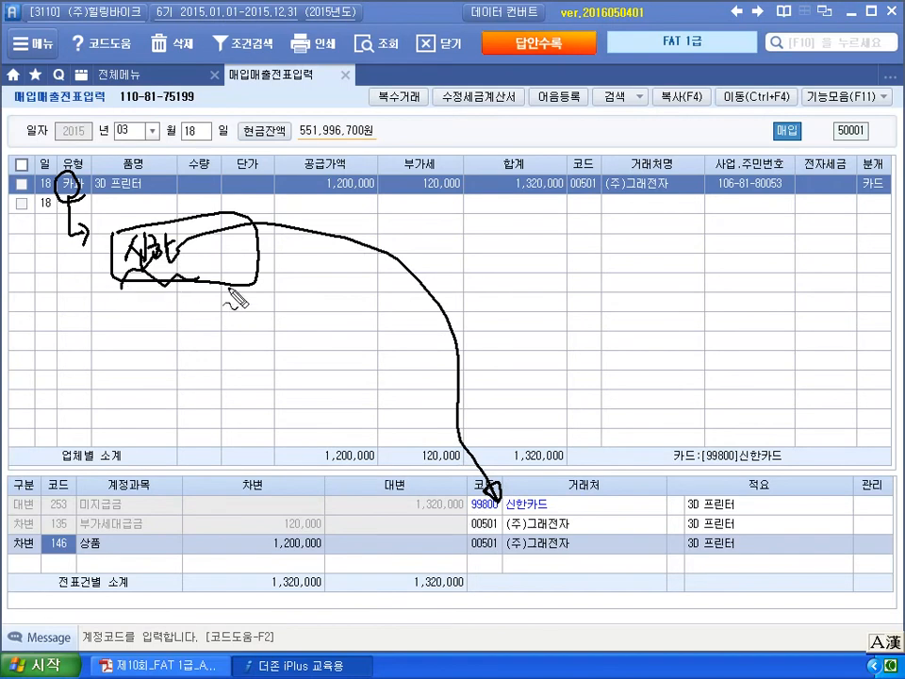
{"action": "left_click_drag", "start_coordinate": [873, 168], "coordinate": [860, 174]}
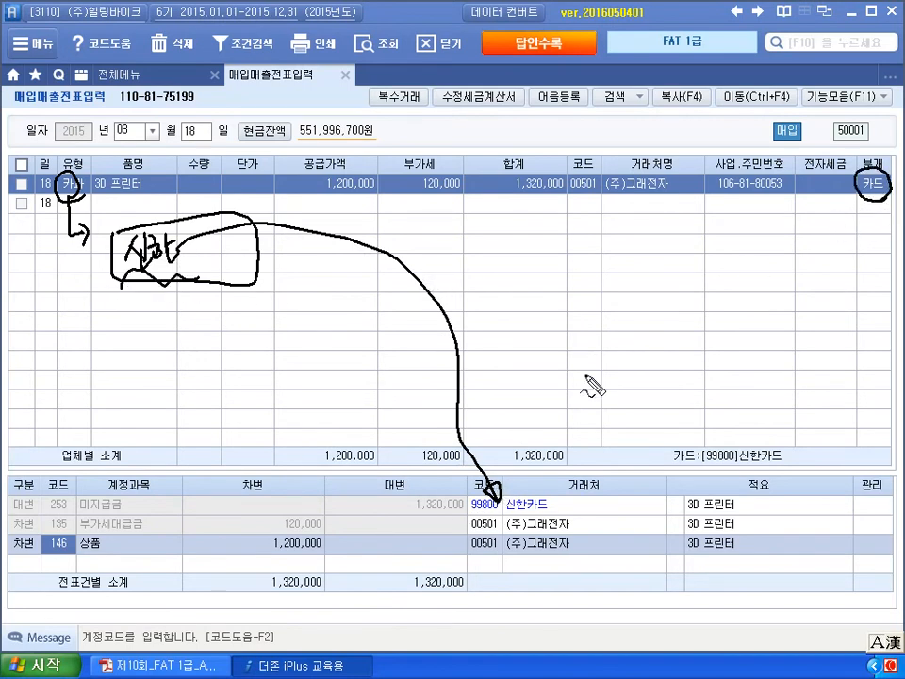
{"action": "mouse_move", "coordinate": [882, 196]}
{"action": "left_mouse_down"}
{"action": "mouse_move", "coordinate": [863, 196]}
{"action": "mouse_move", "coordinate": [881, 200]}
{"action": "left_mouse_up"}
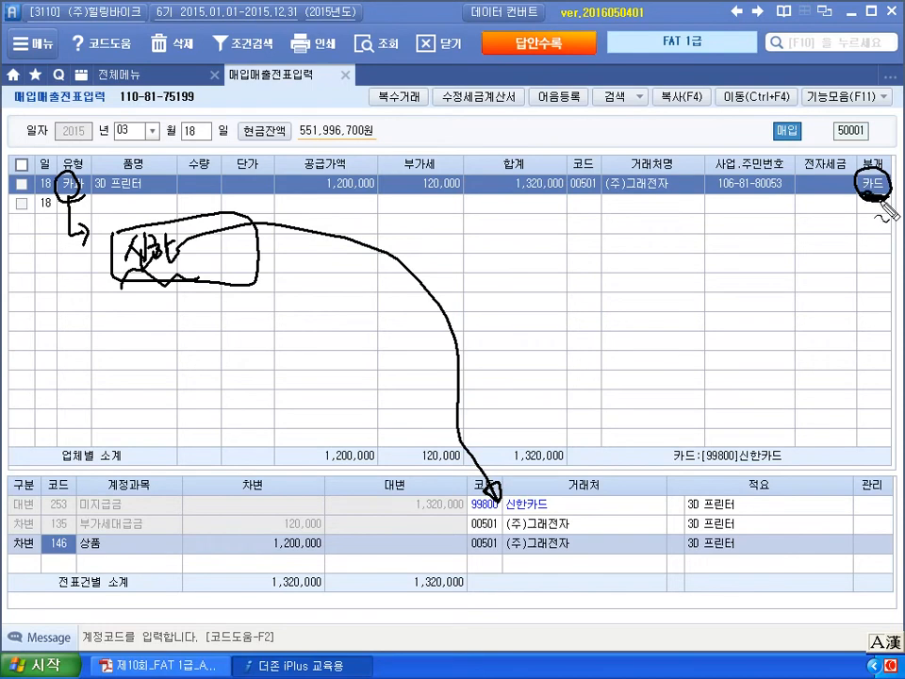
{"action": "mouse_move", "coordinate": [651, 228]}
{"action": "left_mouse_down"}
{"action": "mouse_move", "coordinate": [655, 268]}
{"action": "mouse_move", "coordinate": [719, 251]}
{"action": "mouse_move", "coordinate": [705, 269]}
{"action": "left_mouse_up"}
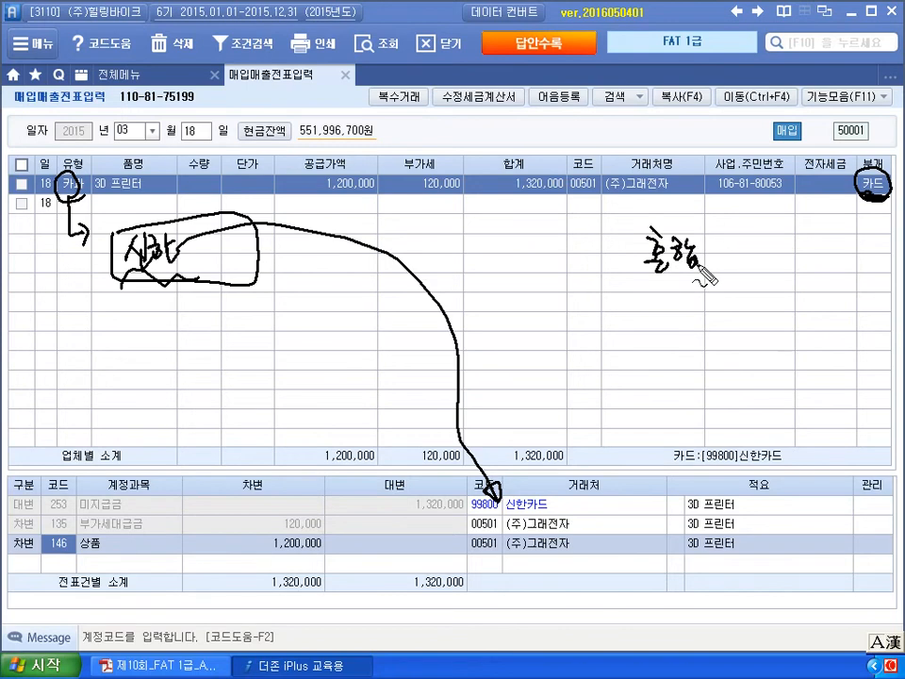
{"action": "mouse_move", "coordinate": [875, 200]}
{"action": "left_mouse_down"}
{"action": "mouse_move", "coordinate": [803, 280]}
{"action": "mouse_move", "coordinate": [552, 422]}
{"action": "mouse_move", "coordinate": [516, 490]}
{"action": "left_mouse_up"}
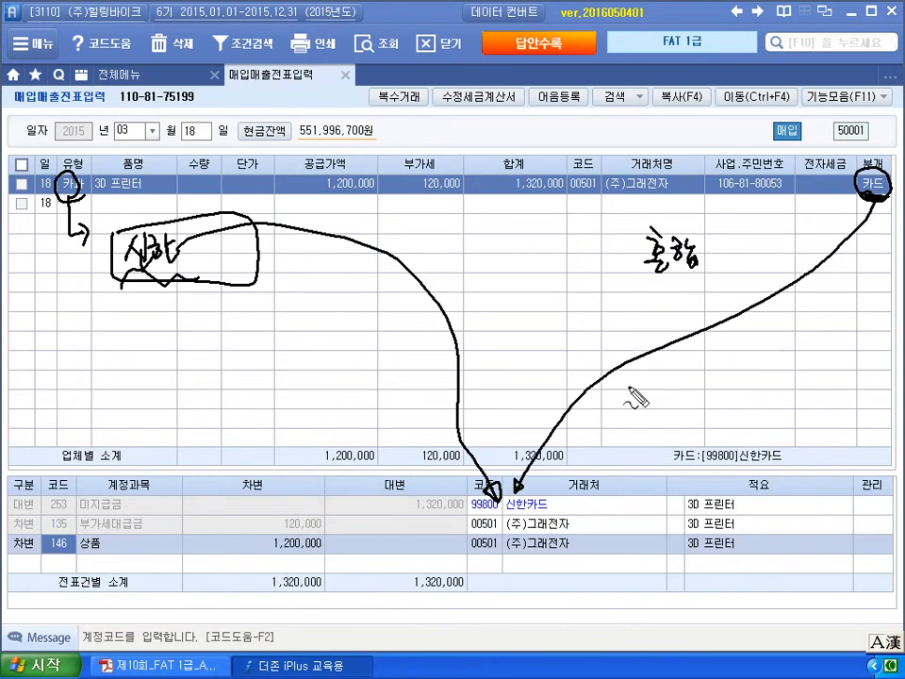
{"action": "left_click_drag", "start_coordinate": [36, 517], "coordinate": [109, 518]}
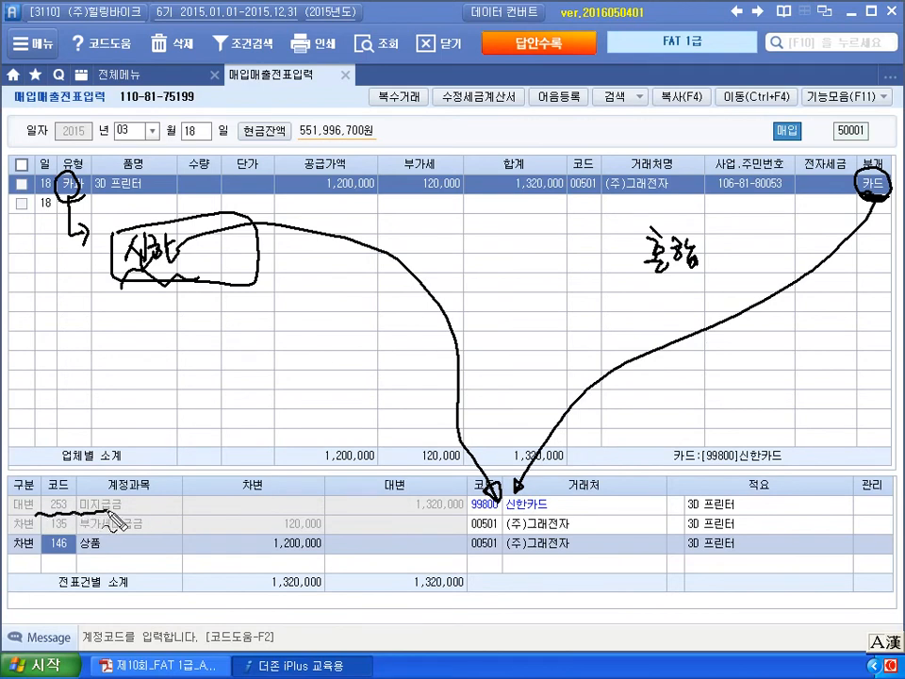
{"action": "key", "text": "Escape"}
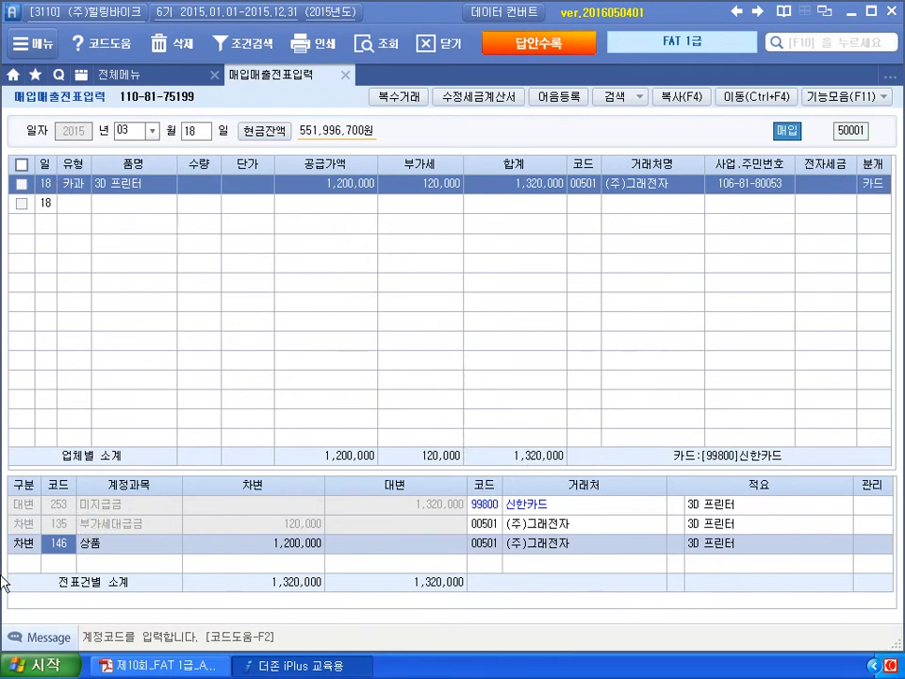
- Change the 미지급금 line's partner to 신한카드
{"action": "left_click", "coordinate": [74, 512]}
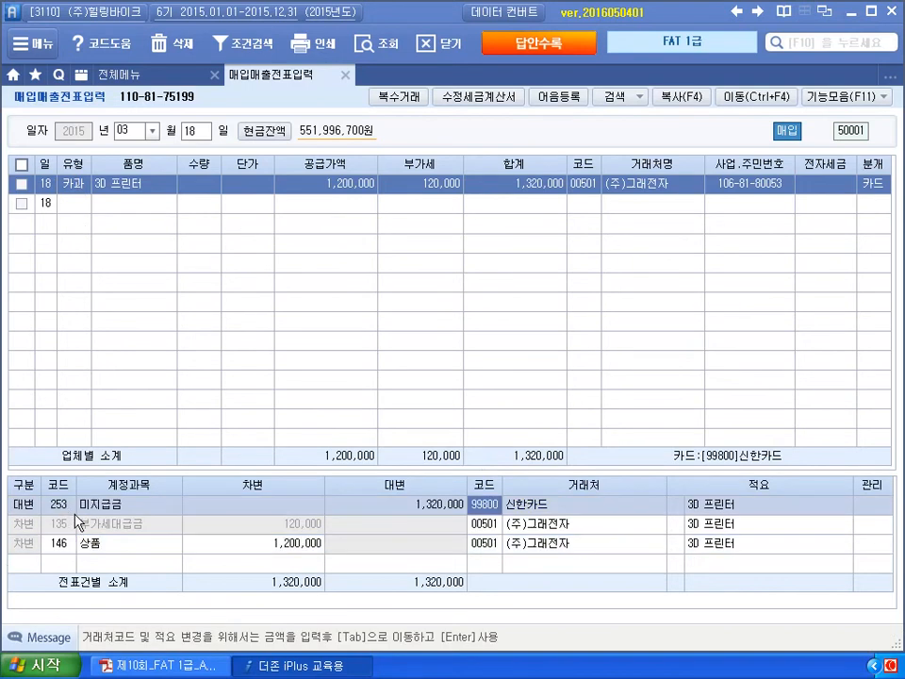
{"action": "type", "text": "111"}
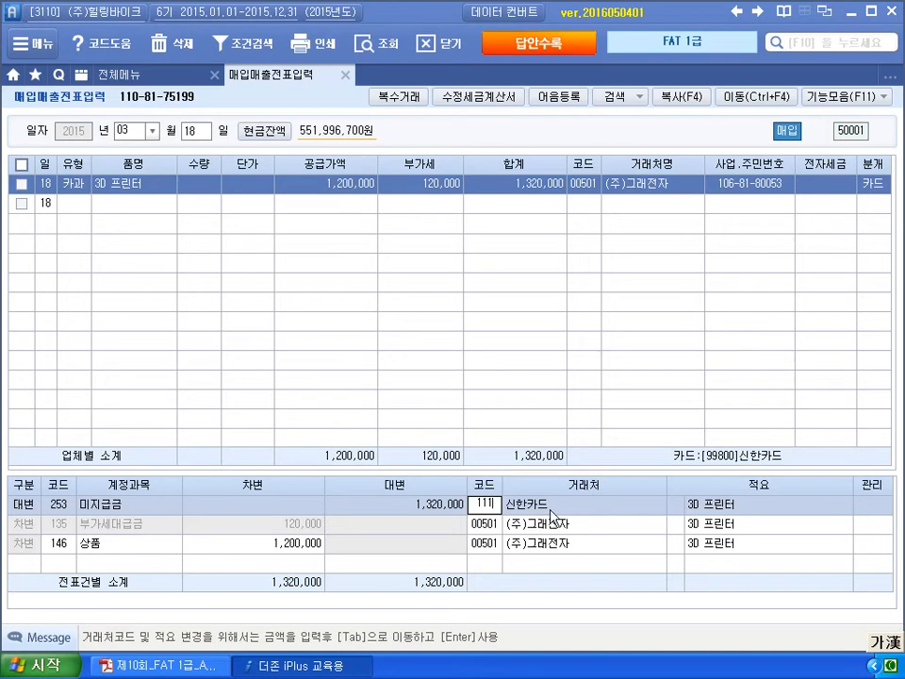
{"action": "key", "text": "Return"}
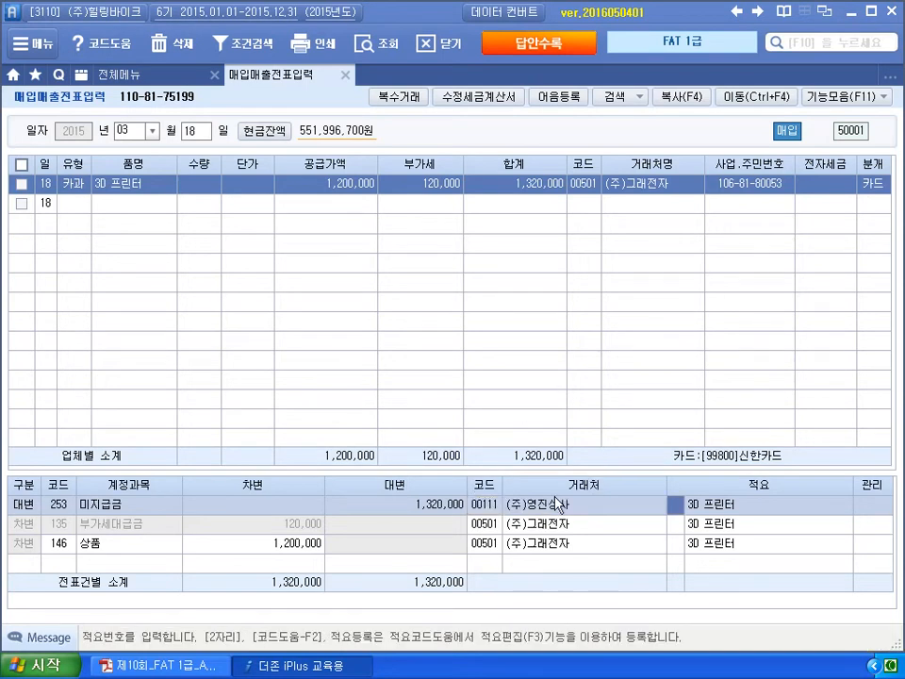
{"action": "key", "text": "F2"}
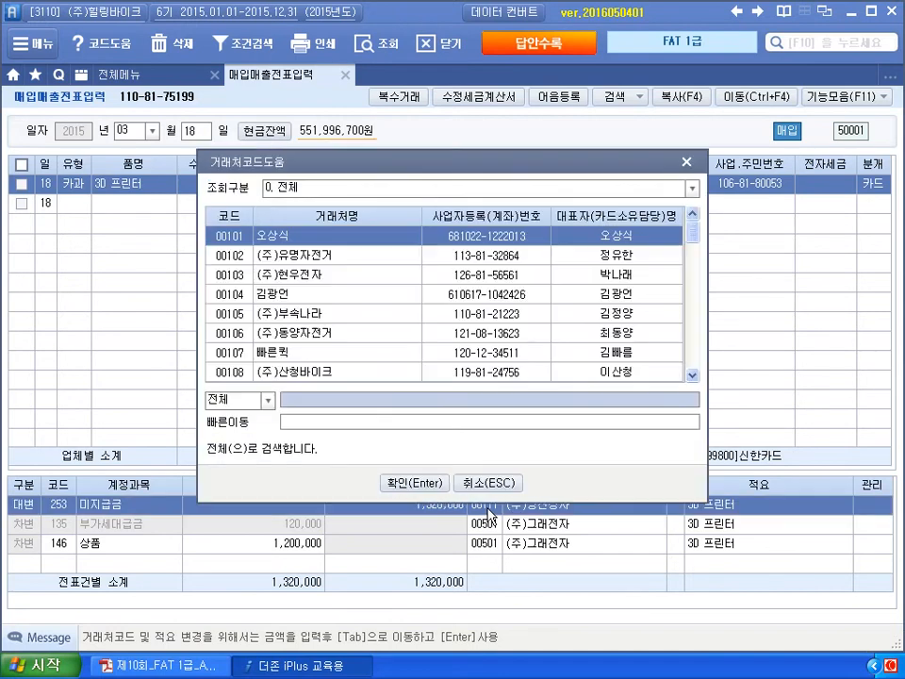
{"action": "type", "text": "신한"}
{"action": "key", "text": "Return"}
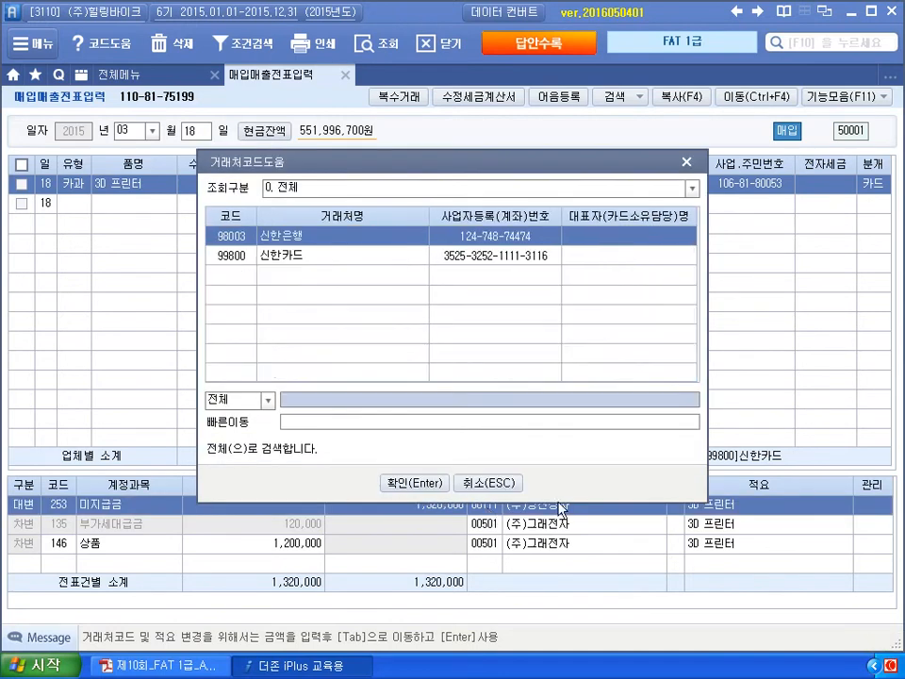
{"action": "left_click", "coordinate": [366, 255]}
{"action": "left_click", "coordinate": [395, 480]}
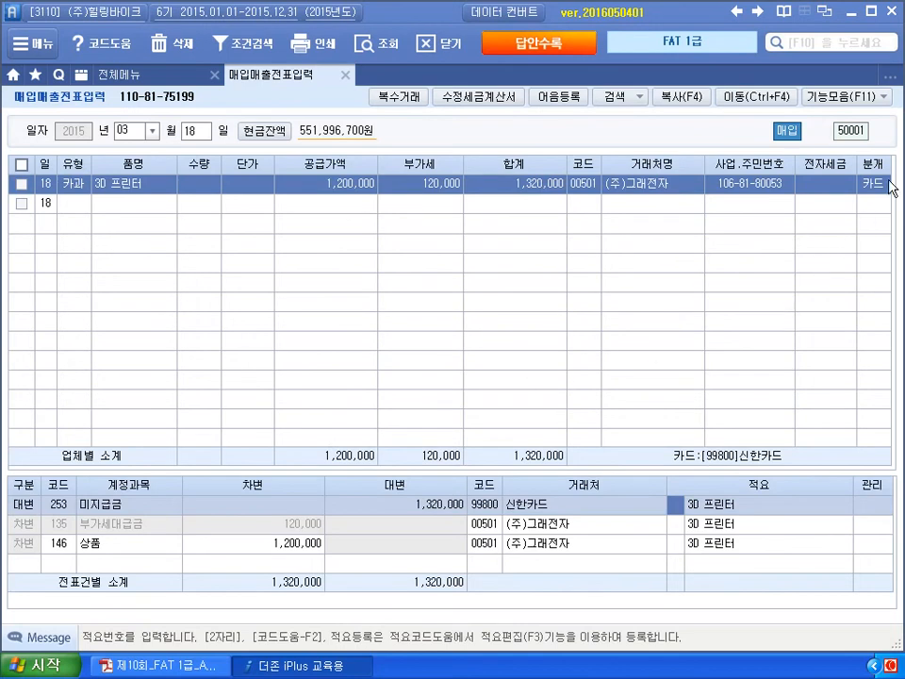
- Replace the debit account 146 상품 with 212 비품
{"action": "left_click", "coordinate": [59, 547]}
{"action": "type", "text": "212"}
{"action": "key", "text": "Return"}
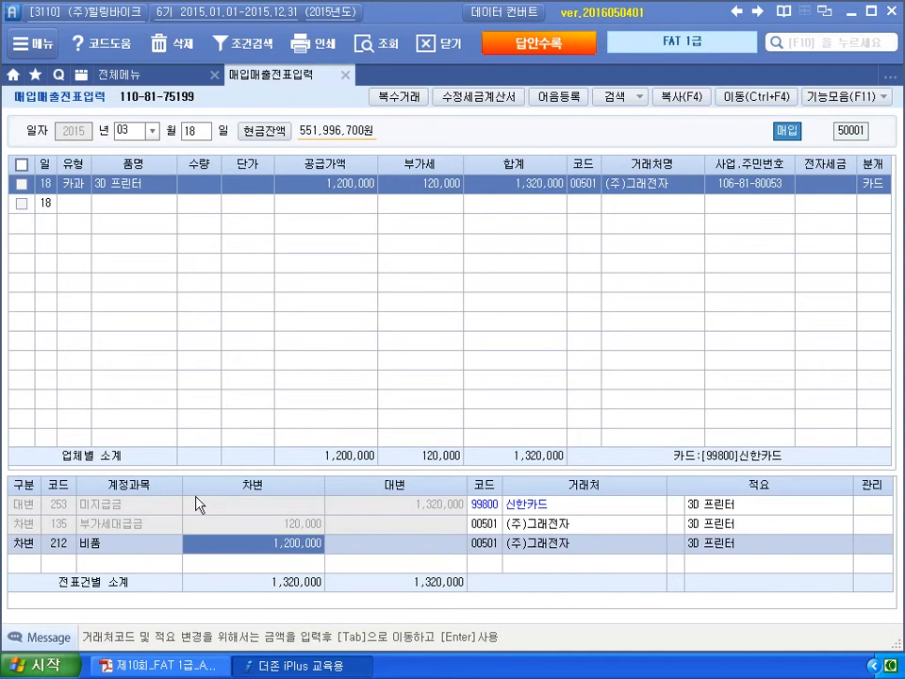
- Re-journal as 혼합 (3) with debit 212 비품 and a 253 credit of 1,320,000
{"action": "left_click", "coordinate": [881, 188]}
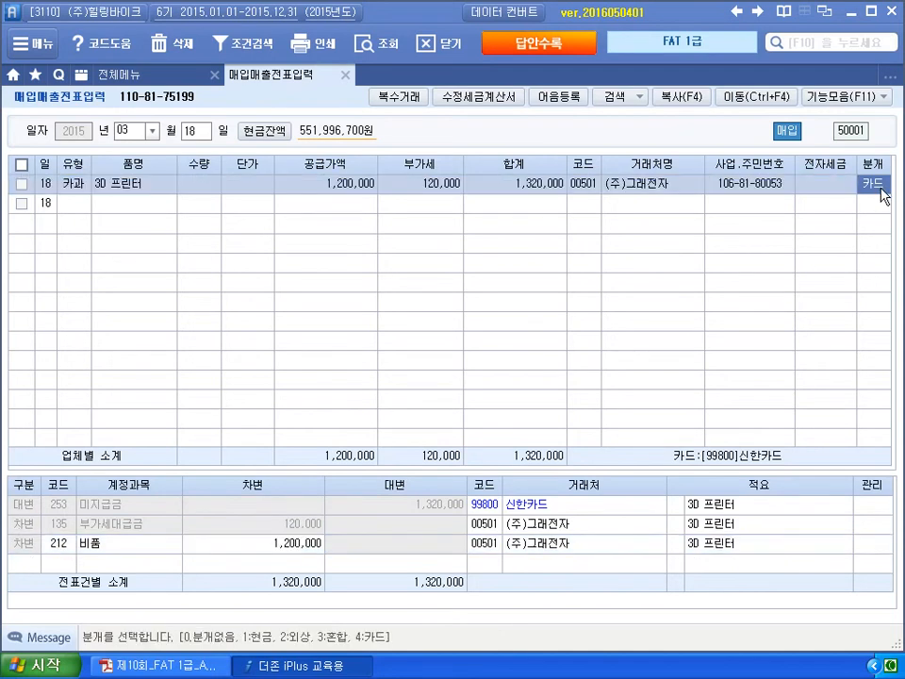
{"action": "type", "text": "3"}
{"action": "key", "text": "Return"}
{"action": "key", "text": "Return"}
{"action": "type", "text": "212"}
{"action": "key", "text": "Return"}
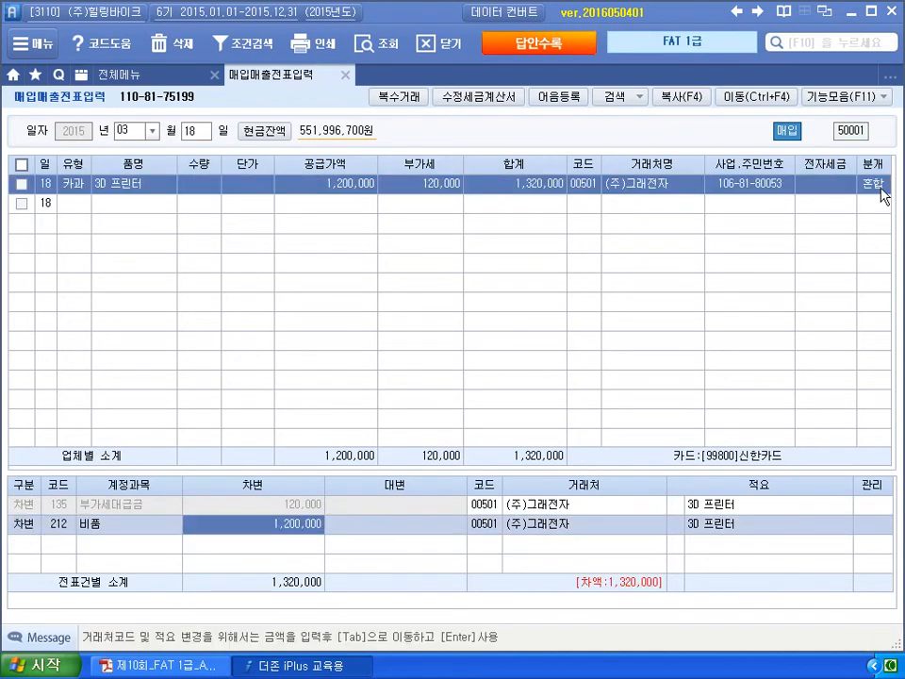
{"action": "key", "text": "Return"}
{"action": "type", "text": "4"}
{"action": "key", "text": "Return"}
{"action": "type", "text": "253"}
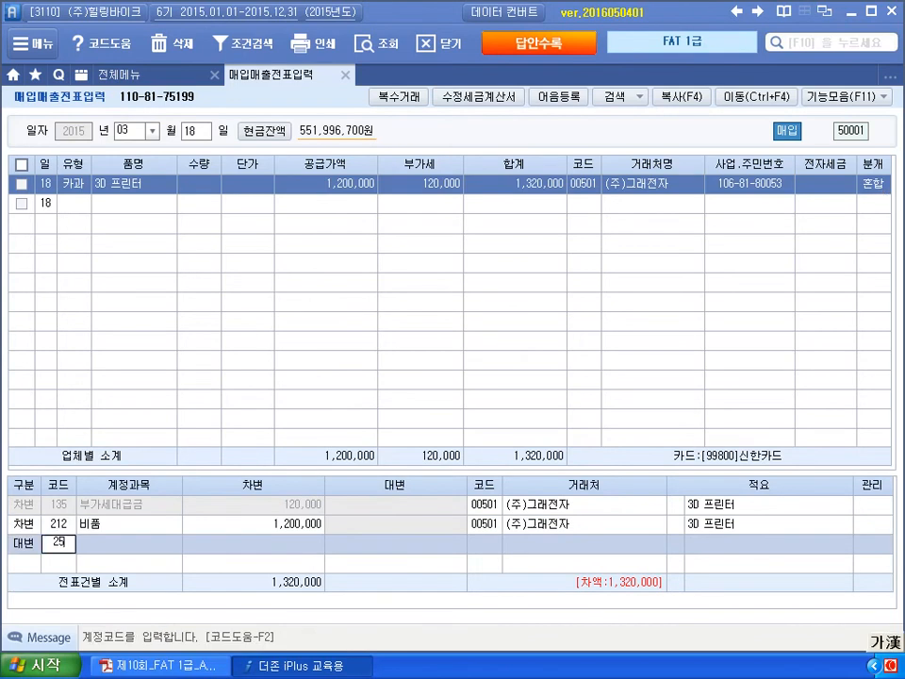
{"action": "key", "text": "Return"}
{"action": "type", "text": "1320000"}
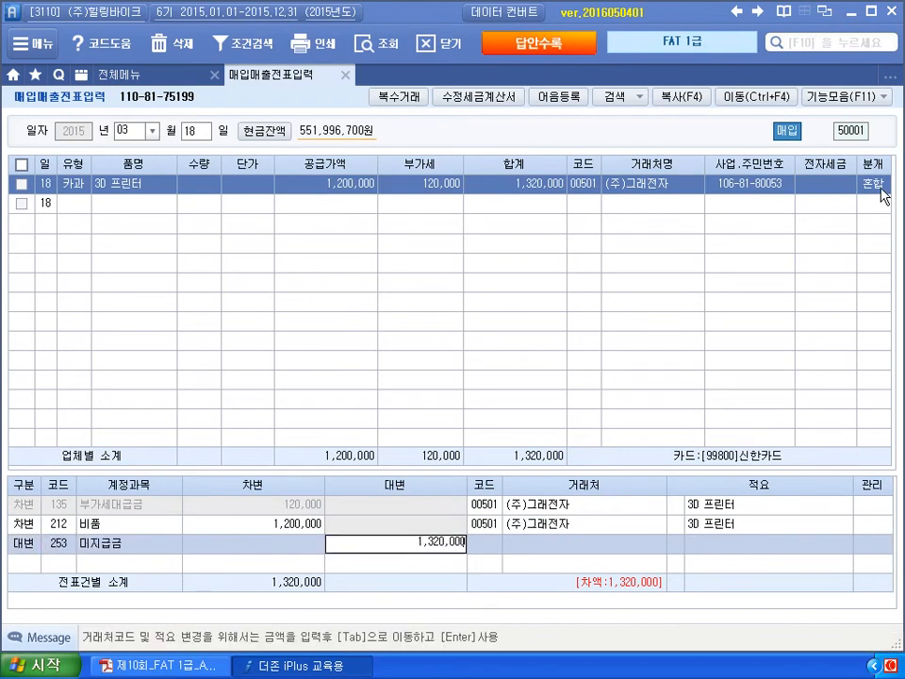
{"action": "key", "text": "Return"}
{"action": "key", "text": "Up"}
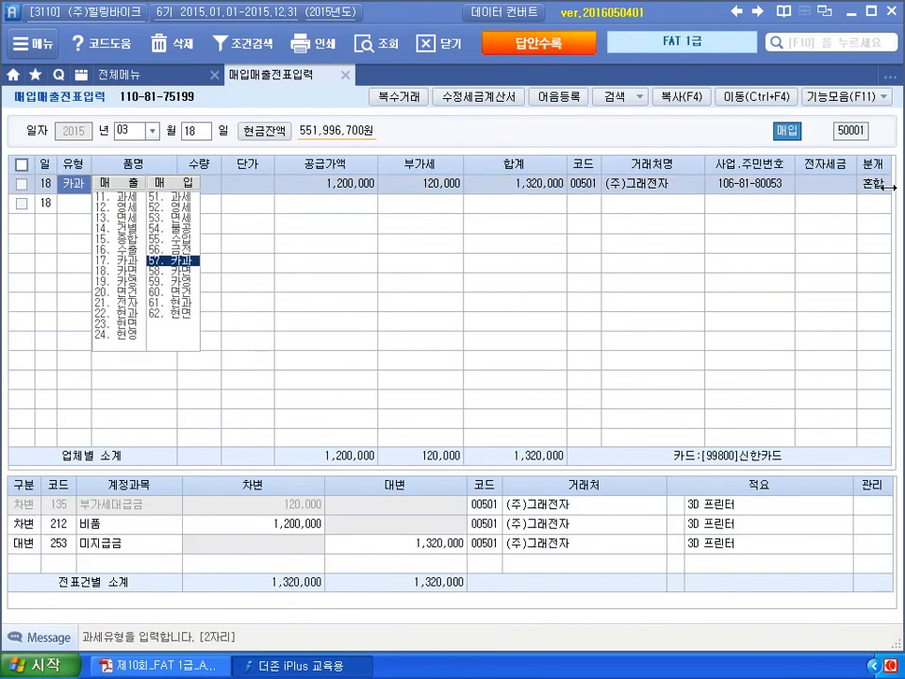
- Set the 미지급금 line's partner to 신한카드
{"action": "left_click", "coordinate": [494, 547]}
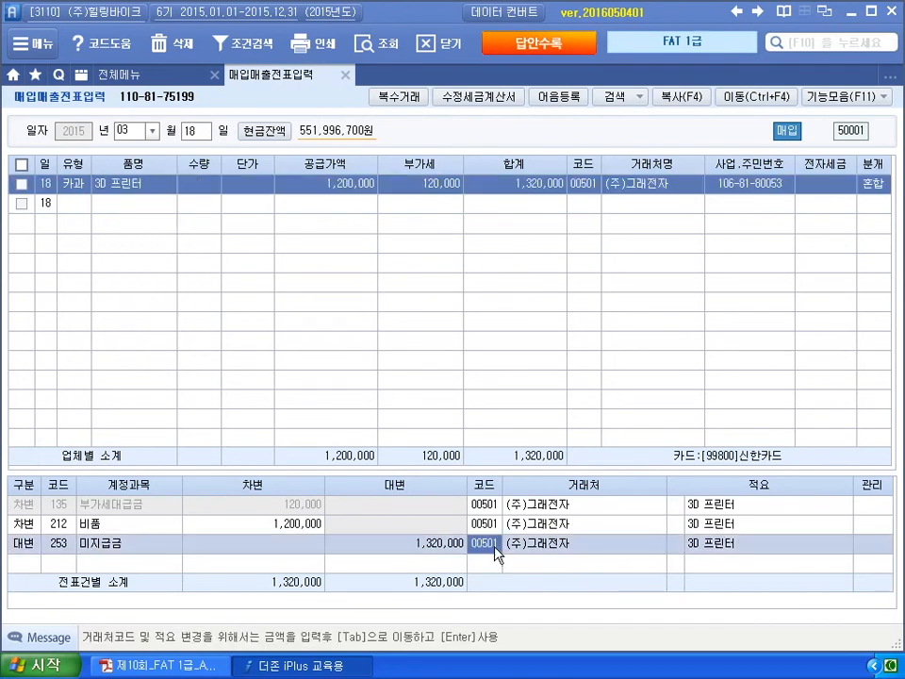
{"action": "key", "text": "F2"}
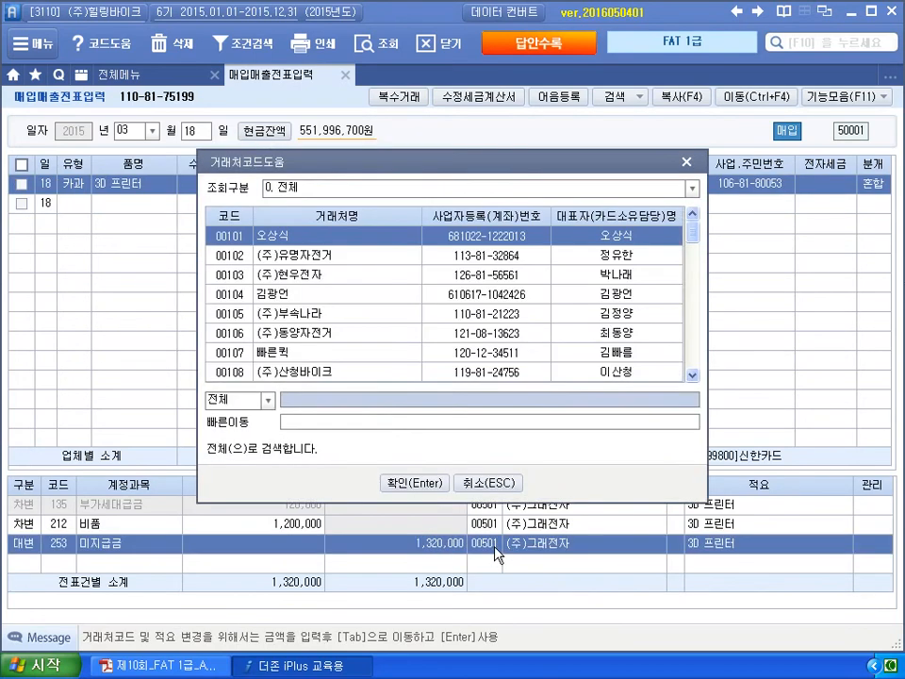
{"action": "type", "text": "신한"}
{"action": "key", "text": "Return"}
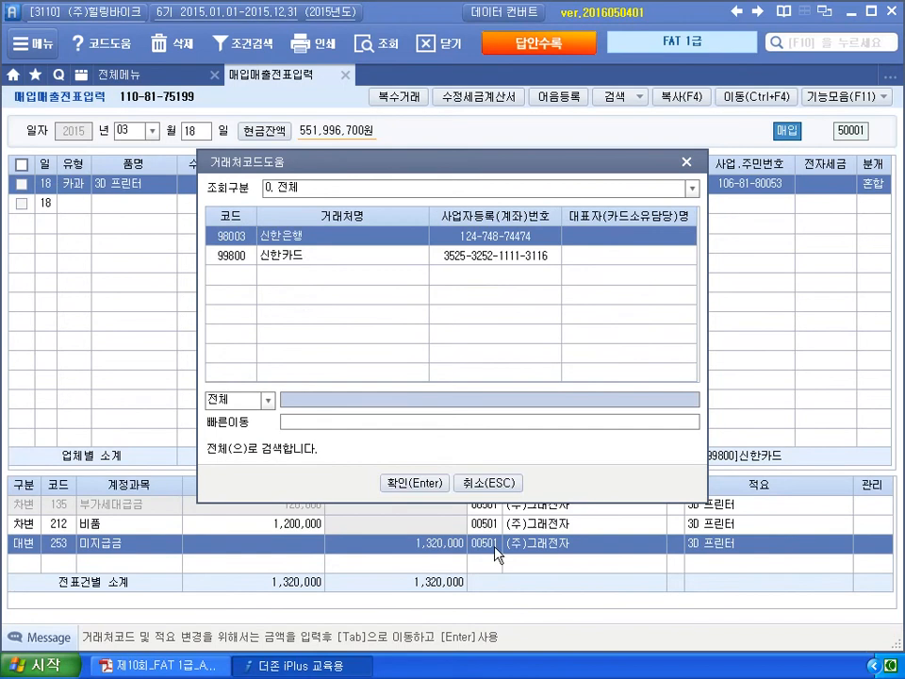
{"action": "key", "text": "Down"}
{"action": "key", "text": "Return"}
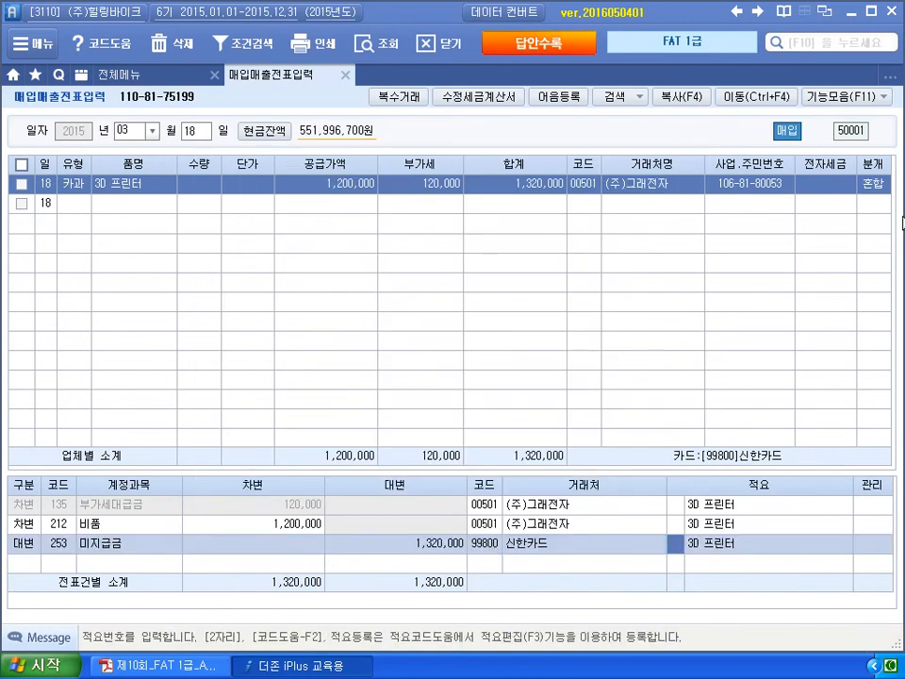
- Switch the journal type back to 카드 (4) with debit 212 비품, then bring up the PDF
{"action": "left_click", "coordinate": [874, 185]}
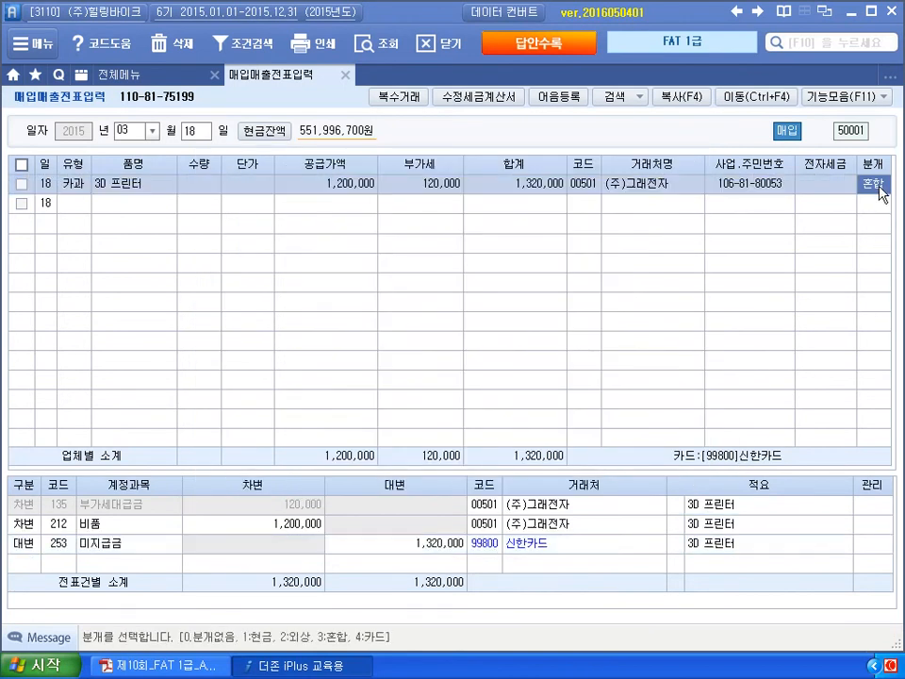
{"action": "type", "text": "4"}
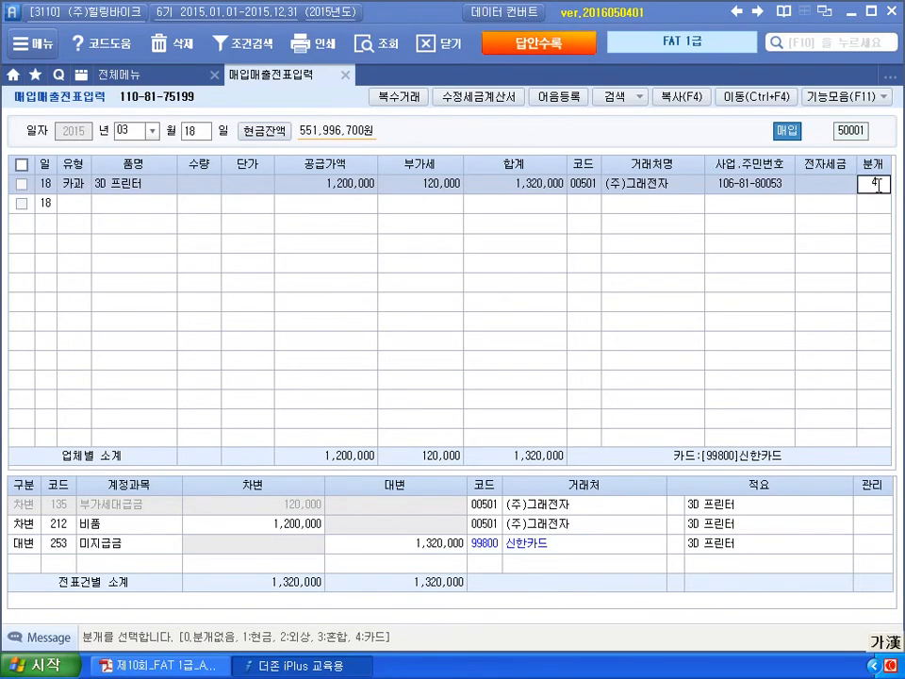
{"action": "key", "text": "Return"}
{"action": "type", "text": "212"}
{"action": "key", "text": "Return"}
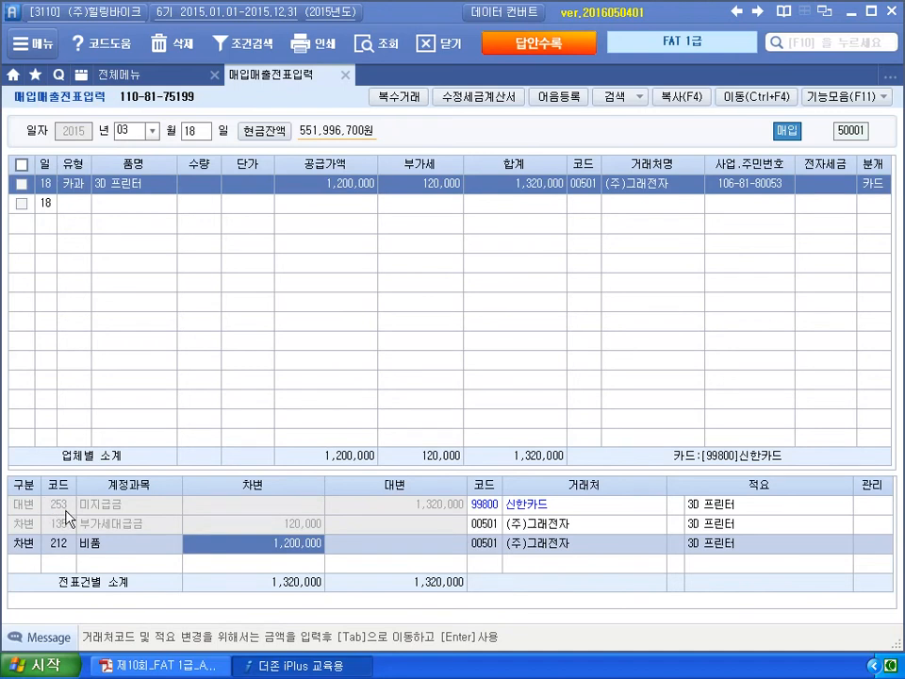
{"action": "left_click", "coordinate": [160, 664]}
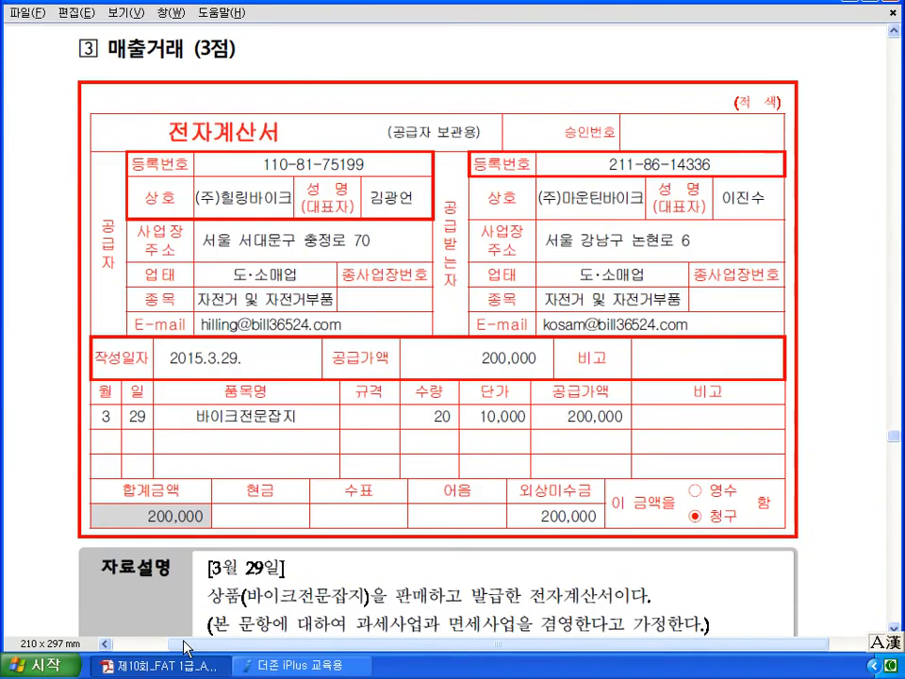
- Annotate the March 29 바이크전문잡지 sale: date, 판매, 잡지, 면세사업, and the item
{"action": "scroll", "coordinate": [186, 648], "scroll_direction": "down", "scroll_amount": 3}
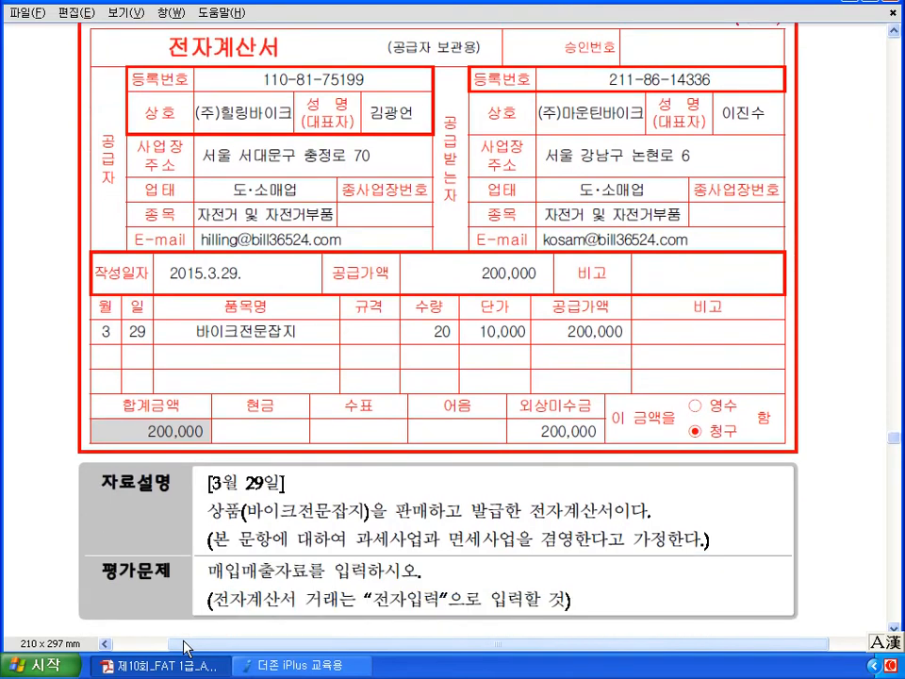
{"action": "scroll", "coordinate": [186, 648], "scroll_direction": "down", "scroll_amount": 3}
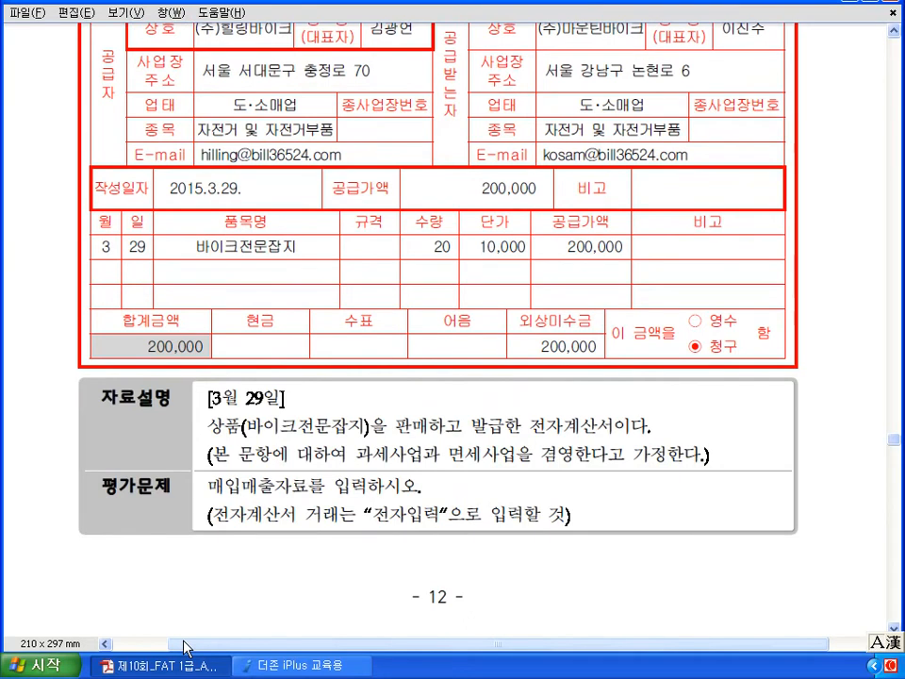
{"action": "mouse_move", "coordinate": [243, 198]}
{"action": "left_mouse_down"}
{"action": "mouse_move", "coordinate": [247, 174]}
{"action": "mouse_move", "coordinate": [243, 195]}
{"action": "left_mouse_up"}
{"action": "left_click_drag", "start_coordinate": [274, 382], "coordinate": [275, 386]}
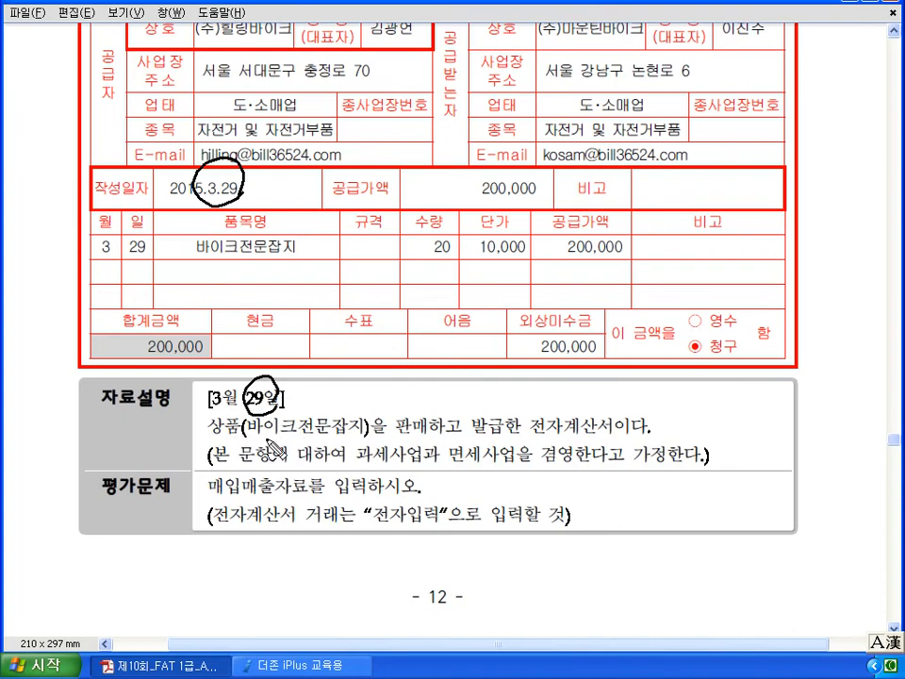
{"action": "left_click_drag", "start_coordinate": [397, 434], "coordinate": [423, 434]}
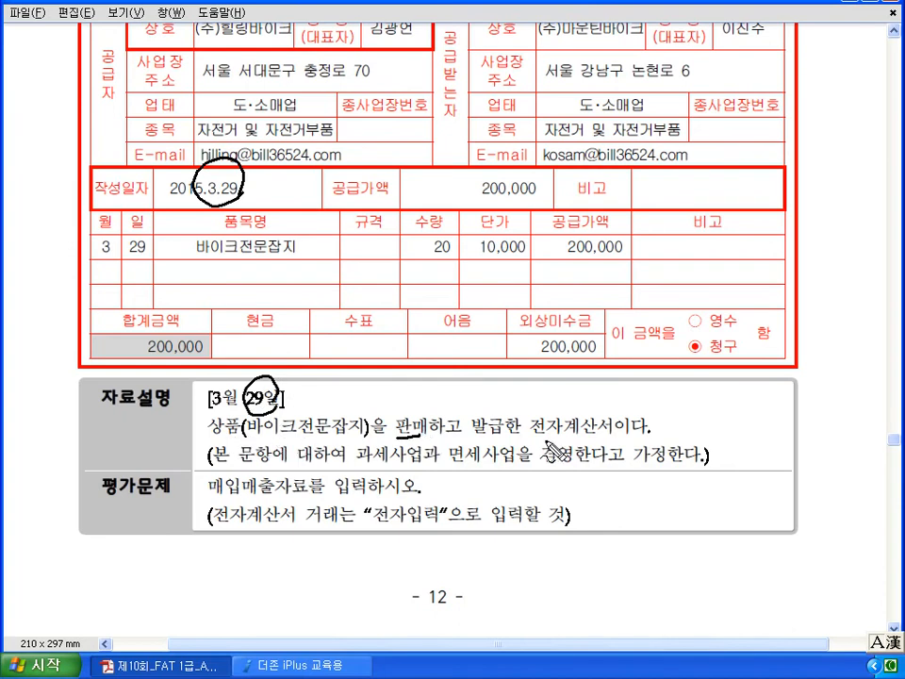
{"action": "left_click_drag", "start_coordinate": [337, 438], "coordinate": [360, 440]}
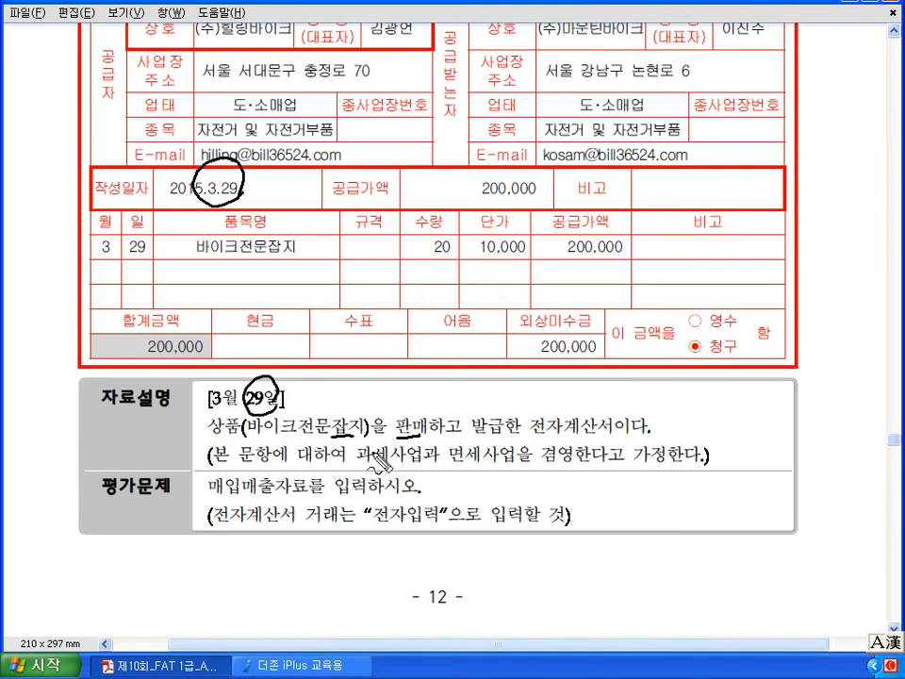
{"action": "left_click_drag", "start_coordinate": [451, 461], "coordinate": [507, 463]}
{"action": "left_click_drag", "start_coordinate": [216, 269], "coordinate": [298, 269]}
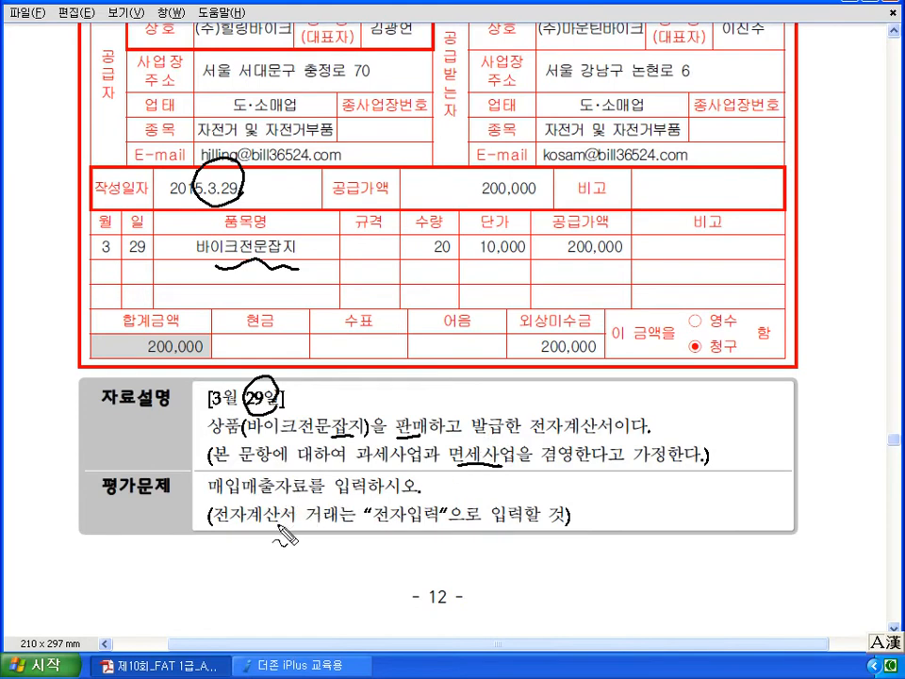
- Mark the 계산서 and 전자입력 requirements, clear the ink, and return to voucher entry
{"action": "left_click_drag", "start_coordinate": [283, 509], "coordinate": [284, 505]}
{"action": "left_click_drag", "start_coordinate": [365, 526], "coordinate": [421, 549]}
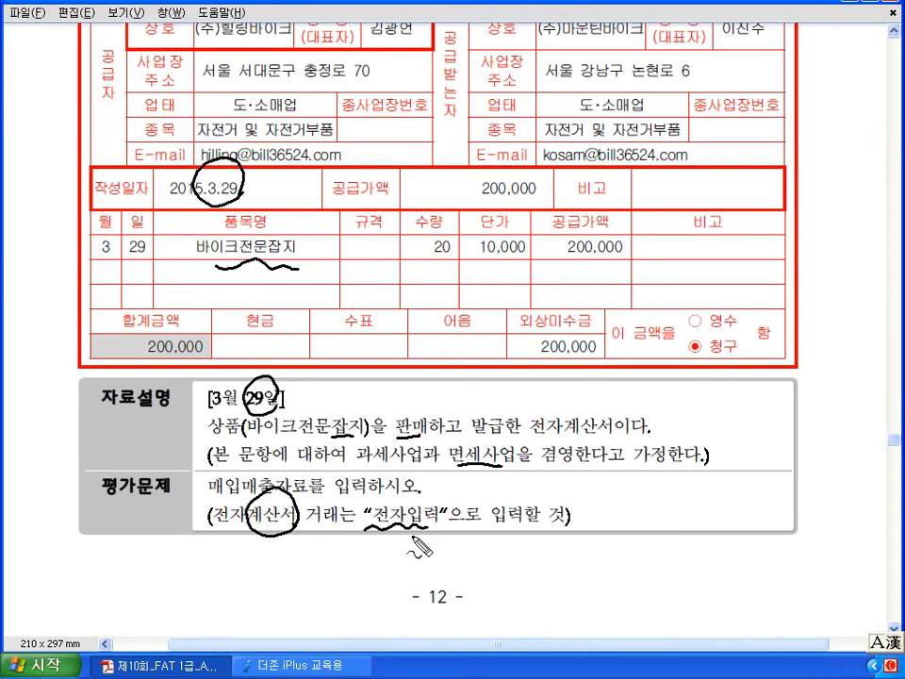
{"action": "mouse_move", "coordinate": [437, 532]}
{"action": "left_mouse_down"}
{"action": "mouse_move", "coordinate": [374, 496]}
{"action": "mouse_move", "coordinate": [432, 531]}
{"action": "mouse_move", "coordinate": [404, 558]}
{"action": "mouse_move", "coordinate": [450, 555]}
{"action": "mouse_move", "coordinate": [445, 561]}
{"action": "left_mouse_up"}
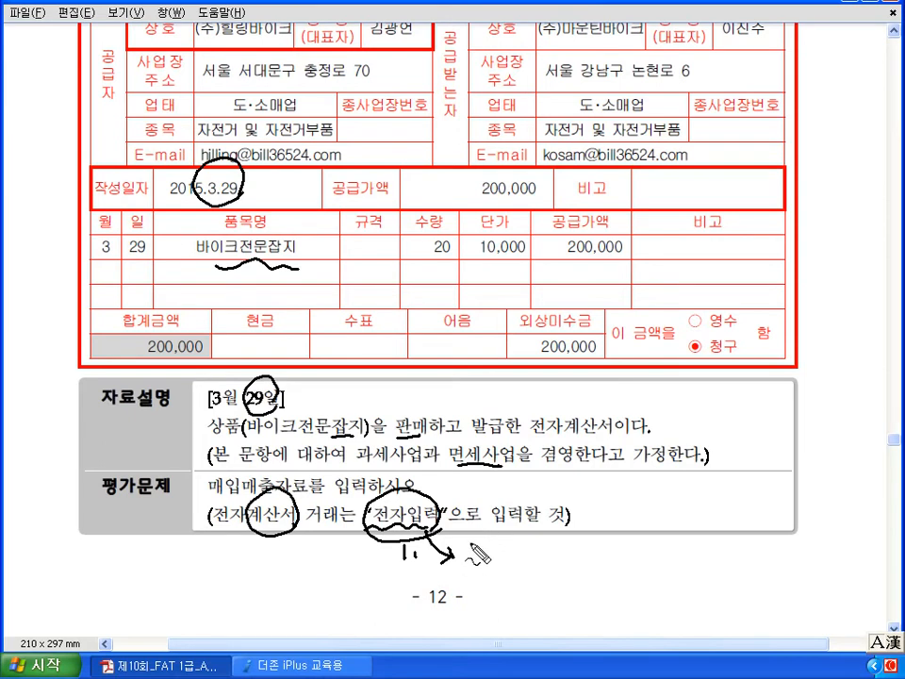
{"action": "key", "text": "Escape"}
{"action": "scroll", "coordinate": [469, 543], "scroll_direction": "up", "scroll_amount": 3}
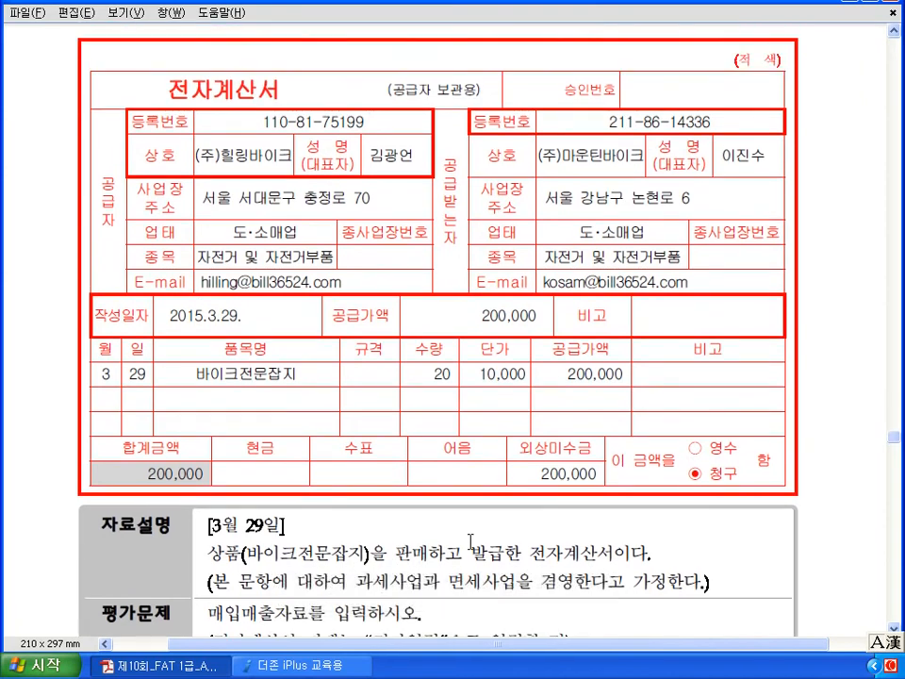
{"action": "left_click", "coordinate": [328, 666]}
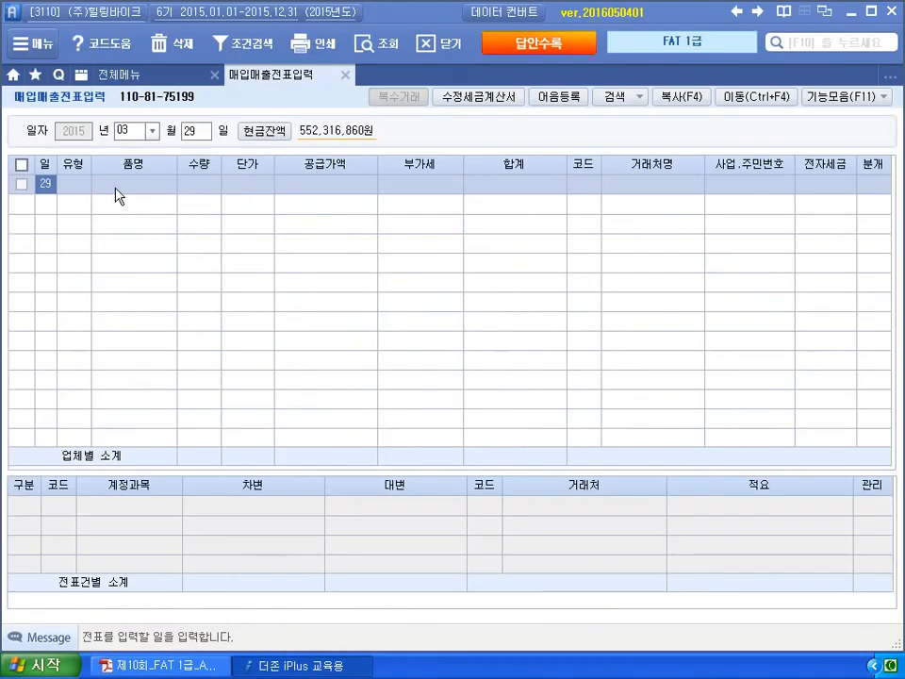
- Set the March 29 entry's transaction type to 13 면세 (tax-exempt sale)
{"action": "key", "text": "Return"}
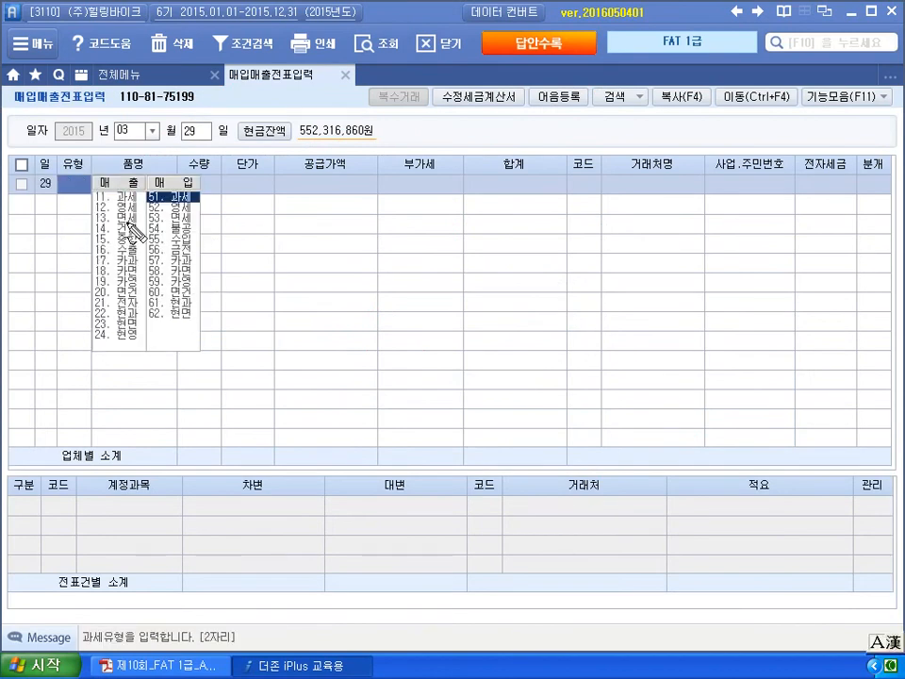
{"action": "mouse_move", "coordinate": [139, 233]}
{"action": "left_mouse_down"}
{"action": "mouse_move", "coordinate": [95, 217]}
{"action": "mouse_move", "coordinate": [139, 201]}
{"action": "left_mouse_up"}
{"action": "key", "text": "Escape"}
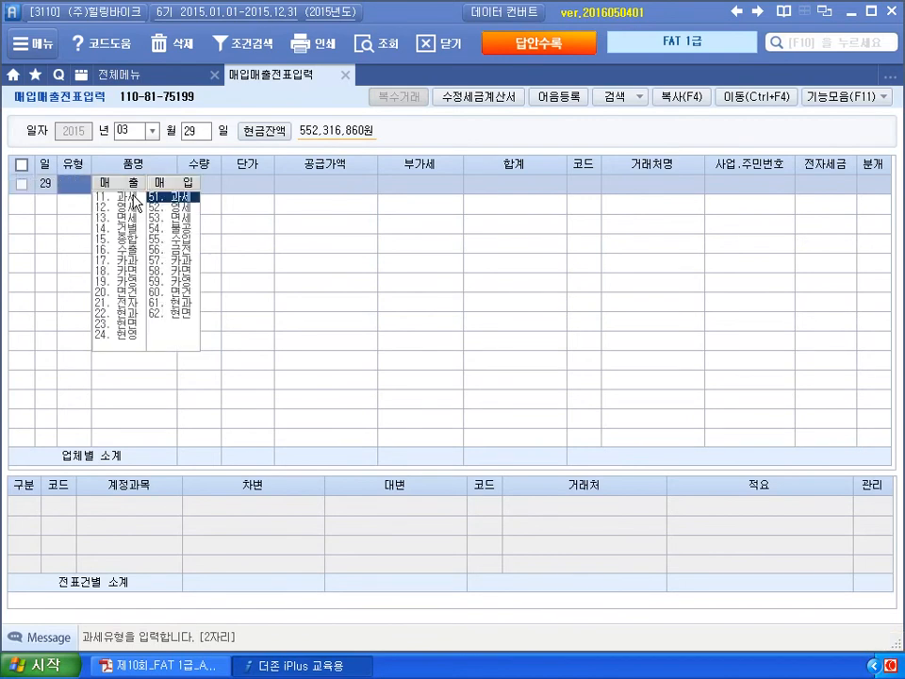
{"action": "type", "text": "13"}
{"action": "key", "text": "Return"}
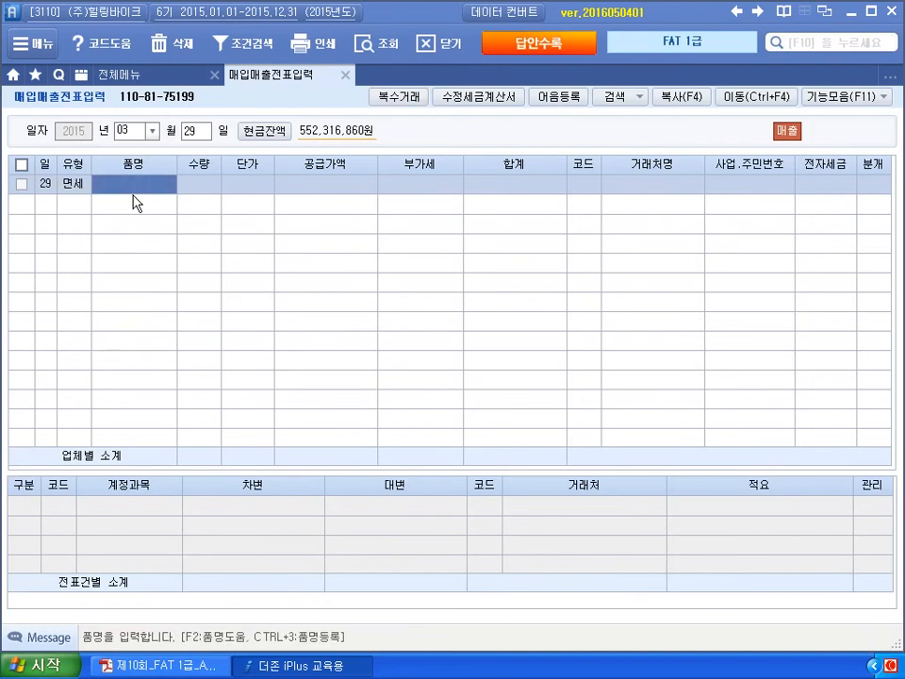
- Enter item 바이크전문잡지, quantity 20 at 10,000 each, for a 200,000 supply value
{"action": "type", "text": "바이크"}
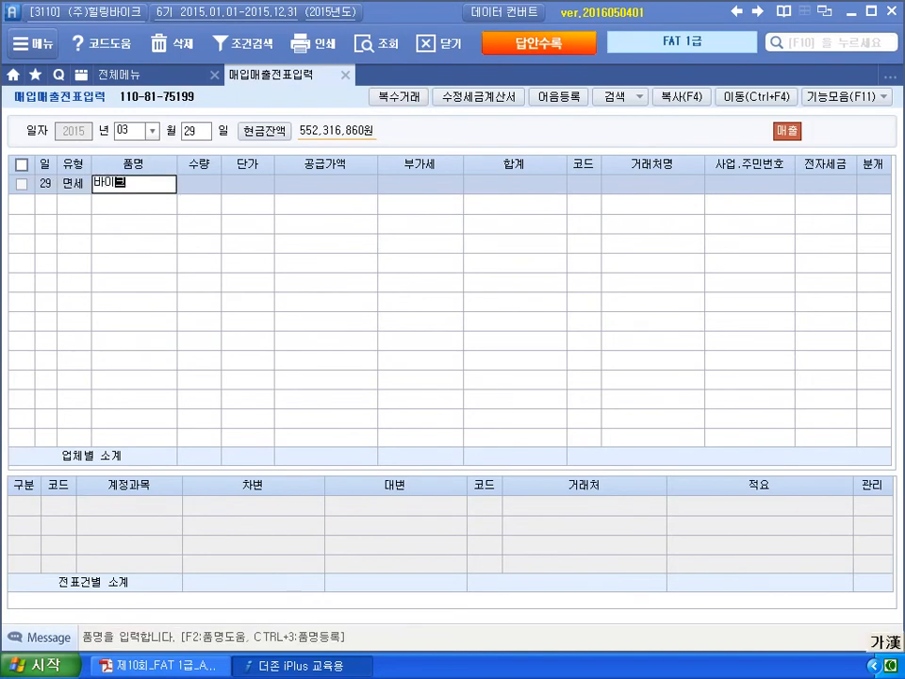
{"action": "type", "text": "전문잡지"}
{"action": "key", "text": "Return"}
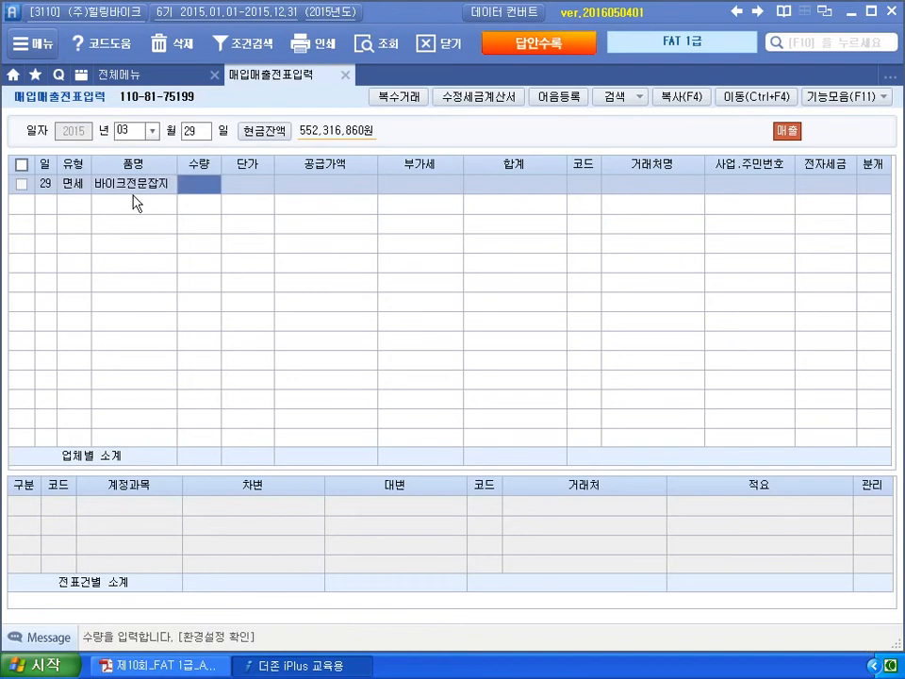
{"action": "type", "text": "20"}
{"action": "key", "text": "Return"}
{"action": "type", "text": "10000"}
{"action": "key", "text": "Return"}
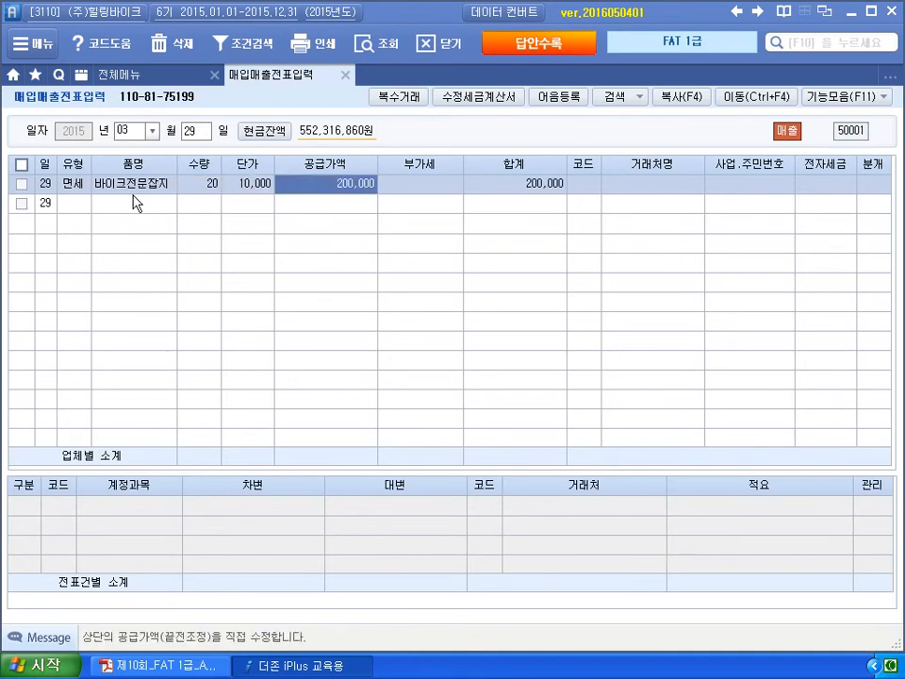
{"action": "key", "text": "Return"}
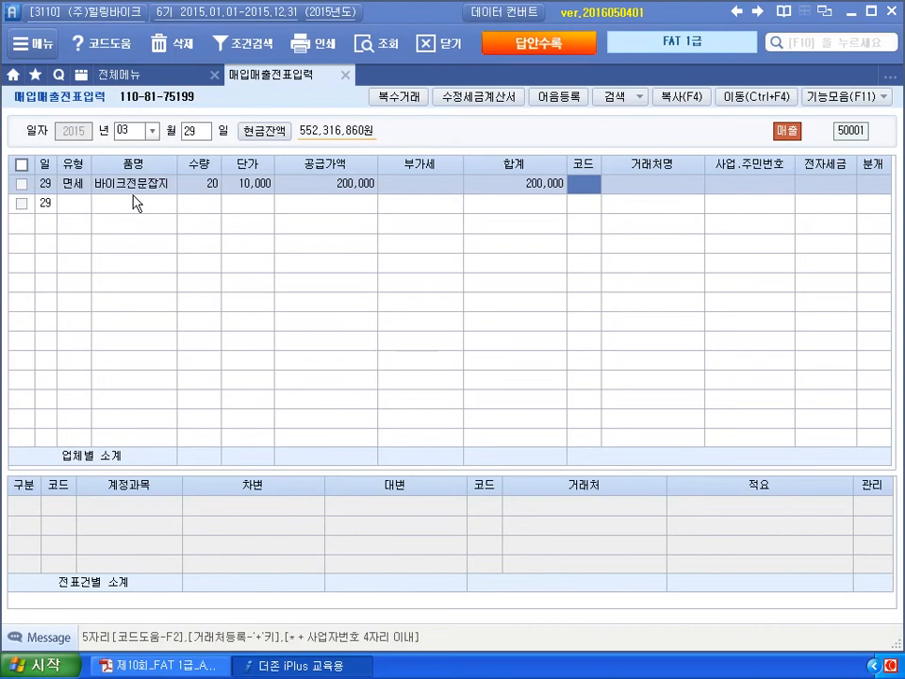
- Select (주)마운틴바이크 as the customer via code lookup
{"action": "type", "text": "매물"}
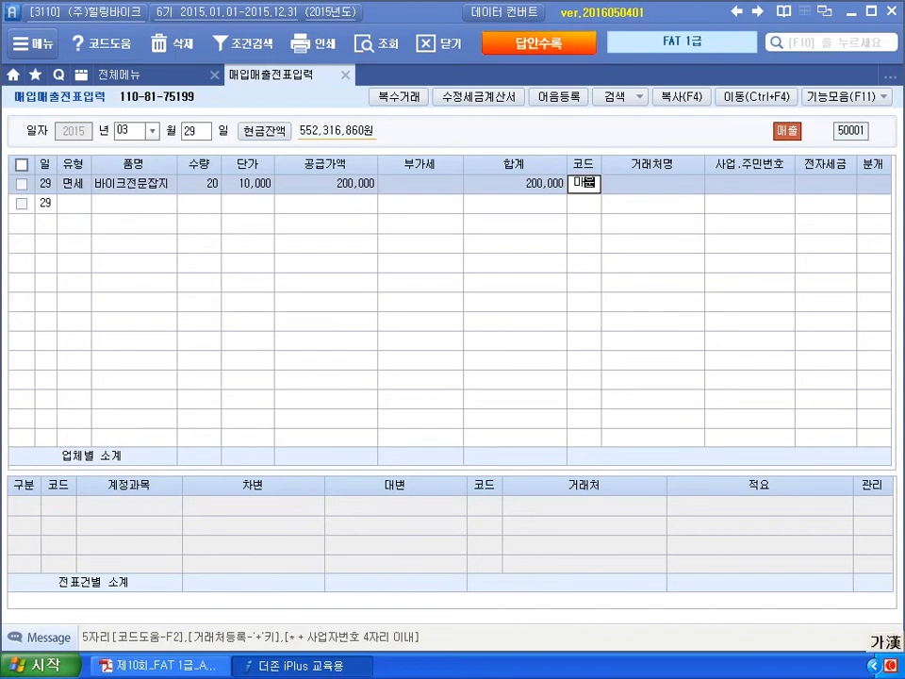
{"action": "key", "text": "Return"}
{"action": "key", "text": "Return"}
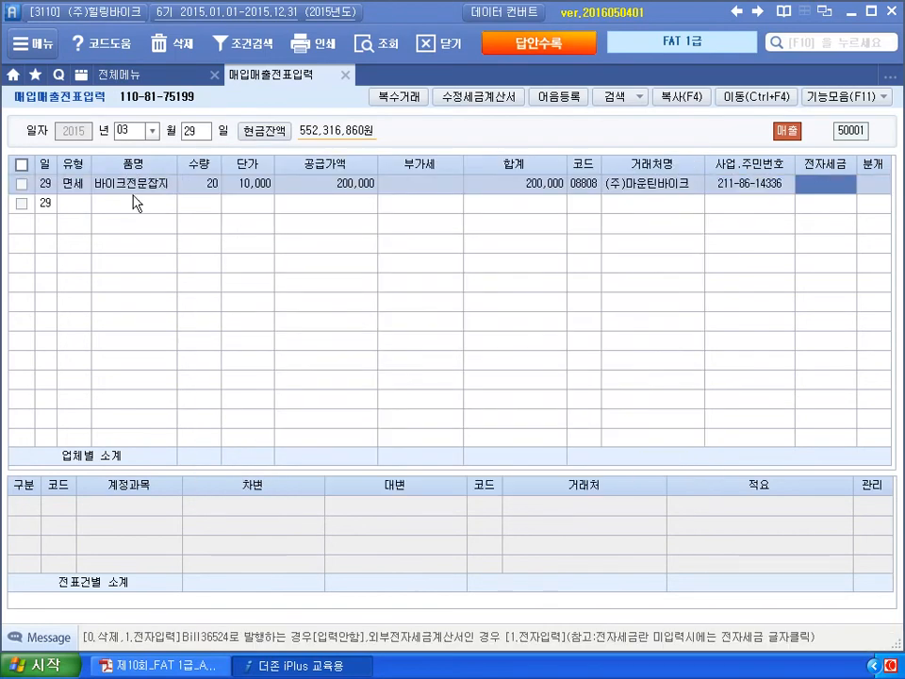
{"action": "type", "text": "1"}
{"action": "key", "text": "Return"}
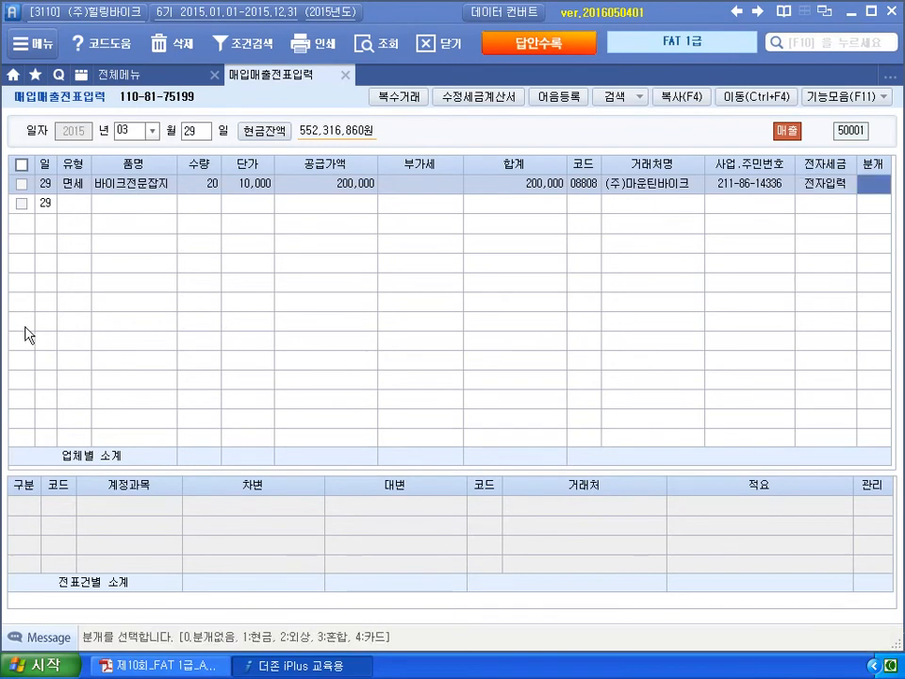
- Verify the 200,000 receivable on the invoice and post it as a credit-sale journal (분개 2)
{"action": "left_click", "coordinate": [151, 666]}
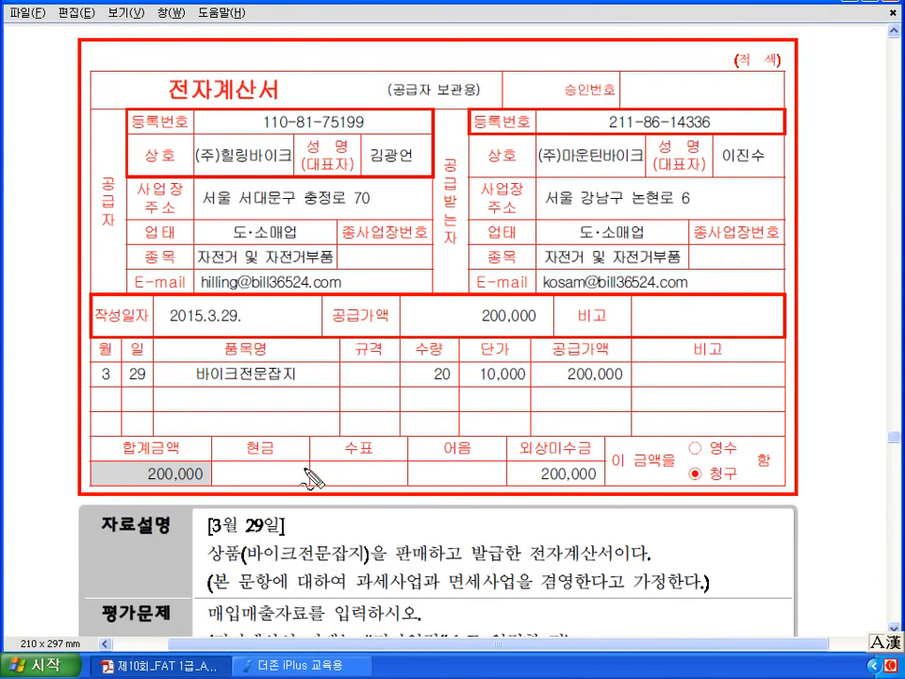
{"action": "mouse_move", "coordinate": [570, 451]}
{"action": "left_mouse_down"}
{"action": "mouse_move", "coordinate": [537, 485]}
{"action": "mouse_move", "coordinate": [596, 471]}
{"action": "mouse_move", "coordinate": [594, 487]}
{"action": "left_mouse_up"}
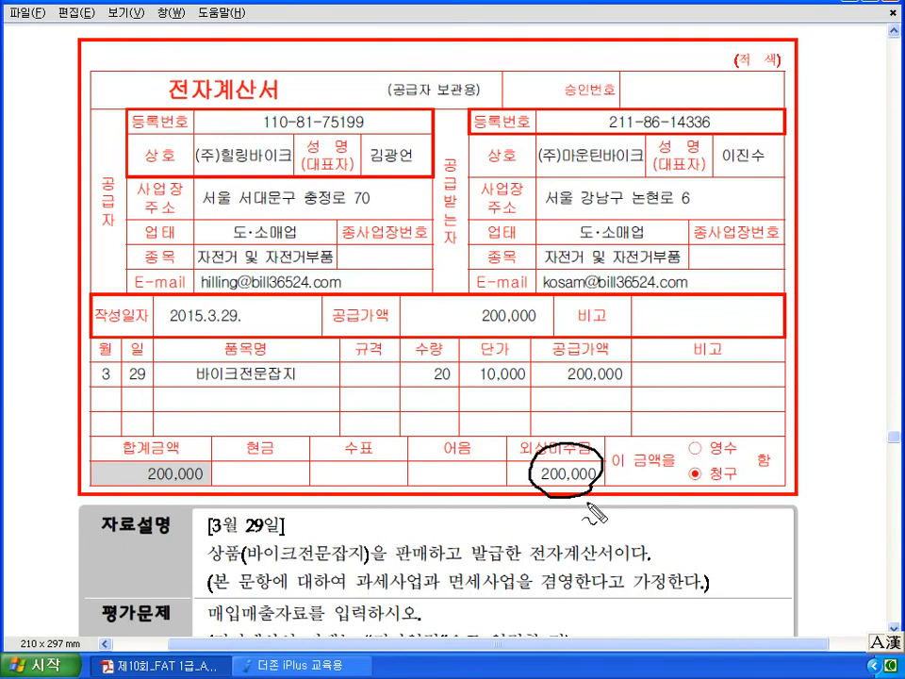
{"action": "key", "text": "Escape"}
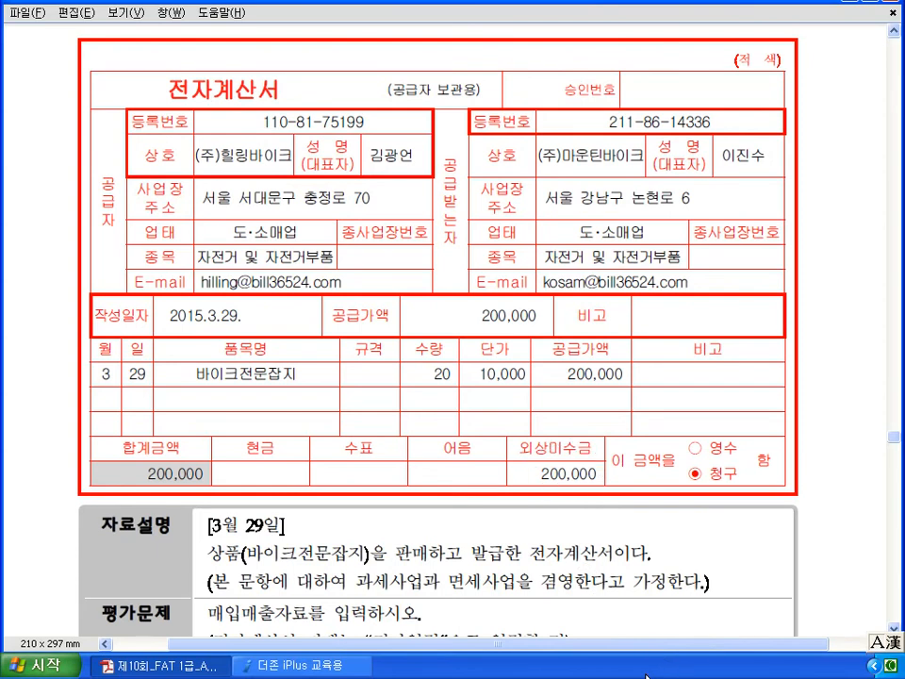
{"action": "left_click", "coordinate": [342, 669]}
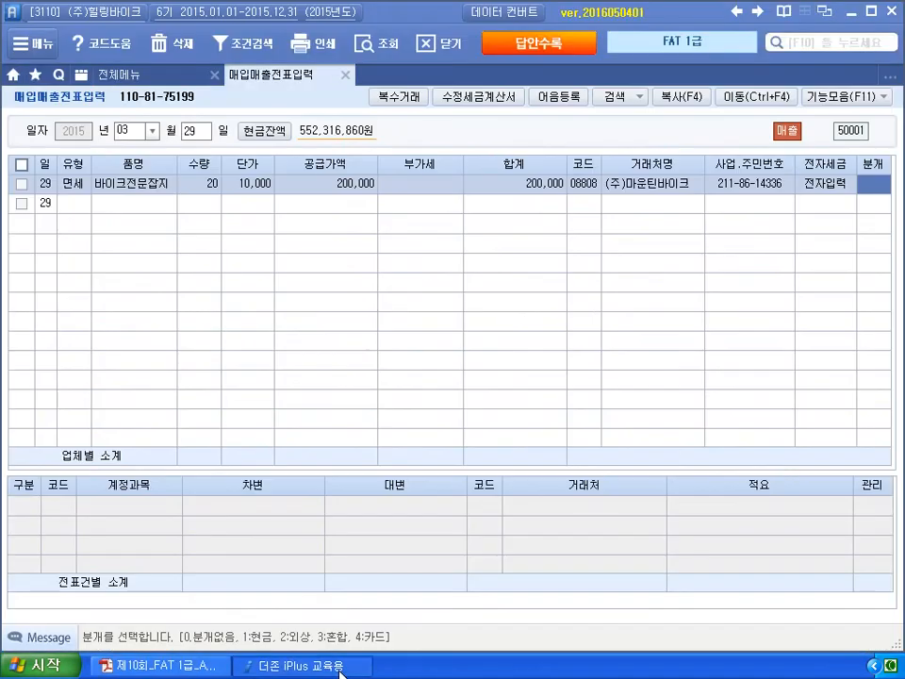
{"action": "type", "text": "2"}
{"action": "key", "text": "Return"}
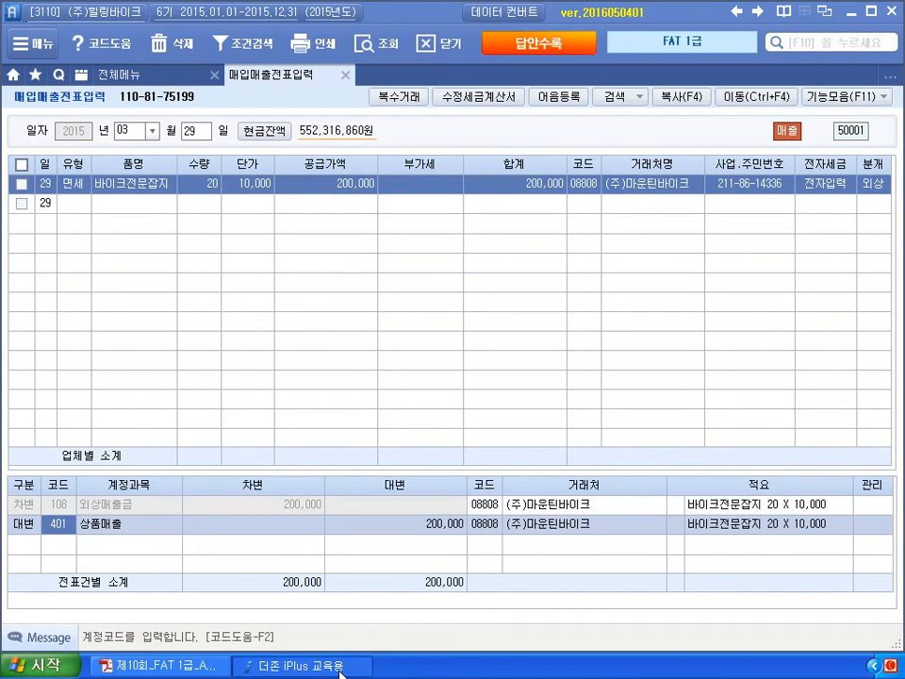
{"action": "key", "text": "alt+Tab"}
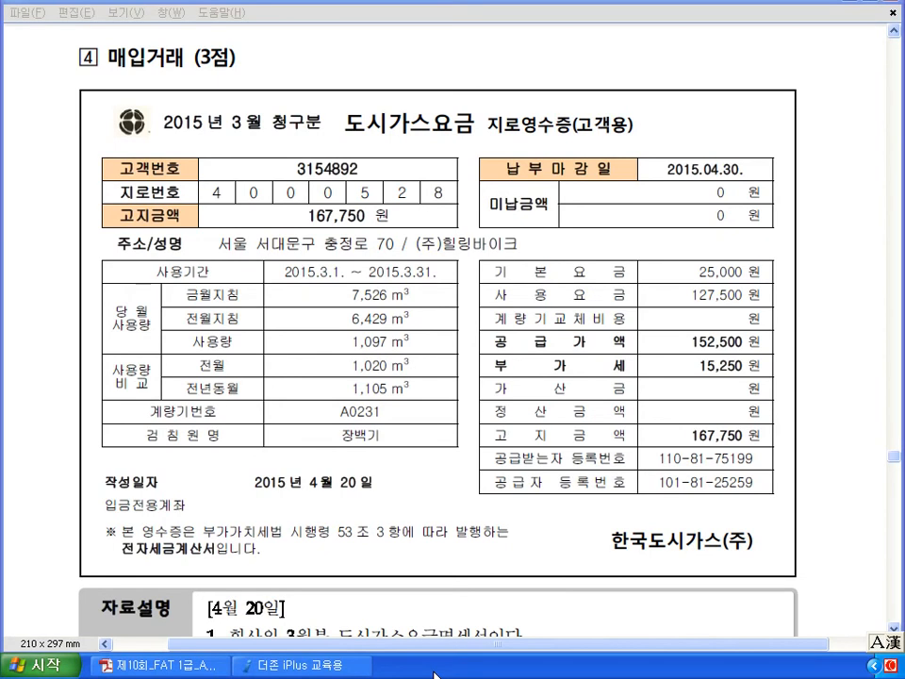
{"action": "scroll", "coordinate": [412, 504], "scroll_direction": "down", "scroll_amount": 3}
{"action": "scroll", "coordinate": [414, 497], "scroll_direction": "down", "scroll_amount": 2}
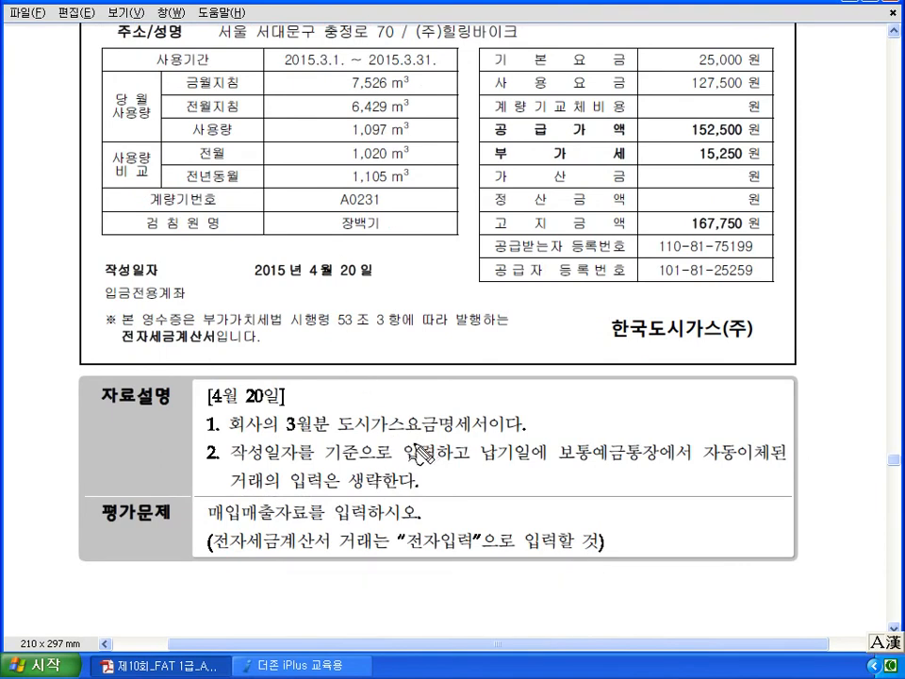
{"action": "left_click_drag", "start_coordinate": [236, 463], "coordinate": [349, 462]}
{"action": "mouse_move", "coordinate": [440, 463]}
{"action": "left_mouse_down"}
{"action": "mouse_move", "coordinate": [406, 471]}
{"action": "mouse_move", "coordinate": [436, 467]}
{"action": "left_mouse_up"}
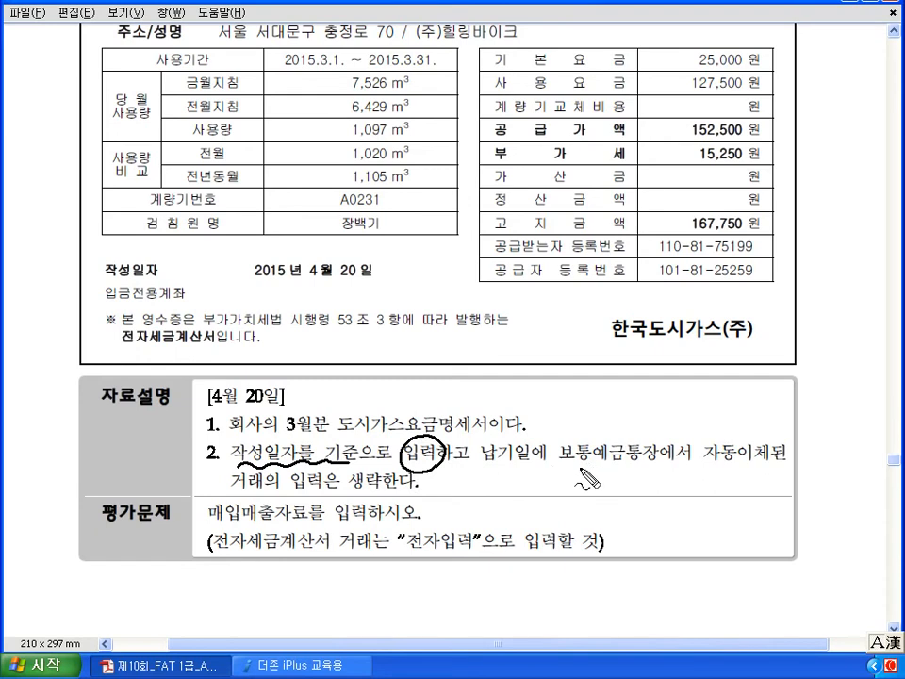
{"action": "left_click_drag", "start_coordinate": [486, 463], "coordinate": [633, 464]}
{"action": "left_click_drag", "start_coordinate": [705, 462], "coordinate": [759, 462]}
{"action": "left_click_drag", "start_coordinate": [641, 431], "coordinate": [606, 474]}
{"action": "left_click_drag", "start_coordinate": [609, 435], "coordinate": [642, 479]}
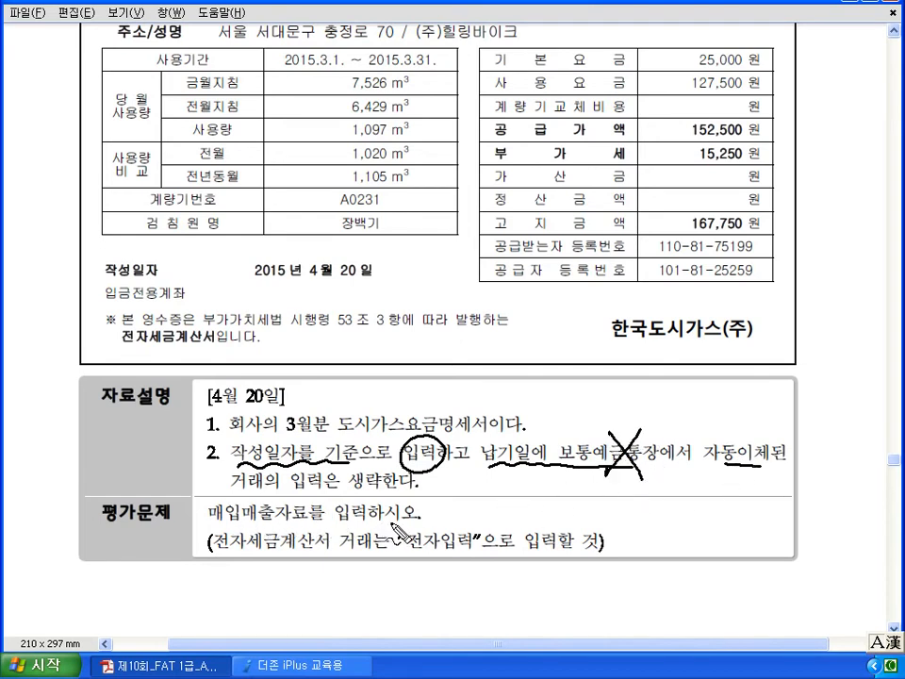
{"action": "left_click_drag", "start_coordinate": [304, 566], "coordinate": [314, 562]}
{"action": "mouse_move", "coordinate": [422, 558]}
{"action": "left_mouse_down"}
{"action": "mouse_move", "coordinate": [466, 524]}
{"action": "mouse_move", "coordinate": [480, 565]}
{"action": "left_mouse_up"}
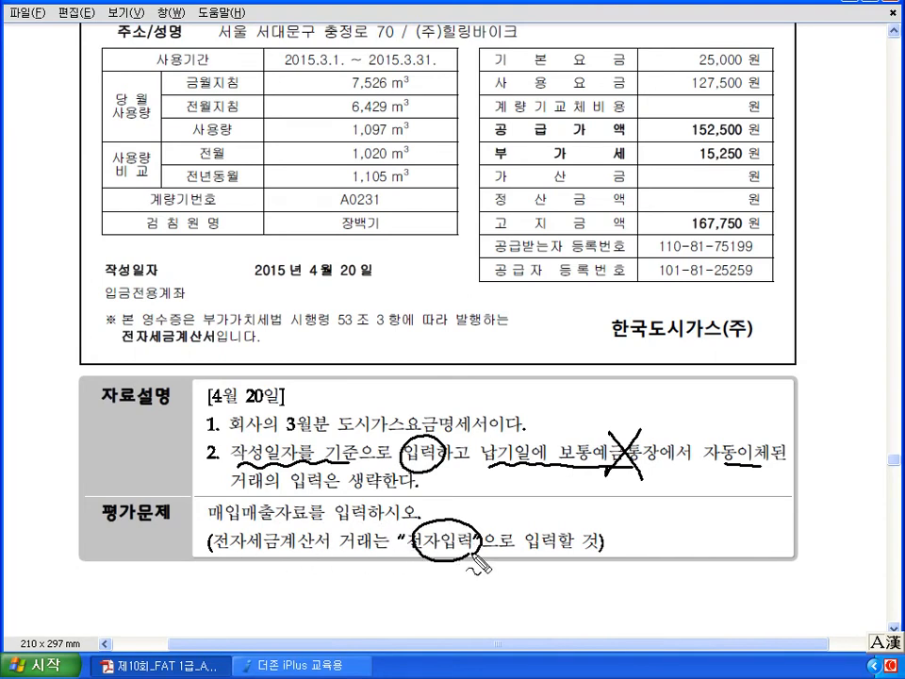
{"action": "key", "text": "Escape"}
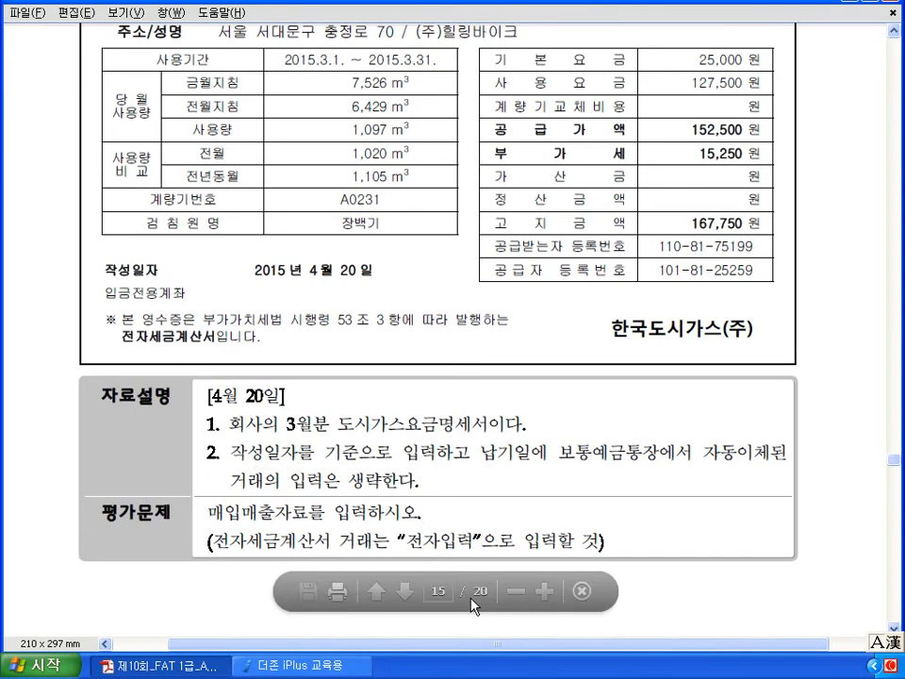
{"action": "scroll", "coordinate": [471, 599], "scroll_direction": "up", "scroll_amount": 4}
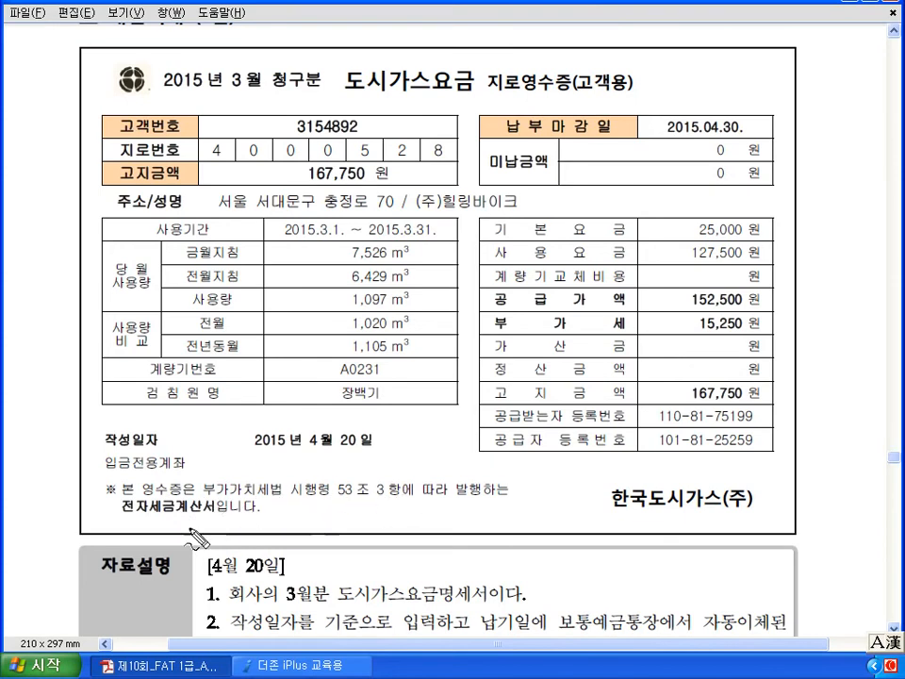
- Mark the receipt's 전자세금계산서 note, supply/VAT amounts, April 20 date and purchase type code 51
{"action": "mouse_move", "coordinate": [211, 521]}
{"action": "left_mouse_down"}
{"action": "mouse_move", "coordinate": [160, 528]}
{"action": "mouse_move", "coordinate": [142, 478]}
{"action": "mouse_move", "coordinate": [223, 504]}
{"action": "mouse_move", "coordinate": [424, 440]}
{"action": "mouse_move", "coordinate": [420, 462]}
{"action": "left_mouse_up"}
{"action": "mouse_move", "coordinate": [489, 296]}
{"action": "left_mouse_down"}
{"action": "mouse_move", "coordinate": [474, 313]}
{"action": "mouse_move", "coordinate": [489, 326]}
{"action": "left_mouse_up"}
{"action": "mouse_move", "coordinate": [761, 295]}
{"action": "left_mouse_down"}
{"action": "mouse_move", "coordinate": [784, 320]}
{"action": "mouse_move", "coordinate": [765, 325]}
{"action": "left_mouse_up"}
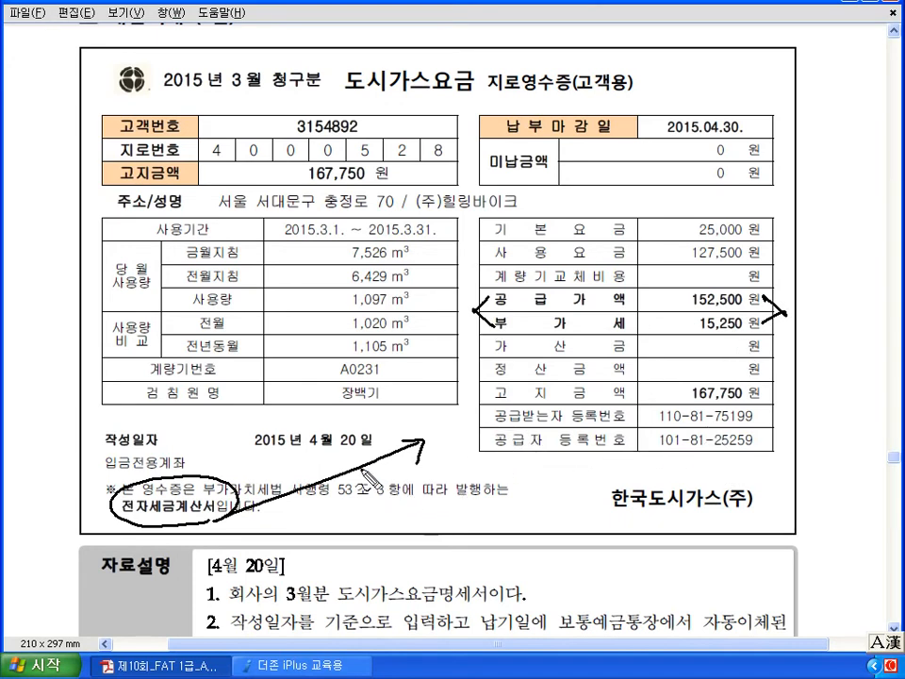
{"action": "mouse_move", "coordinate": [366, 460]}
{"action": "left_mouse_down"}
{"action": "mouse_move", "coordinate": [299, 447]}
{"action": "mouse_move", "coordinate": [373, 418]}
{"action": "mouse_move", "coordinate": [365, 460]}
{"action": "left_mouse_up"}
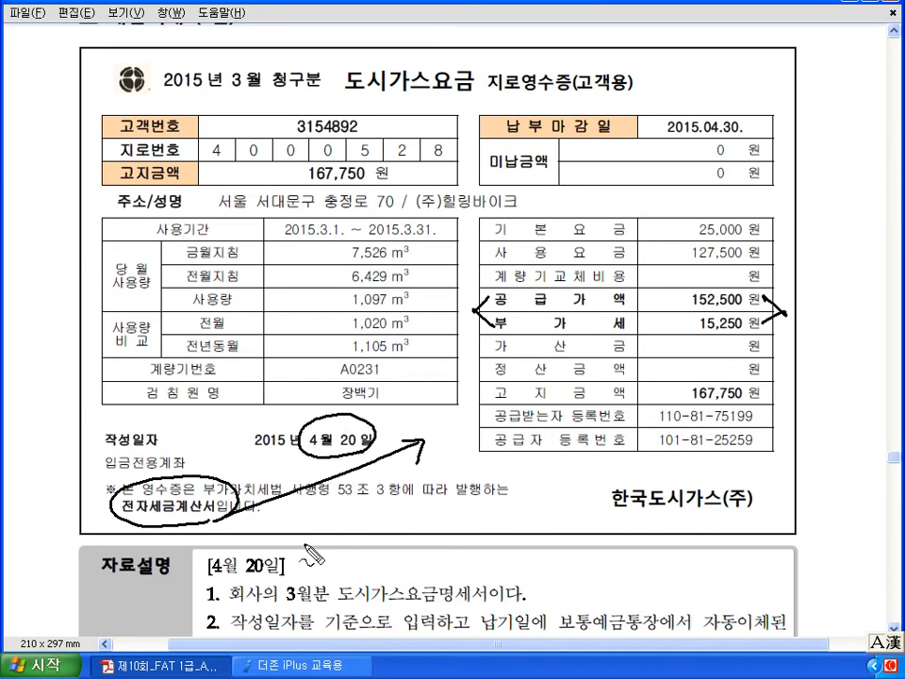
{"action": "mouse_move", "coordinate": [286, 577]}
{"action": "left_mouse_down"}
{"action": "mouse_move", "coordinate": [240, 585]}
{"action": "mouse_move", "coordinate": [290, 564]}
{"action": "mouse_move", "coordinate": [285, 574]}
{"action": "left_mouse_up"}
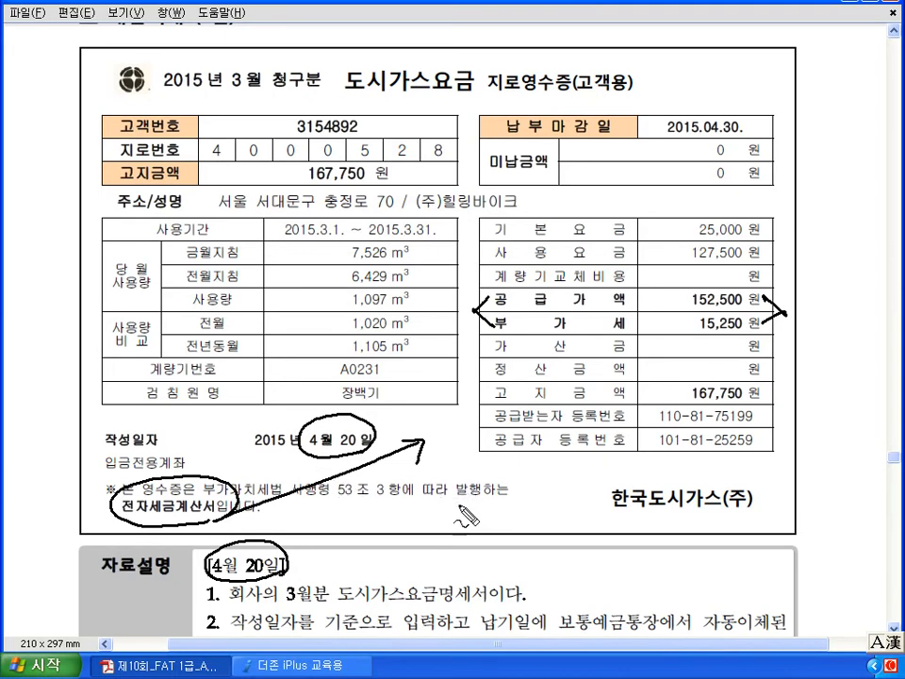
{"action": "left_click_drag", "start_coordinate": [456, 483], "coordinate": [454, 513]}
{"action": "mouse_move", "coordinate": [456, 487]}
{"action": "left_mouse_down"}
{"action": "mouse_move", "coordinate": [469, 481]}
{"action": "mouse_move", "coordinate": [471, 511]}
{"action": "mouse_move", "coordinate": [500, 505]}
{"action": "left_mouse_up"}
{"action": "left_click", "coordinate": [482, 511]}
{"action": "left_click_drag", "start_coordinate": [506, 482], "coordinate": [505, 511]}
{"action": "mouse_move", "coordinate": [512, 484]}
{"action": "left_mouse_down"}
{"action": "mouse_move", "coordinate": [511, 510]}
{"action": "mouse_move", "coordinate": [524, 499]}
{"action": "left_mouse_up"}
{"action": "left_click_drag", "start_coordinate": [526, 481], "coordinate": [527, 507]}
{"action": "left_click_drag", "start_coordinate": [535, 477], "coordinate": [536, 510]}
{"action": "left_click_drag", "start_coordinate": [437, 519], "coordinate": [573, 517]}
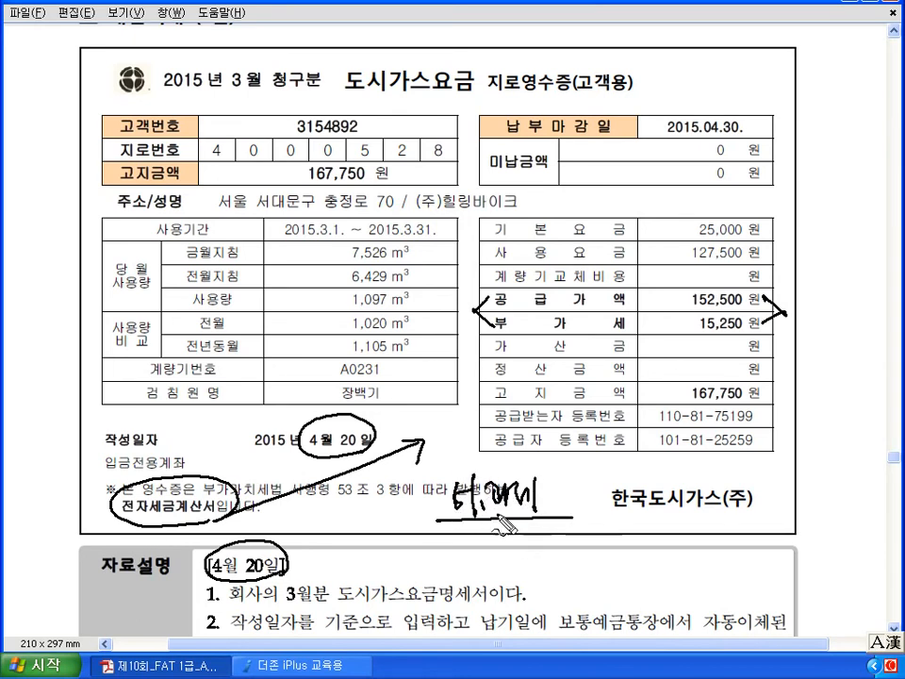
{"action": "mouse_move", "coordinate": [346, 448]}
{"action": "left_mouse_down"}
{"action": "mouse_move", "coordinate": [419, 504]}
{"action": "mouse_move", "coordinate": [410, 510]}
{"action": "left_mouse_up"}
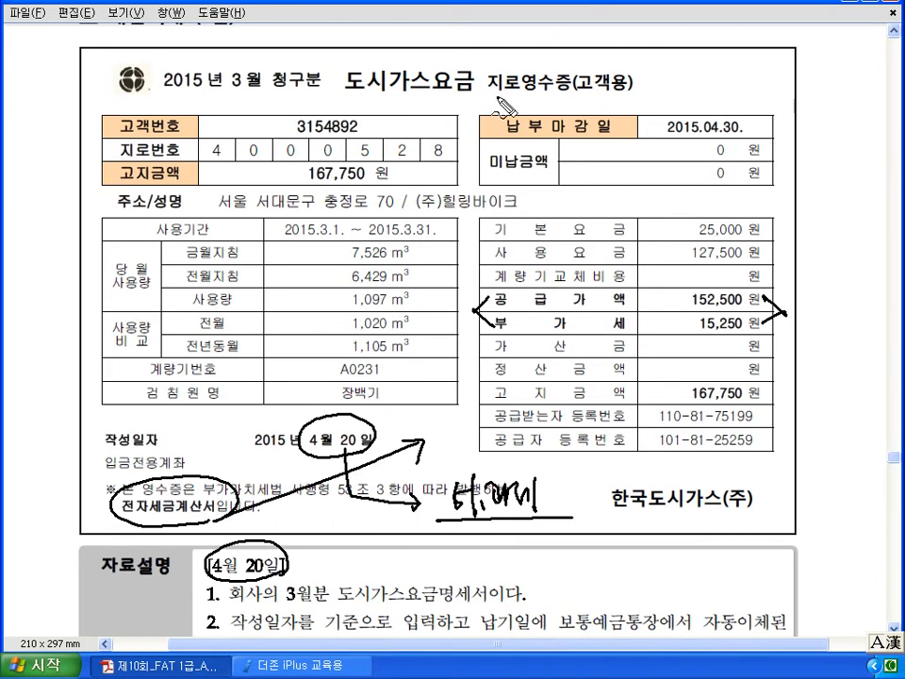
- Mark the unpaid amount, write 미지급 beside the gas company, then clear all ink
{"action": "mouse_move", "coordinate": [696, 147]}
{"action": "left_mouse_down"}
{"action": "mouse_move", "coordinate": [745, 149]}
{"action": "mouse_move", "coordinate": [765, 105]}
{"action": "left_mouse_up"}
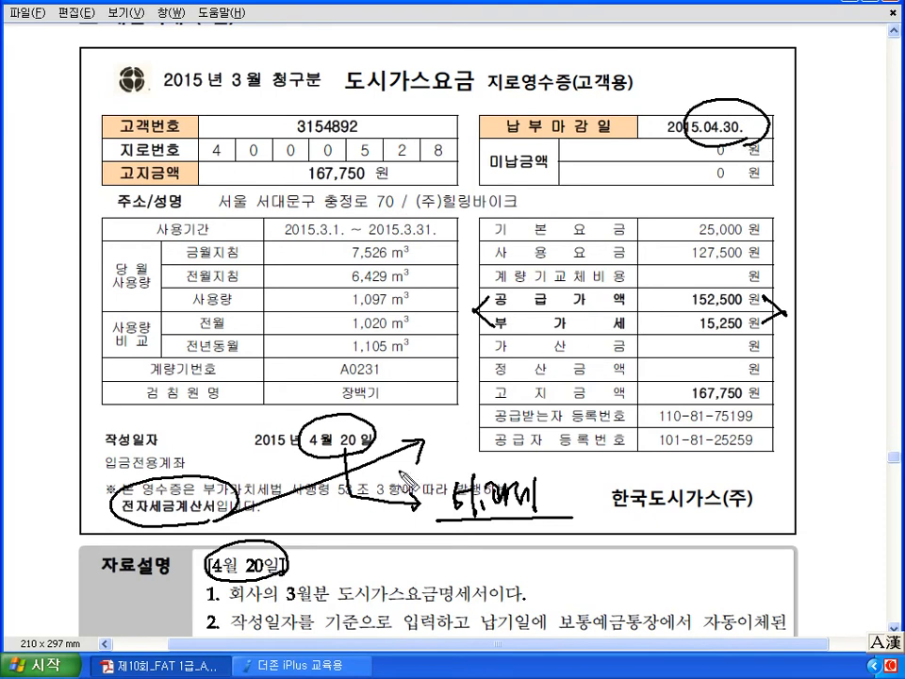
{"action": "mouse_move", "coordinate": [613, 478]}
{"action": "left_mouse_down"}
{"action": "mouse_move", "coordinate": [733, 482]}
{"action": "mouse_move", "coordinate": [727, 156]}
{"action": "left_mouse_up"}
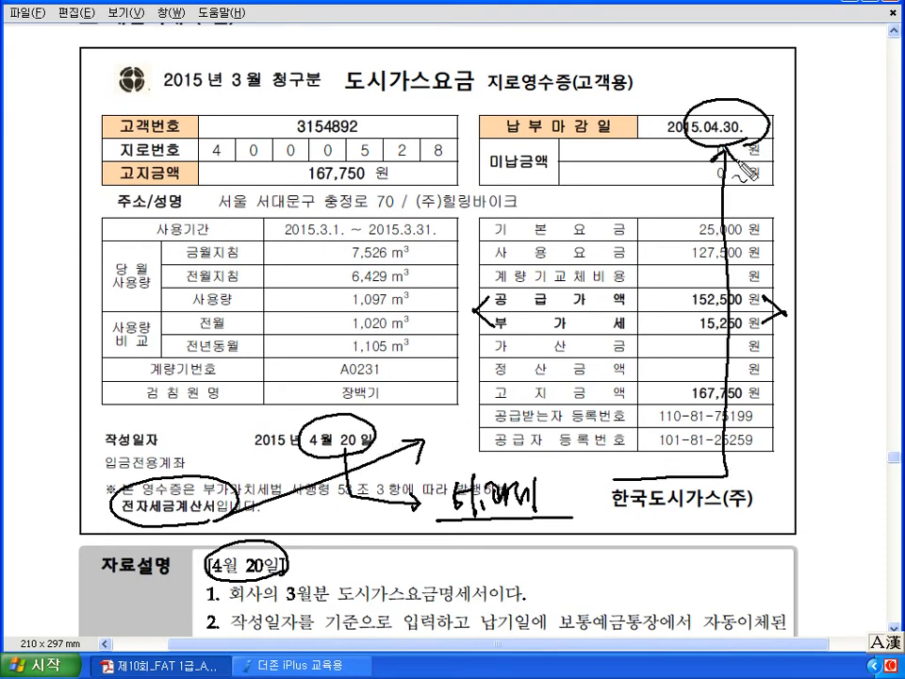
{"action": "mouse_move", "coordinate": [555, 514]}
{"action": "left_mouse_down"}
{"action": "mouse_move", "coordinate": [443, 472]}
{"action": "mouse_move", "coordinate": [520, 555]}
{"action": "left_mouse_up"}
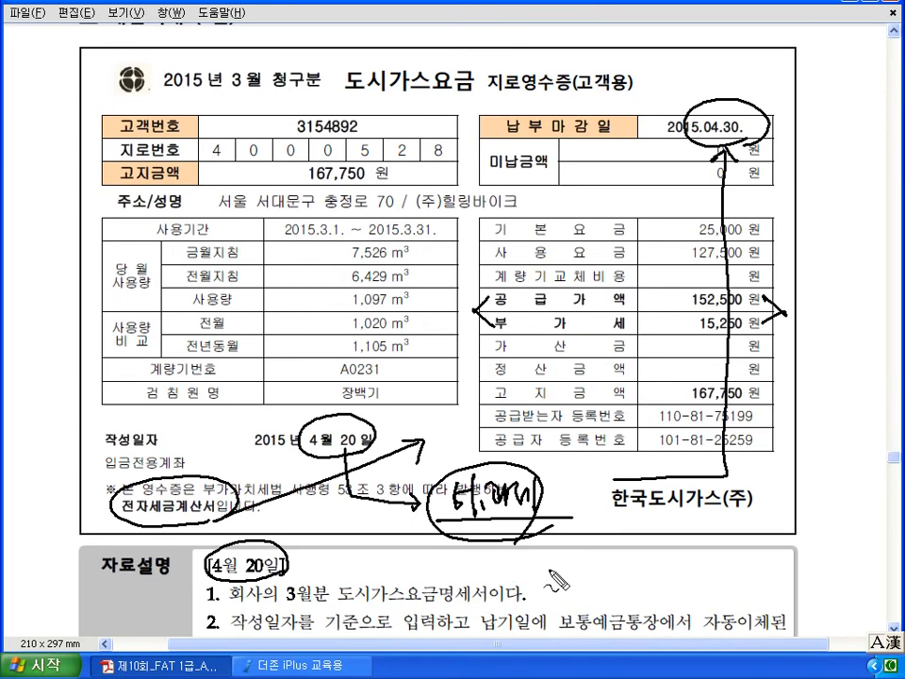
{"action": "mouse_move", "coordinate": [601, 502]}
{"action": "left_mouse_down"}
{"action": "mouse_move", "coordinate": [609, 544]}
{"action": "mouse_move", "coordinate": [650, 510]}
{"action": "left_mouse_up"}
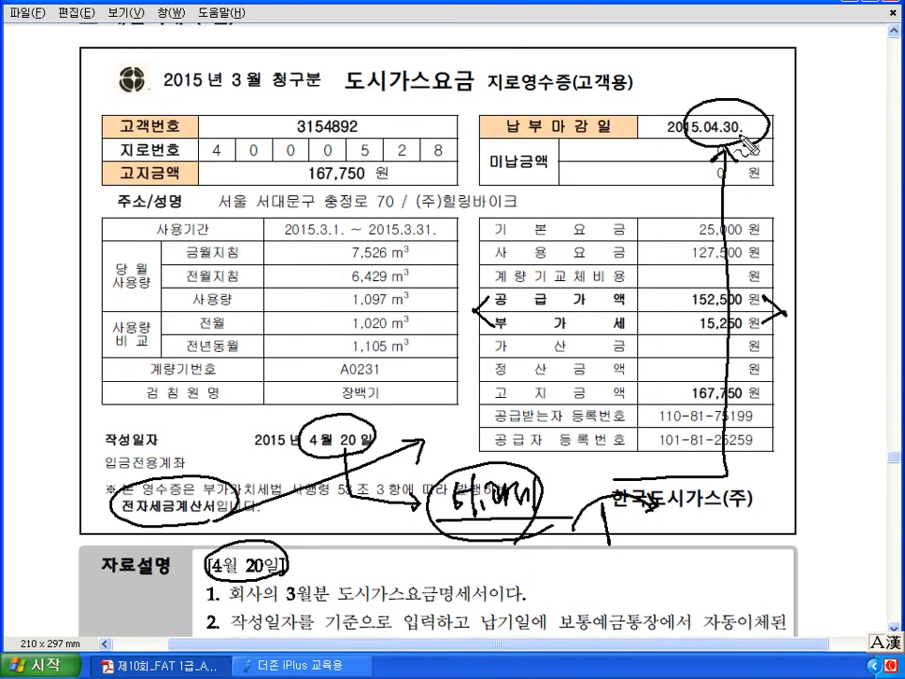
{"action": "left_click_drag", "start_coordinate": [647, 518], "coordinate": [659, 539]}
{"action": "left_click_drag", "start_coordinate": [685, 534], "coordinate": [757, 535]}
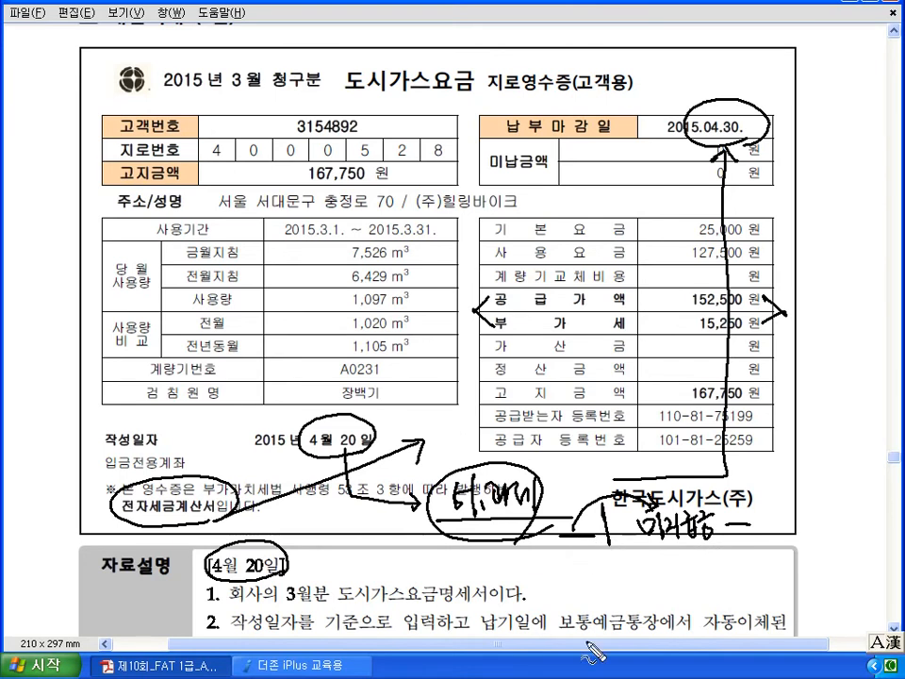
{"action": "key", "text": "Escape"}
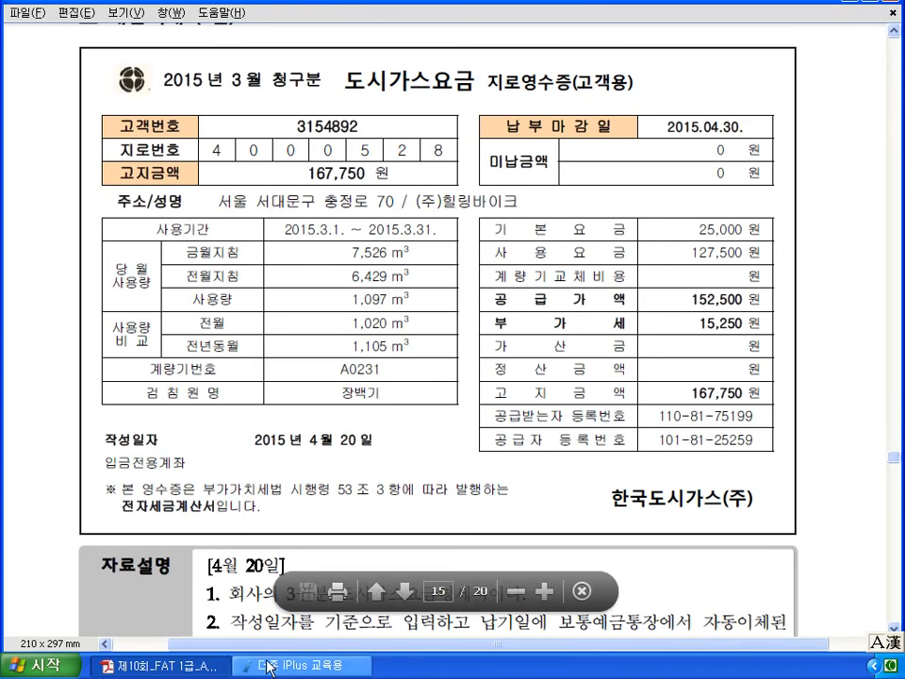
- Start a new purchase/sales voucher dated April 20
{"action": "left_click", "coordinate": [283, 667]}
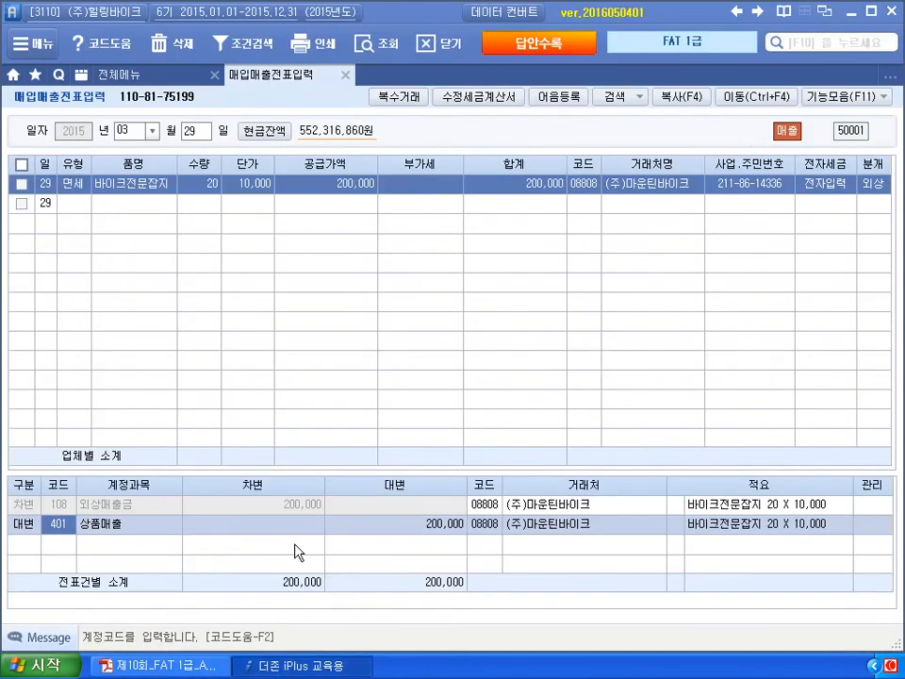
{"action": "left_click", "coordinate": [188, 132]}
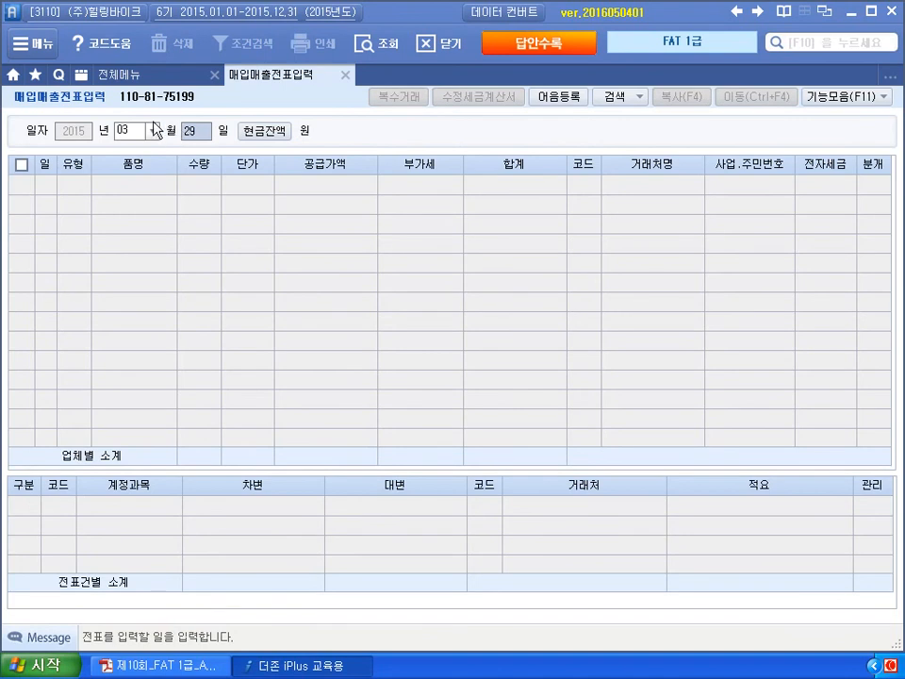
{"action": "left_click", "coordinate": [132, 133]}
{"action": "type", "text": "4"}
{"action": "key", "text": "Return"}
{"action": "type", "text": "20"}
{"action": "key", "text": "Return"}
- Enter type 11 과세, item 도시가스요금, supply 152,500 so VAT 15,250 is calculated
{"action": "key", "text": "Return"}
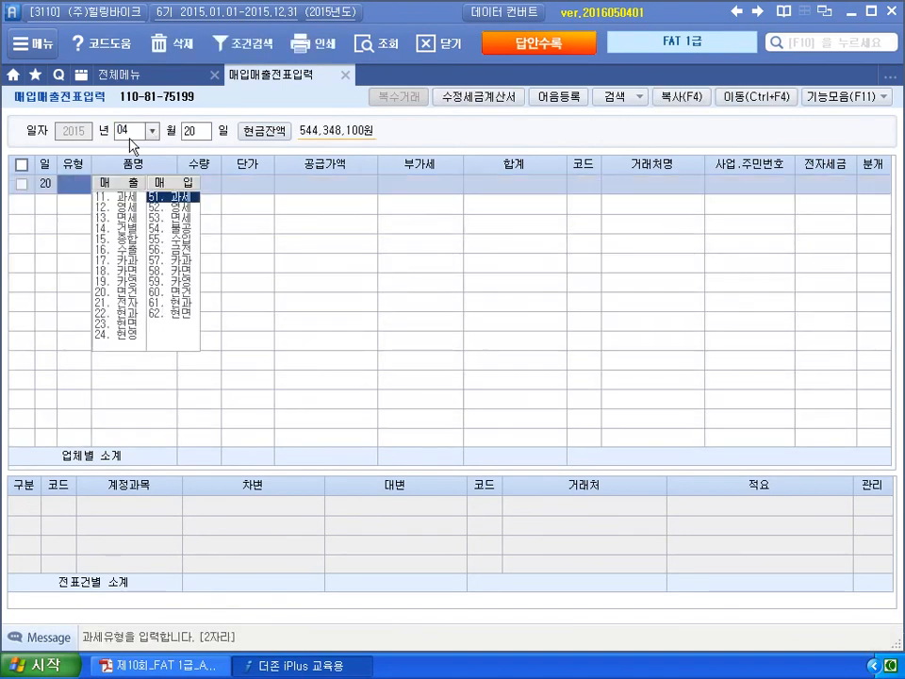
{"action": "type", "text": "11"}
{"action": "key", "text": "Return"}
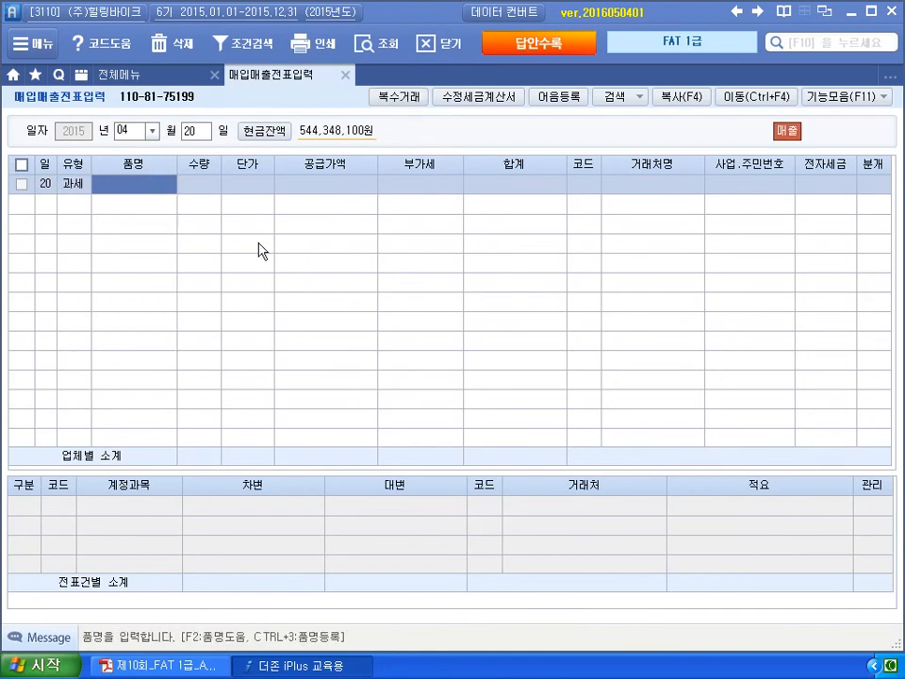
{"action": "type", "text": "도시"}
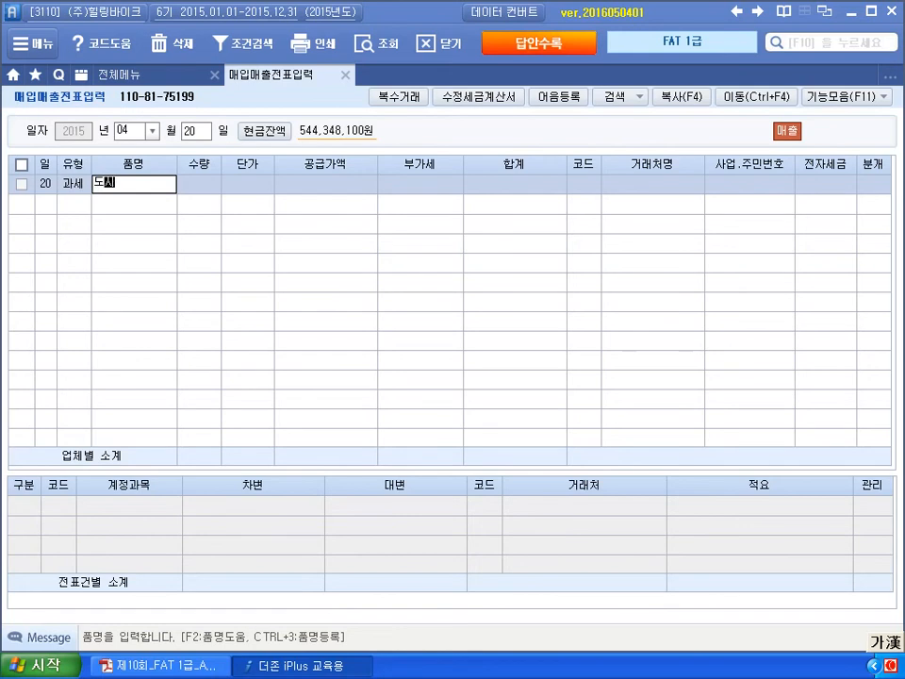
{"action": "type", "text": "가스요금"}
{"action": "key", "text": "Return"}
{"action": "key", "text": "Return"}
{"action": "key", "text": "Return"}
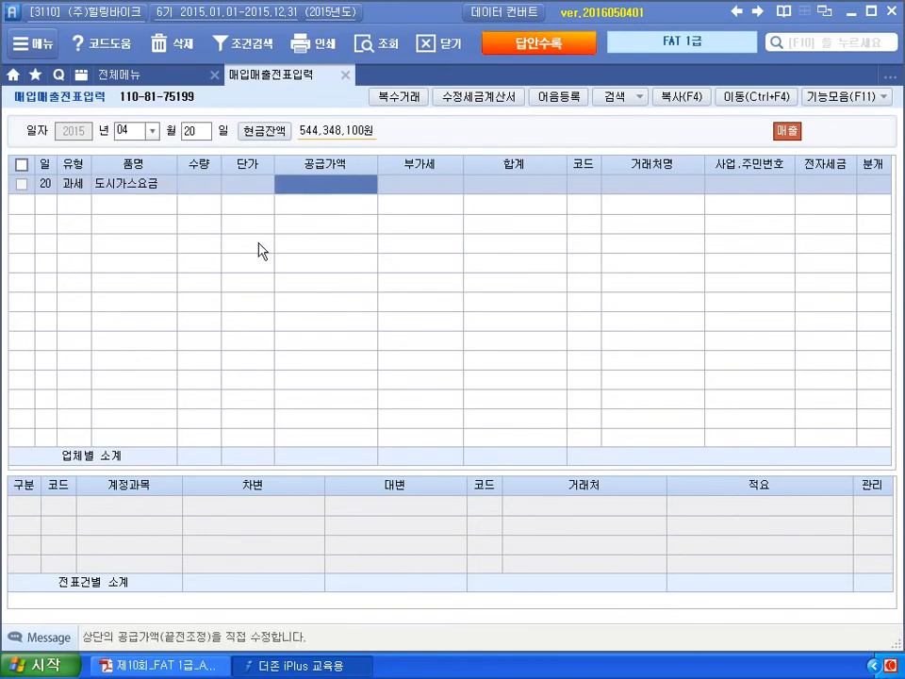
{"action": "type", "text": "152500"}
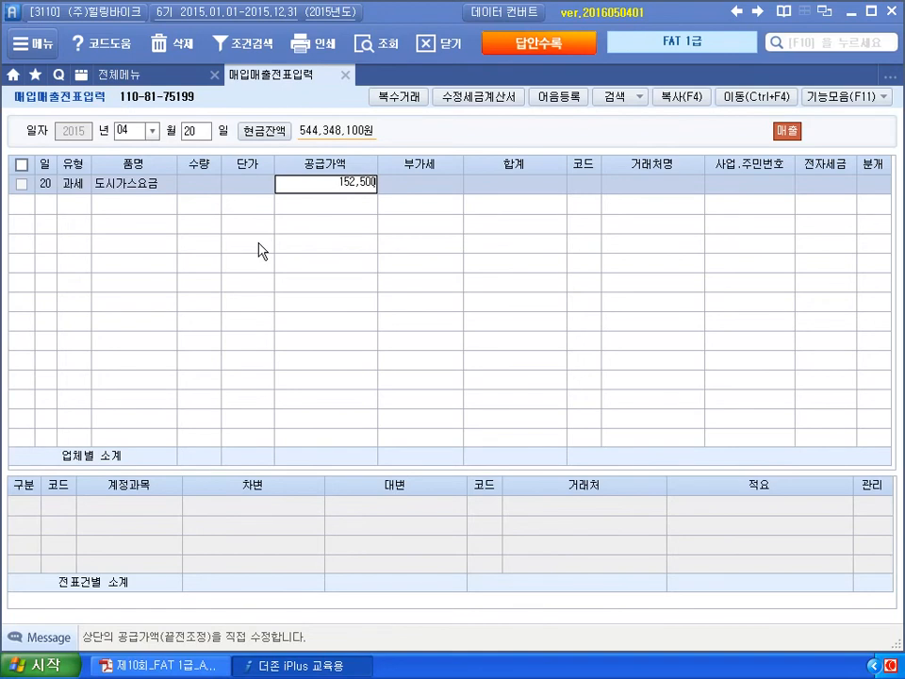
{"action": "key", "text": "Return"}
- Choose vendor 한국도시가스(주), mark the invoice electronic (1), and select mixed journal (3)
{"action": "key", "text": "Return"}
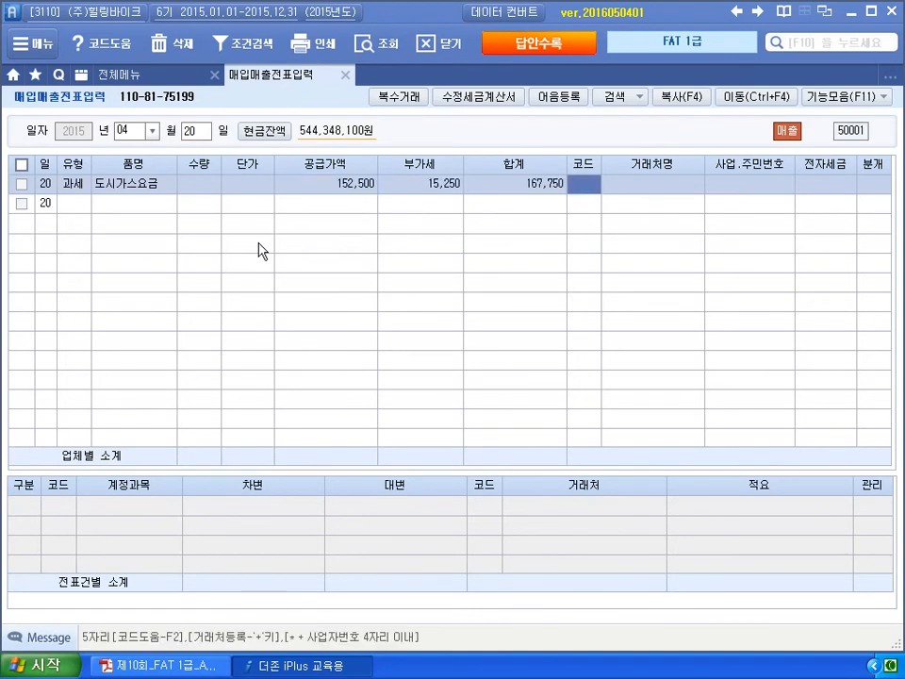
{"action": "type", "text": "한국"}
{"action": "key", "text": "Return"}
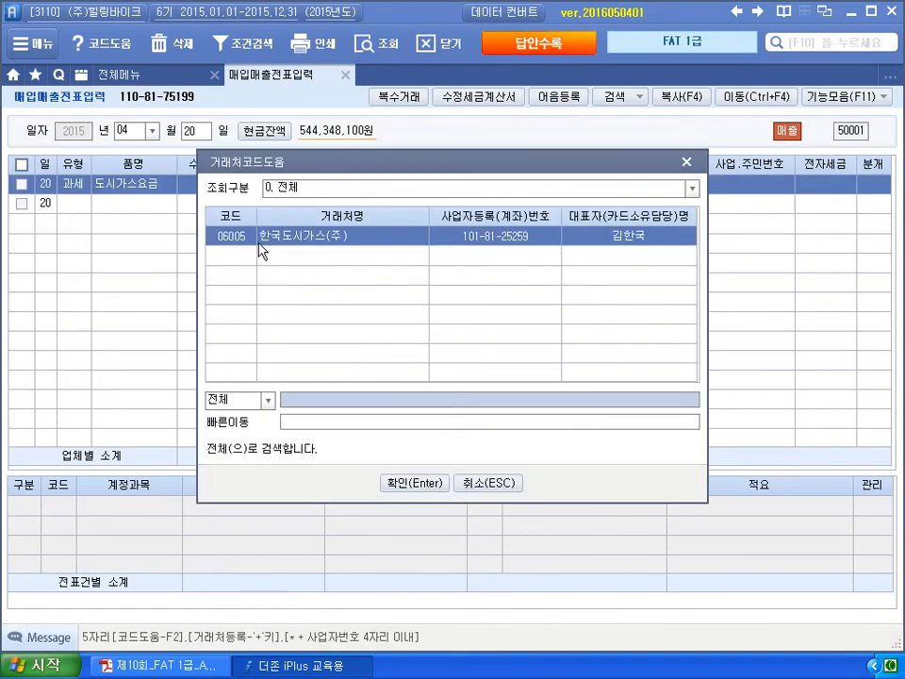
{"action": "key", "text": "Return"}
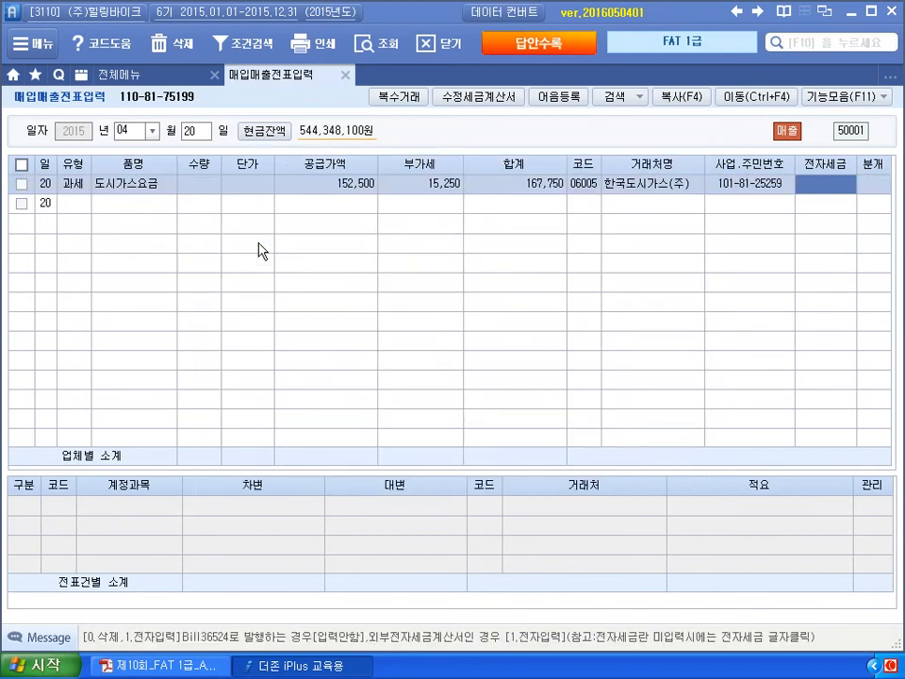
{"action": "type", "text": "1"}
{"action": "key", "text": "Return"}
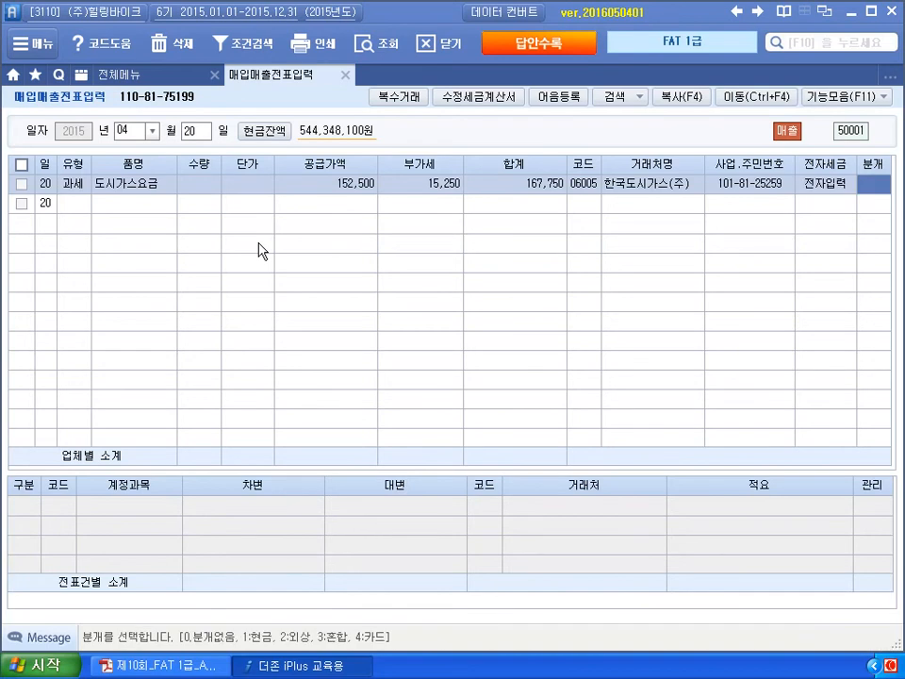
{"action": "type", "text": "3"}
{"action": "key", "text": "Return"}
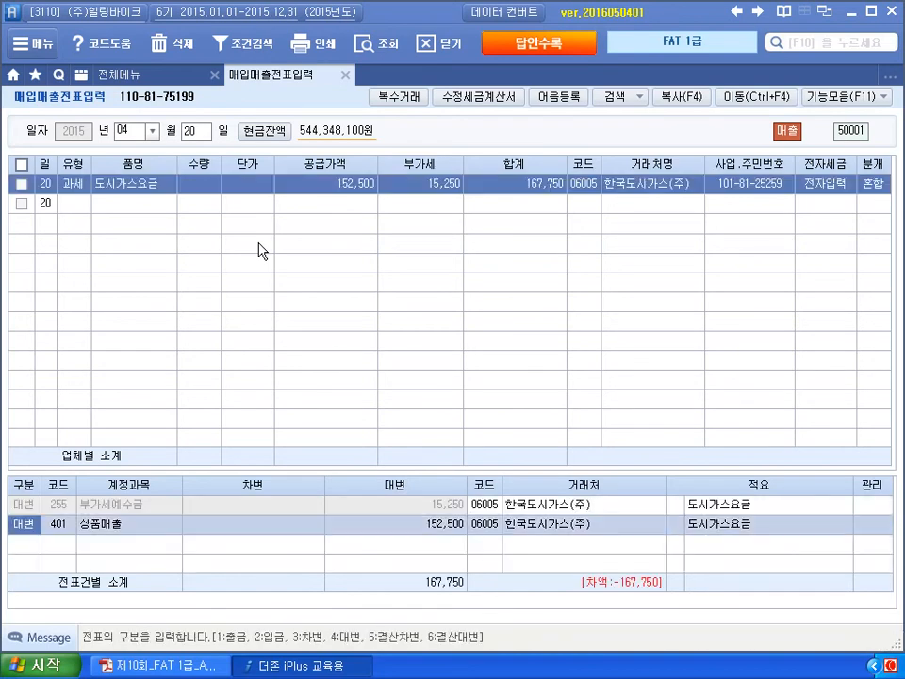
{"action": "key", "text": "Return"}
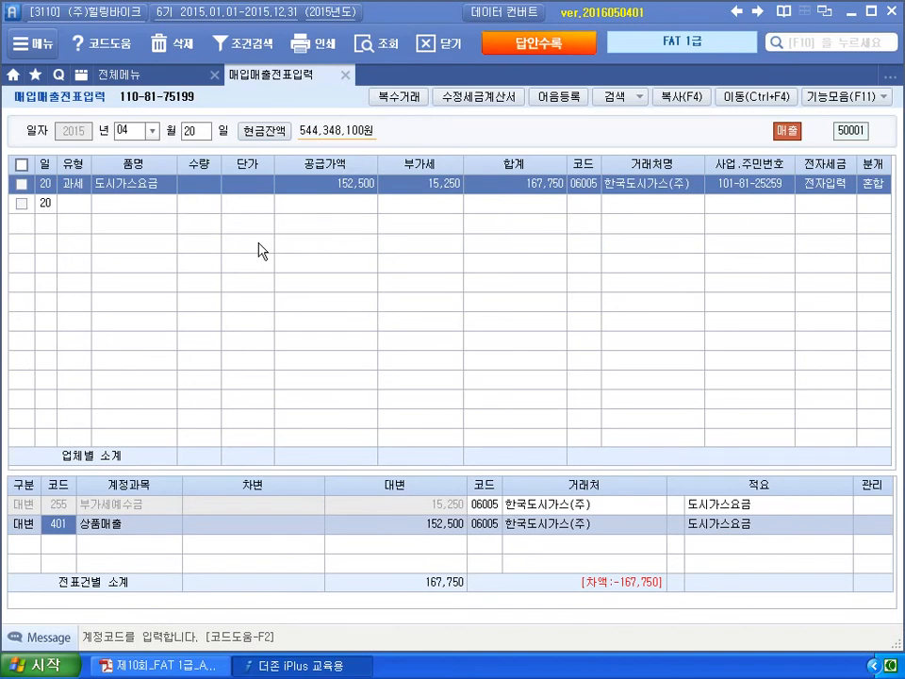
- Keep the row as 과세 and set the debit account to 815 수도광열비
{"action": "left_click", "coordinate": [71, 183]}
{"action": "left_click", "coordinate": [179, 197]}
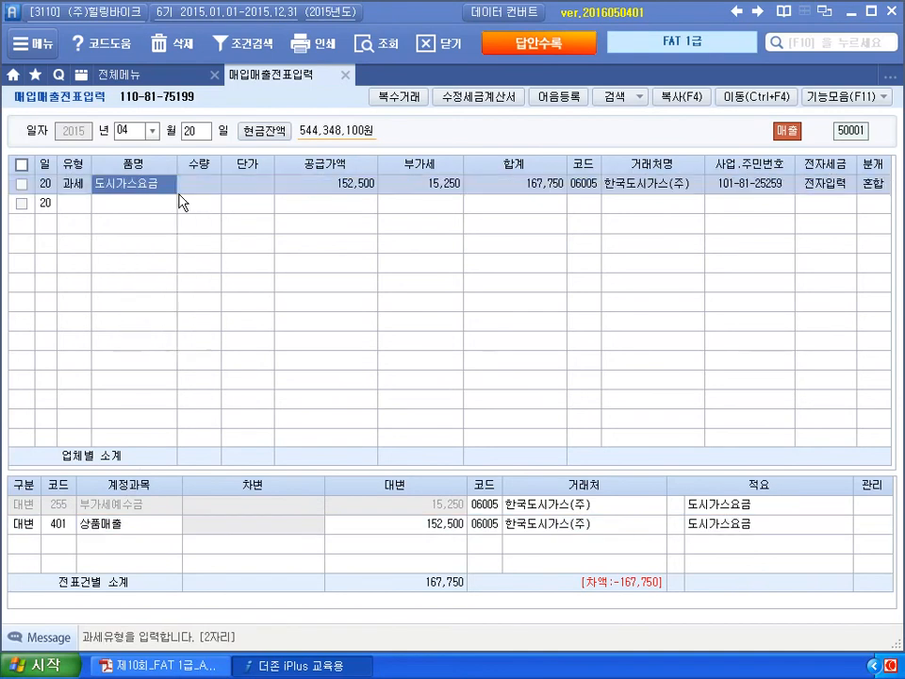
{"action": "key", "text": "Return"}
{"action": "key", "text": "Return"}
{"action": "key", "text": "Return"}
{"action": "key", "text": "Return"}
{"action": "key", "text": "Return"}
{"action": "key", "text": "Return"}
{"action": "key", "text": "Return"}
{"action": "key", "text": "Return"}
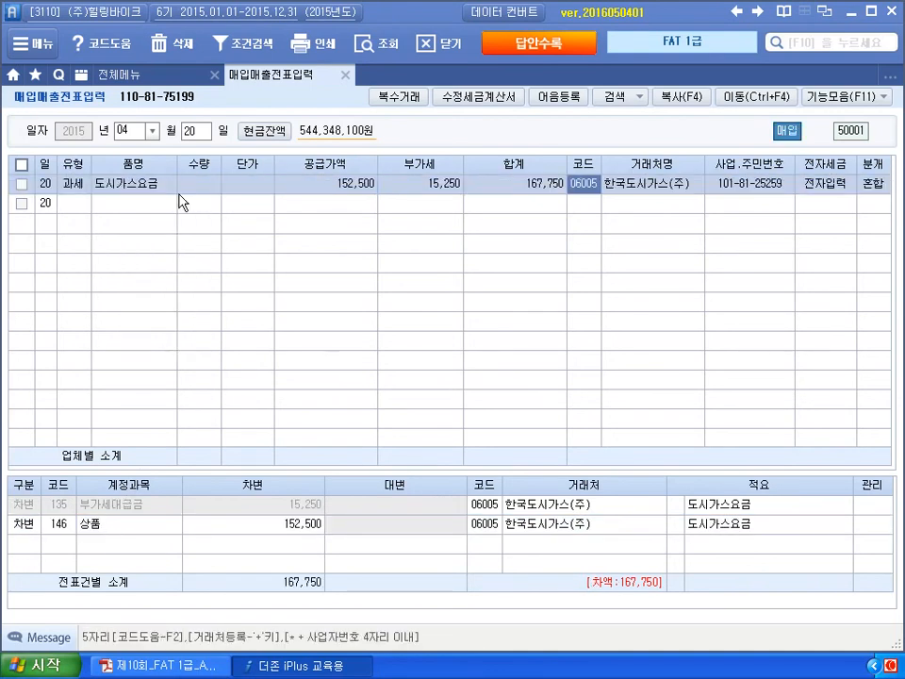
{"action": "key", "text": "Return"}
{"action": "key", "text": "Return"}
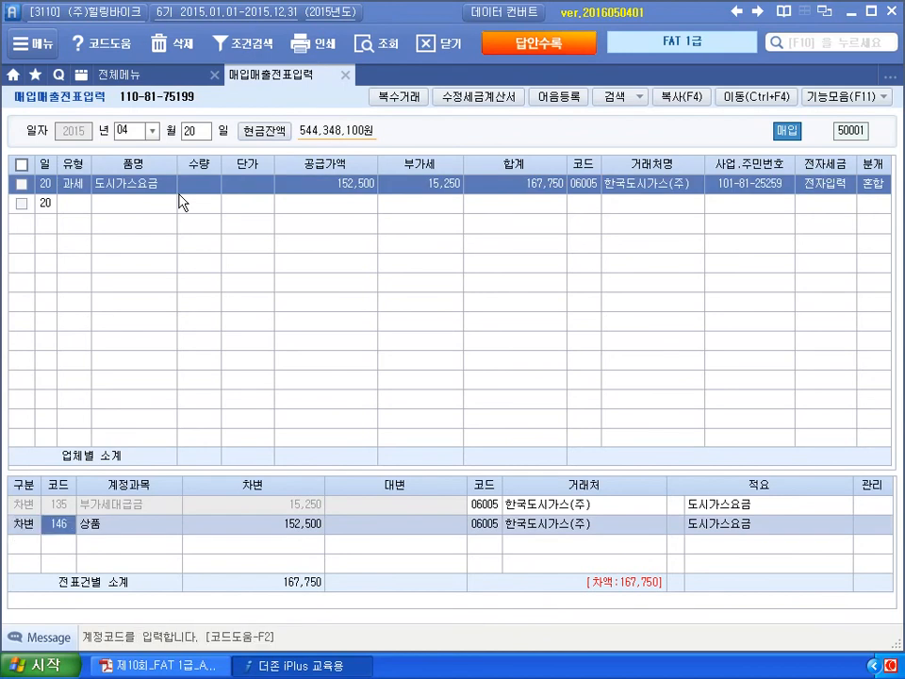
{"action": "type", "text": "수도"}
{"action": "key", "text": "Return"}
{"action": "key", "text": "Left"}
{"action": "type", "text": "수도"}
{"action": "key", "text": "Return"}
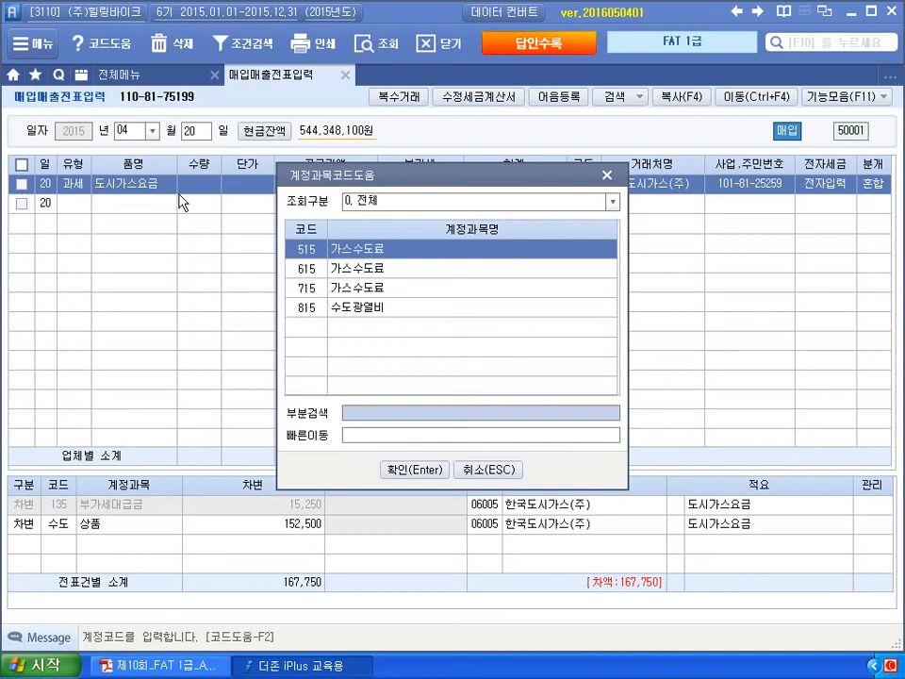
{"action": "key", "text": "Down"}
{"action": "key", "text": "Down"}
{"action": "key", "text": "Down"}
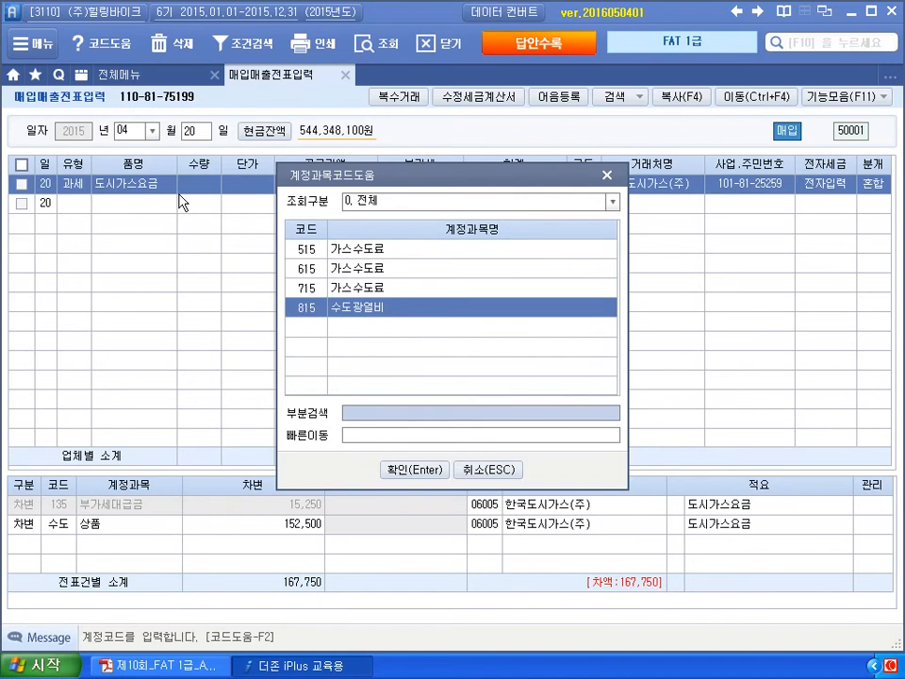
{"action": "key", "text": "Return"}
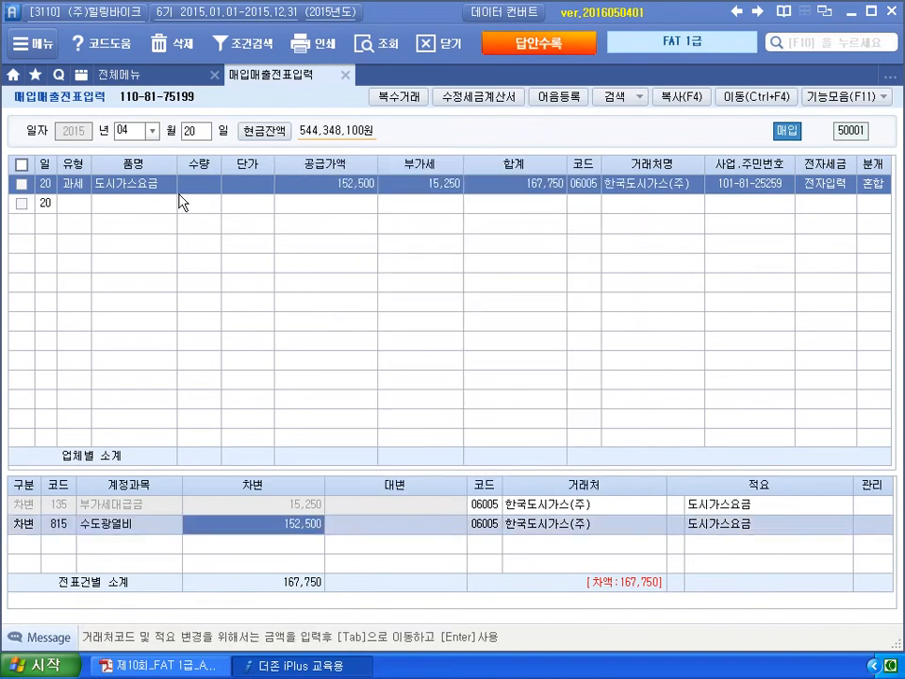
- Add a credit line to 253 미지급금 for 167,750, keeping the type 과세
{"action": "key", "text": "Return"}
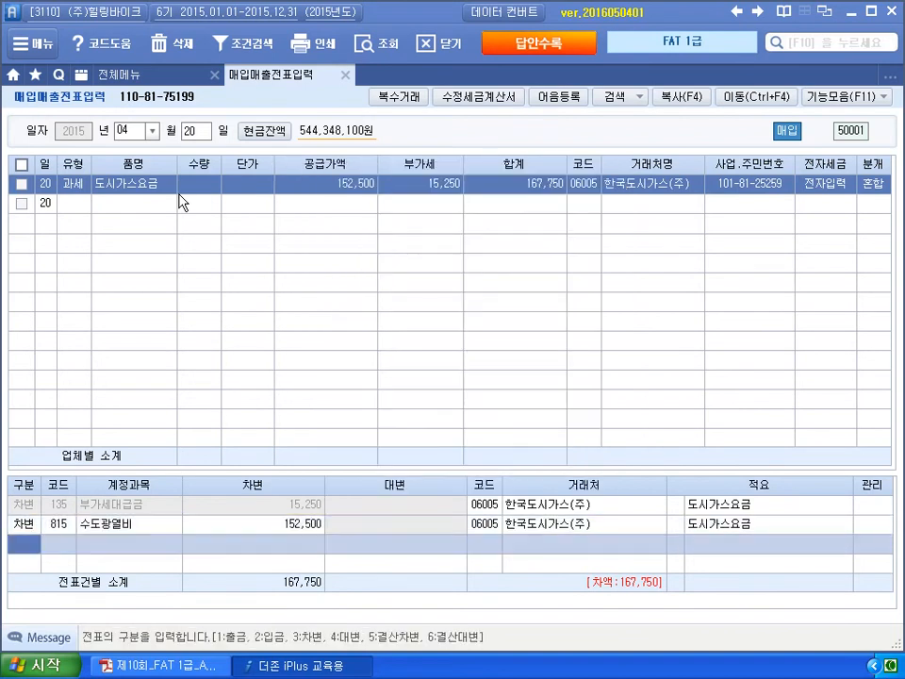
{"action": "key", "text": "4"}
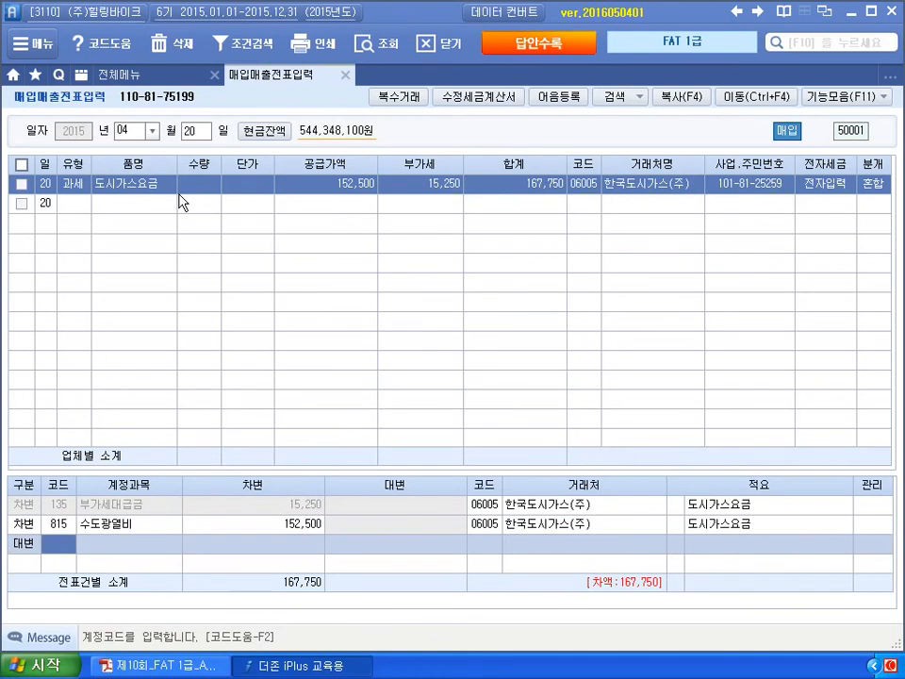
{"action": "type", "text": "253"}
{"action": "key", "text": "Return"}
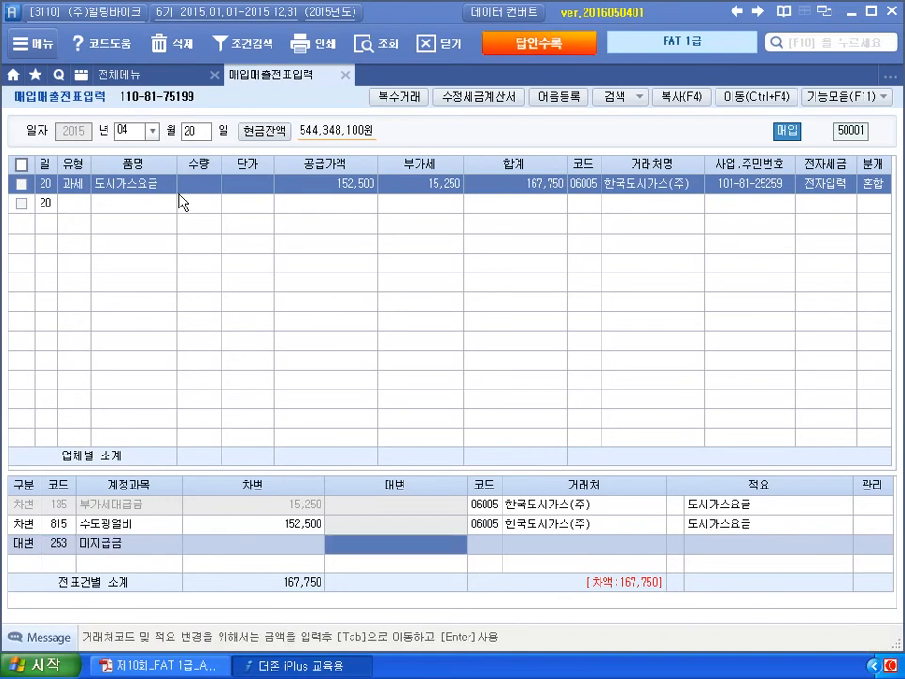
{"action": "type", "text": "167,750"}
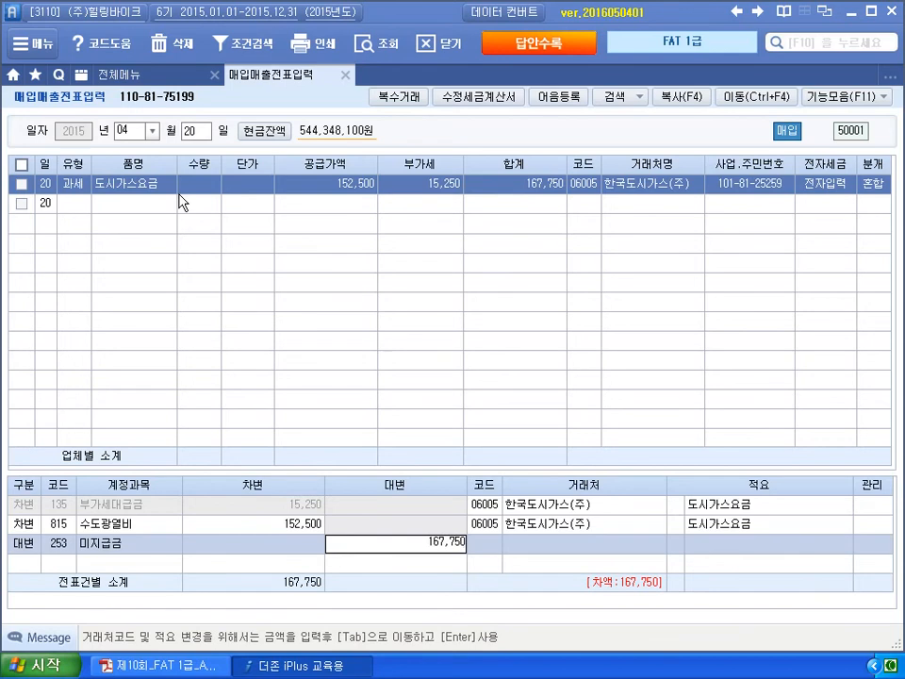
{"action": "key", "text": "Return"}
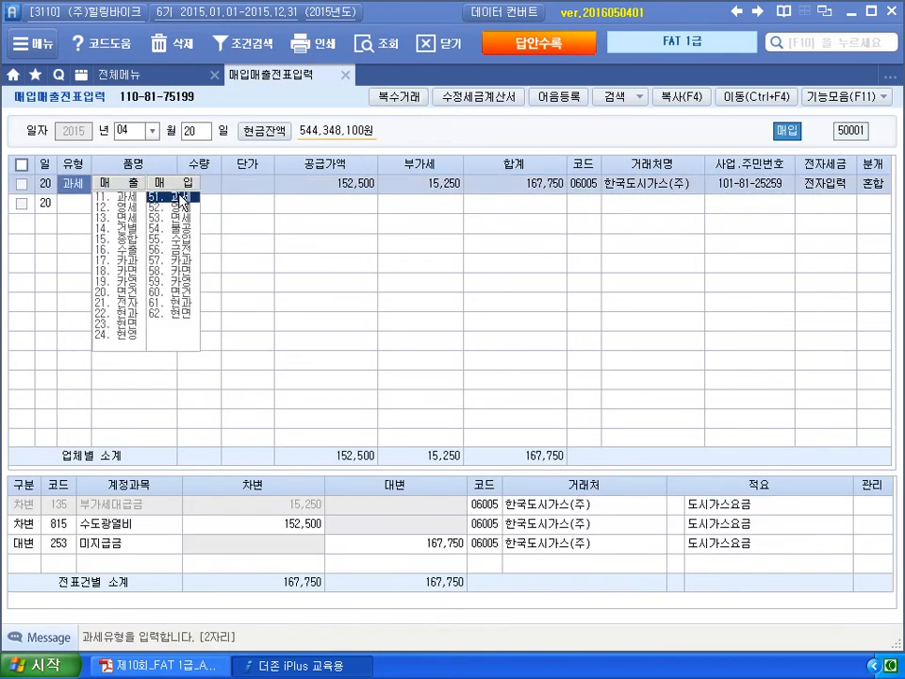
{"action": "left_click", "coordinate": [181, 197]}
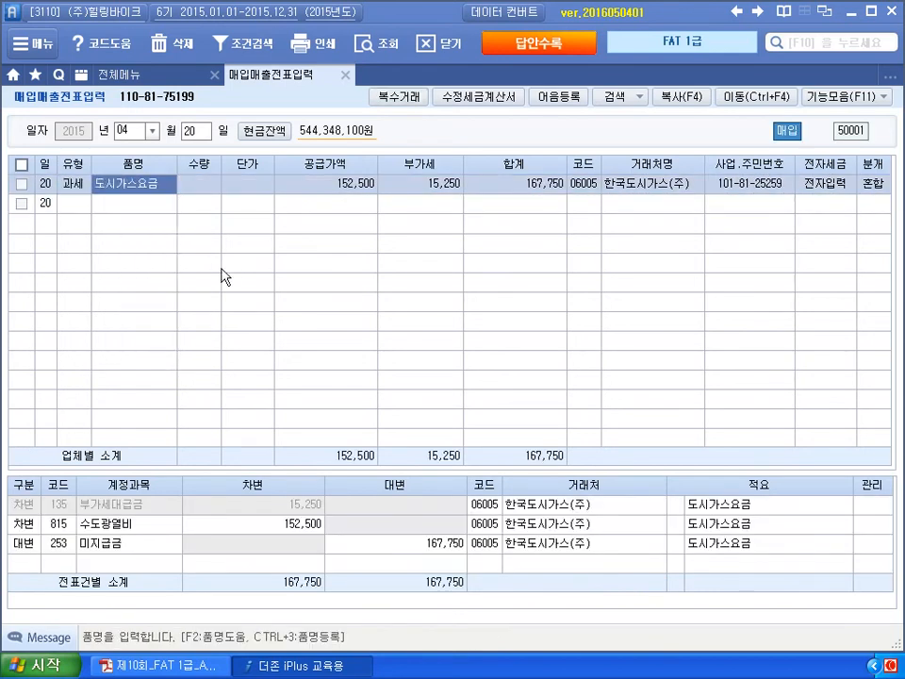
{"action": "left_click", "coordinate": [191, 668]}
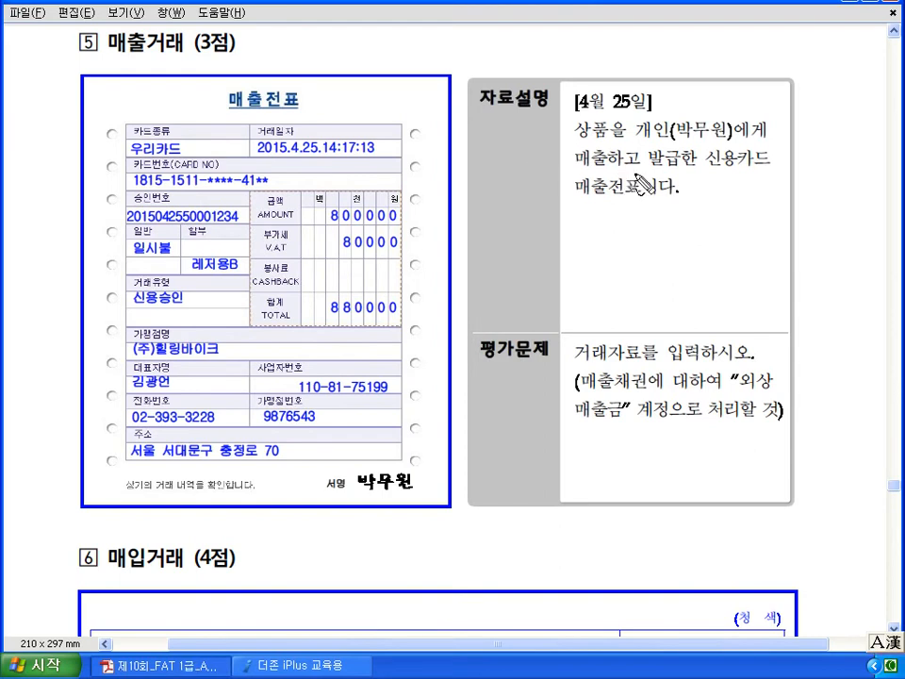
- Annotate the card-sale question: 매출, 신용카드, 매출전표, and 외상매출금 replacing 매출채권
{"action": "left_click_drag", "start_coordinate": [596, 141], "coordinate": [592, 144]}
{"action": "left_click_drag", "start_coordinate": [709, 172], "coordinate": [770, 170]}
{"action": "left_click_drag", "start_coordinate": [577, 197], "coordinate": [624, 200]}
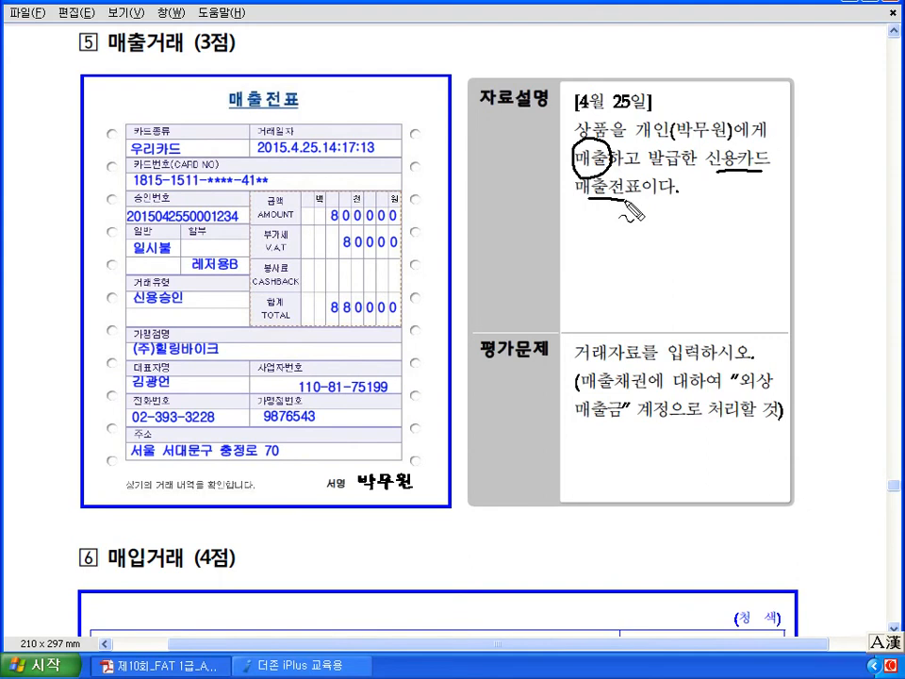
{"action": "mouse_move", "coordinate": [514, 193]}
{"action": "left_mouse_down"}
{"action": "mouse_move", "coordinate": [554, 219]}
{"action": "mouse_move", "coordinate": [572, 209]}
{"action": "left_mouse_up"}
{"action": "mouse_move", "coordinate": [402, 215]}
{"action": "left_mouse_down"}
{"action": "mouse_move", "coordinate": [416, 232]}
{"action": "mouse_move", "coordinate": [410, 252]}
{"action": "left_mouse_up"}
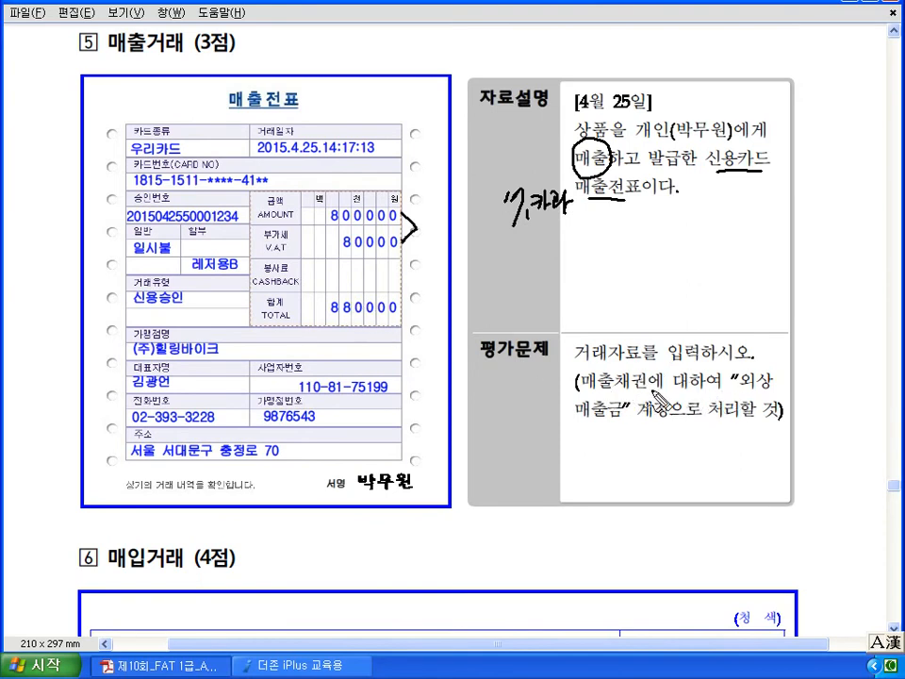
{"action": "left_click_drag", "start_coordinate": [582, 426], "coordinate": [624, 423]}
{"action": "left_click_drag", "start_coordinate": [734, 401], "coordinate": [768, 400]}
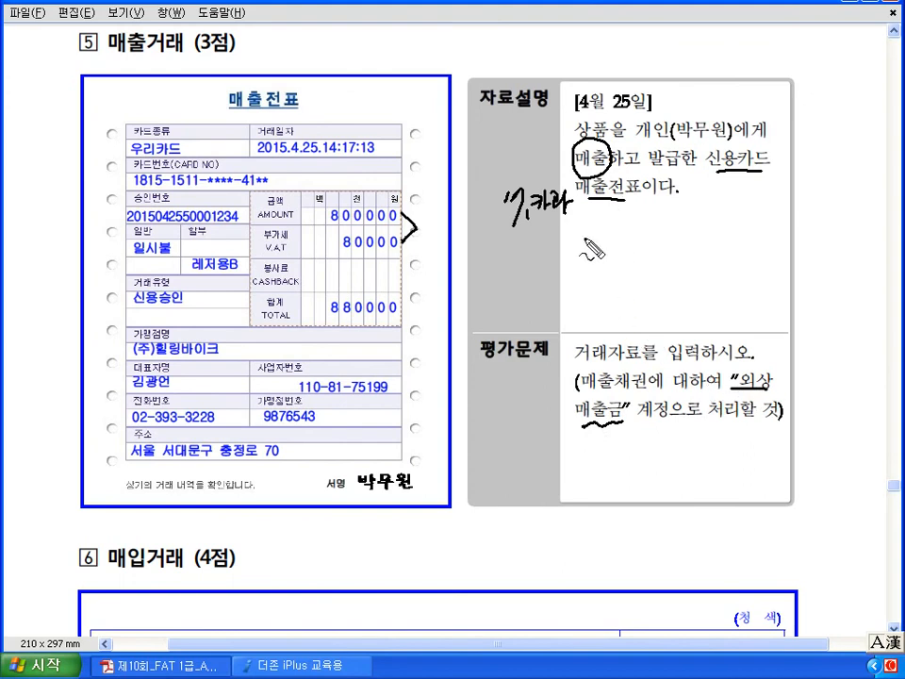
{"action": "mouse_move", "coordinate": [605, 394]}
{"action": "left_mouse_down"}
{"action": "mouse_move", "coordinate": [591, 409]}
{"action": "mouse_move", "coordinate": [633, 415]}
{"action": "left_mouse_up"}
{"action": "left_click_drag", "start_coordinate": [743, 392], "coordinate": [741, 389]}
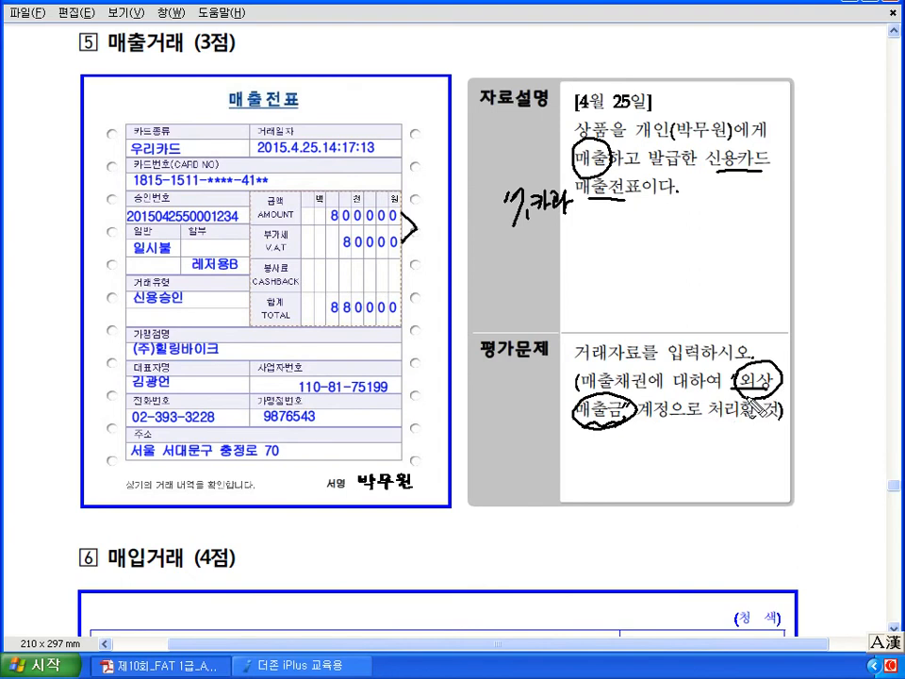
{"action": "left_click_drag", "start_coordinate": [669, 403], "coordinate": [695, 430]}
{"action": "left_click_drag", "start_coordinate": [696, 402], "coordinate": [667, 432]}
{"action": "left_click_drag", "start_coordinate": [587, 379], "coordinate": [634, 377]}
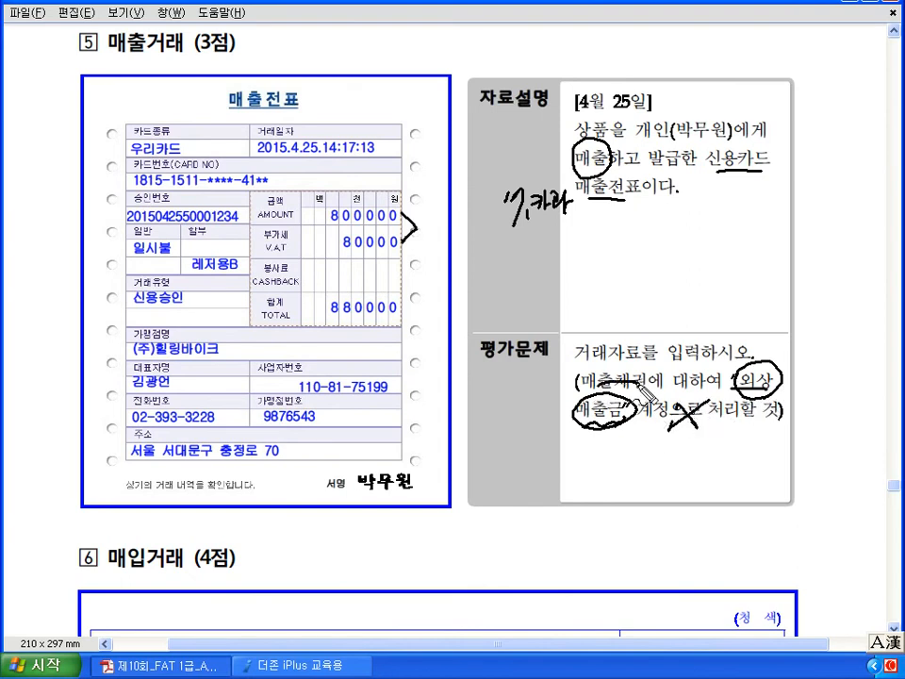
{"action": "left_click_drag", "start_coordinate": [575, 170], "coordinate": [608, 171]}
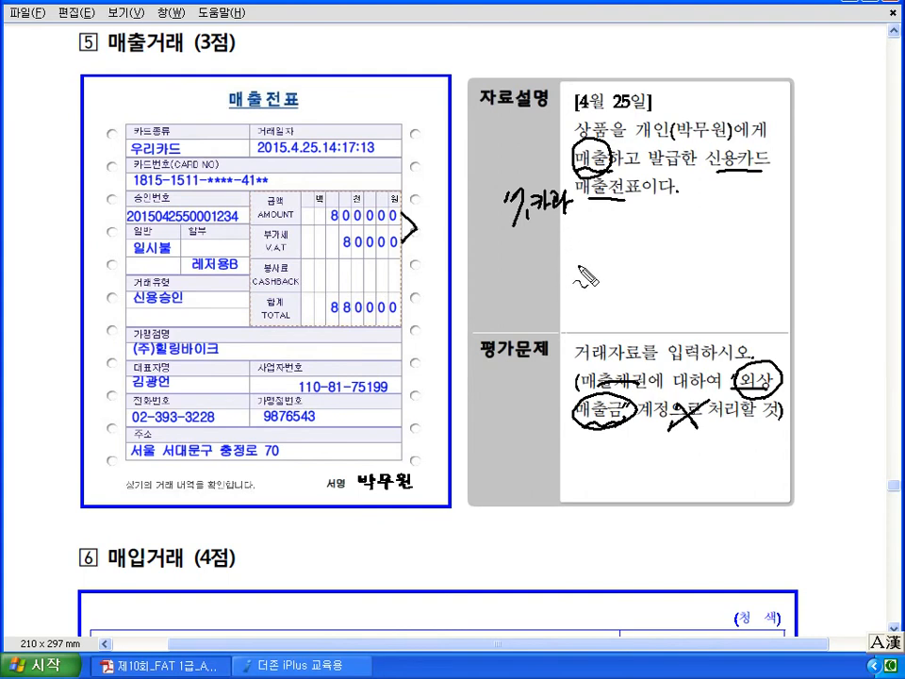
{"action": "mouse_move", "coordinate": [577, 267]}
{"action": "left_mouse_down"}
{"action": "mouse_move", "coordinate": [592, 285]}
{"action": "mouse_move", "coordinate": [653, 283]}
{"action": "mouse_move", "coordinate": [665, 291]}
{"action": "mouse_move", "coordinate": [675, 279]}
{"action": "mouse_move", "coordinate": [682, 288]}
{"action": "left_mouse_up"}
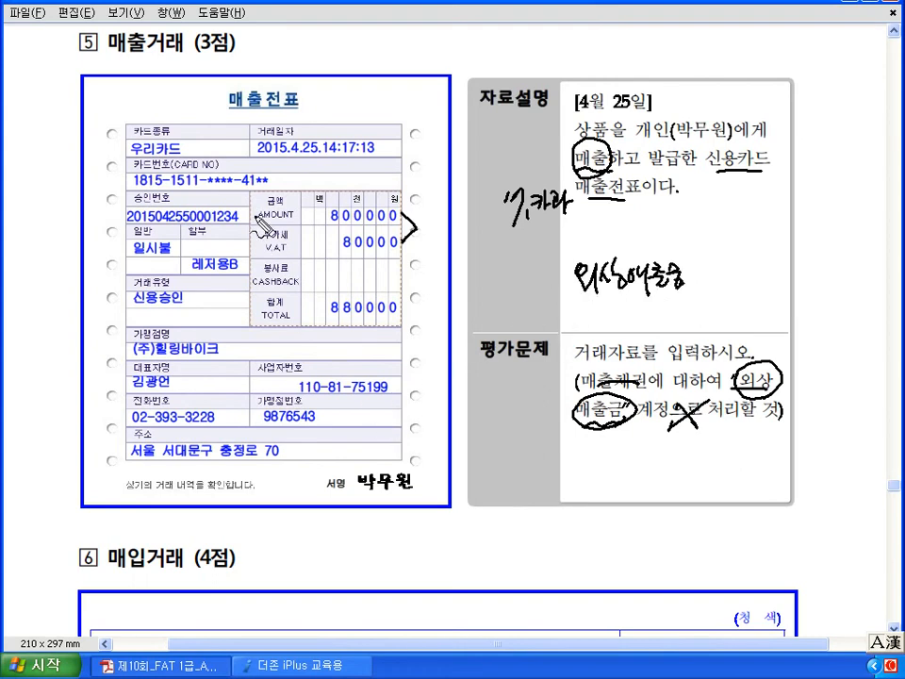
- Circle 우리카드 on the sales slip, clear all ink, and return to voucher entry
{"action": "mouse_move", "coordinate": [185, 156]}
{"action": "left_mouse_down"}
{"action": "mouse_move", "coordinate": [131, 162]}
{"action": "mouse_move", "coordinate": [159, 129]}
{"action": "mouse_move", "coordinate": [179, 158]}
{"action": "left_mouse_up"}
{"action": "mouse_move", "coordinate": [222, 90]}
{"action": "left_mouse_down"}
{"action": "mouse_move", "coordinate": [195, 101]}
{"action": "mouse_move", "coordinate": [181, 127]}
{"action": "left_mouse_up"}
{"action": "mouse_move", "coordinate": [179, 115]}
{"action": "left_mouse_down"}
{"action": "mouse_move", "coordinate": [181, 128]}
{"action": "mouse_move", "coordinate": [192, 125]}
{"action": "left_mouse_up"}
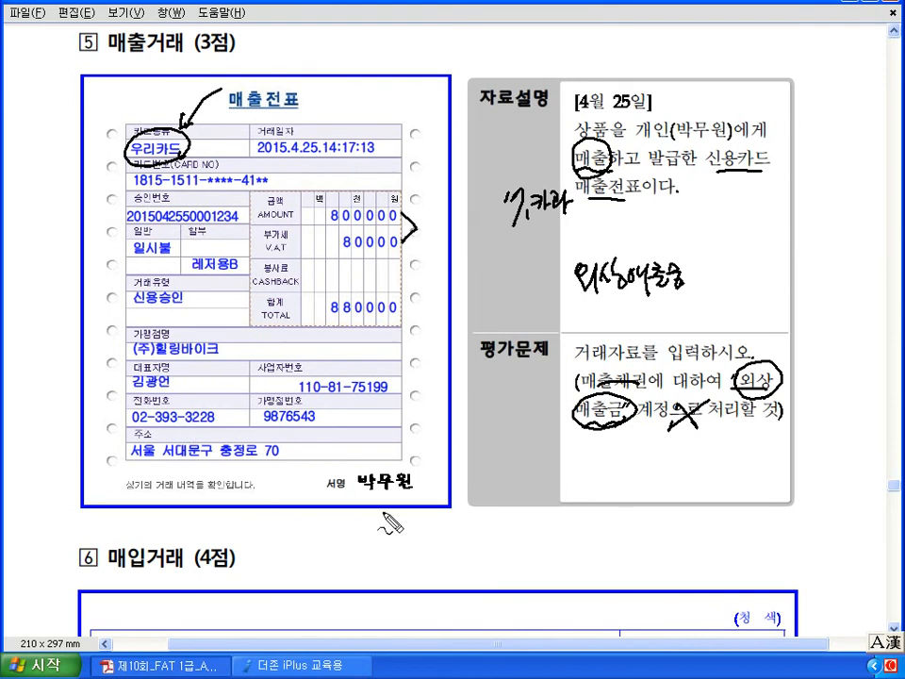
{"action": "key", "text": "Escape"}
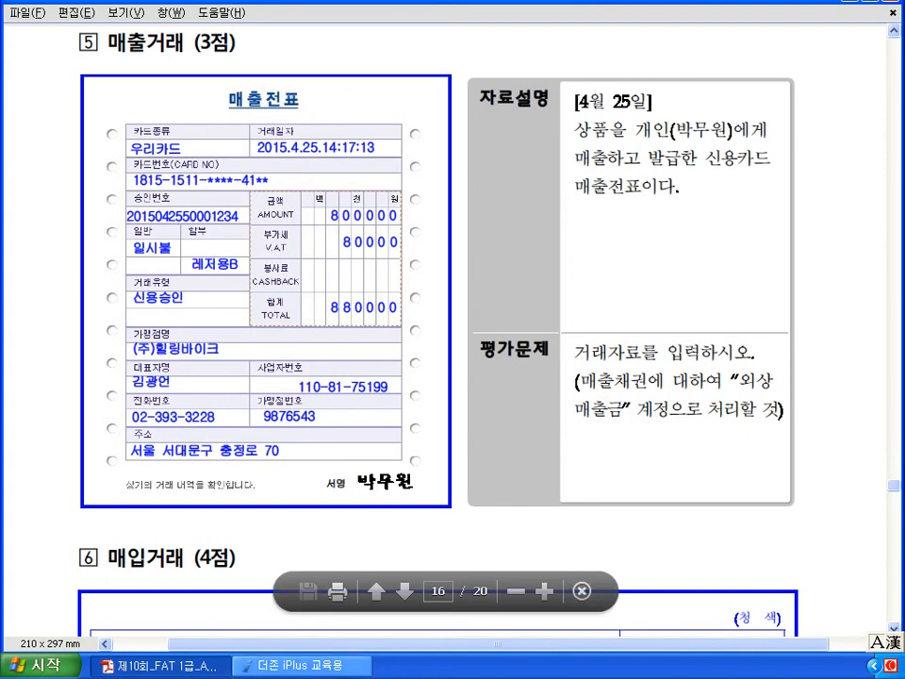
{"action": "left_click", "coordinate": [293, 665]}
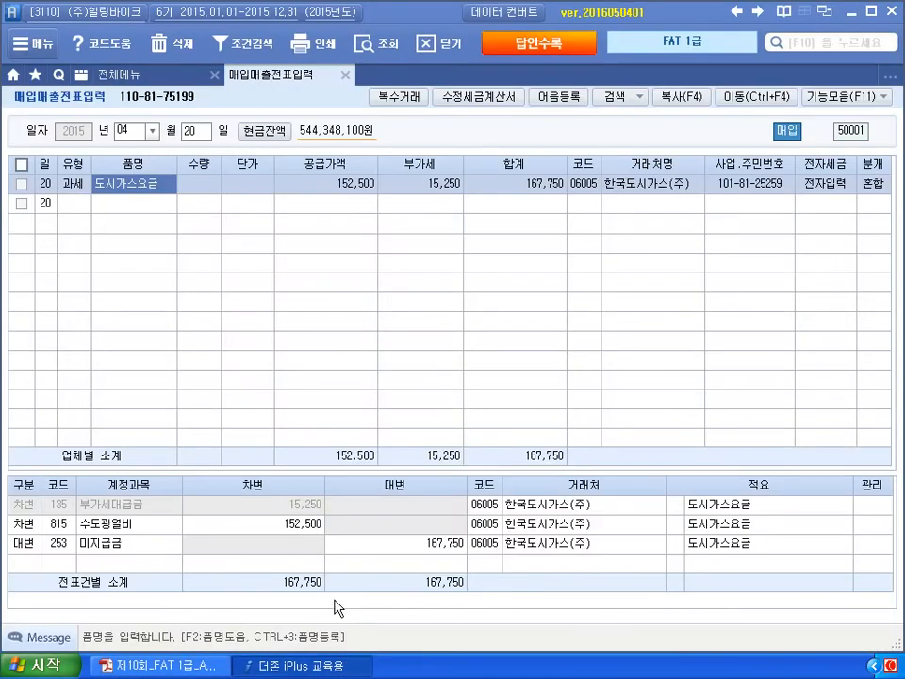
- Date the entry April 25, type 17 카과, with card company 우리카드사
{"action": "left_click", "coordinate": [196, 132]}
{"action": "type", "text": "25"}
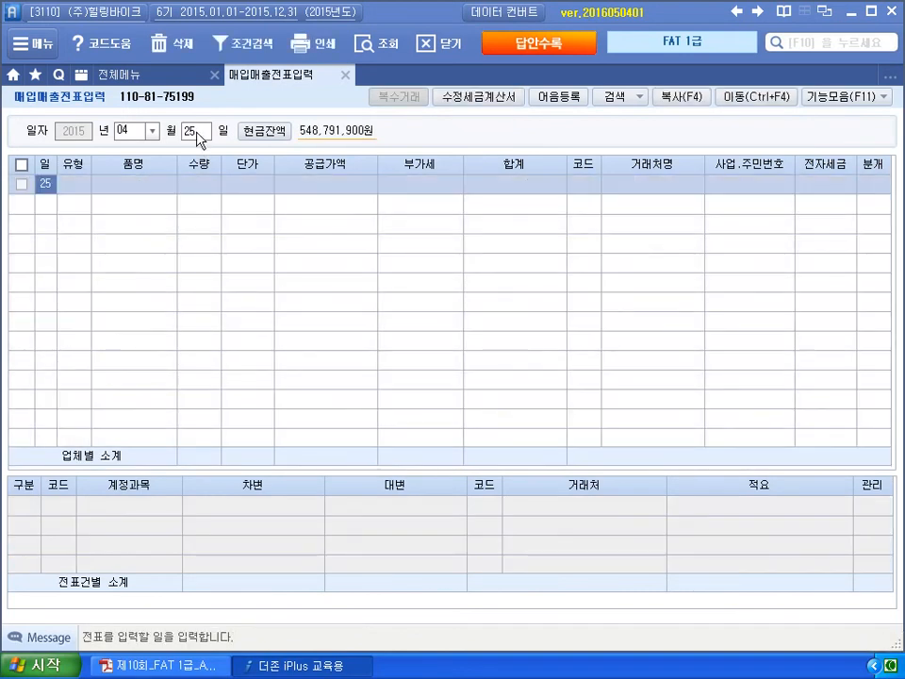
{"action": "key", "text": "Return"}
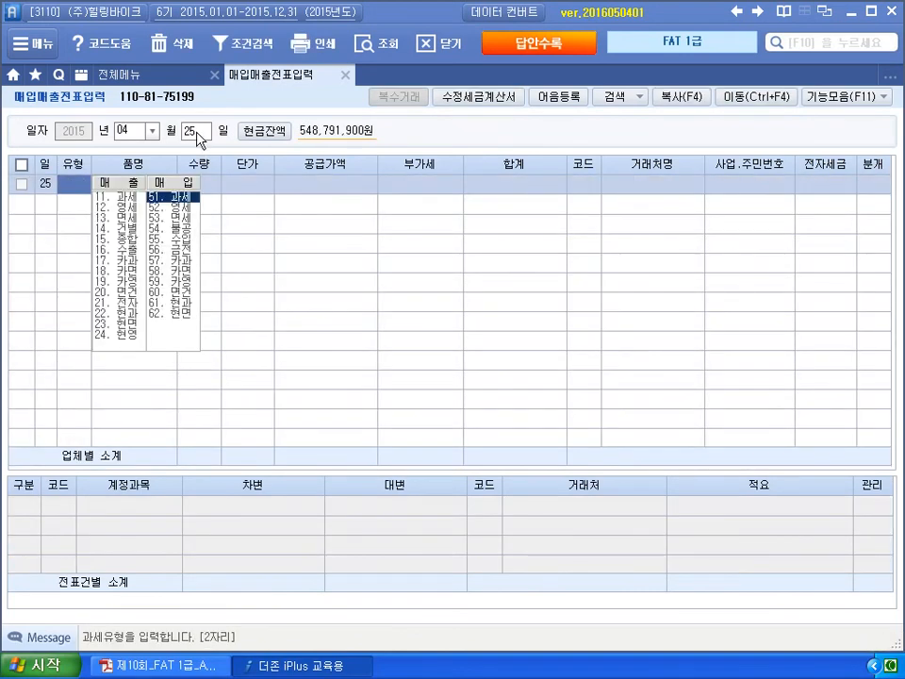
{"action": "type", "text": "17"}
{"action": "key", "text": "Return"}
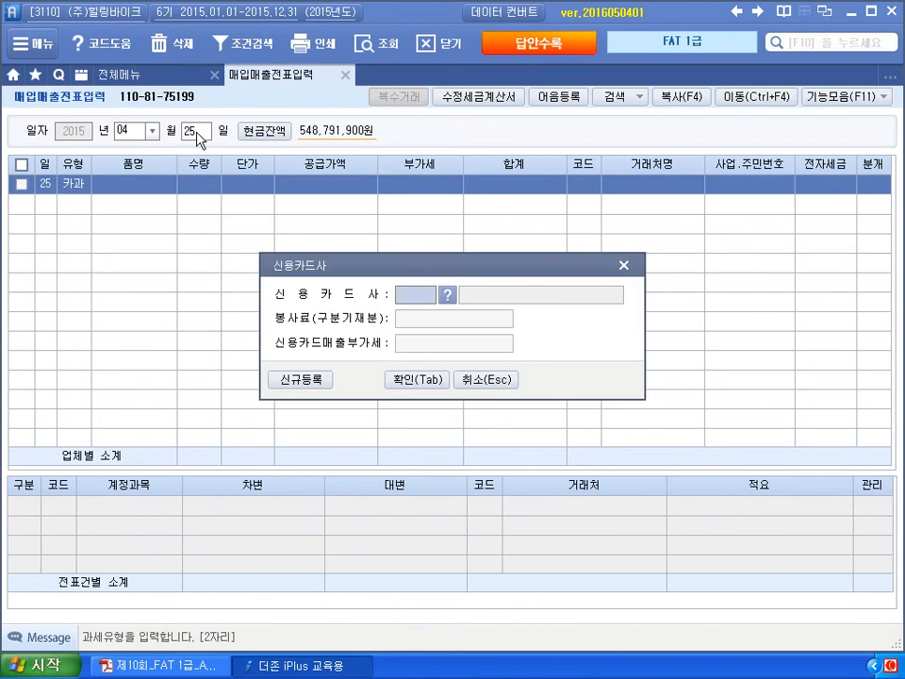
{"action": "key", "text": "F2"}
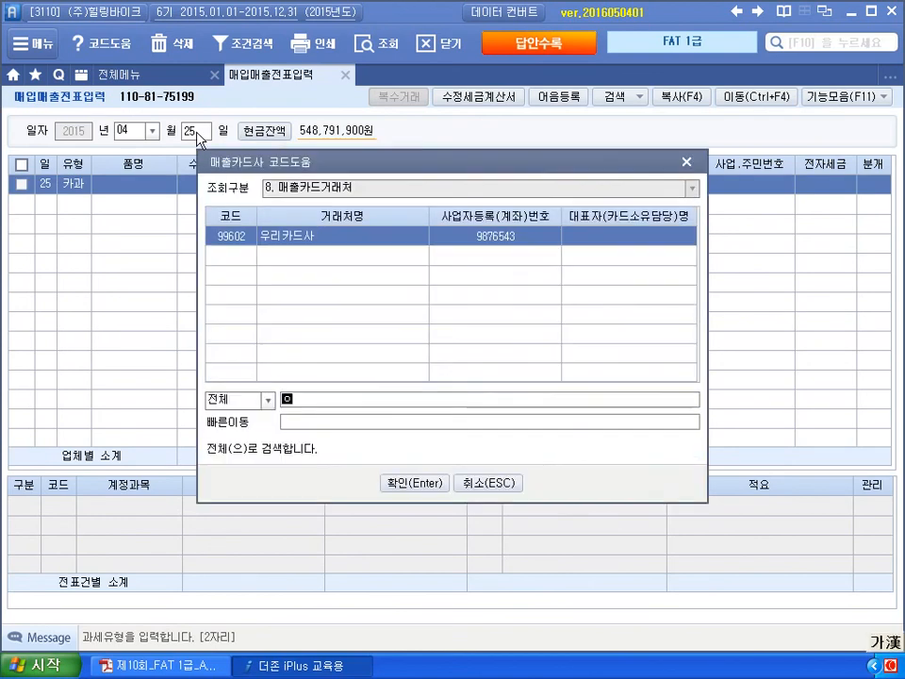
{"action": "key", "text": "Return"}
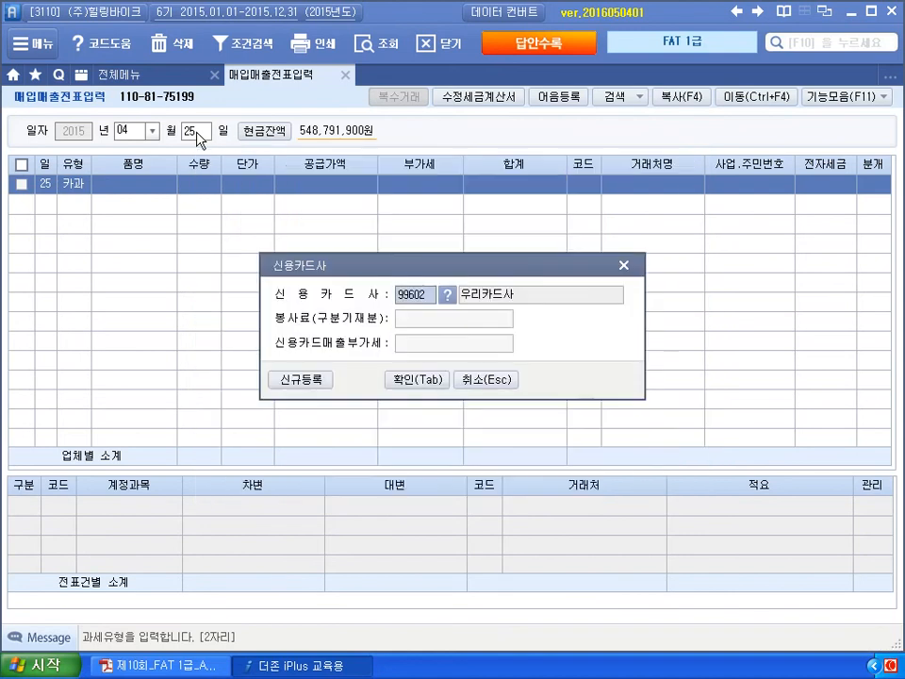
{"action": "key", "text": "Tab"}
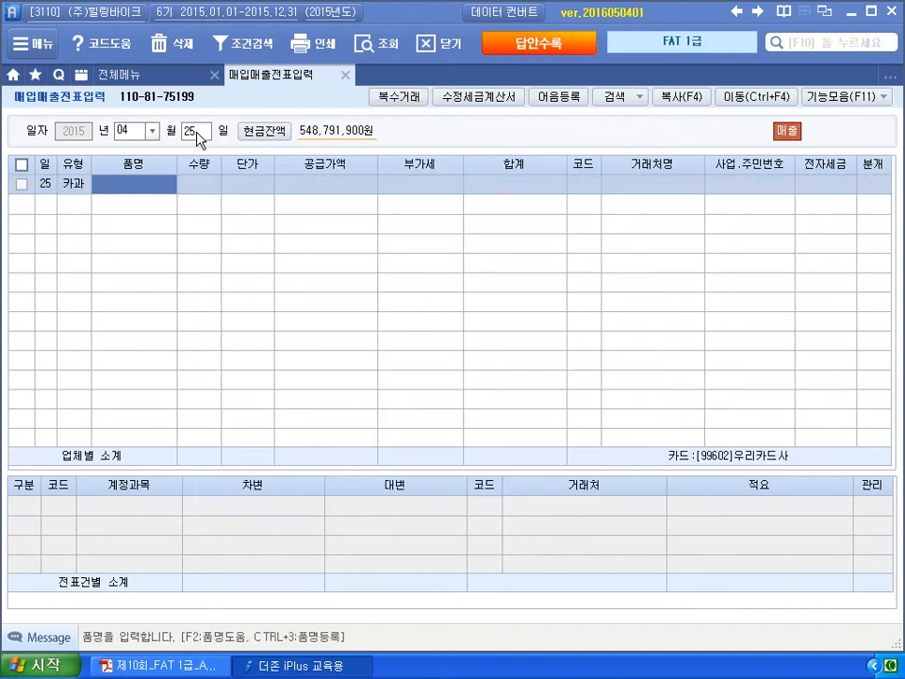
- Enter item 레저용B with a total of 880,000 so the VAT splits out
{"action": "type", "text": "레저용"}
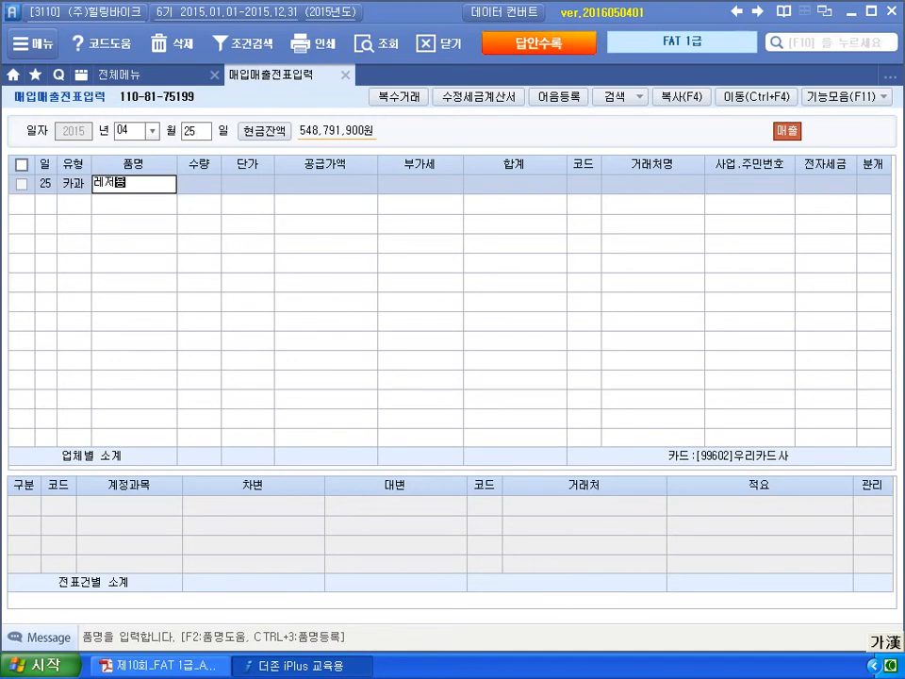
{"action": "key", "text": "Hangul"}
{"action": "type", "text": "B"}
{"action": "key", "text": "Return"}
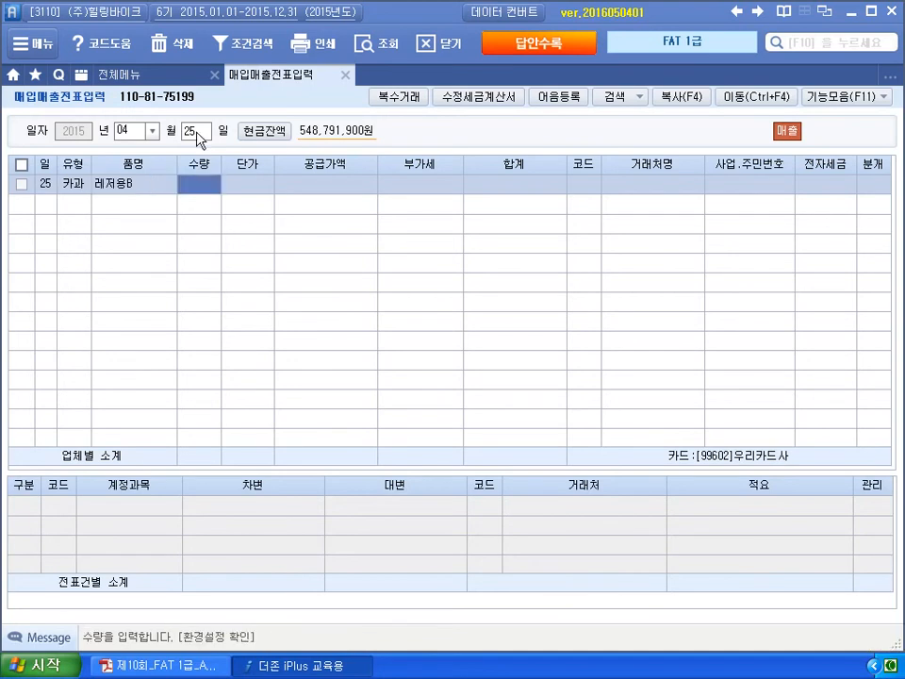
{"action": "key", "text": "Return"}
{"action": "key", "text": "Return"}
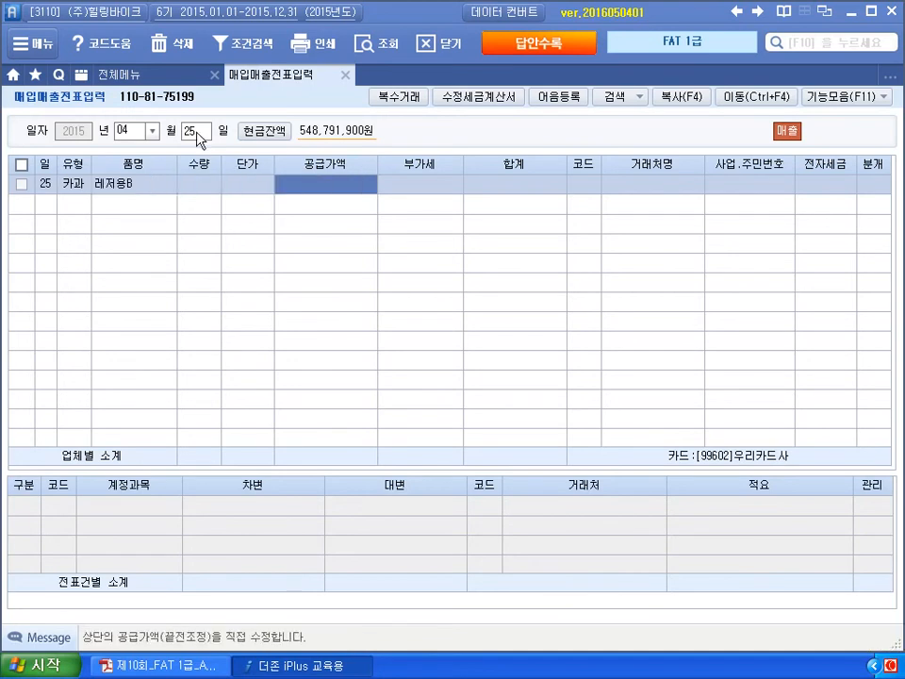
{"action": "type", "text": "8800000"}
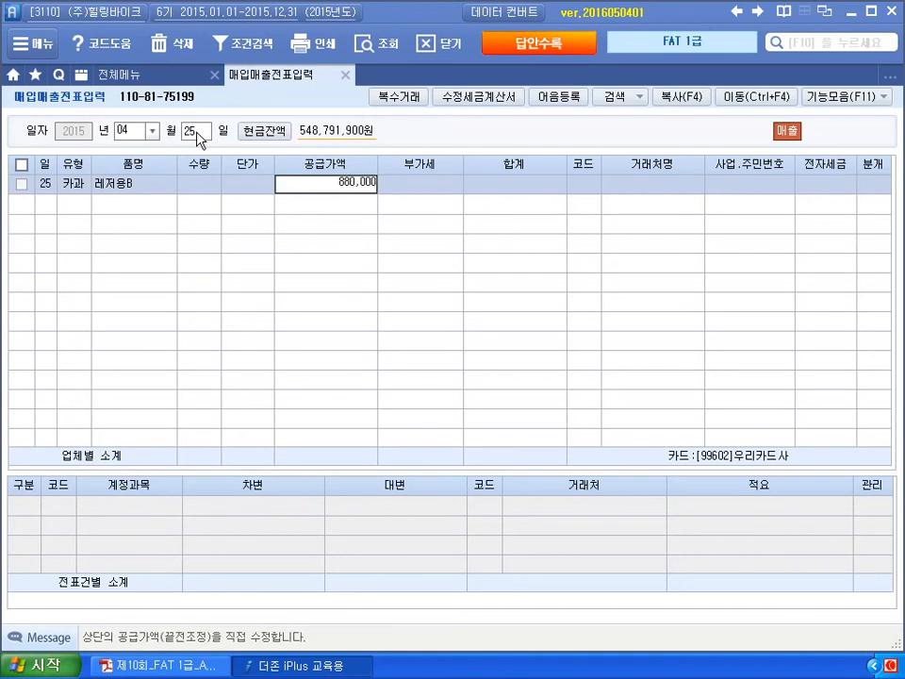
{"action": "key", "text": "Return"}
{"action": "key", "text": "Return"}
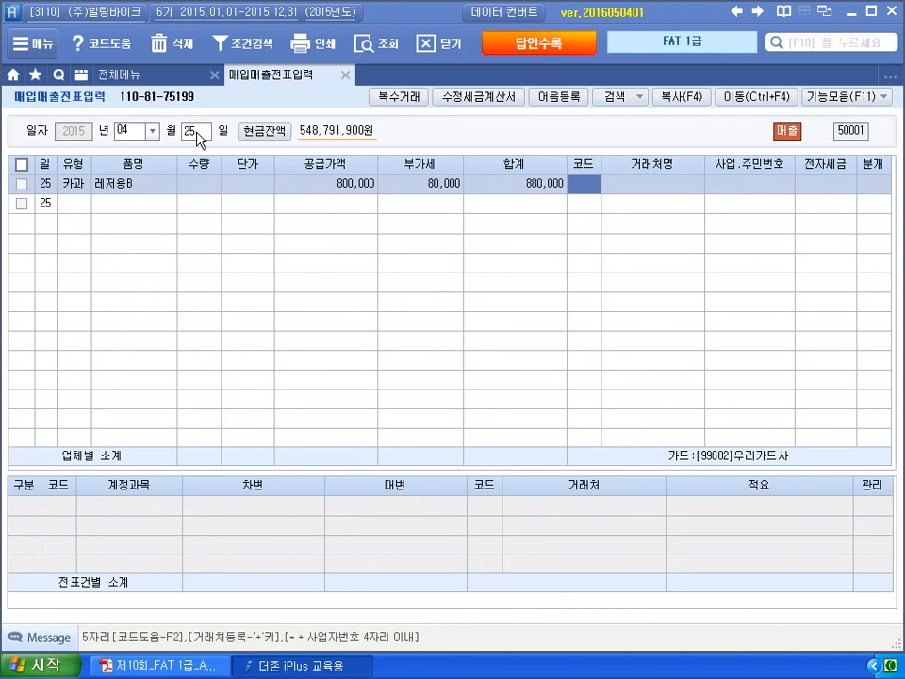
- Recheck the question and fill in the customer via code lookup
{"action": "left_click", "coordinate": [192, 667]}
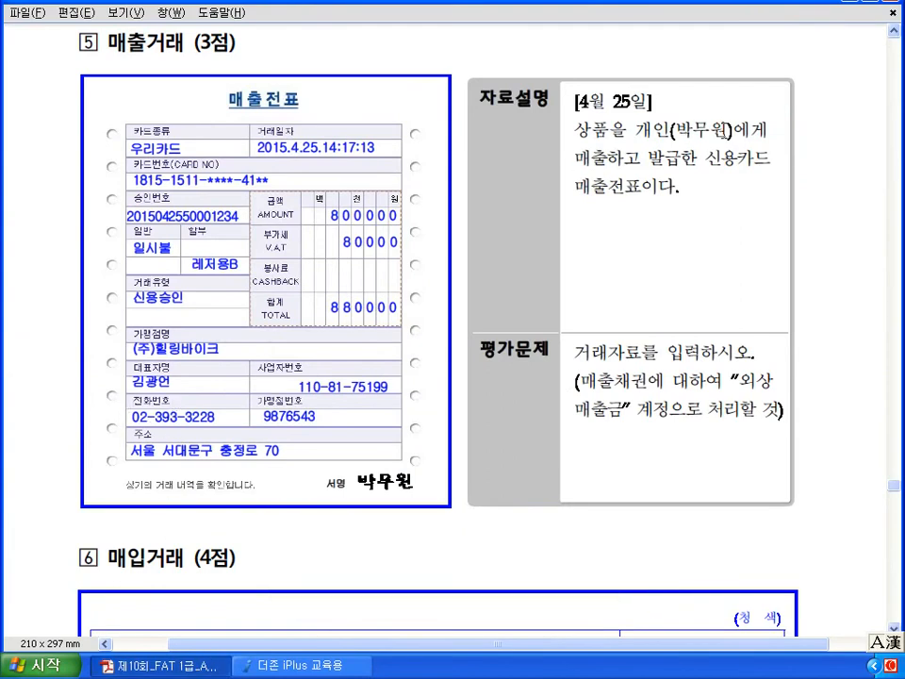
{"action": "left_click", "coordinate": [335, 664]}
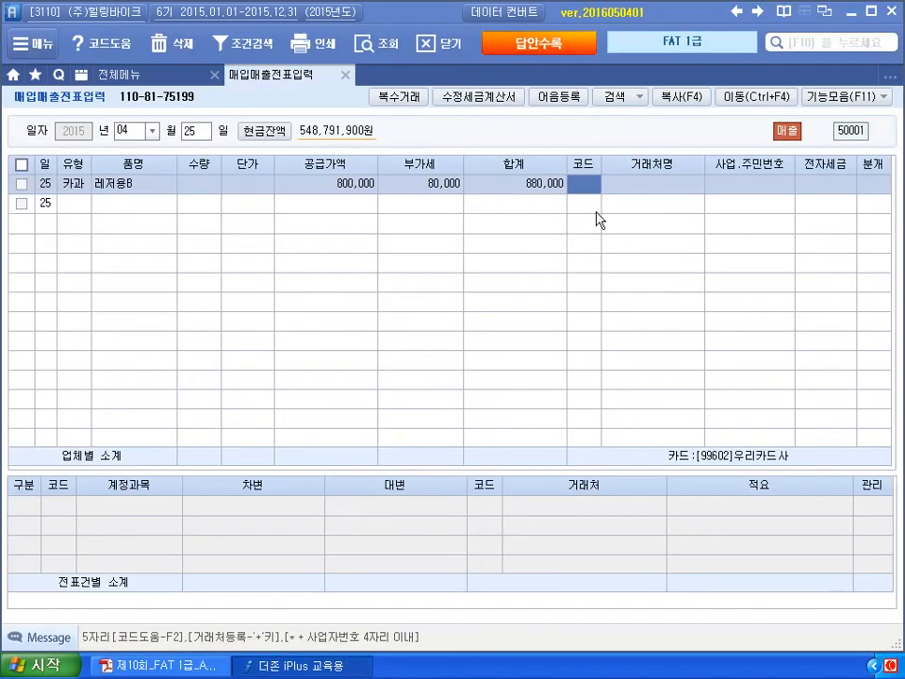
{"action": "type", "text": "qkrl"}
{"action": "key", "text": "BackSpace"}
{"action": "key", "text": "BackSpace"}
{"action": "key", "text": "BackSpace"}
{"action": "key", "text": "Hangul"}
{"action": "type", "text": "박"}
{"action": "key", "text": "Return"}
{"action": "type", "text": "바"}
{"action": "type", "text": "무"}
{"action": "key", "text": "Return"}
{"action": "key", "text": "Return"}
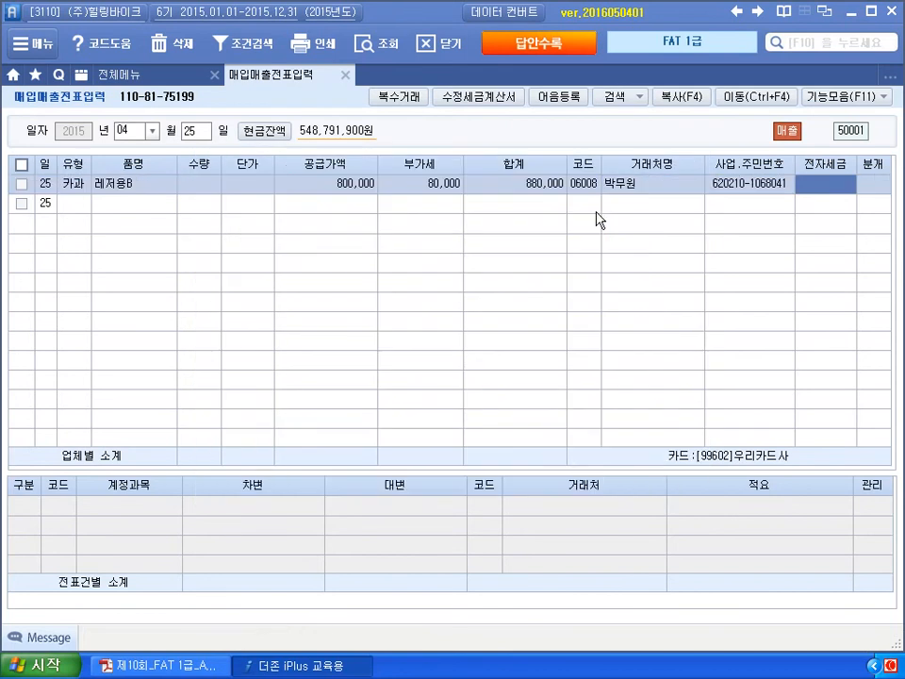
- Choose 분개 2 (외상) to generate receivable 880,000, VAT 80,000 and sales 800,000 lines
{"action": "key", "text": "Left"}
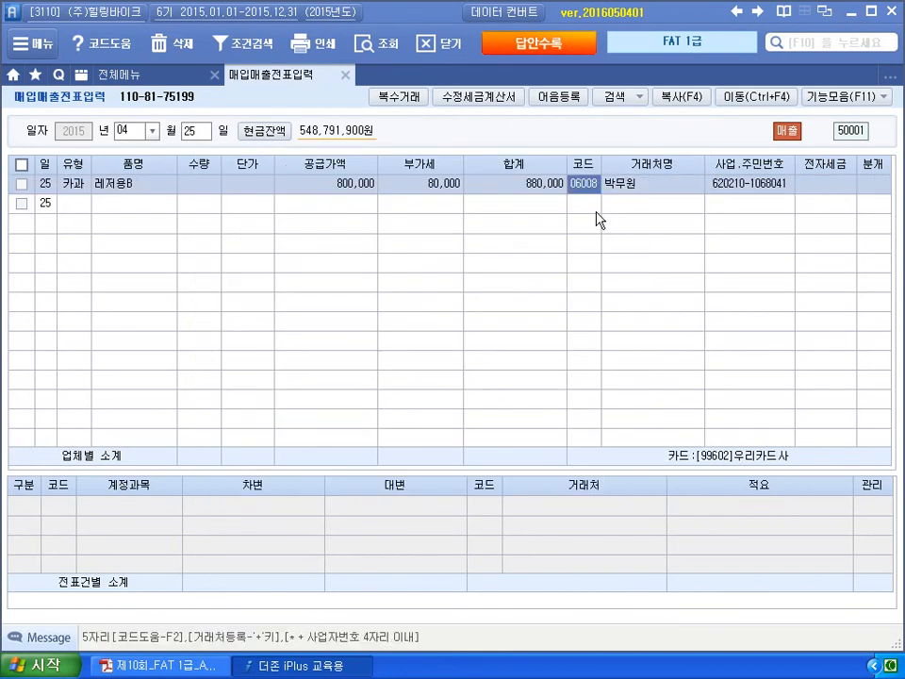
{"action": "key", "text": "Return"}
{"action": "key", "text": "Return"}
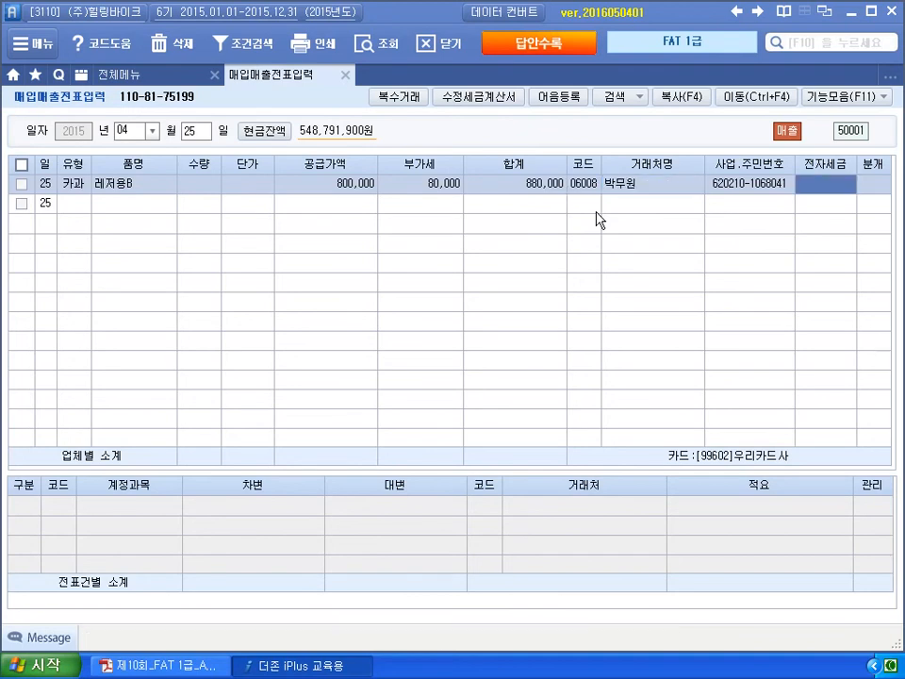
{"action": "key", "text": "Return"}
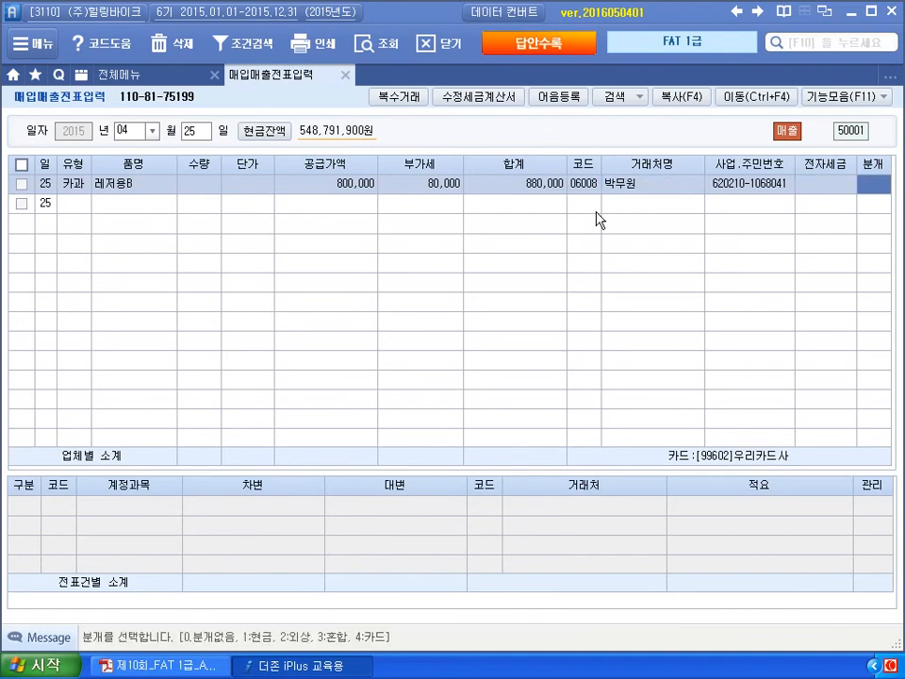
{"action": "type", "text": "2"}
{"action": "key", "text": "Return"}
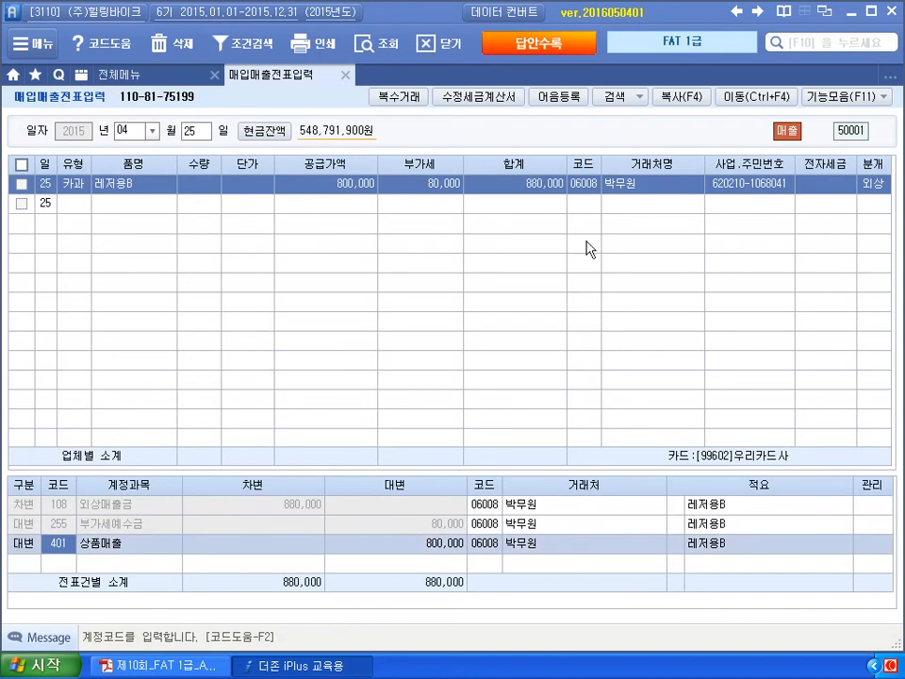
- Assign the 880,000 외상매출금 line to 99602 우리카드사 and set 분개 to 4 (카드)
{"action": "left_click", "coordinate": [491, 507]}
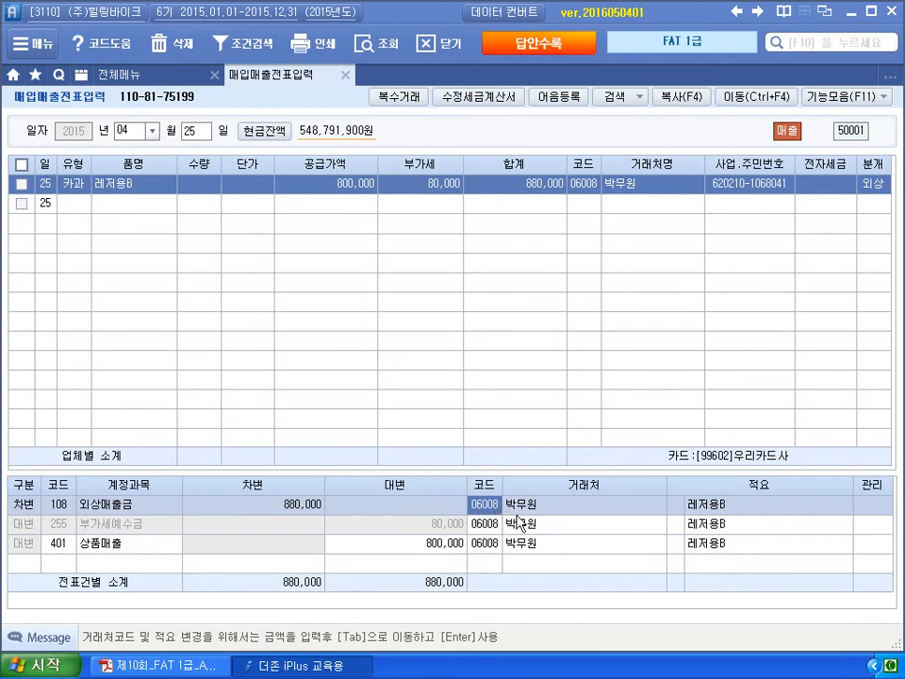
{"action": "type", "text": "우리"}
{"action": "key", "text": "Return"}
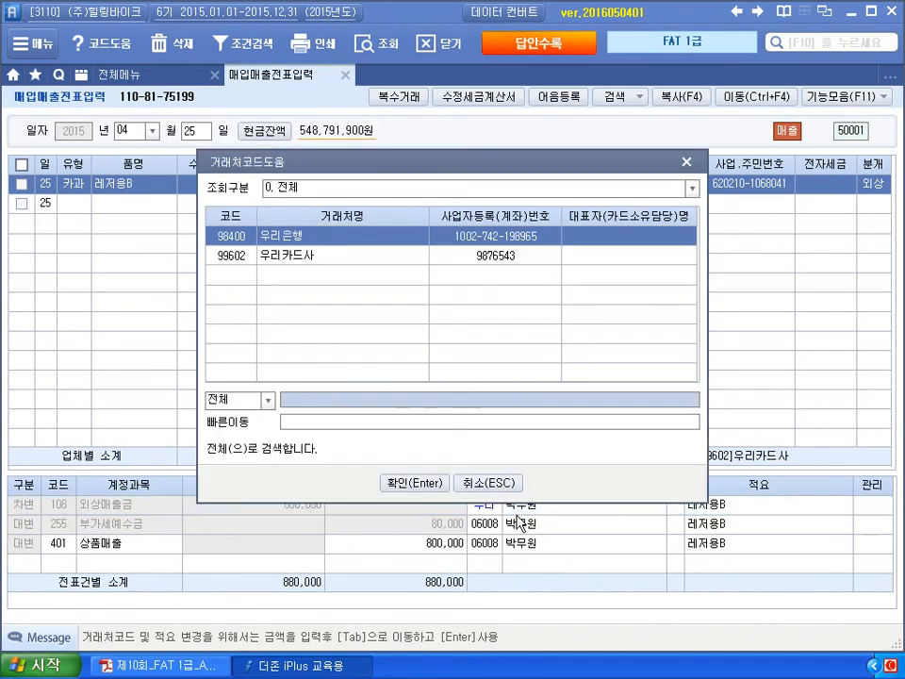
{"action": "key", "text": "Down"}
{"action": "key", "text": "Return"}
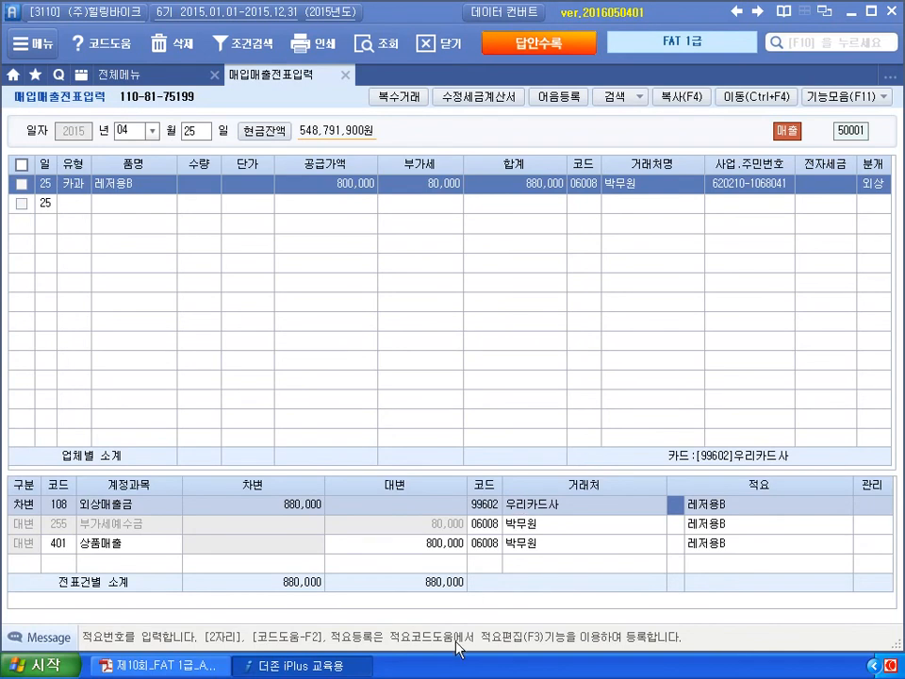
{"action": "left_click", "coordinate": [865, 188]}
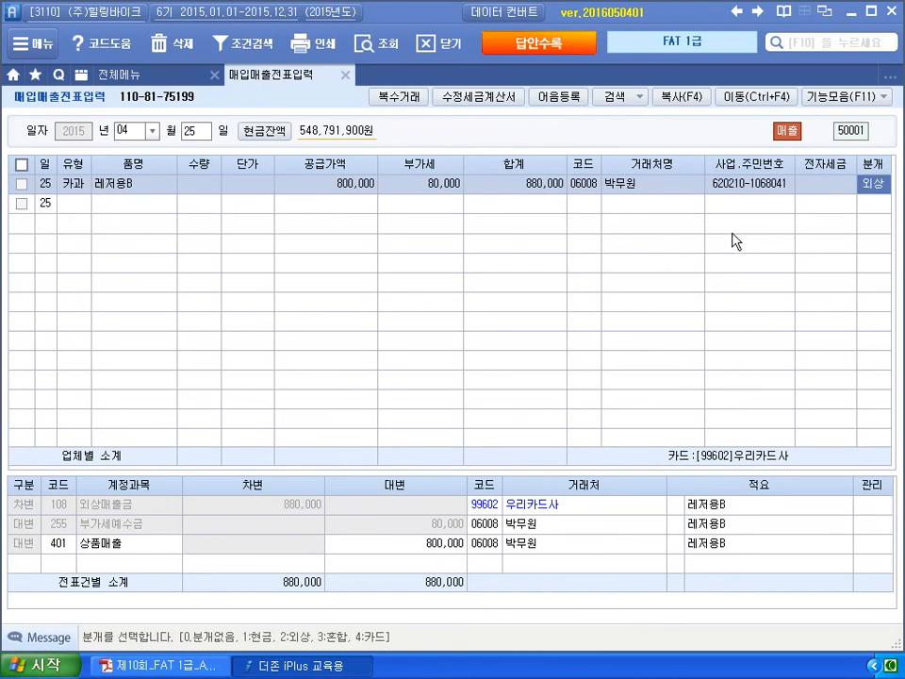
{"action": "type", "text": "4"}
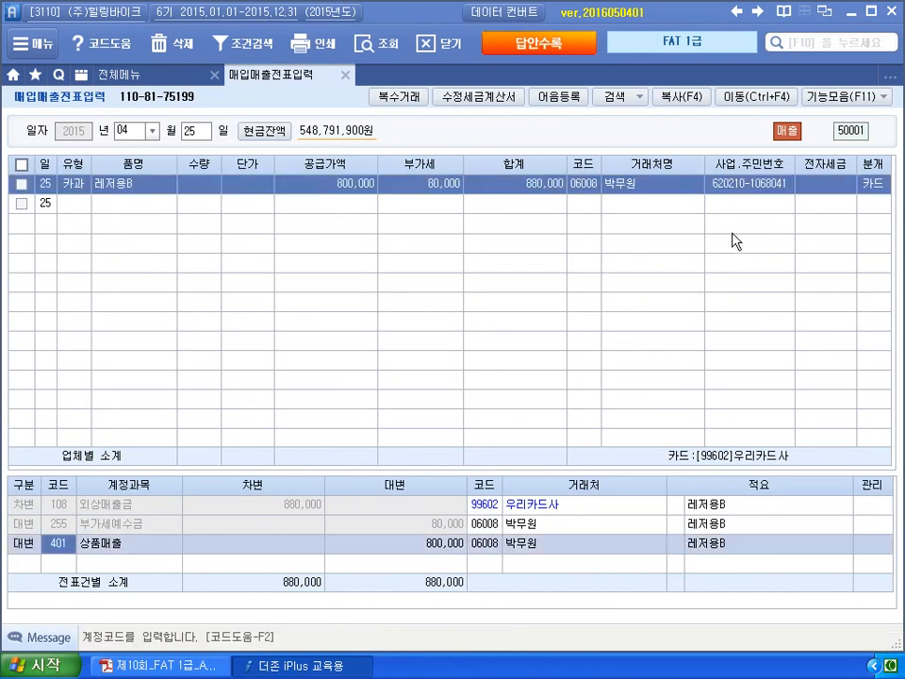
{"action": "left_click", "coordinate": [568, 510]}
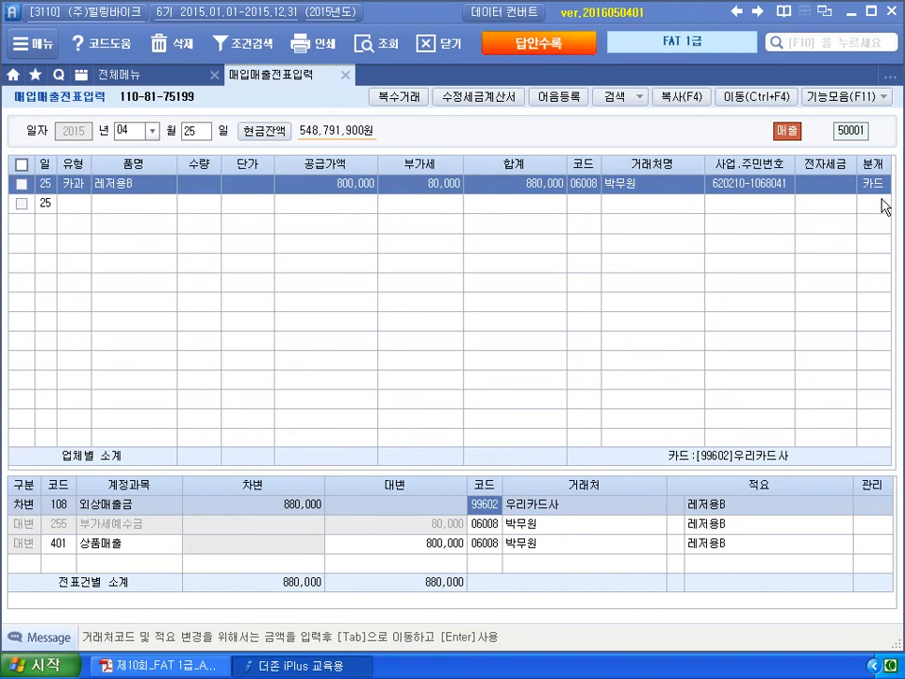
{"action": "left_click", "coordinate": [881, 186]}
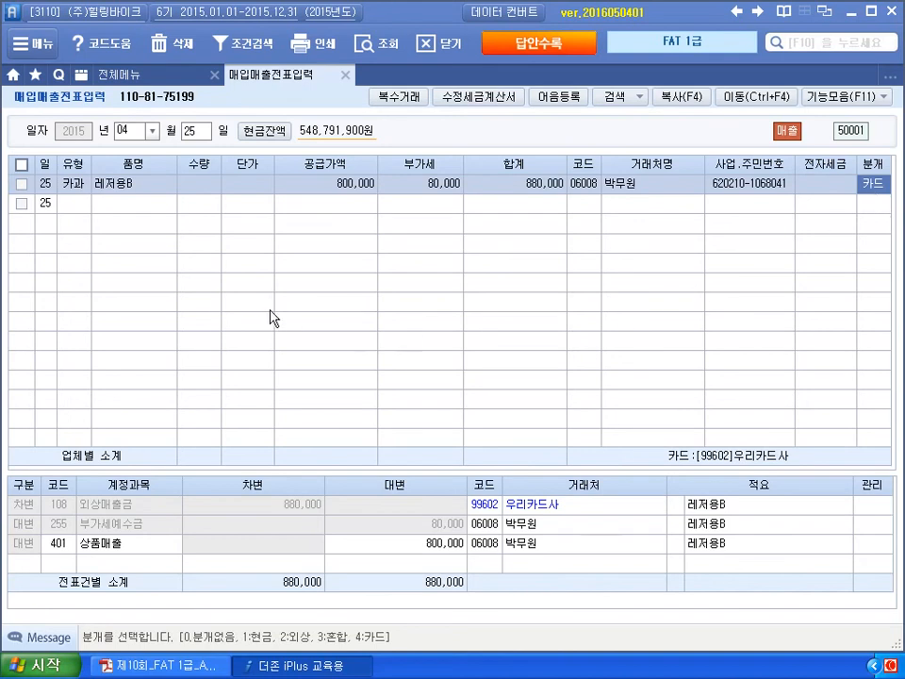
{"action": "mouse_move", "coordinate": [78, 195]}
{"action": "left_mouse_down"}
{"action": "mouse_move", "coordinate": [83, 231]}
{"action": "mouse_move", "coordinate": [96, 243]}
{"action": "mouse_move", "coordinate": [144, 242]}
{"action": "left_mouse_up"}
{"action": "mouse_move", "coordinate": [197, 217]}
{"action": "left_mouse_down"}
{"action": "mouse_move", "coordinate": [210, 247]}
{"action": "mouse_move", "coordinate": [243, 226]}
{"action": "mouse_move", "coordinate": [253, 255]}
{"action": "left_mouse_up"}
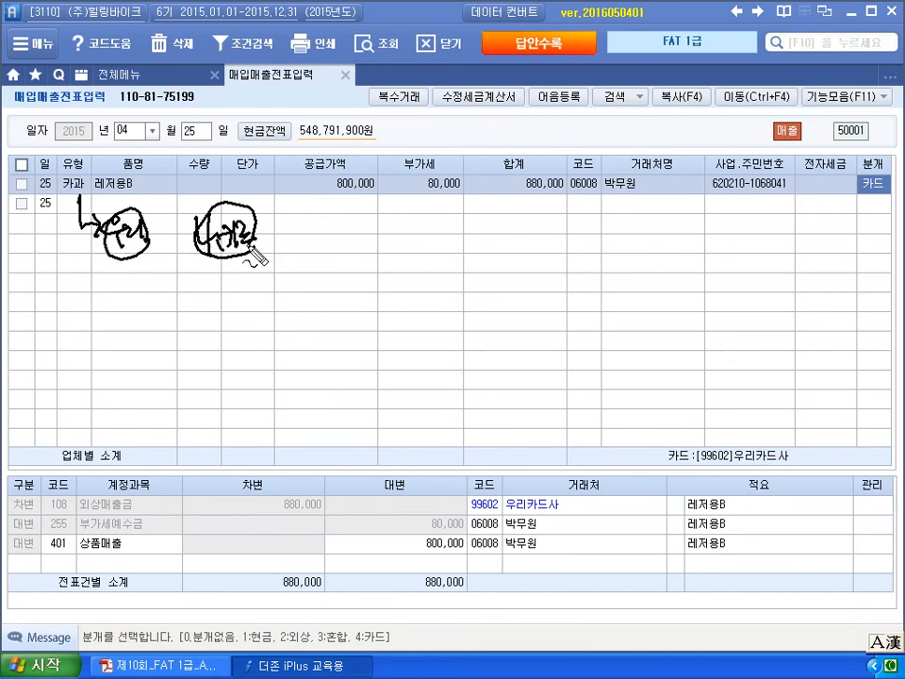
{"action": "left_click_drag", "start_coordinate": [54, 514], "coordinate": [134, 510]}
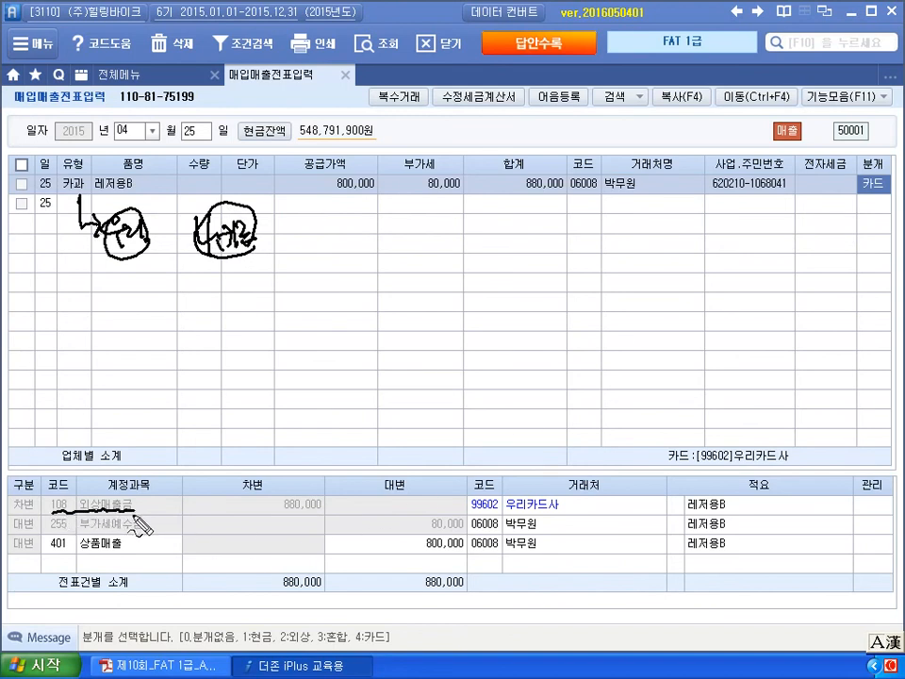
{"action": "mouse_move", "coordinate": [446, 464]}
{"action": "left_mouse_down"}
{"action": "mouse_move", "coordinate": [513, 514]}
{"action": "mouse_move", "coordinate": [553, 506]}
{"action": "left_mouse_up"}
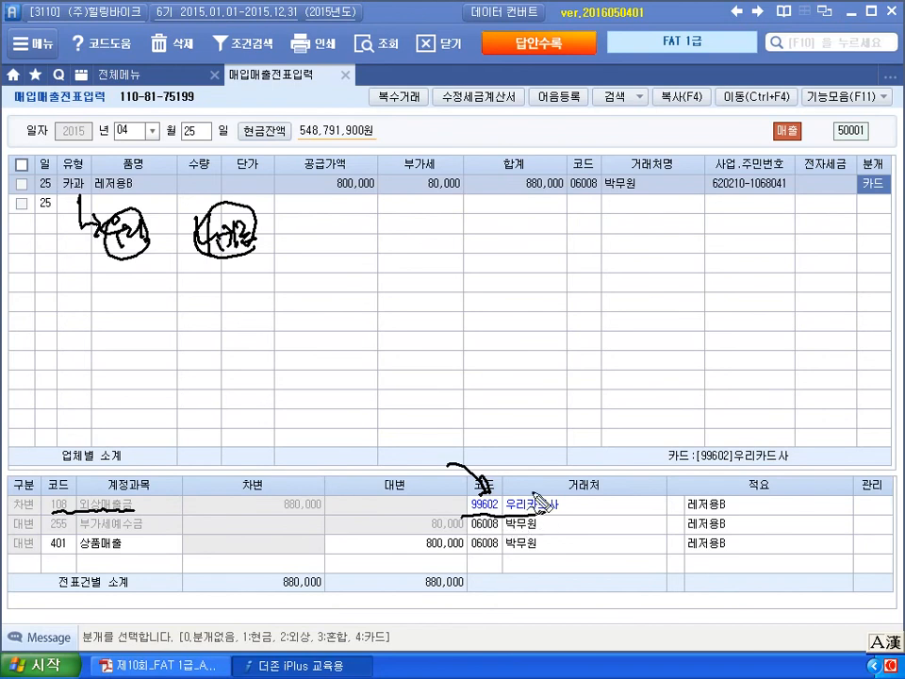
{"action": "key", "text": "Escape"}
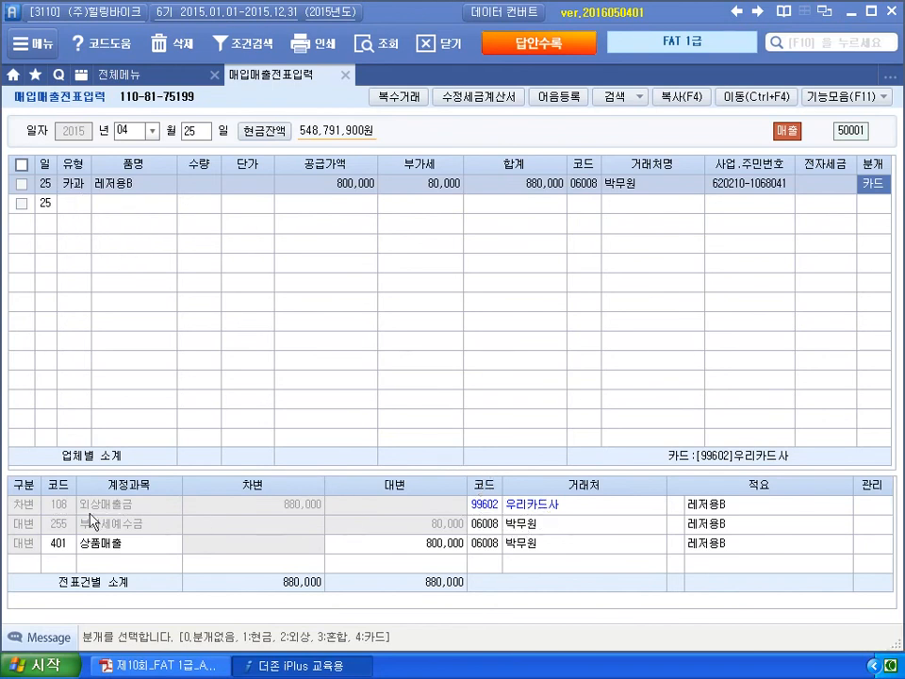
{"action": "left_click", "coordinate": [62, 510]}
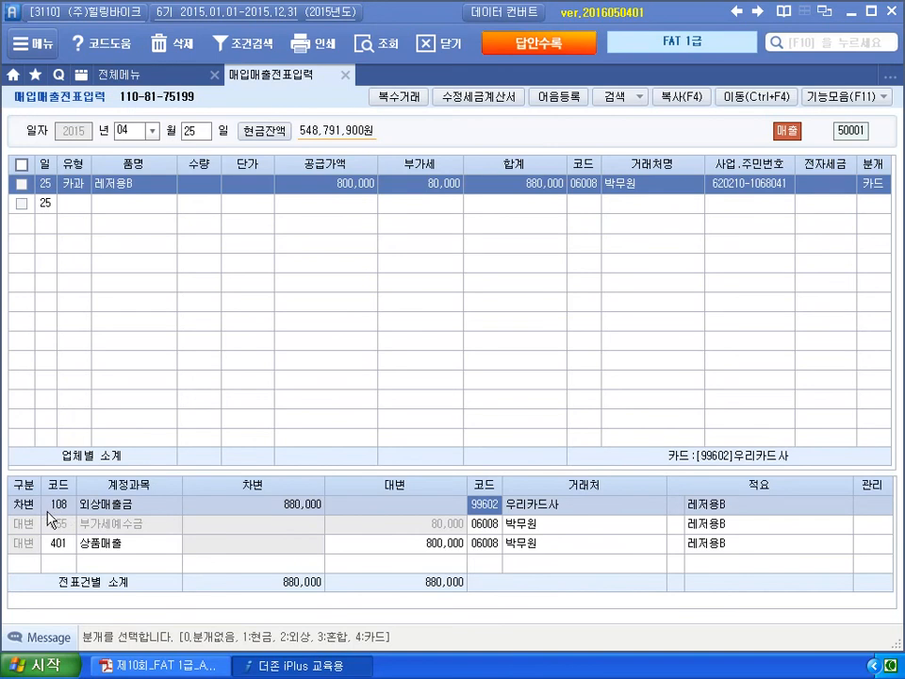
{"action": "left_click", "coordinate": [49, 507]}
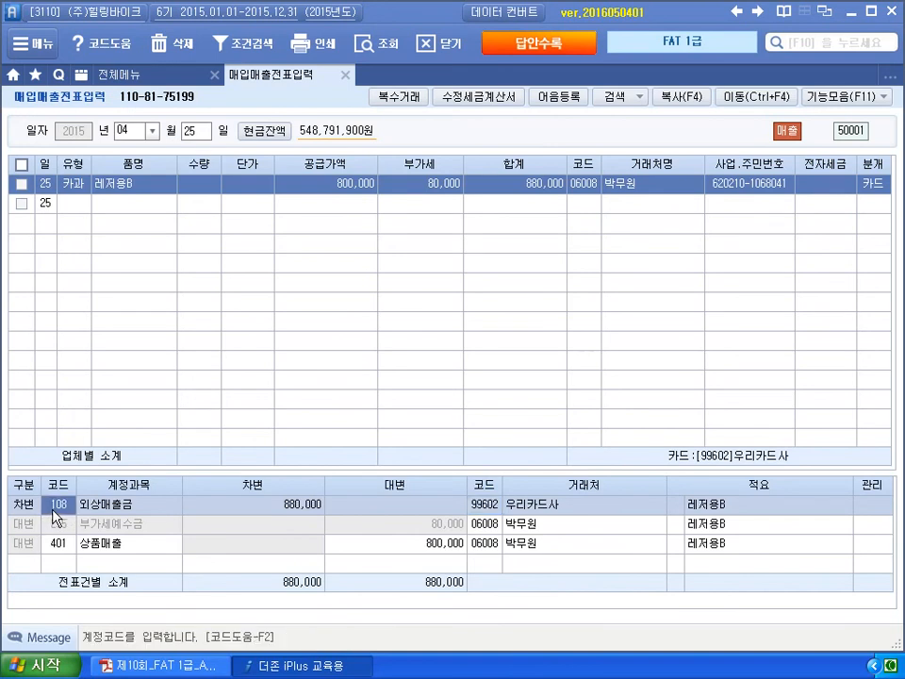
{"action": "left_click", "coordinate": [870, 189]}
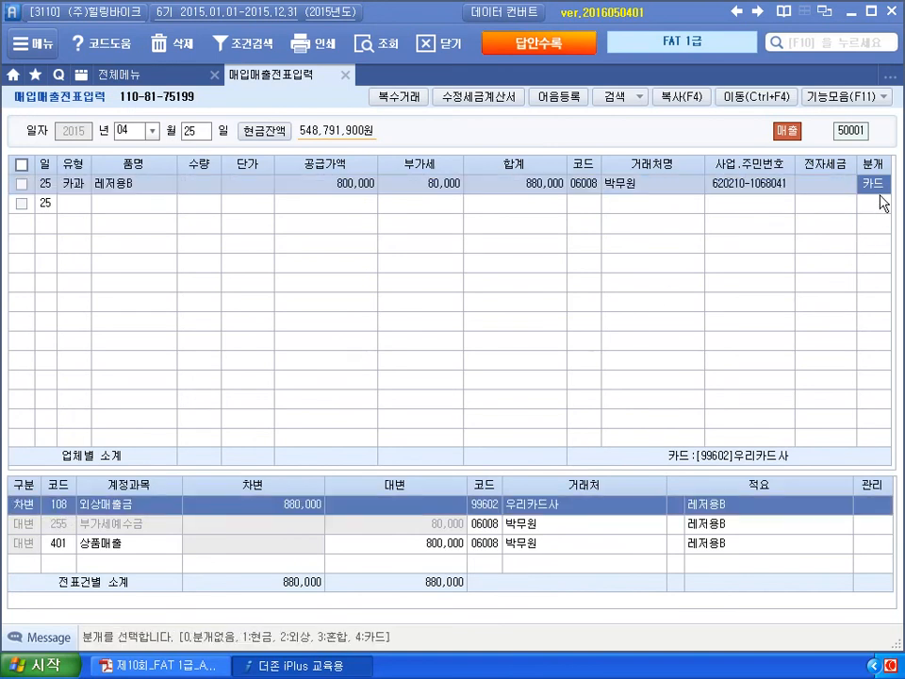
- Try switching the Apr 25 sale's 분개 to 2 (외상) and then 3 (혼합)
{"action": "key", "text": "2"}
{"action": "key", "text": "Return"}
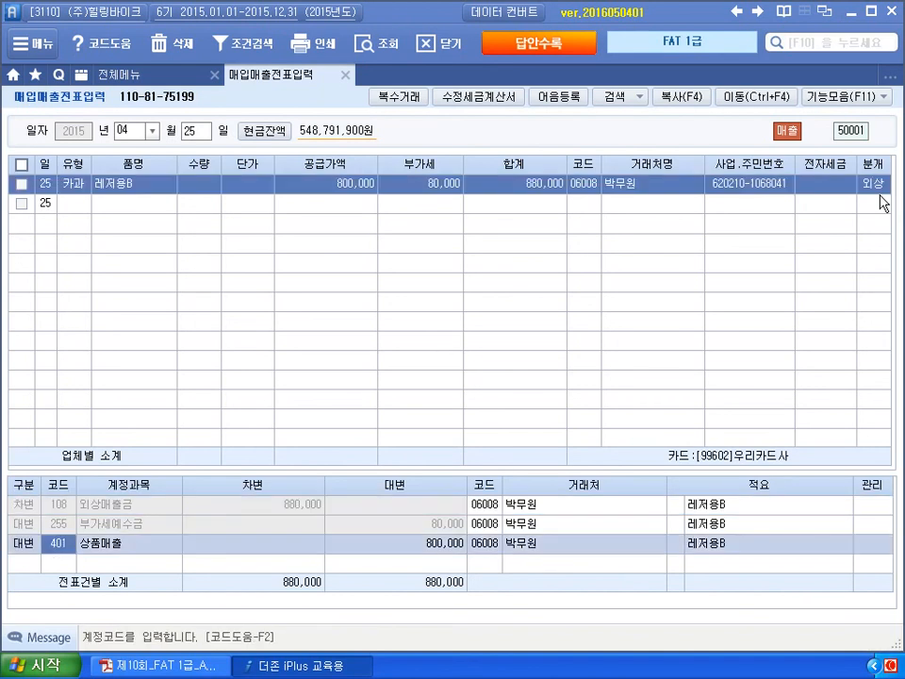
{"action": "left_click", "coordinate": [876, 188]}
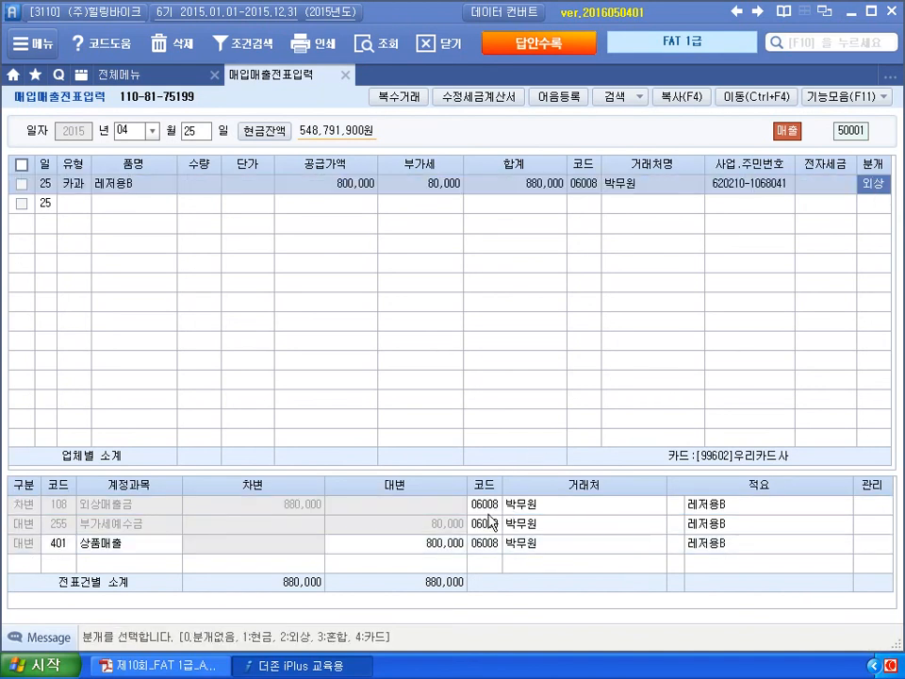
{"action": "left_click", "coordinate": [485, 505]}
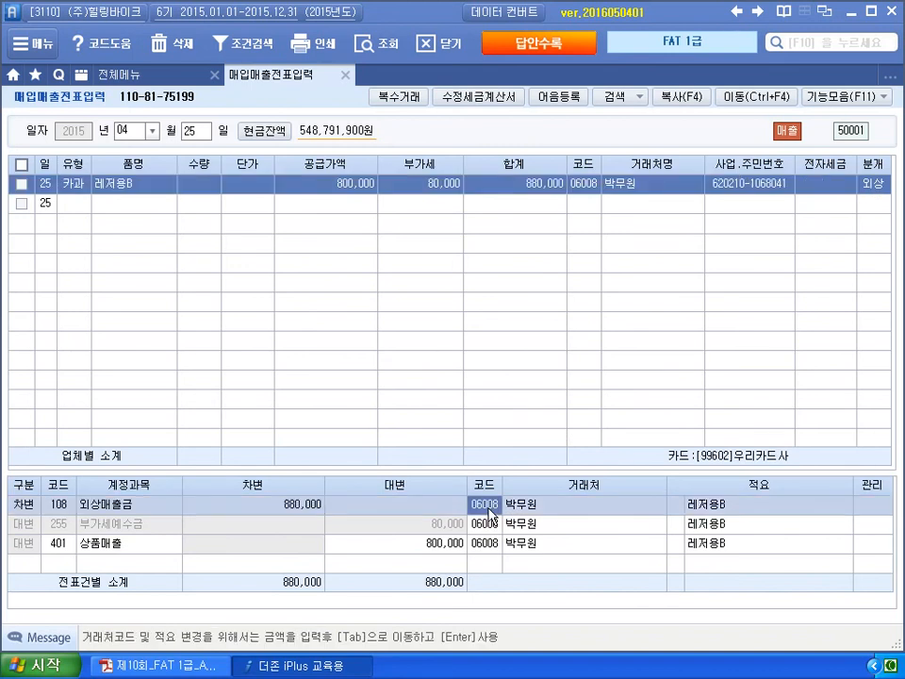
{"action": "left_click", "coordinate": [869, 195]}
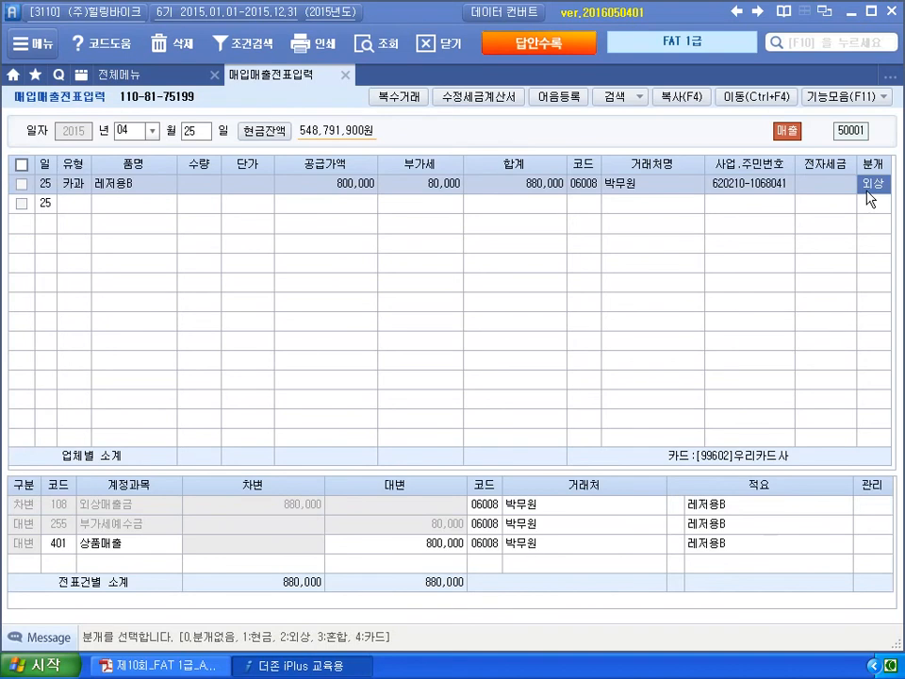
{"action": "key", "text": "3"}
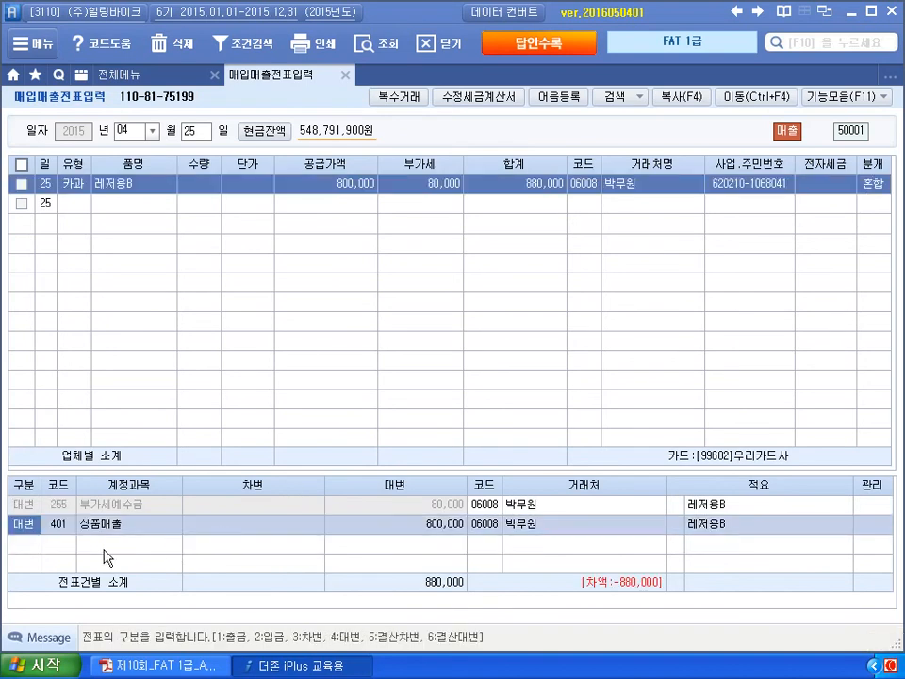
- Add a 108 외상매출금 debit line of 880,000
{"action": "left_click", "coordinate": [105, 547]}
{"action": "type", "text": "3"}
{"action": "key", "text": "Return"}
{"action": "type", "text": "108"}
{"action": "key", "text": "Return"}
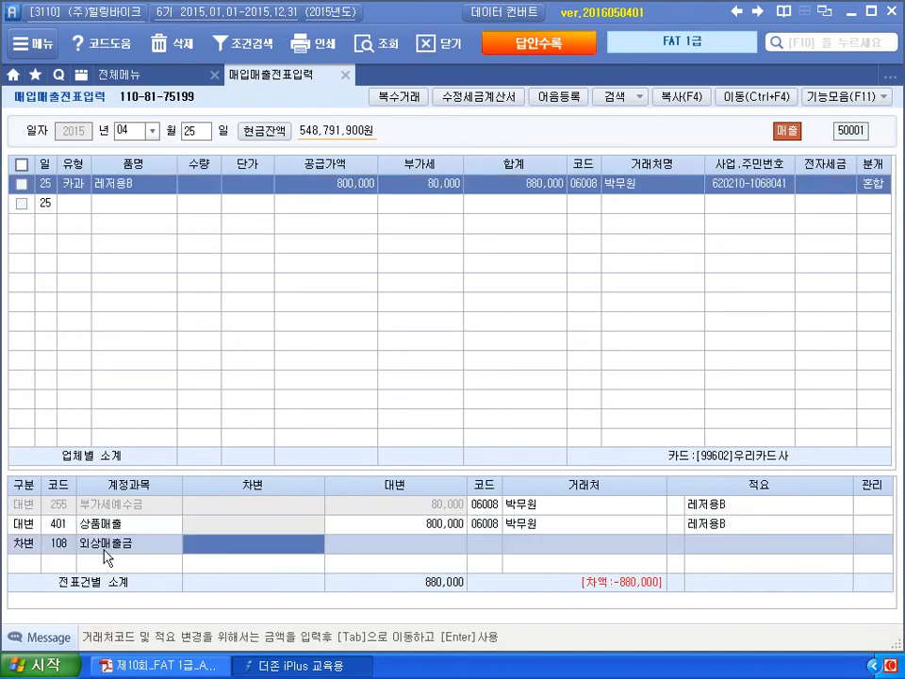
{"action": "type", "text": "880000"}
{"action": "key", "text": "Return"}
{"action": "key", "text": "Return"}
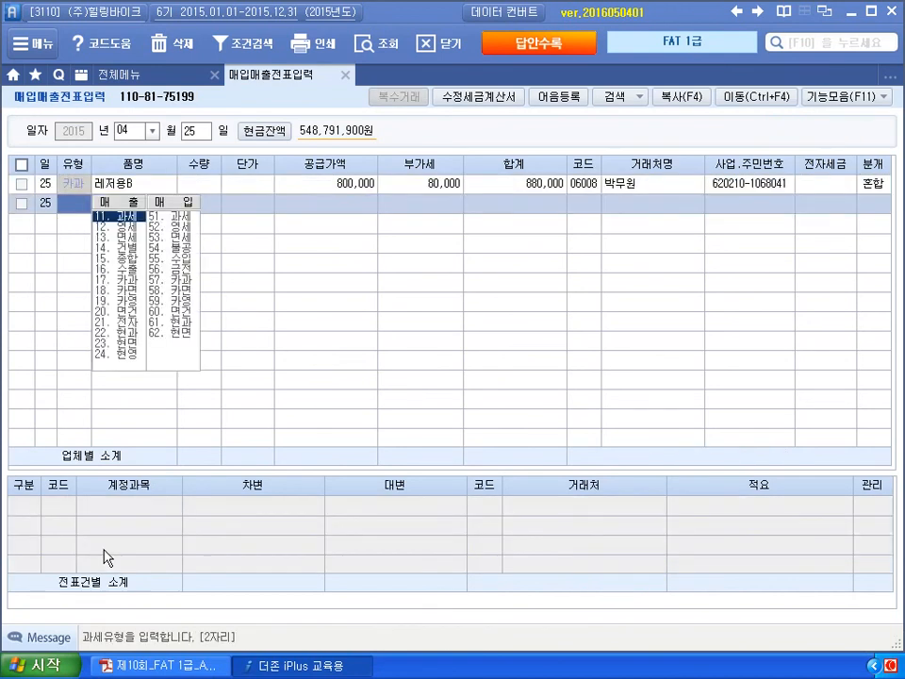
{"action": "left_click", "coordinate": [495, 549]}
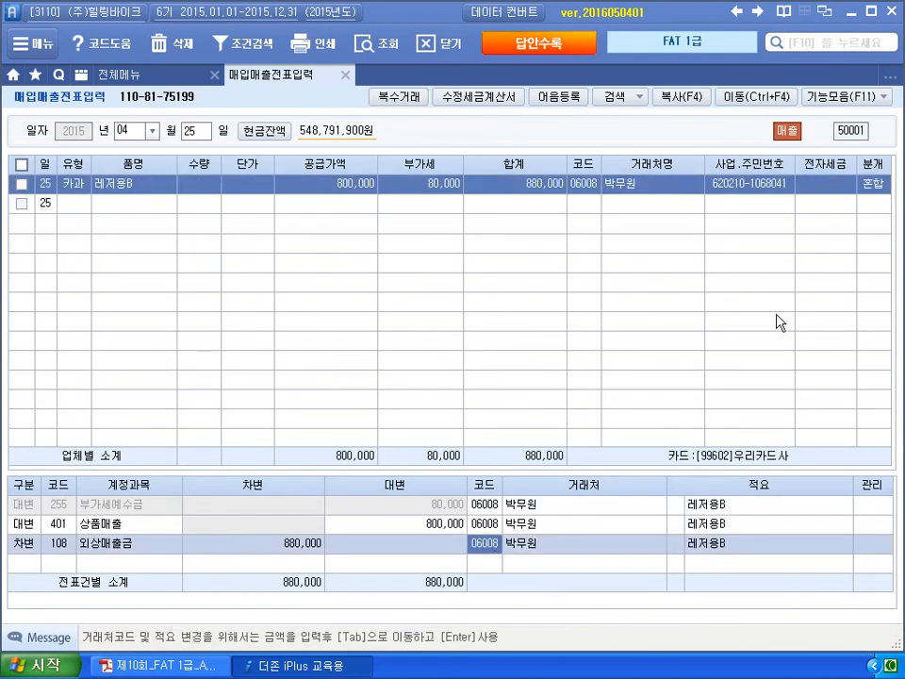
- Set 분개 back to 4 (카드) against 우리카드사, then bring up the exam PDF
{"action": "left_click", "coordinate": [876, 190]}
{"action": "type", "text": "4"}
{"action": "key", "text": "Return"}
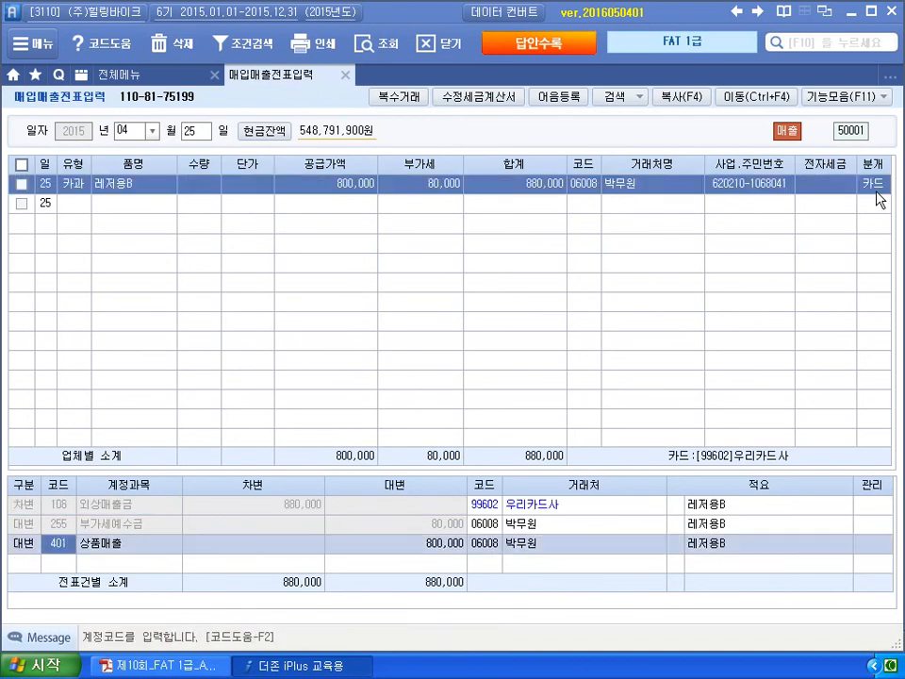
{"action": "left_click", "coordinate": [472, 507]}
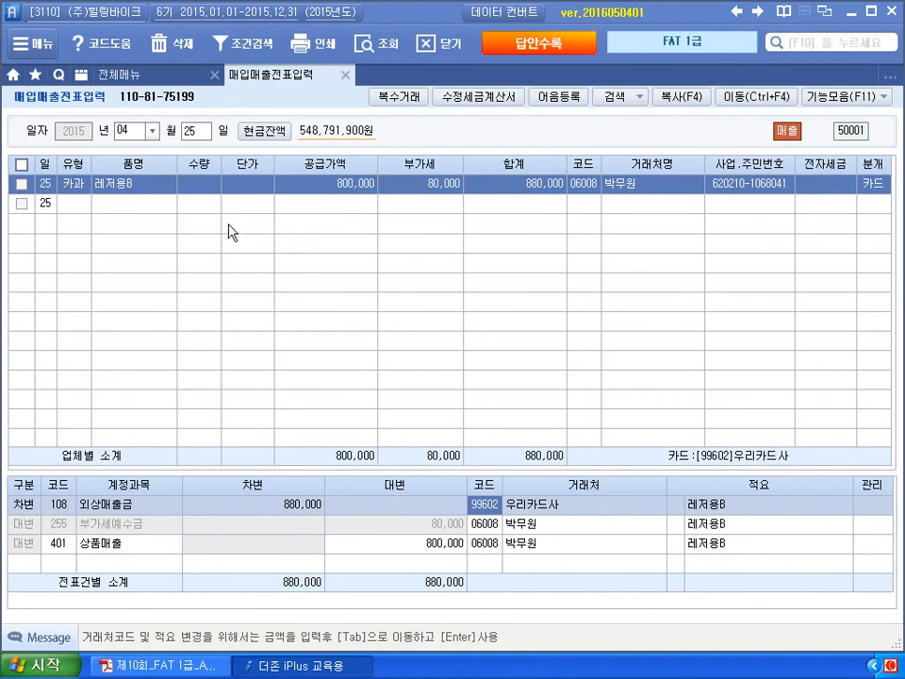
{"action": "key", "text": "Return"}
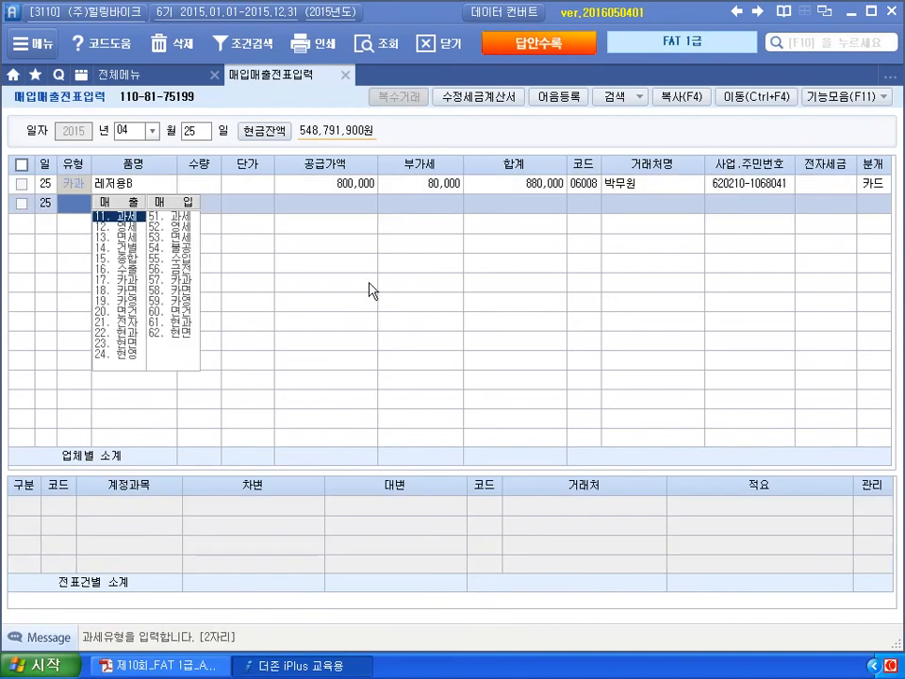
{"action": "key", "text": "alt+Tab"}
{"action": "left_click", "coordinate": [421, 669]}
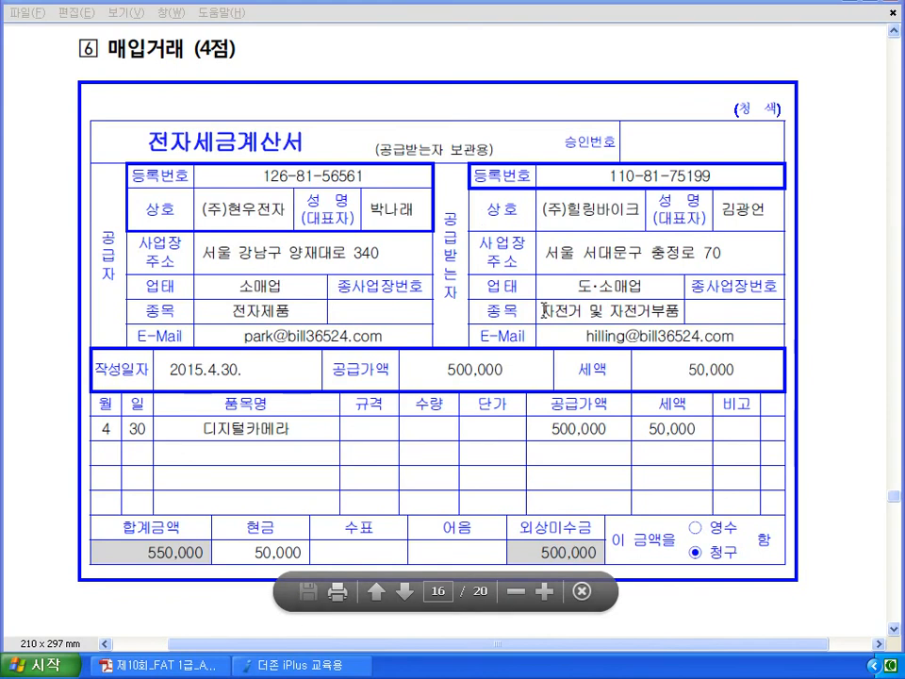
- Ink-mark the April 30 question (디지털카메라, 세금계산서, 과세/면세, 전자, type 54), then clear it
{"action": "scroll", "coordinate": [544, 310], "scroll_direction": "down", "scroll_amount": 10}
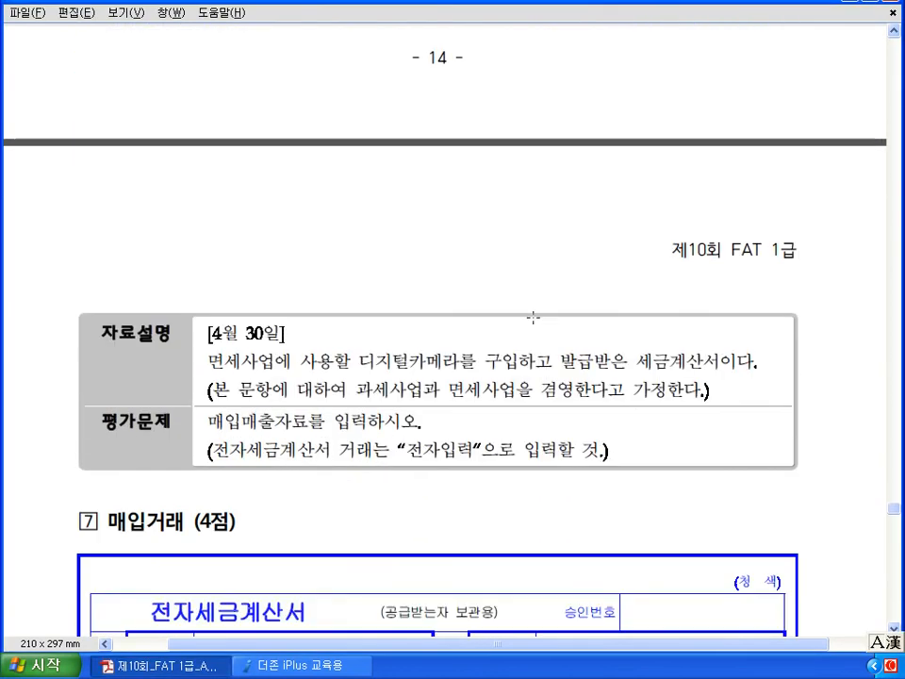
{"action": "scroll", "coordinate": [532, 318], "scroll_direction": "down", "scroll_amount": 1}
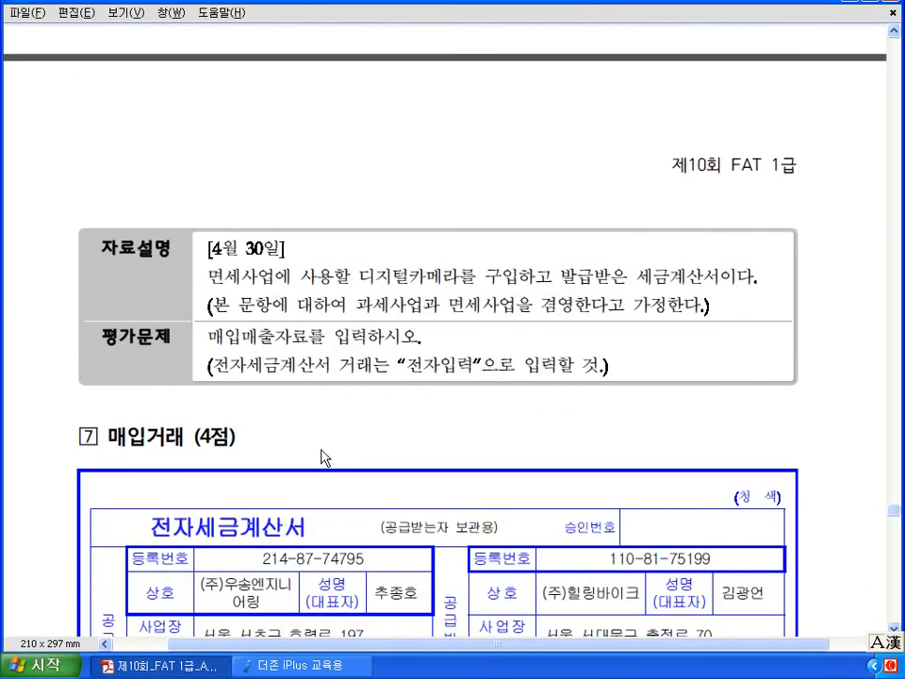
{"action": "left_click_drag", "start_coordinate": [363, 302], "coordinate": [455, 302]}
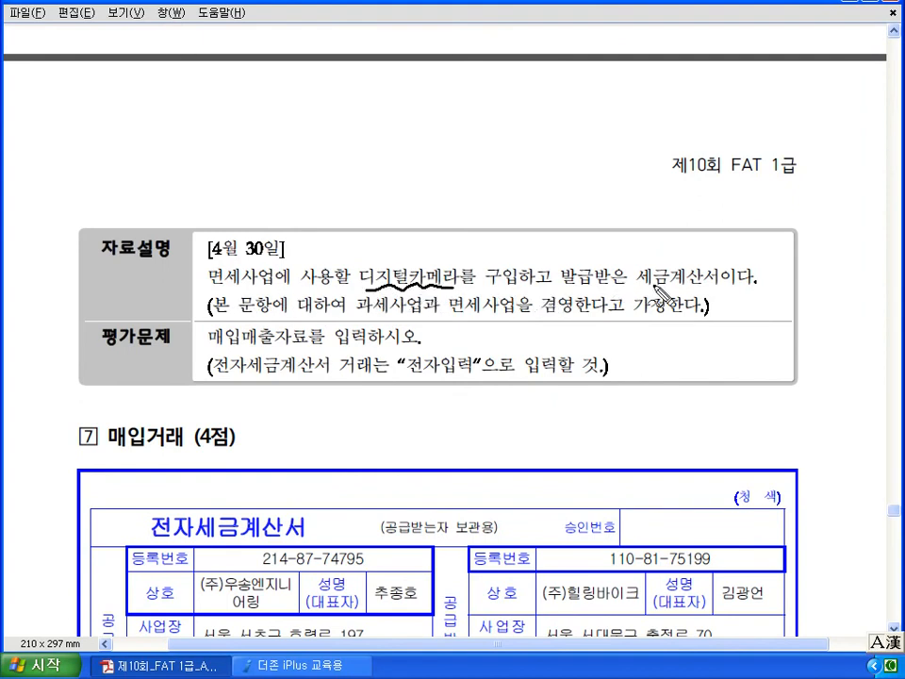
{"action": "mouse_move", "coordinate": [658, 287]}
{"action": "left_mouse_down"}
{"action": "mouse_move", "coordinate": [651, 256]}
{"action": "mouse_move", "coordinate": [642, 259]}
{"action": "left_mouse_up"}
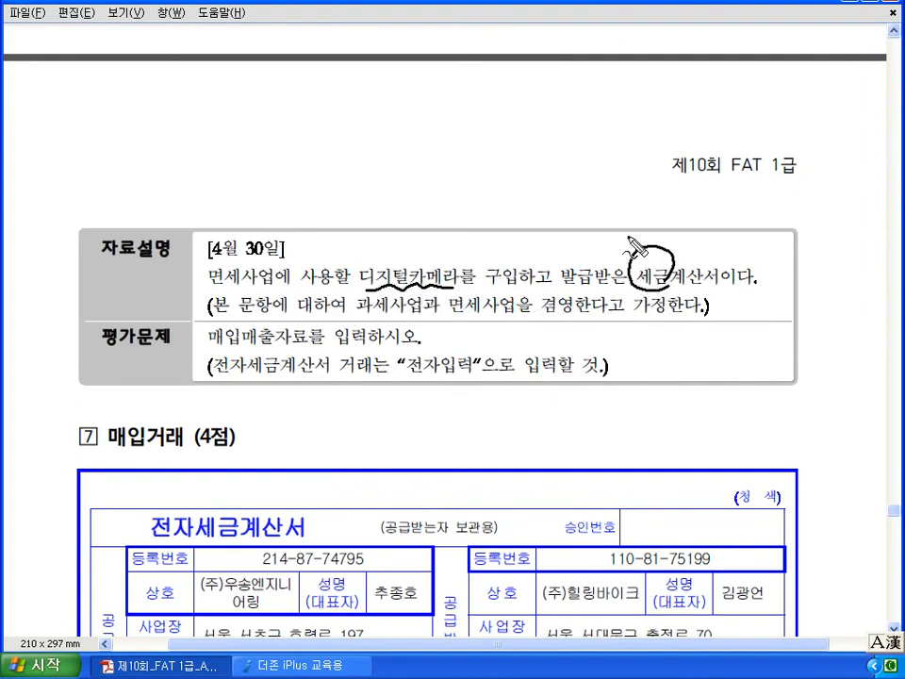
{"action": "left_click_drag", "start_coordinate": [375, 325], "coordinate": [382, 320]}
{"action": "mouse_move", "coordinate": [477, 300]}
{"action": "left_mouse_down"}
{"action": "mouse_move", "coordinate": [483, 320]}
{"action": "mouse_move", "coordinate": [578, 318]}
{"action": "left_mouse_up"}
{"action": "mouse_move", "coordinate": [569, 215]}
{"action": "left_mouse_down"}
{"action": "mouse_move", "coordinate": [482, 286]}
{"action": "mouse_move", "coordinate": [493, 277]}
{"action": "left_mouse_up"}
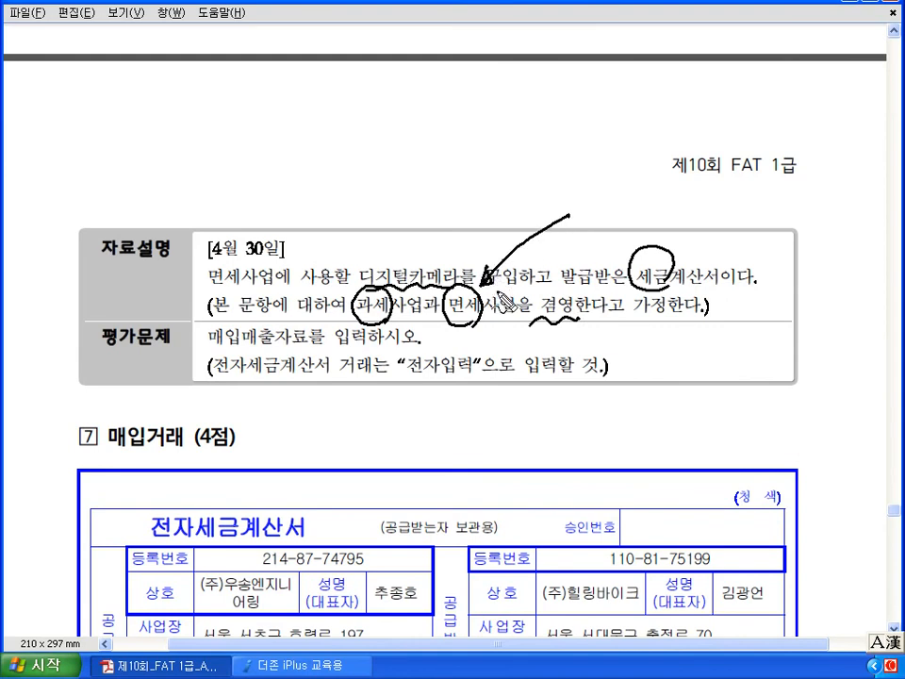
{"action": "left_click_drag", "start_coordinate": [642, 289], "coordinate": [738, 290]}
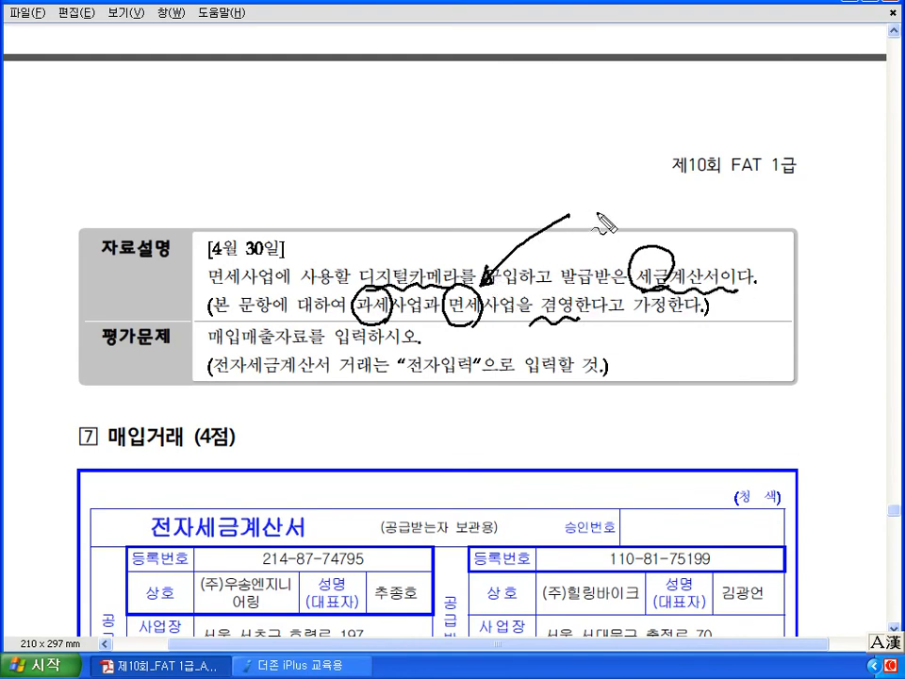
{"action": "mouse_move", "coordinate": [580, 194]}
{"action": "left_mouse_down"}
{"action": "mouse_move", "coordinate": [581, 218]}
{"action": "mouse_move", "coordinate": [592, 191]}
{"action": "left_mouse_up"}
{"action": "mouse_move", "coordinate": [597, 192]}
{"action": "left_mouse_down"}
{"action": "mouse_move", "coordinate": [604, 228]}
{"action": "mouse_move", "coordinate": [618, 203]}
{"action": "mouse_move", "coordinate": [624, 212]}
{"action": "mouse_move", "coordinate": [636, 208]}
{"action": "mouse_move", "coordinate": [647, 226]}
{"action": "left_mouse_up"}
{"action": "left_click_drag", "start_coordinate": [653, 219], "coordinate": [649, 227]}
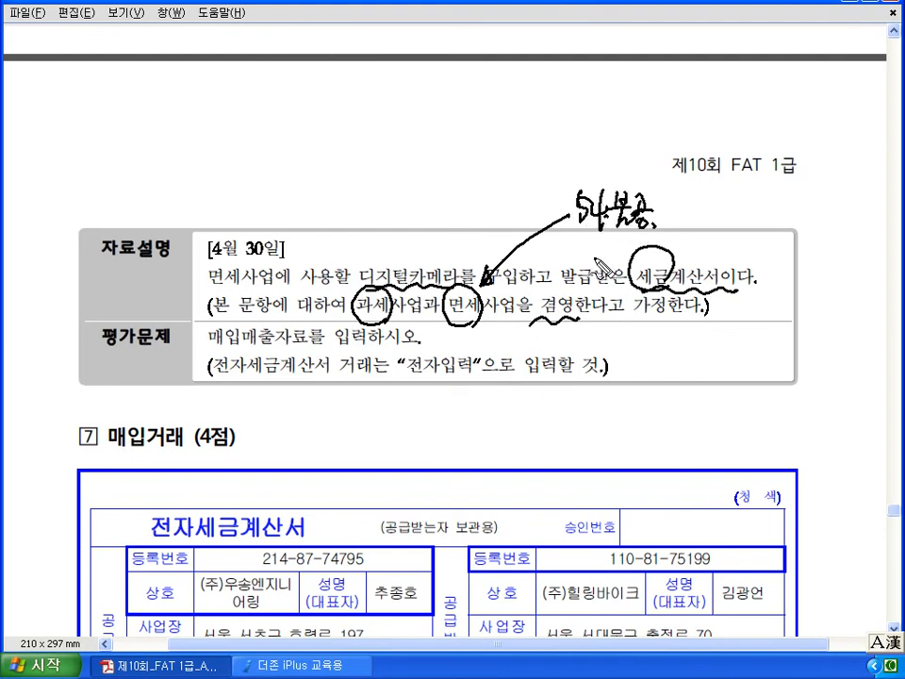
{"action": "mouse_move", "coordinate": [462, 382]}
{"action": "left_mouse_down"}
{"action": "mouse_move", "coordinate": [419, 362]}
{"action": "mouse_move", "coordinate": [474, 381]}
{"action": "left_mouse_up"}
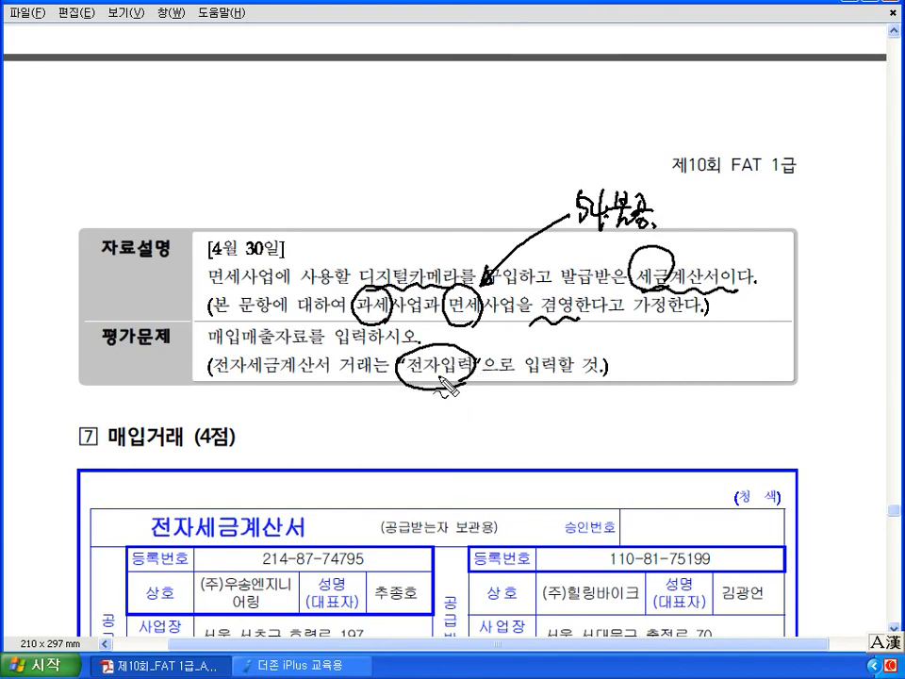
{"action": "key", "text": "Escape"}
{"action": "scroll", "coordinate": [441, 382], "scroll_direction": "up", "scroll_amount": 10}
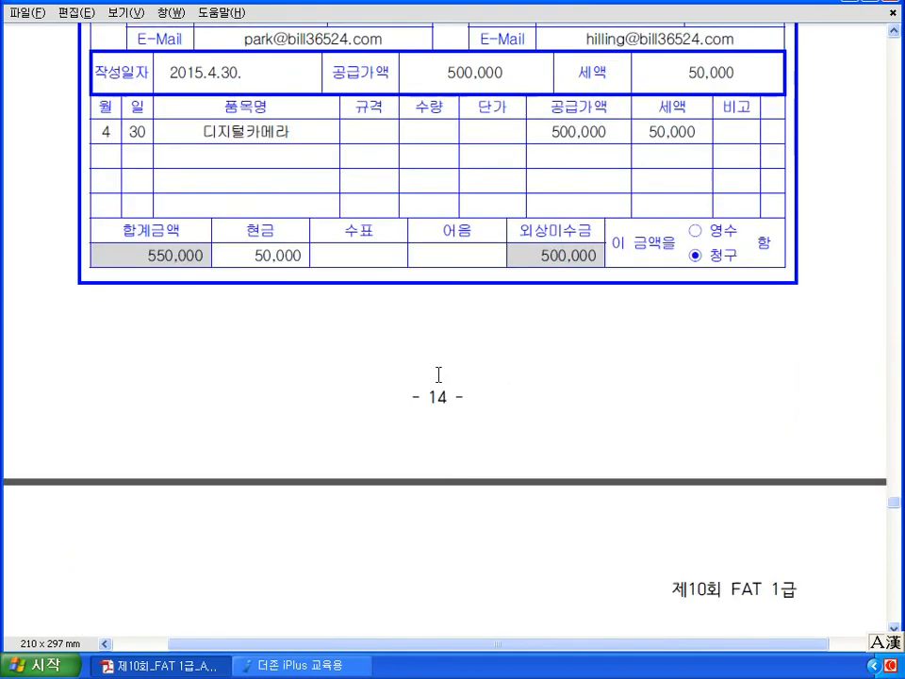
{"action": "scroll", "coordinate": [438, 375], "scroll_direction": "up", "scroll_amount": 3}
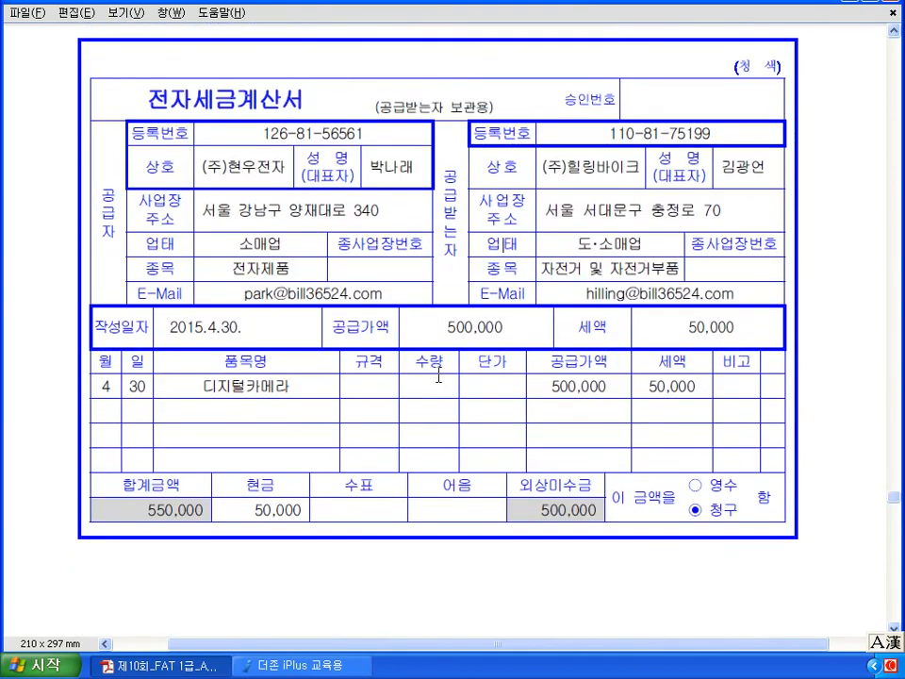
- Annotate the camera invoice: item, buyer's 자전거 business line, 50,000 cash, 500,000 미지급금, then erase
{"action": "key", "text": "ctrl+2"}
{"action": "mouse_move", "coordinate": [297, 398]}
{"action": "left_mouse_down"}
{"action": "mouse_move", "coordinate": [243, 416]}
{"action": "mouse_move", "coordinate": [222, 370]}
{"action": "mouse_move", "coordinate": [299, 398]}
{"action": "mouse_move", "coordinate": [296, 409]}
{"action": "left_mouse_up"}
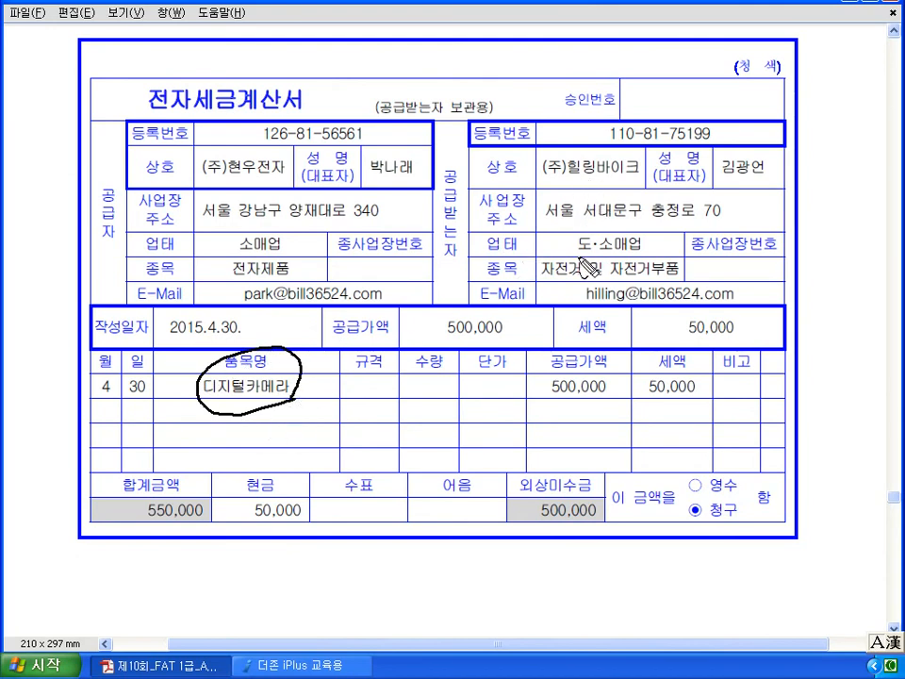
{"action": "left_click_drag", "start_coordinate": [560, 287], "coordinate": [677, 280]}
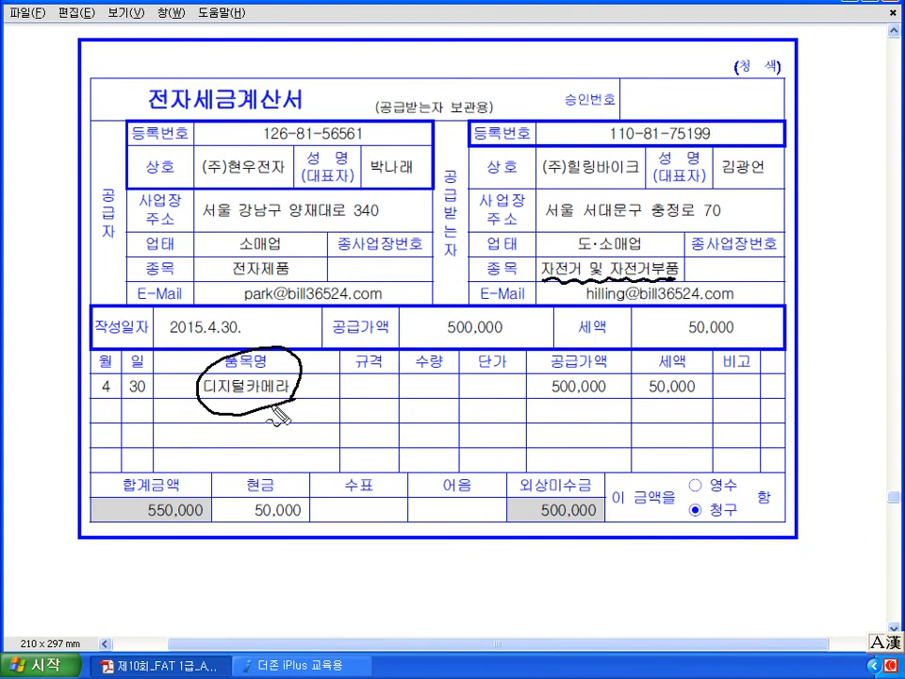
{"action": "mouse_move", "coordinate": [253, 400]}
{"action": "left_mouse_down"}
{"action": "mouse_move", "coordinate": [303, 438]}
{"action": "mouse_move", "coordinate": [313, 425]}
{"action": "mouse_move", "coordinate": [356, 426]}
{"action": "left_mouse_up"}
{"action": "mouse_move", "coordinate": [253, 407]}
{"action": "left_mouse_down"}
{"action": "mouse_move", "coordinate": [242, 409]}
{"action": "mouse_move", "coordinate": [256, 405]}
{"action": "left_mouse_up"}
{"action": "mouse_move", "coordinate": [384, 401]}
{"action": "left_mouse_down"}
{"action": "mouse_move", "coordinate": [382, 430]}
{"action": "mouse_move", "coordinate": [430, 402]}
{"action": "mouse_move", "coordinate": [429, 425]}
{"action": "mouse_move", "coordinate": [464, 430]}
{"action": "left_mouse_up"}
{"action": "left_click_drag", "start_coordinate": [283, 473], "coordinate": [299, 536]}
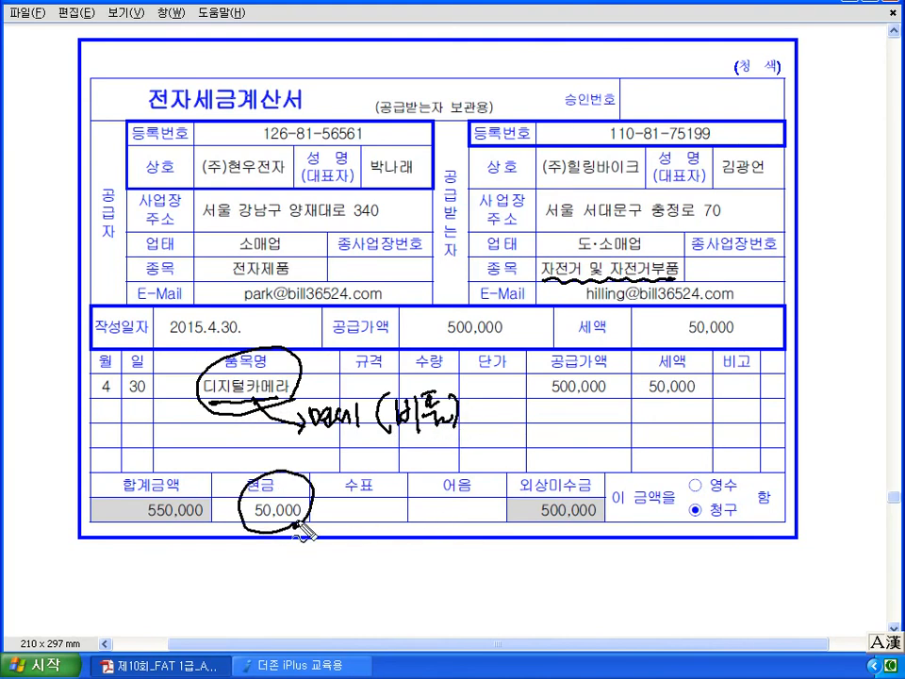
{"action": "mouse_move", "coordinate": [515, 499]}
{"action": "left_mouse_down"}
{"action": "mouse_move", "coordinate": [528, 535]}
{"action": "mouse_move", "coordinate": [533, 517]}
{"action": "left_mouse_up"}
{"action": "left_click_drag", "start_coordinate": [535, 431], "coordinate": [548, 441]}
{"action": "mouse_move", "coordinate": [555, 425]}
{"action": "left_mouse_down"}
{"action": "mouse_move", "coordinate": [558, 448]}
{"action": "mouse_move", "coordinate": [609, 439]}
{"action": "left_mouse_up"}
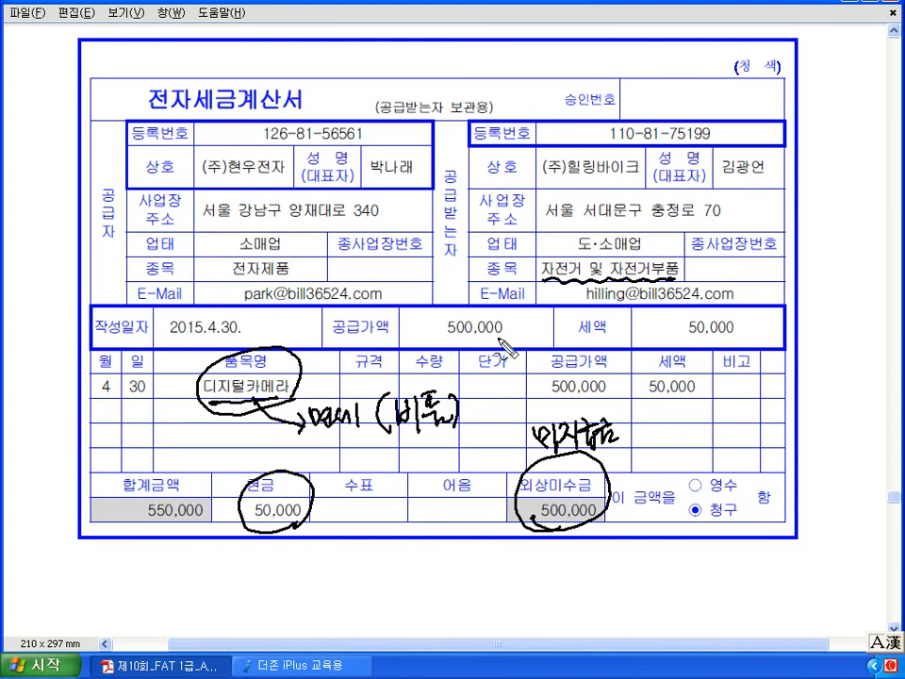
{"action": "mouse_move", "coordinate": [287, 375]}
{"action": "left_mouse_down"}
{"action": "mouse_move", "coordinate": [514, 280]}
{"action": "mouse_move", "coordinate": [523, 287]}
{"action": "left_mouse_up"}
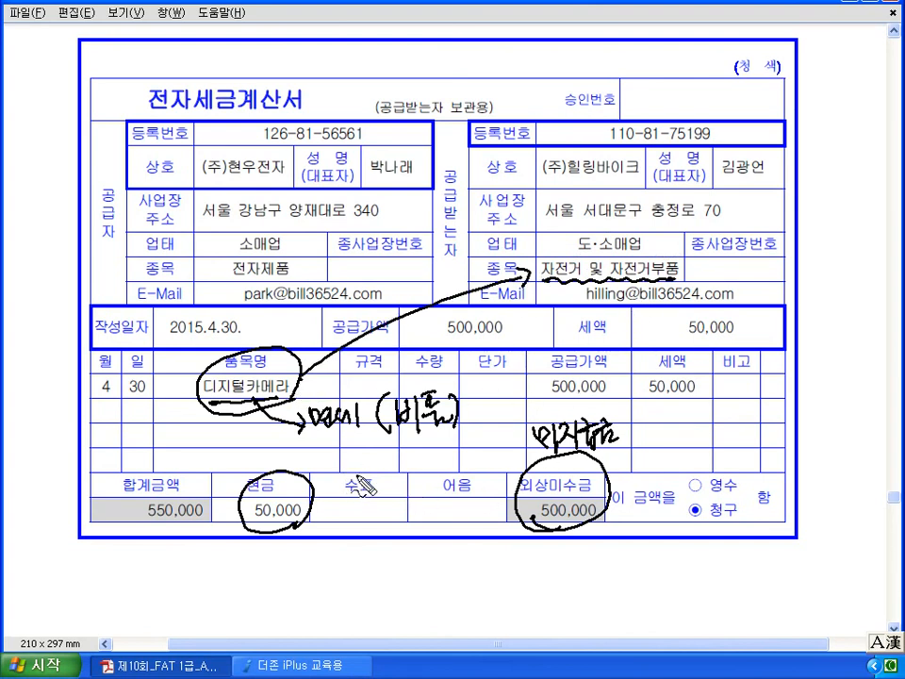
{"action": "left_click_drag", "start_coordinate": [529, 492], "coordinate": [588, 492]}
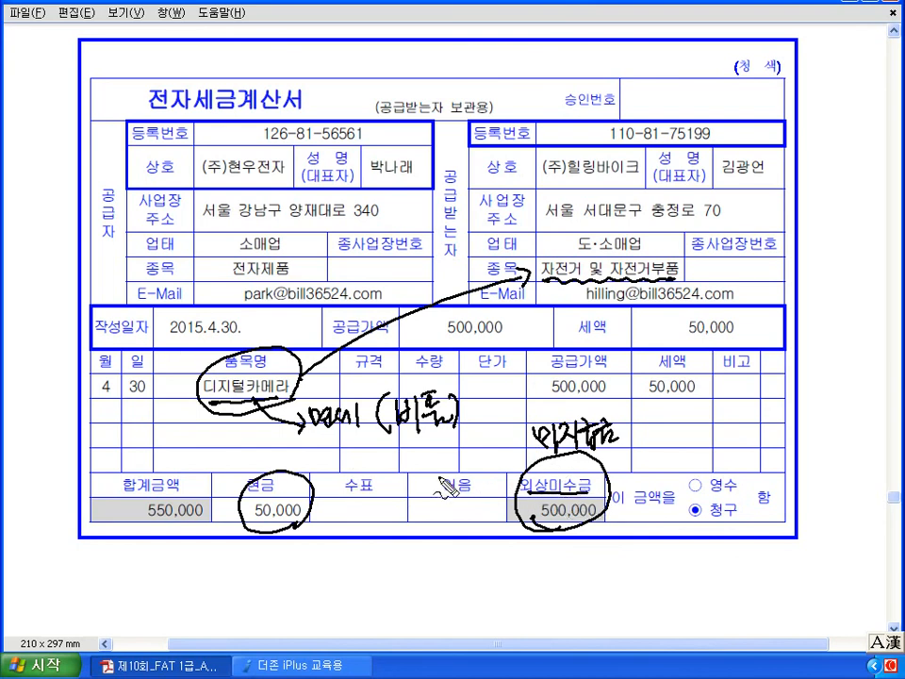
{"action": "key", "text": "Escape"}
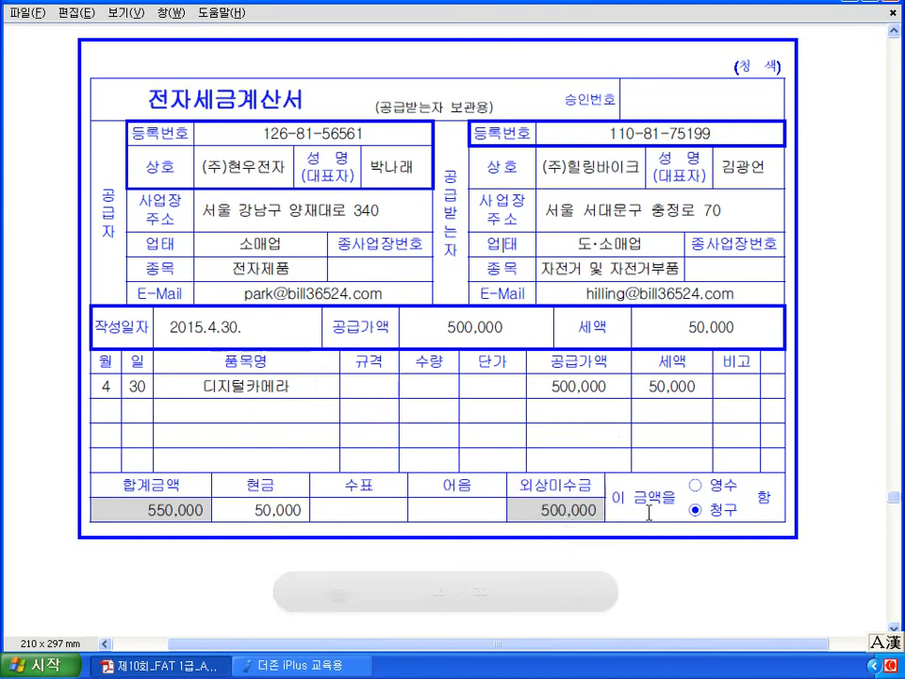
{"action": "left_click", "coordinate": [302, 669]}
- Enter an April 30 type 54 row, reason 4, 디지털카메라, 500,000 supply value, supplier (주)현우전자
{"action": "key", "text": "Return"}
{"action": "type", "text": "30"}
{"action": "key", "text": "Return"}
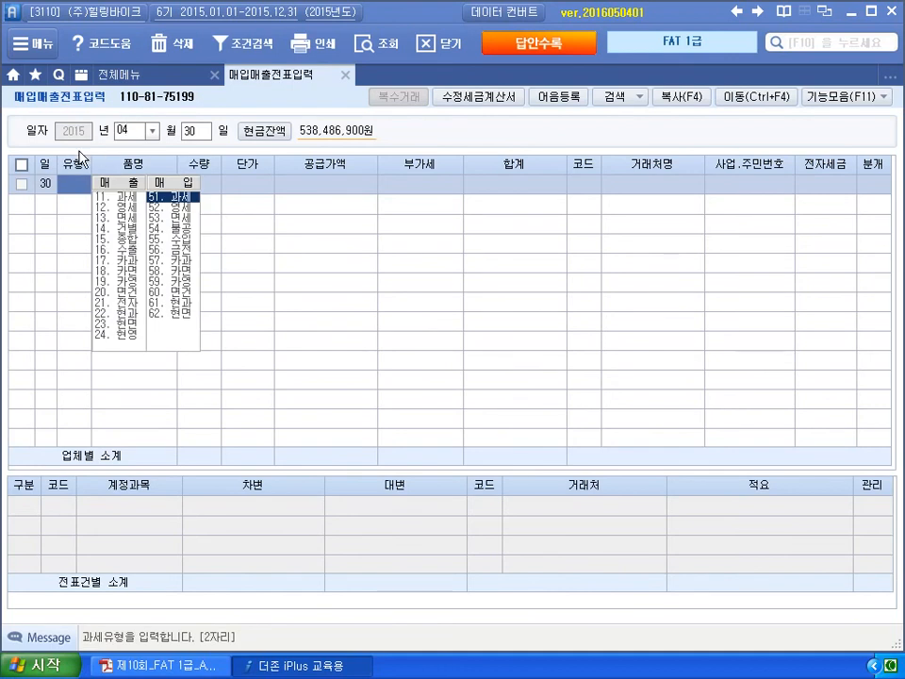
{"action": "type", "text": "54"}
{"action": "key", "text": "Return"}
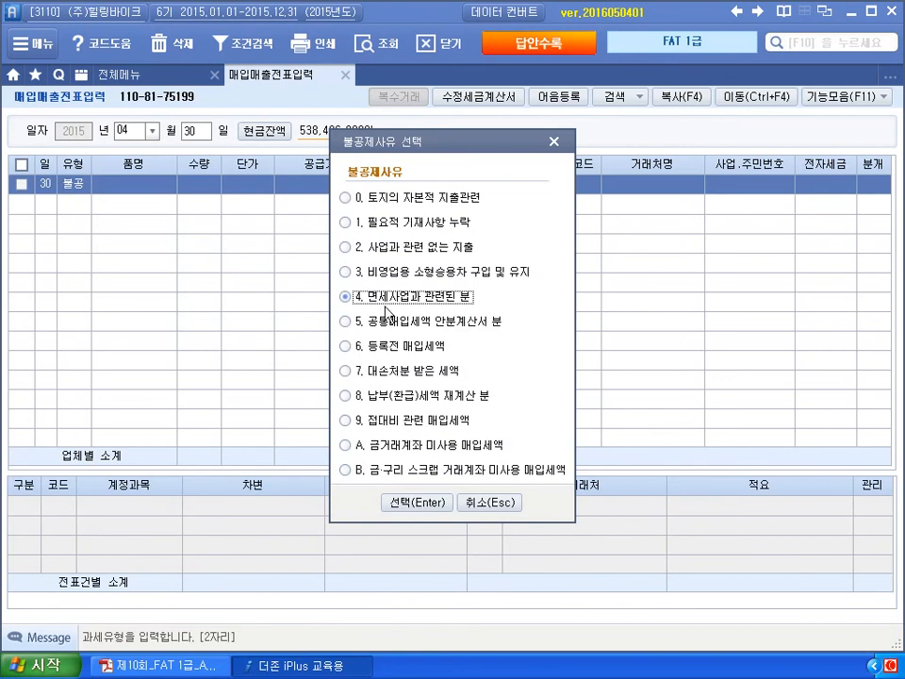
{"action": "left_click", "coordinate": [416, 502]}
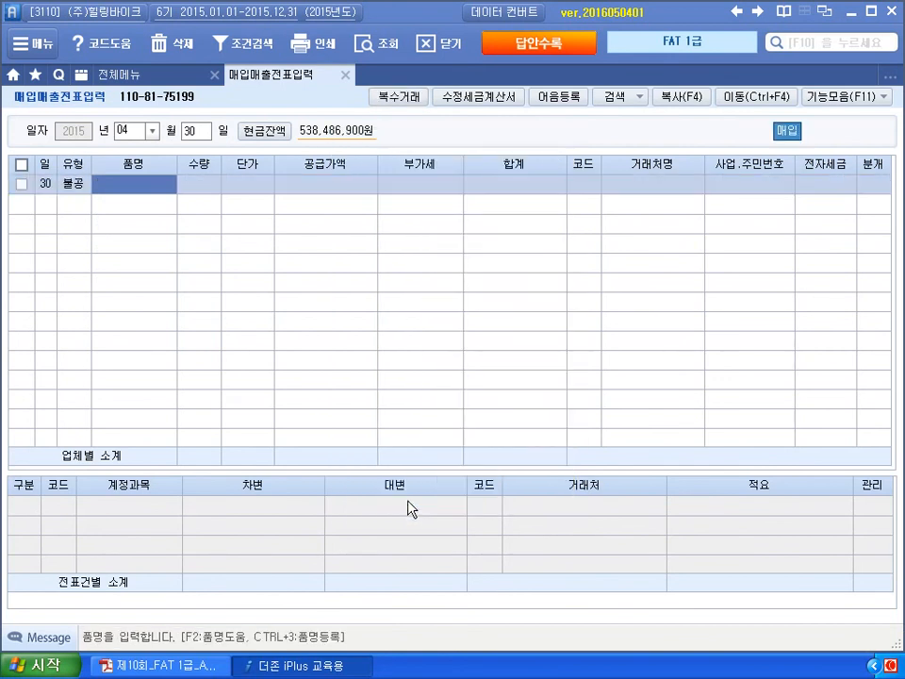
{"action": "type", "text": "디지"}
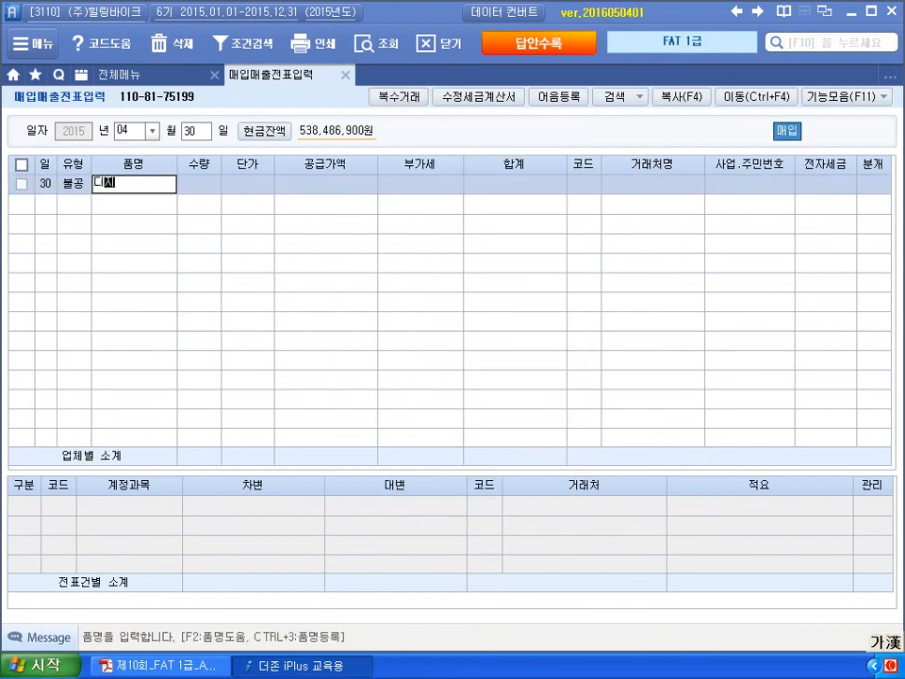
{"action": "type", "text": "털카메라"}
{"action": "key", "text": "Return"}
{"action": "key", "text": "Return"}
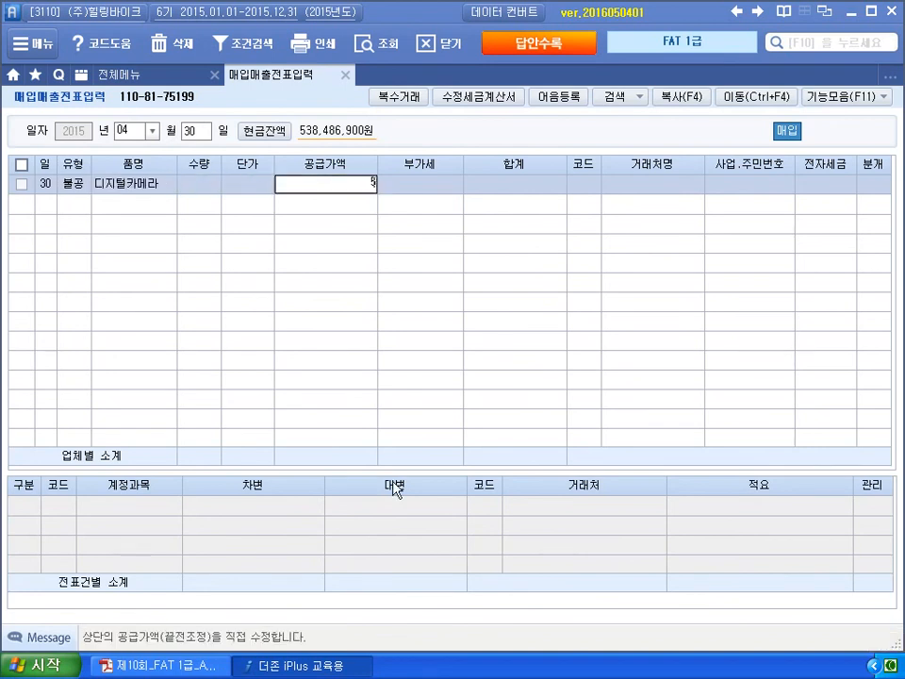
{"action": "type", "text": "500000"}
{"action": "key", "text": "Return"}
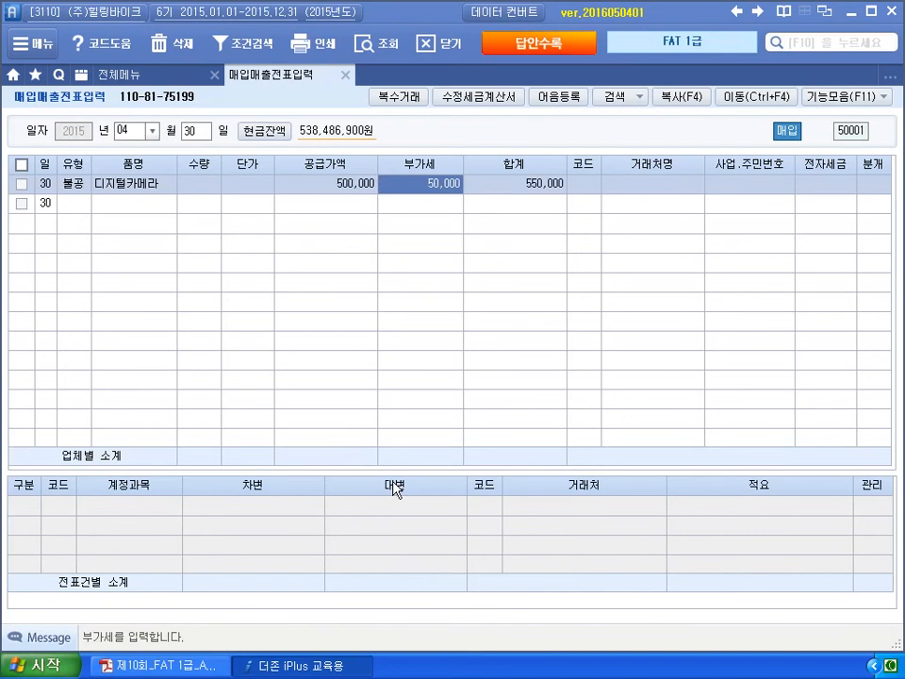
{"action": "key", "text": "Return"}
{"action": "key", "text": "Return"}
{"action": "type", "text": "현우"}
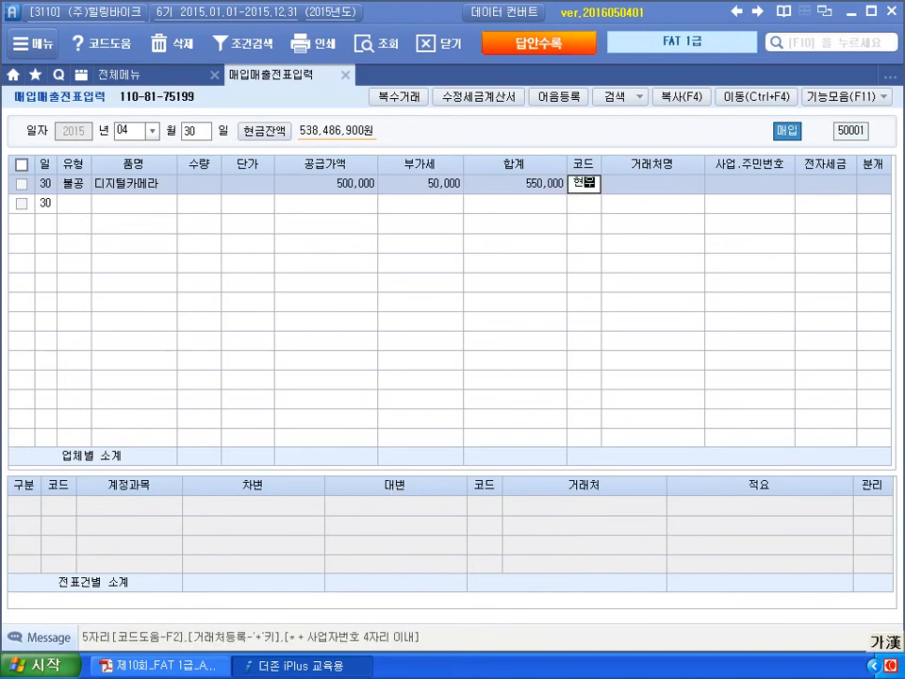
{"action": "key", "text": "Return"}
{"action": "key", "text": "Return"}
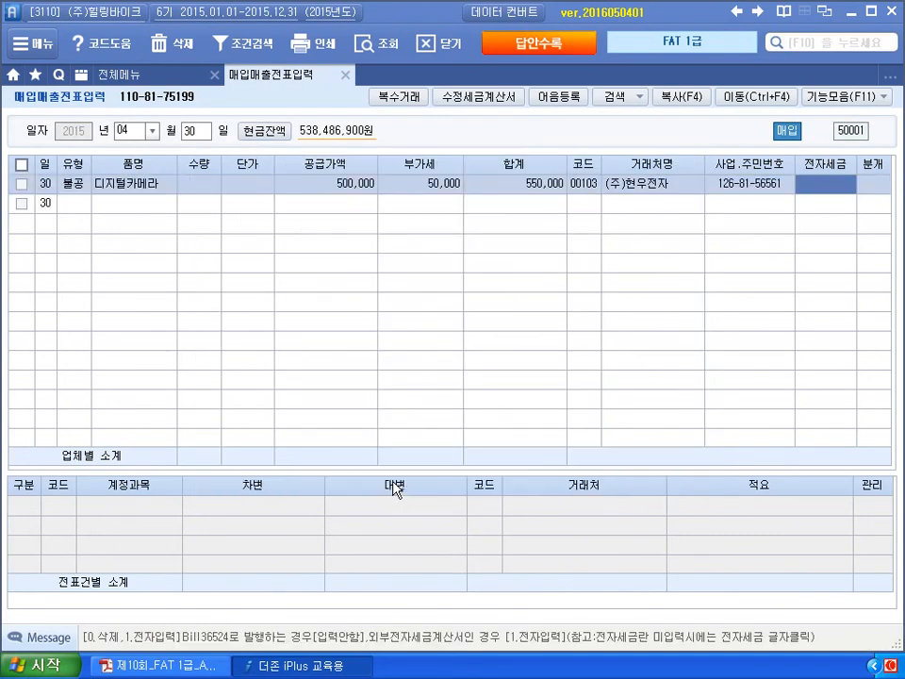
{"action": "type", "text": "1"}
{"action": "key", "text": "Return"}
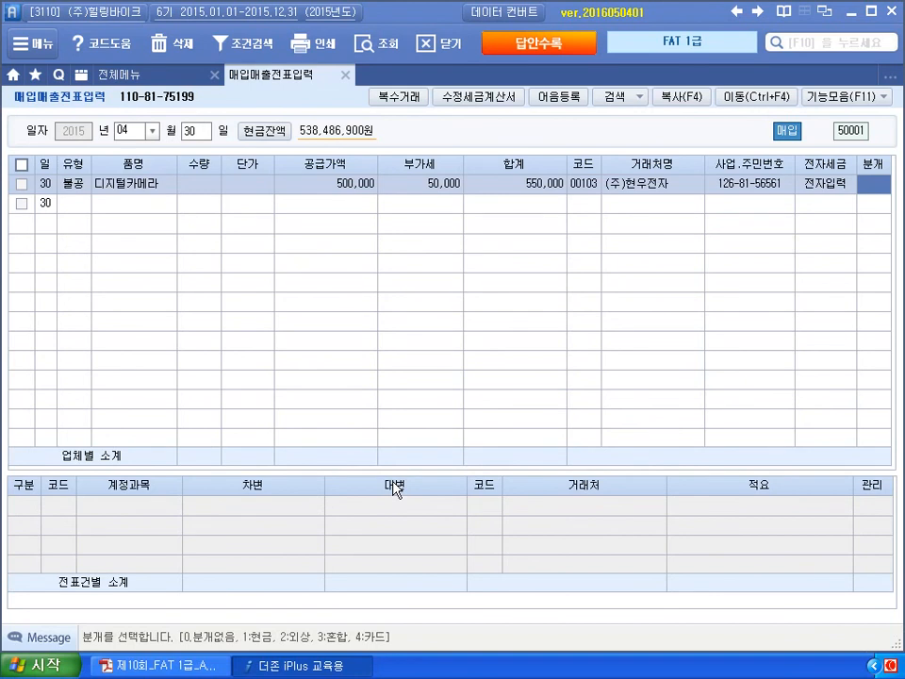
- Journalize as 혼합: debit 212 비품, credit 101 현금 50,000 and 253 미지급금 500,000
{"action": "type", "text": "3"}
{"action": "key", "text": "Return"}
{"action": "key", "text": "Return"}
{"action": "type", "text": "214"}
{"action": "key", "text": "Return"}
{"action": "key", "text": "Return"}
{"action": "type", "text": "4"}
{"action": "key", "text": "Return"}
{"action": "type", "text": "101"}
{"action": "key", "text": "Return"}
{"action": "type", "text": "500000"}
{"action": "key", "text": "Return"}
{"action": "type", "text": "4"}
{"action": "key", "text": "Return"}
{"action": "type", "text": "253"}
{"action": "key", "text": "Return"}
{"action": "type", "text": "500"}
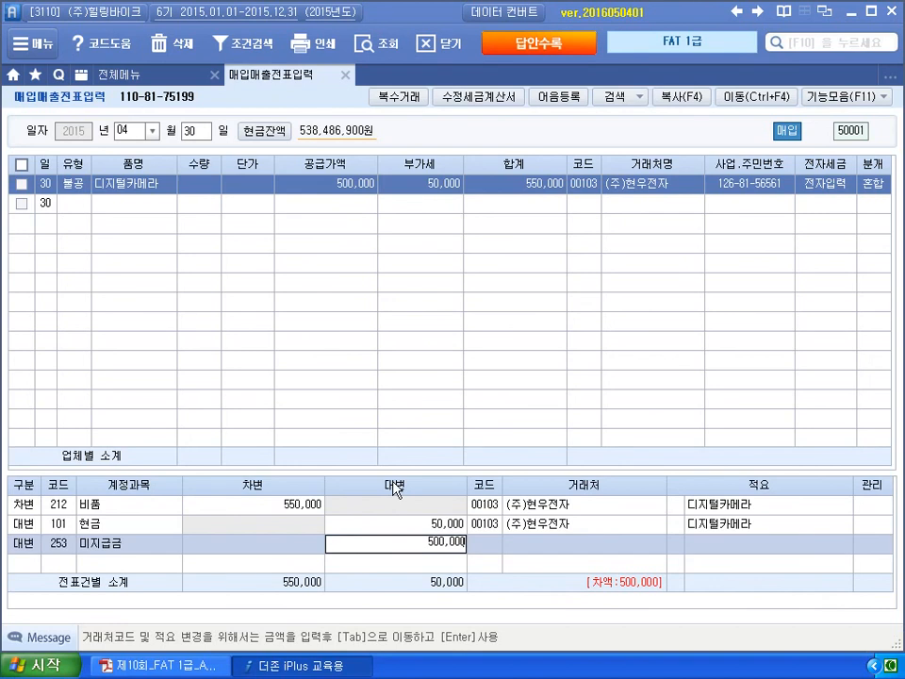
{"action": "key", "text": "Return"}
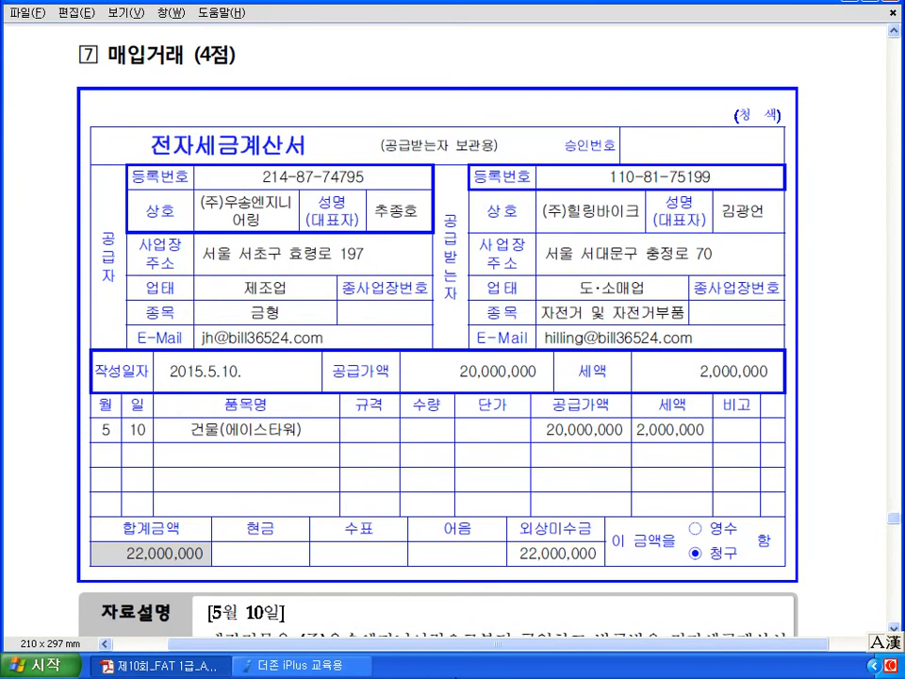
- Ink-mark the invoice date 5.10, item 건물, 전자세금계산서, and write type code 51
{"action": "scroll", "coordinate": [452, 339], "scroll_direction": "down", "scroll_amount": 6}
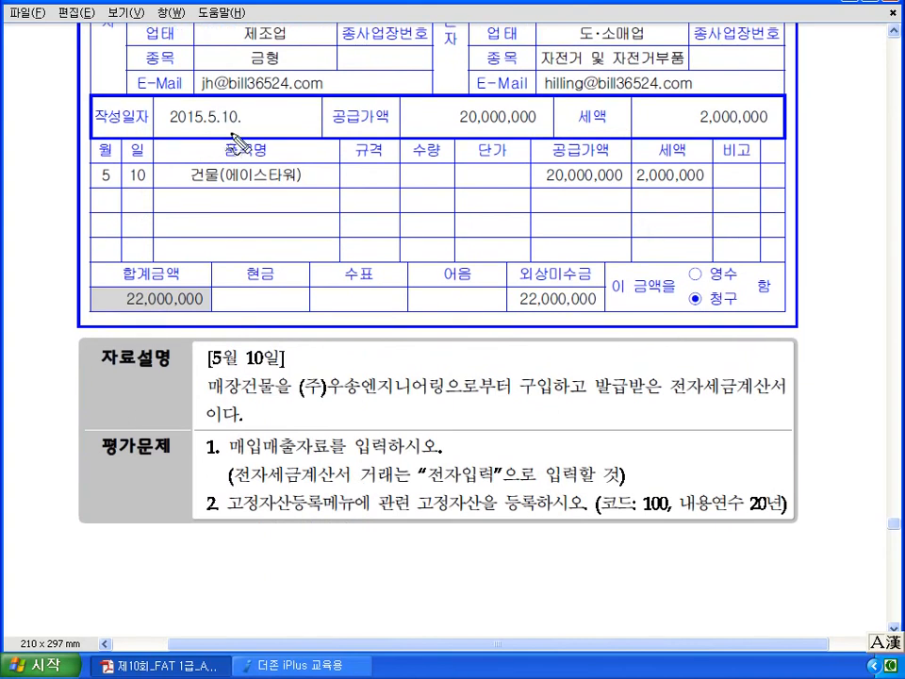
{"action": "left_click_drag", "start_coordinate": [241, 129], "coordinate": [217, 98]}
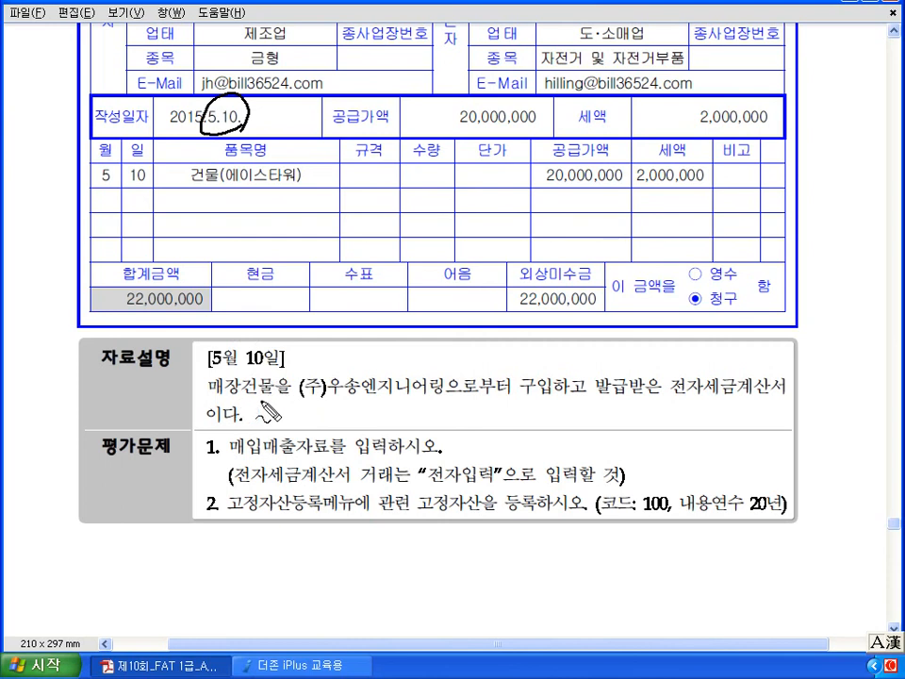
{"action": "mouse_move", "coordinate": [283, 402]}
{"action": "left_mouse_down"}
{"action": "mouse_move", "coordinate": [242, 398]}
{"action": "mouse_move", "coordinate": [279, 399]}
{"action": "left_mouse_up"}
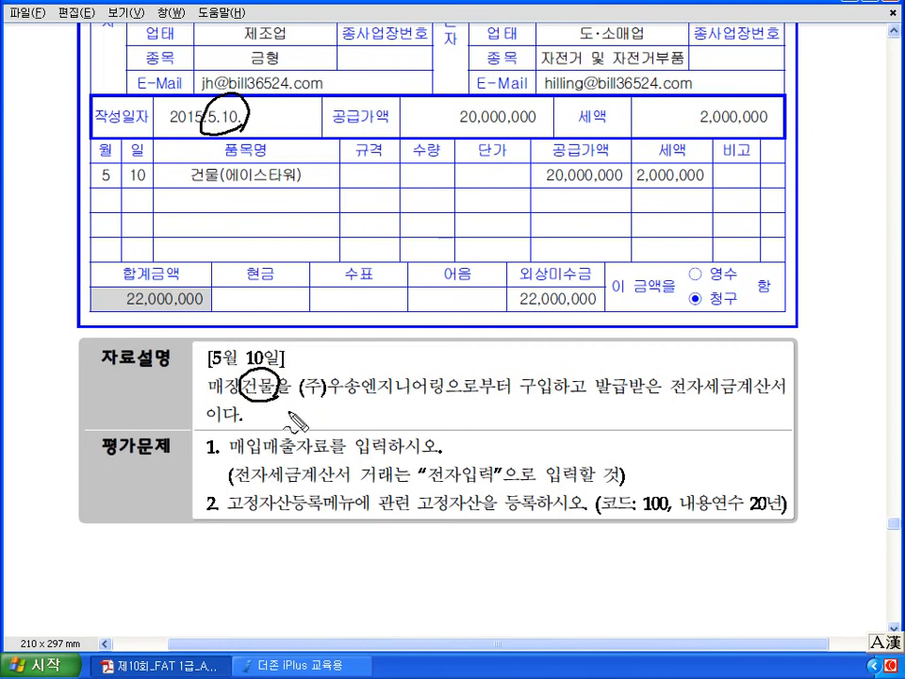
{"action": "mouse_move", "coordinate": [673, 399]}
{"action": "left_mouse_down"}
{"action": "mouse_move", "coordinate": [728, 414]}
{"action": "mouse_move", "coordinate": [784, 406]}
{"action": "left_mouse_up"}
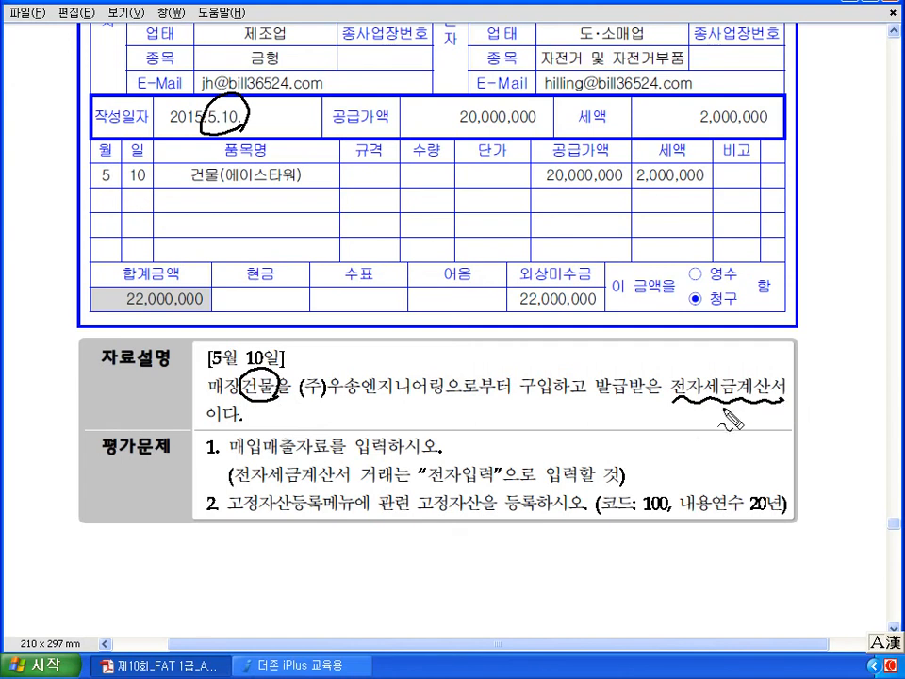
{"action": "mouse_move", "coordinate": [579, 328]}
{"action": "left_mouse_down"}
{"action": "mouse_move", "coordinate": [580, 360]}
{"action": "mouse_move", "coordinate": [597, 339]}
{"action": "left_mouse_up"}
{"action": "mouse_move", "coordinate": [601, 328]}
{"action": "left_mouse_down"}
{"action": "mouse_move", "coordinate": [601, 365]}
{"action": "mouse_move", "coordinate": [650, 345]}
{"action": "mouse_move", "coordinate": [673, 352]}
{"action": "mouse_move", "coordinate": [665, 362]}
{"action": "left_mouse_up"}
- Mark 전자입력, 고정자산등록, asset code 100 and 20-year life, and write the 정액 note
{"action": "mouse_move", "coordinate": [483, 452]}
{"action": "left_mouse_down"}
{"action": "mouse_move", "coordinate": [451, 445]}
{"action": "mouse_move", "coordinate": [488, 492]}
{"action": "left_mouse_up"}
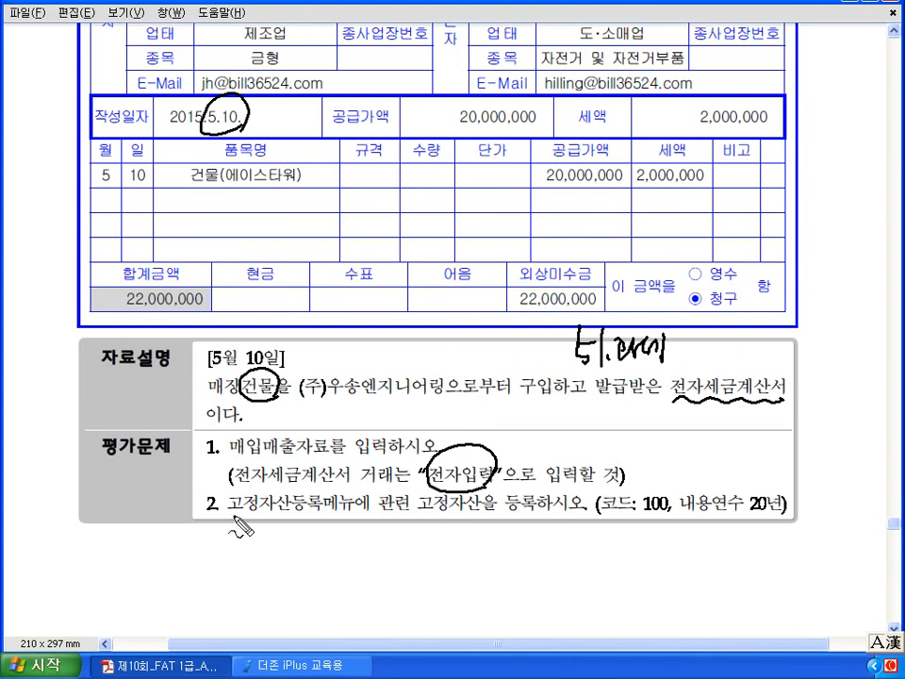
{"action": "left_click_drag", "start_coordinate": [227, 490], "coordinate": [228, 519]}
{"action": "left_click_drag", "start_coordinate": [316, 492], "coordinate": [321, 521]}
{"action": "left_click_drag", "start_coordinate": [413, 517], "coordinate": [477, 519]}
{"action": "left_click_drag", "start_coordinate": [660, 484], "coordinate": [671, 514]}
{"action": "left_click_drag", "start_coordinate": [746, 507], "coordinate": [777, 524]}
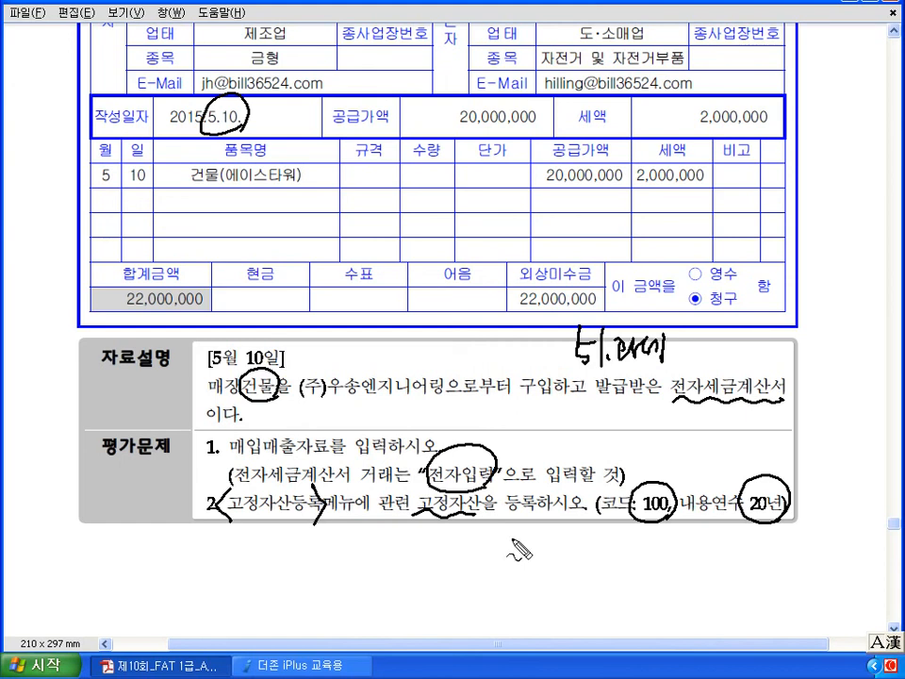
{"action": "mouse_move", "coordinate": [524, 549]}
{"action": "left_mouse_down"}
{"action": "mouse_move", "coordinate": [509, 538]}
{"action": "mouse_move", "coordinate": [528, 551]}
{"action": "mouse_move", "coordinate": [549, 537]}
{"action": "mouse_move", "coordinate": [604, 538]}
{"action": "mouse_move", "coordinate": [611, 518]}
{"action": "left_mouse_up"}
{"action": "mouse_move", "coordinate": [611, 517]}
{"action": "left_mouse_down"}
{"action": "mouse_move", "coordinate": [601, 527]}
{"action": "mouse_move", "coordinate": [618, 527]}
{"action": "left_mouse_up"}
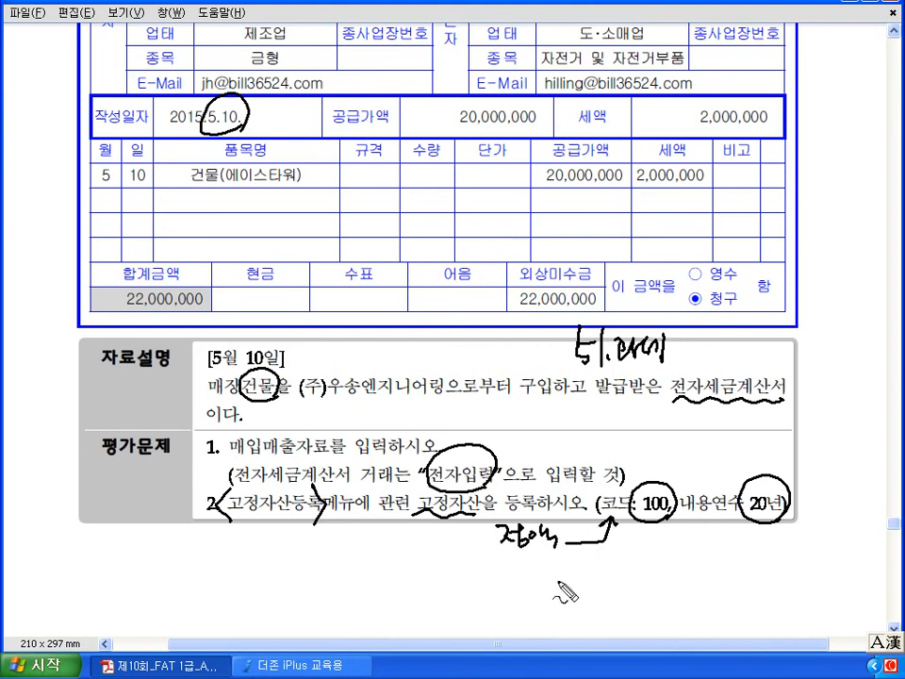
{"action": "key", "text": "alt+Tab"}
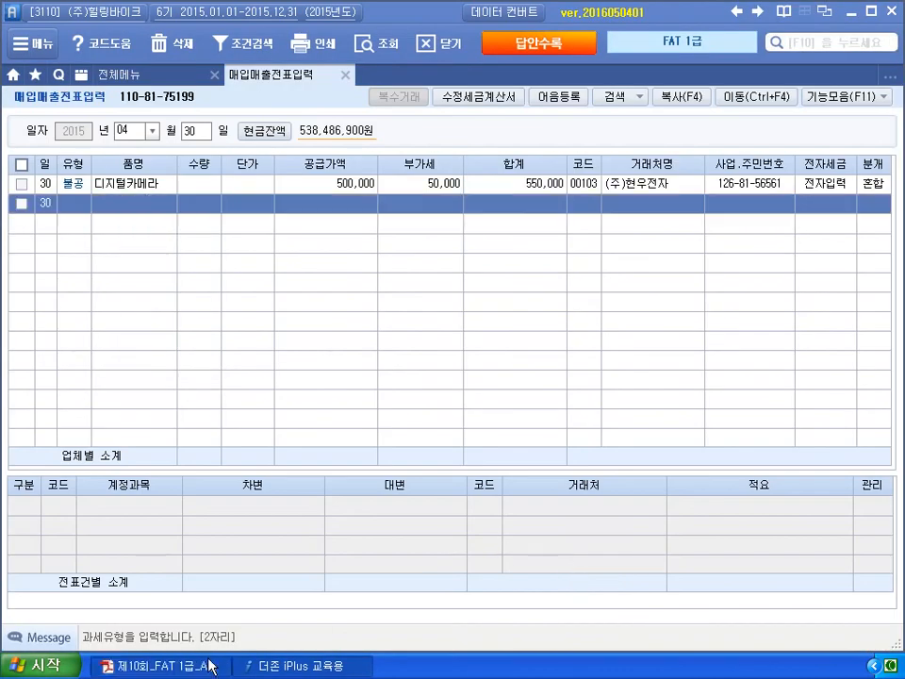
- Start a May 10 voucher row with tax type 51 (과세 purchase)
{"action": "left_click", "coordinate": [222, 667]}
{"action": "scroll", "coordinate": [350, 528], "scroll_direction": "up", "scroll_amount": 4}
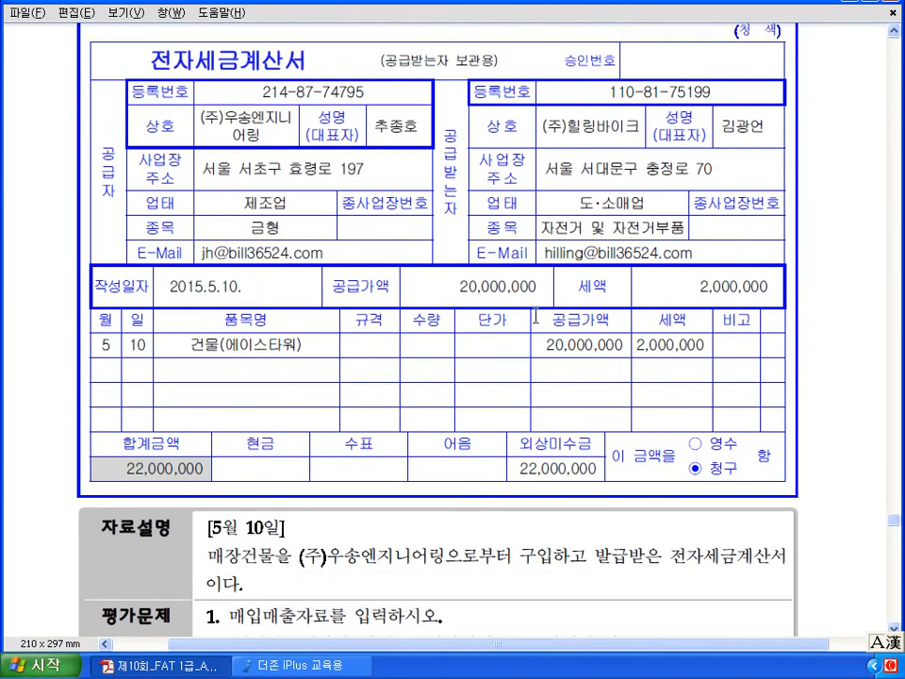
{"action": "left_click", "coordinate": [330, 672]}
{"action": "left_click", "coordinate": [123, 131]}
{"action": "type", "text": "05"}
{"action": "key", "text": "Return"}
{"action": "type", "text": "10"}
{"action": "key", "text": "Return"}
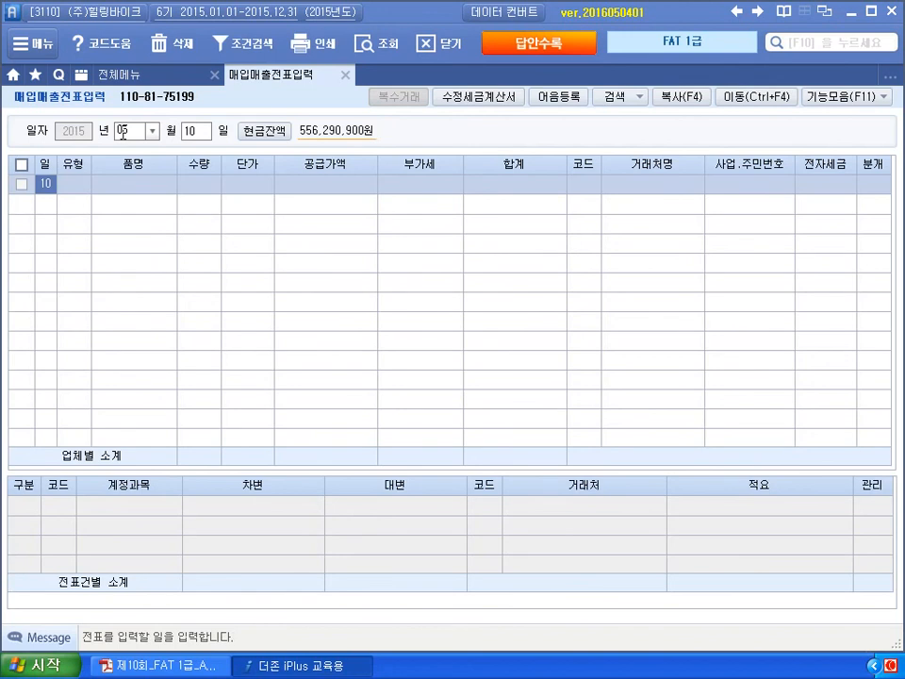
{"action": "key", "text": "Return"}
{"action": "type", "text": "51"}
{"action": "key", "text": "Return"}
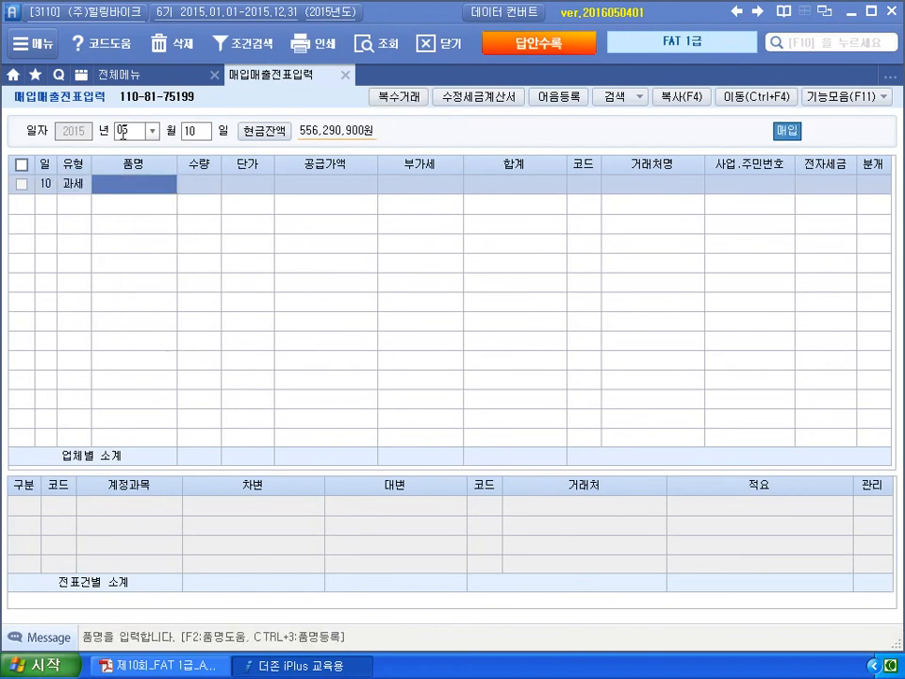
- Enter item 건물, supply value 20,000,000, partner (주)우송엔지니어링, and 전자입력 1
{"action": "type", "text": "건물"}
{"action": "key", "text": "Return"}
{"action": "key", "text": "Return"}
{"action": "key", "text": "Return"}
{"action": "type", "text": "20000000"}
{"action": "key", "text": "Return"}
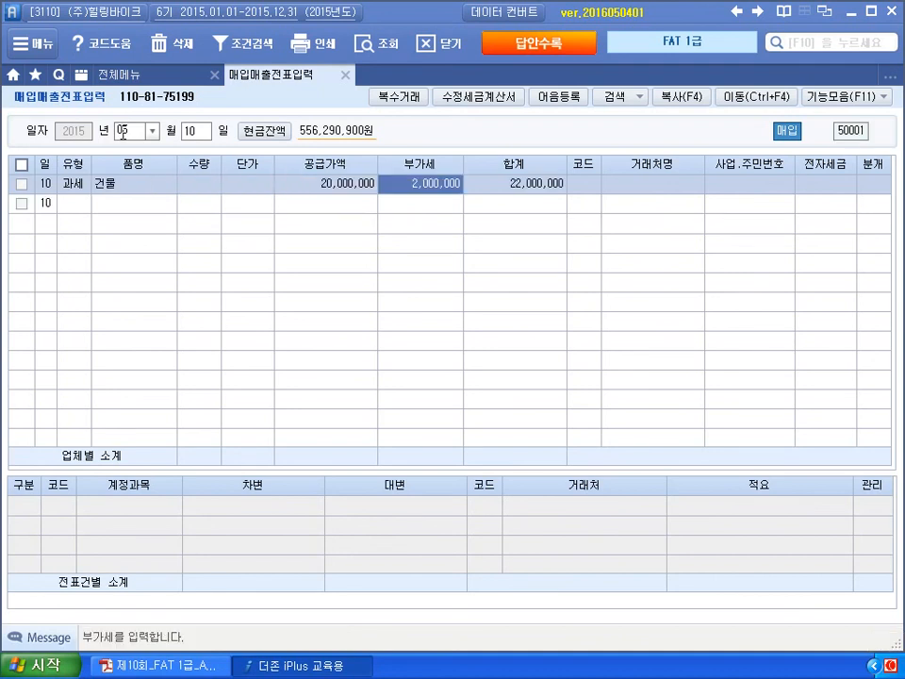
{"action": "key", "text": "Return"}
{"action": "type", "text": "우송"}
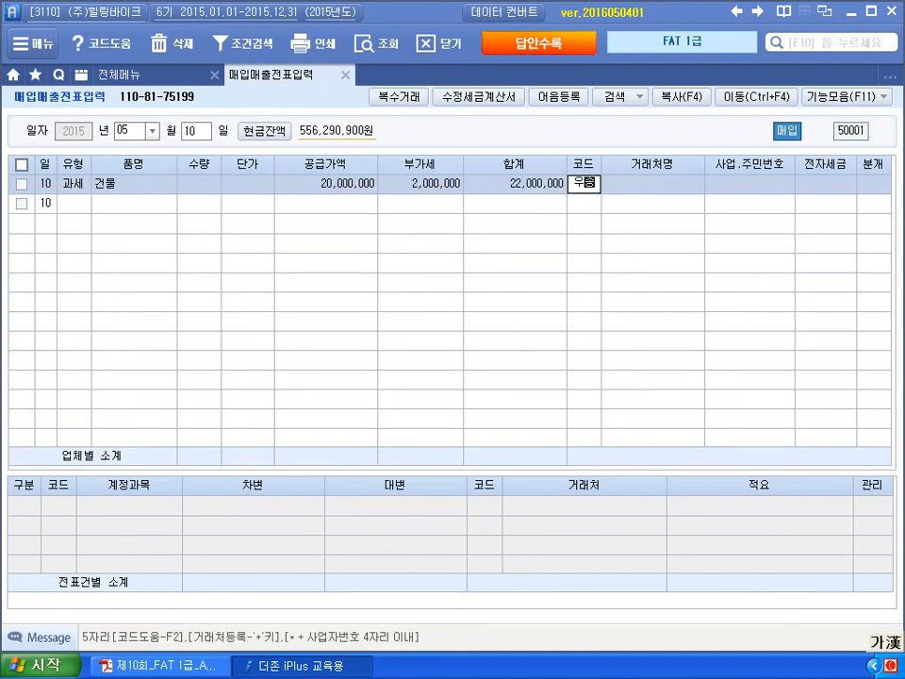
{"action": "key", "text": "Return"}
{"action": "key", "text": "Return"}
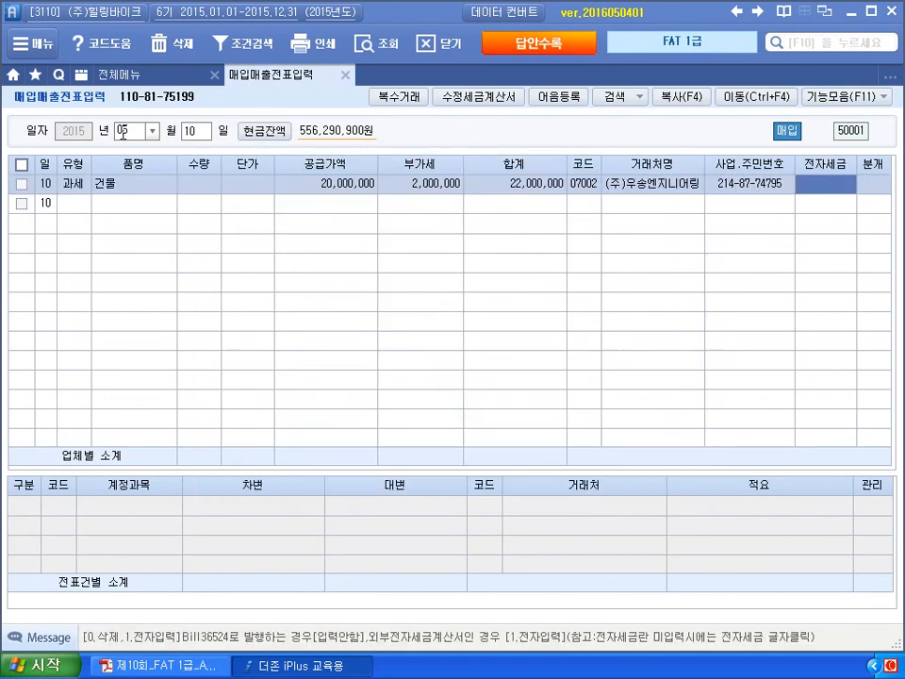
{"action": "type", "text": "1"}
{"action": "key", "text": "Return"}
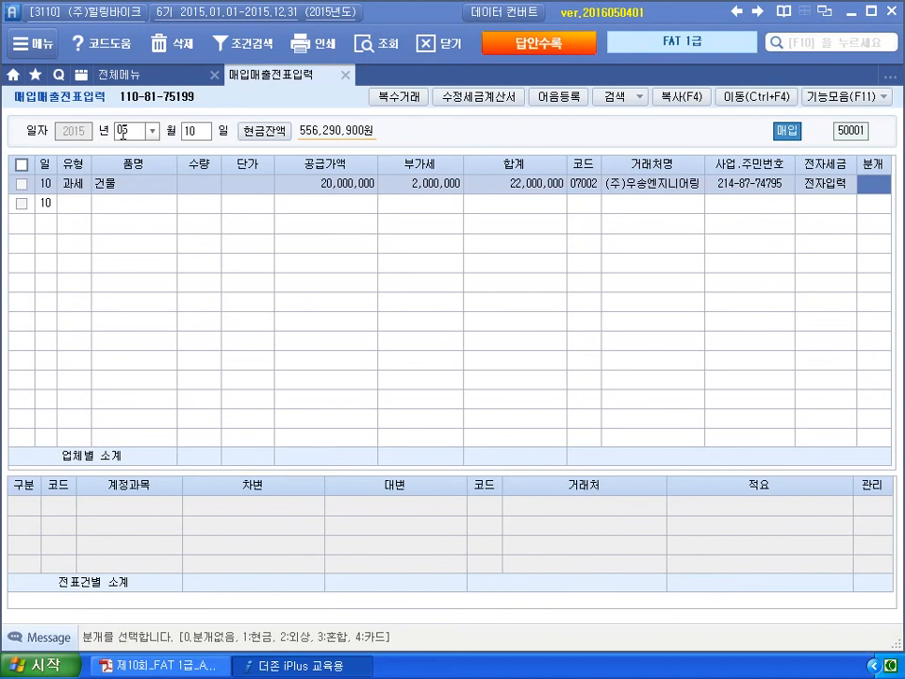
- Journalize as 혼합: debit 202 건물, credit 253 미지급금 22,000,000
{"action": "type", "text": "3"}
{"action": "key", "text": "Return"}
{"action": "key", "text": "Return"}
{"action": "type", "text": "202"}
{"action": "key", "text": "Return"}
{"action": "type", "text": "4253"}
{"action": "key", "text": "Return"}
{"action": "type", "text": "22000000"}
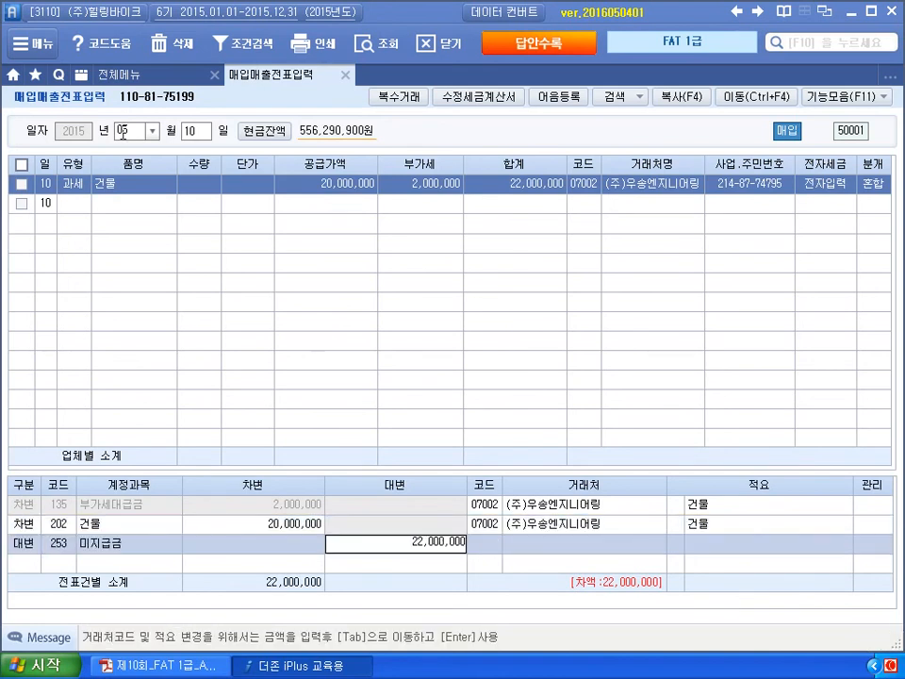
{"action": "key", "text": "Return"}
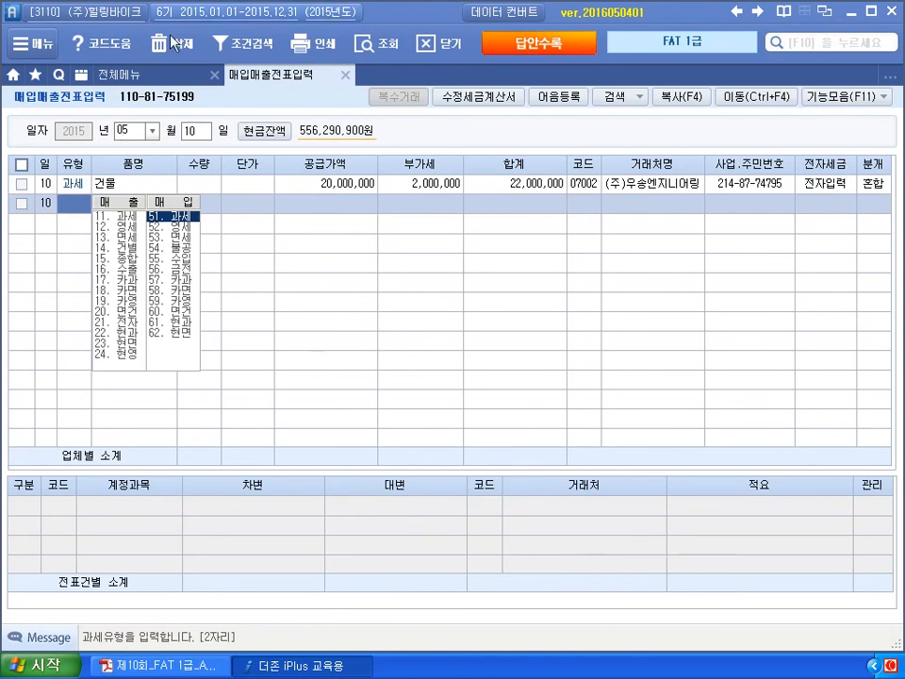
- Switch to the fixed asset register (고정자산등록) and select account 202 건물
{"action": "left_click", "coordinate": [345, 74]}
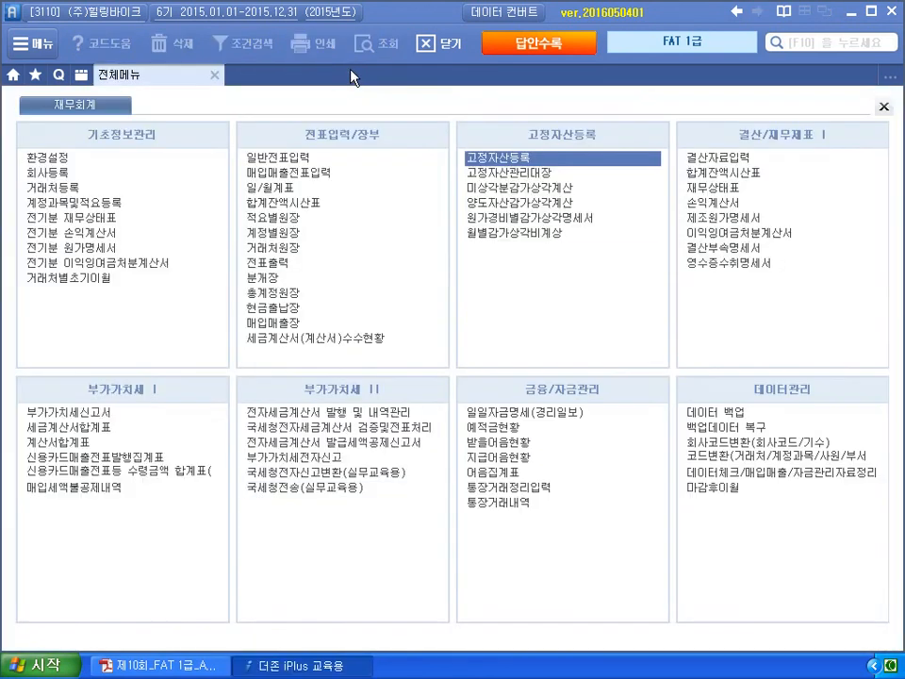
{"action": "left_click", "coordinate": [469, 157]}
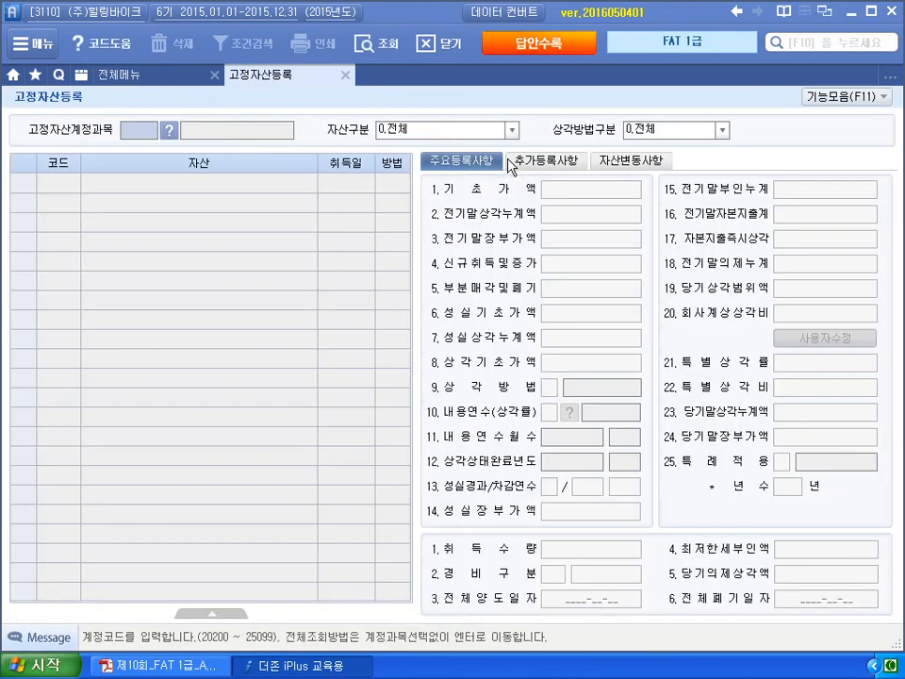
{"action": "type", "text": "202"}
{"action": "key", "text": "Return"}
{"action": "left_click", "coordinate": [169, 134]}
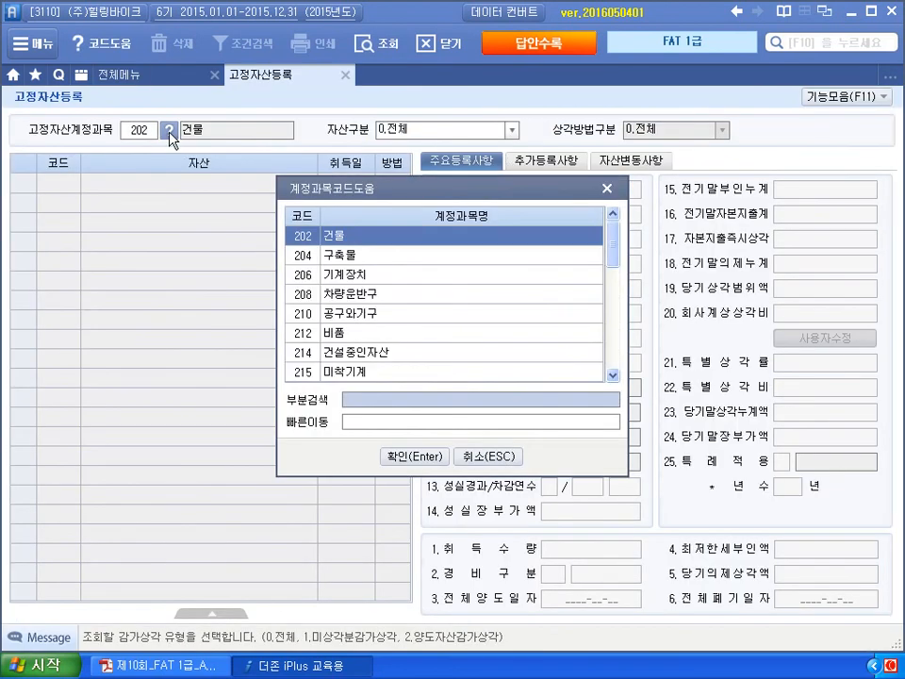
{"action": "left_click", "coordinate": [412, 458]}
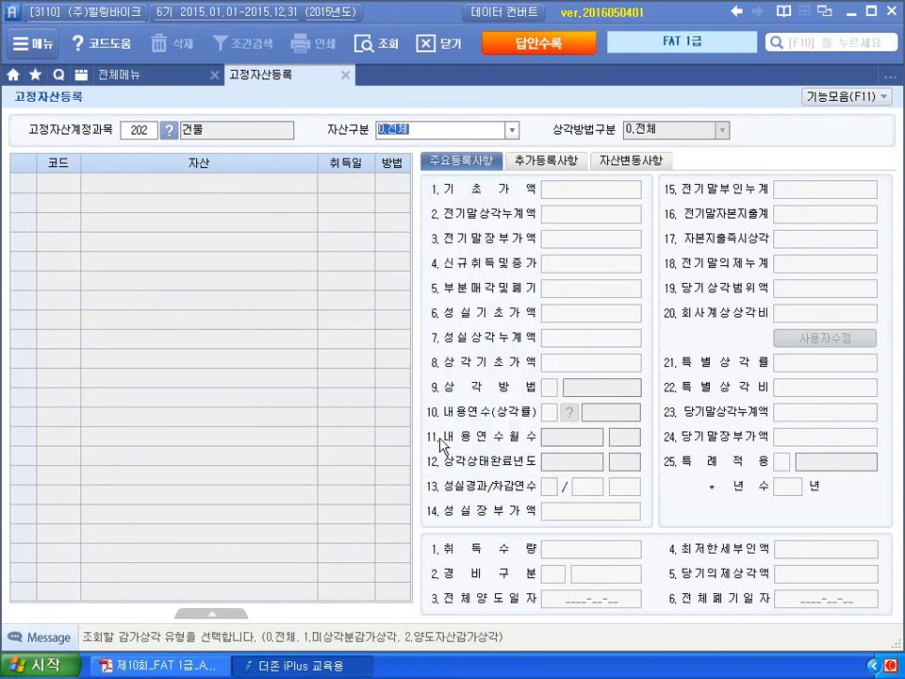
{"action": "key", "text": "Return"}
- Add asset 000100 named 건물 with acquisition date 2015-05-10
{"action": "type", "text": "100"}
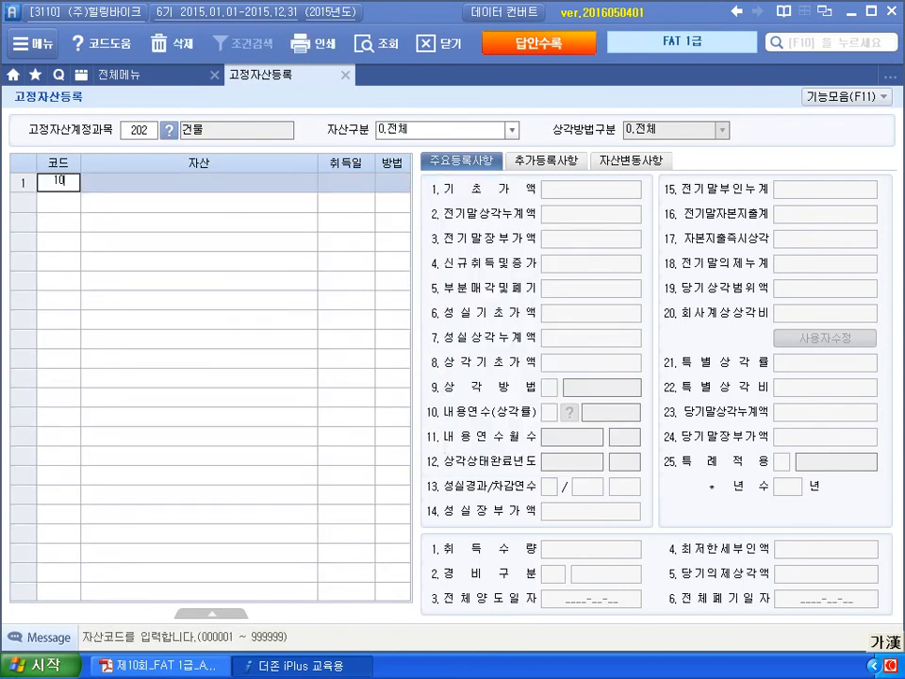
{"action": "key", "text": "Return"}
{"action": "type", "text": "건물"}
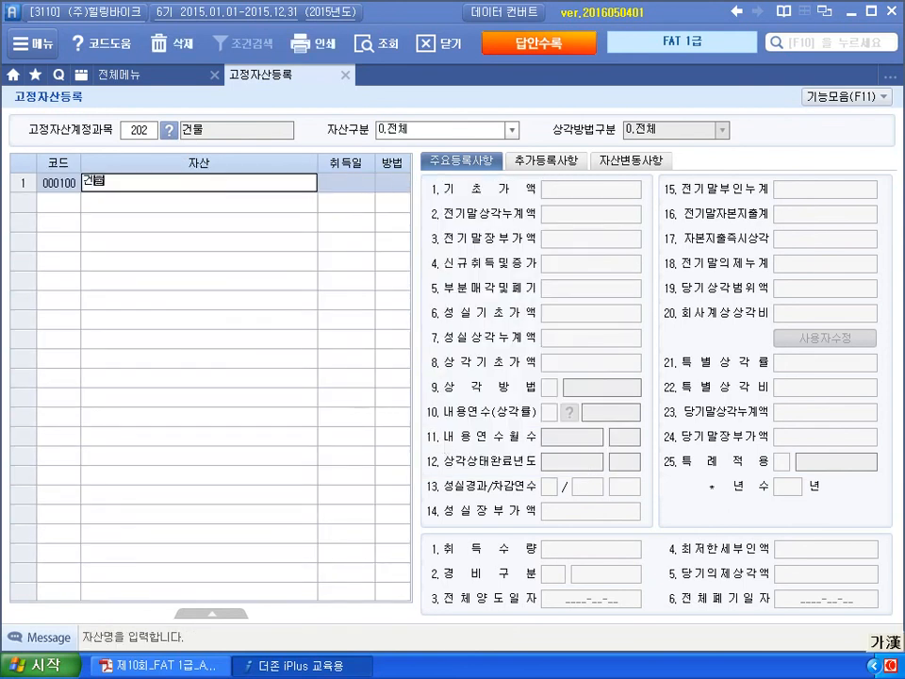
{"action": "key", "text": "Return"}
{"action": "type", "text": "2"}
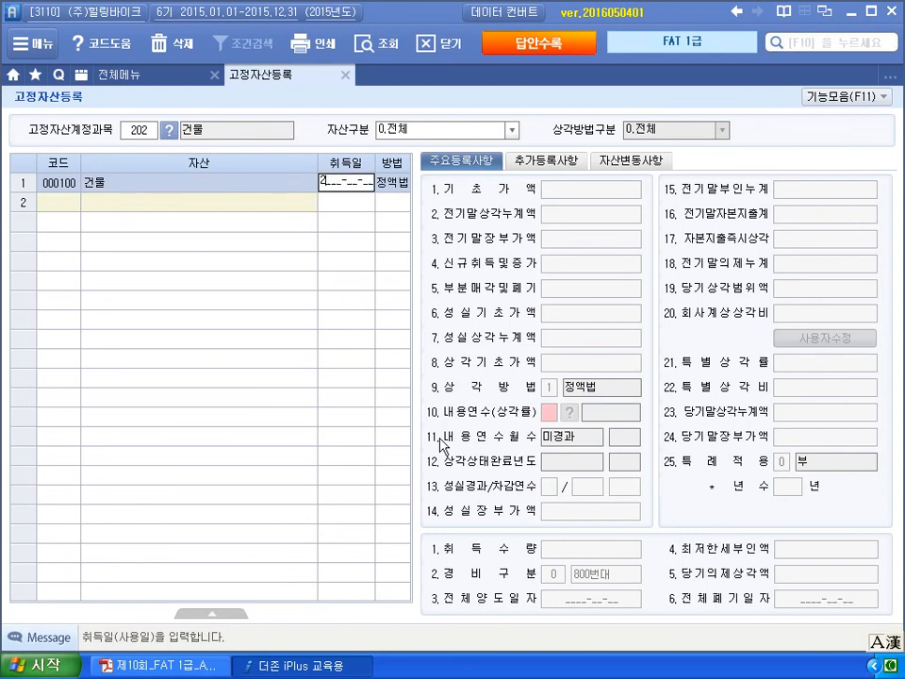
{"action": "type", "text": "015-05-10"}
{"action": "key", "text": "Return"}
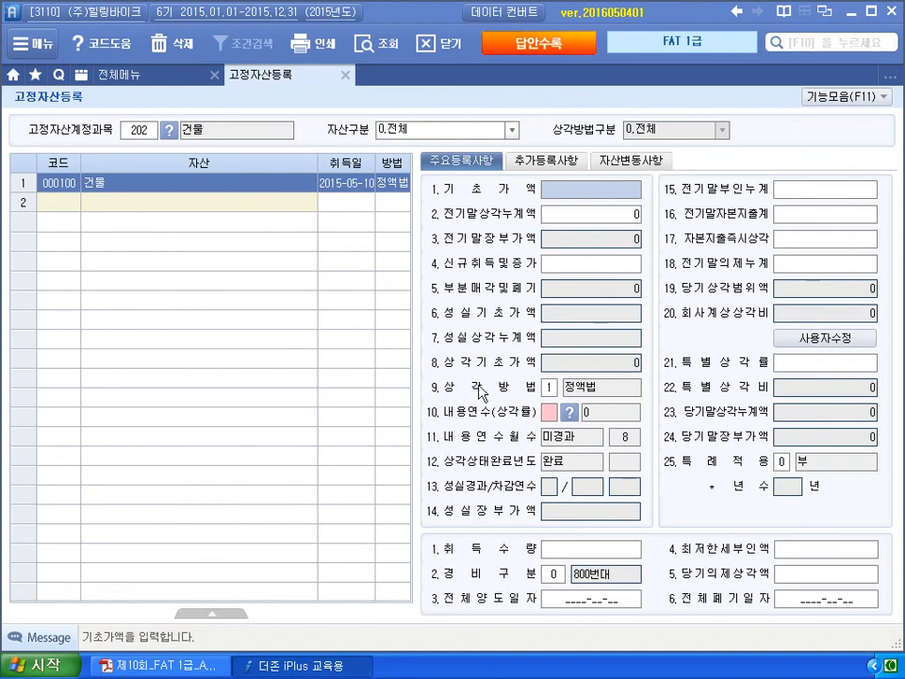
{"action": "left_click", "coordinate": [399, 184]}
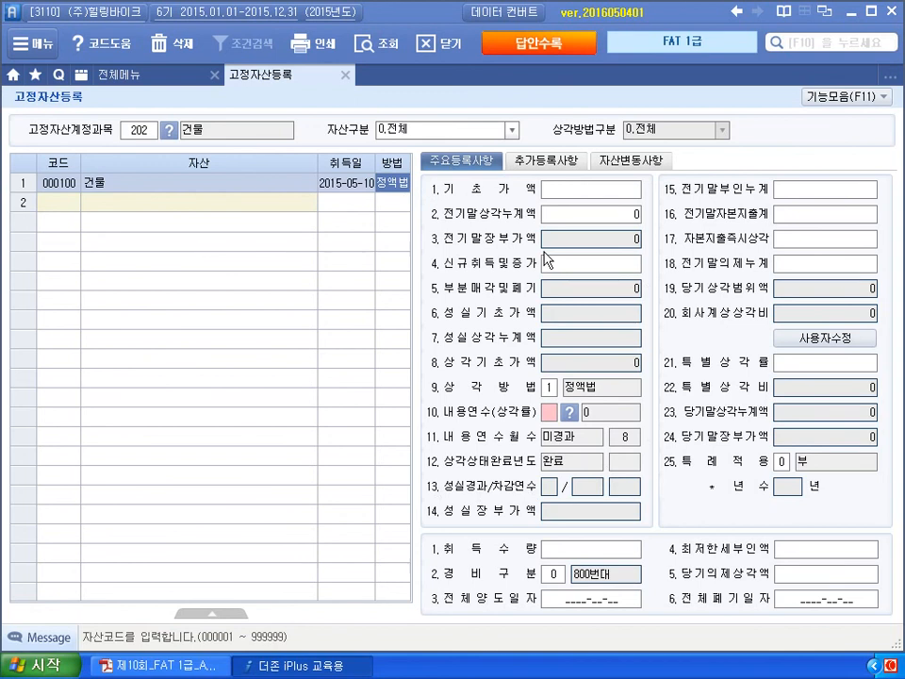
- Enter 20,000,000 as the building's new acquisition amount, correcting the initial 10,000,000
{"action": "left_click", "coordinate": [593, 195]}
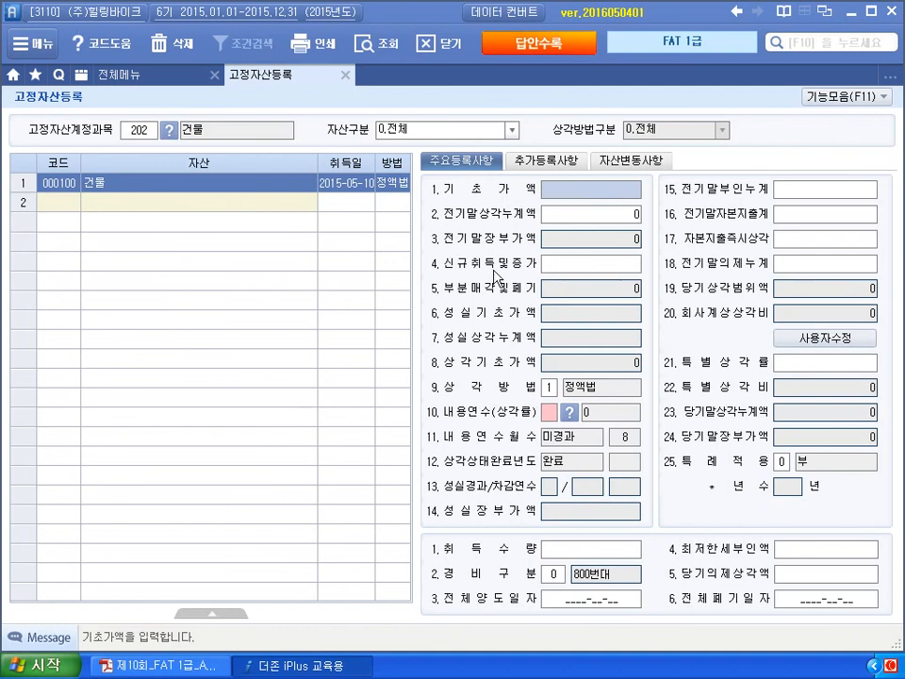
{"action": "left_click", "coordinate": [580, 266]}
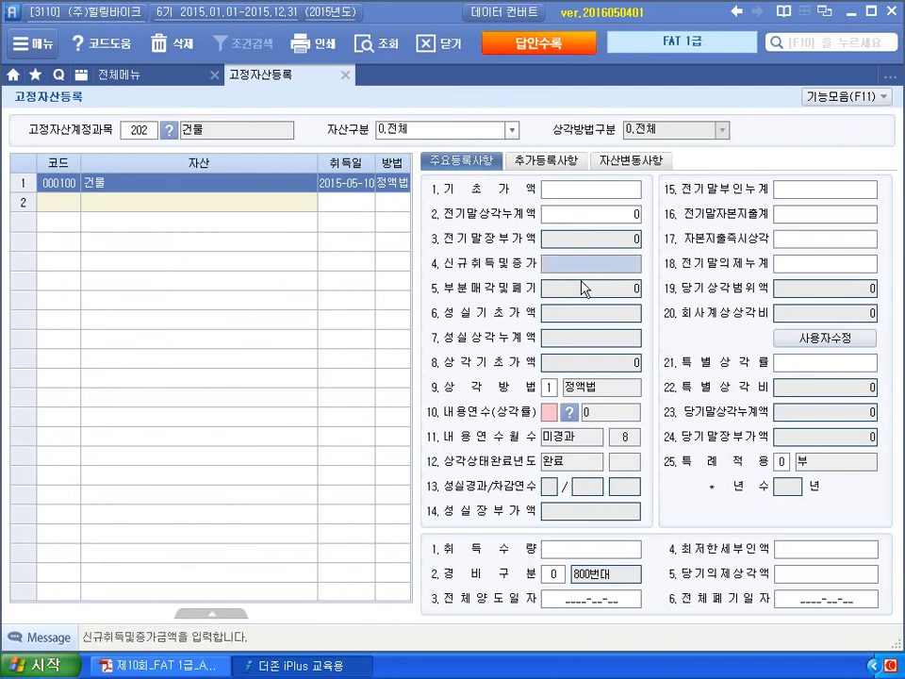
{"action": "type", "text": "10000000"}
{"action": "key", "text": "Return"}
{"action": "key", "text": "Up"}
{"action": "type", "text": "20000000"}
{"action": "key", "text": "Return"}
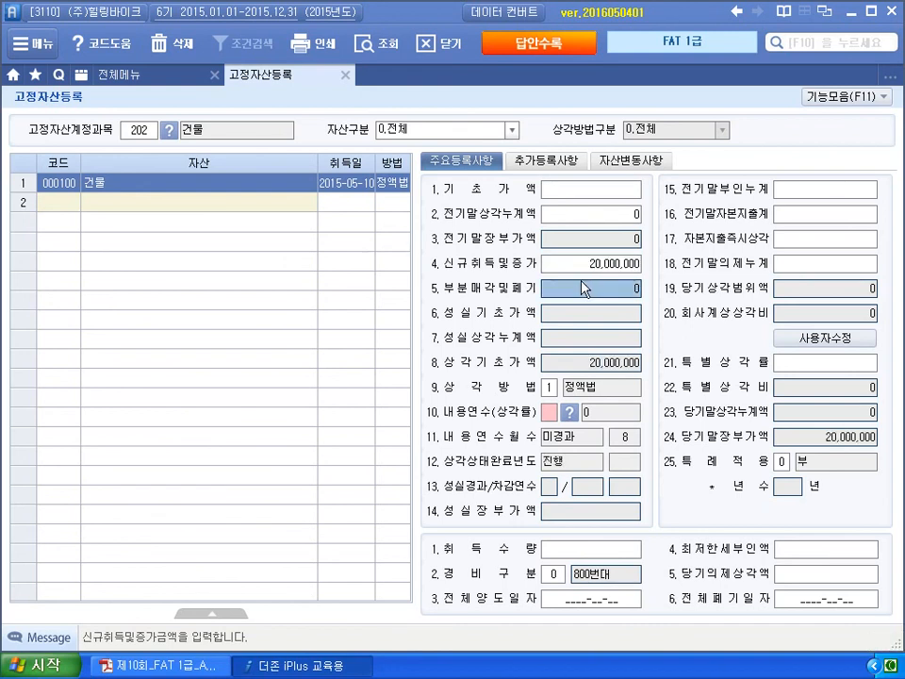
{"action": "left_click", "coordinate": [593, 268]}
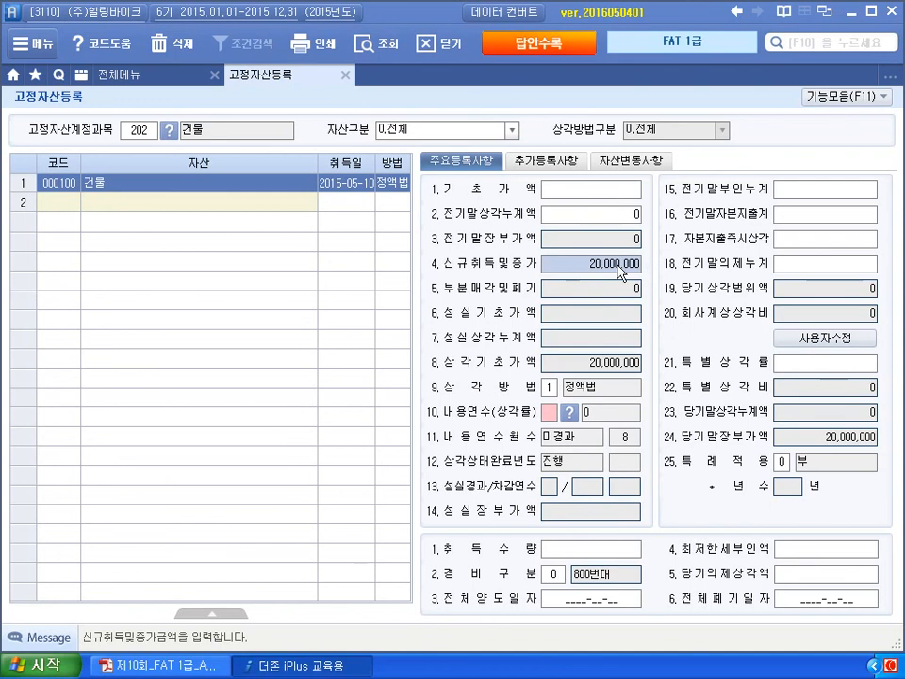
- Keep straight-line depreciation with a 20-year useful life (666,666) and close the registration screen
{"action": "left_click", "coordinate": [549, 388]}
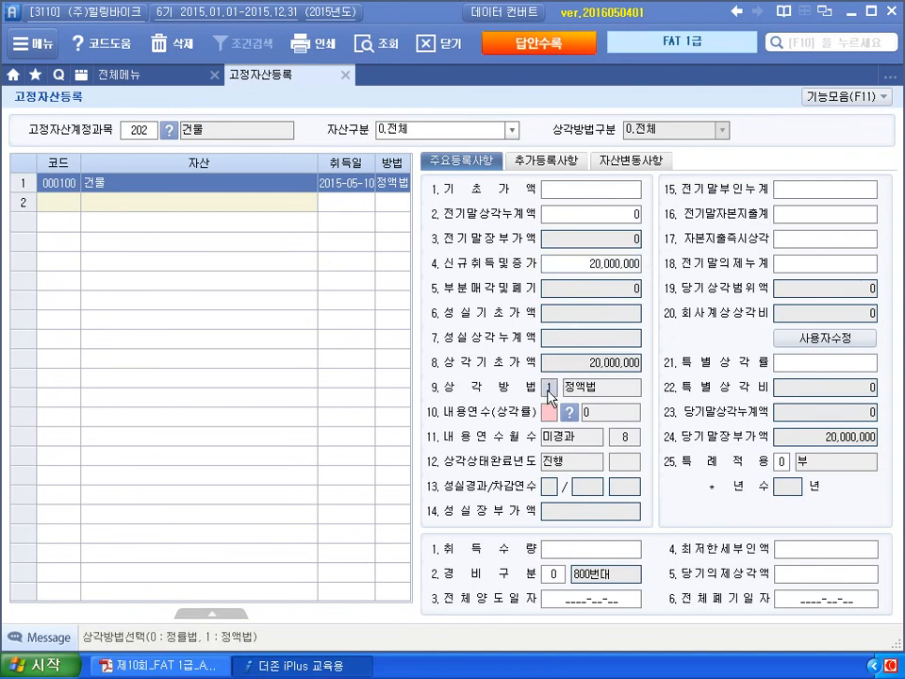
{"action": "key", "text": "Return"}
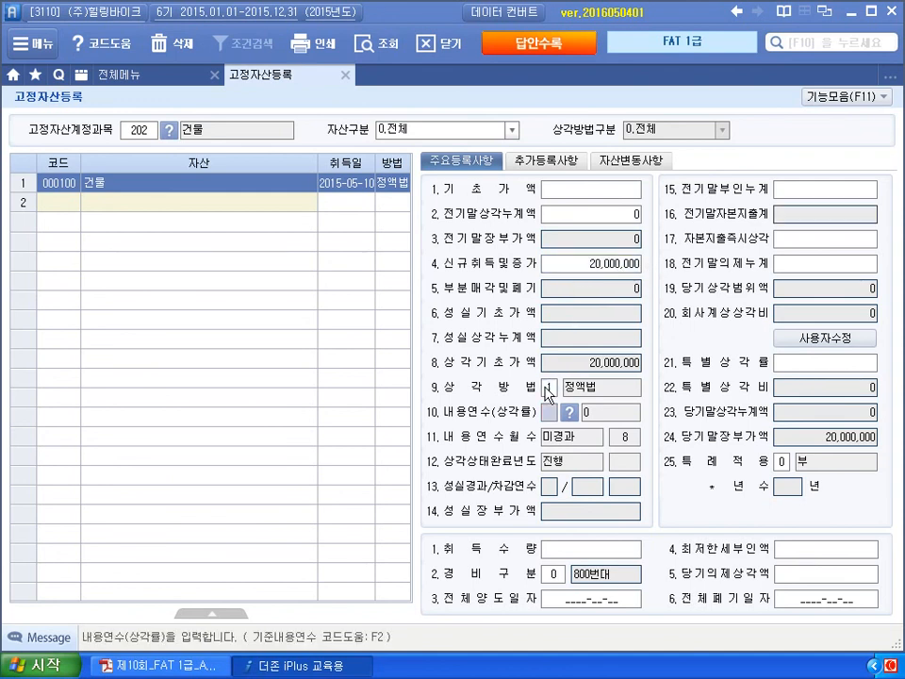
{"action": "left_click", "coordinate": [545, 388]}
{"action": "key", "text": "Return"}
{"action": "type", "text": "20"}
{"action": "key", "text": "Return"}
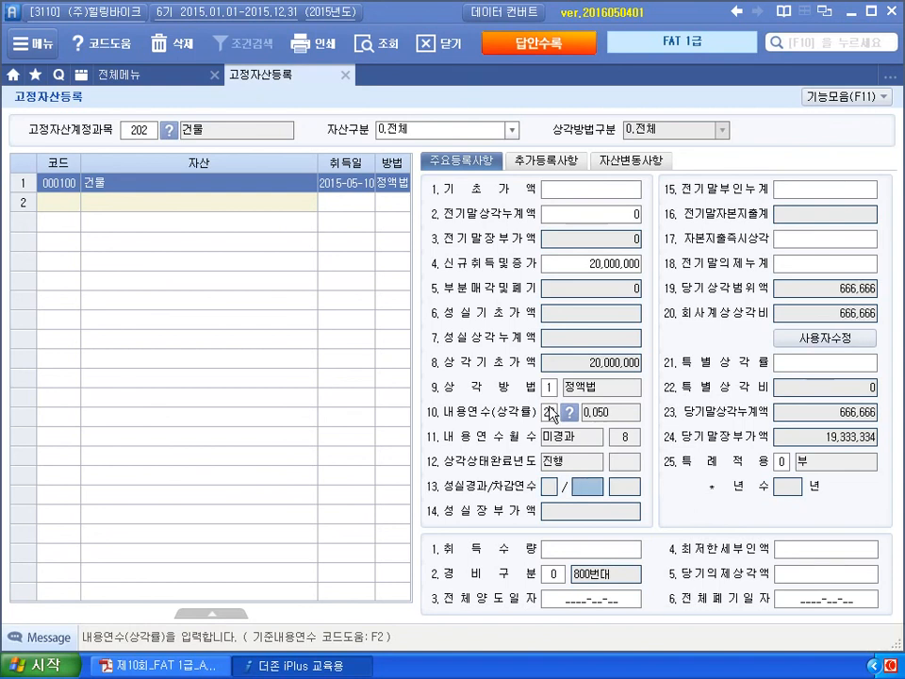
{"action": "key", "text": "Return"}
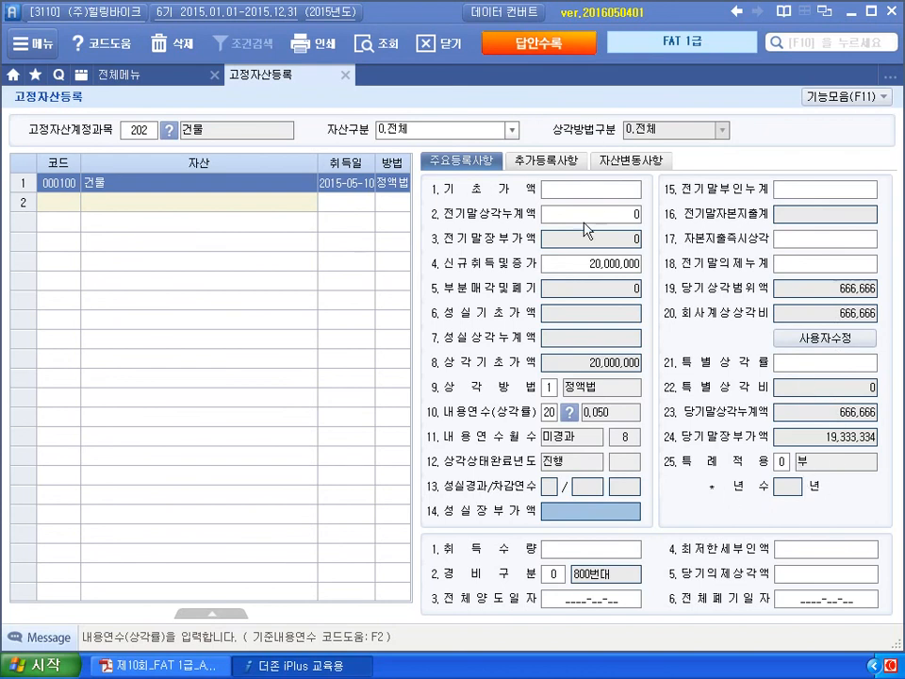
{"action": "left_click", "coordinate": [344, 77]}
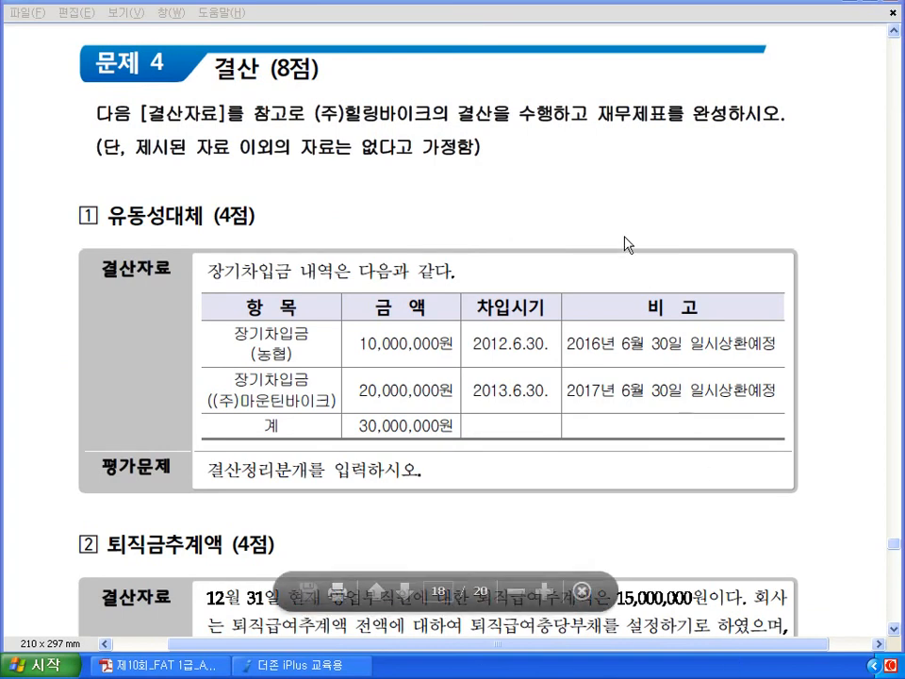
{"action": "scroll", "coordinate": [602, 209], "scroll_direction": "down", "scroll_amount": 3}
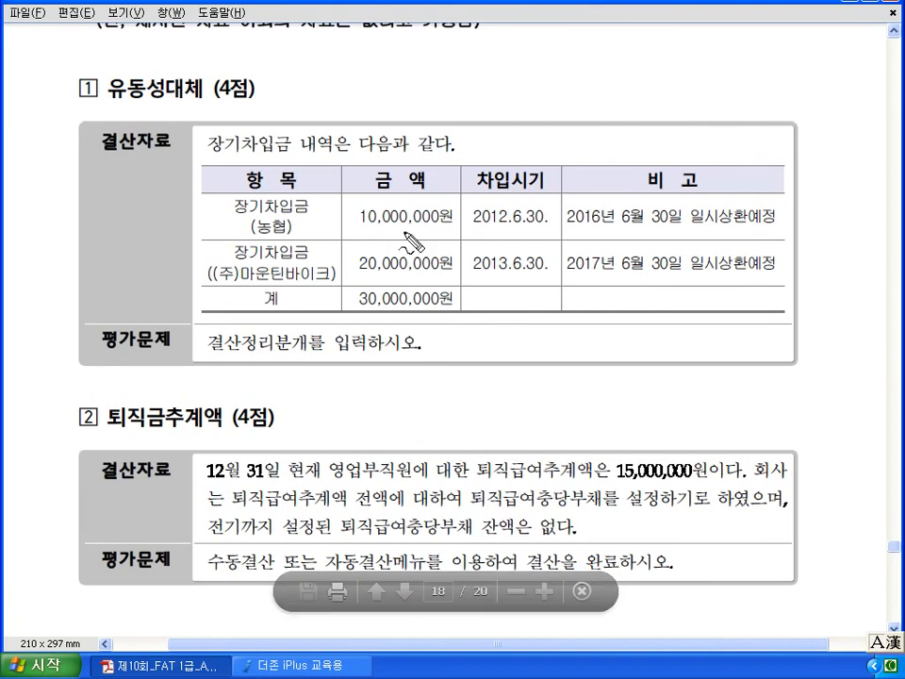
{"action": "left_click_drag", "start_coordinate": [222, 205], "coordinate": [217, 256]}
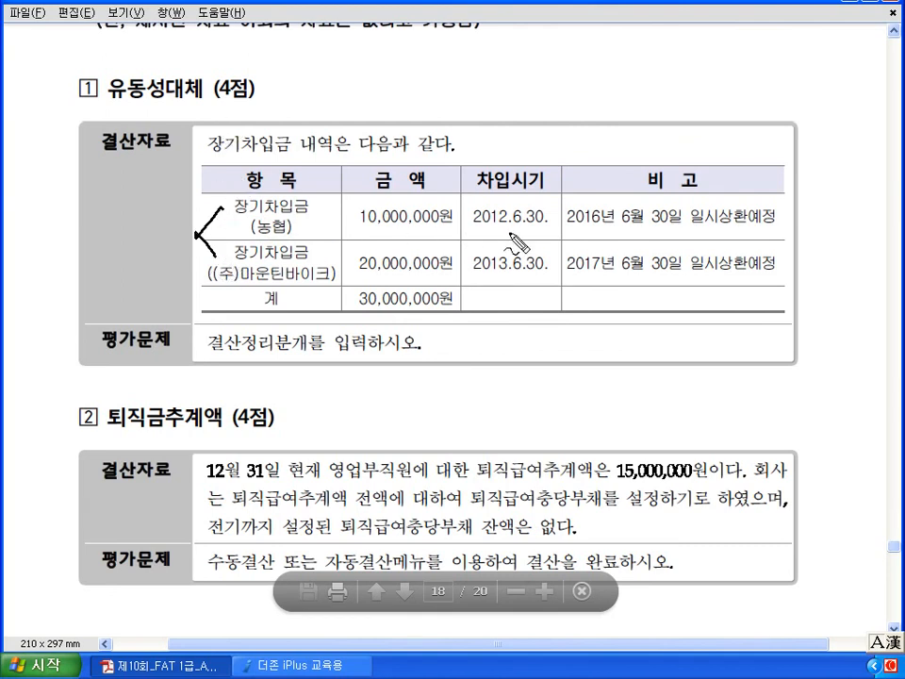
{"action": "left_click_drag", "start_coordinate": [493, 226], "coordinate": [509, 223]}
{"action": "left_click_drag", "start_coordinate": [493, 270], "coordinate": [503, 268]}
{"action": "left_click_drag", "start_coordinate": [573, 226], "coordinate": [681, 229]}
{"action": "mouse_move", "coordinate": [540, 141]}
{"action": "left_mouse_down"}
{"action": "mouse_move", "coordinate": [567, 160]}
{"action": "mouse_move", "coordinate": [598, 143]}
{"action": "mouse_move", "coordinate": [624, 175]}
{"action": "mouse_move", "coordinate": [630, 142]}
{"action": "mouse_move", "coordinate": [689, 154]}
{"action": "mouse_move", "coordinate": [687, 161]}
{"action": "left_mouse_up"}
{"action": "mouse_move", "coordinate": [699, 151]}
{"action": "left_mouse_down"}
{"action": "mouse_move", "coordinate": [766, 156]}
{"action": "mouse_move", "coordinate": [750, 150]}
{"action": "left_mouse_up"}
{"action": "mouse_move", "coordinate": [429, 196]}
{"action": "left_mouse_down"}
{"action": "mouse_move", "coordinate": [356, 214]}
{"action": "mouse_move", "coordinate": [443, 231]}
{"action": "mouse_move", "coordinate": [435, 236]}
{"action": "left_mouse_up"}
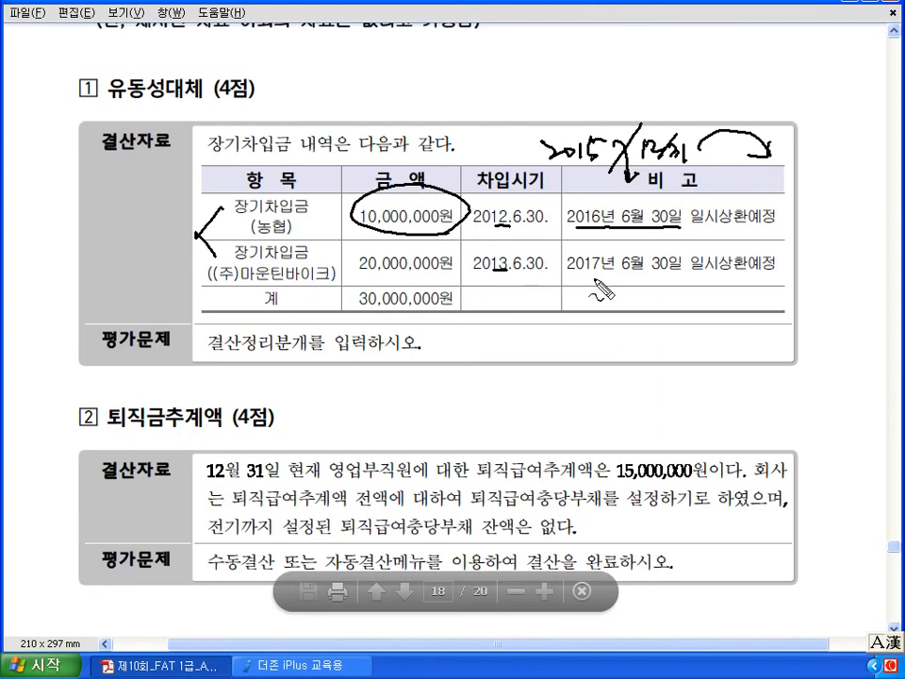
{"action": "mouse_move", "coordinate": [780, 177]}
{"action": "left_mouse_down"}
{"action": "mouse_move", "coordinate": [796, 140]}
{"action": "mouse_move", "coordinate": [820, 158]}
{"action": "left_mouse_up"}
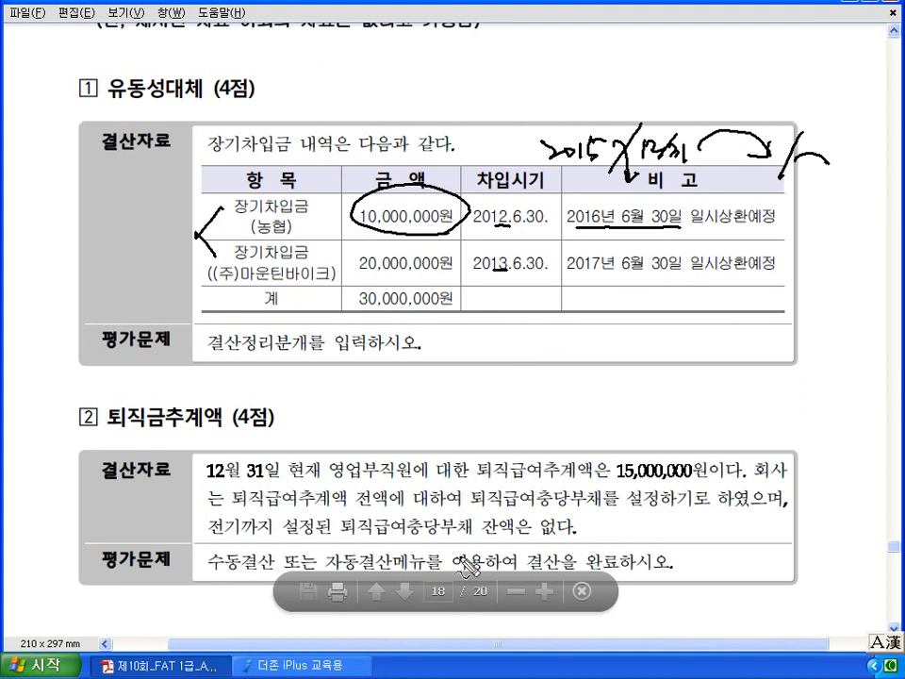
{"action": "left_click", "coordinate": [341, 670]}
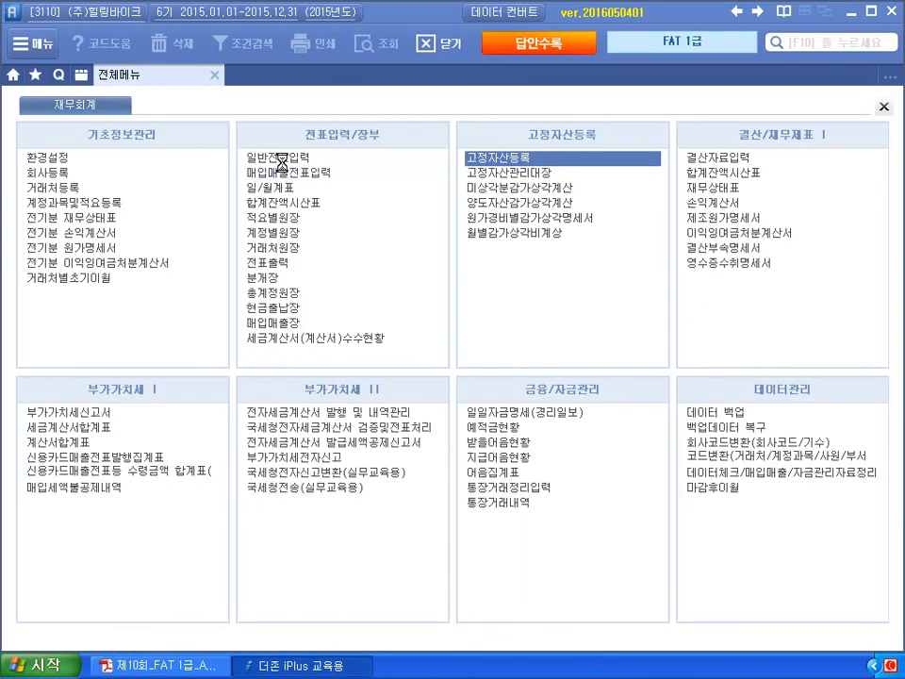
- Start a December 31 general voucher debiting 293 장기차입금 (농협) 10,000,000
{"action": "left_click", "coordinate": [282, 159]}
{"action": "type", "text": "31"}
{"action": "key", "text": "Return"}
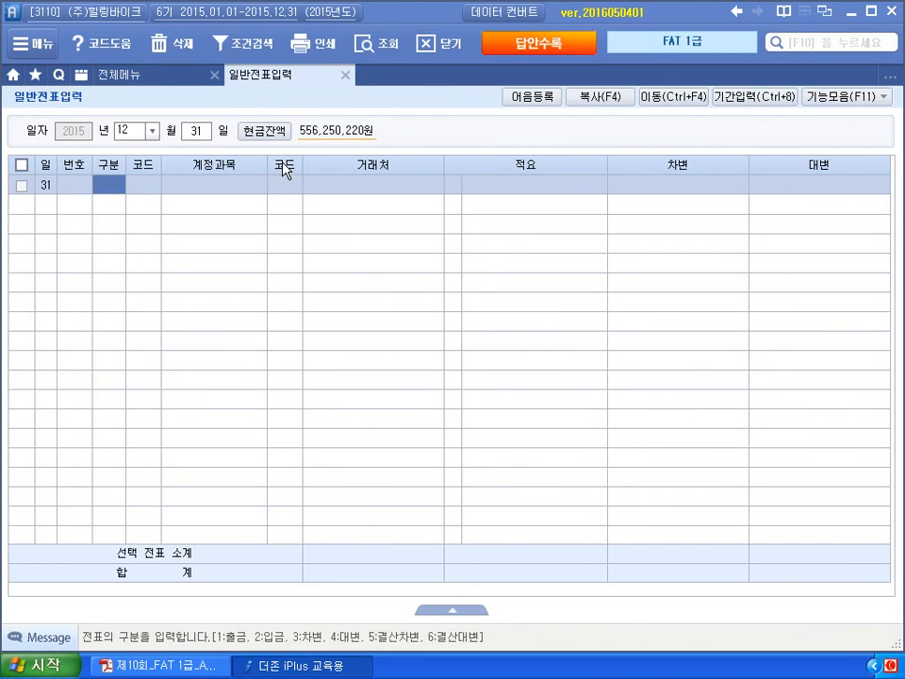
{"action": "type", "text": "3"}
{"action": "key", "text": "Hangul"}
{"action": "type", "text": "장기"}
{"action": "key", "text": "Return"}
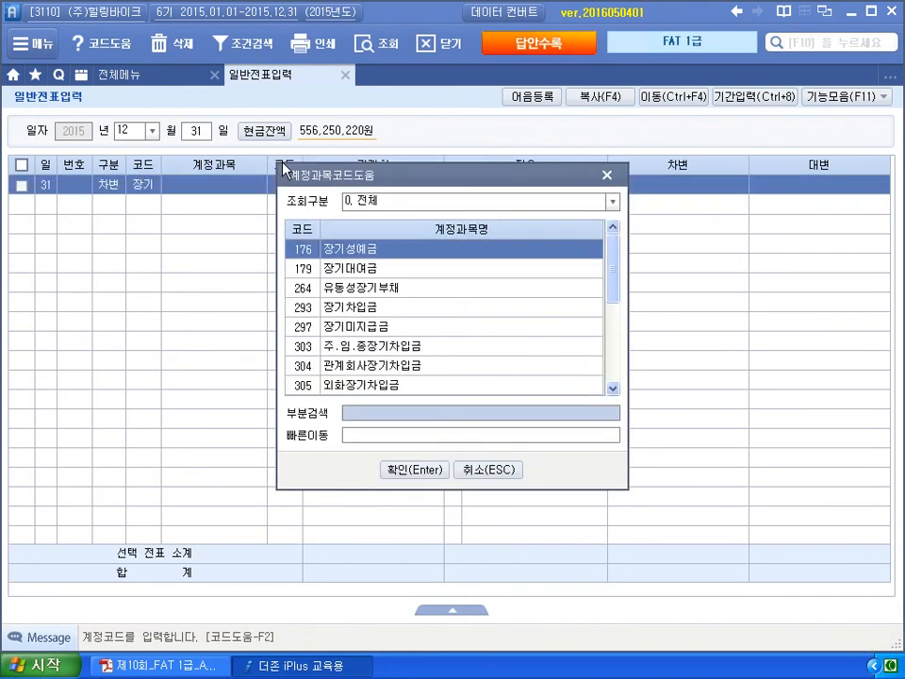
{"action": "key", "text": "Down"}
{"action": "key", "text": "Down"}
{"action": "key", "text": "Down"}
{"action": "key", "text": "Return"}
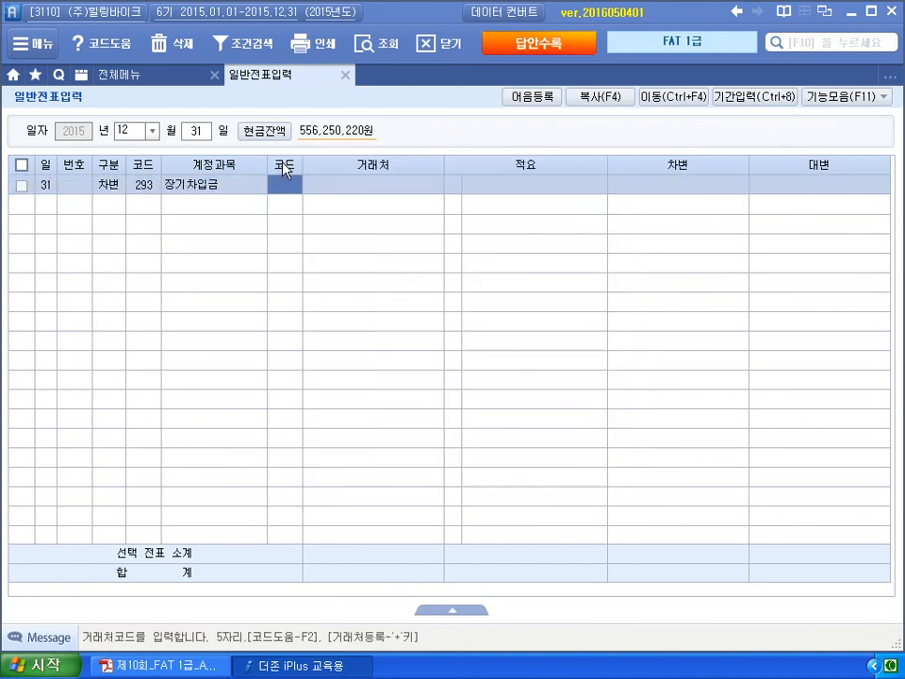
{"action": "type", "text": "농"}
{"action": "key", "text": "Return"}
{"action": "key", "text": "Return"}
{"action": "key", "text": "Return"}
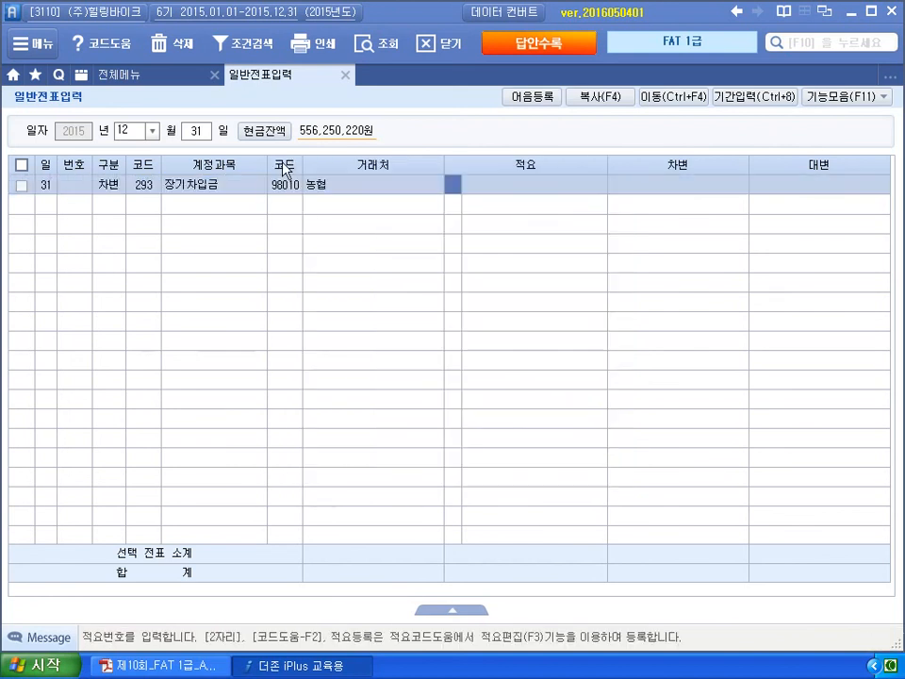
{"action": "type", "text": "10000000"}
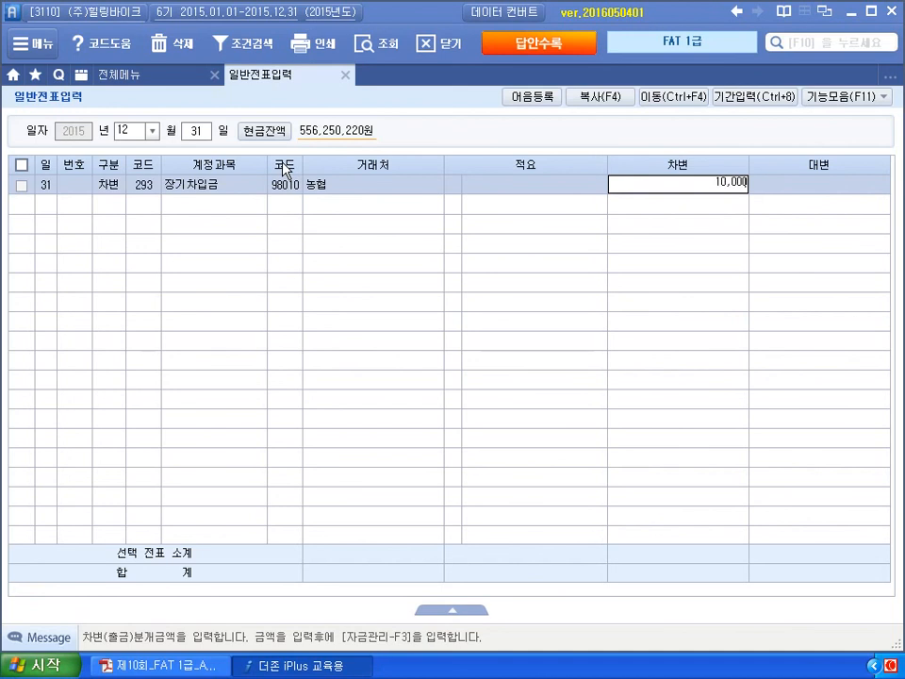
{"action": "key", "text": "Return"}
- Credit 264 유동성장기부채 for 농협 (98010) with 10,000,000
{"action": "type", "text": "3"}
{"action": "key", "text": "Left"}
{"action": "type", "text": "4유동성"}
{"action": "key", "text": "Return"}
{"action": "type", "text": "유동성"}
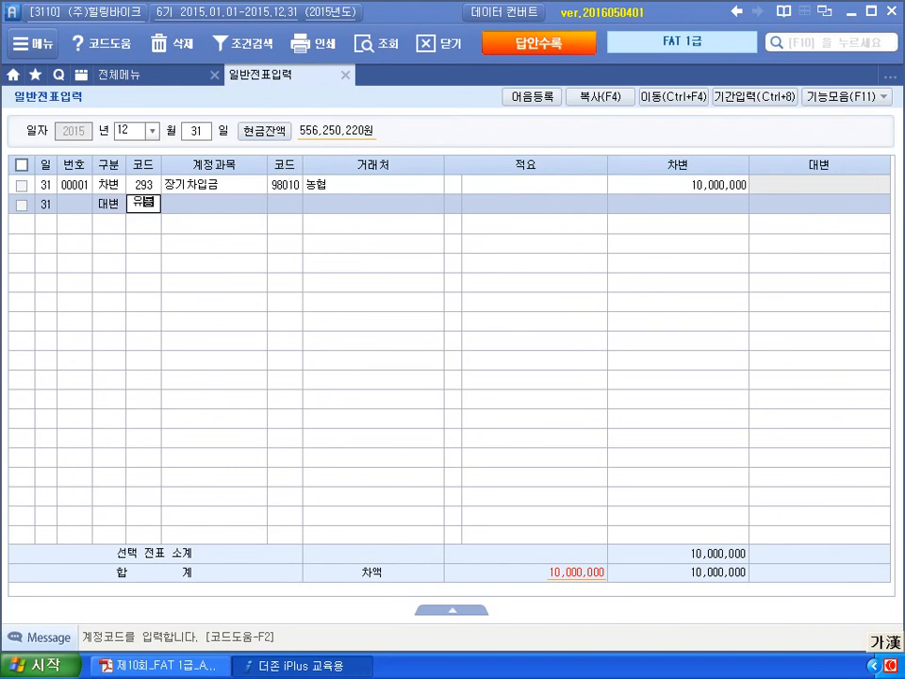
{"action": "key", "text": "Return"}
{"action": "type", "text": "98010"}
{"action": "key", "text": "Return"}
{"action": "key", "text": "Return"}
{"action": "key", "text": "Return"}
{"action": "type", "text": "10000"}
{"action": "key", "text": "Return"}
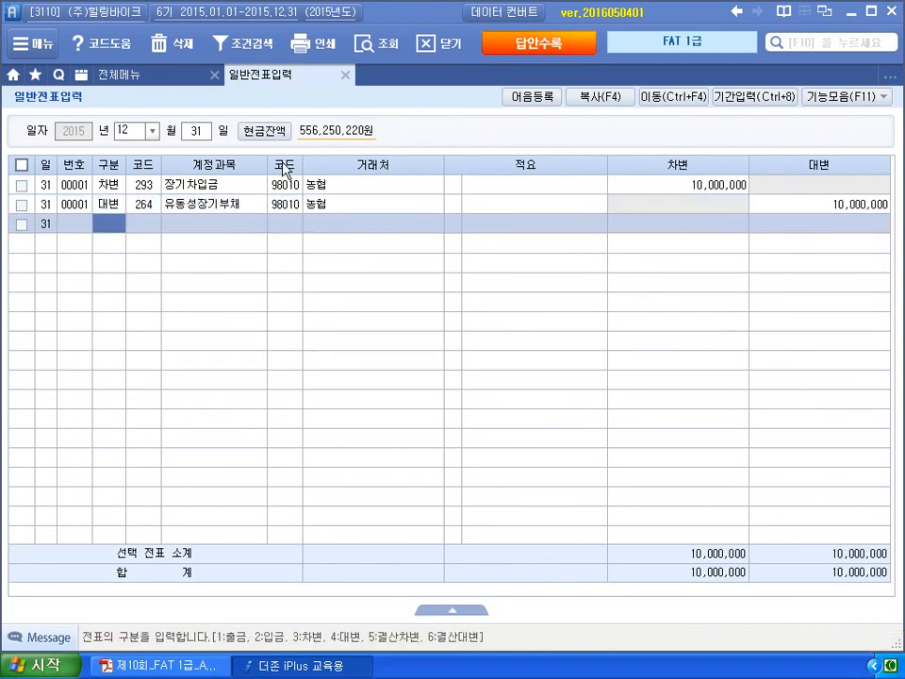
{"action": "left_click", "coordinate": [284, 668]}
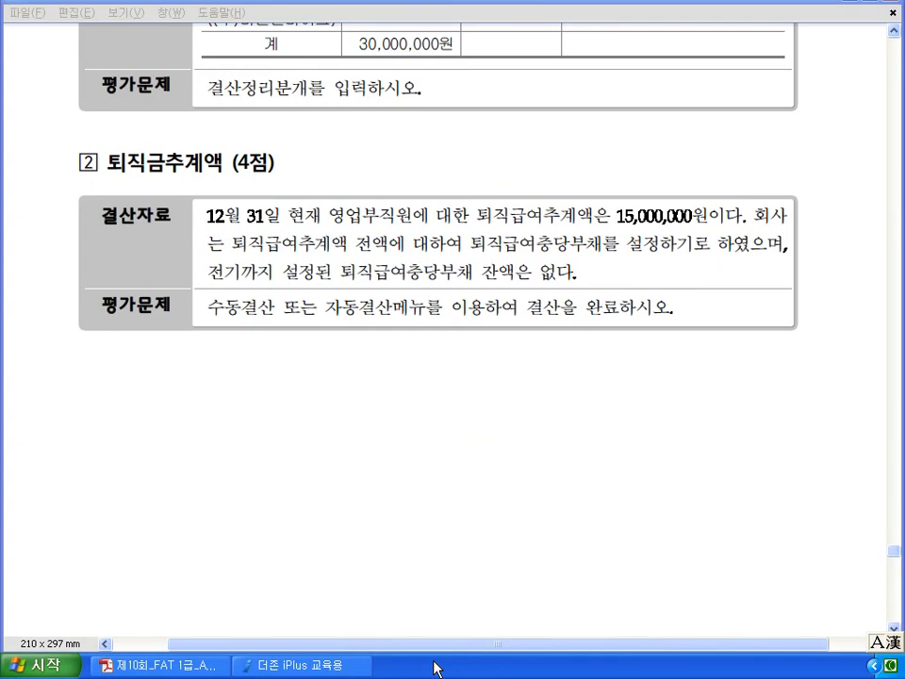
- Mark up problem 4-2's 15,000,000 retirement estimate, clear the ink, and return to Douzone
{"action": "left_click_drag", "start_coordinate": [615, 225], "coordinate": [696, 226]}
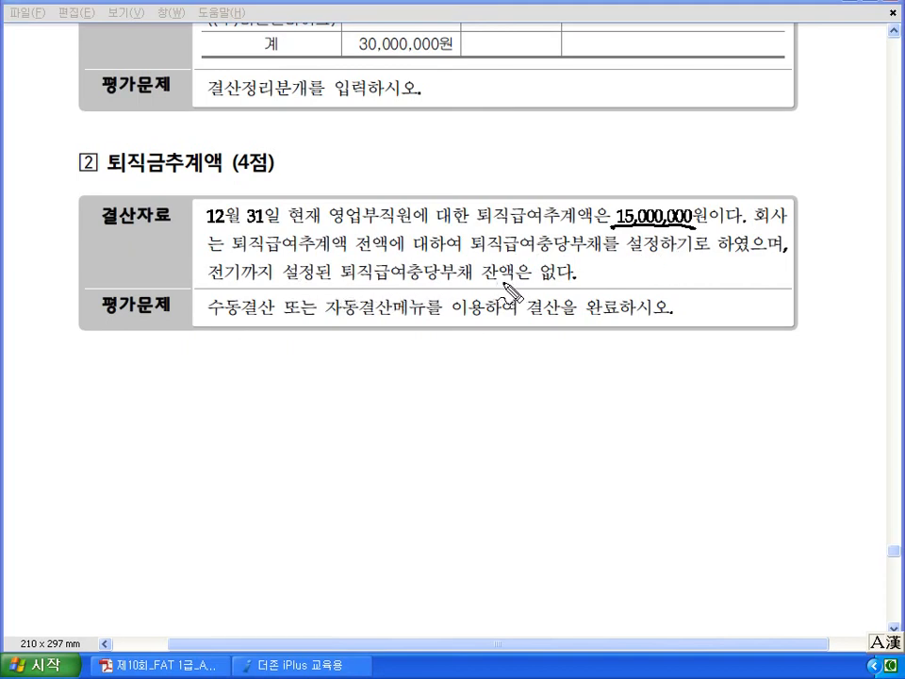
{"action": "mouse_move", "coordinate": [389, 365]}
{"action": "left_mouse_down"}
{"action": "mouse_move", "coordinate": [480, 376]}
{"action": "mouse_move", "coordinate": [537, 369]}
{"action": "mouse_move", "coordinate": [398, 410]}
{"action": "mouse_move", "coordinate": [480, 321]}
{"action": "mouse_move", "coordinate": [524, 370]}
{"action": "mouse_move", "coordinate": [598, 357]}
{"action": "mouse_move", "coordinate": [687, 369]}
{"action": "mouse_move", "coordinate": [679, 372]}
{"action": "left_mouse_up"}
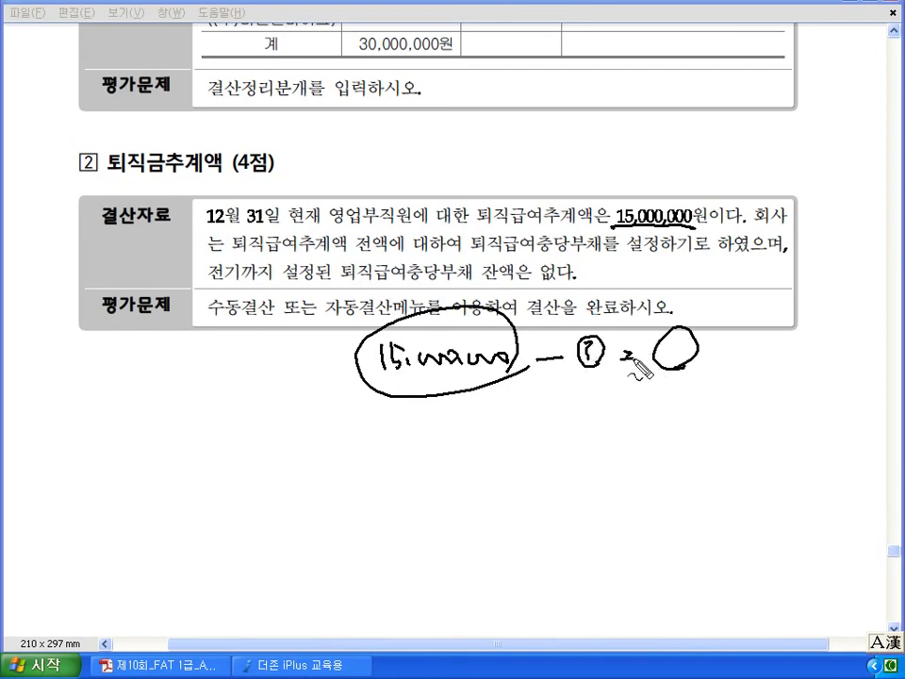
{"action": "key", "text": "Escape"}
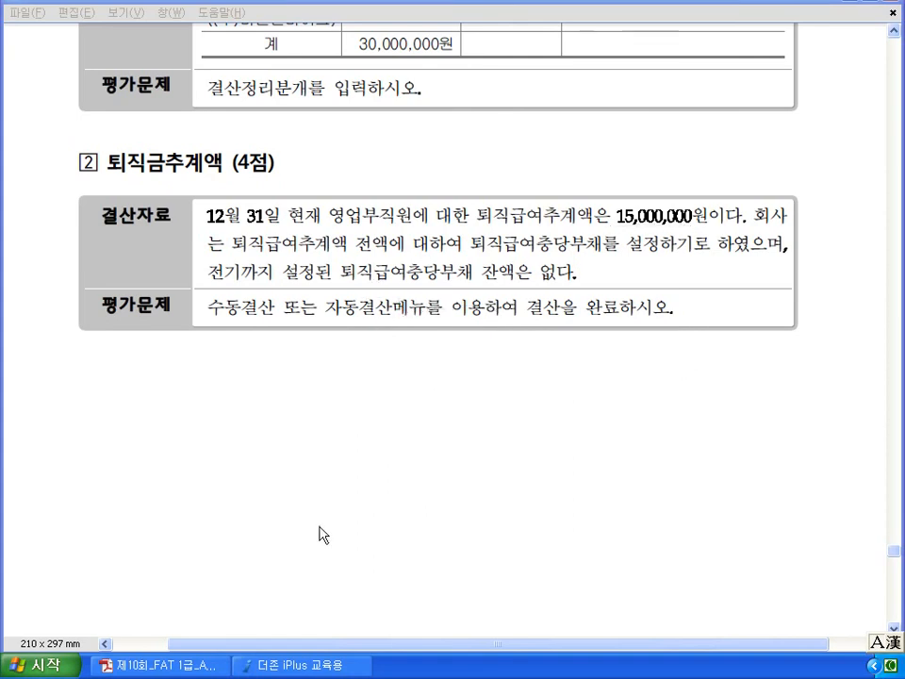
{"action": "left_click", "coordinate": [306, 666]}
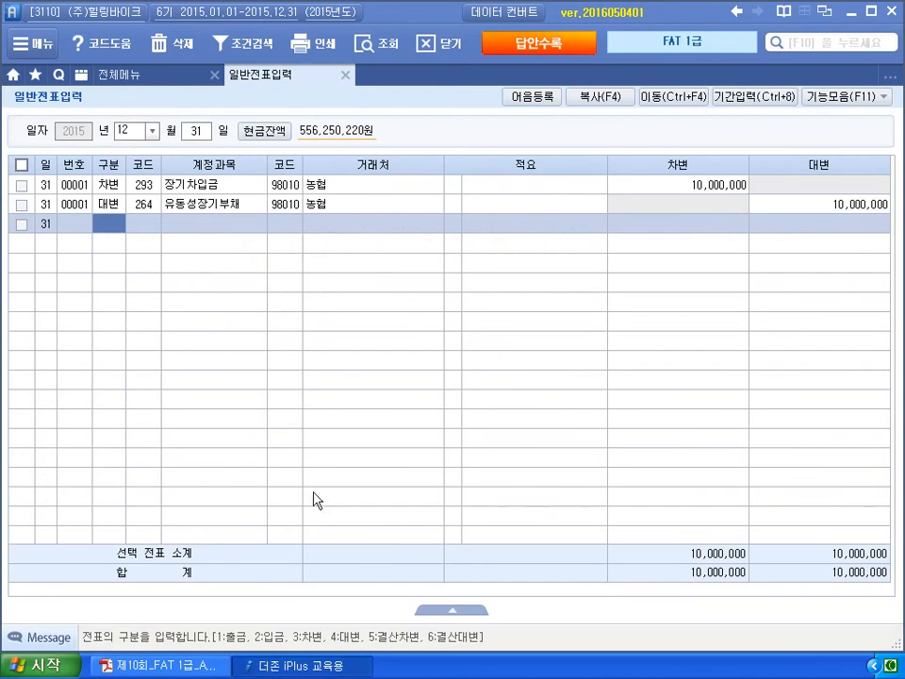
- Load closing data for months 01–12 and enter 15,000,000 as 퇴직급여 전입액
{"action": "left_click", "coordinate": [151, 75]}
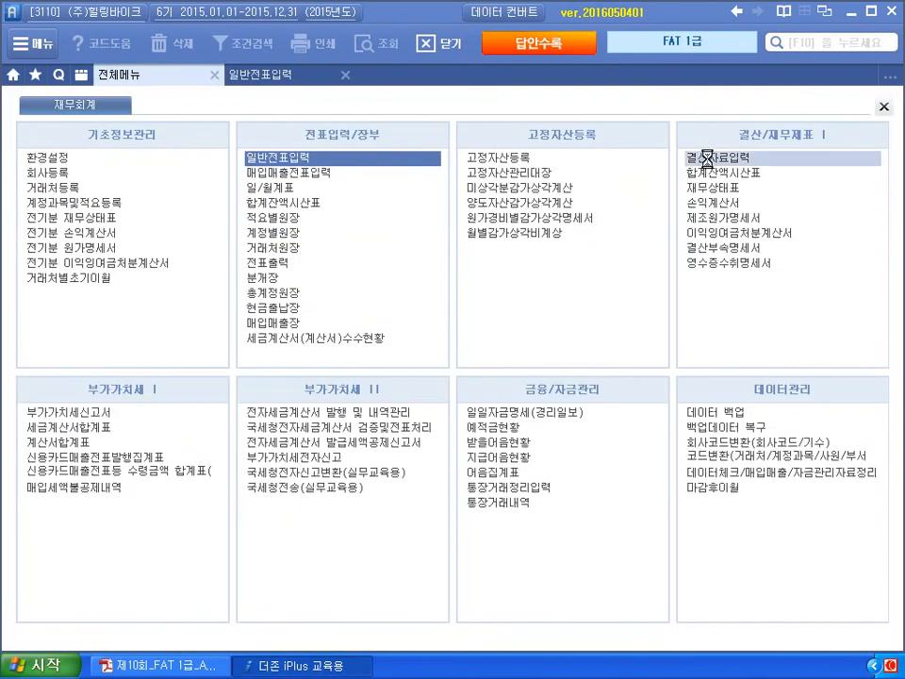
{"action": "left_click", "coordinate": [688, 154]}
{"action": "type", "text": "1"}
{"action": "key", "text": "Return"}
{"action": "type", "text": "12"}
{"action": "key", "text": "Return"}
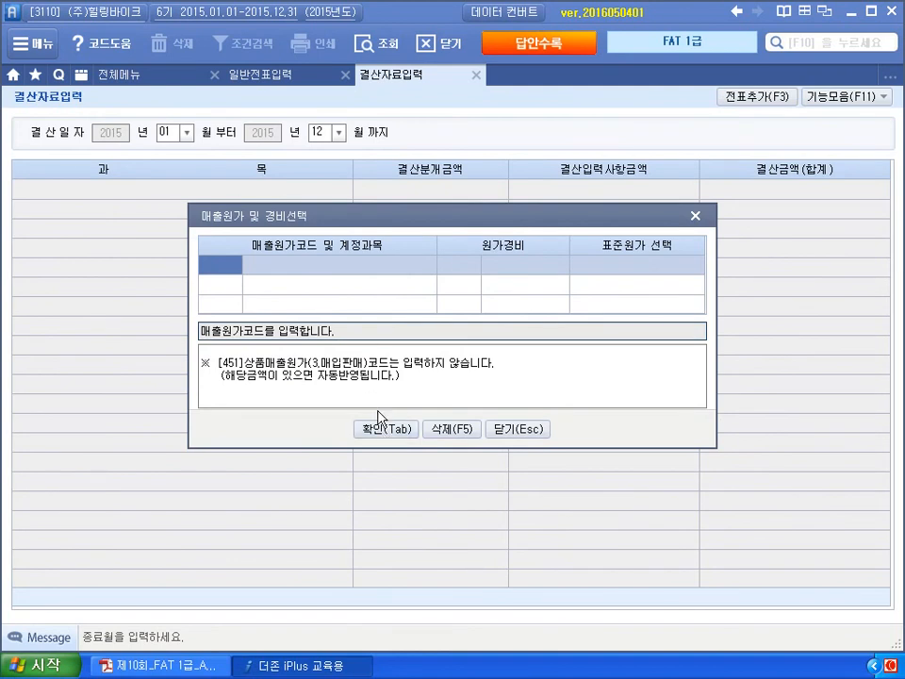
{"action": "left_click", "coordinate": [385, 430]}
{"action": "scroll", "coordinate": [396, 429], "scroll_direction": "down", "scroll_amount": 9}
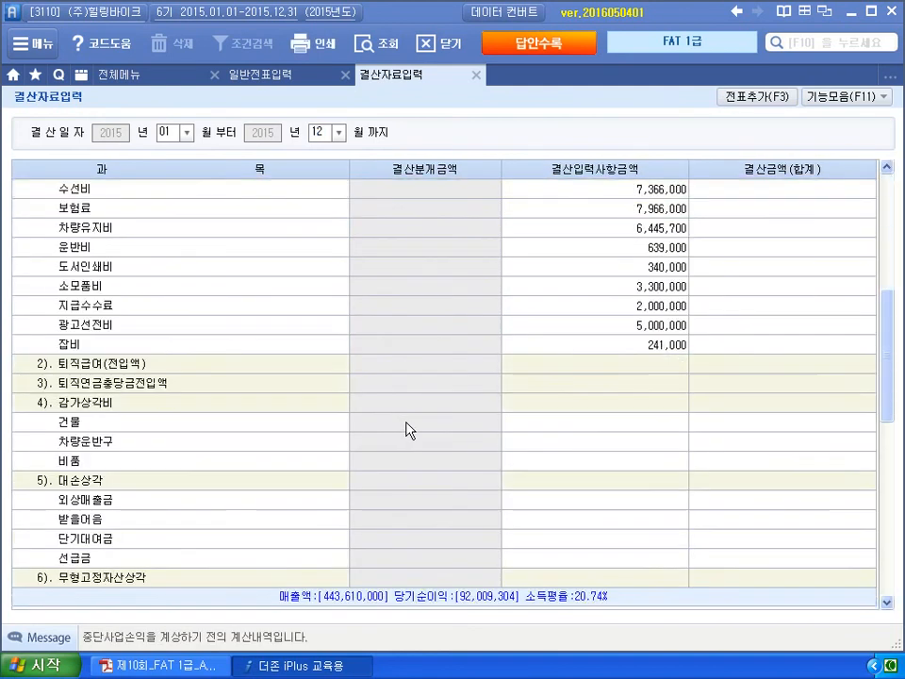
{"action": "scroll", "coordinate": [497, 431], "scroll_direction": "down", "scroll_amount": 3}
{"action": "scroll", "coordinate": [500, 434], "scroll_direction": "up", "scroll_amount": 6}
{"action": "left_click", "coordinate": [596, 366]}
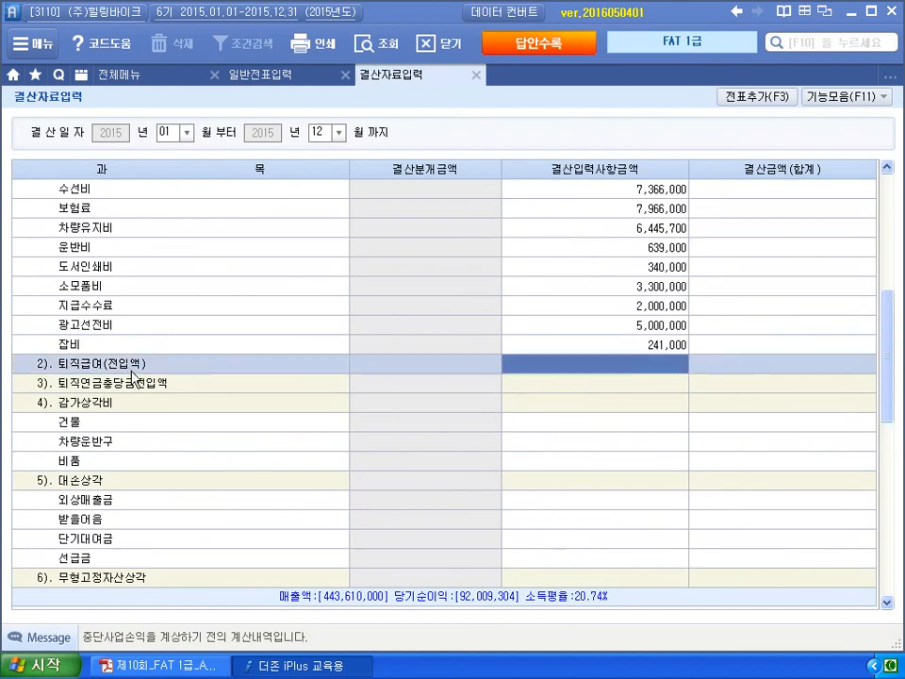
{"action": "type", "text": "15000000"}
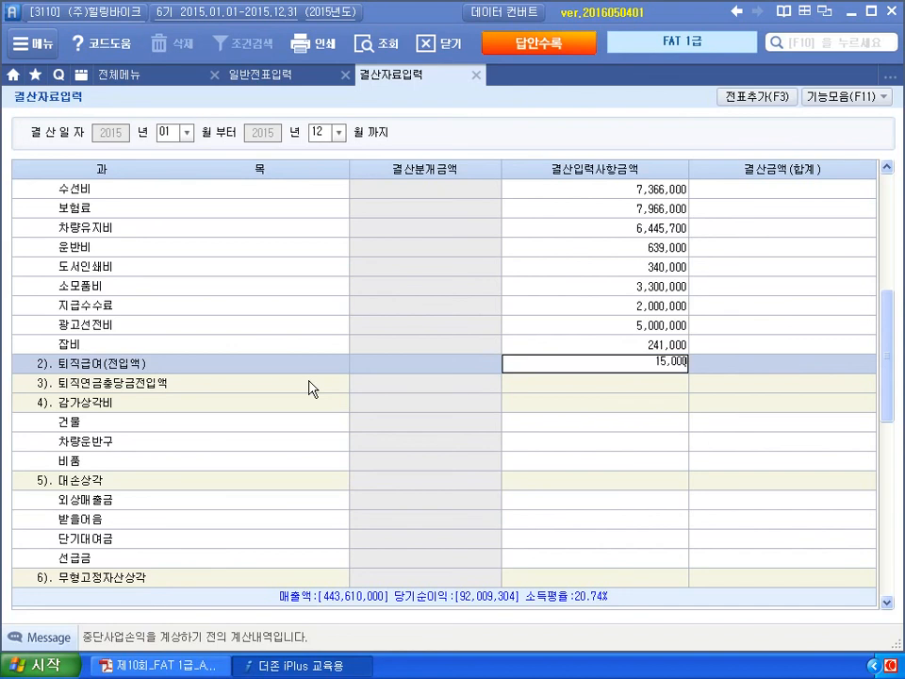
{"action": "key", "text": "Return"}
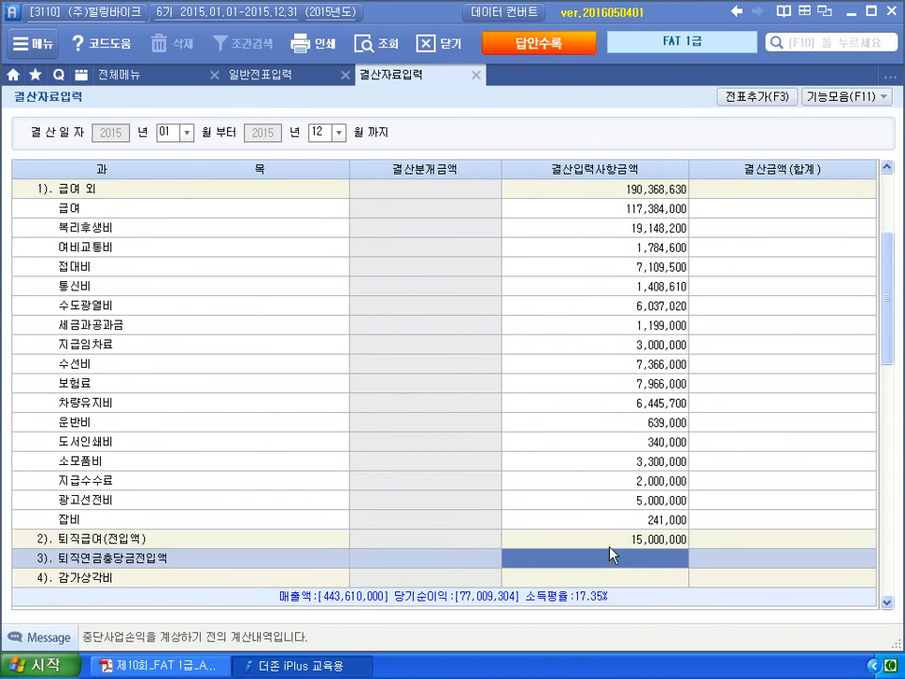
- Add the settlement entries to the journal via 전표추가 and close the closing data screen
{"action": "left_click", "coordinate": [750, 97]}
{"action": "left_click", "coordinate": [426, 376]}
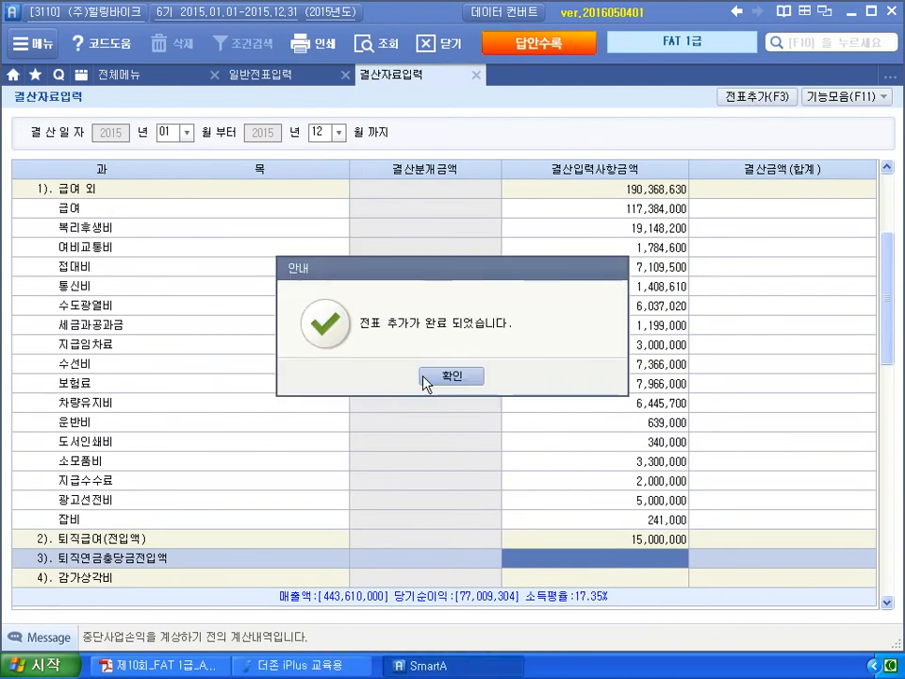
{"action": "left_click", "coordinate": [440, 379]}
{"action": "left_click", "coordinate": [477, 75]}
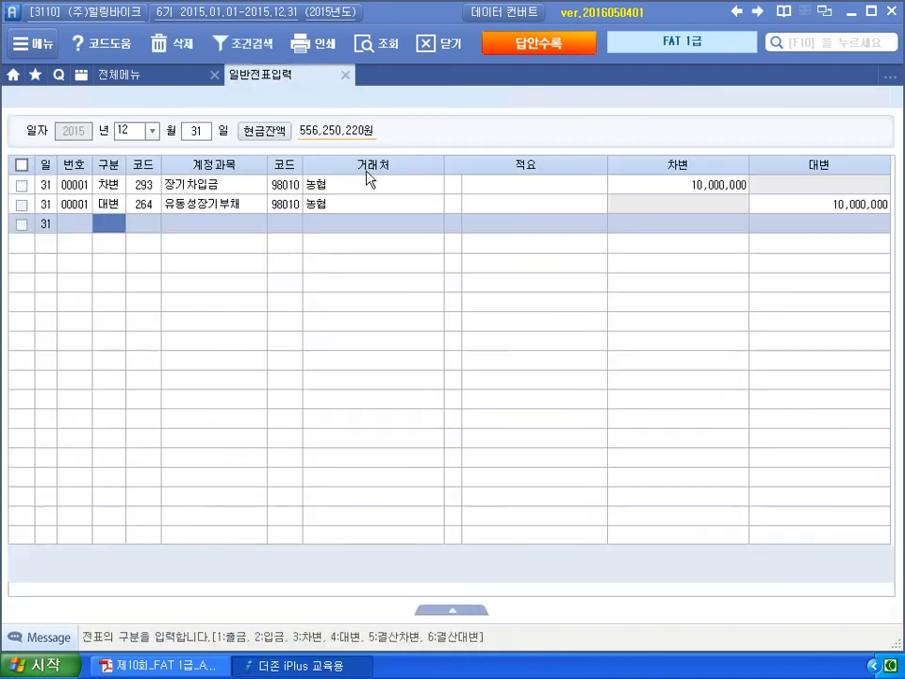
- Refresh the journal and review entries 00002 (151,551,066) and 00003 (15,000,000)
{"action": "left_click", "coordinate": [386, 44]}
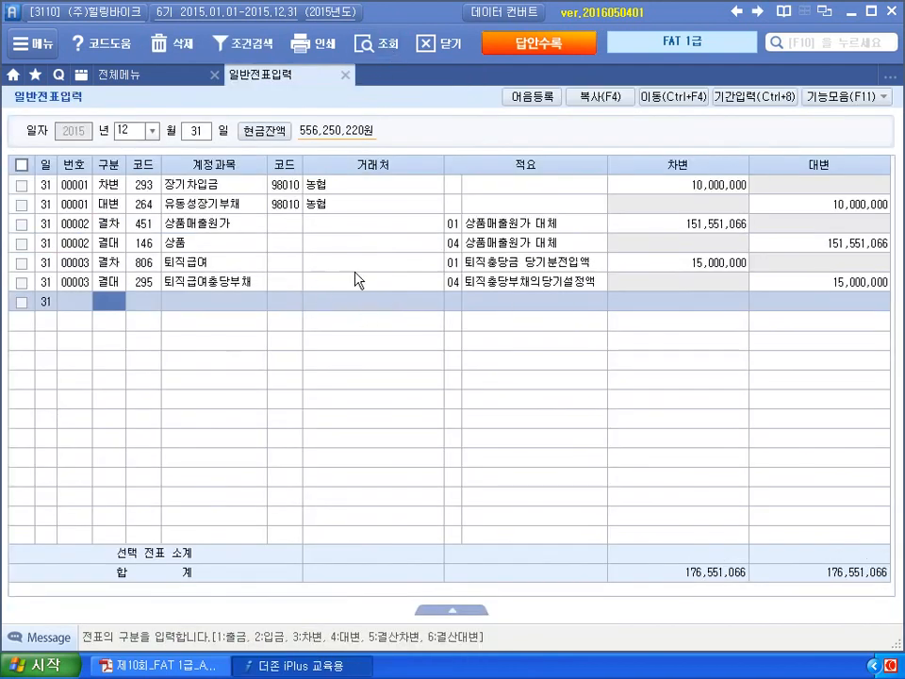
{"action": "left_click", "coordinate": [368, 267]}
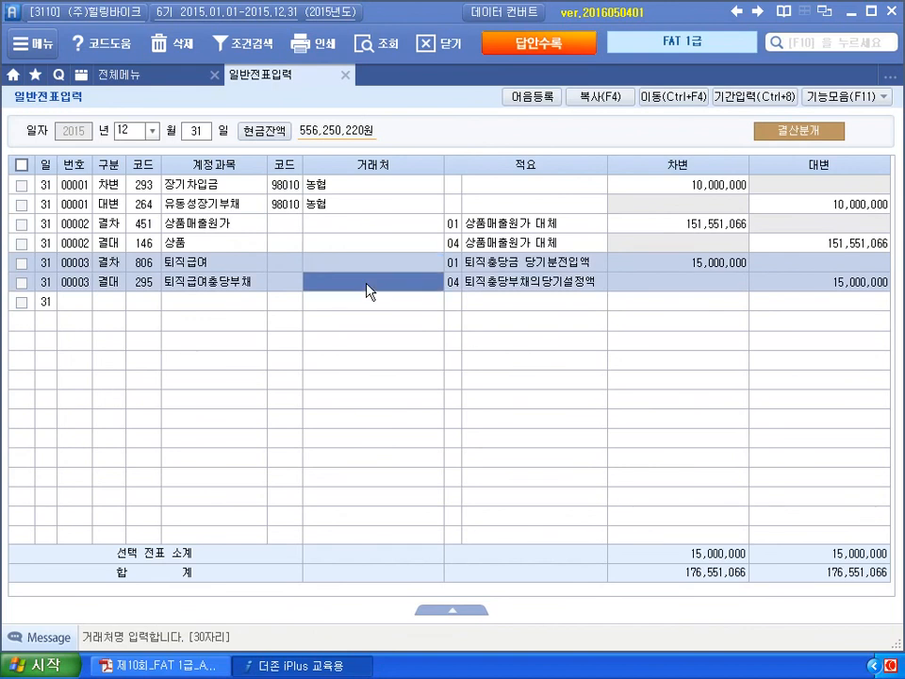
{"action": "left_click", "coordinate": [361, 229]}
{"action": "left_click", "coordinate": [363, 248]}
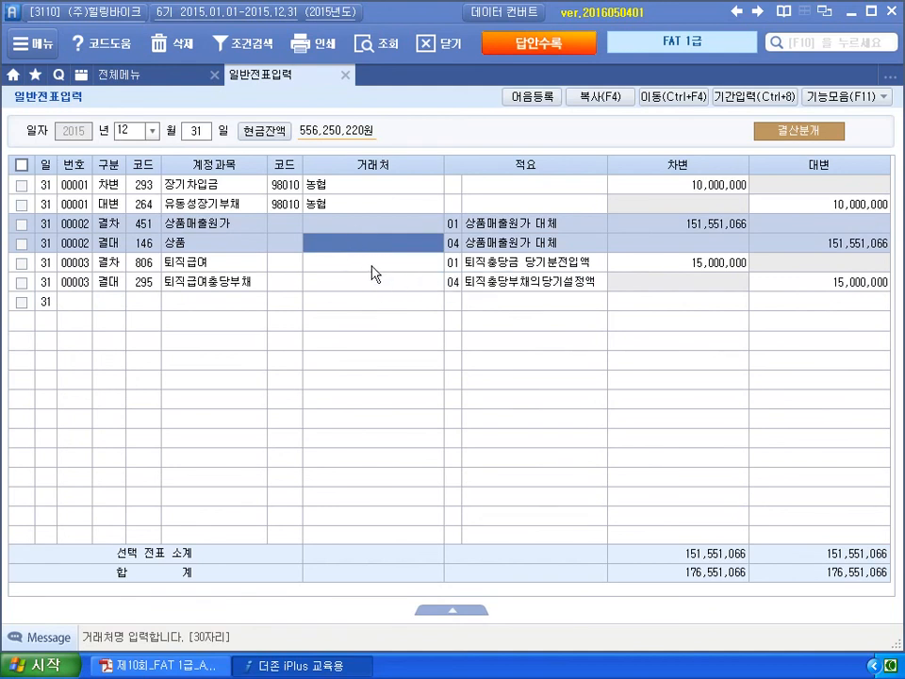
{"action": "left_click", "coordinate": [373, 268]}
{"action": "left_click", "coordinate": [374, 283]}
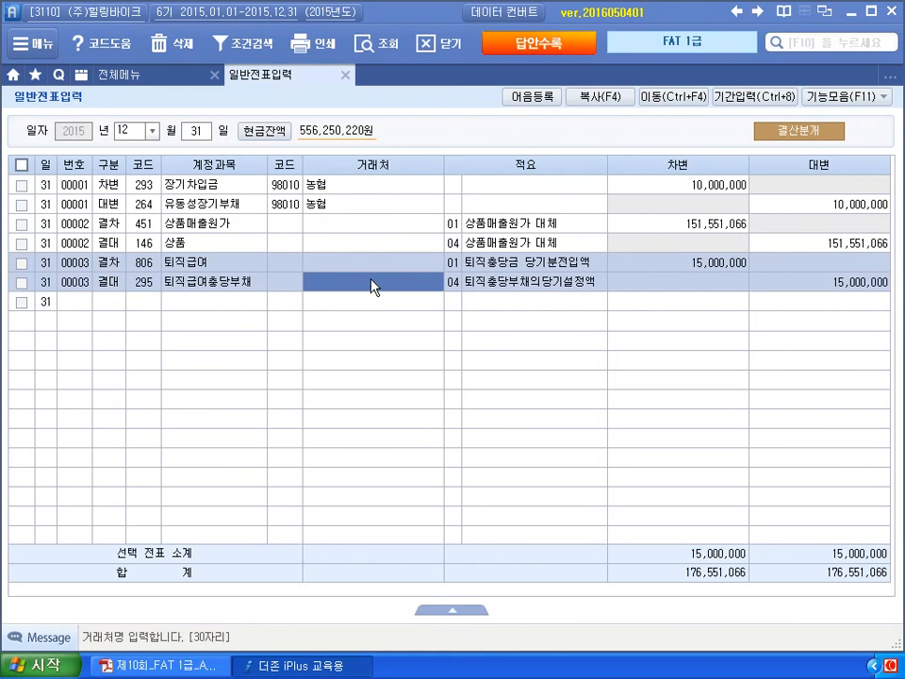
{"action": "left_click", "coordinate": [376, 224]}
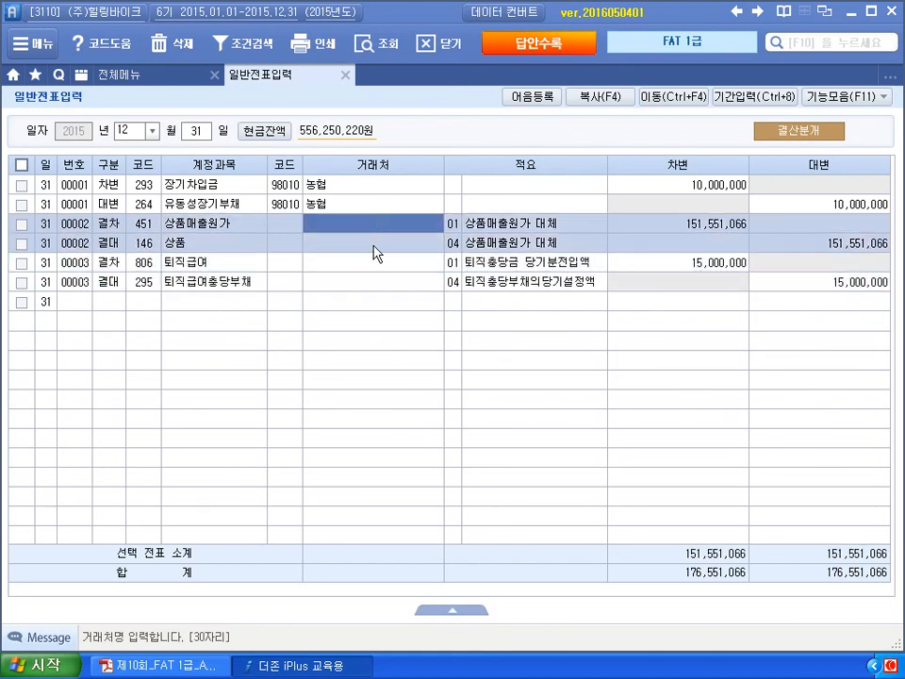
{"action": "left_click", "coordinate": [374, 283]}
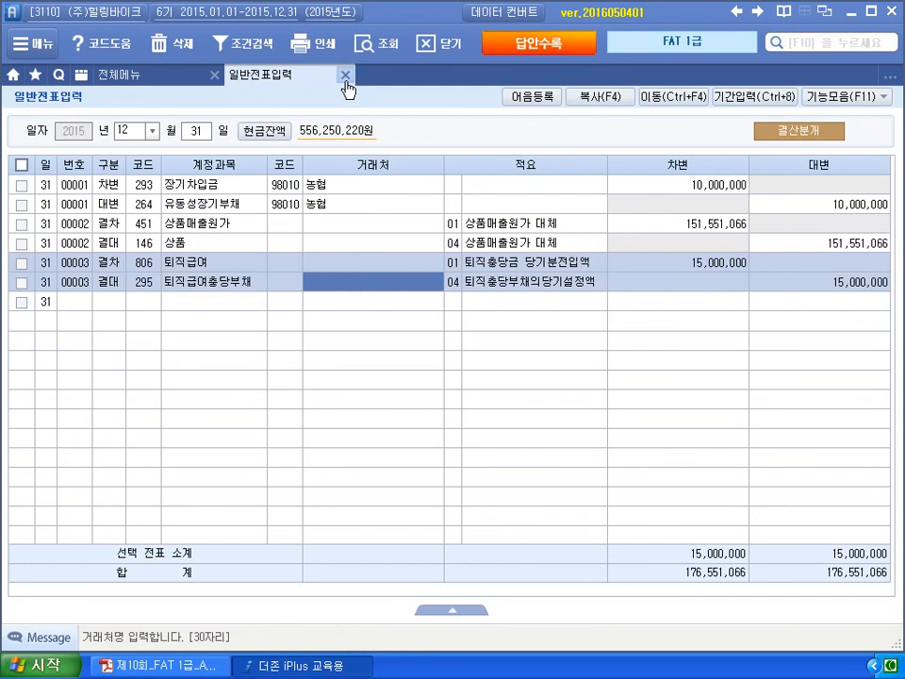
{"action": "left_click", "coordinate": [346, 74]}
{"action": "key", "text": "alt+Tab"}
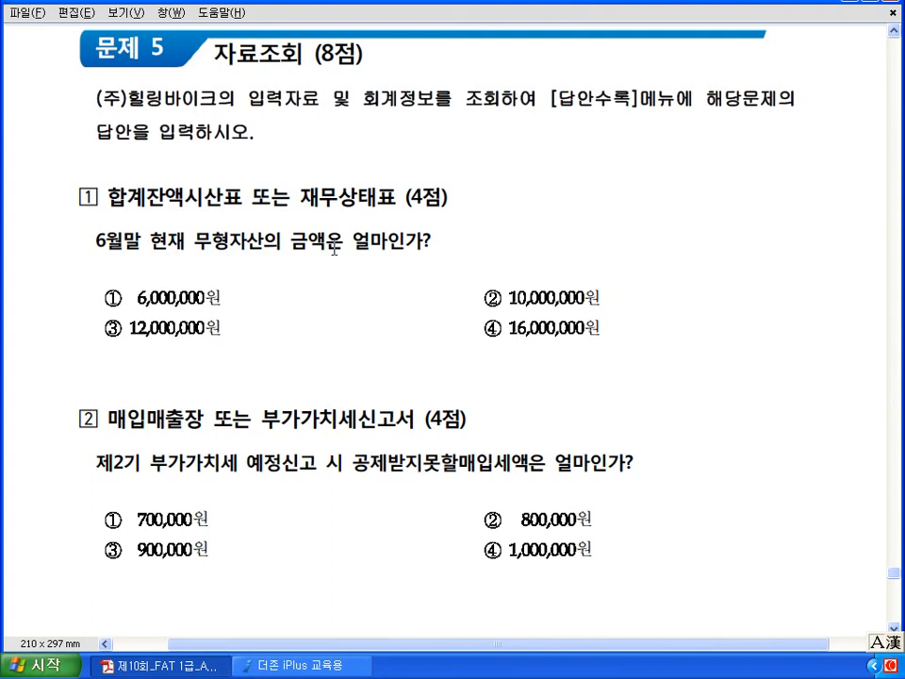
- Bring the Douzone full menu back after reading intangible-asset question ①
{"action": "left_click", "coordinate": [316, 668]}
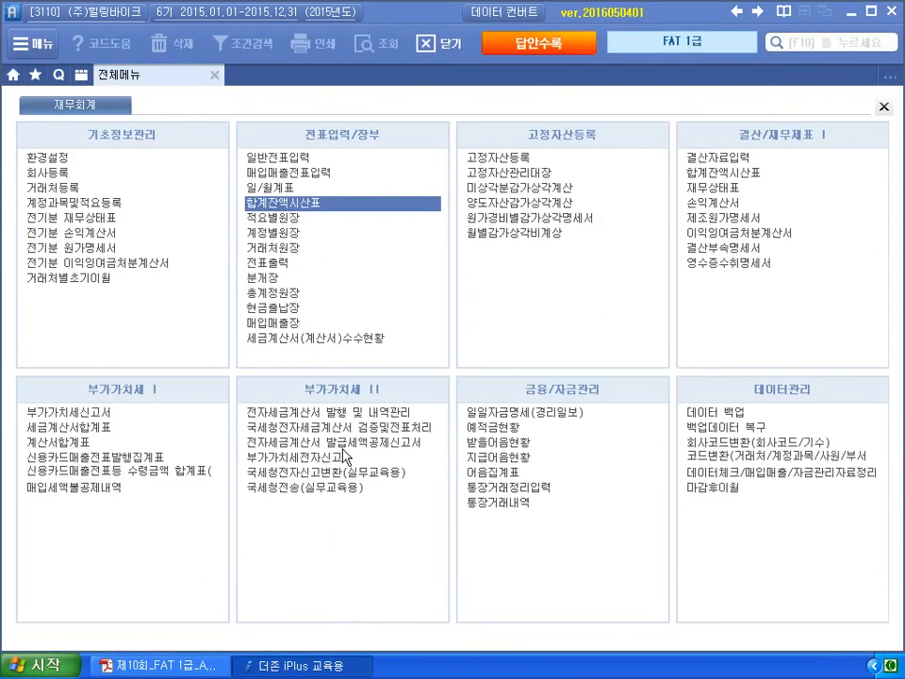
- Check the June 30 trial balance: 영업권 10,000,000, 특허권 6,000,000, 무형자산 16,000,000
{"action": "left_click", "coordinate": [301, 202]}
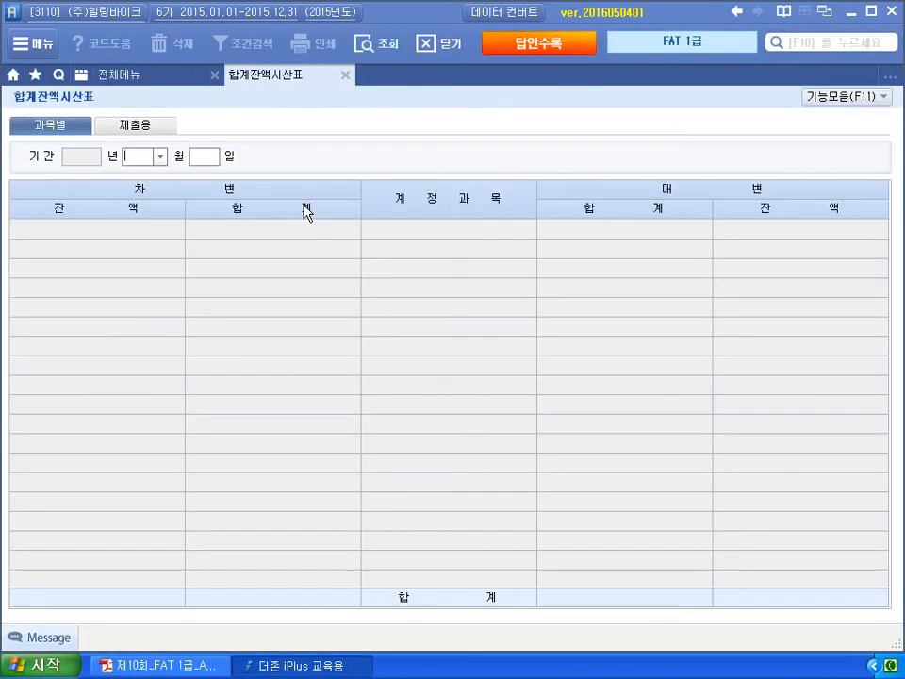
{"action": "type", "text": "6"}
{"action": "key", "text": "Return"}
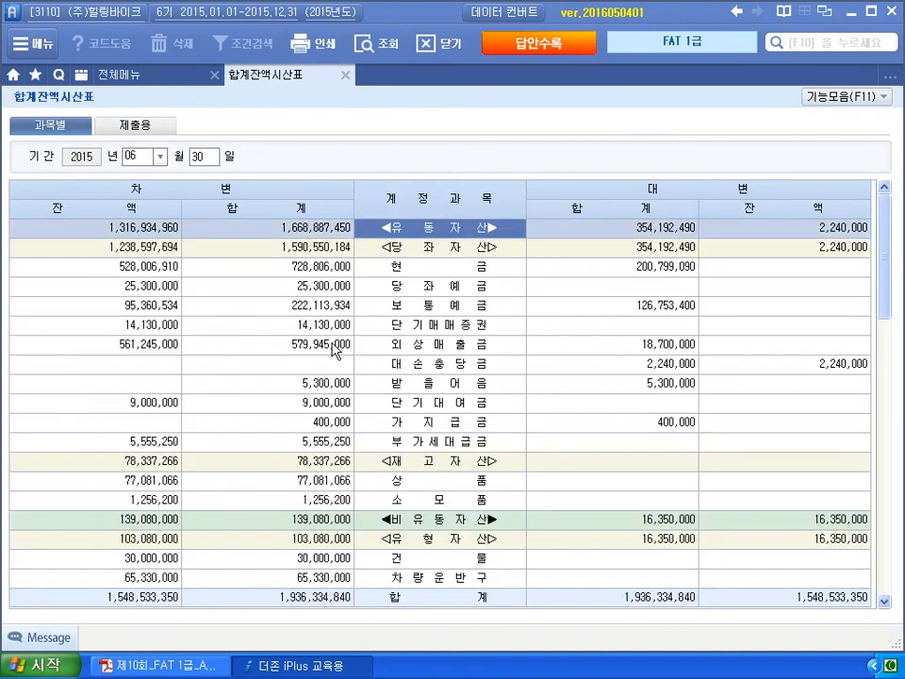
{"action": "scroll", "coordinate": [335, 351], "scroll_direction": "down", "scroll_amount": 6}
{"action": "scroll", "coordinate": [335, 351], "scroll_direction": "down", "scroll_amount": 6}
{"action": "scroll", "coordinate": [334, 351], "scroll_direction": "up", "scroll_amount": 3}
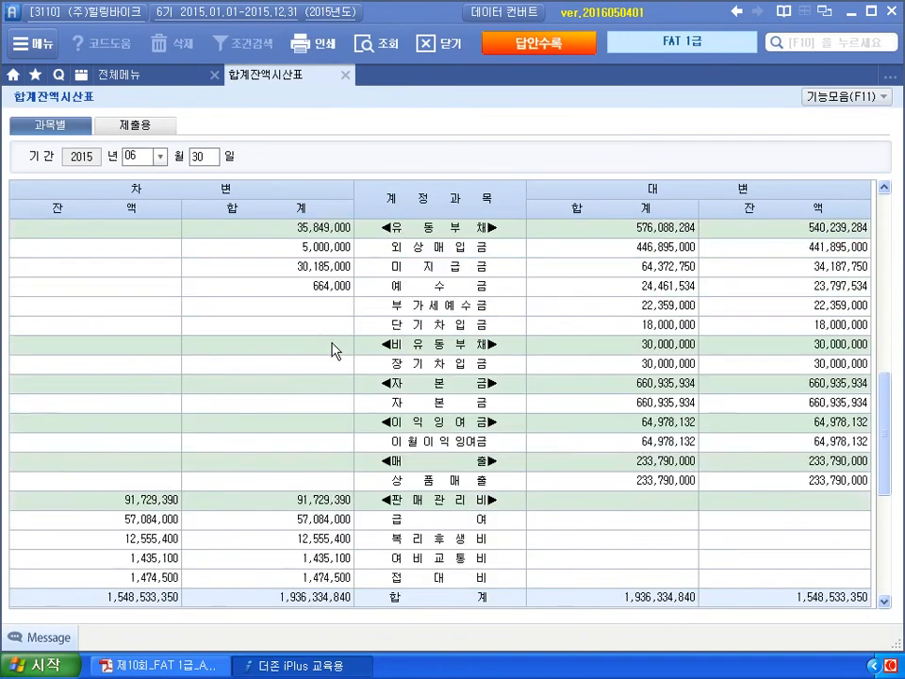
{"action": "scroll", "coordinate": [332, 351], "scroll_direction": "up", "scroll_amount": 3}
{"action": "left_click", "coordinate": [148, 327]}
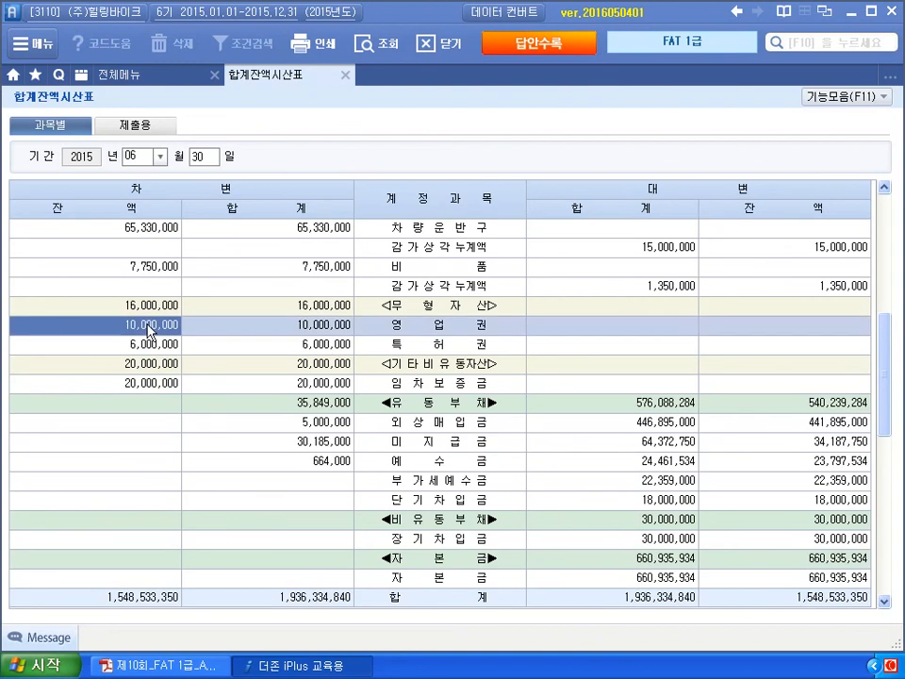
{"action": "left_click", "coordinate": [143, 343]}
{"action": "left_click", "coordinate": [138, 302]}
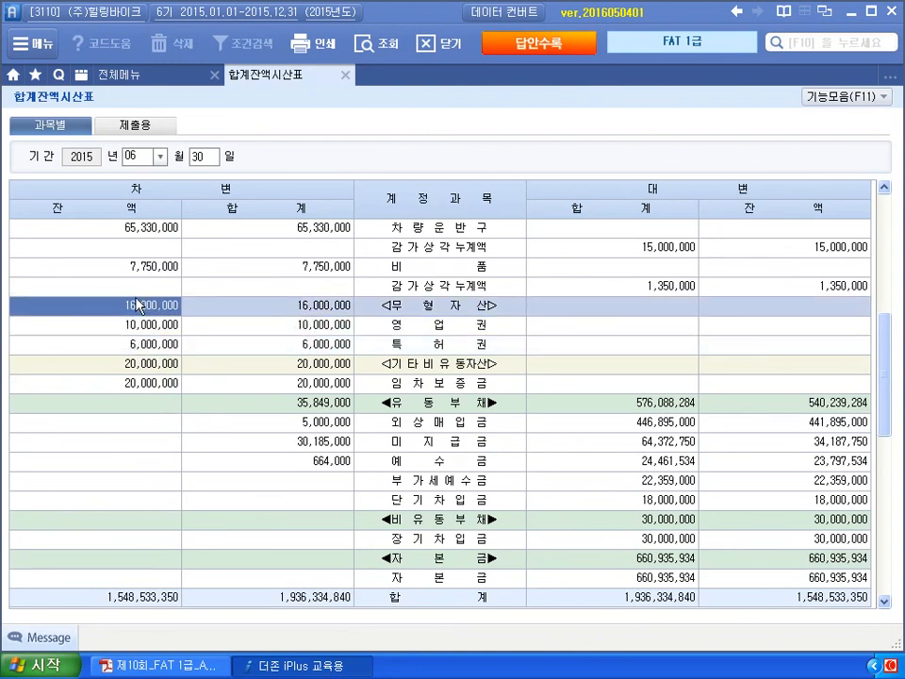
{"action": "left_click", "coordinate": [158, 666]}
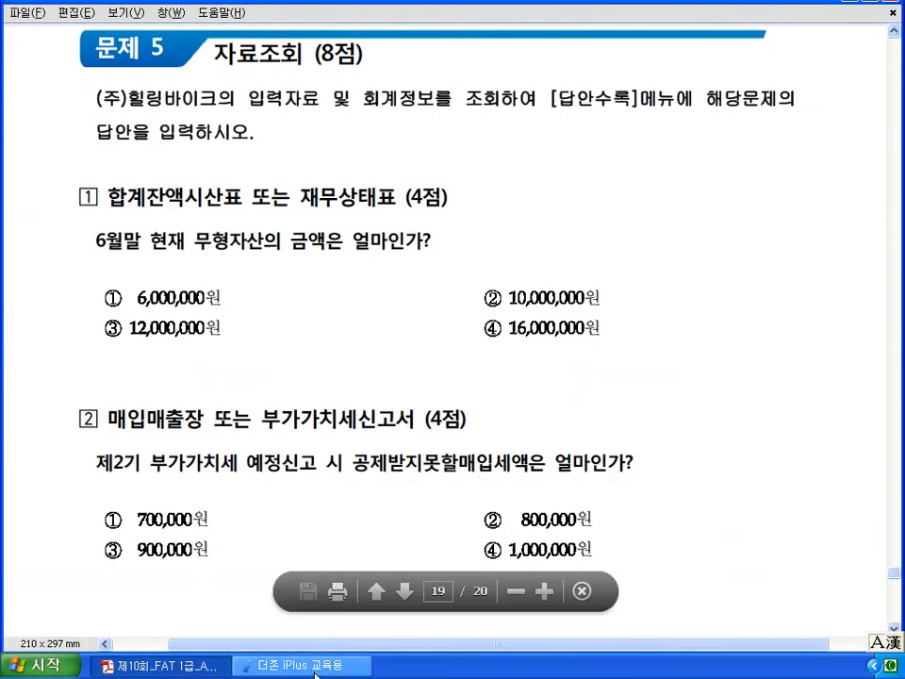
{"action": "scroll", "coordinate": [315, 675], "scroll_direction": "down", "scroll_amount": 5}
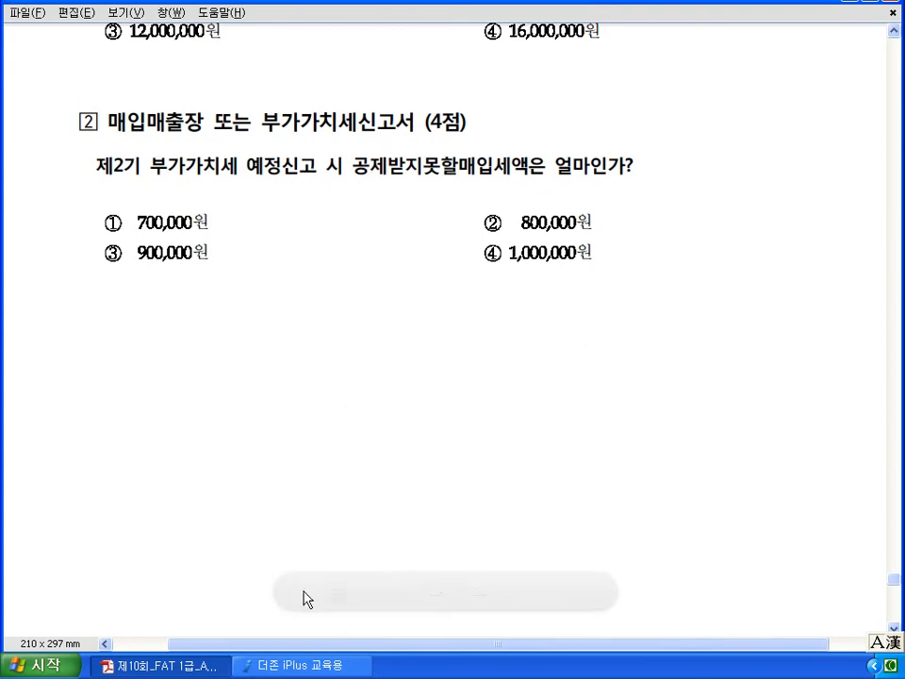
- Load the July 1–September 30 VAT return, check line 16's 900,000 non-deductible tax, close unsaved
{"action": "left_click", "coordinate": [306, 667]}
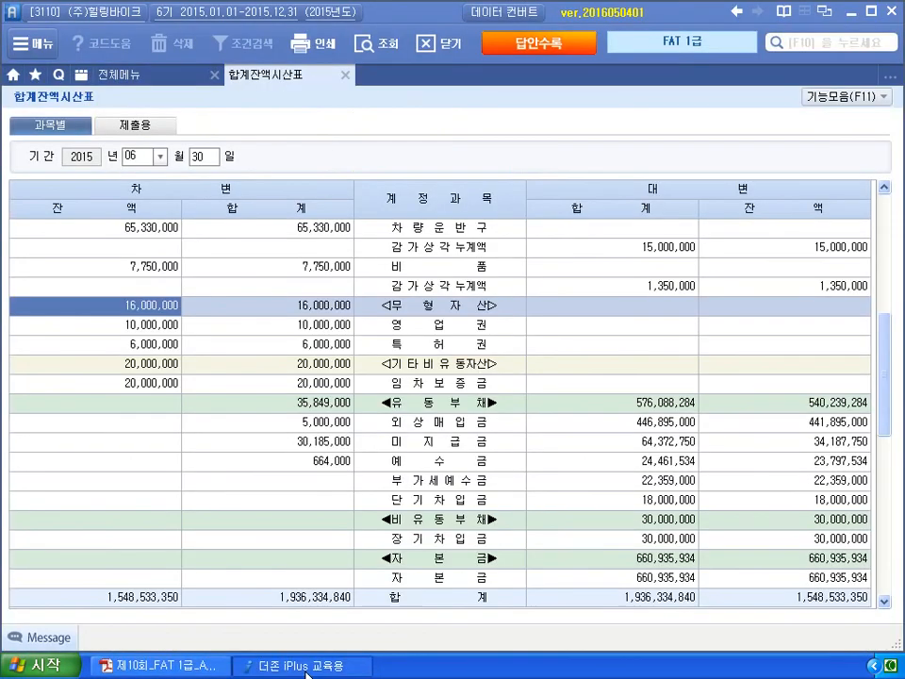
{"action": "left_click", "coordinate": [345, 76]}
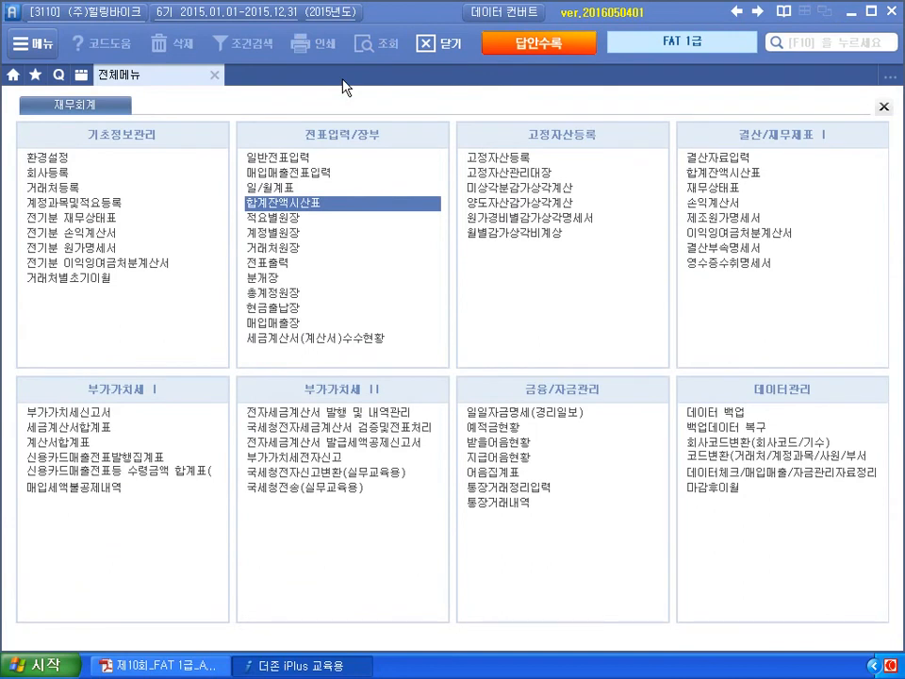
{"action": "left_click", "coordinate": [87, 412]}
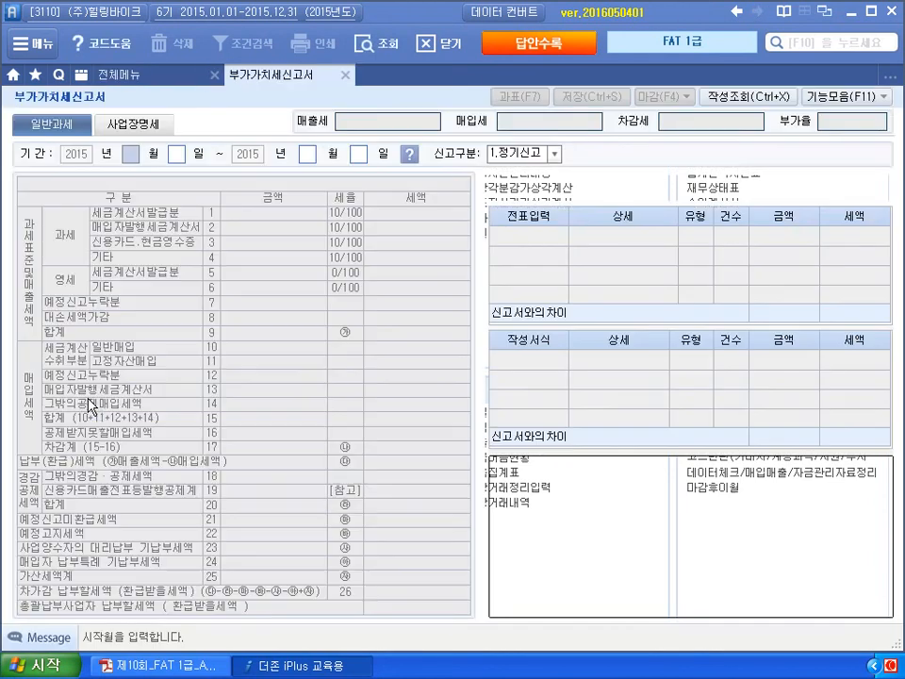
{"action": "type", "text": "07019"}
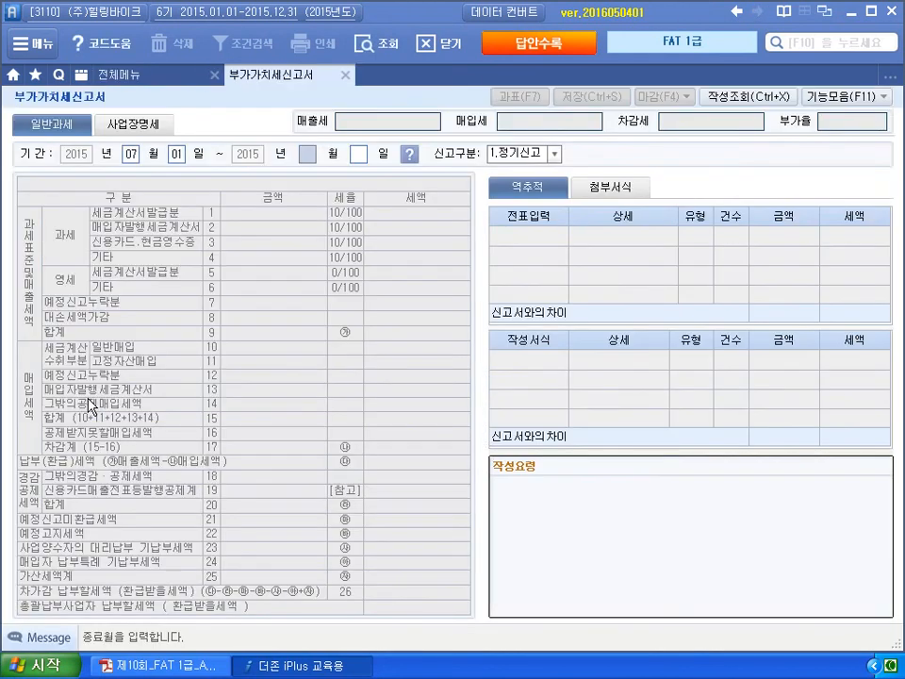
{"action": "key", "text": "Return"}
{"action": "type", "text": "30"}
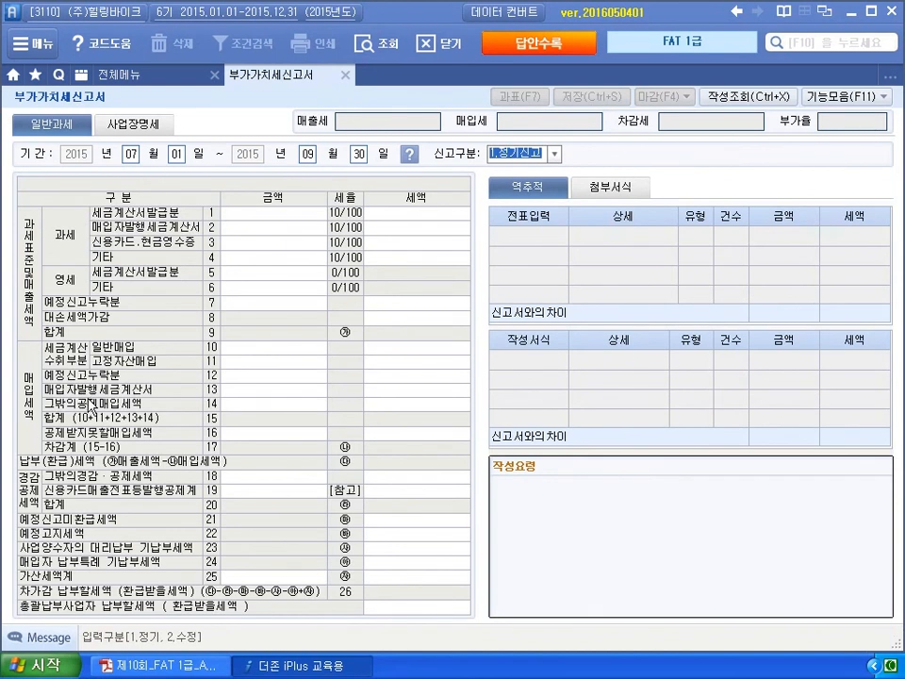
{"action": "key", "text": "Return"}
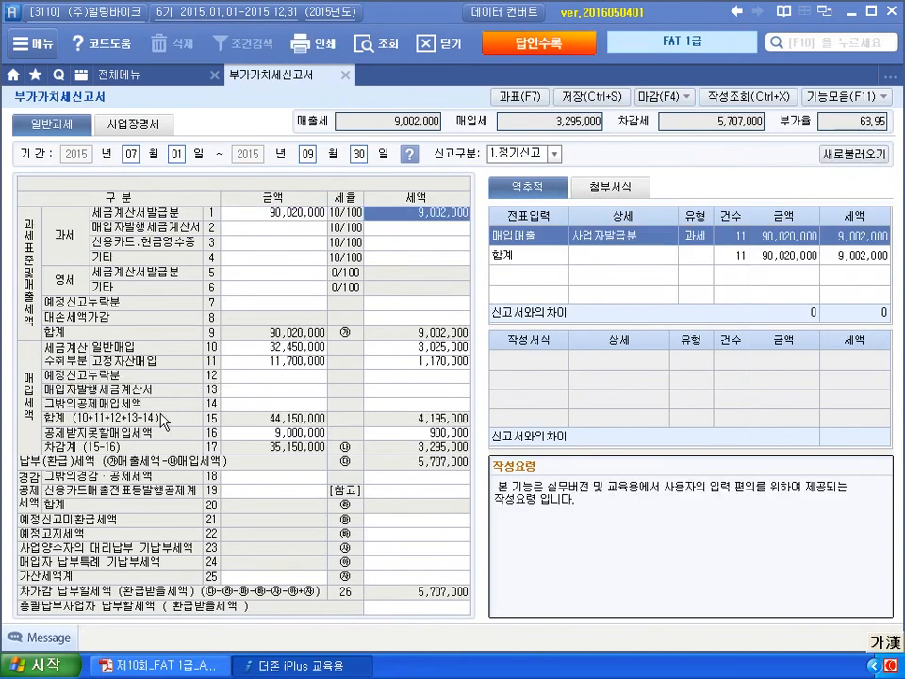
{"action": "left_click", "coordinate": [300, 435]}
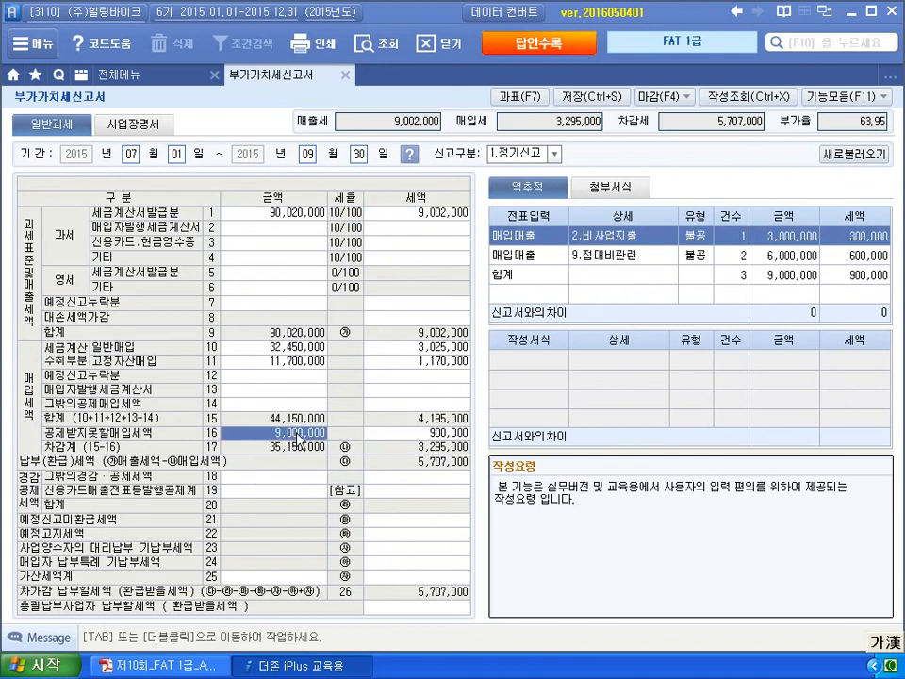
{"action": "left_click", "coordinate": [420, 434]}
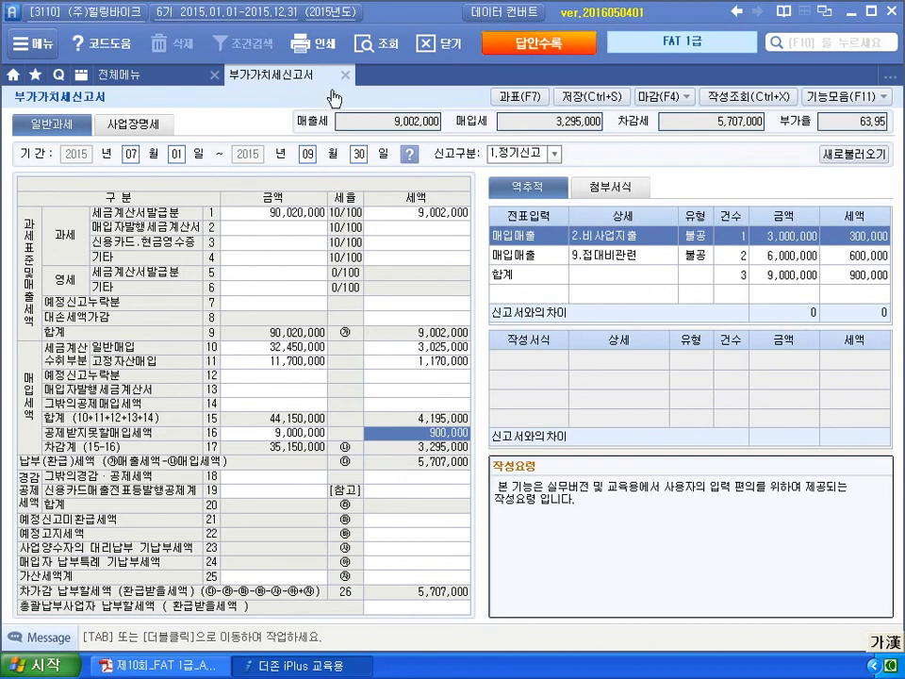
{"action": "left_click", "coordinate": [345, 75]}
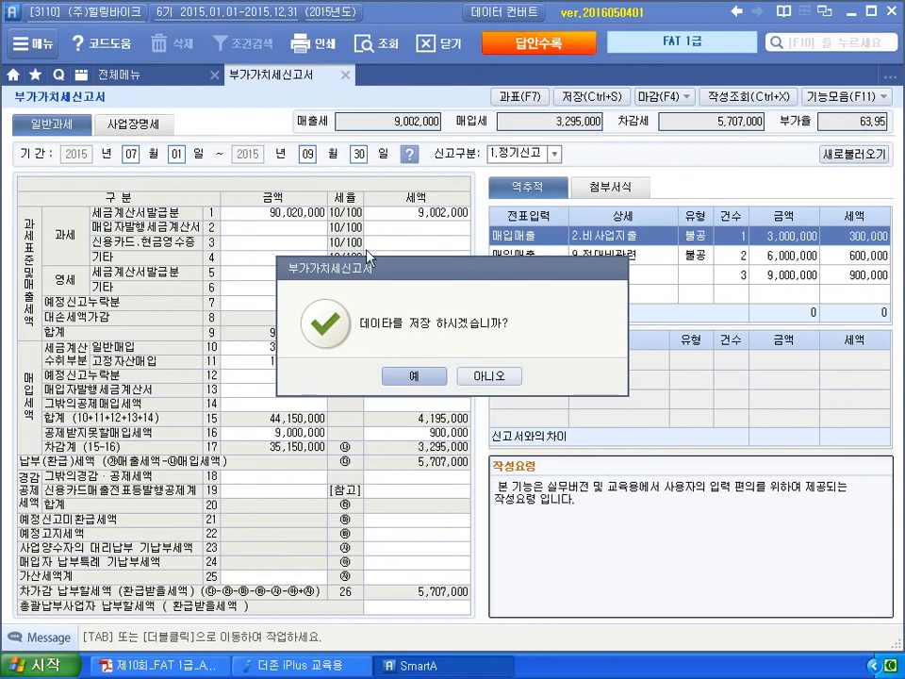
{"action": "left_click", "coordinate": [478, 376]}
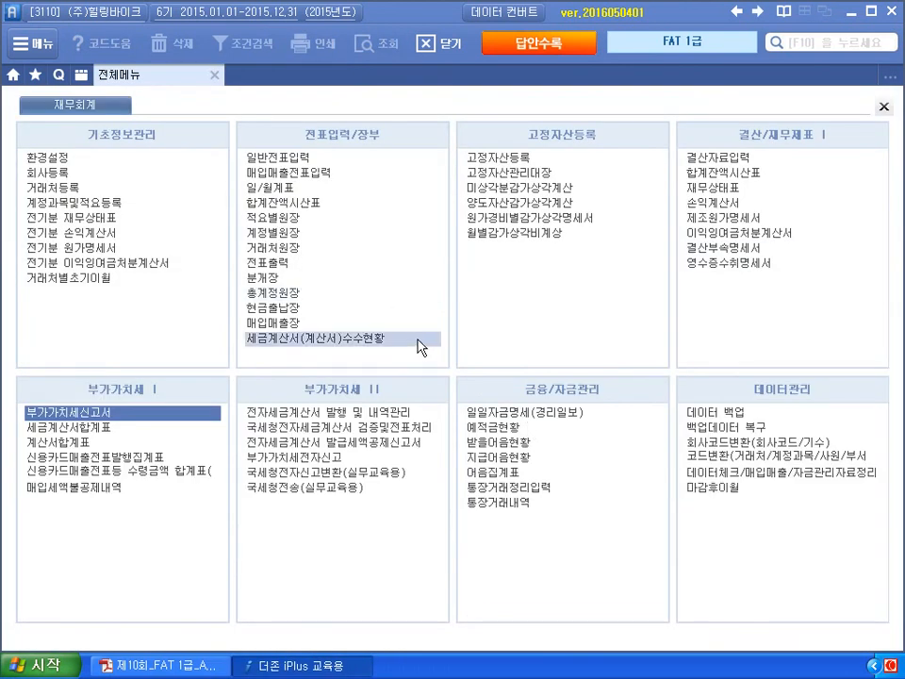
- List July–September purchases (2.매입) with tax type 54:불공 in 매입매출장
{"action": "left_click", "coordinate": [269, 323]}
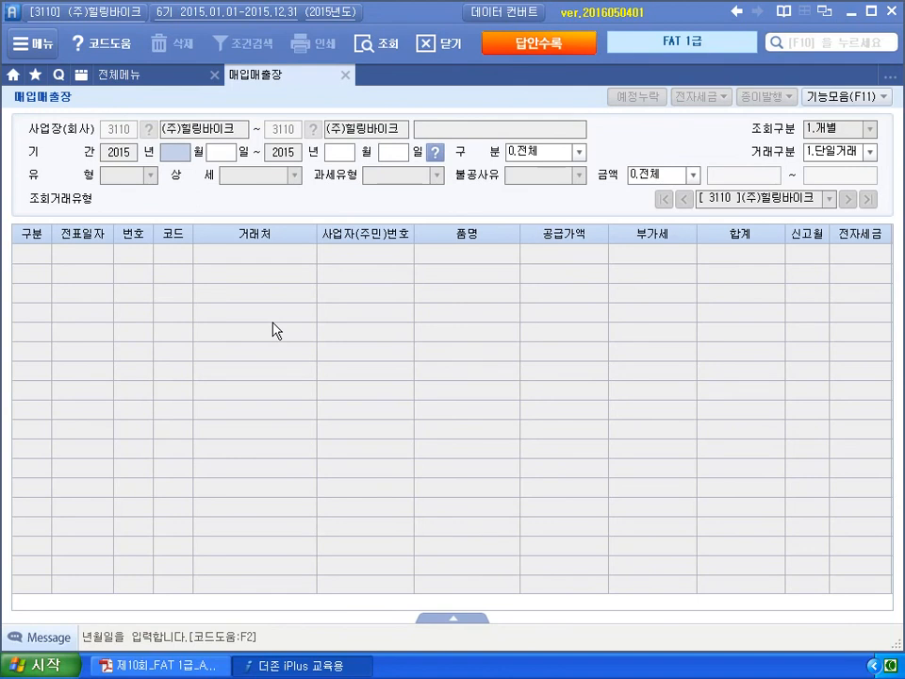
{"action": "type", "text": "7"}
{"action": "key", "text": "Return"}
{"action": "key", "text": "Return"}
{"action": "type", "text": "9"}
{"action": "key", "text": "Return"}
{"action": "key", "text": "Return"}
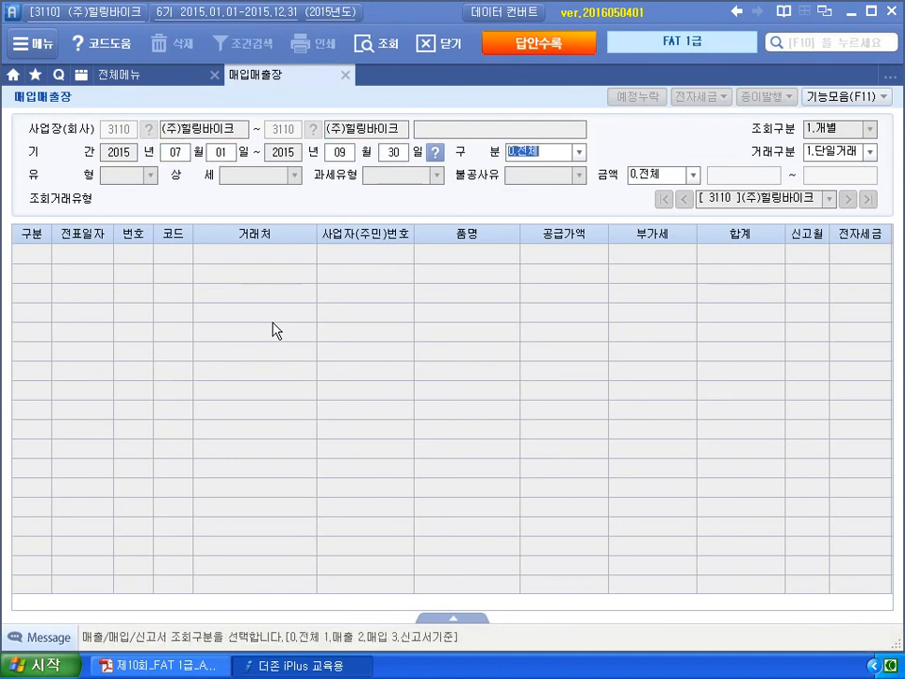
{"action": "left_click", "coordinate": [578, 152]}
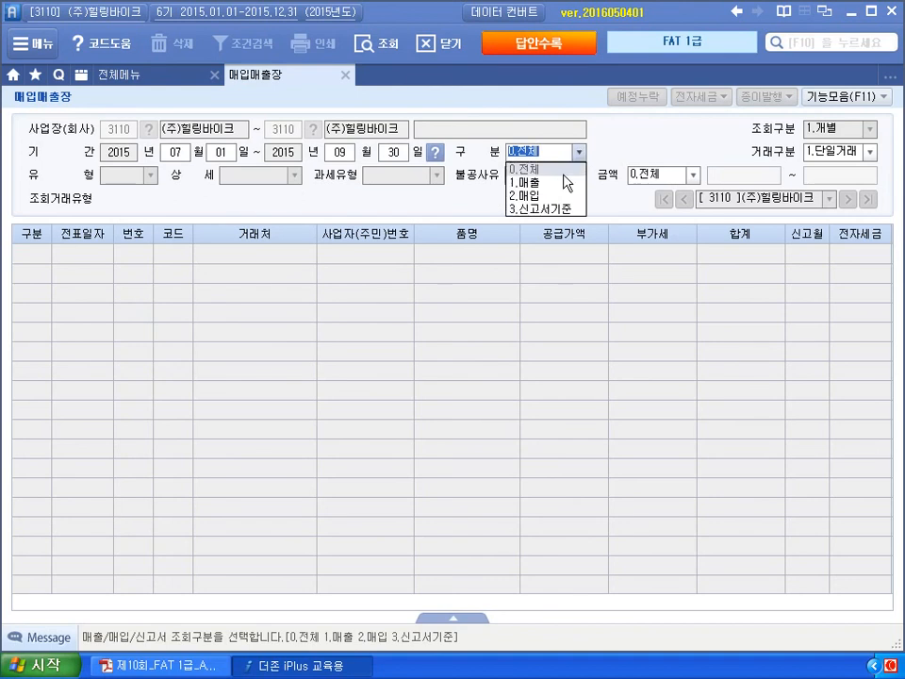
{"action": "left_click", "coordinate": [553, 201]}
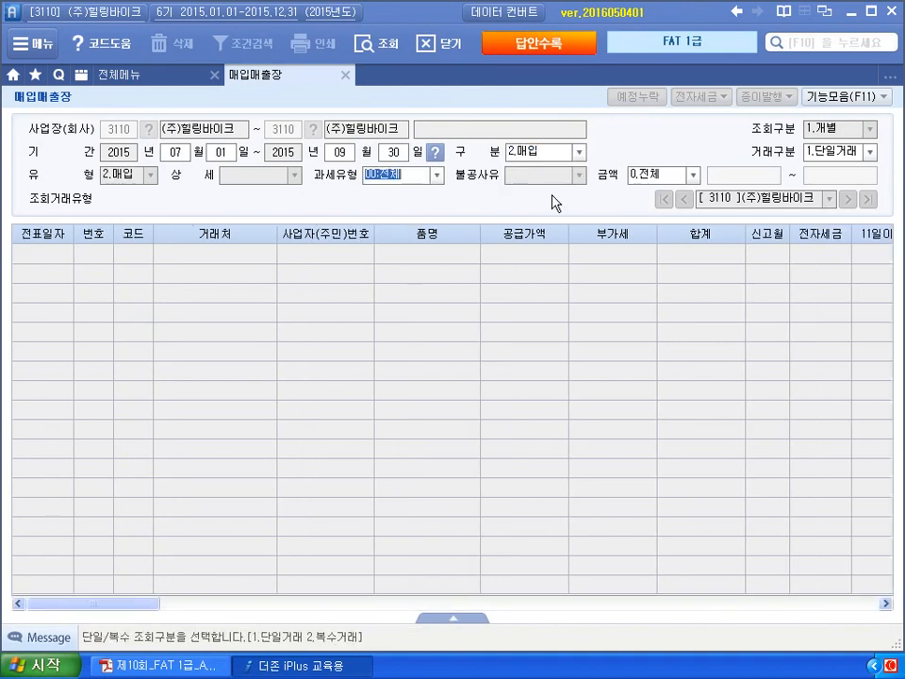
{"action": "left_click", "coordinate": [437, 176]}
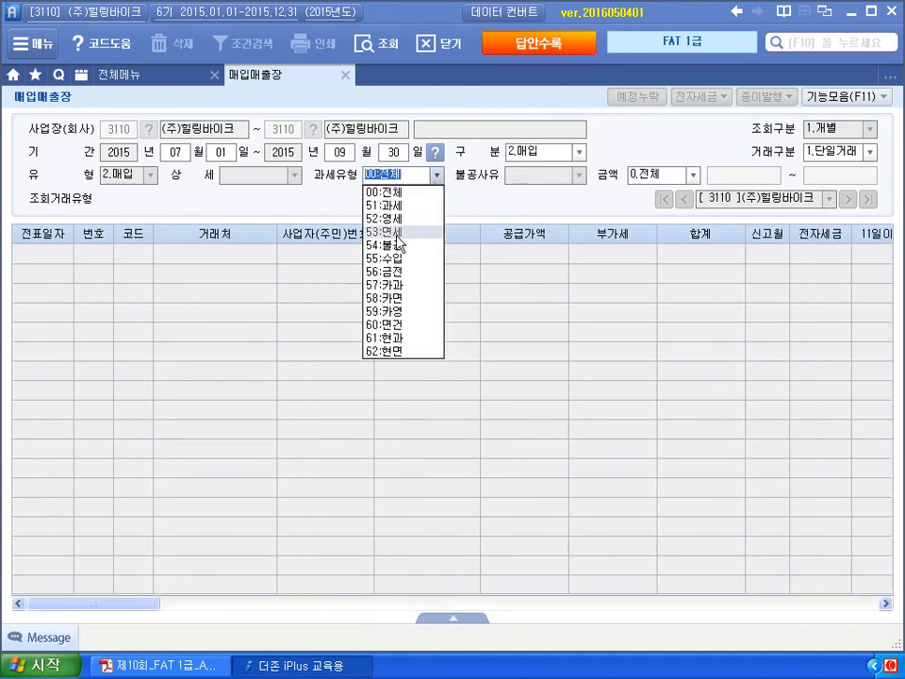
{"action": "left_click", "coordinate": [397, 245]}
{"action": "key", "text": "Return"}
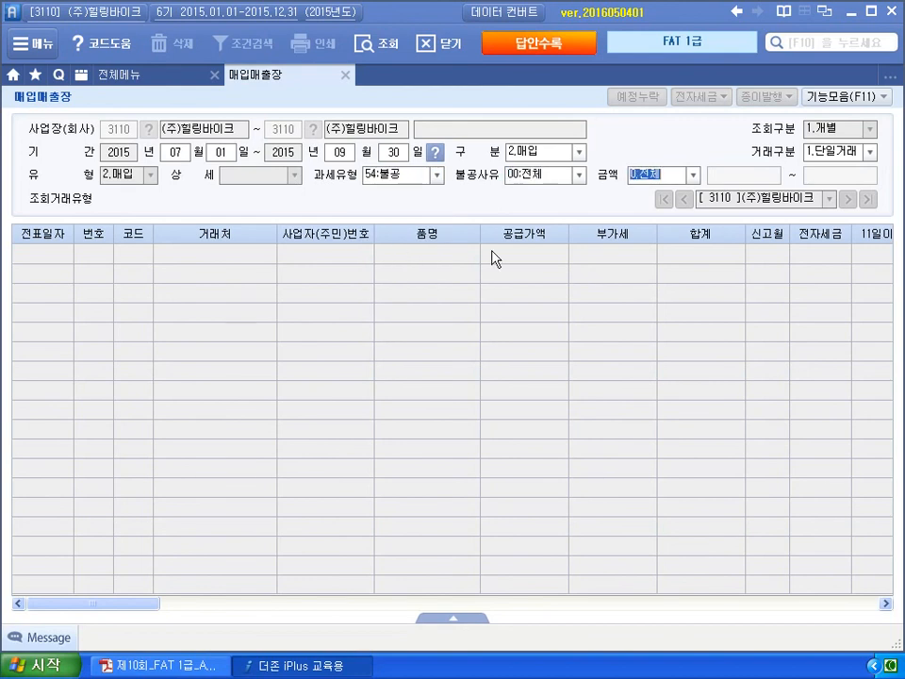
{"action": "key", "text": "Return"}
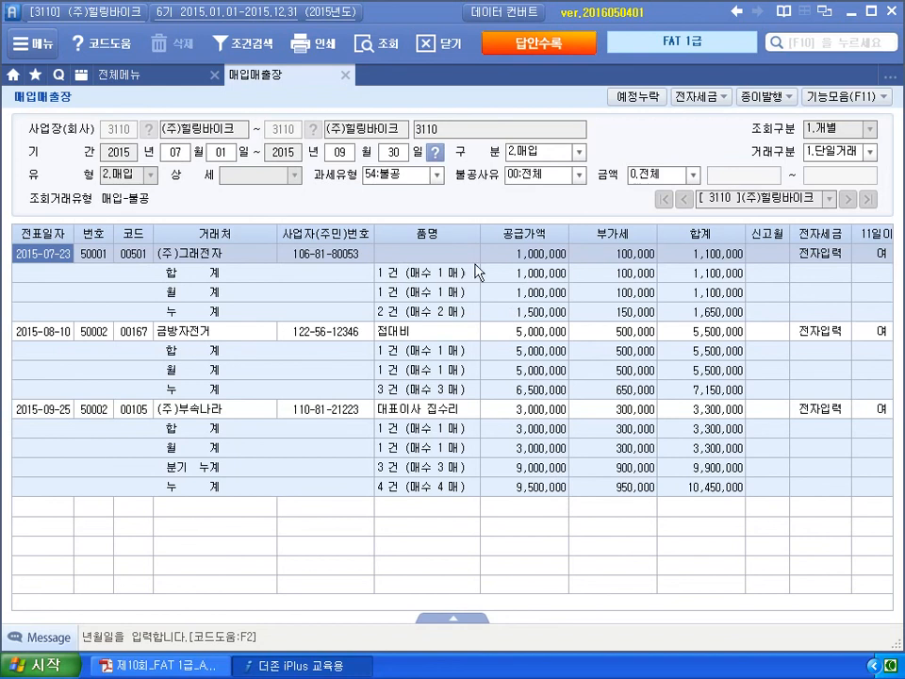
- Review the 07-23, 08-10 and 09-25 purchases and the 9,000,000 quarter total, then close
{"action": "left_click", "coordinate": [524, 254]}
{"action": "left_click", "coordinate": [527, 331]}
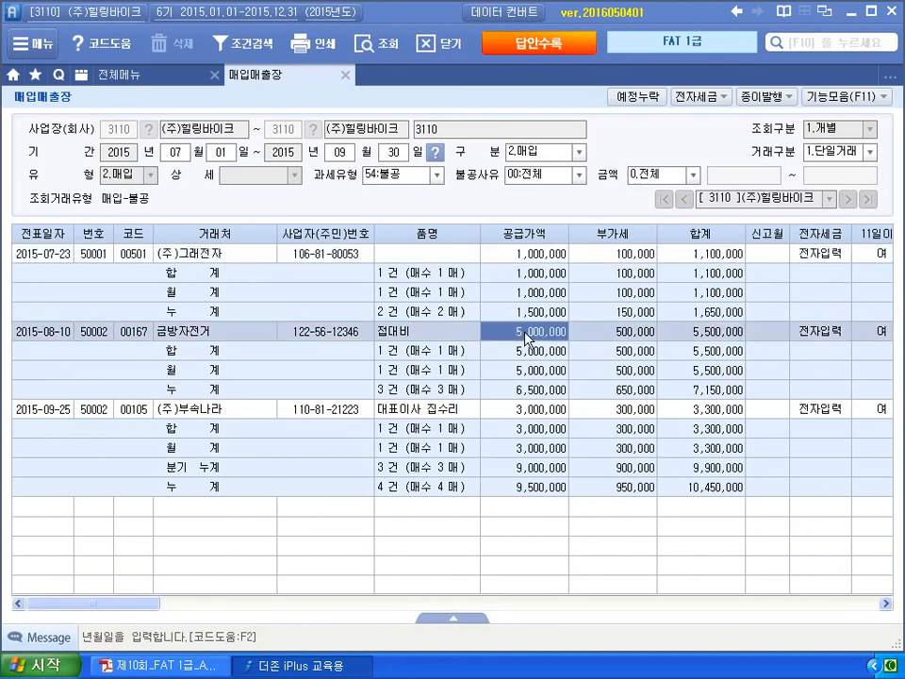
{"action": "left_click", "coordinate": [538, 409]}
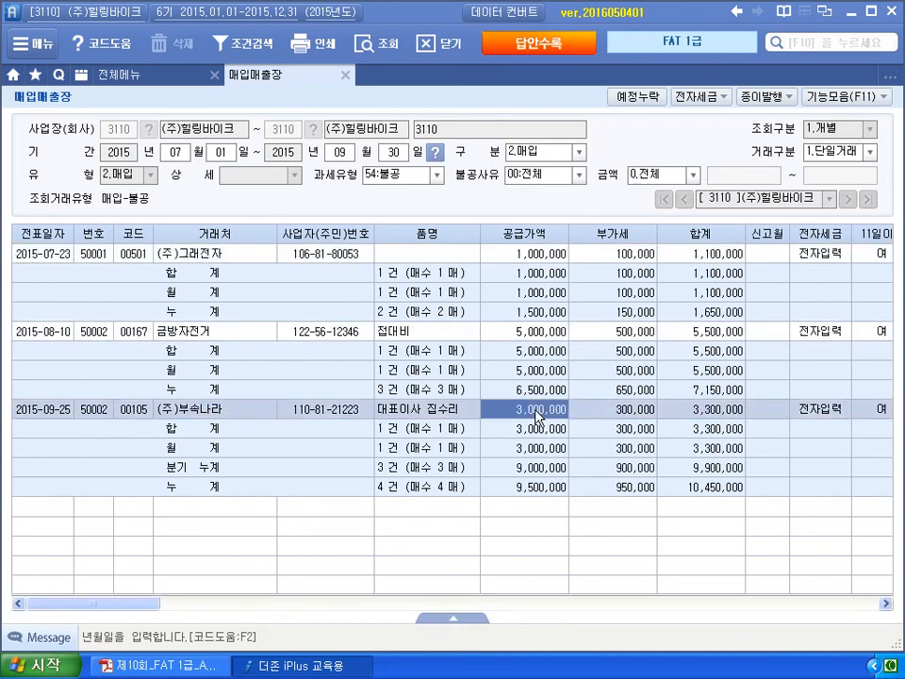
{"action": "left_click", "coordinate": [526, 486]}
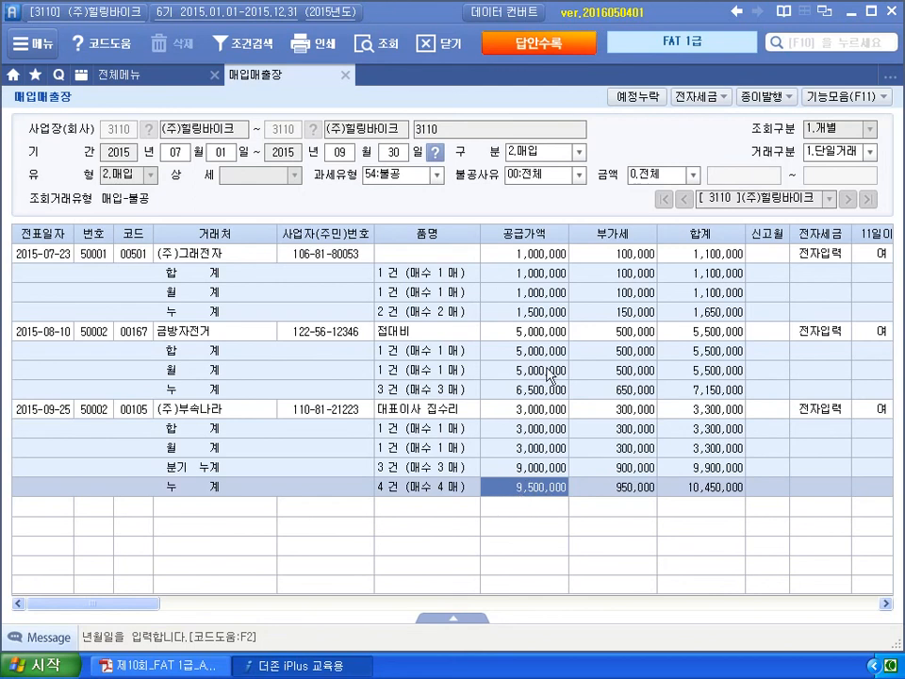
{"action": "double_click", "coordinate": [517, 491]}
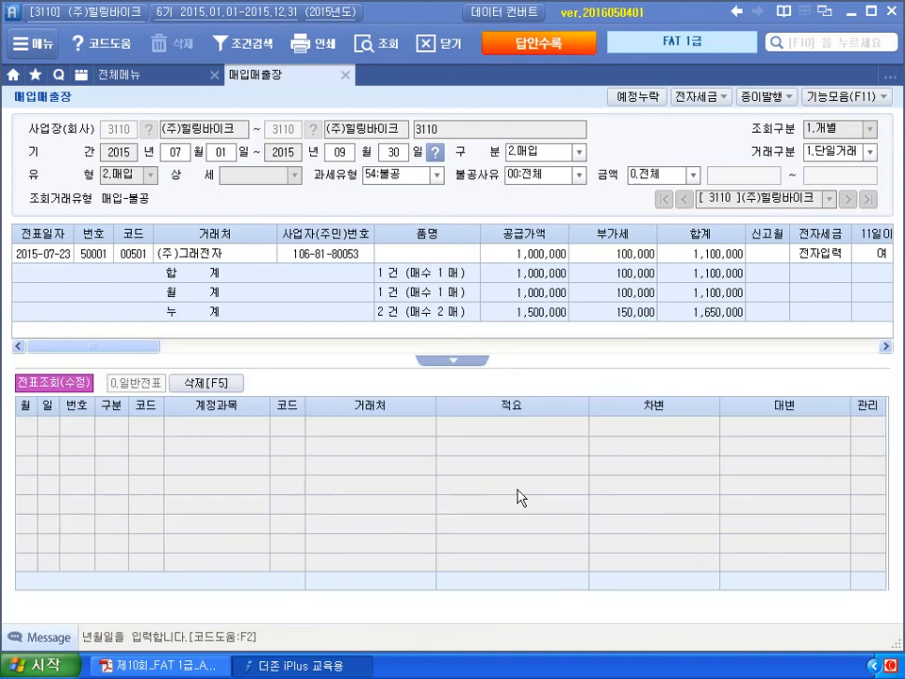
{"action": "left_click", "coordinate": [452, 361]}
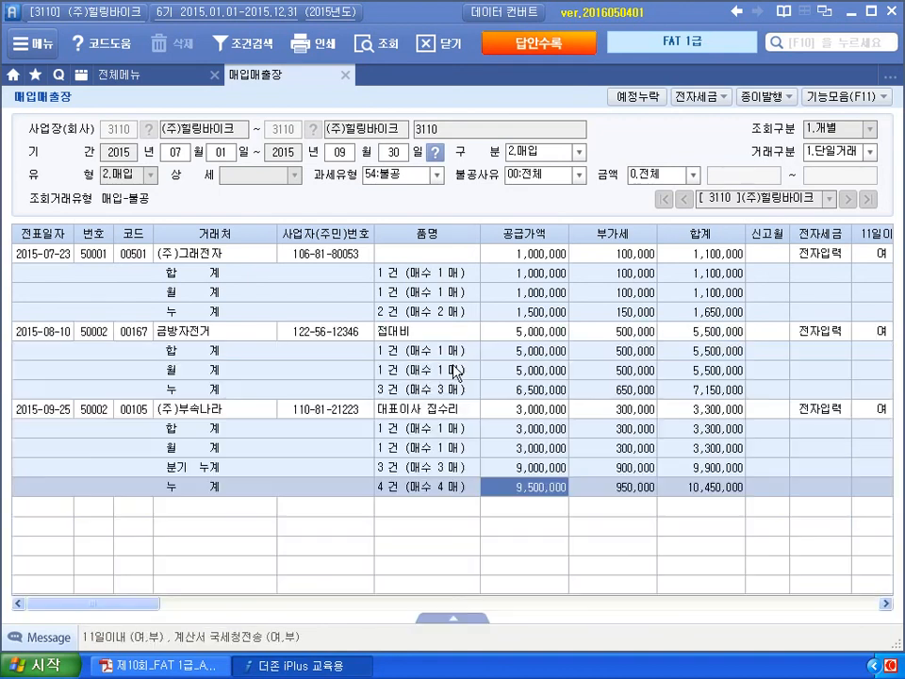
{"action": "left_click", "coordinate": [523, 260]}
{"action": "left_click", "coordinate": [526, 331]}
{"action": "left_click", "coordinate": [531, 411]}
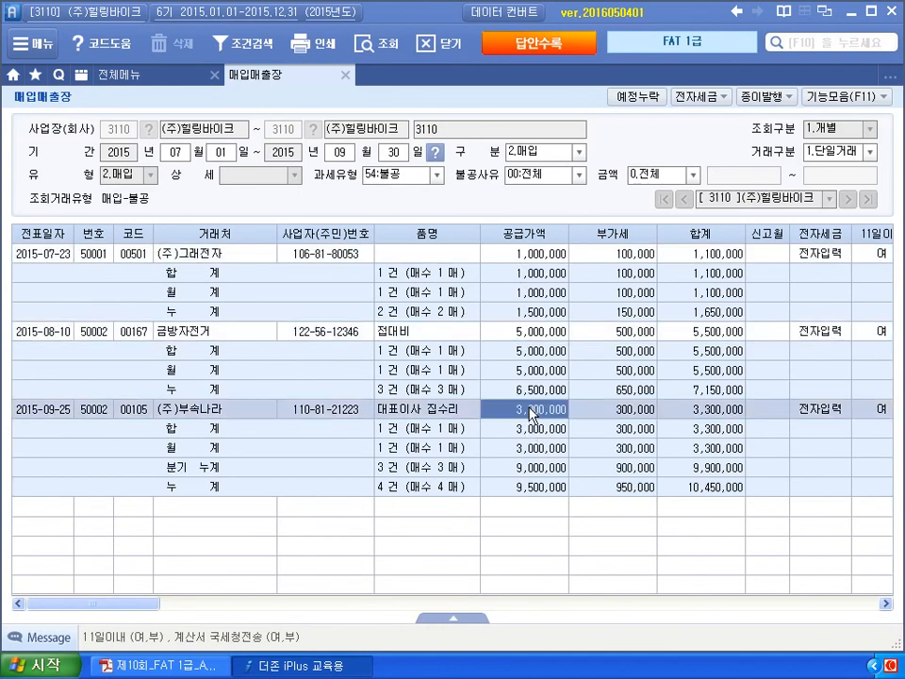
{"action": "left_click", "coordinate": [515, 488]}
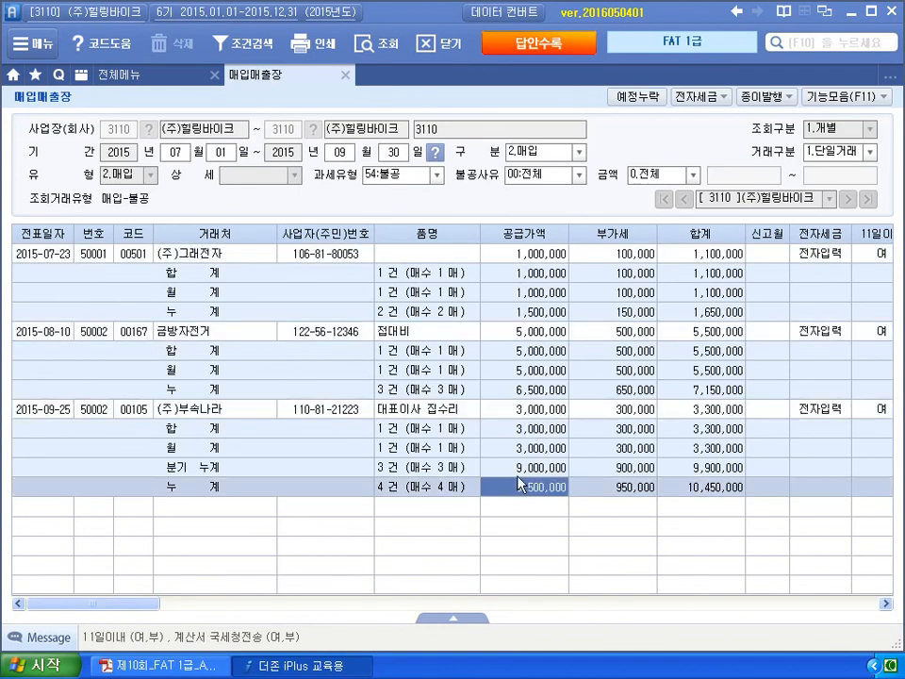
{"action": "left_click", "coordinate": [531, 467]}
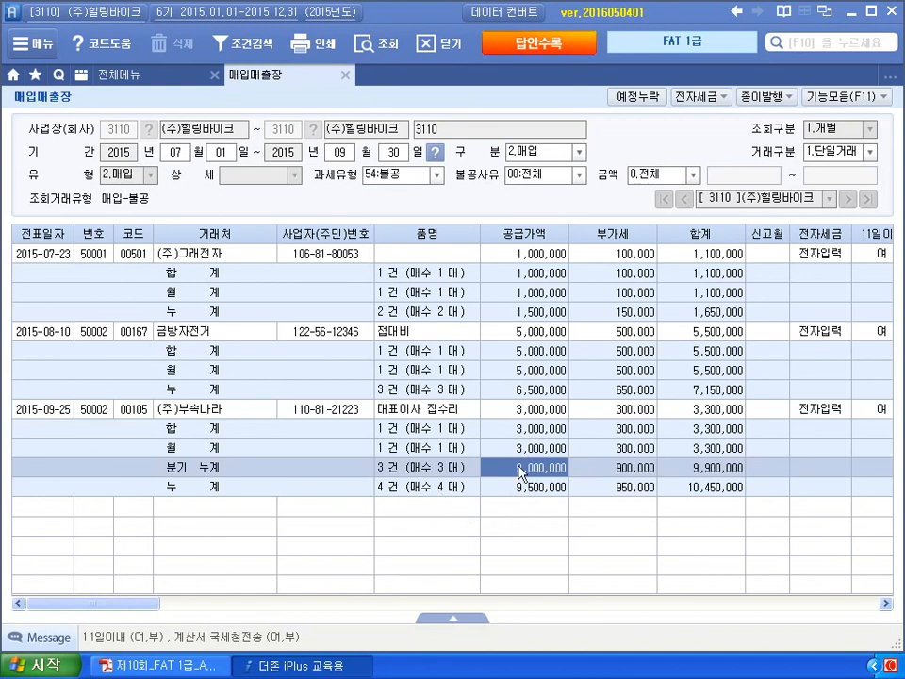
{"action": "left_click", "coordinate": [345, 74]}
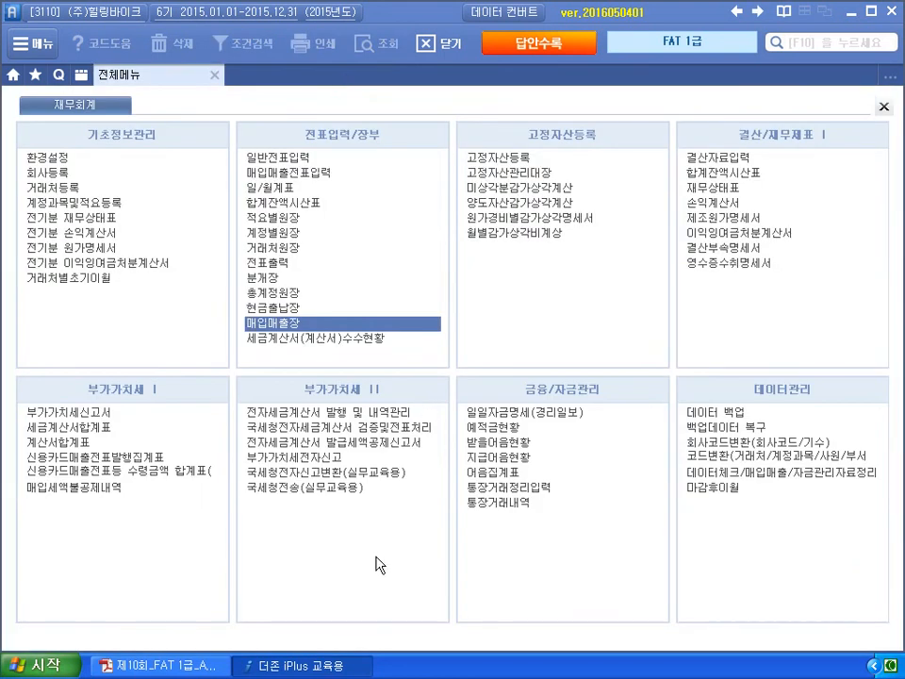
- Record ④ for practical question 1 and ③ for question 2, skipping the USB save
{"action": "left_click", "coordinate": [535, 54]}
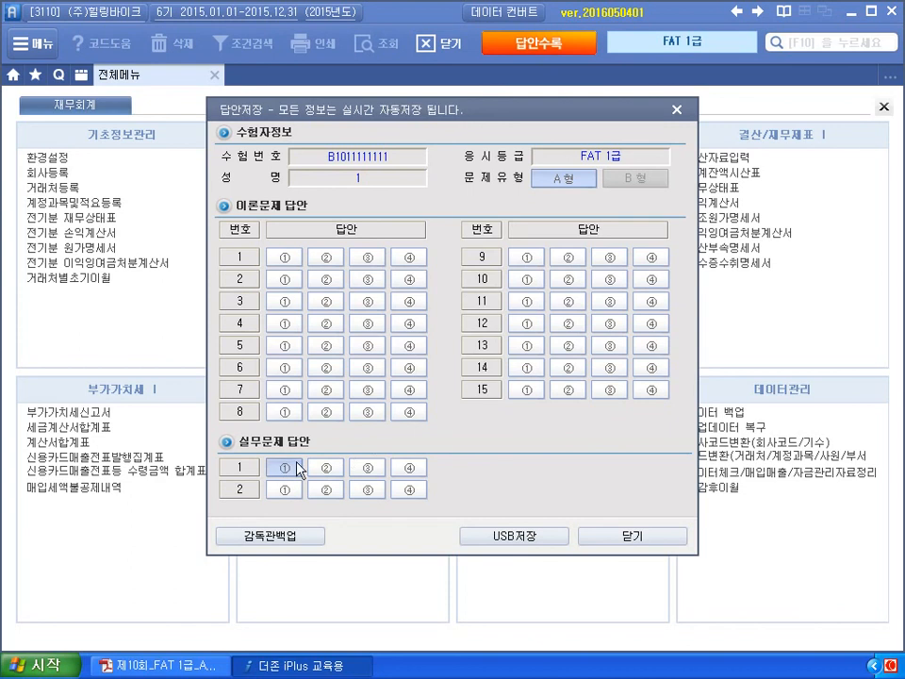
{"action": "left_click", "coordinate": [409, 470]}
{"action": "left_click", "coordinate": [365, 490]}
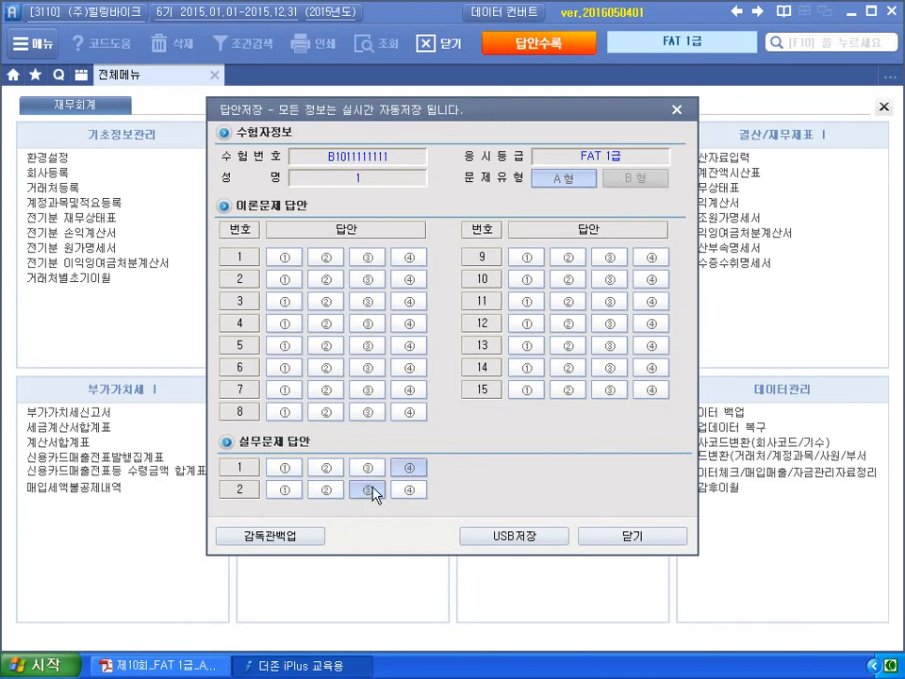
{"action": "left_click", "coordinate": [500, 537]}
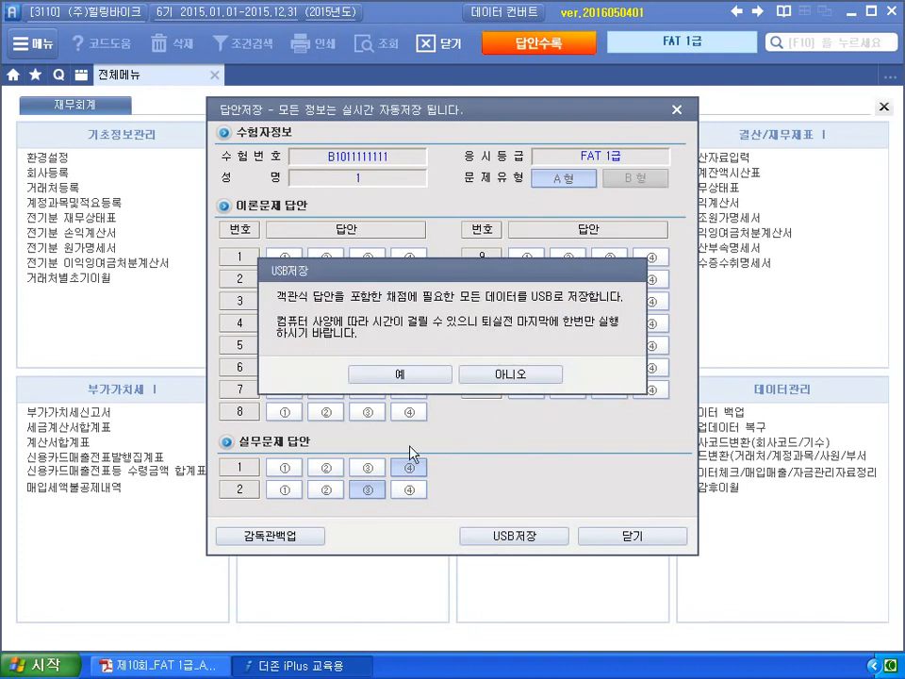
{"action": "left_click", "coordinate": [489, 374]}
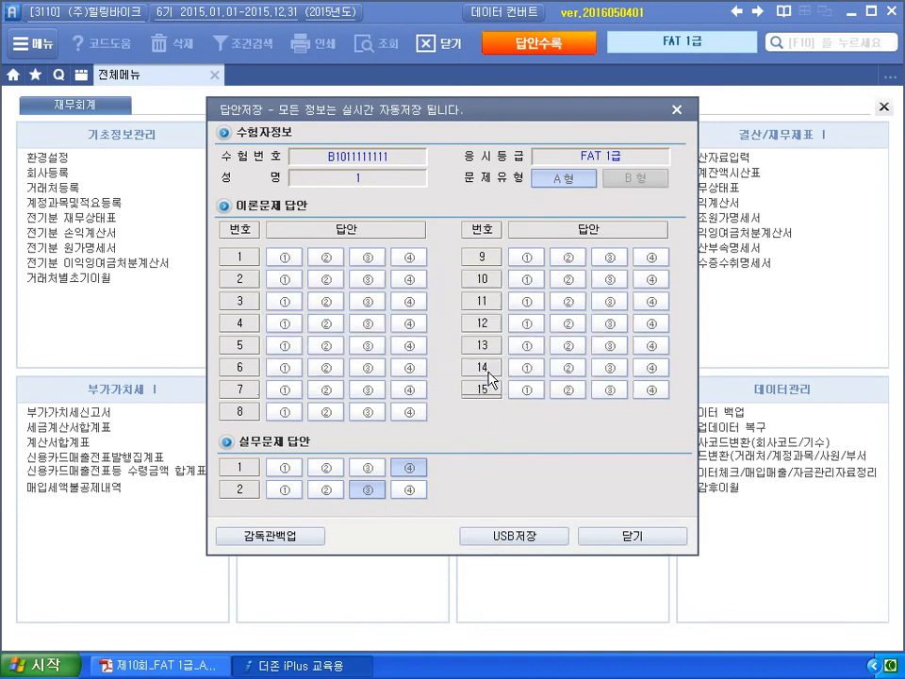
{"action": "left_click", "coordinate": [612, 542]}
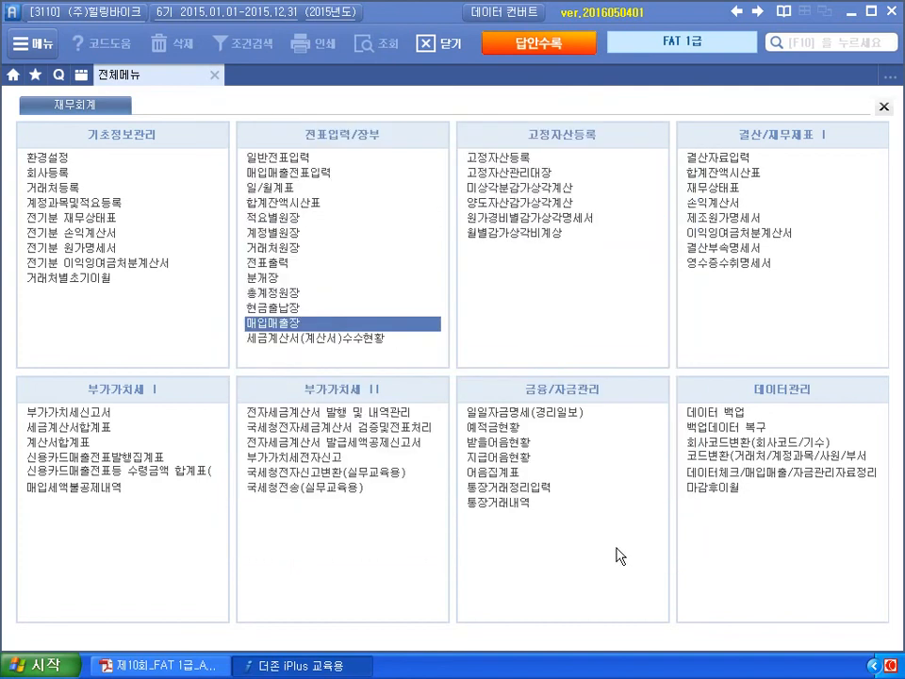